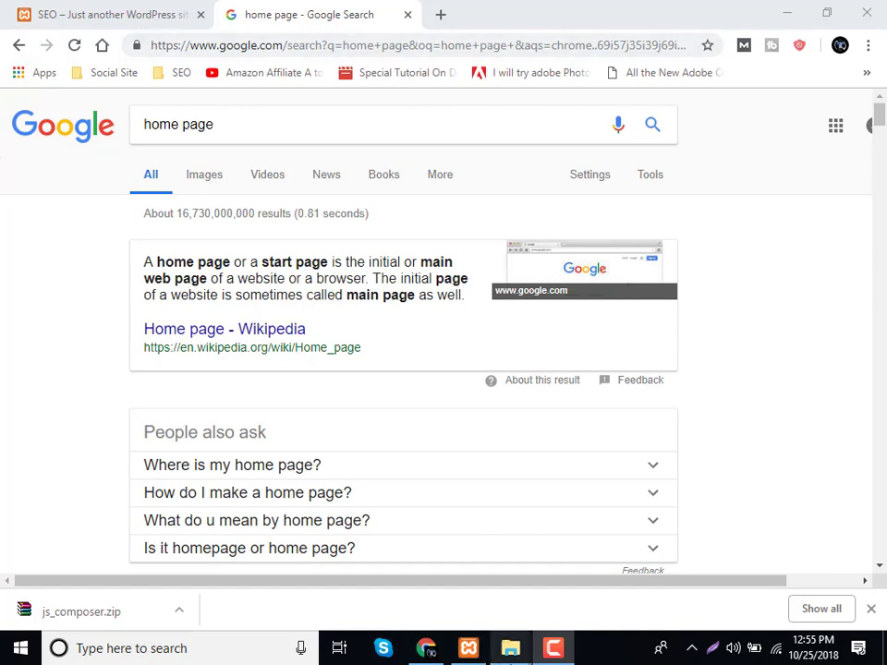
Switch to File Explorer and open the plugins folder inside the WordPress wp-content folder.
mouse_move(511, 648)
left_click(464, 588)
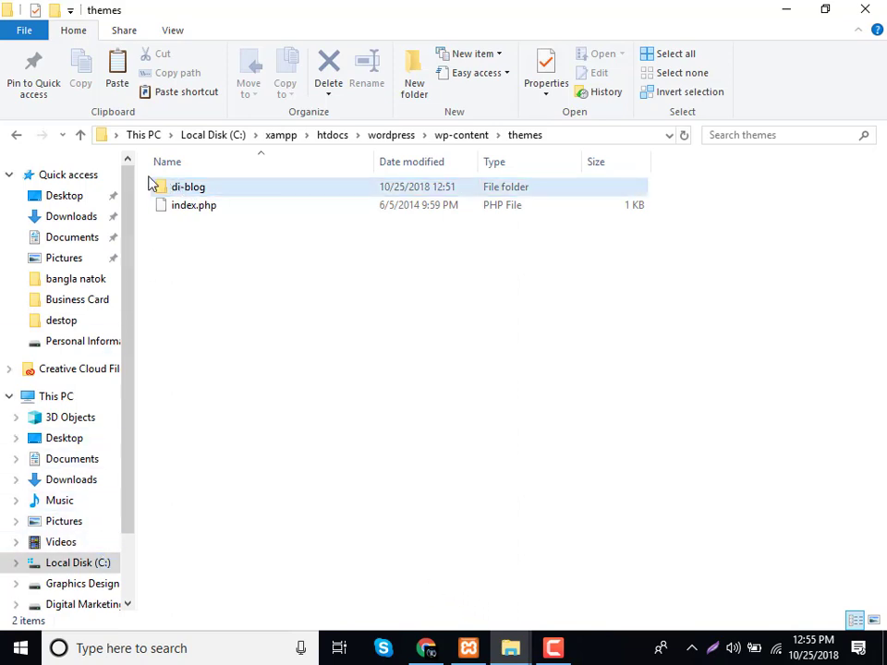
left_click(442, 139)
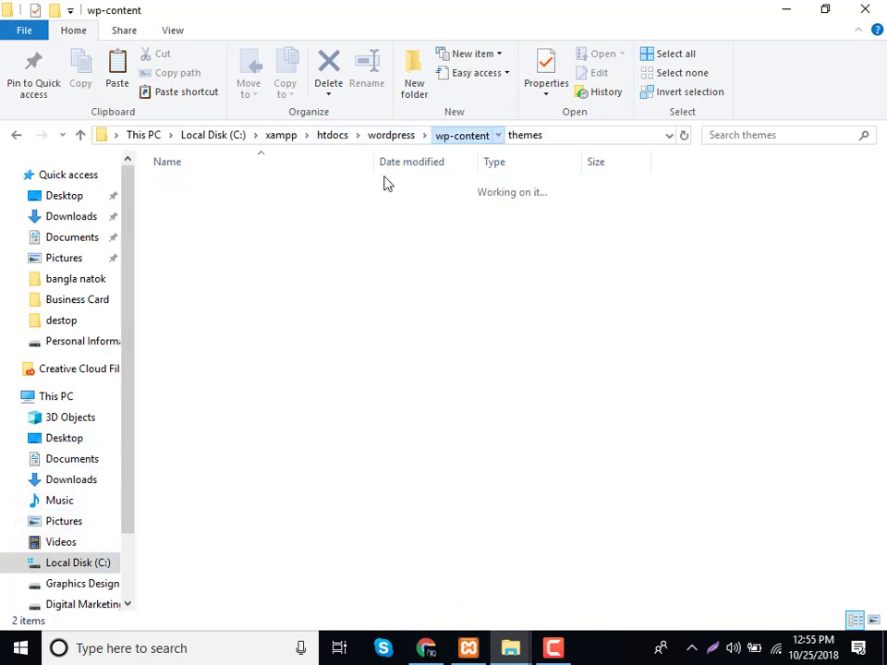
double_click(198, 190)
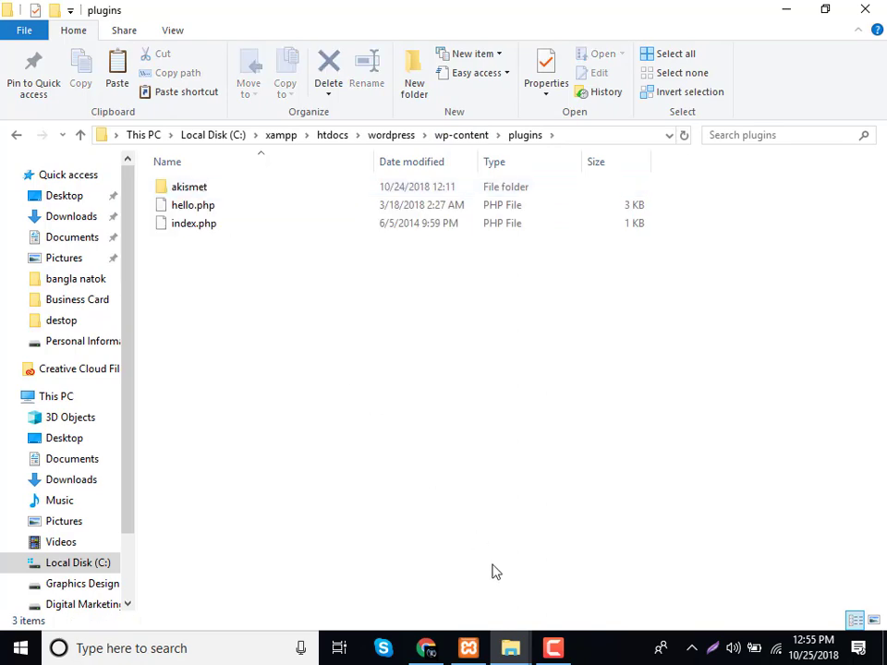
Copy the js_composer folder from Downloads into the WordPress plugins folder.
left_click(427, 649)
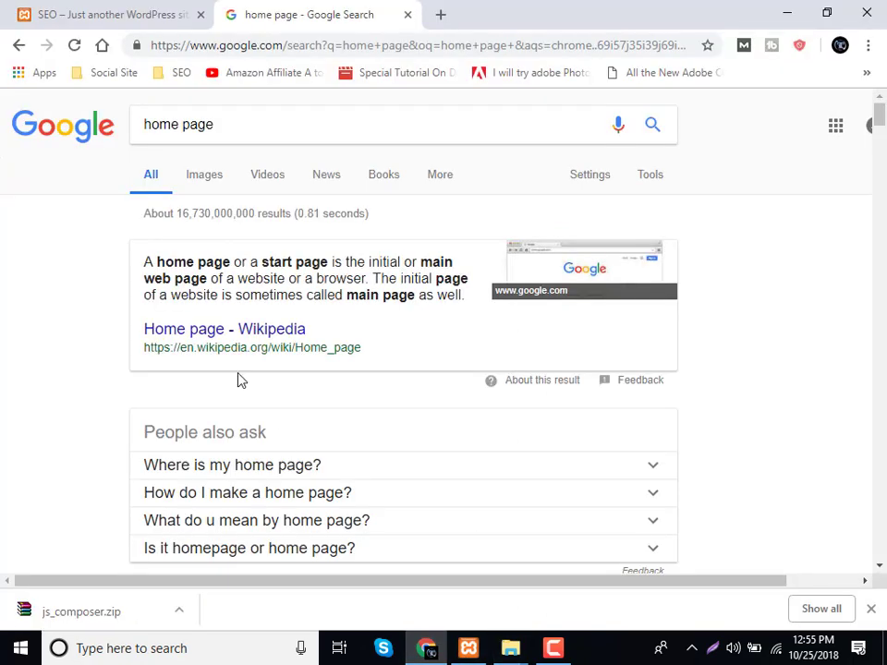
left_click(74, 9)
mouse_move(518, 629)
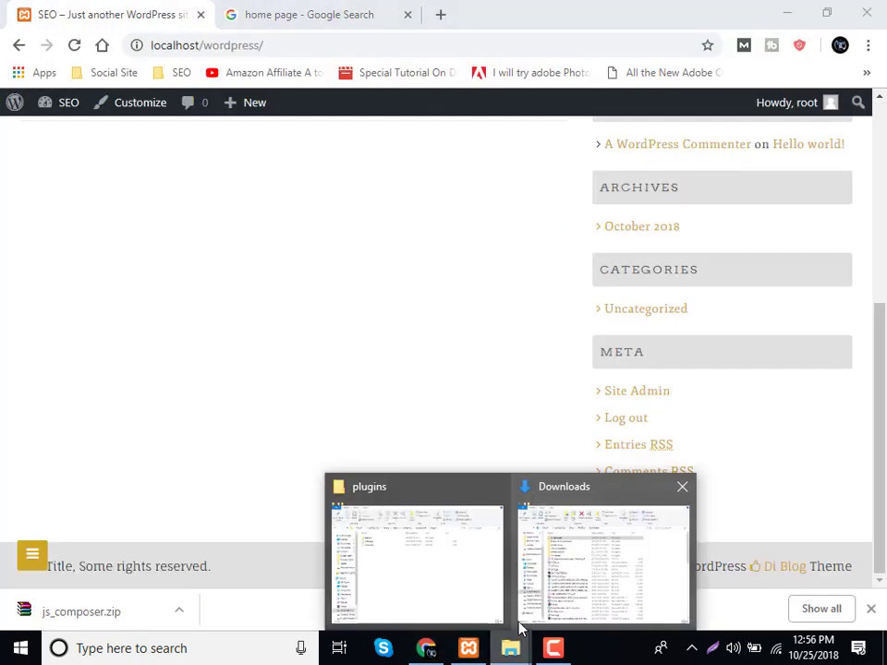
left_click(547, 596)
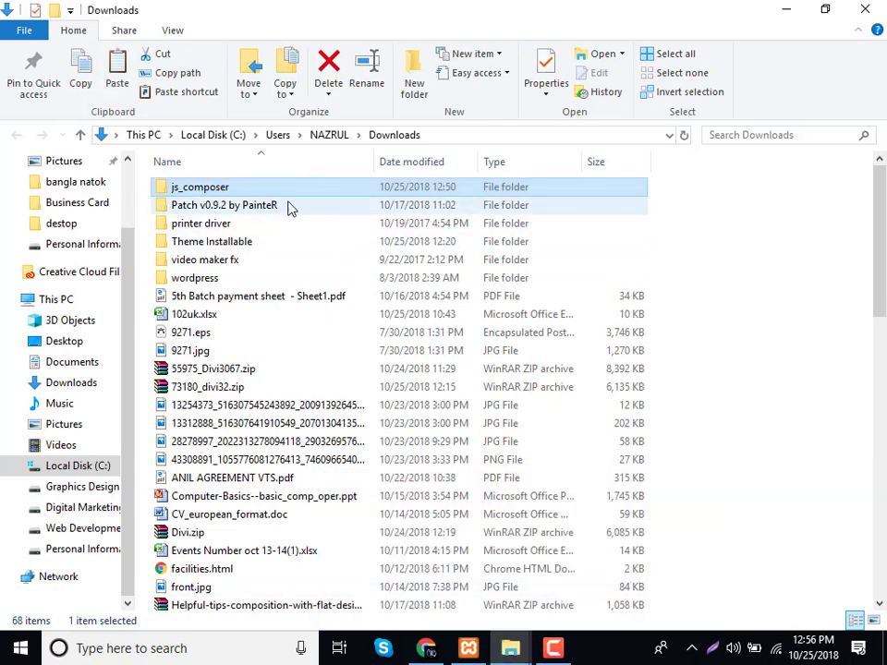
left_click(789, 11)
mouse_move(506, 654)
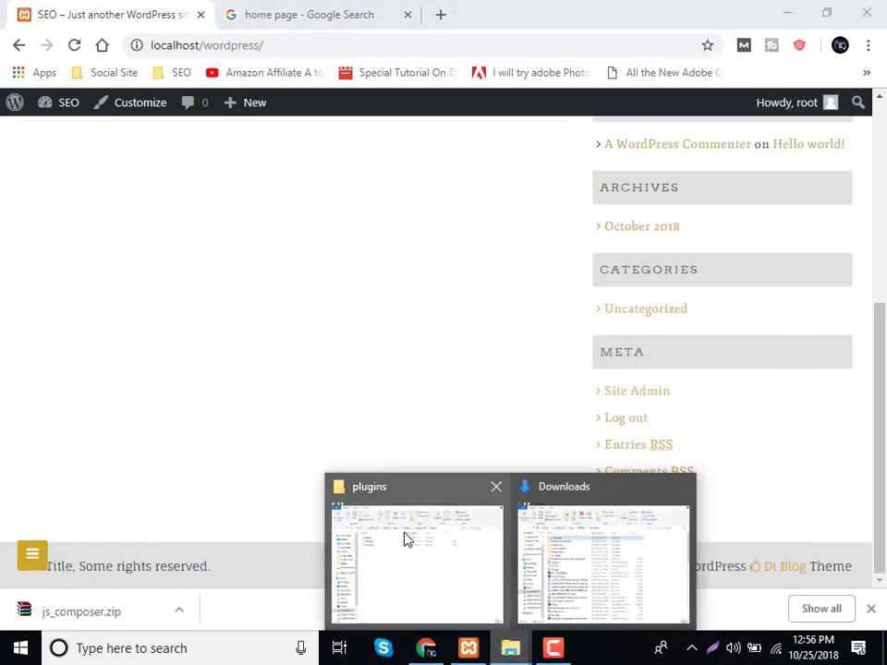
left_click(406, 537)
key("ctrl+v")
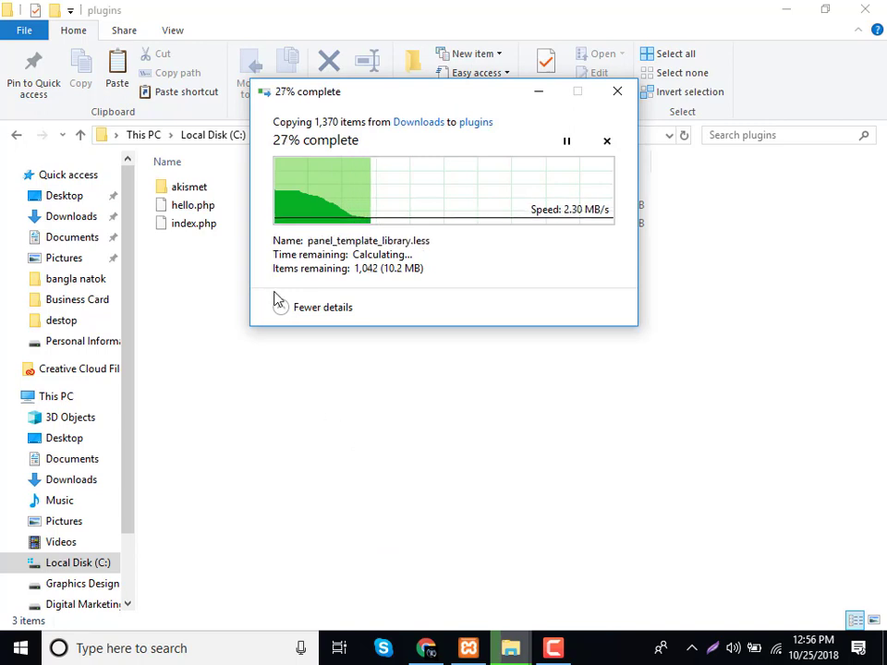
Switch to Chrome and open the WordPress dashboard of the SEO site.
left_click(441, 651)
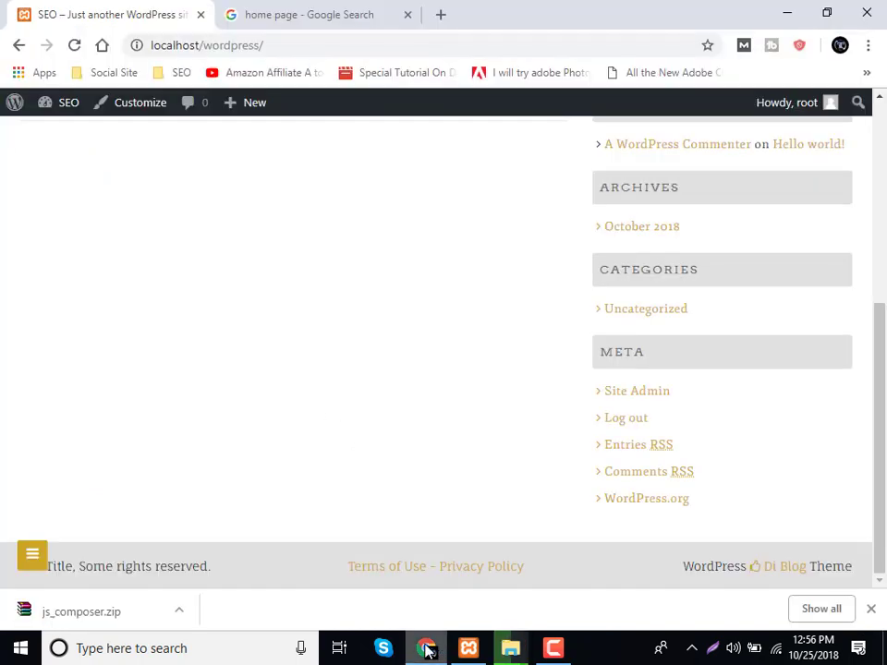
mouse_move(63, 106)
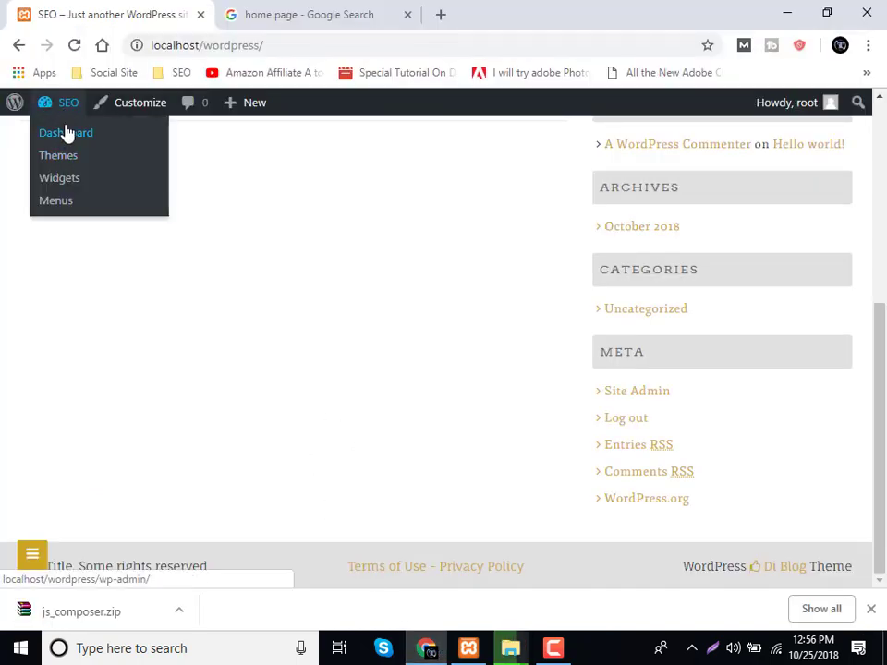
left_click(66, 133)
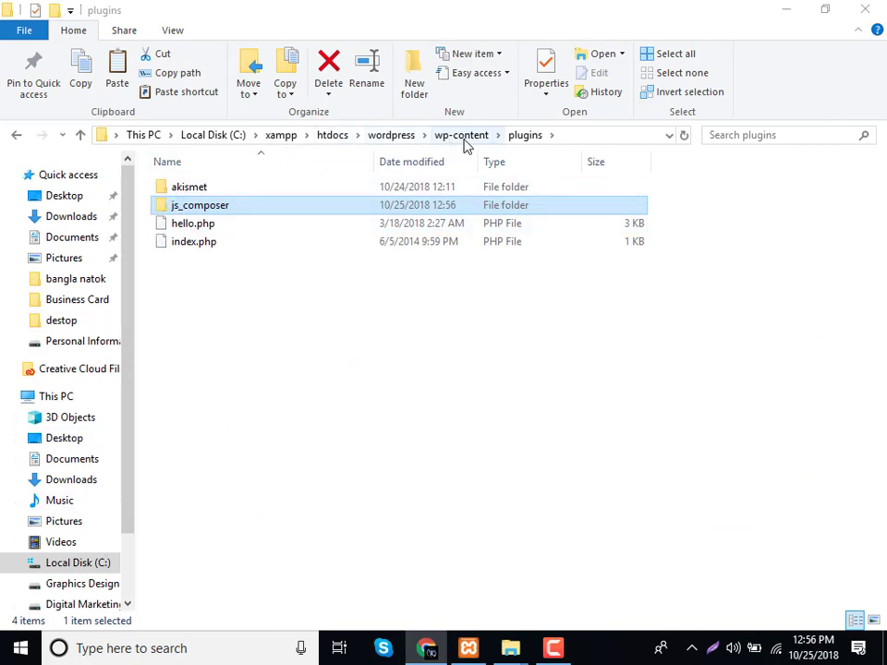
Check the contents of the copied js_composer folder and activate the WPBakery Visual Composer plugin in WordPress.
double_click(294, 210)
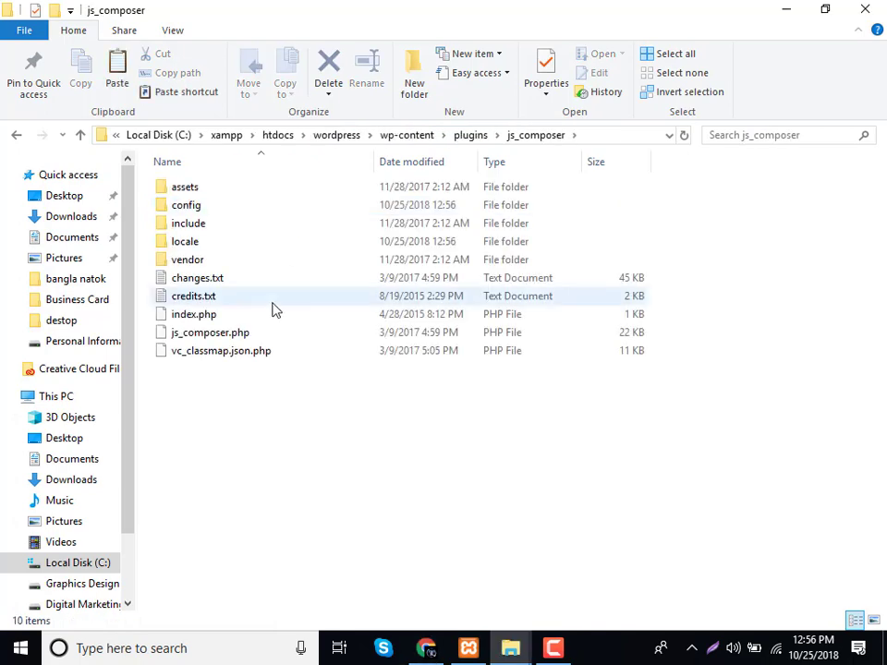
left_click(426, 647)
scroll(242, 489, "down", 2)
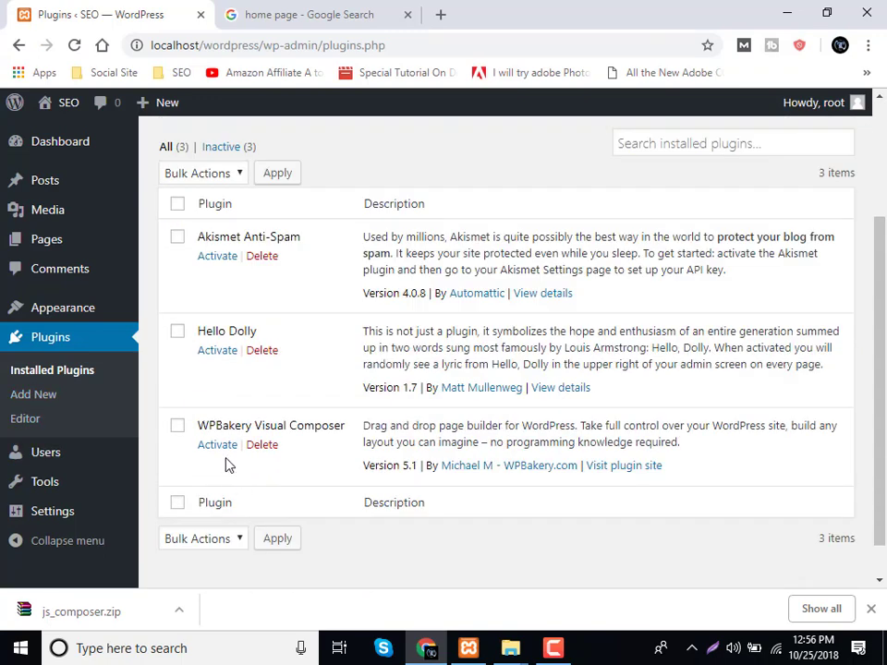
left_click(221, 448)
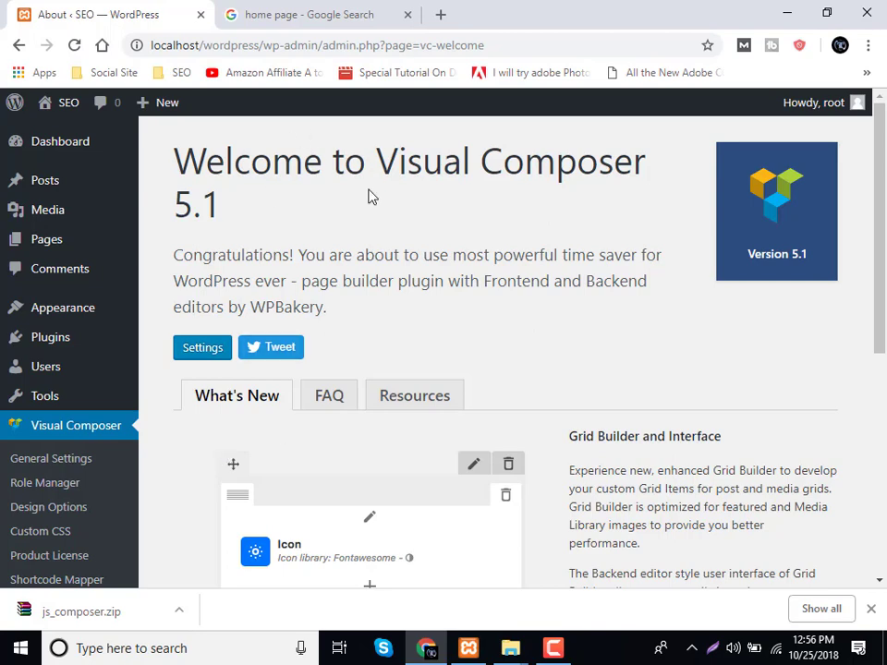
scroll(337, 247, "down", 2)
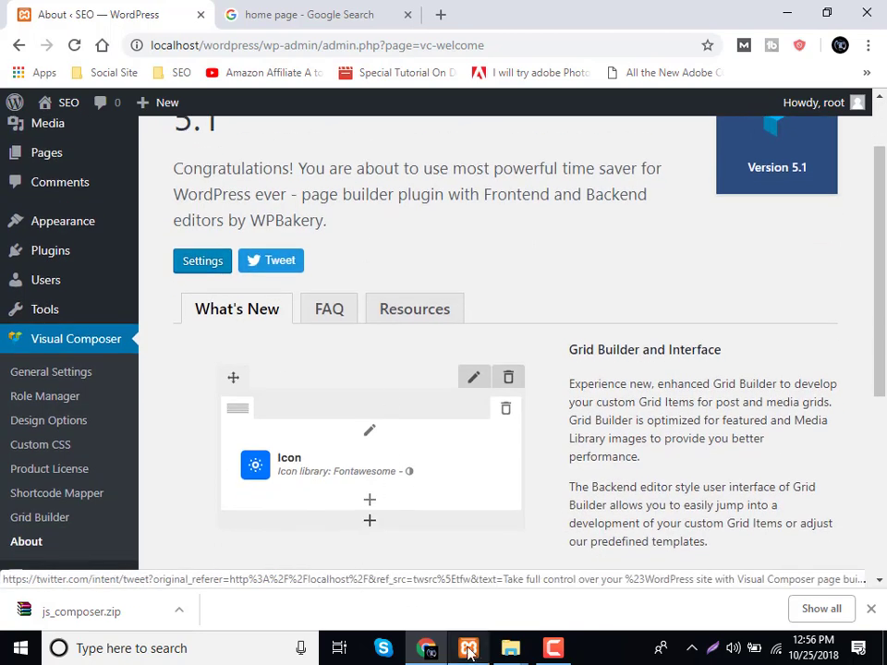
Review js_composer.zip, its extraction options and the extracted js_composer folder in Downloads using File Explorer.
mouse_move(510, 647)
left_click(480, 582)
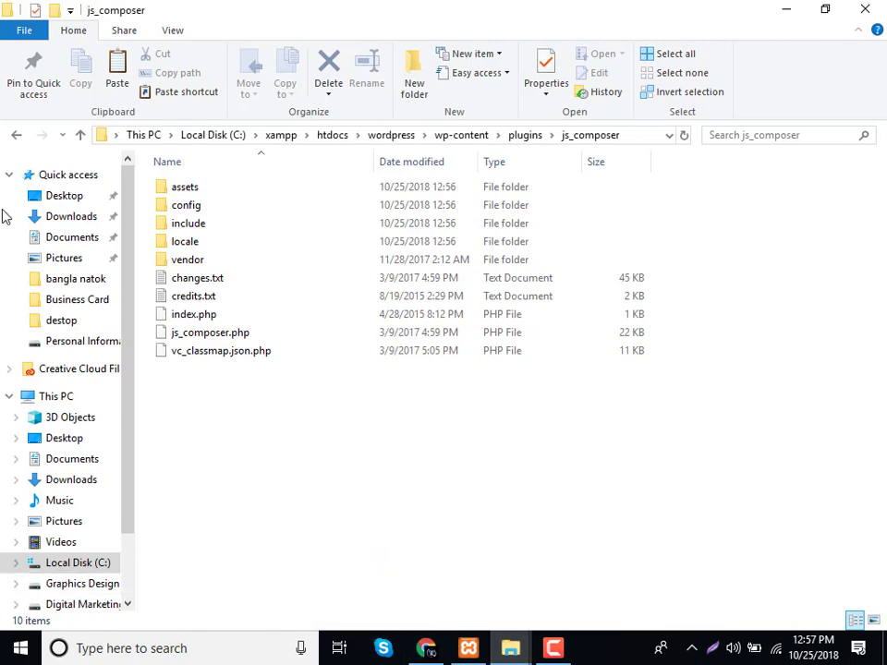
left_click(72, 220)
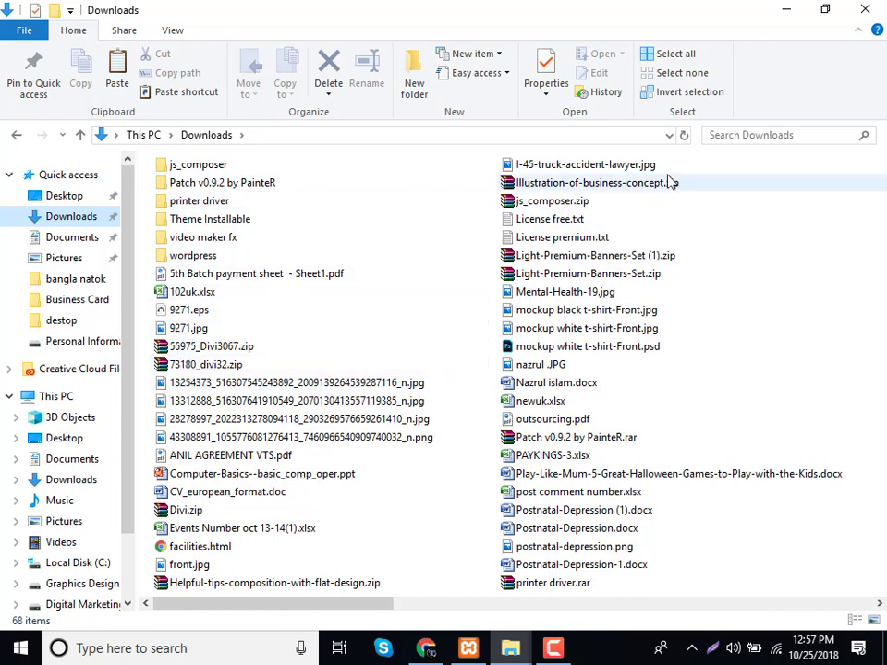
left_click(601, 214)
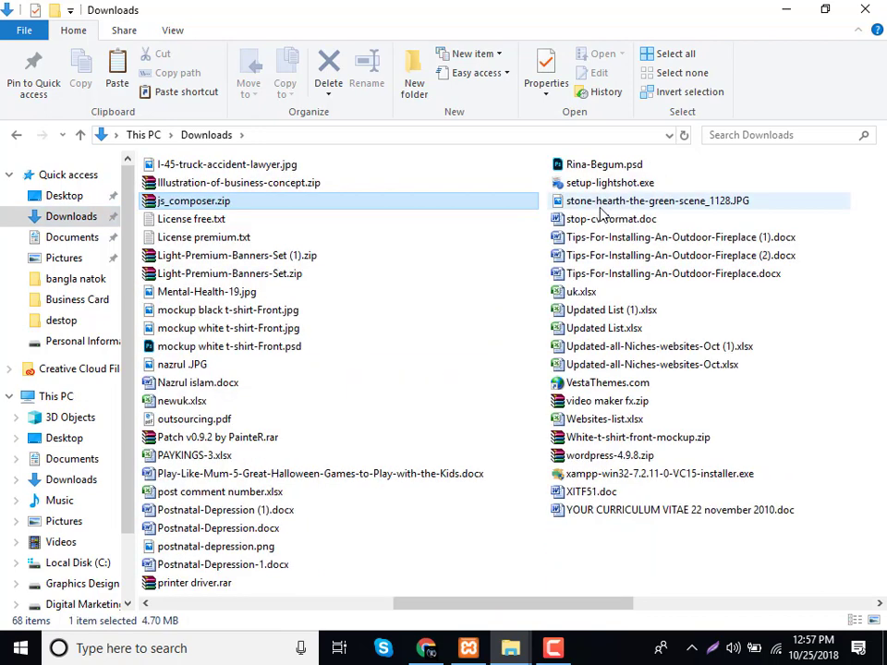
right_click(227, 211)
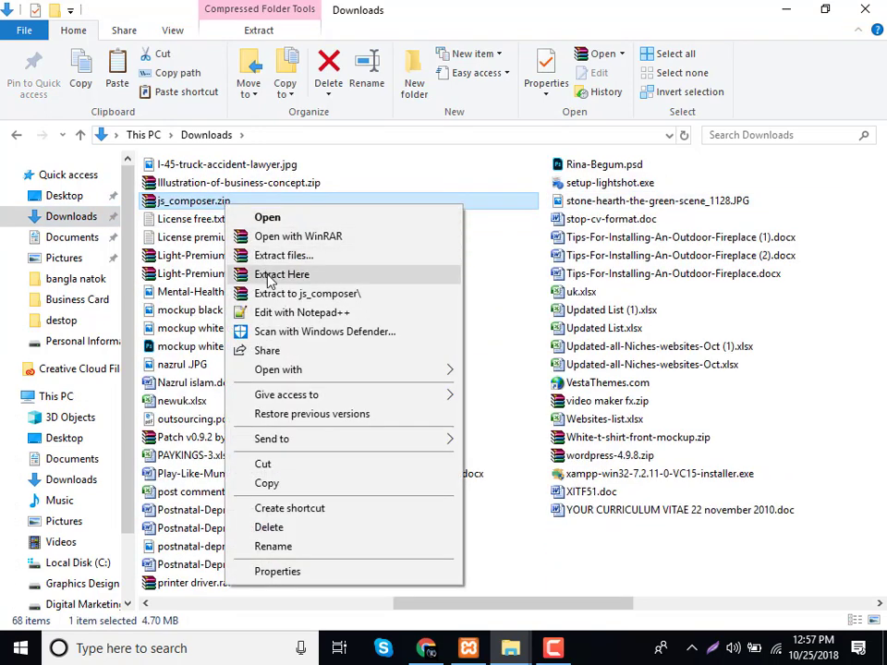
left_click(182, 185)
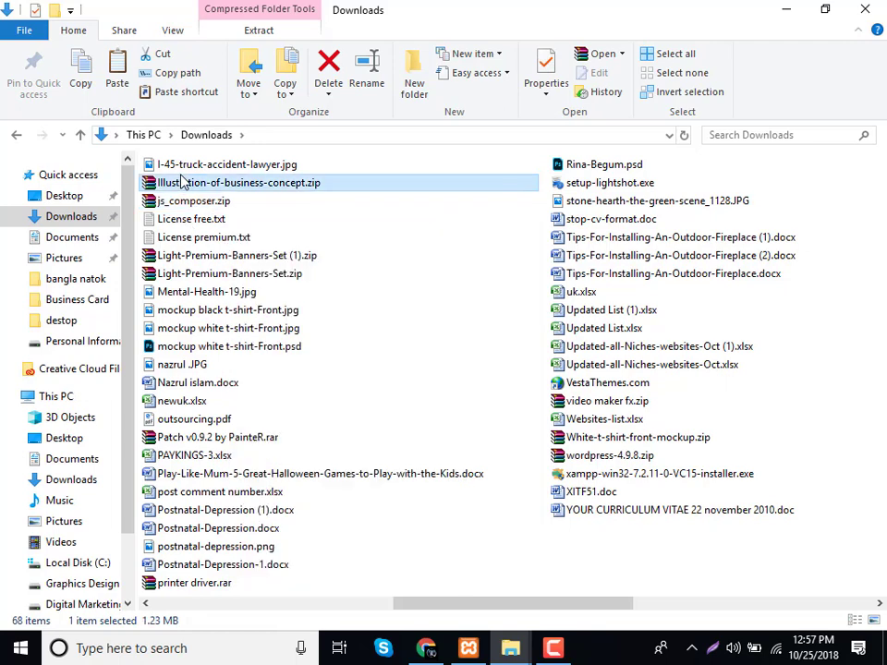
scroll(167, 172, "left", 2)
left_click(193, 165)
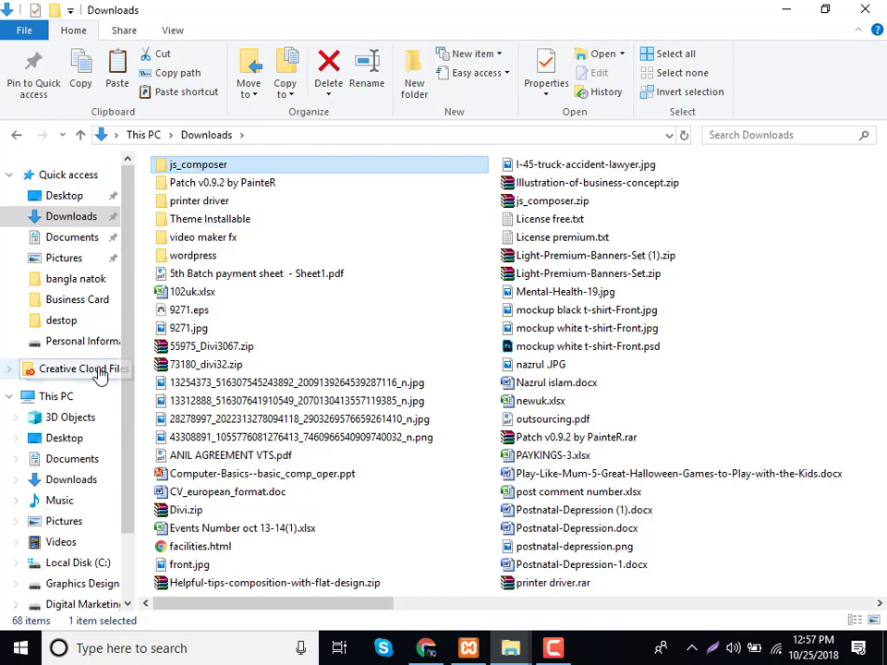
Browse from This PC through Local Disk (C:), xampp, htdocs, wordpress and wp-content to the plugins folder.
left_click(60, 396)
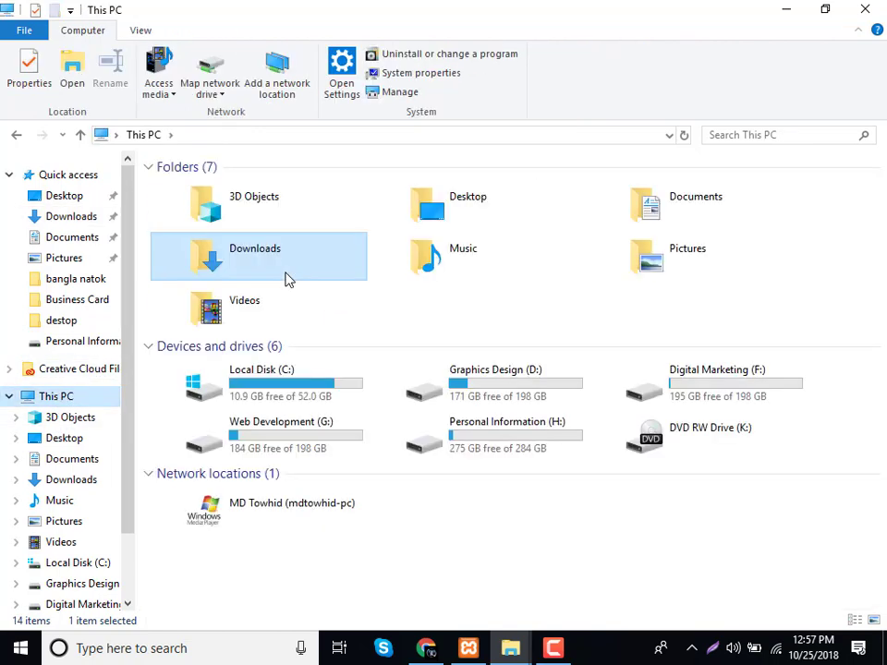
double_click(248, 386)
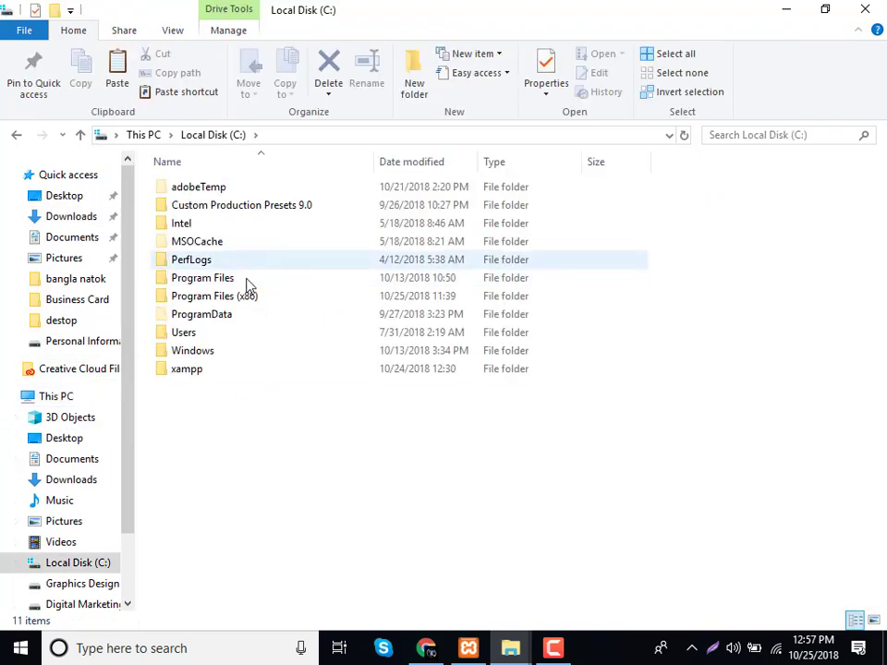
double_click(220, 372)
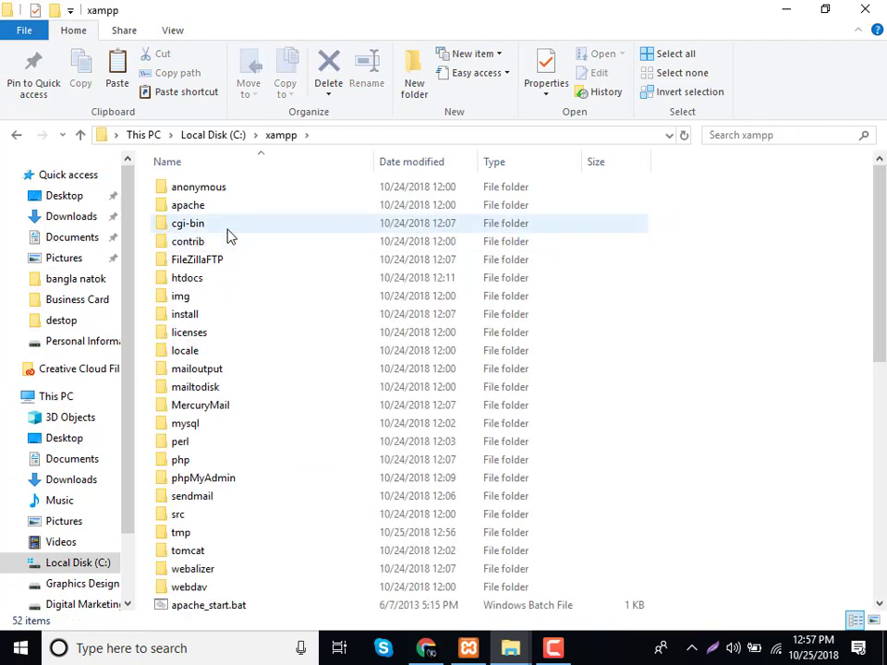
double_click(213, 279)
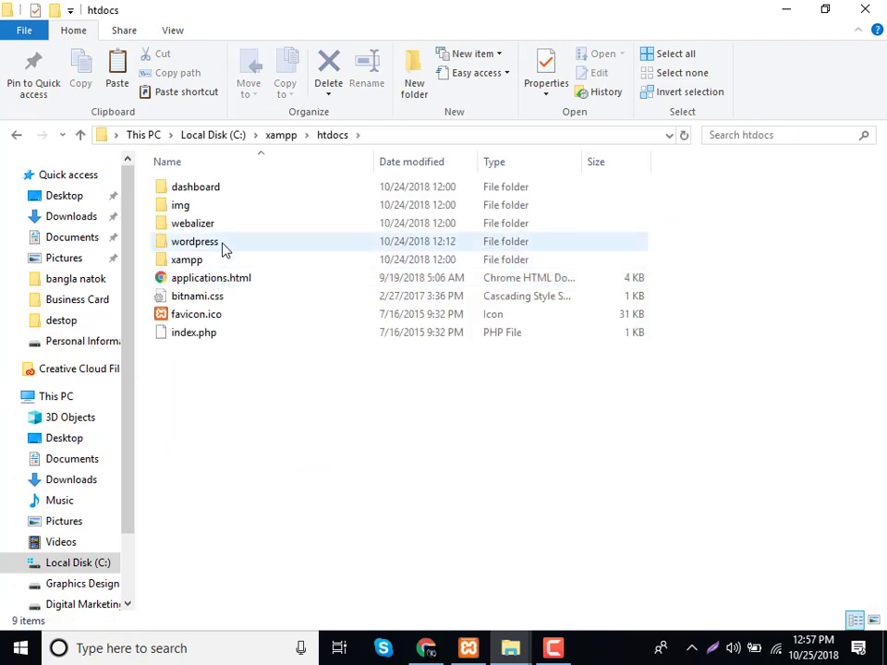
double_click(222, 245)
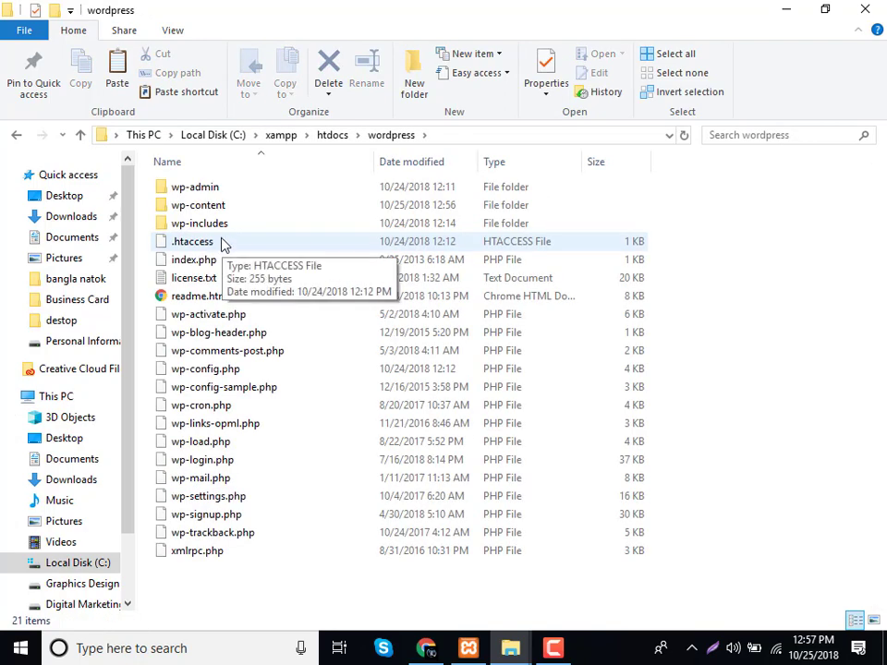
double_click(221, 209)
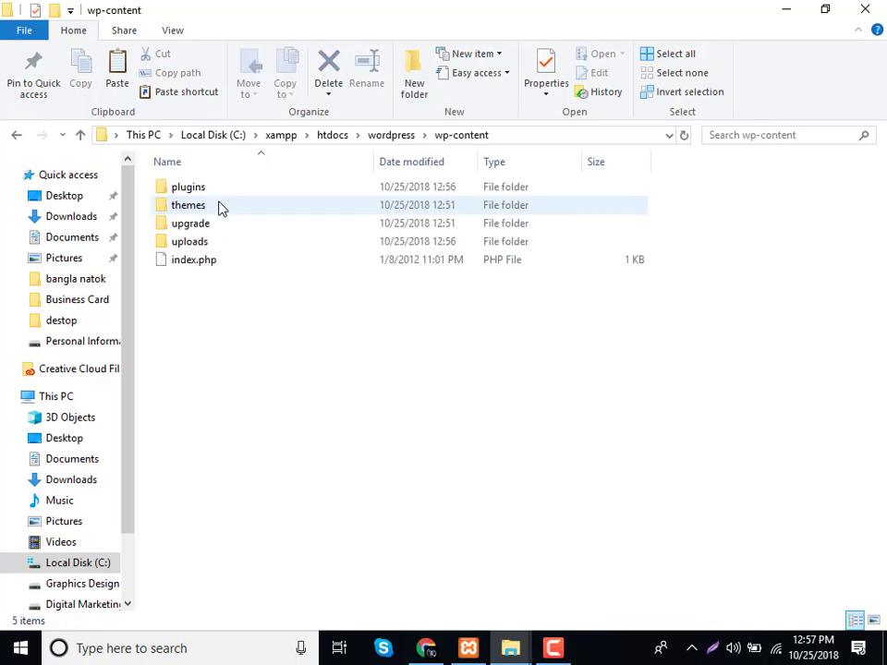
double_click(218, 192)
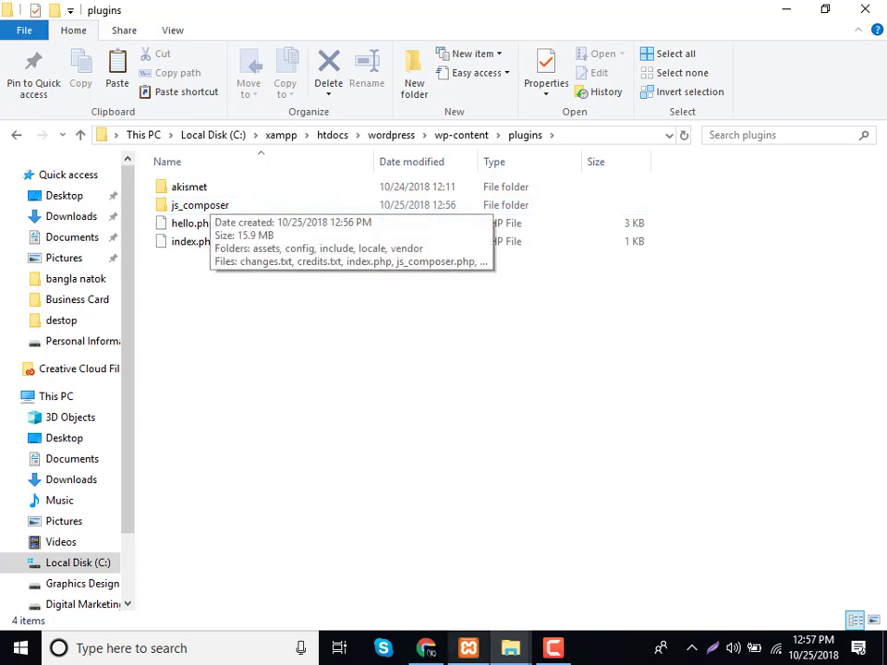
Switch to Chrome and delete the Hello Dolly and Akismet Anti-Spam plugins from the installed plugins list.
left_click(429, 650)
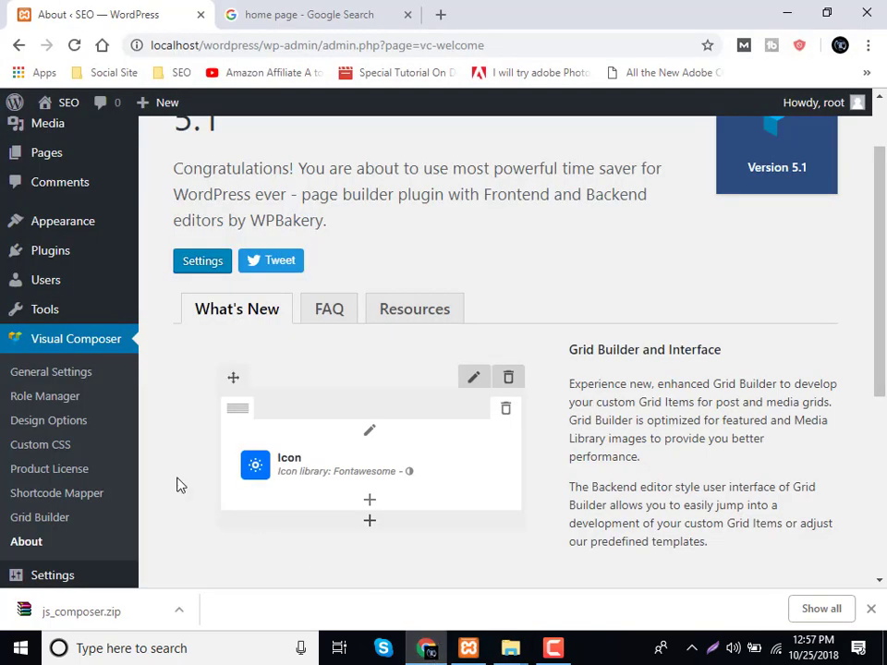
scroll(56, 342, "up", 1)
left_click(62, 347)
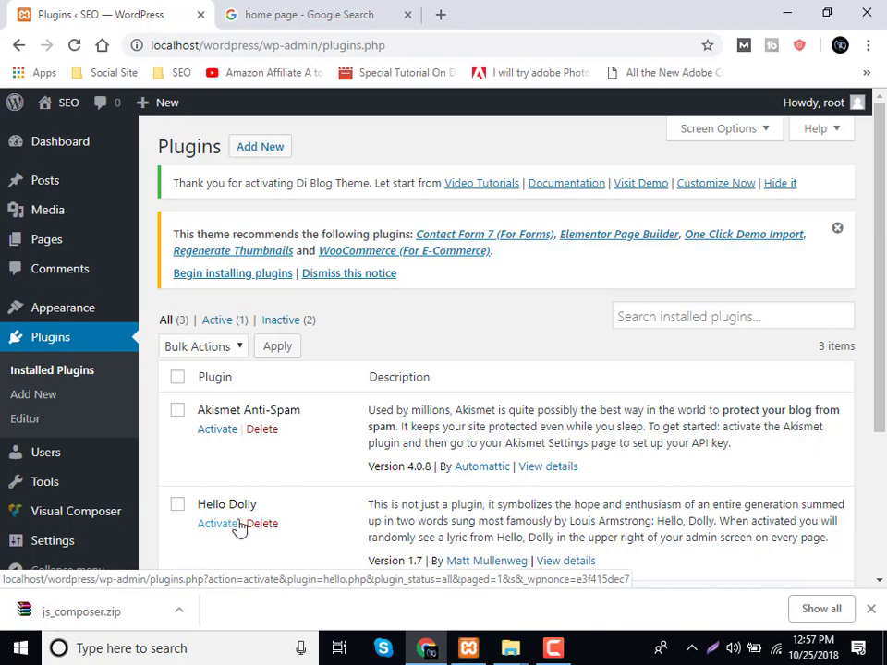
left_click(261, 525)
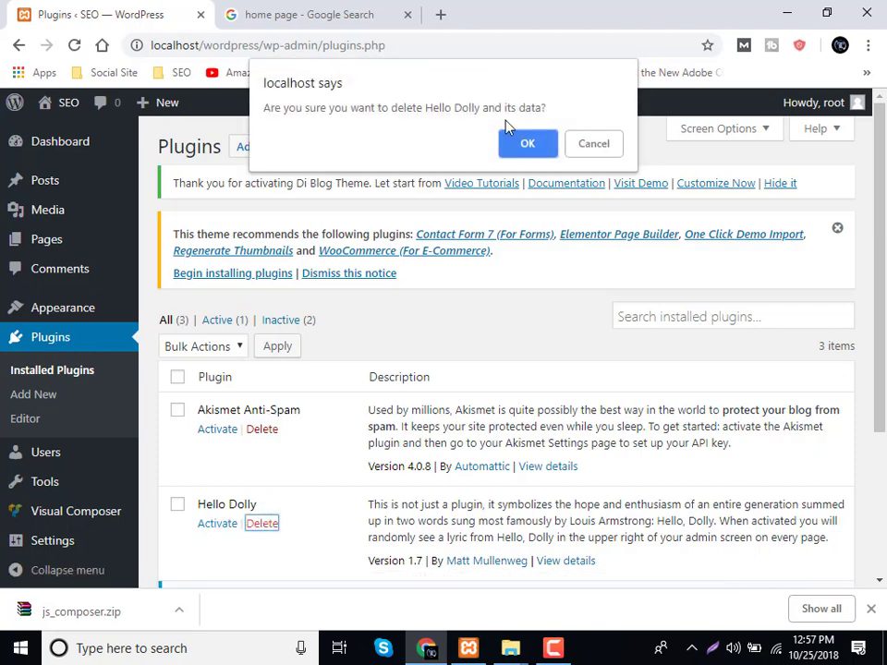
left_click(527, 140)
left_click(261, 430)
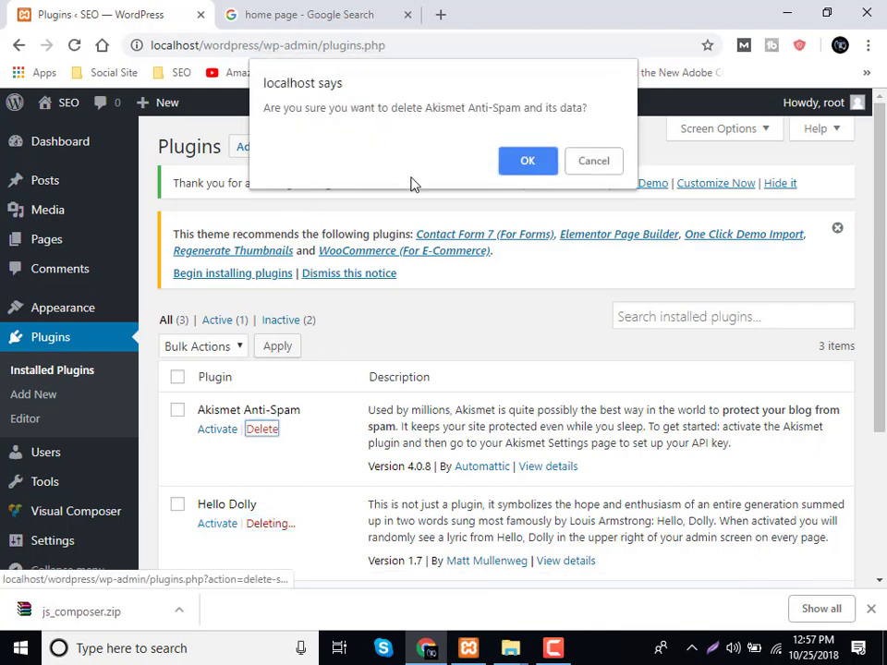
left_click(528, 165)
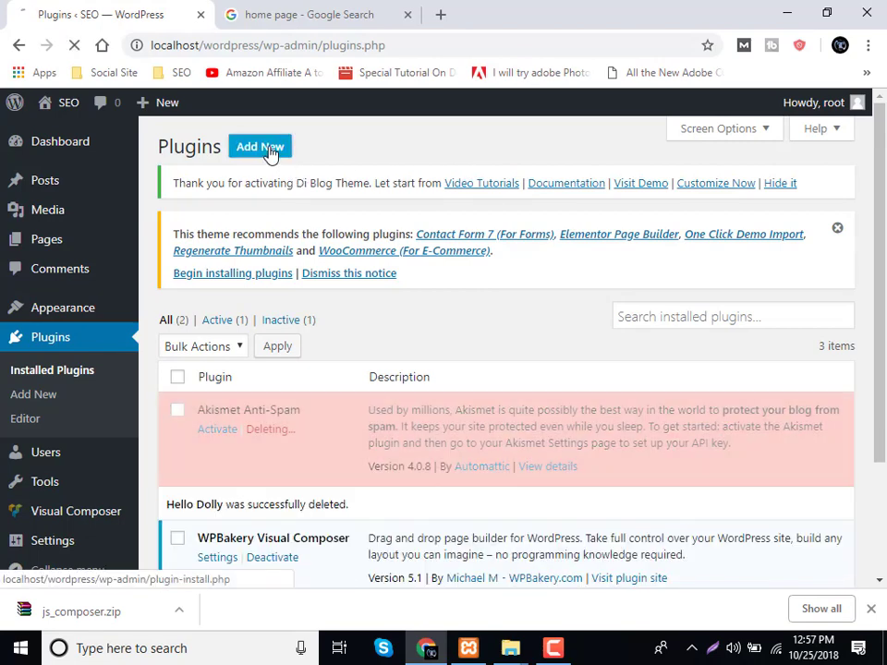
Open the page for adding new plugins, search the directory for form7 and look through the results.
left_click(270, 150)
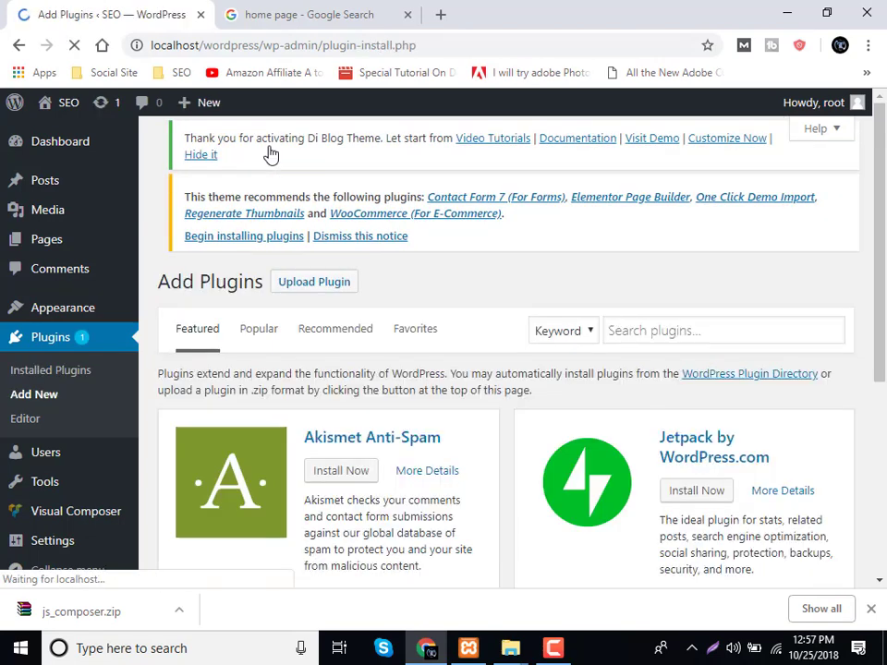
left_click(645, 329)
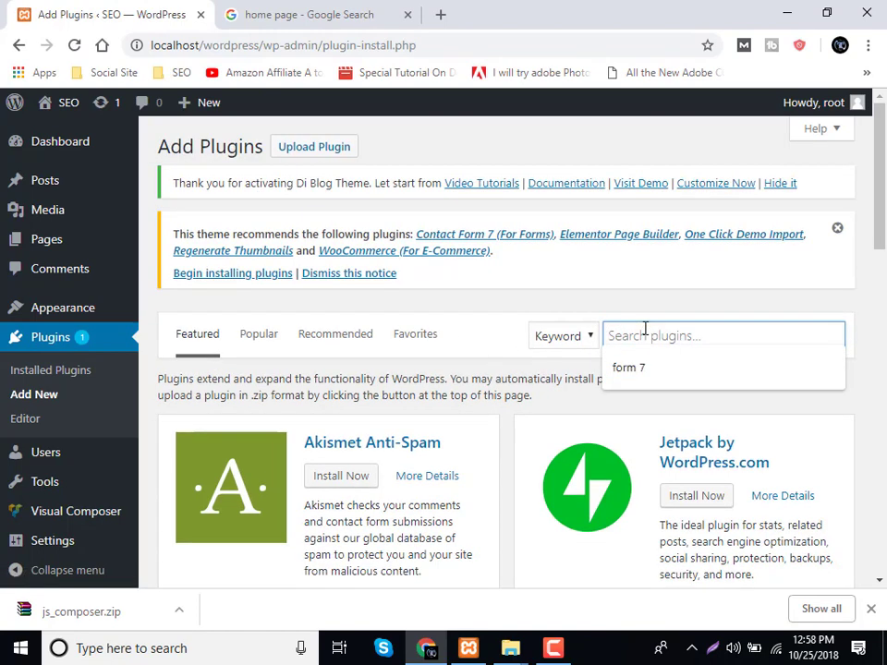
type("for")
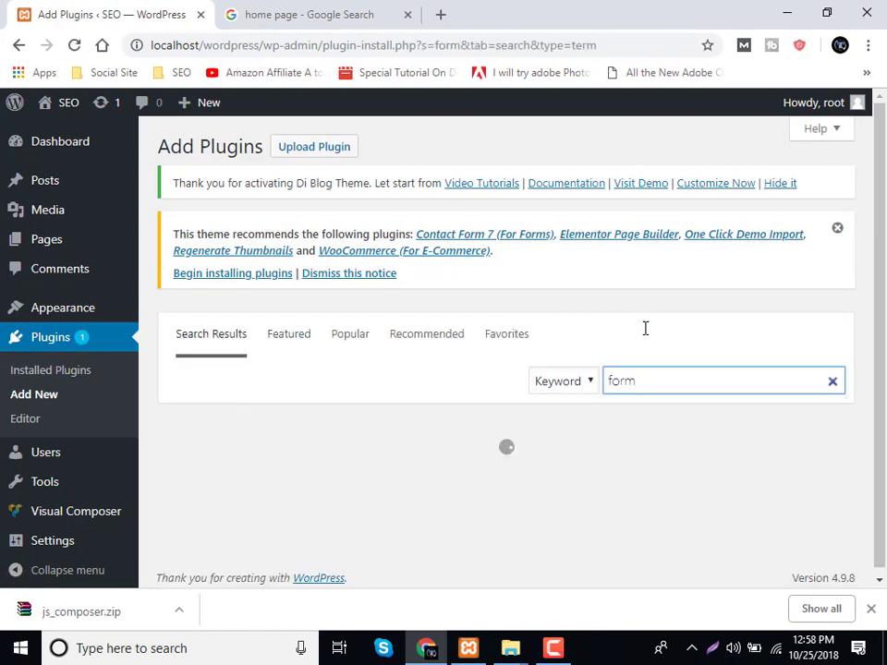
type("m ")
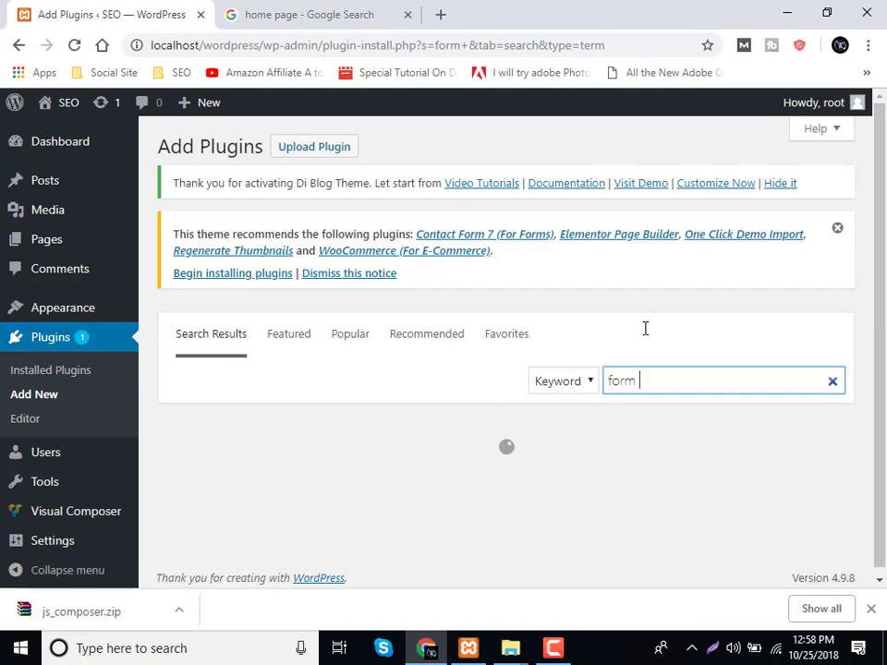
type("7")
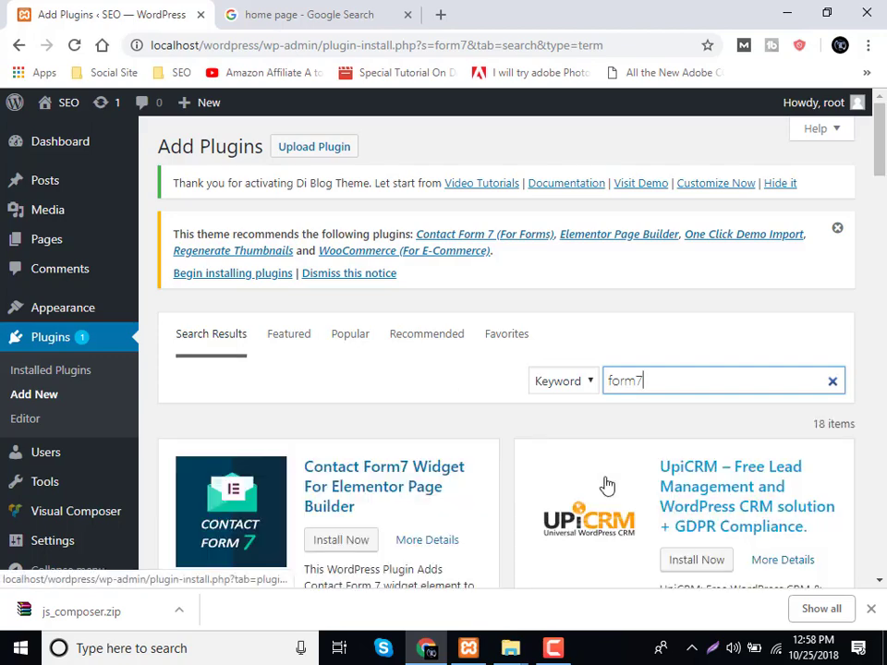
scroll(381, 491, "down", 4)
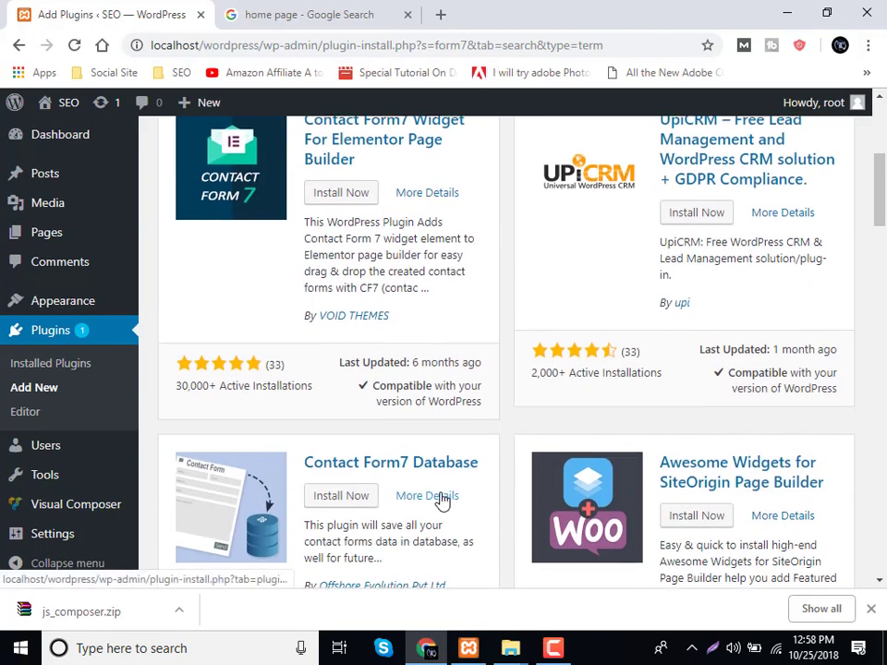
scroll(445, 493, "down", 3)
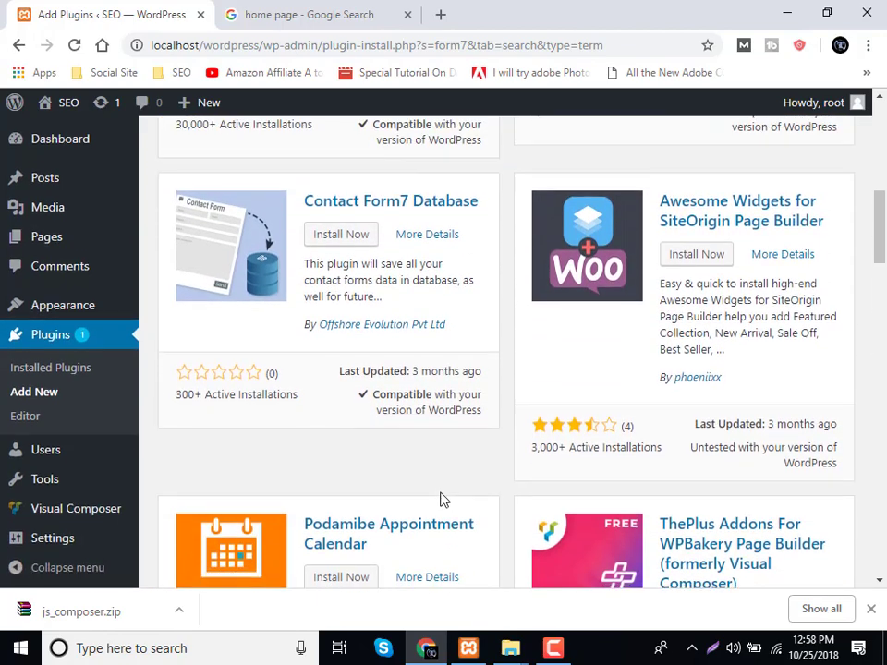
scroll(440, 505, "down", 1)
scroll(448, 491, "up", 10)
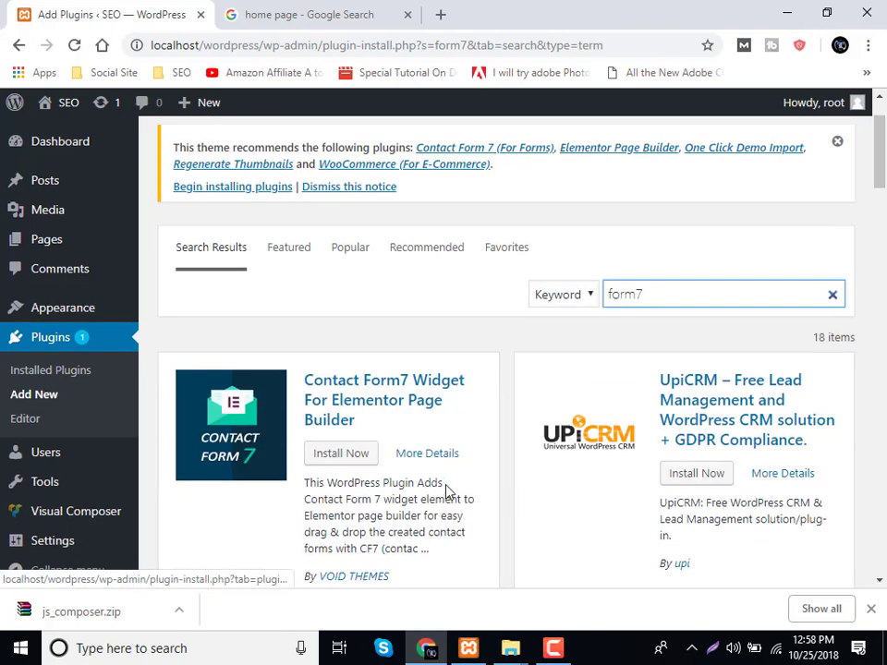
Correct the plugin search to form 7, then install and activate Contact Form 7.
left_click(638, 292)
left_click(638, 292)
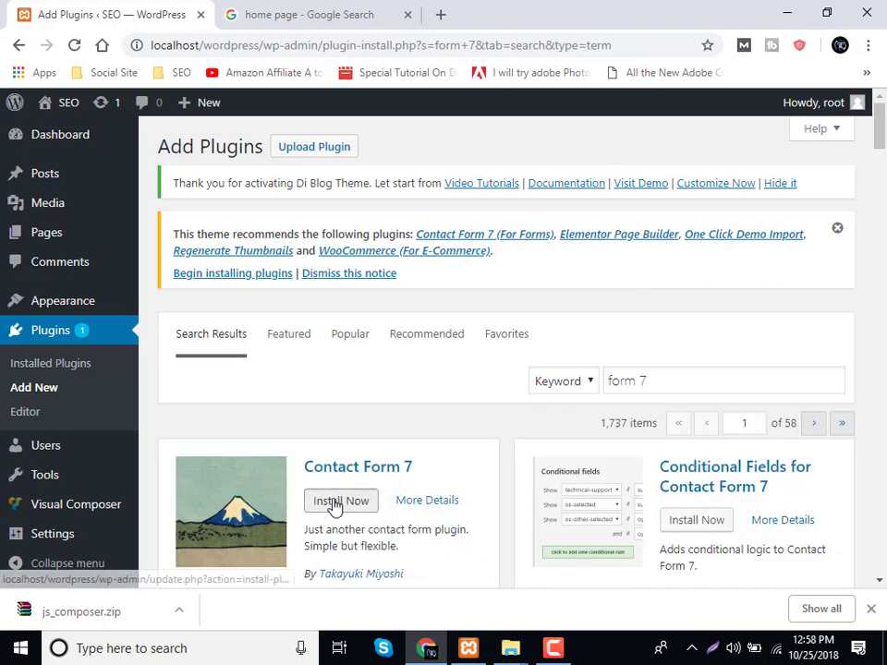
left_click(336, 503)
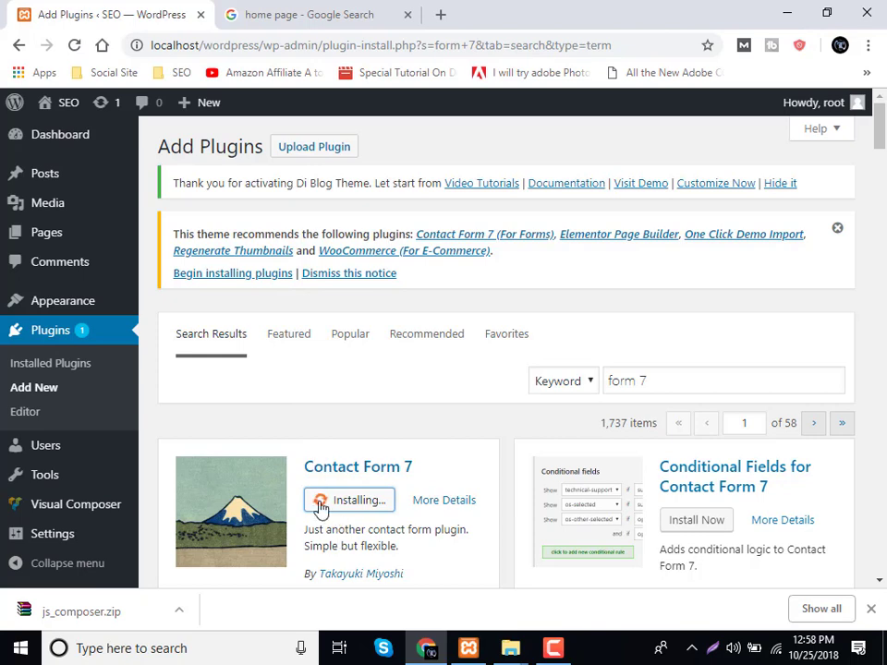
left_click(660, 384)
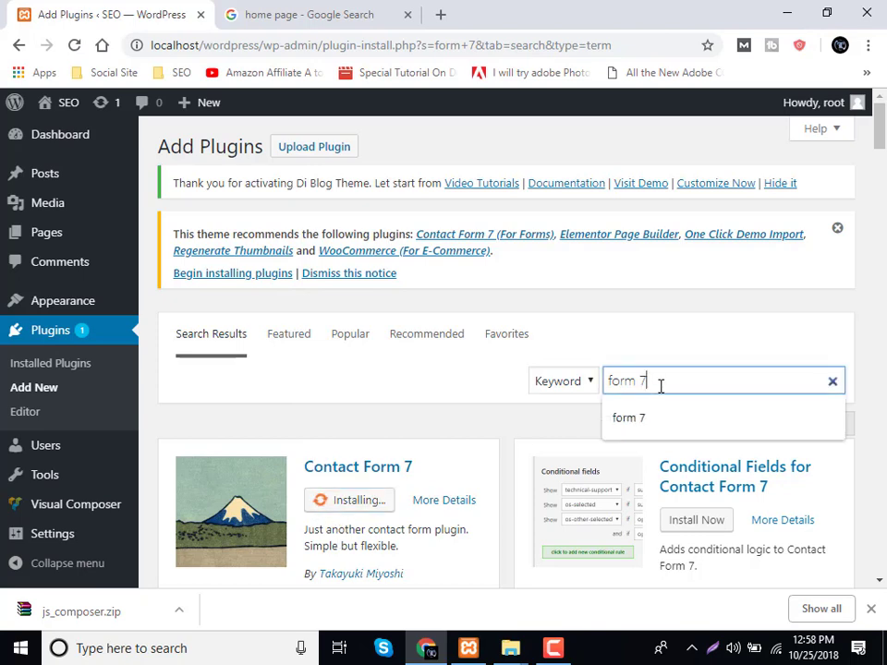
key("ctrl+a")
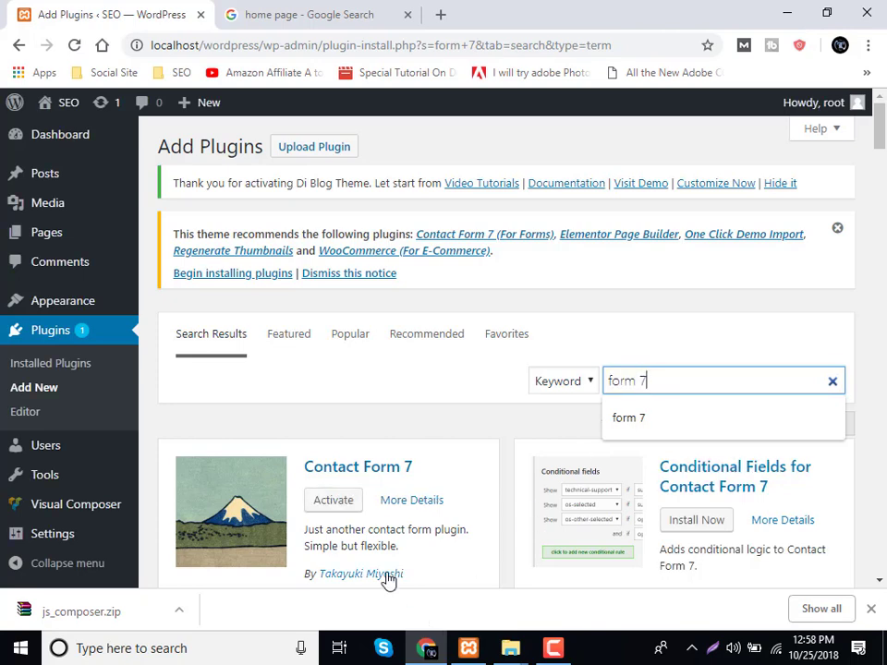
left_click(348, 507)
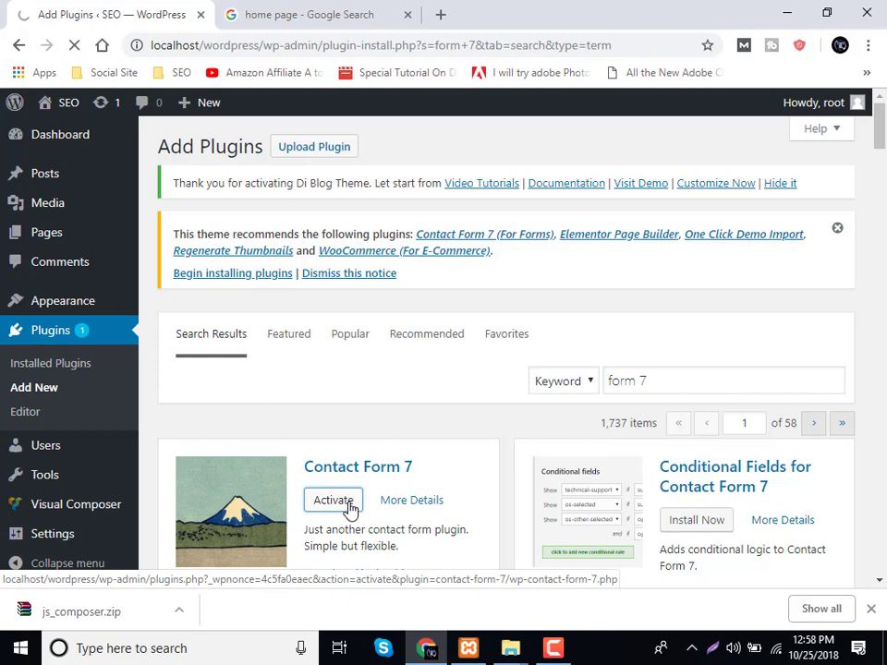
left_click(712, 386)
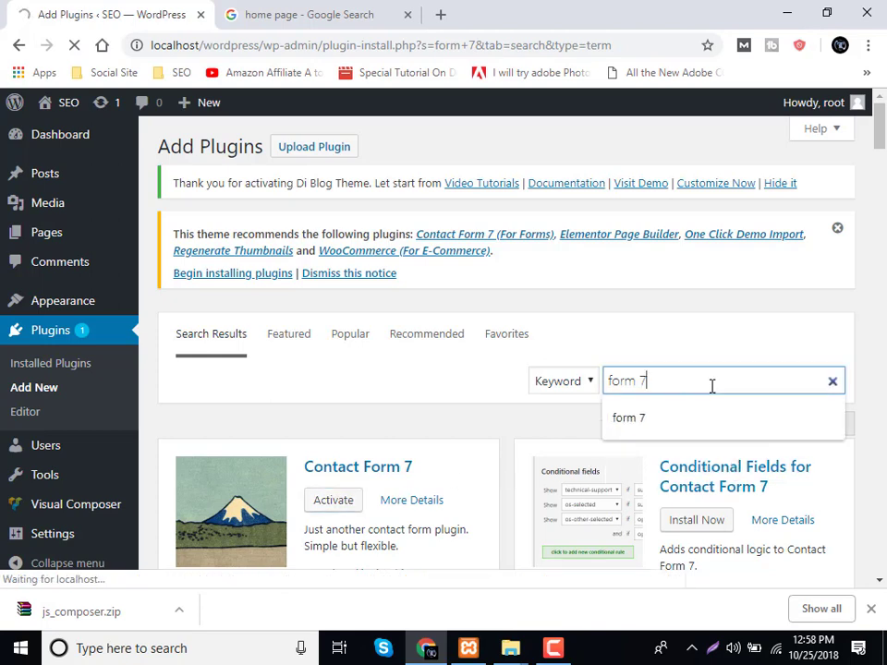
triple_click(711, 387)
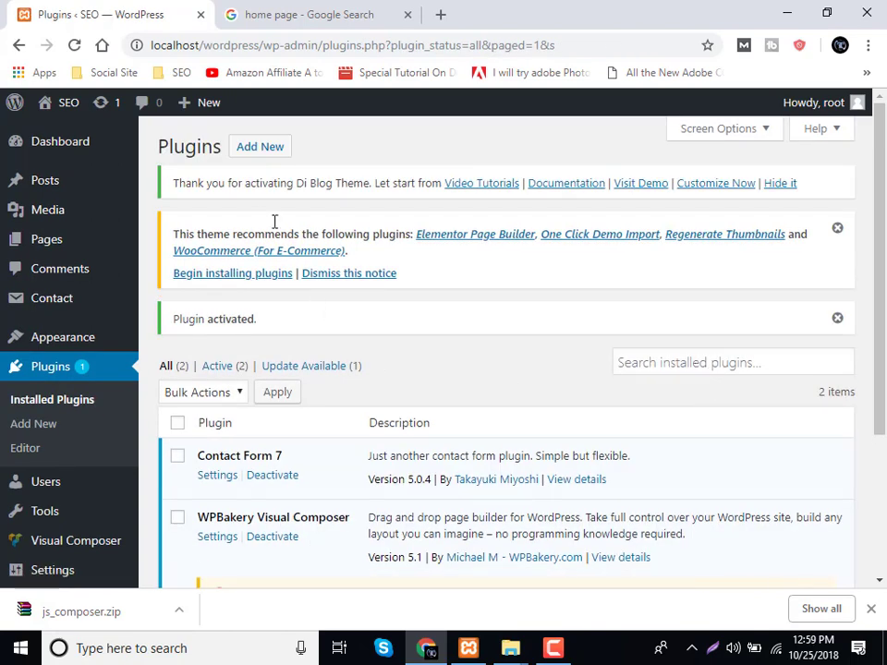
Return to adding new plugins and search the plugin directory for meta slider.
left_click(255, 148)
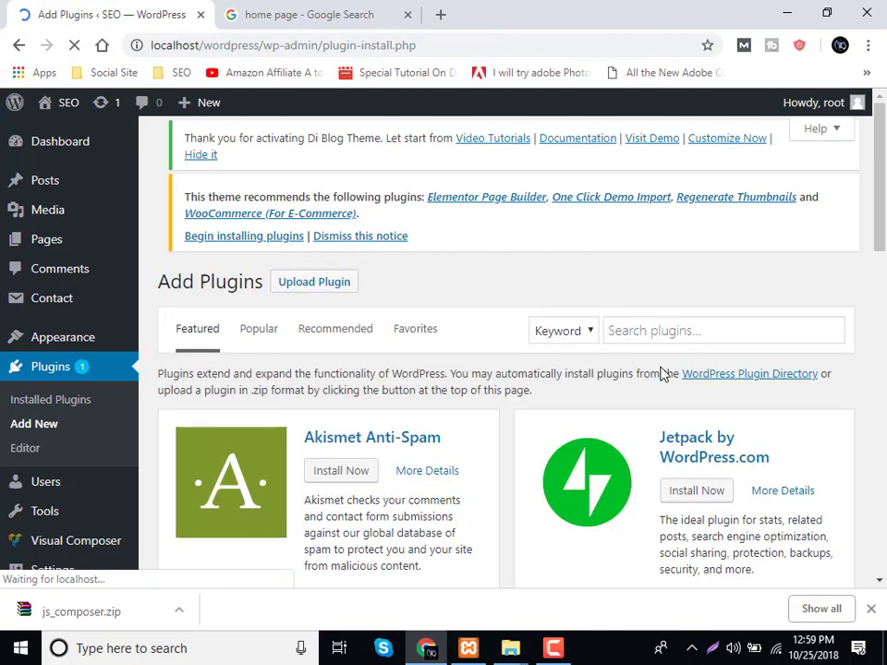
left_click(652, 339)
type("m")
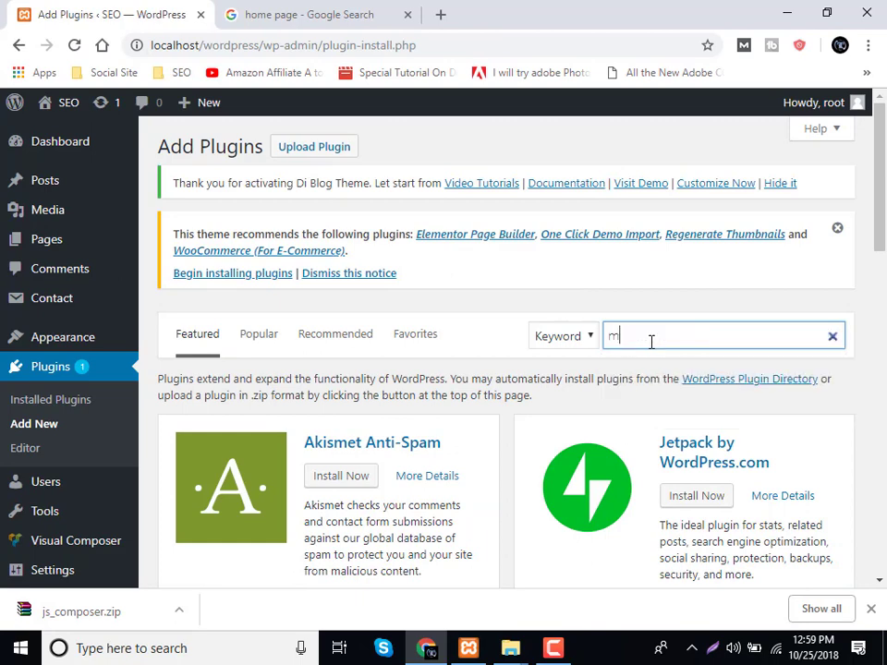
type("eta ")
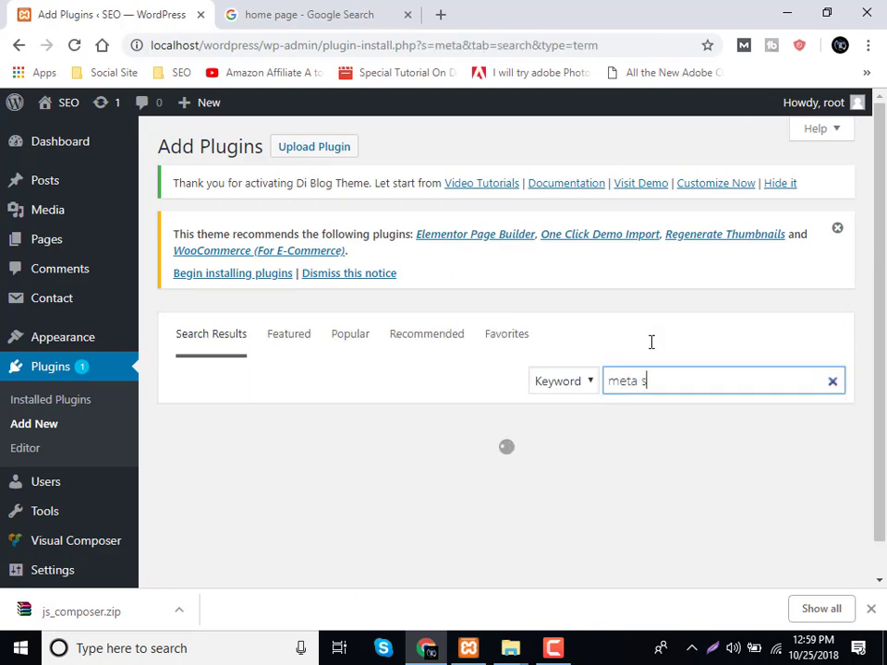
type("slider")
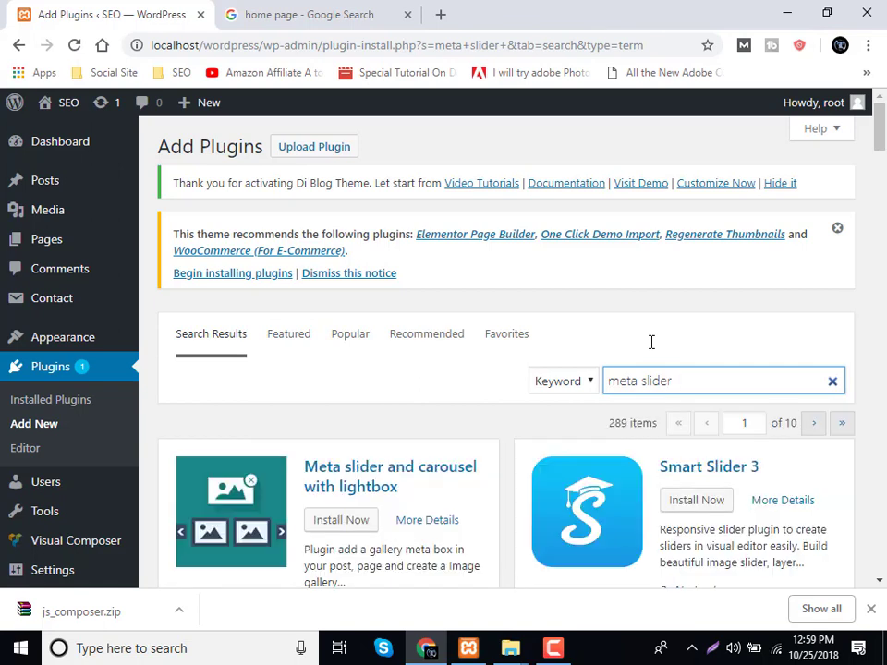
Install the MetaSlider plugin by Team Updraft from the search results and activate it.
scroll(395, 449, "down", 3)
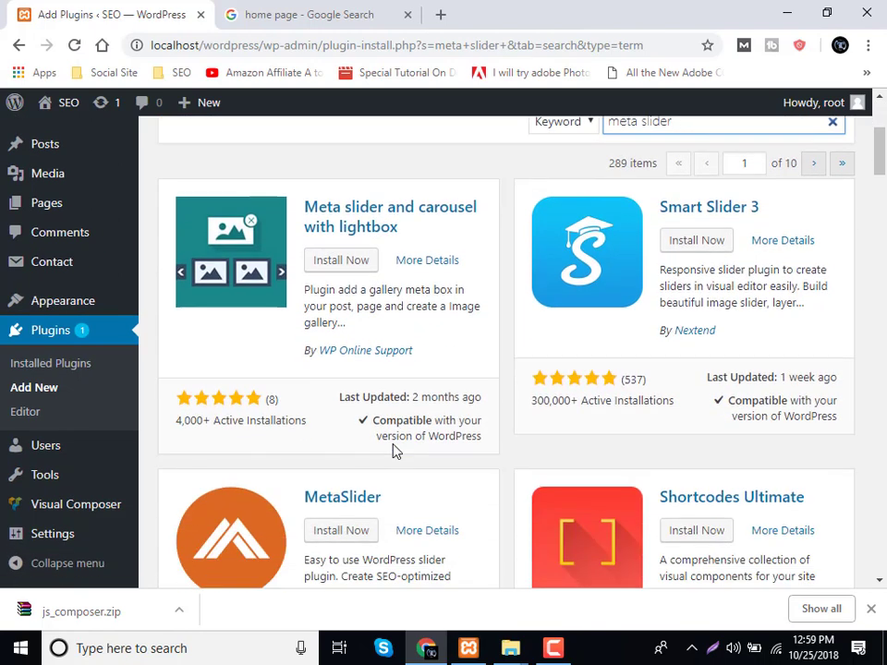
left_click(360, 532)
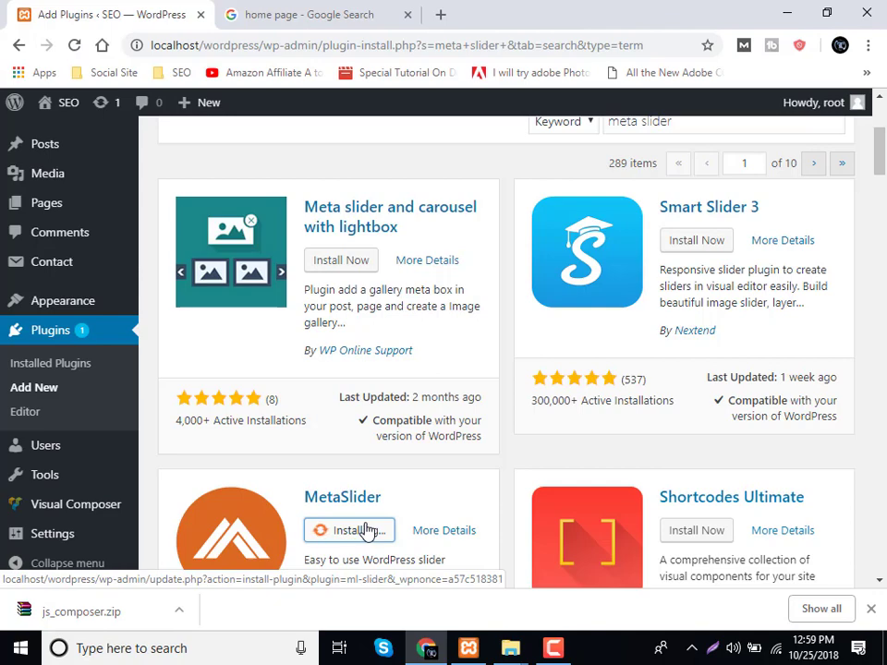
scroll(377, 541, "down", 5)
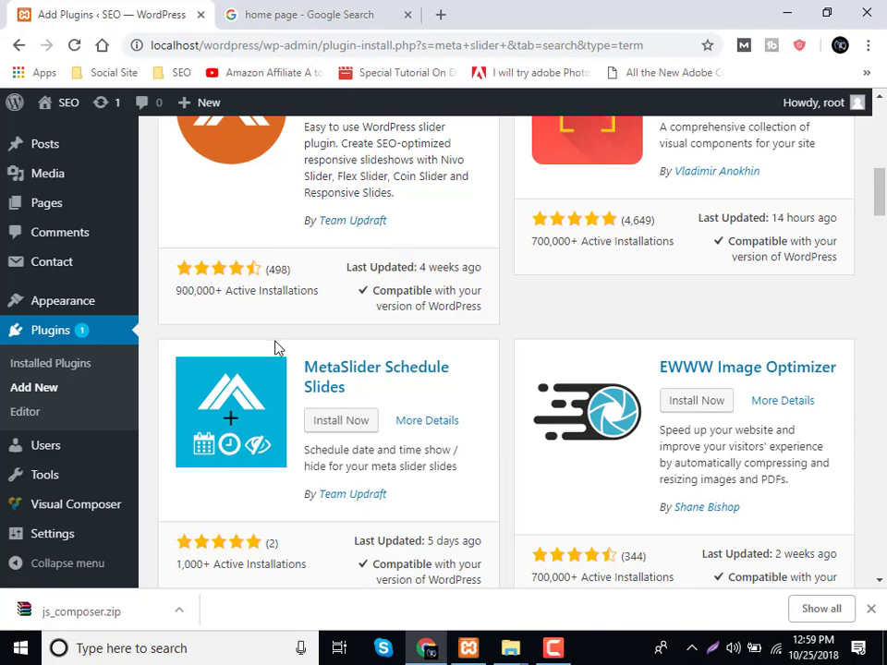
scroll(275, 347, "up", 4)
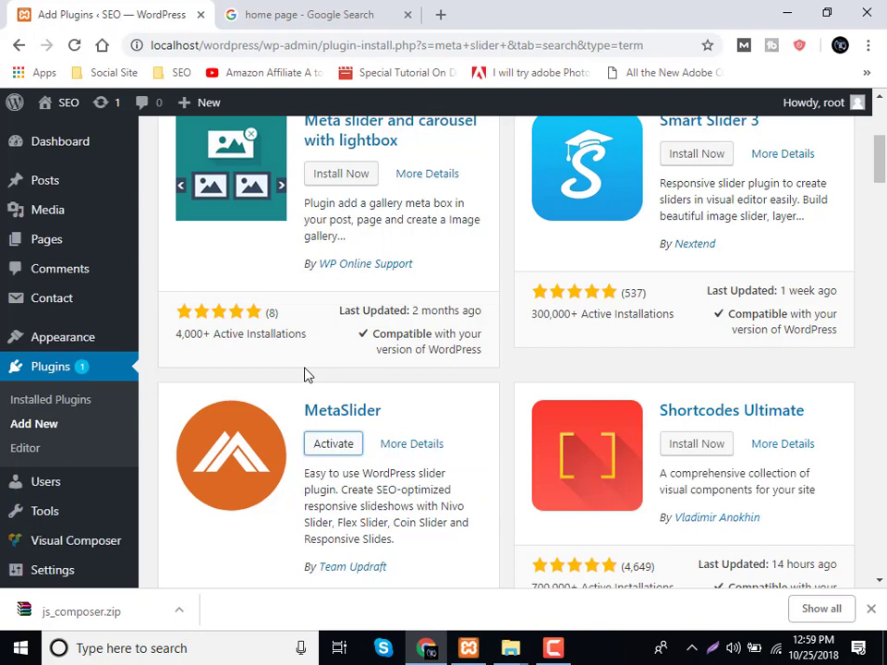
left_click(323, 455)
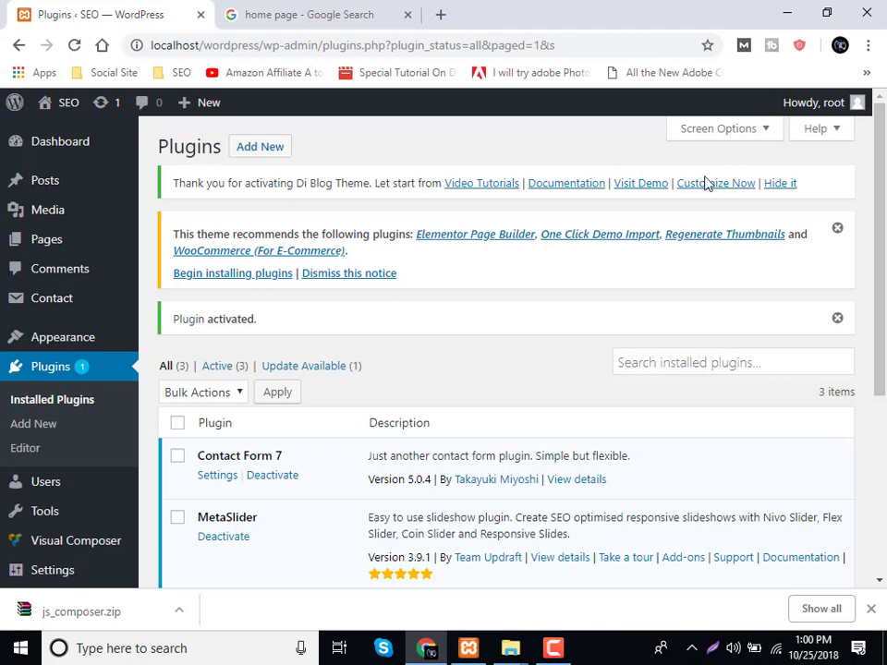
Create a new slideshow in MetaSlider and open the image selection for adding a slide.
scroll(19, 453, "down", 1)
mouse_move(23, 455)
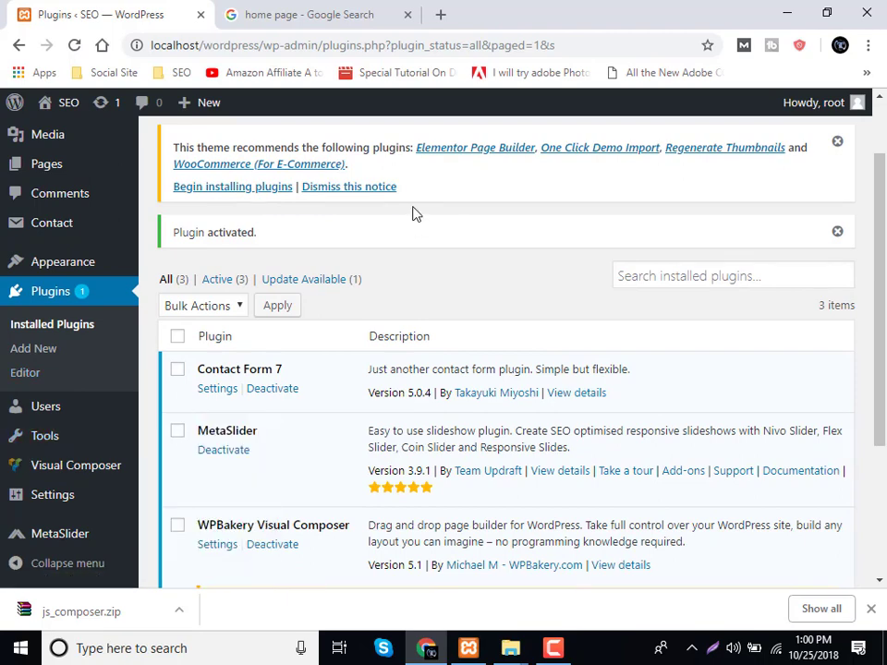
scroll(413, 214, "down", 1)
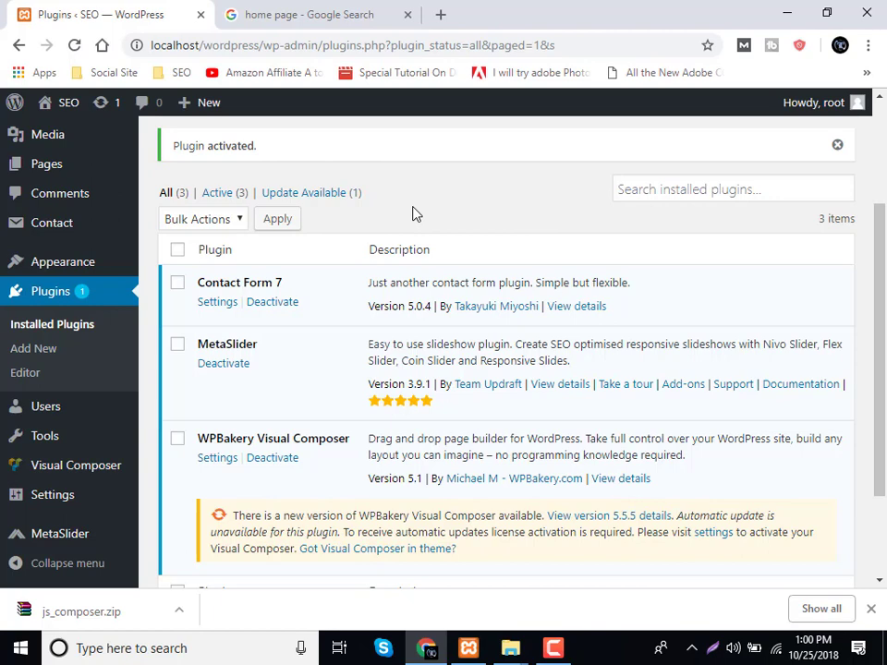
left_click(22, 538)
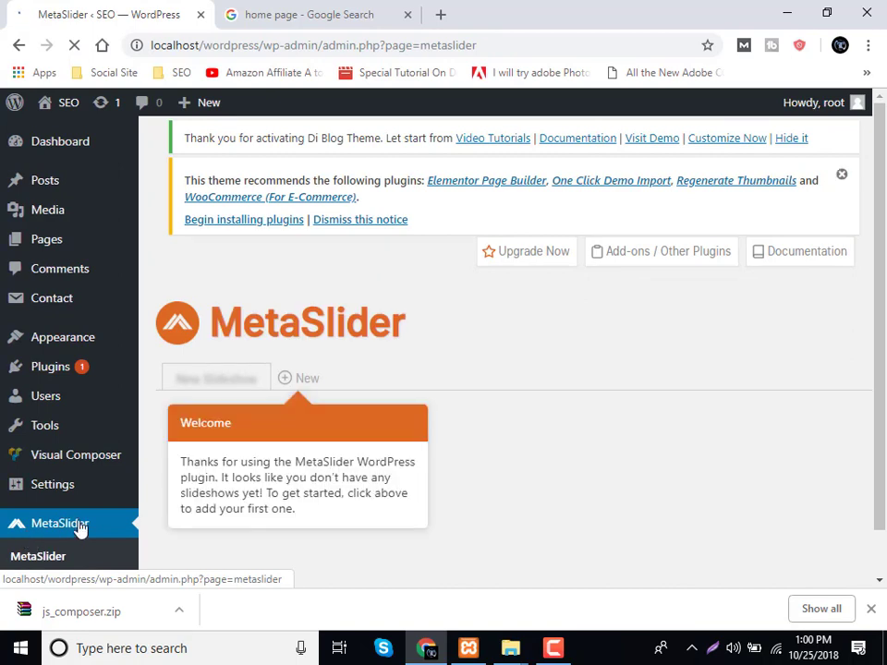
left_click(311, 379)
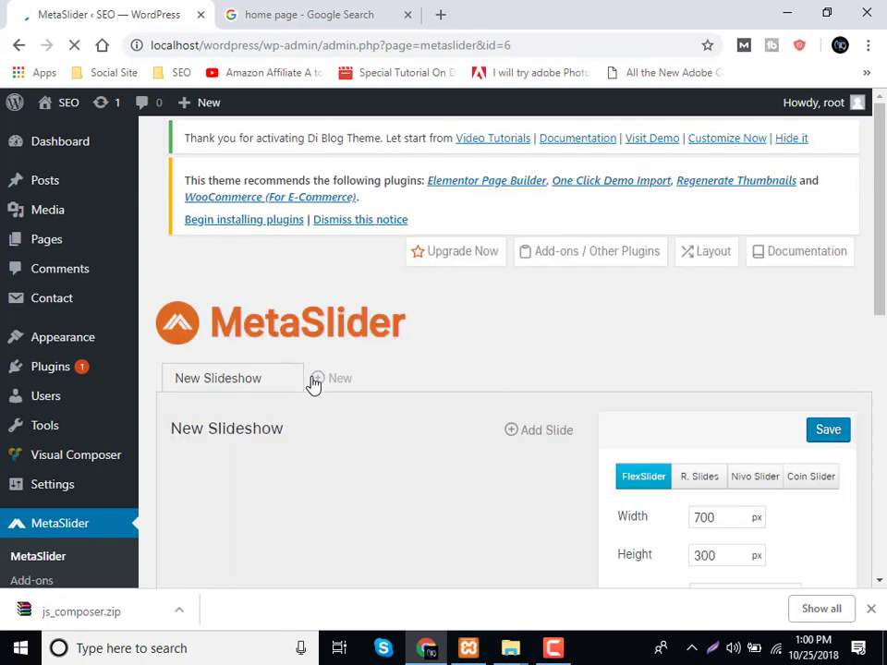
scroll(313, 384, "down", 1)
scroll(312, 385, "down", 2)
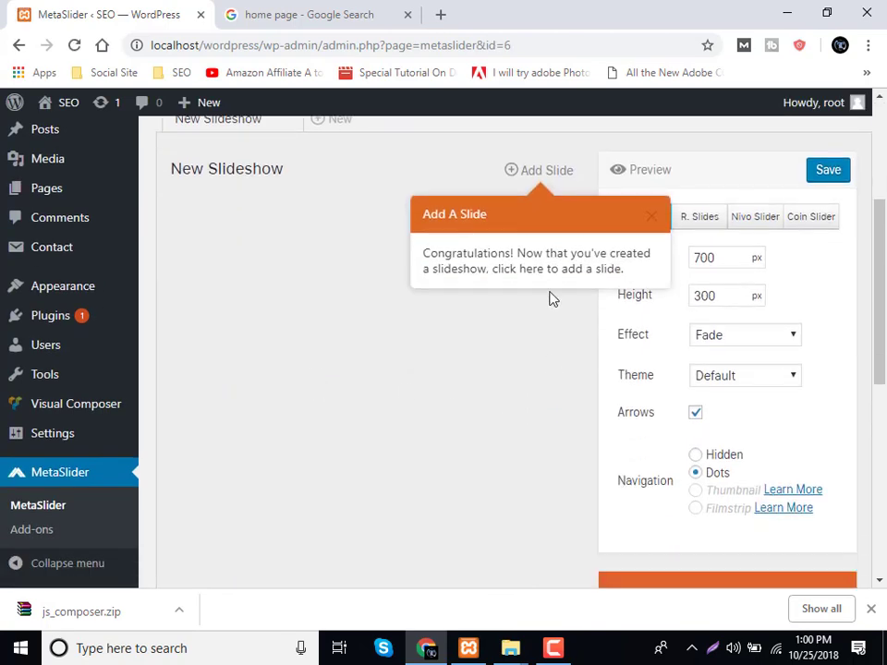
left_click(540, 176)
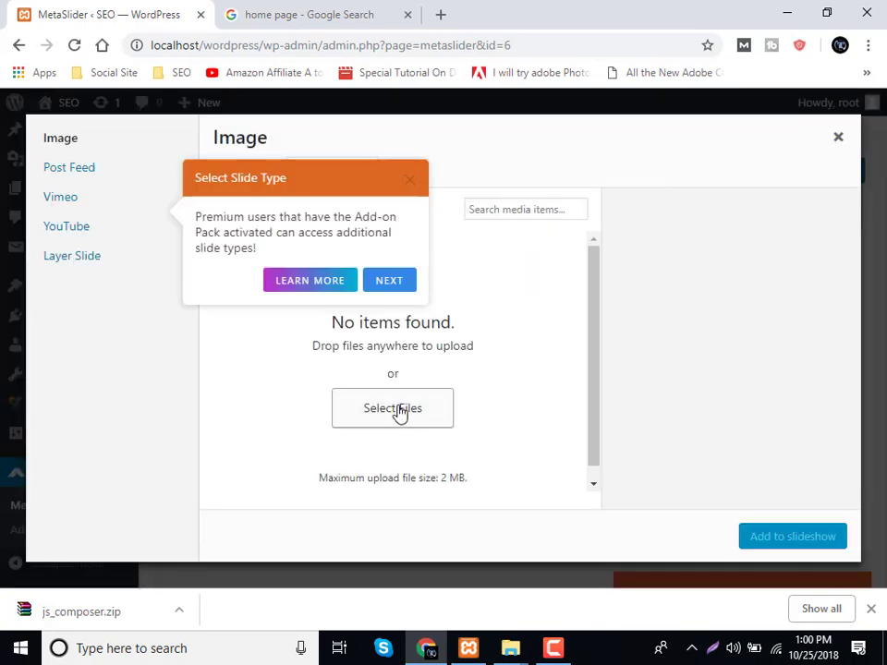
Switch to the Google search page, search for slider image and show the image results.
left_click(293, 9)
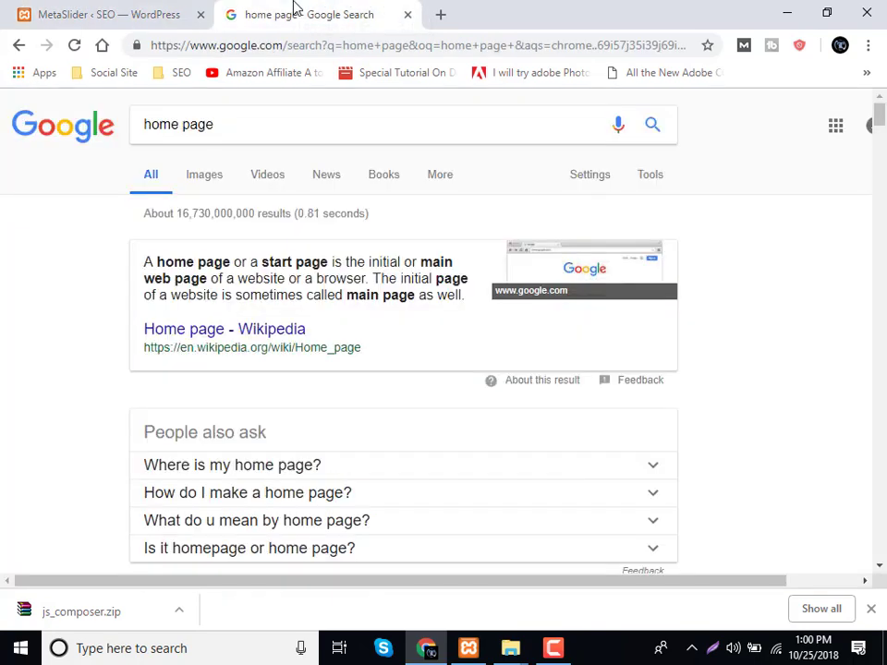
left_click(282, 48)
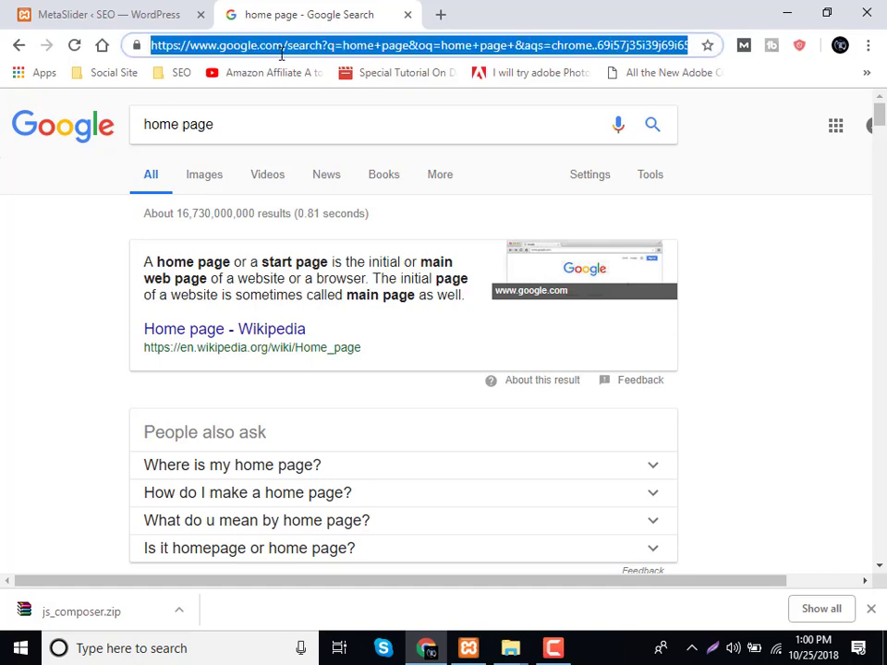
triple_click(205, 127)
type("slider")
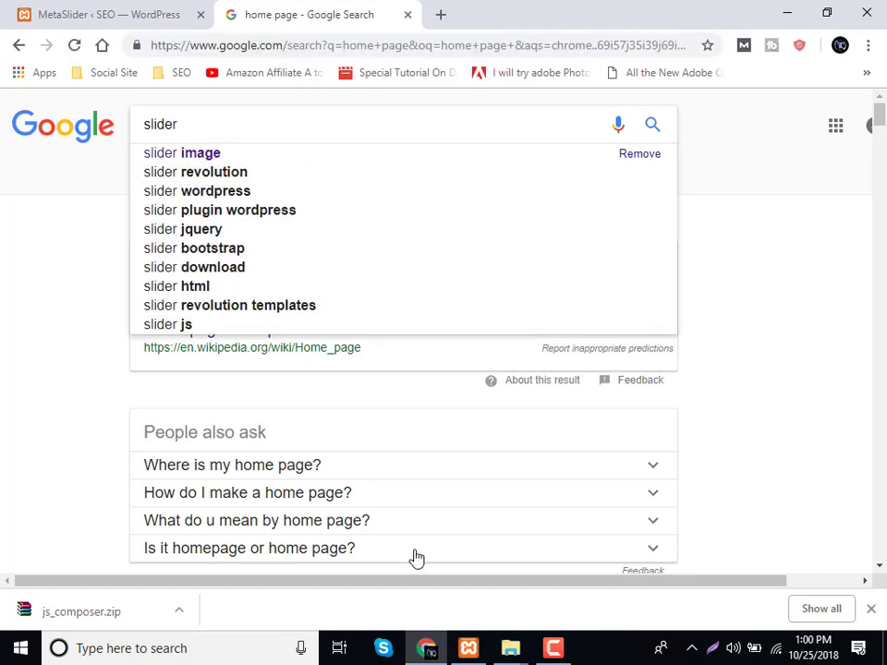
left_click(552, 647)
left_click(553, 647)
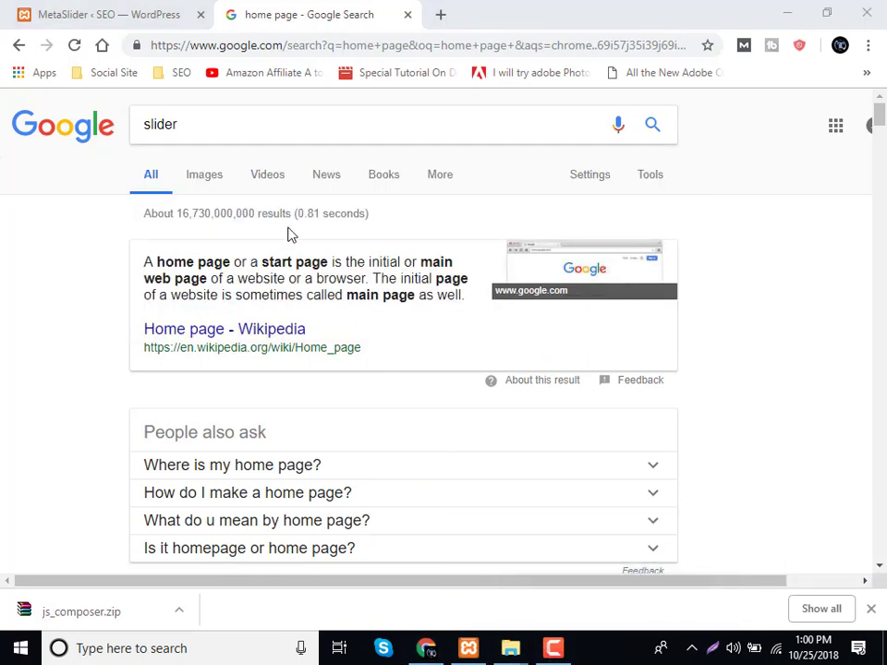
left_click(234, 114)
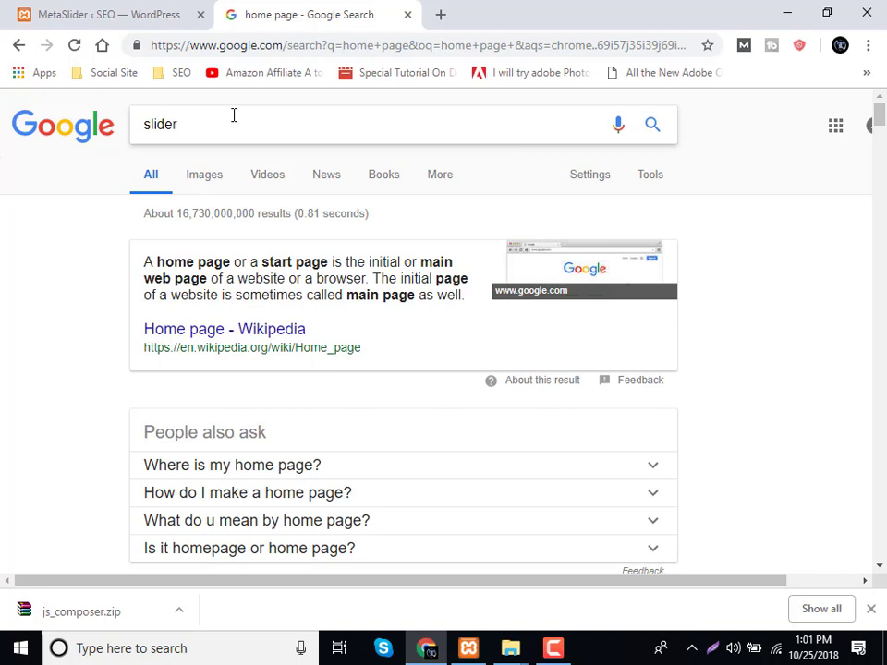
type("iamgfe")
key("Down")
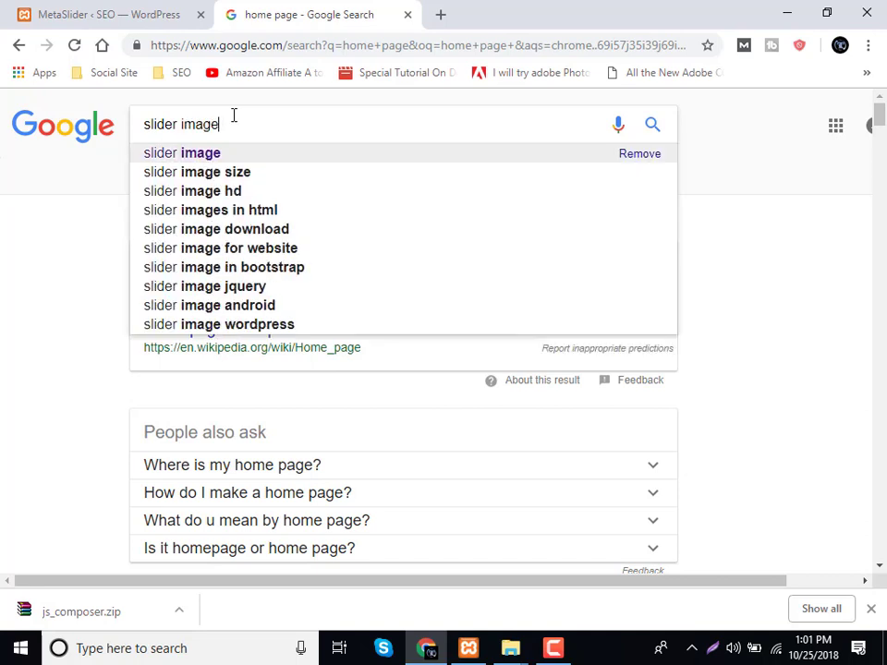
key("Return")
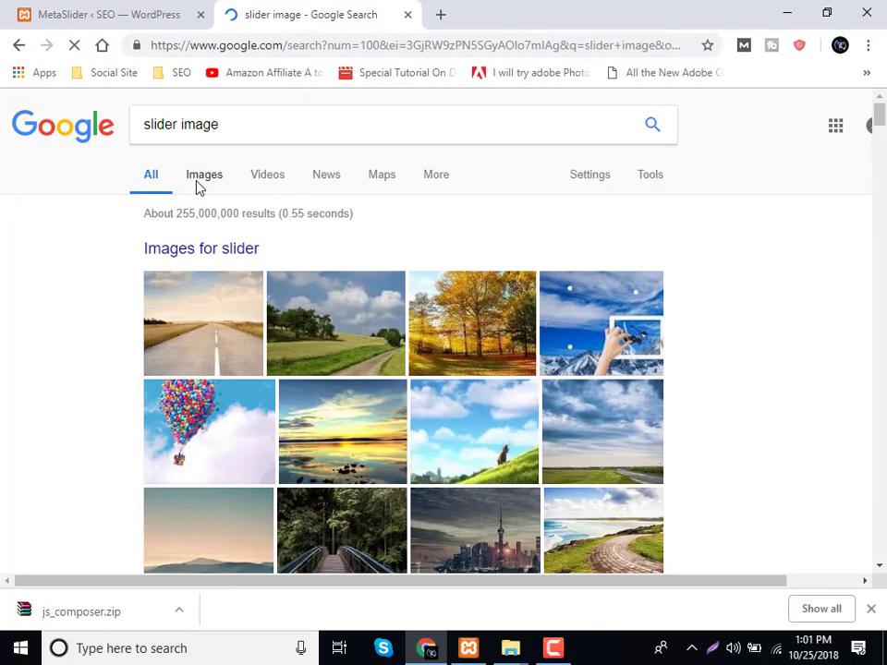
left_click(198, 184)
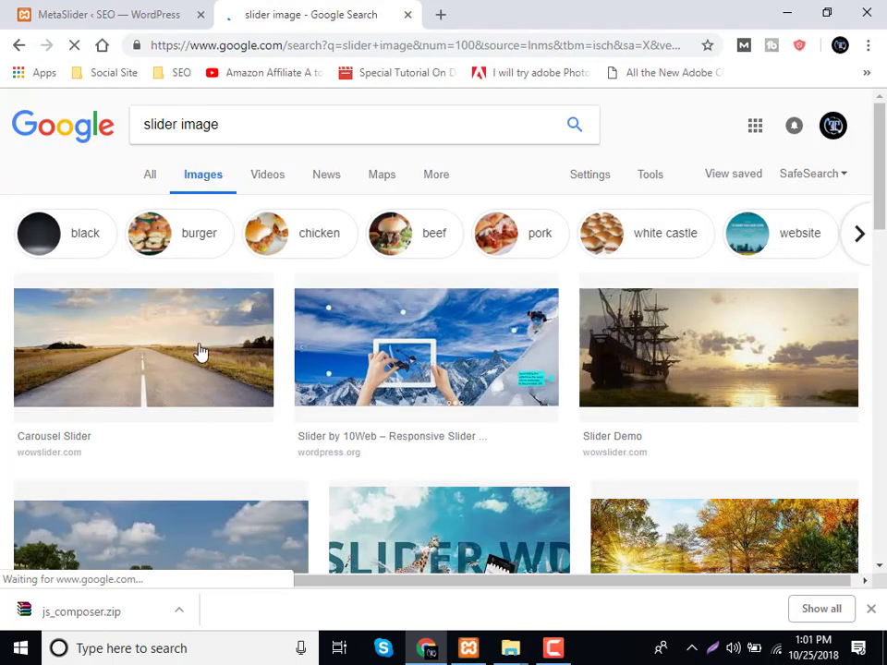
Save the Carousel Slider road image as download.jpg in a new folder named img on the Personal Information (H:) drive.
right_click(174, 349)
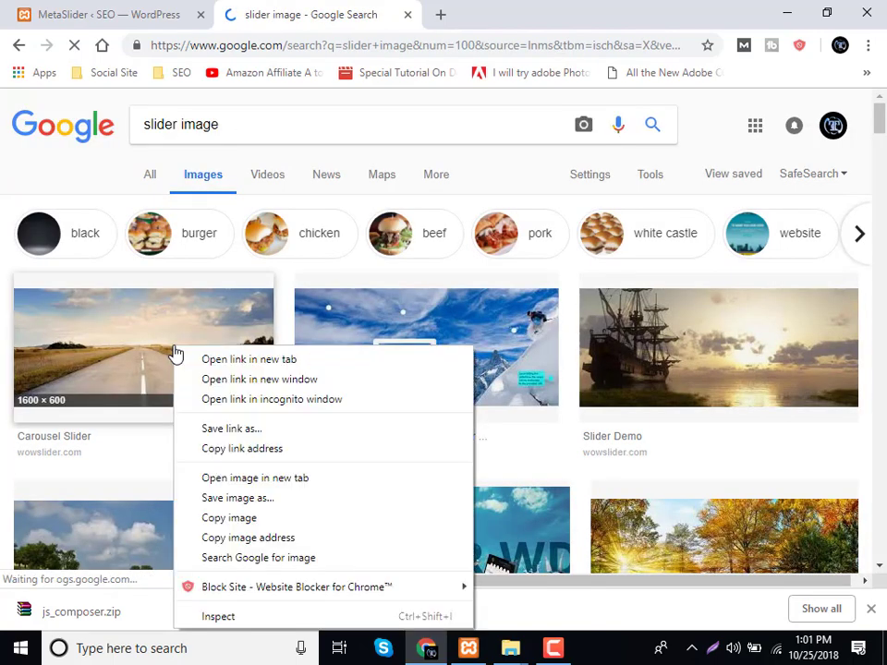
left_click(231, 500)
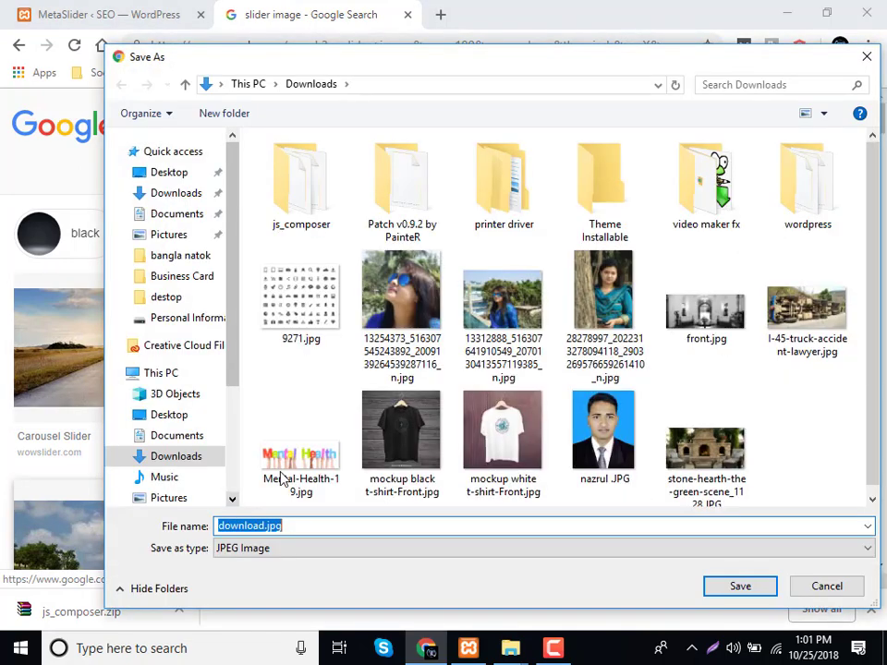
scroll(185, 475, "down", 3)
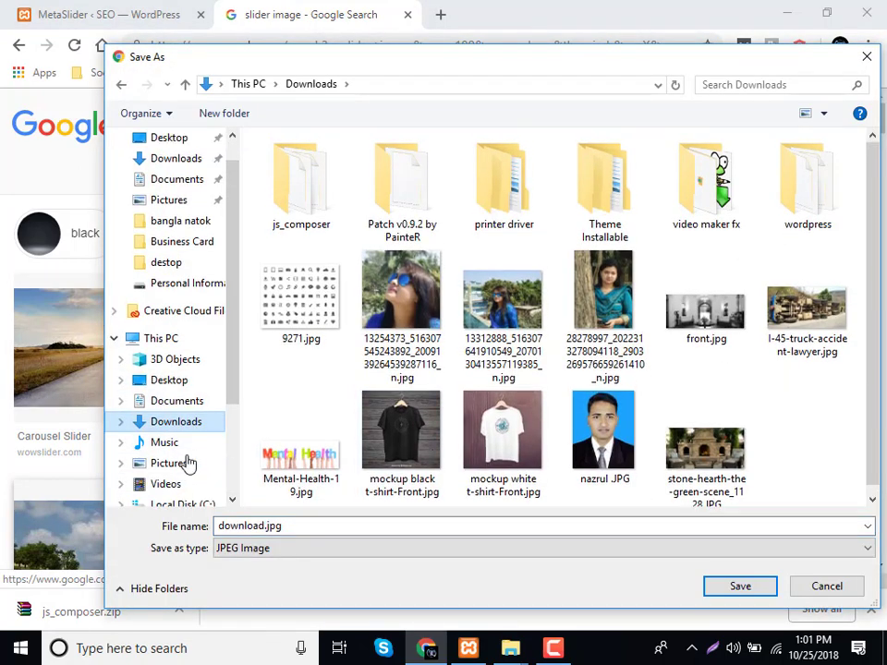
left_click(223, 444)
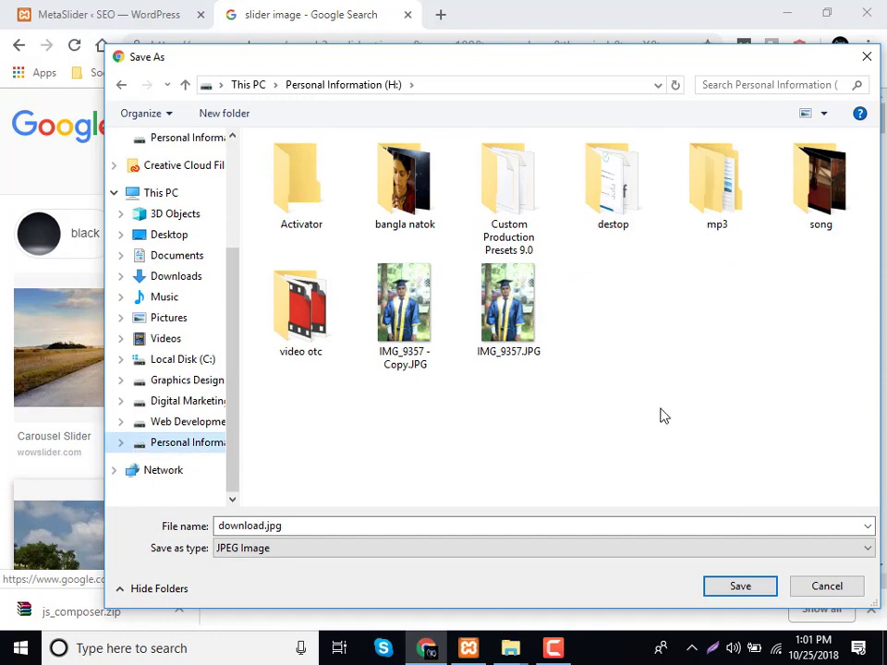
right_click(633, 365)
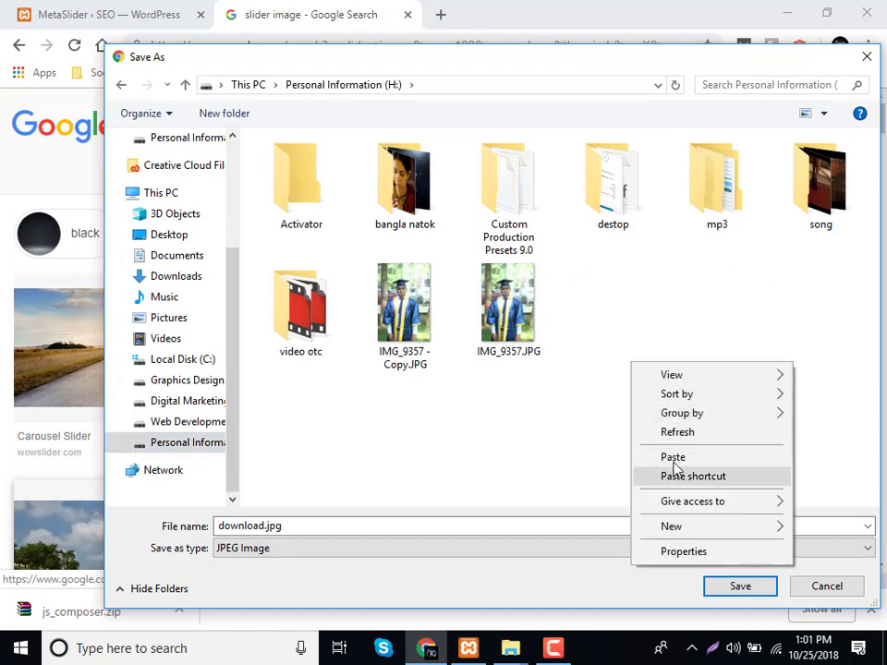
mouse_move(672, 529)
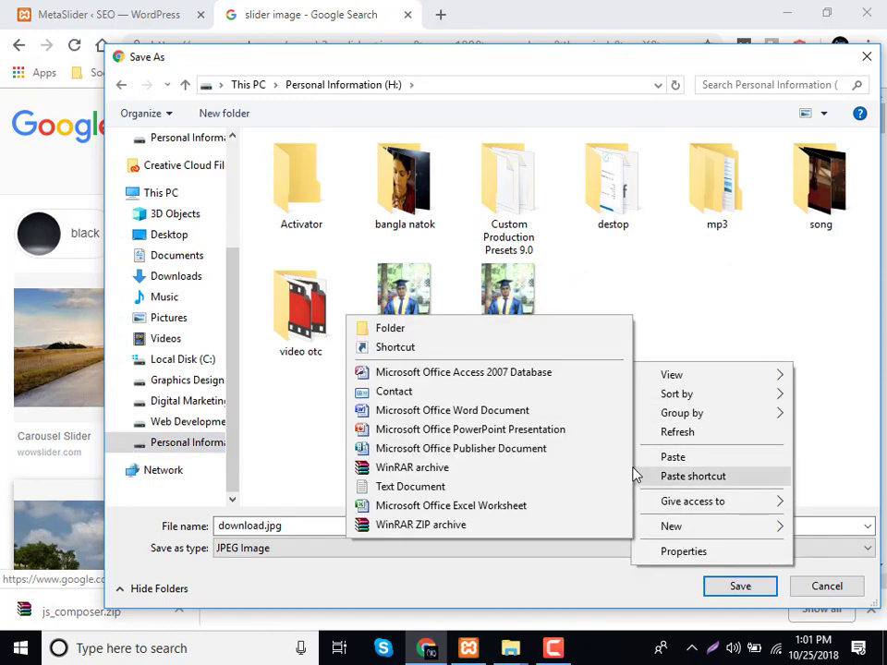
left_click(416, 330)
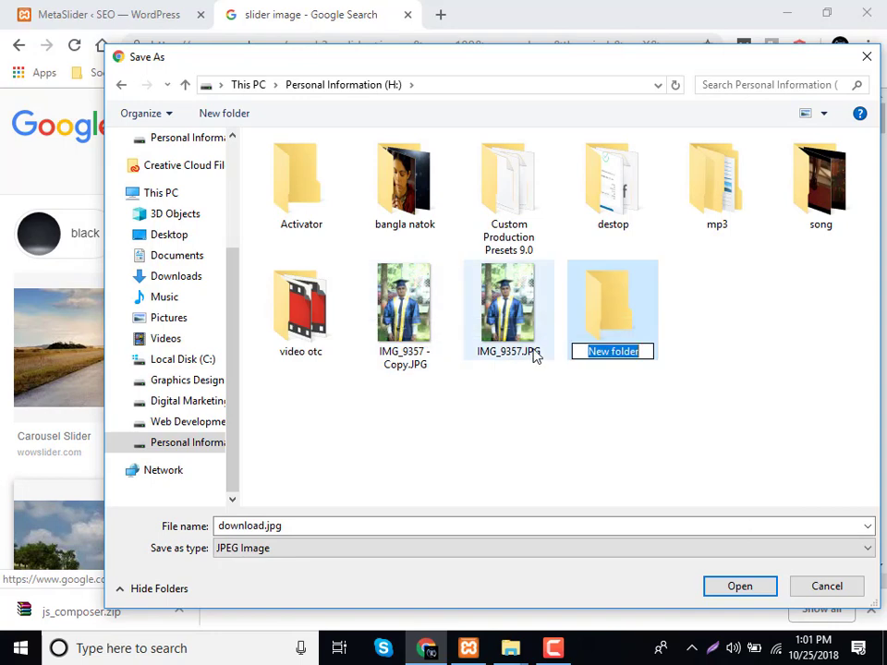
type("img")
key("Return")
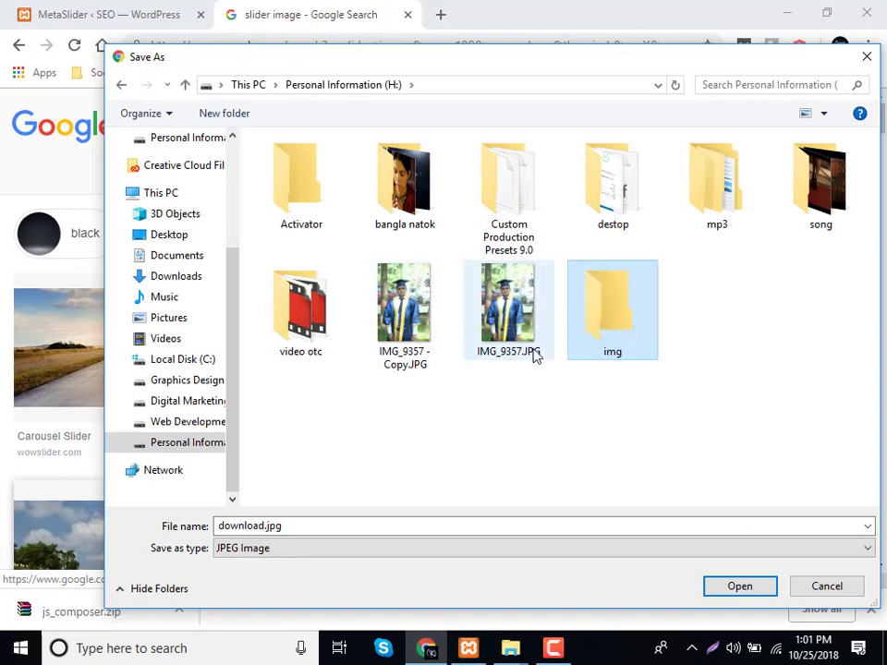
key("Return")
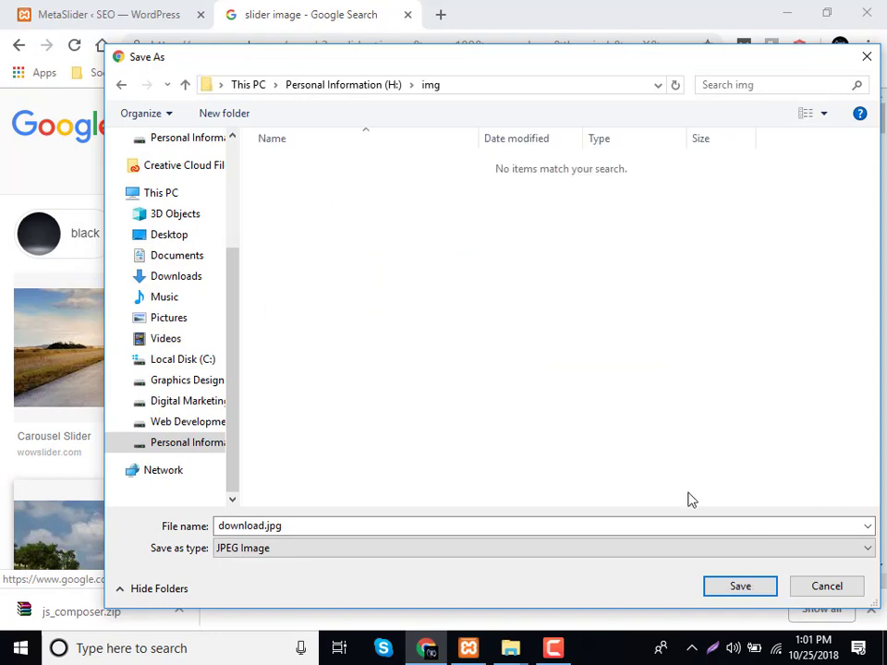
left_click(754, 592)
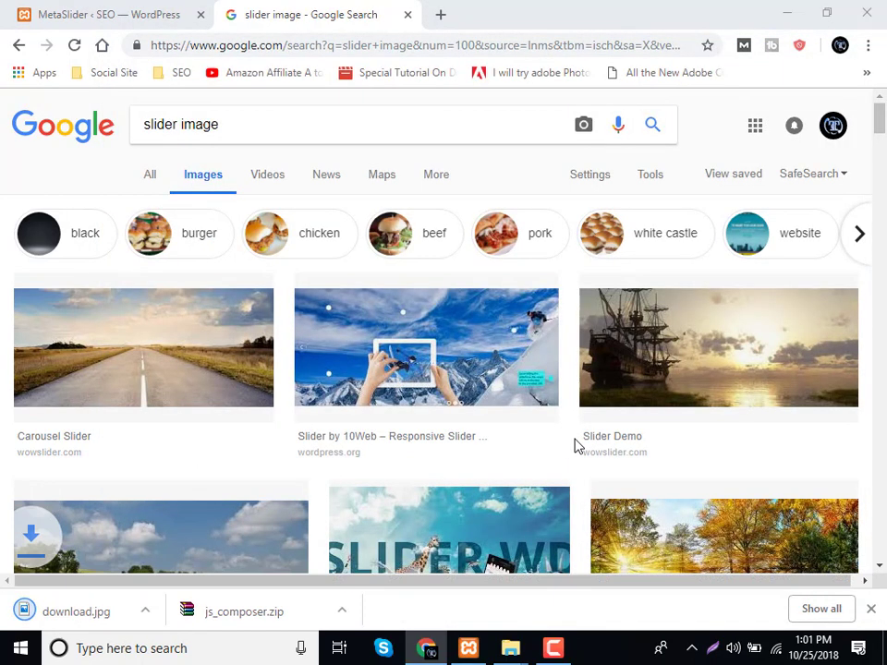
Preview the autumn forest, Slider WD and country field results, plus related landscape images, to compare slide candidates.
scroll(699, 457, "down", 4)
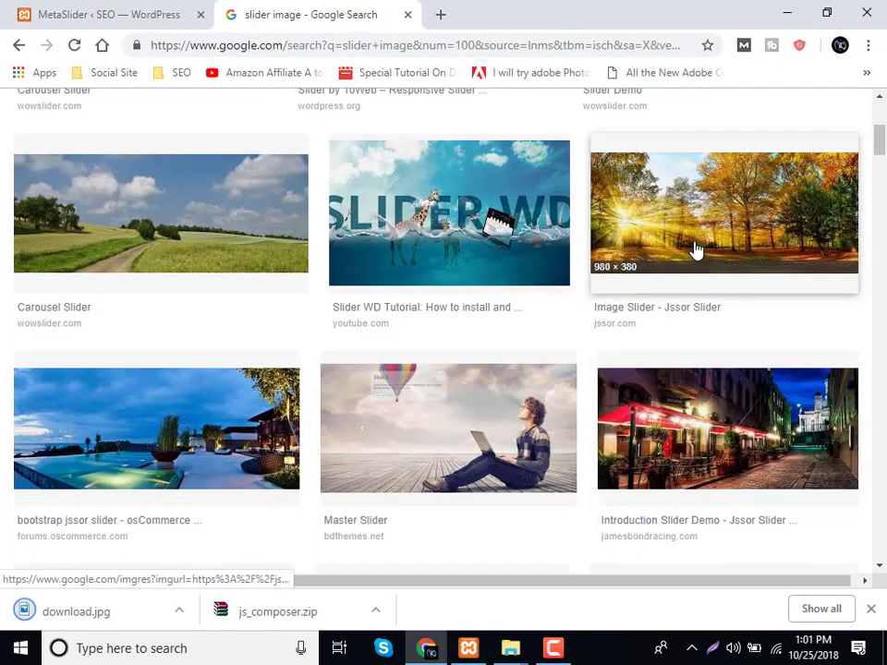
left_click(693, 248)
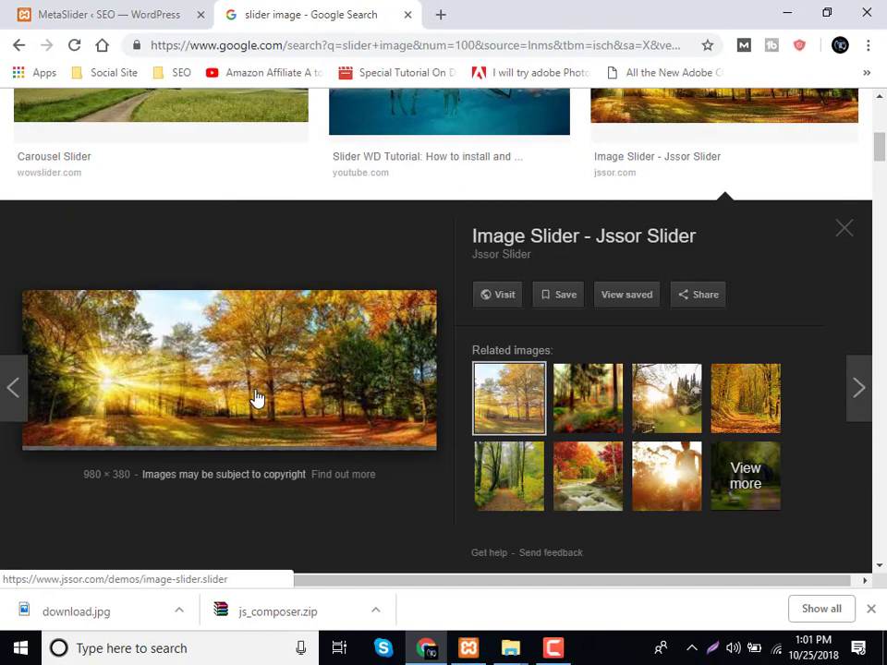
scroll(267, 397, "up", 3)
left_click(376, 336)
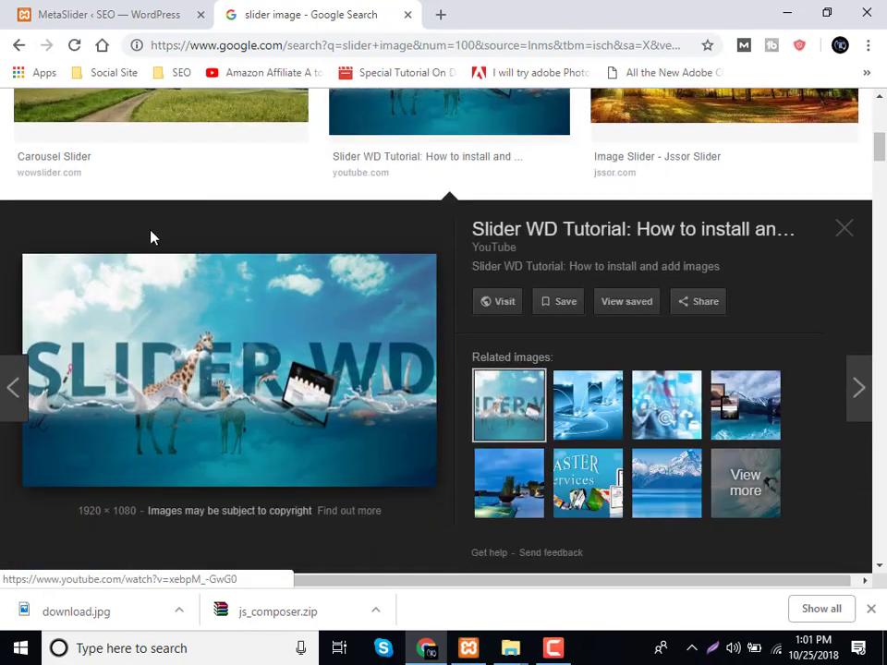
left_click(99, 109)
scroll(218, 368, "up", 3)
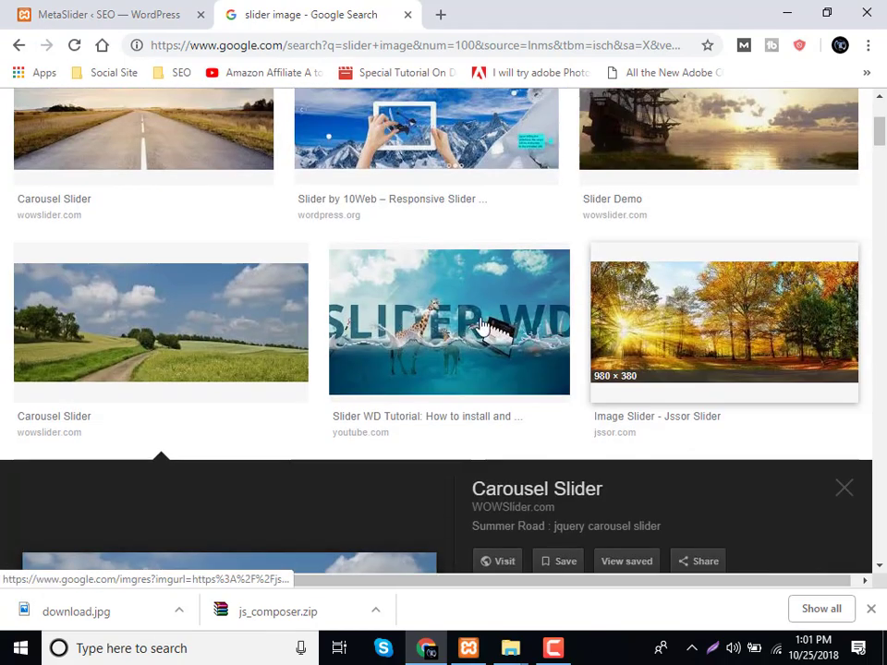
scroll(576, 301, "down", 4)
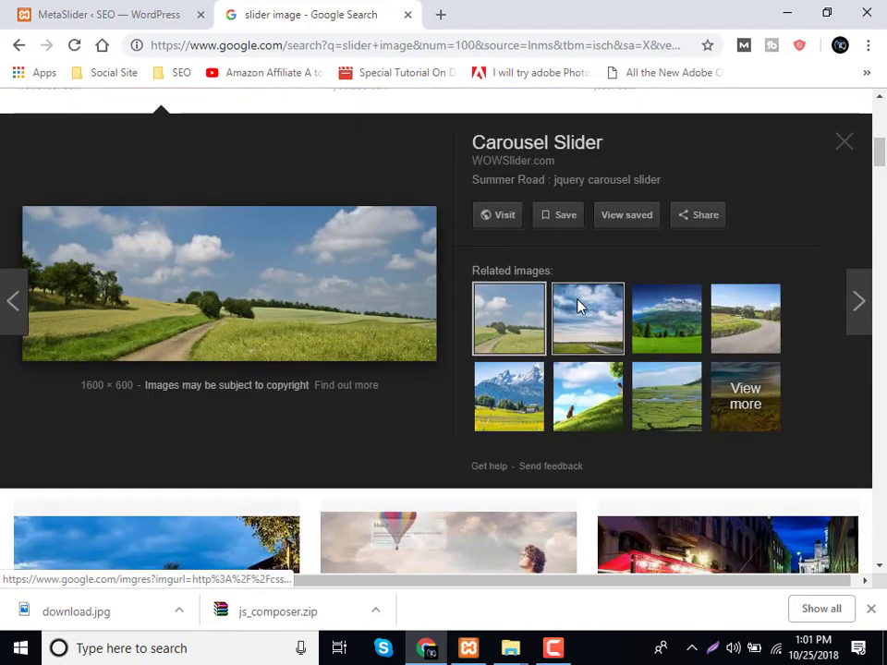
left_click(592, 346)
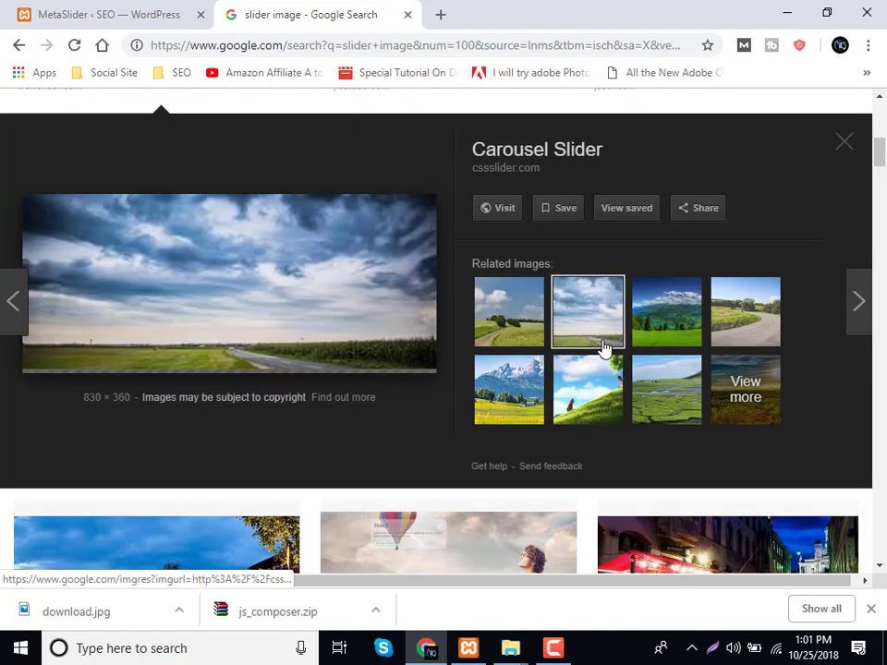
left_click(700, 345)
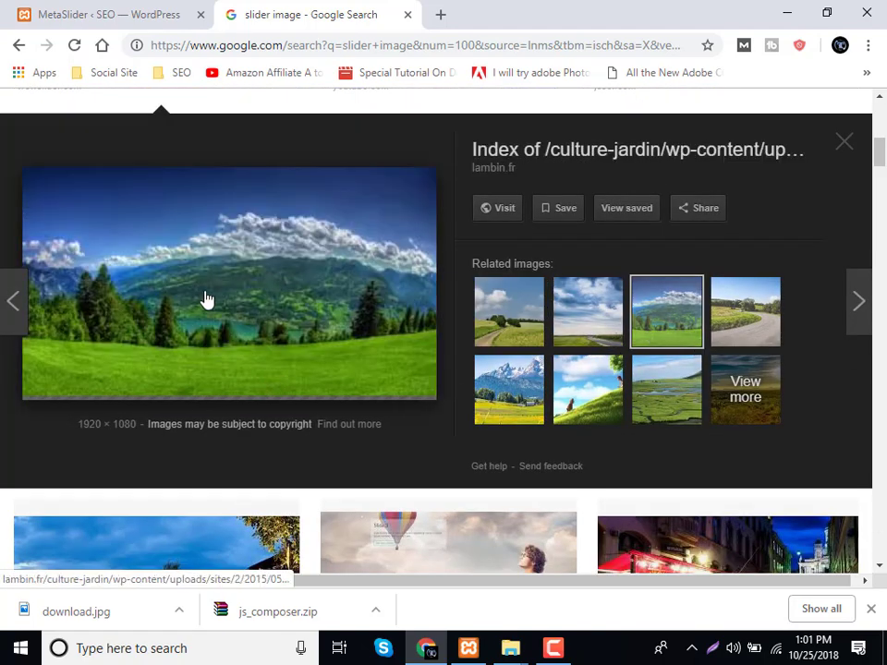
Save the 1600 × 600 Carousel Slider country field image as field175959_1920.jpg in the img folder.
left_click(507, 342)
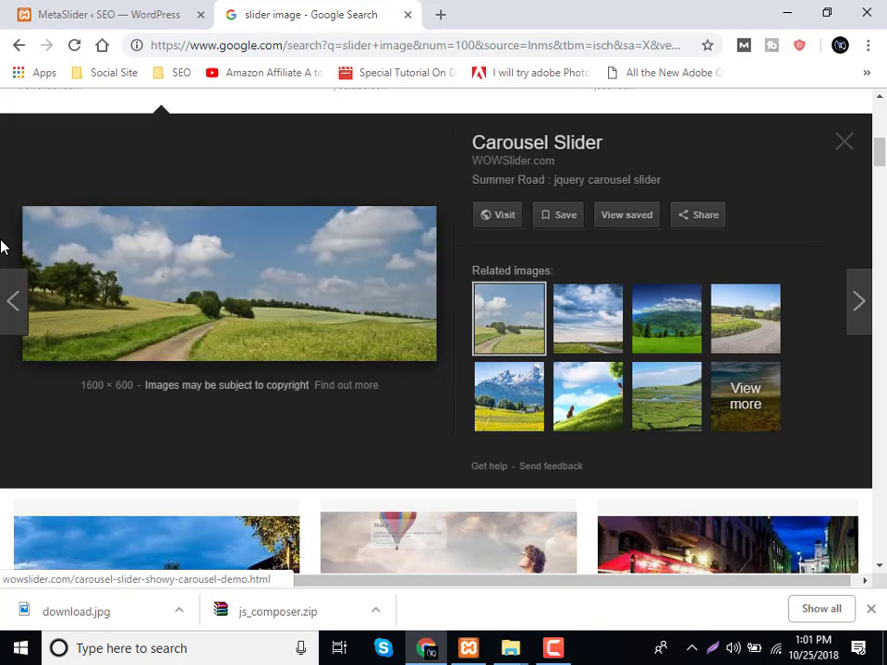
right_click(222, 288)
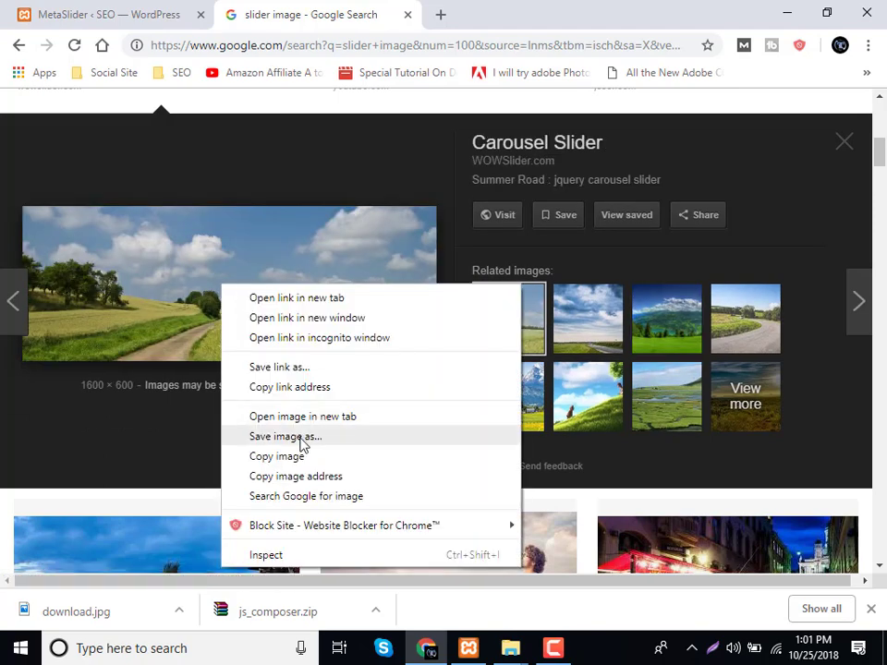
left_click(301, 440)
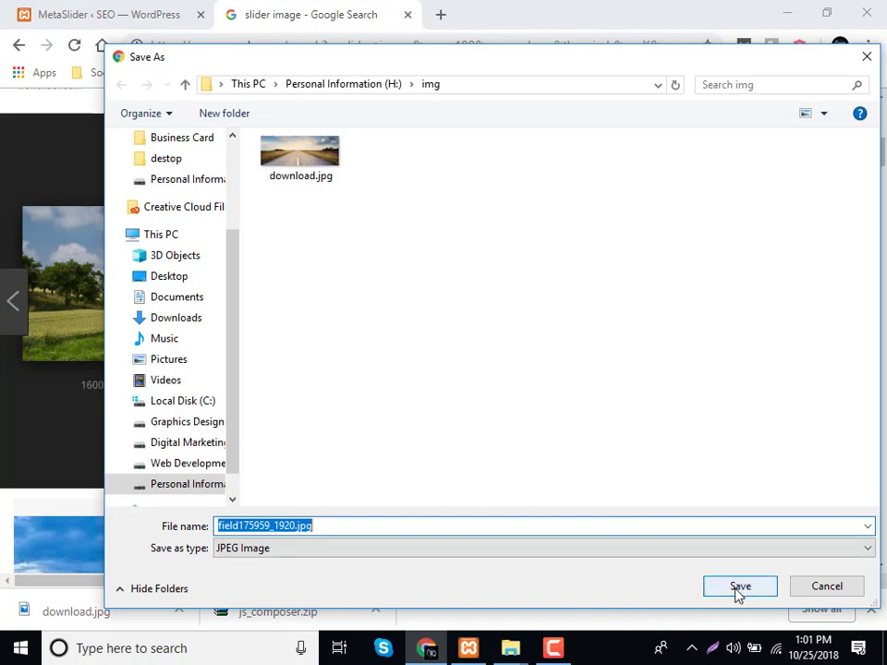
left_click(740, 587)
Open the Master Slider result with the man and laptop and save its image as simple-slider.jpg in the img folder.
scroll(387, 433, "down", 3)
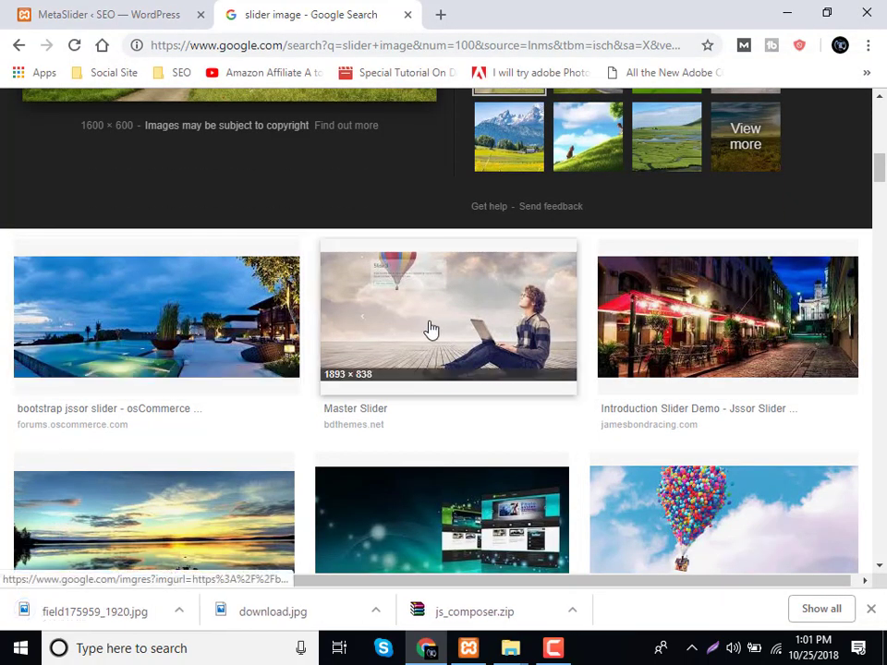
left_click(431, 329)
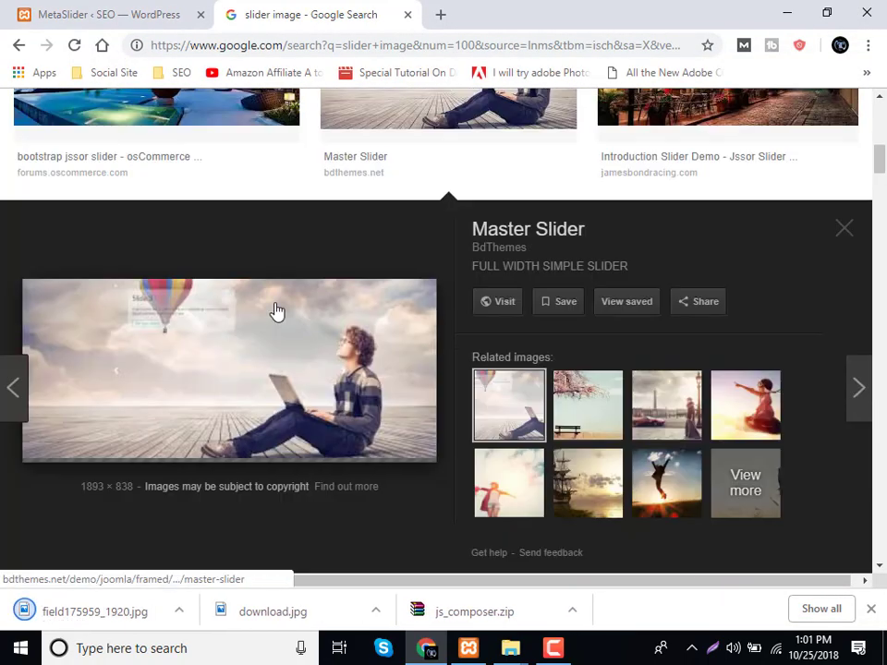
right_click(225, 358)
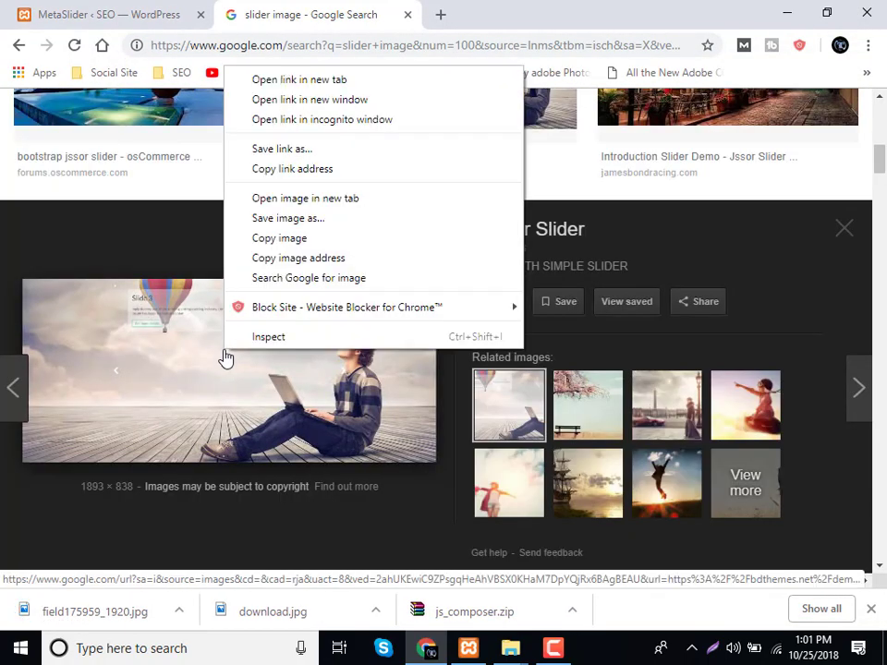
left_click(298, 222)
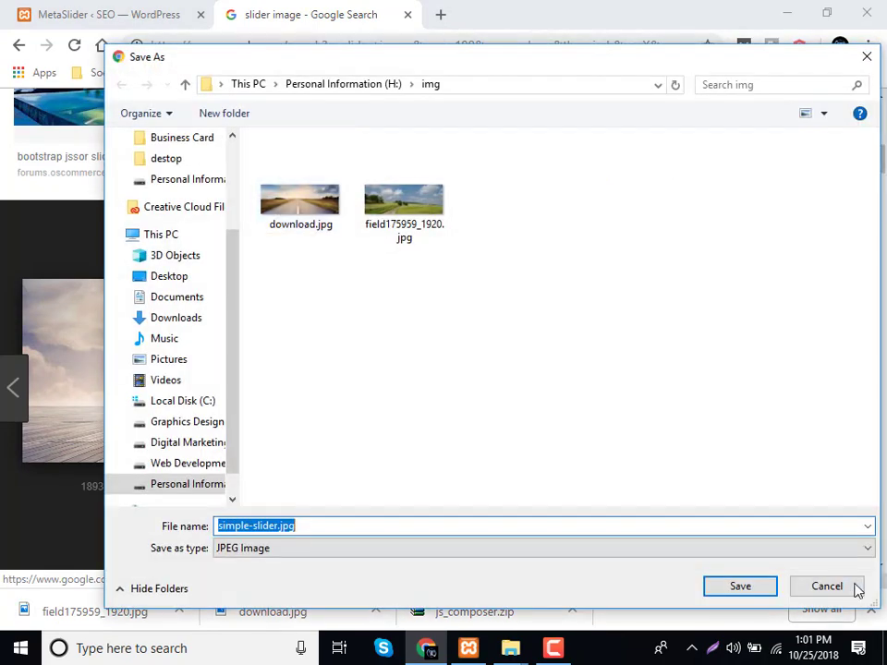
left_click(752, 587)
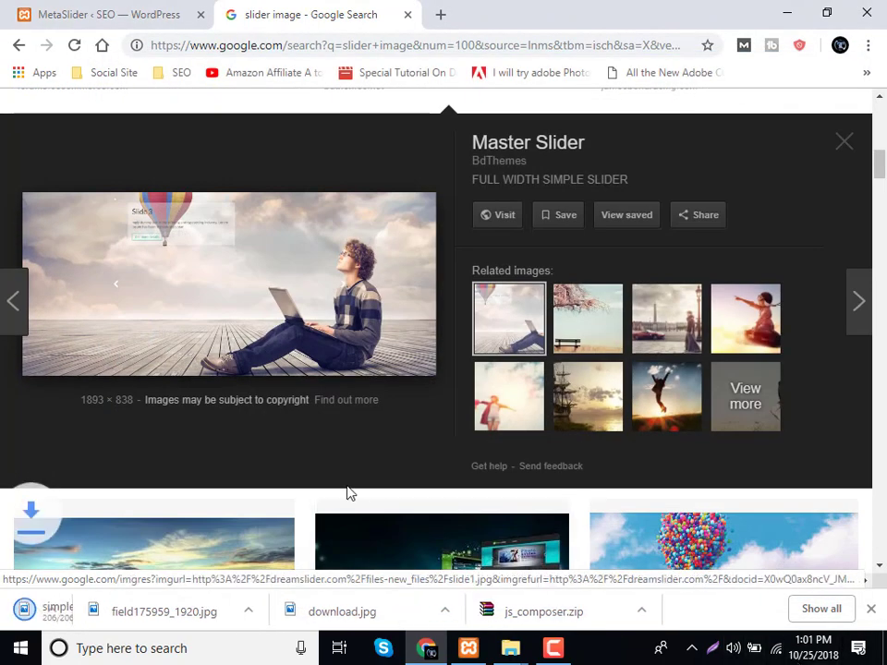
Open the DreamSlider jQuery Image Slider result and save its image as slide1.jpg in the img folder.
scroll(351, 471, "down", 2)
left_click(405, 411)
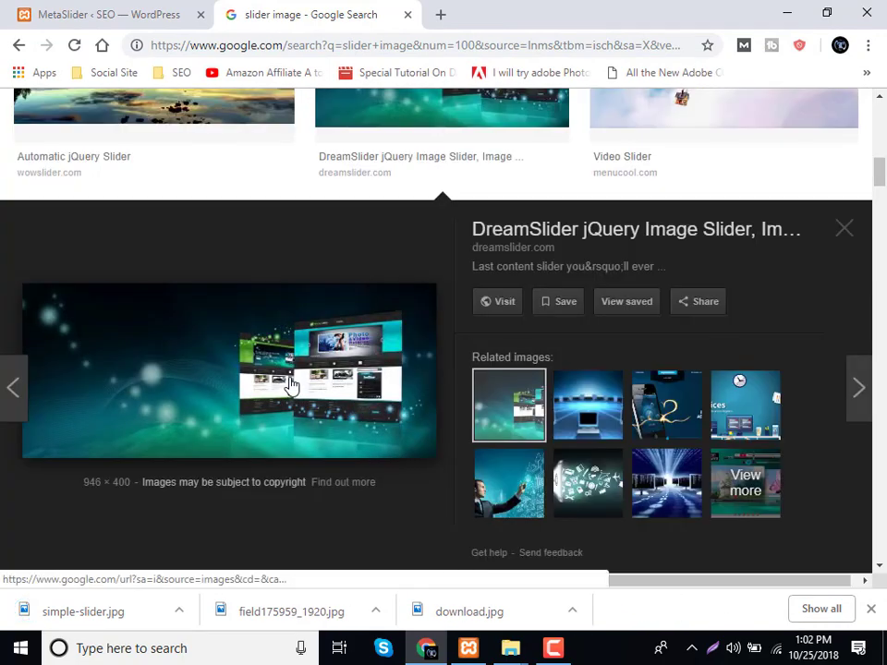
right_click(292, 386)
left_click(351, 247)
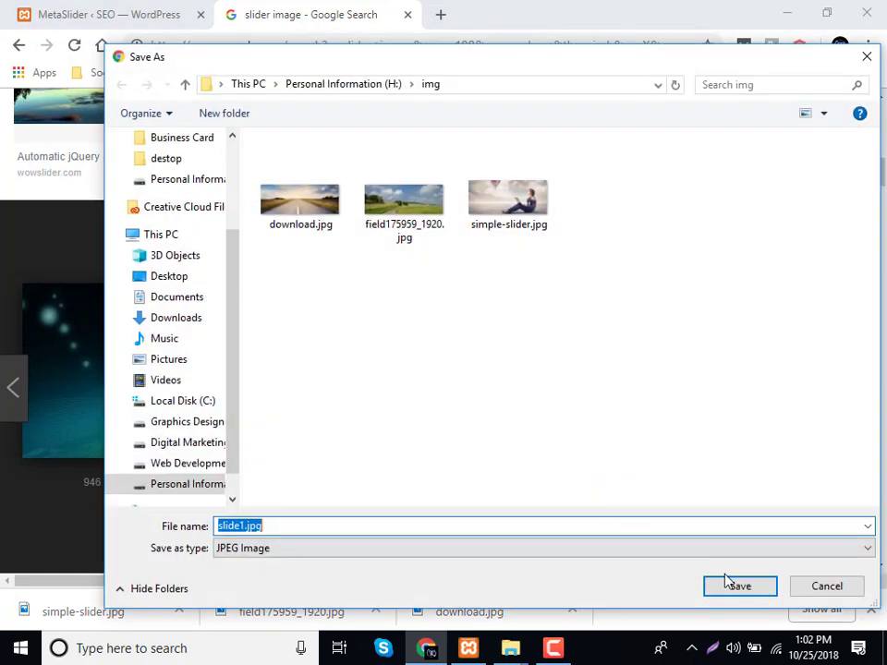
left_click(731, 582)
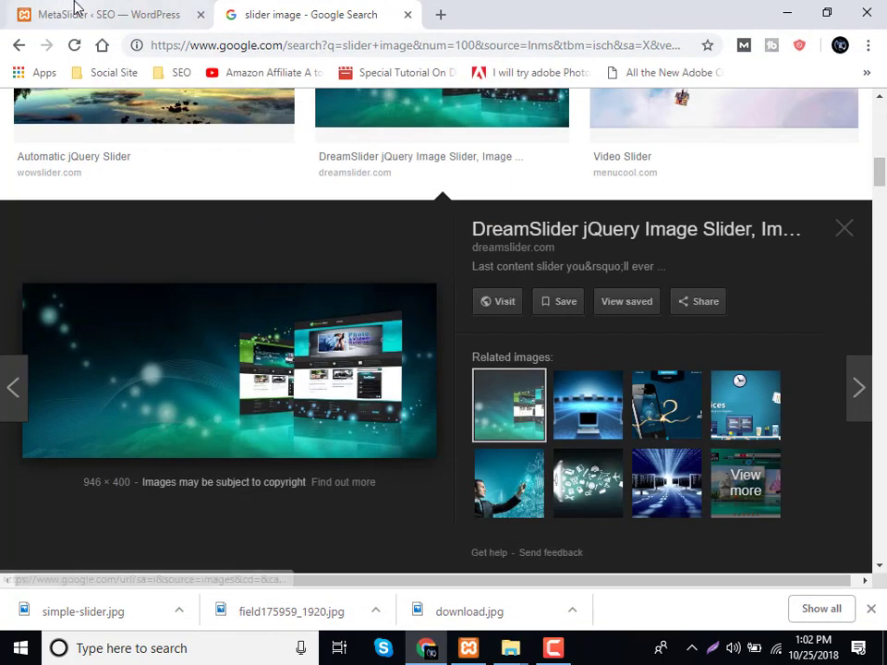
Upload all four images from the img folder on the Personal Information (H:) drive and add them to the MetaSlider slideshow.
left_click(75, 6)
left_click(428, 421)
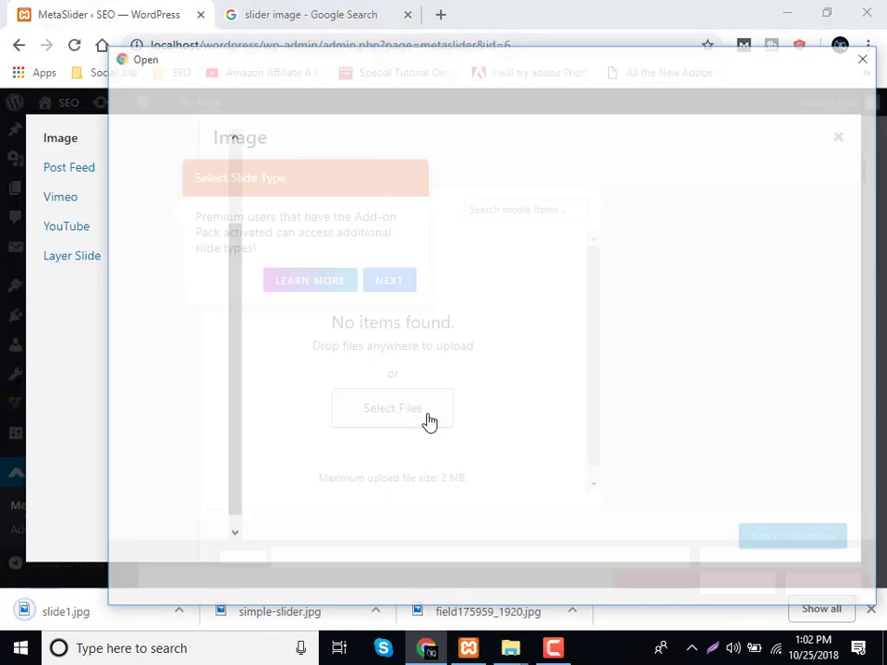
left_click(199, 504)
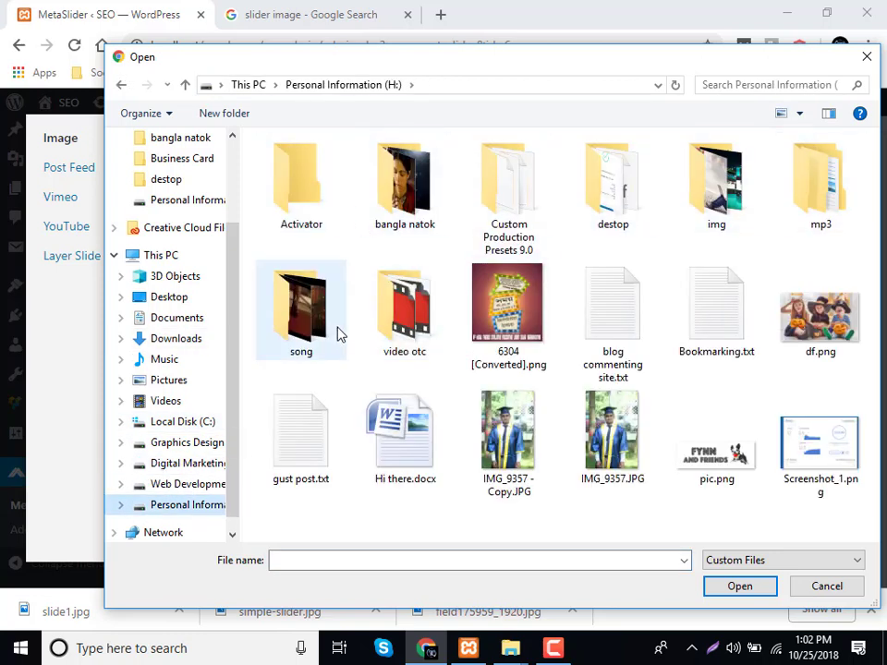
double_click(716, 185)
left_click_drag(374, 329, 645, 148)
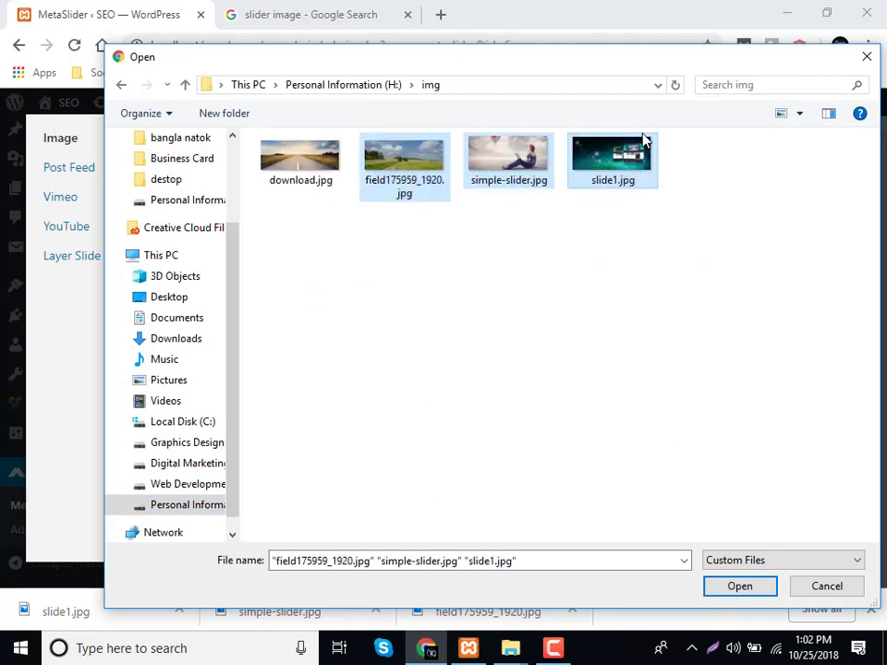
key("ctrl+a")
left_click(736, 592)
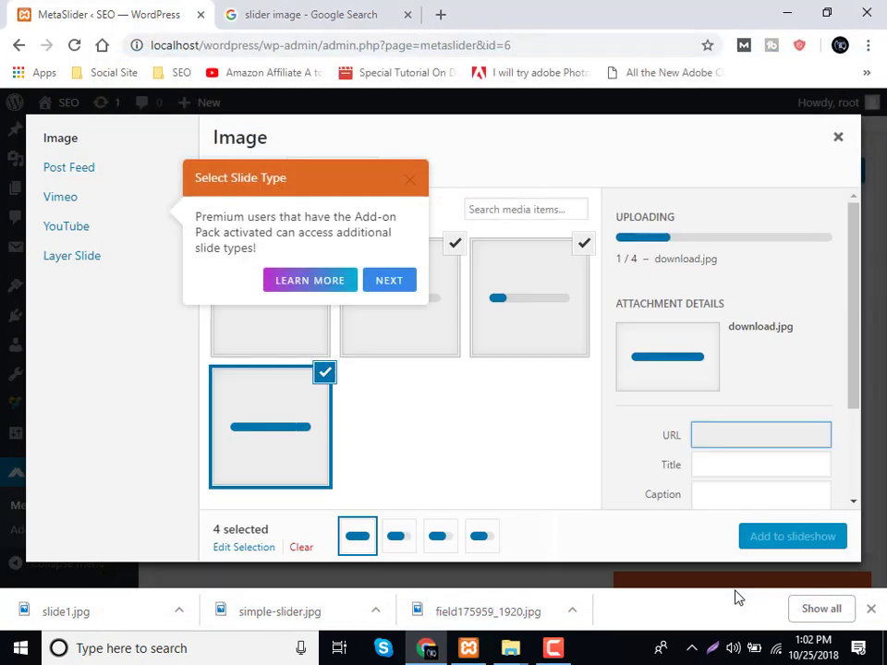
left_click(388, 284)
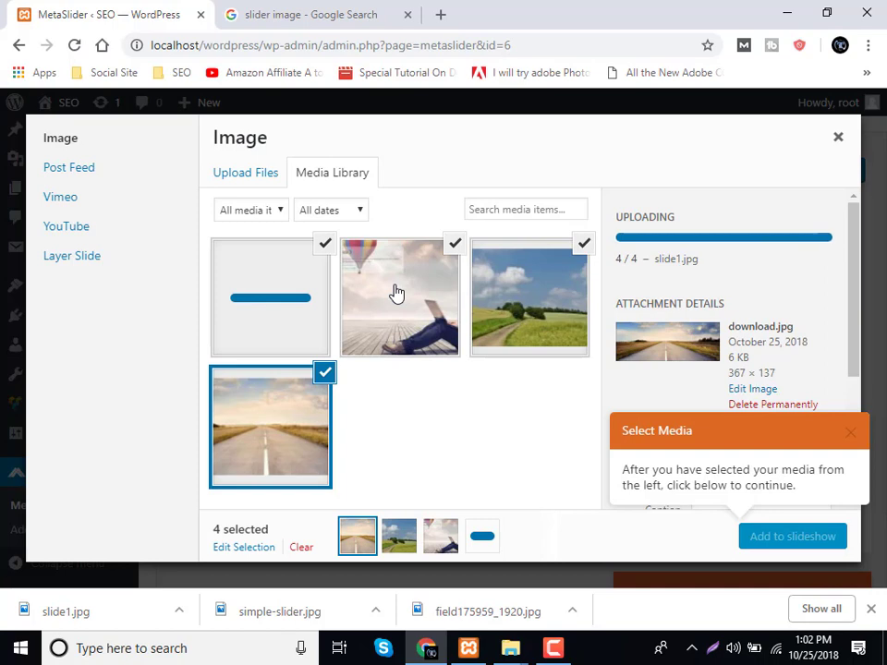
left_click(786, 545)
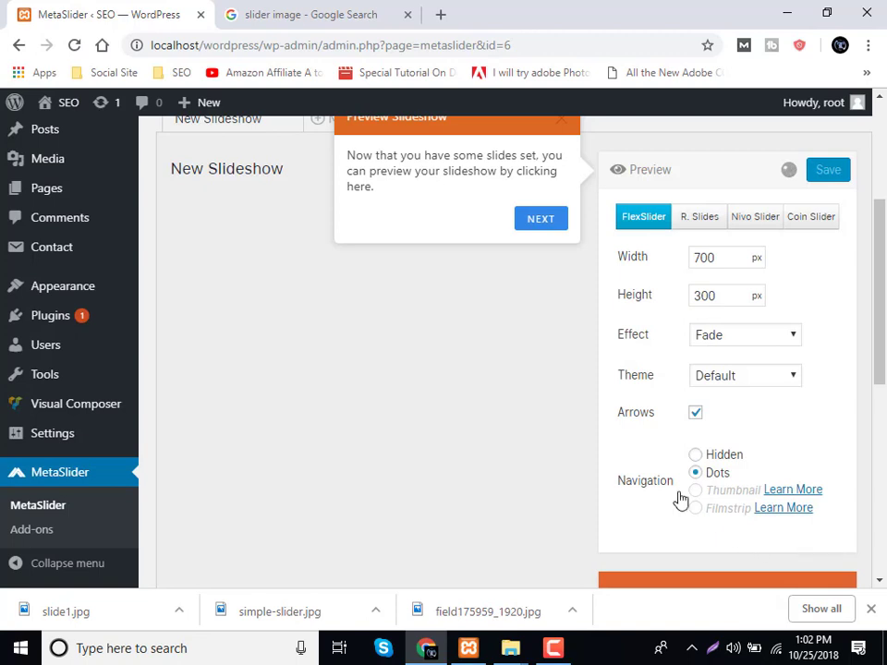
Look over the added image slides and finish the MetaSlider guided tour.
scroll(477, 350, "up", 2)
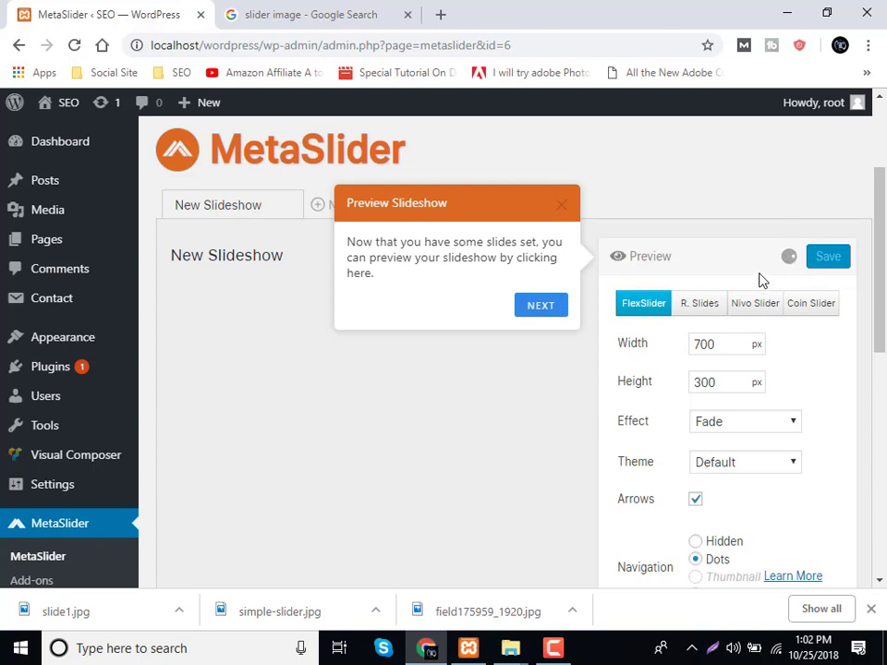
left_click(529, 298)
scroll(406, 402, "down", 3)
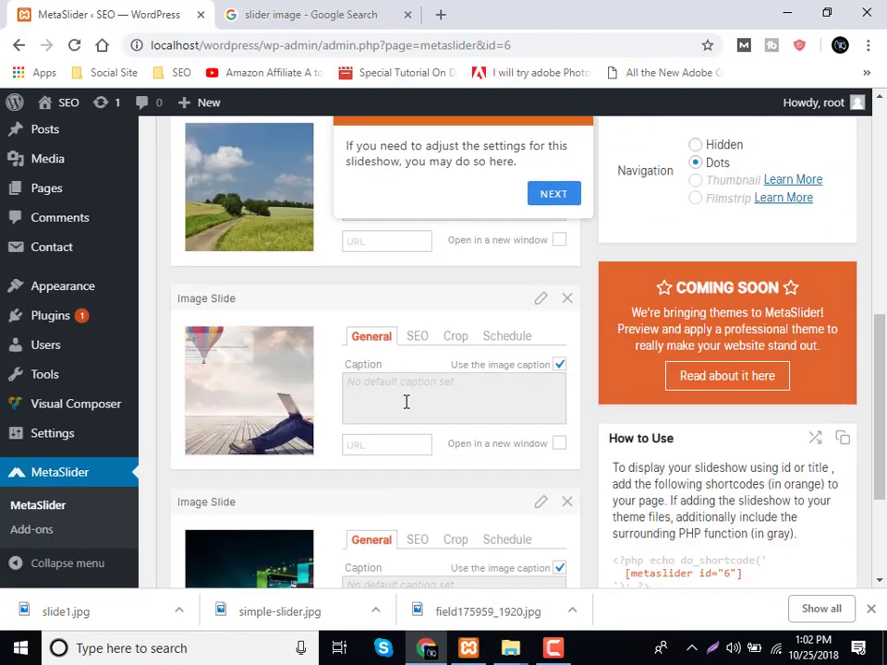
scroll(405, 402, "down", 2)
scroll(404, 422, "up", 3)
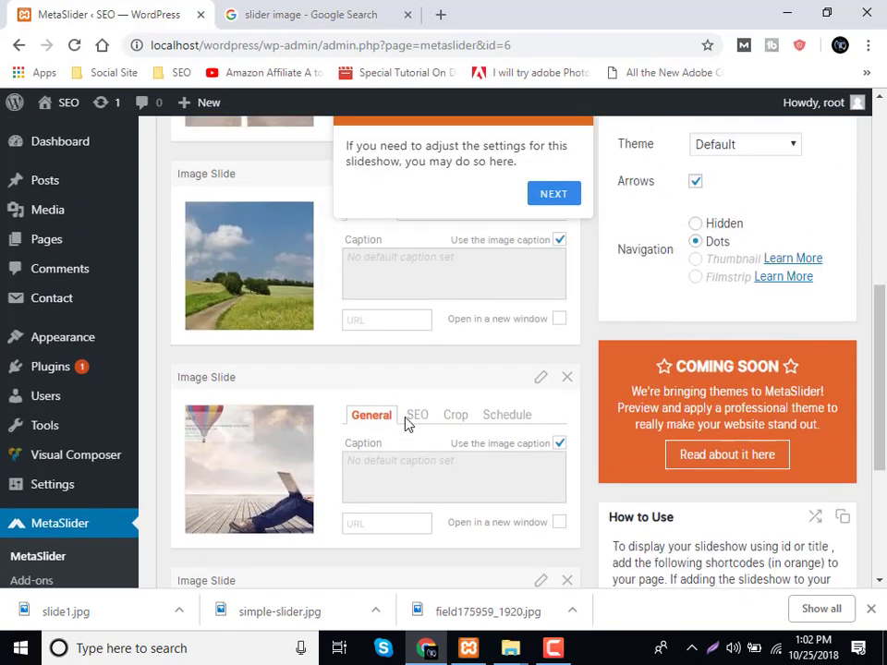
scroll(410, 423, "up", 5)
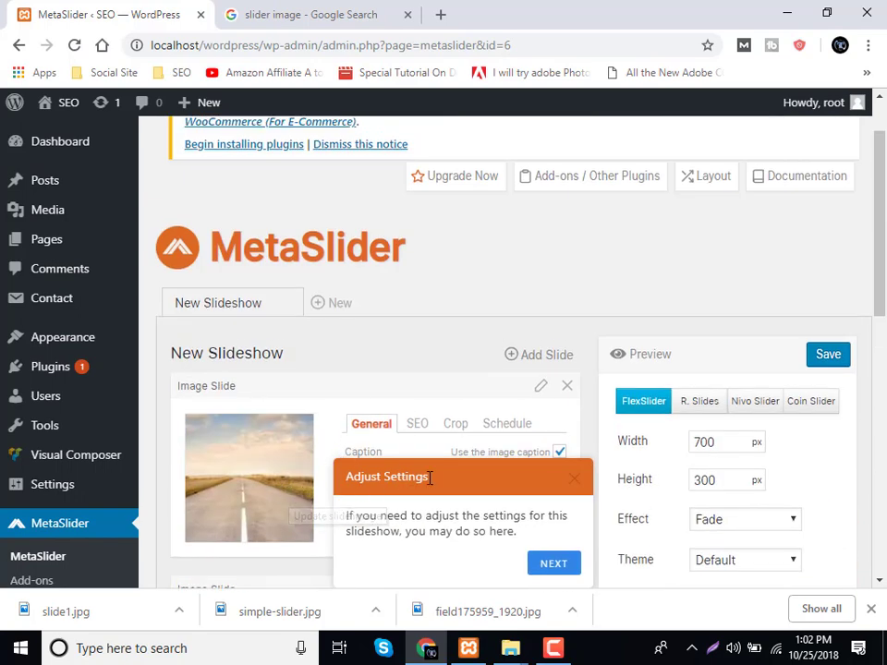
left_click(573, 477)
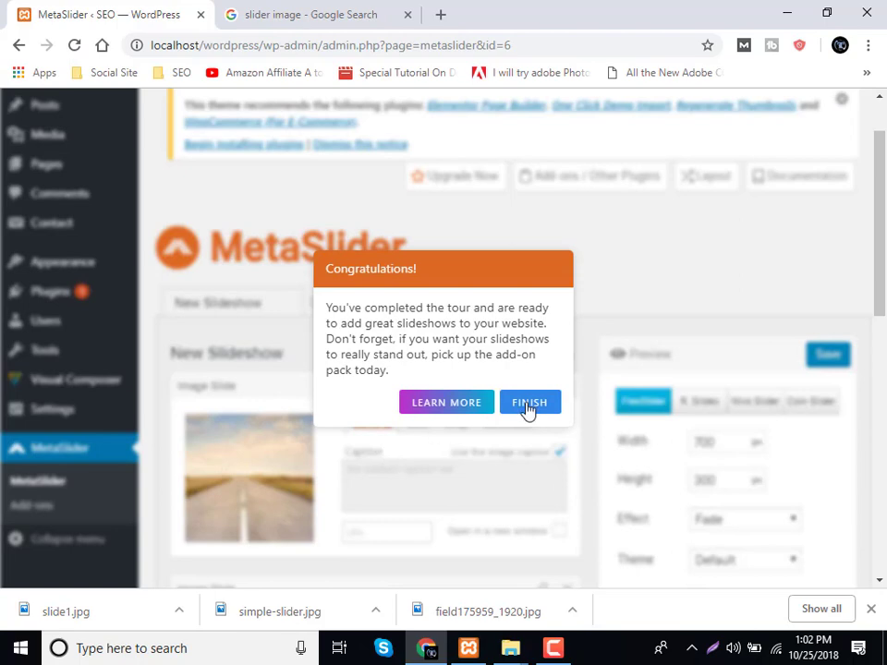
left_click(530, 406)
Examine the URL, SEO and Crop settings of the road slide.
left_click(379, 536)
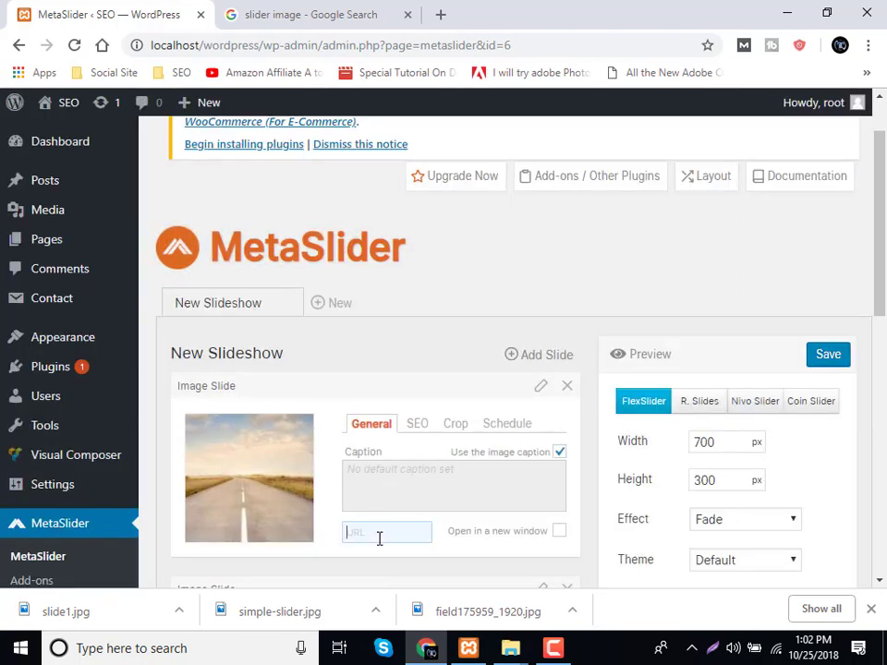
double_click(418, 425)
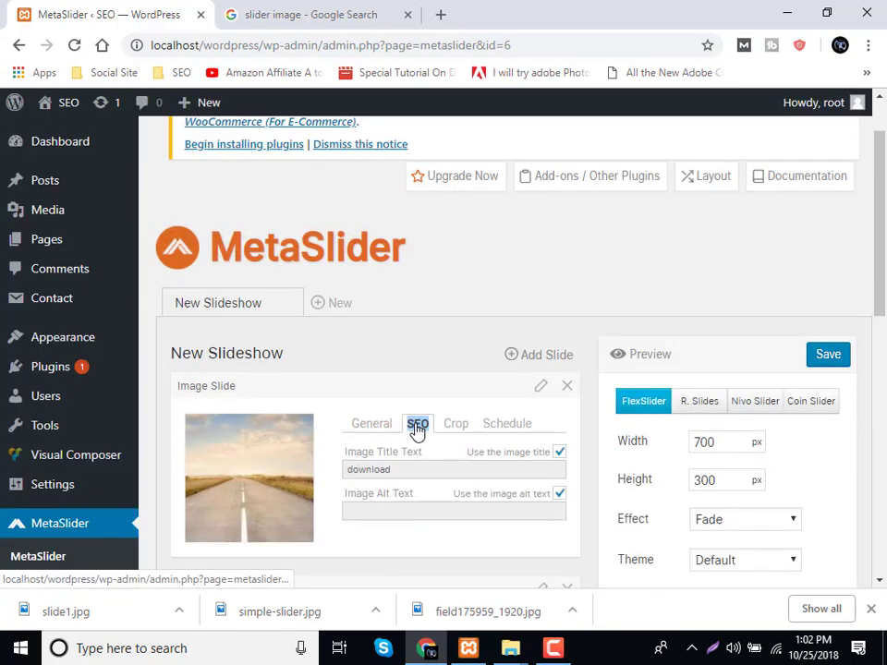
left_click(406, 472)
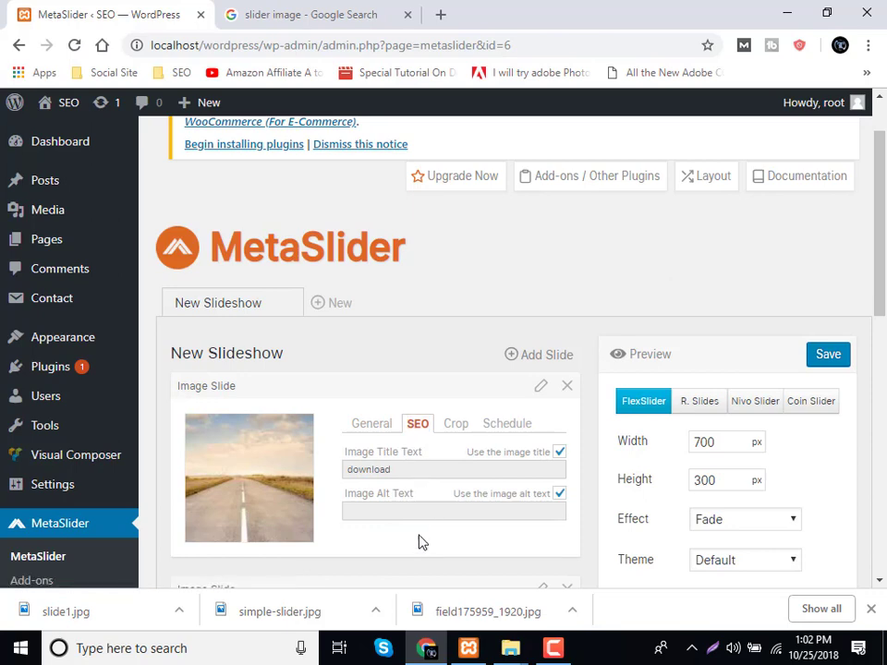
left_click(454, 427)
Give the road slide the custom caption SEO instead of the image caption, and link it to # in a new window.
left_click(374, 428)
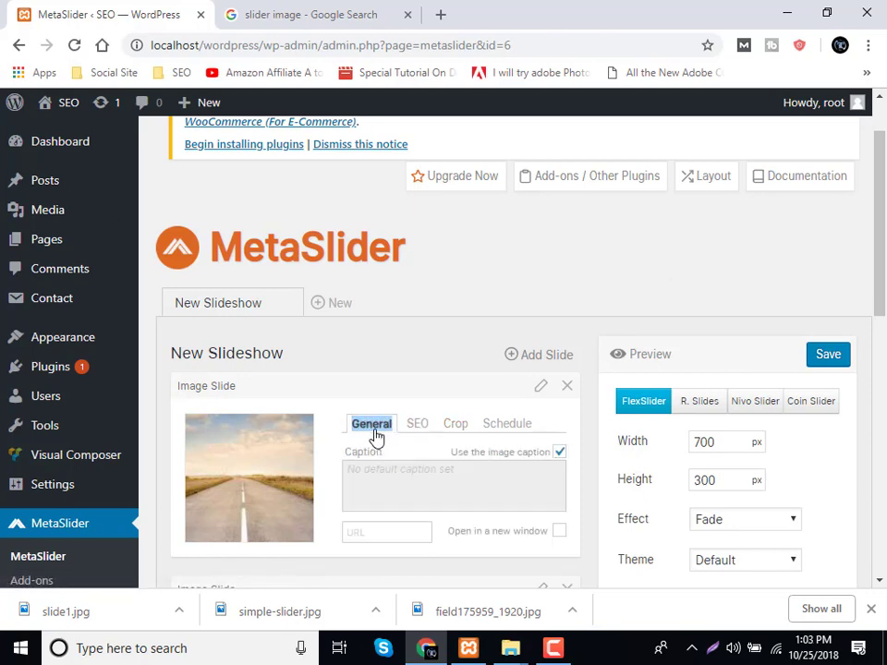
double_click(421, 470)
left_click(560, 452)
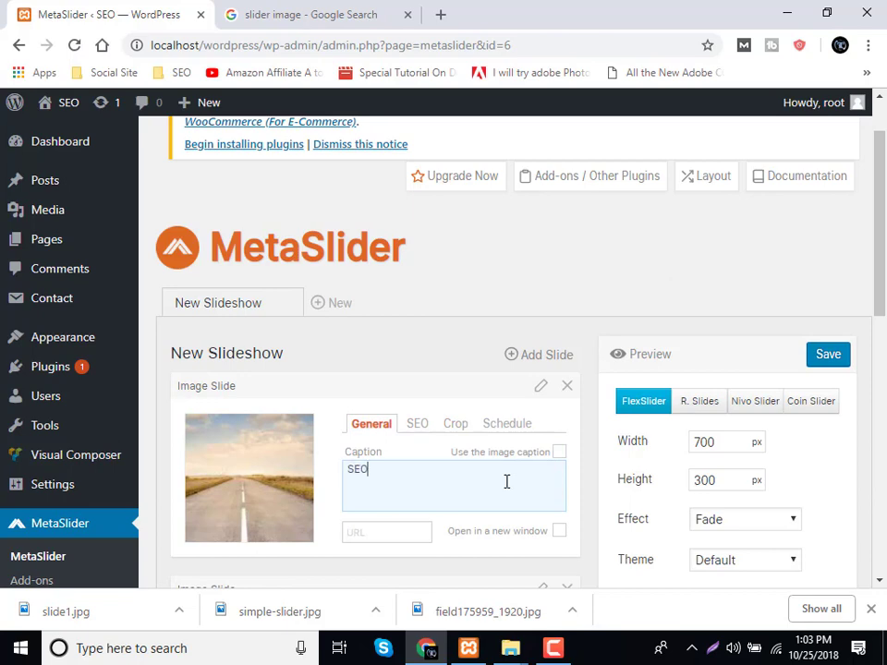
left_click(364, 539)
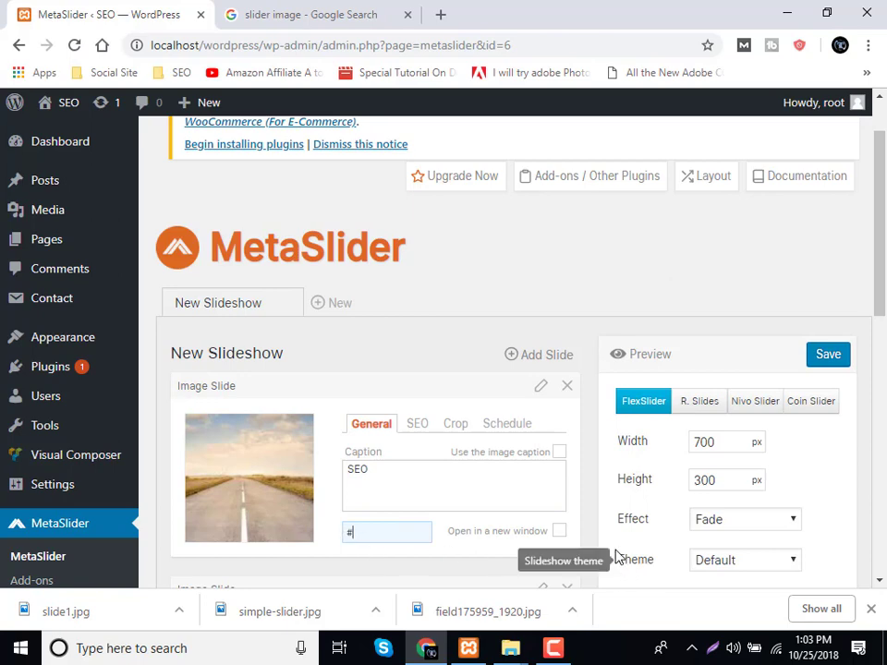
left_click(554, 534)
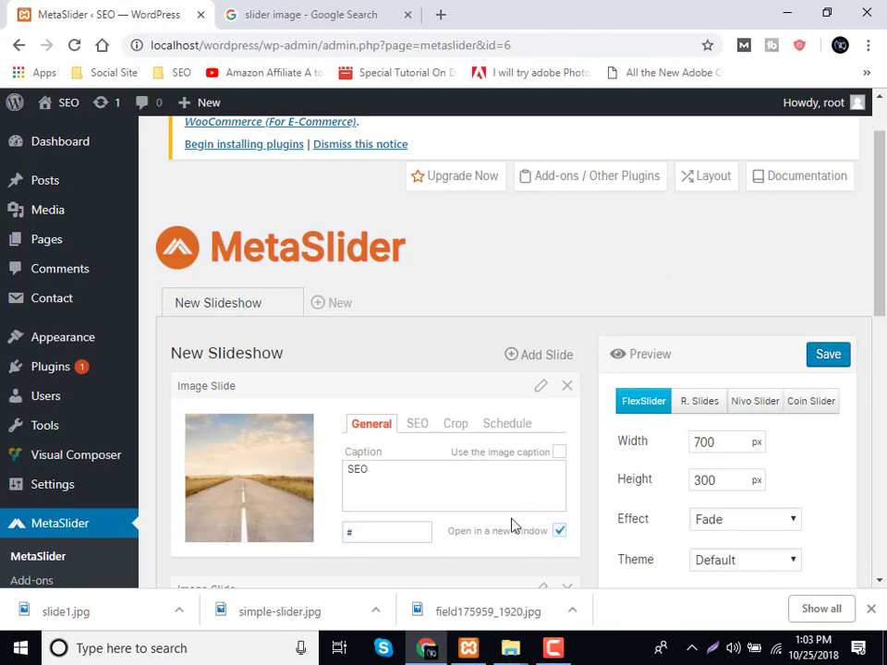
Set the slideshow's width to 1170 px and save the slideshow.
scroll(536, 534, "down", 2)
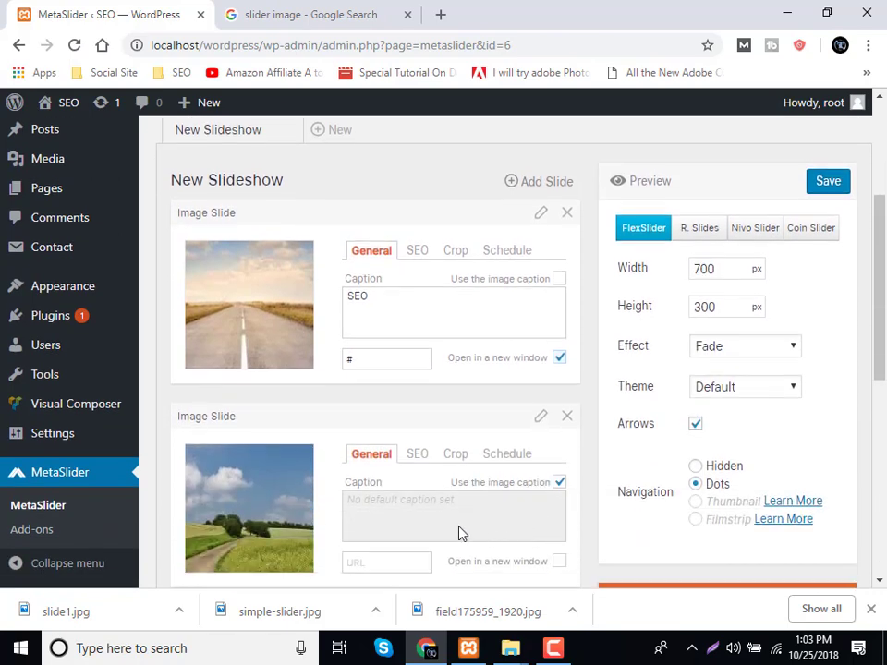
double_click(704, 269)
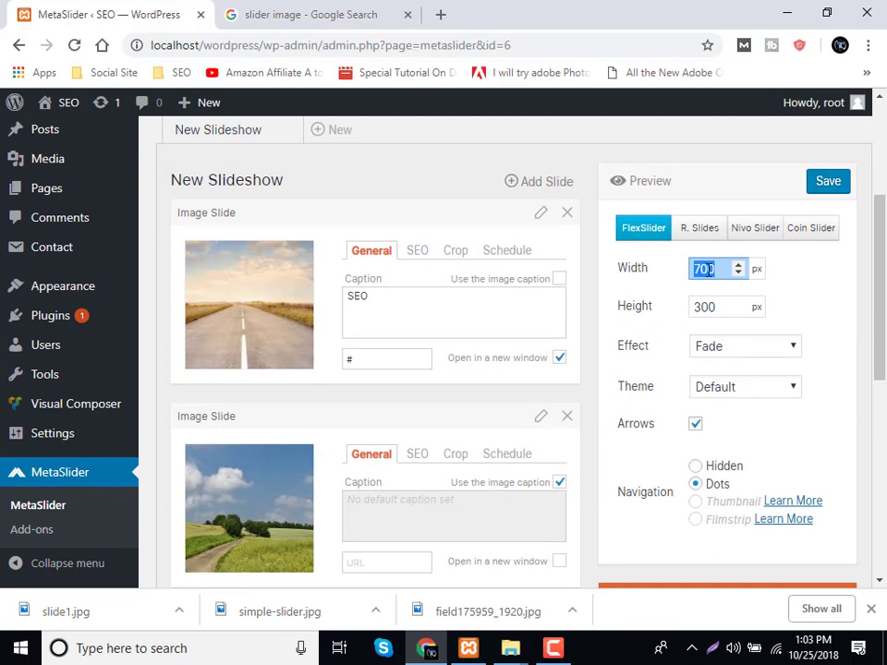
type("1170")
double_click(707, 308)
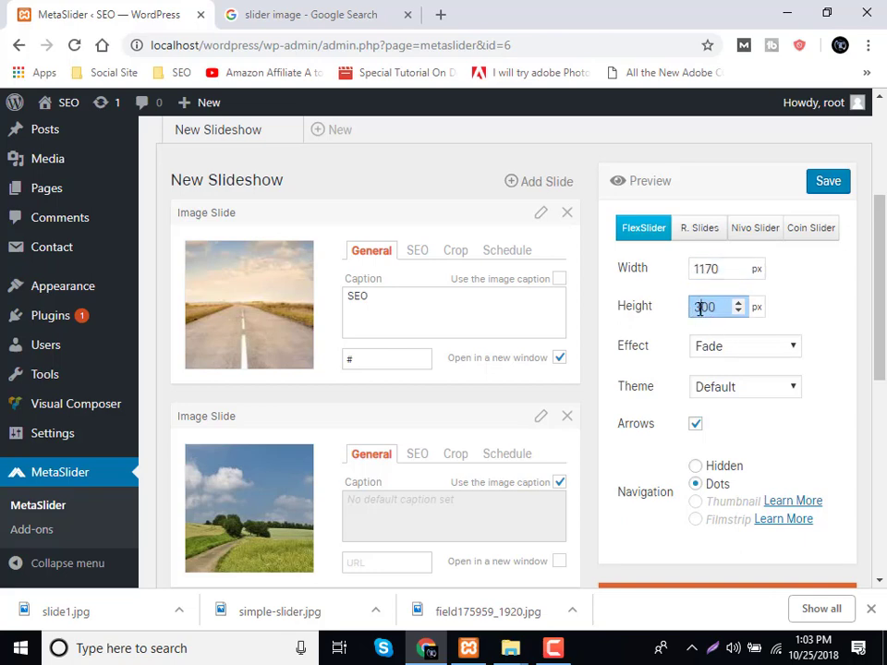
double_click(720, 270)
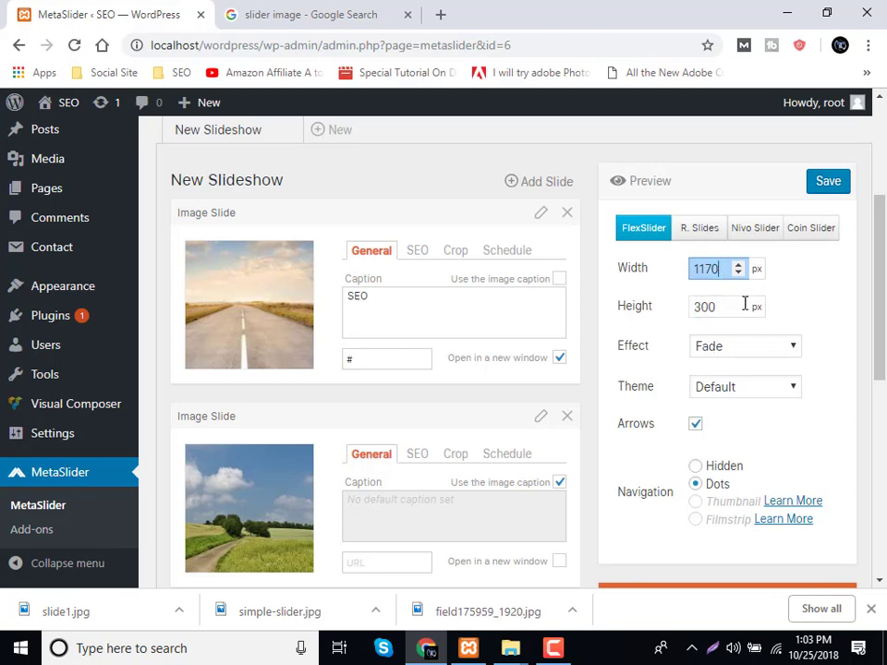
scroll(754, 428, "down", 2)
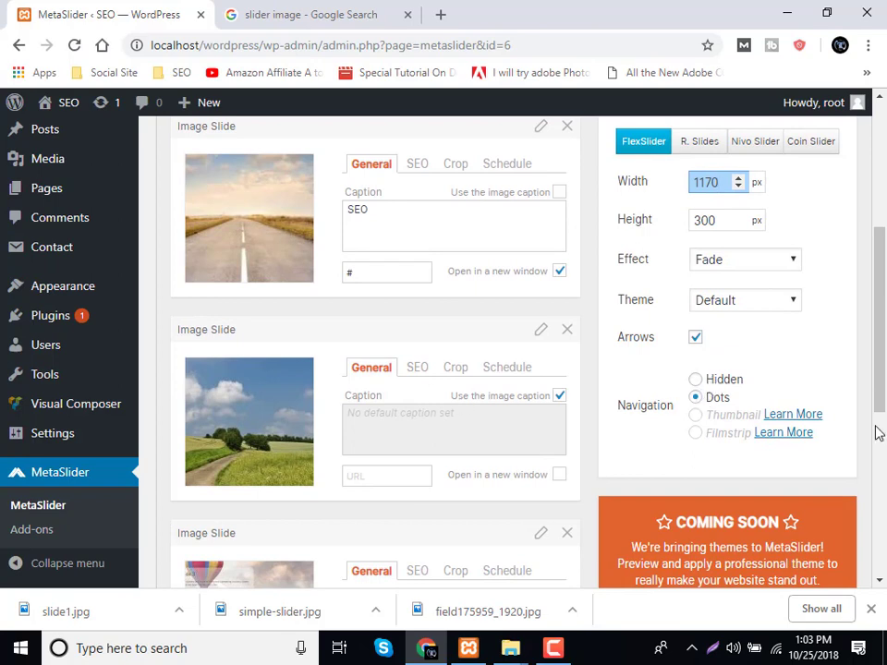
scroll(826, 349, "up", 5)
left_click(829, 356)
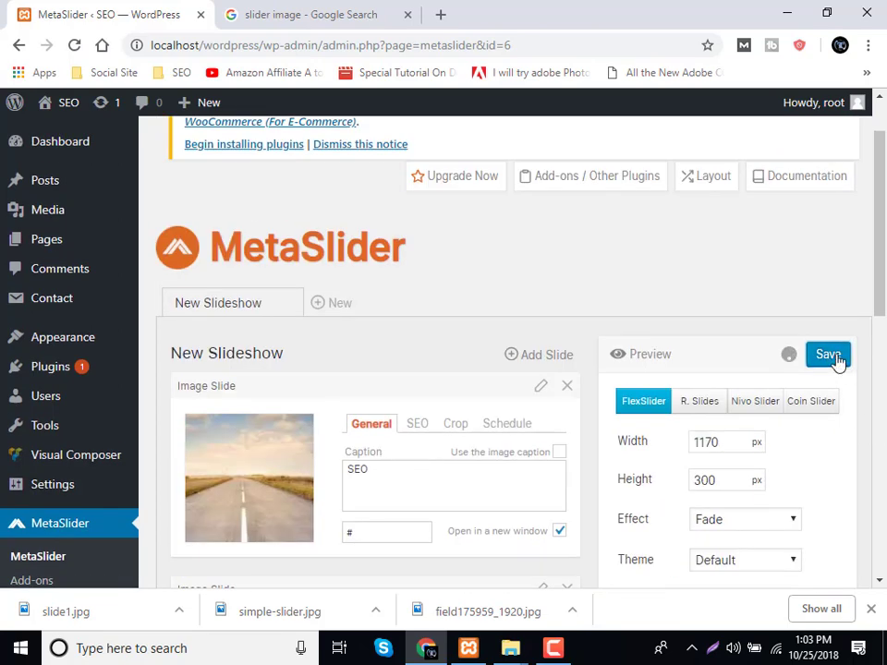
Preview the slideshow, check each of its four slides and the road slide's link, and close the preview.
left_click(649, 355)
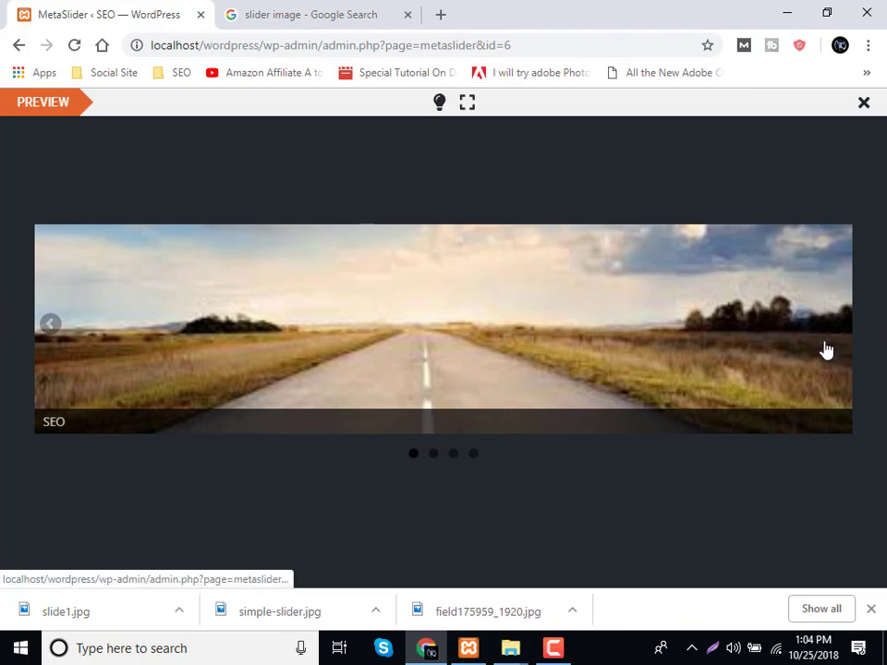
left_click(828, 350)
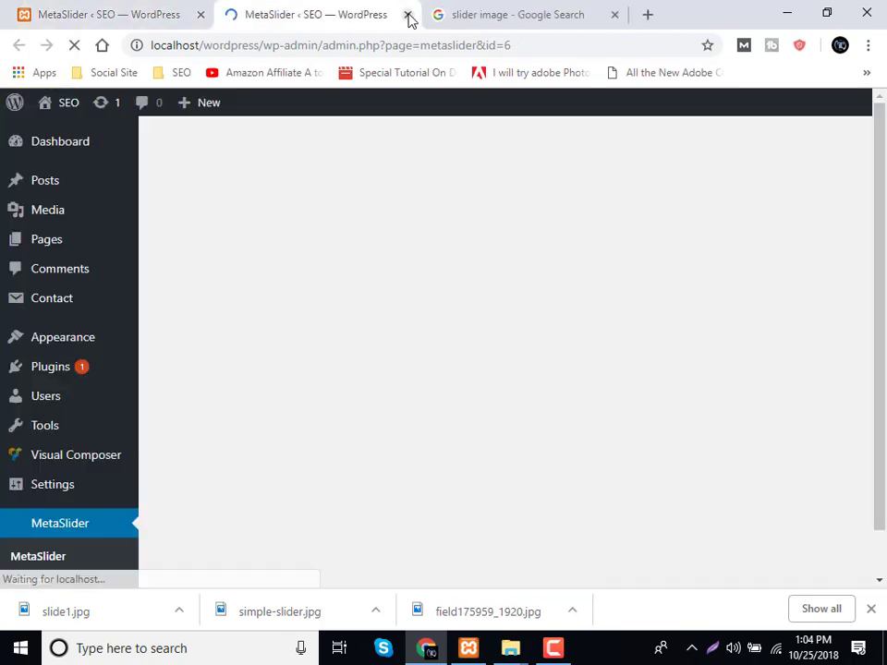
left_click(407, 15)
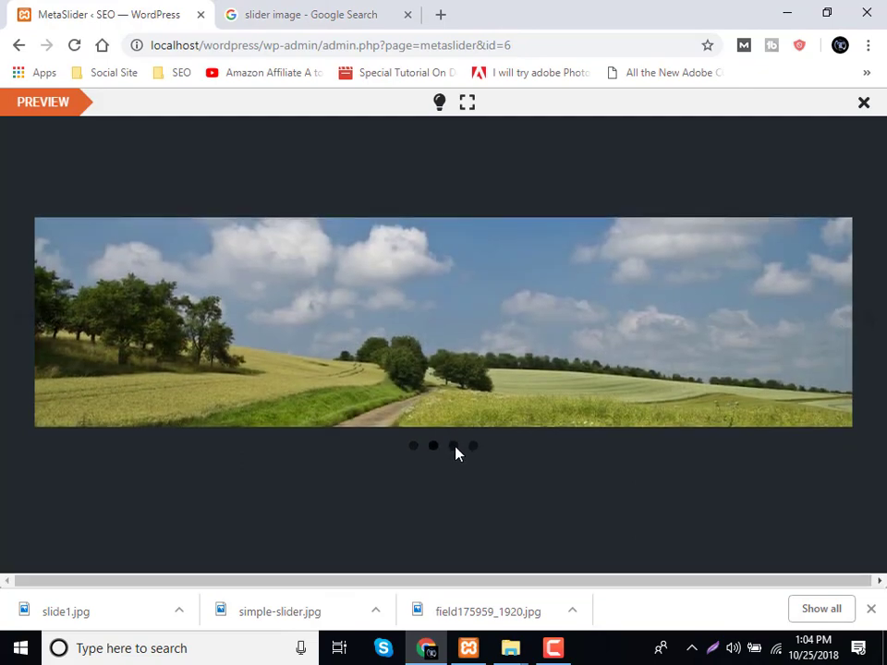
left_click(456, 455)
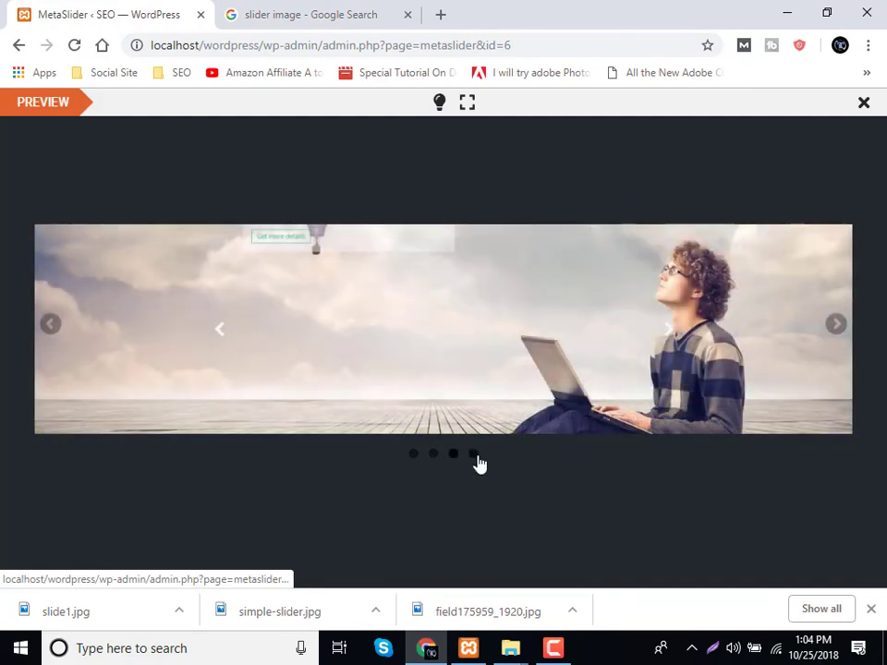
left_click(475, 456)
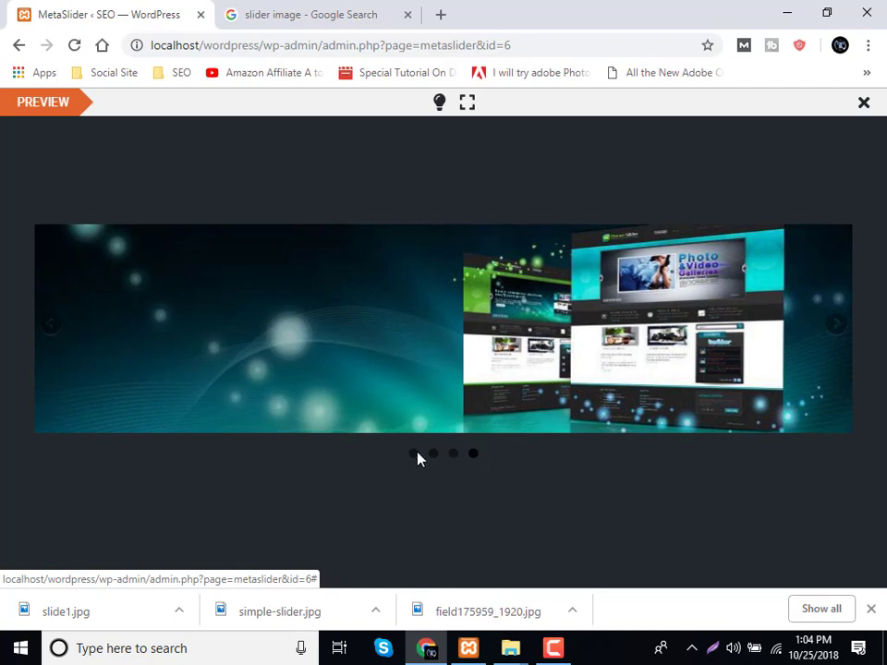
left_click(414, 456)
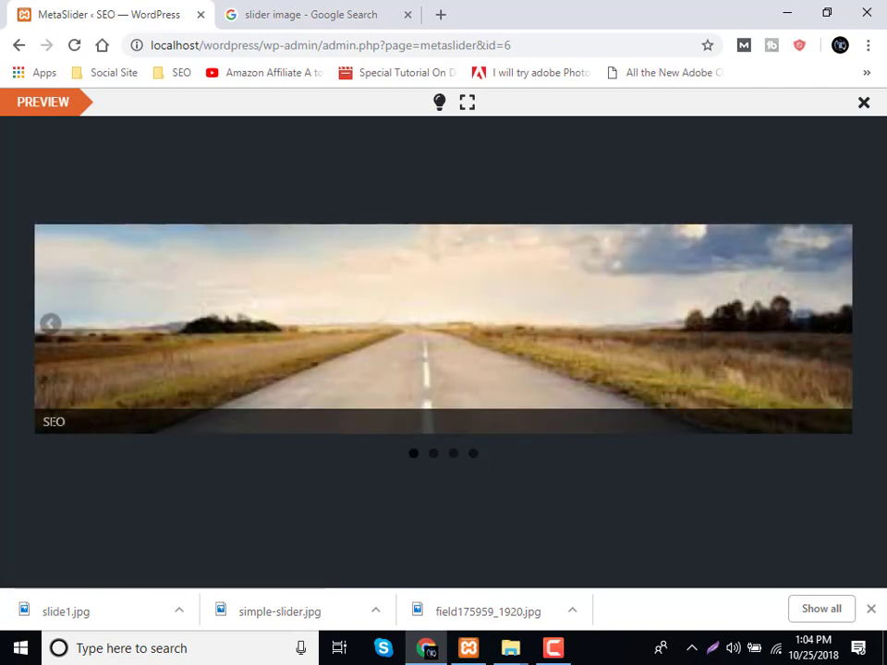
scroll(341, 376, "down", 1)
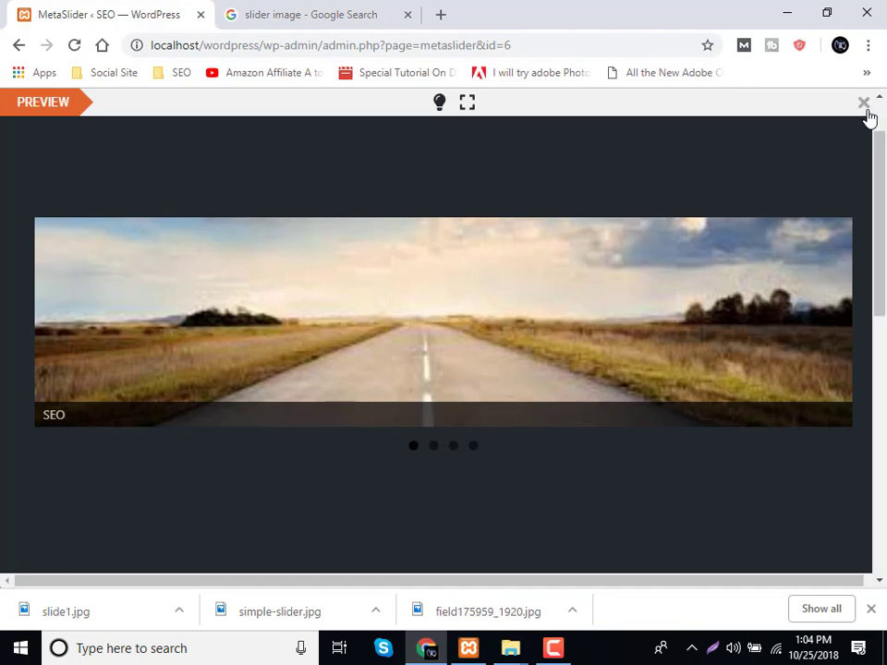
left_click(863, 103)
Examine the effects and themes offered for the FlexSlider slideshow, keeping the Fade effect and Default theme.
scroll(784, 380, "down", 1)
left_click(763, 435)
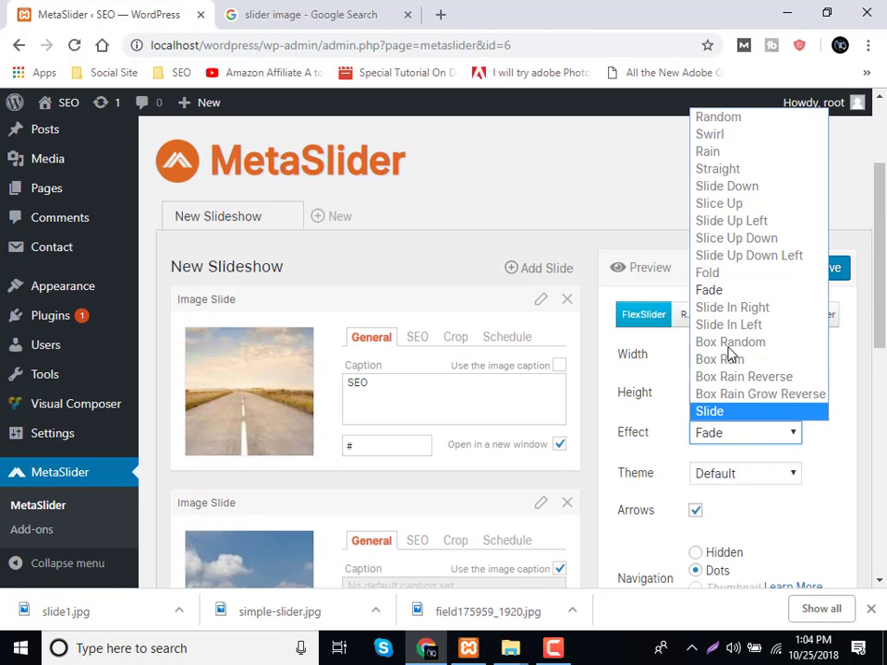
left_click(565, 650)
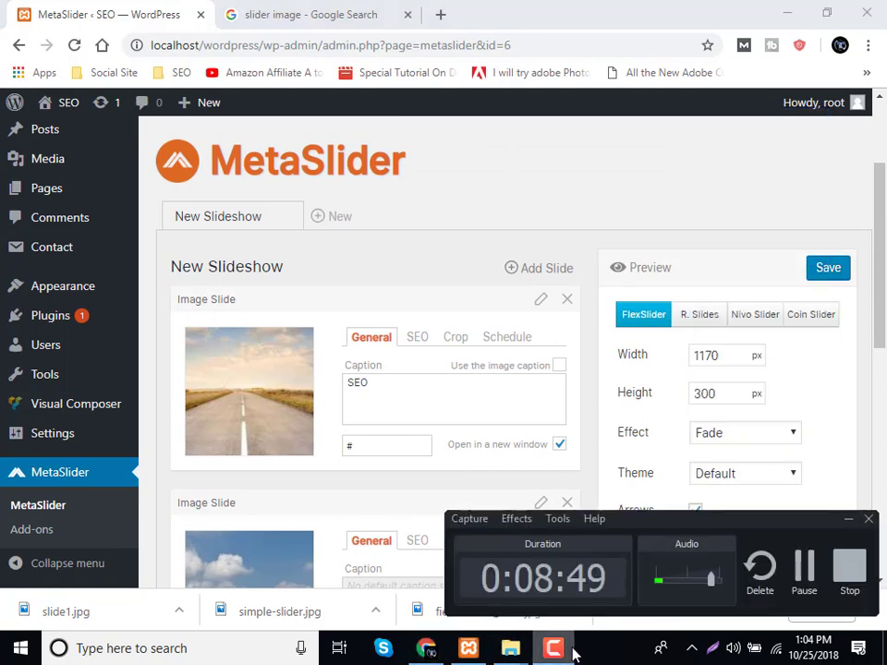
left_click(566, 649)
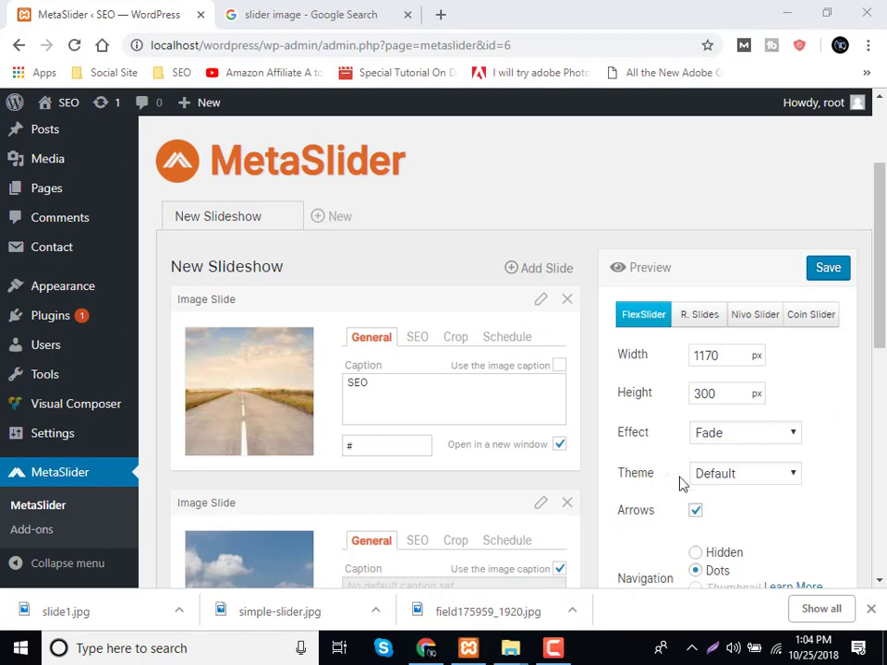
left_click(716, 433)
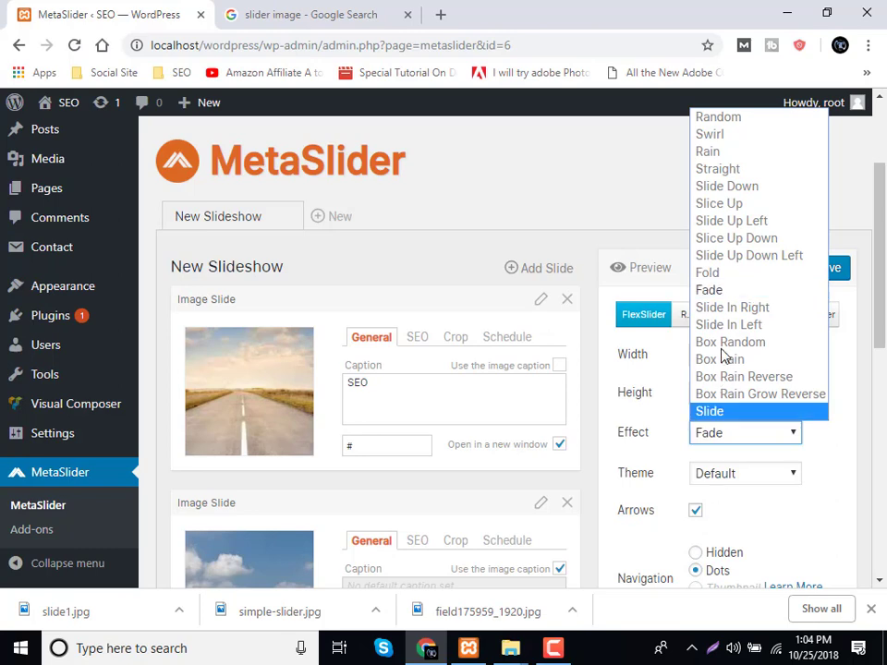
left_click(647, 474)
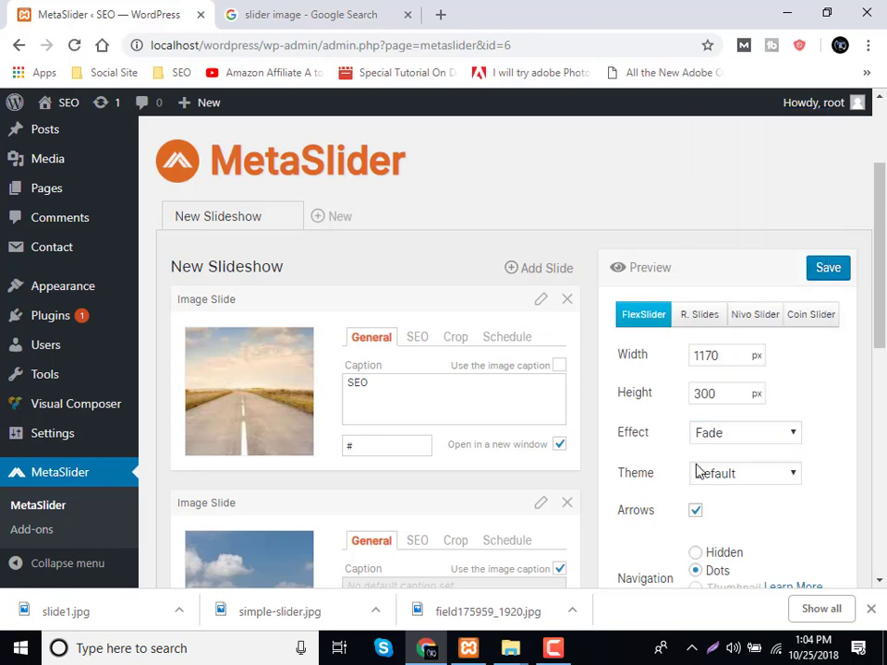
left_click(723, 474)
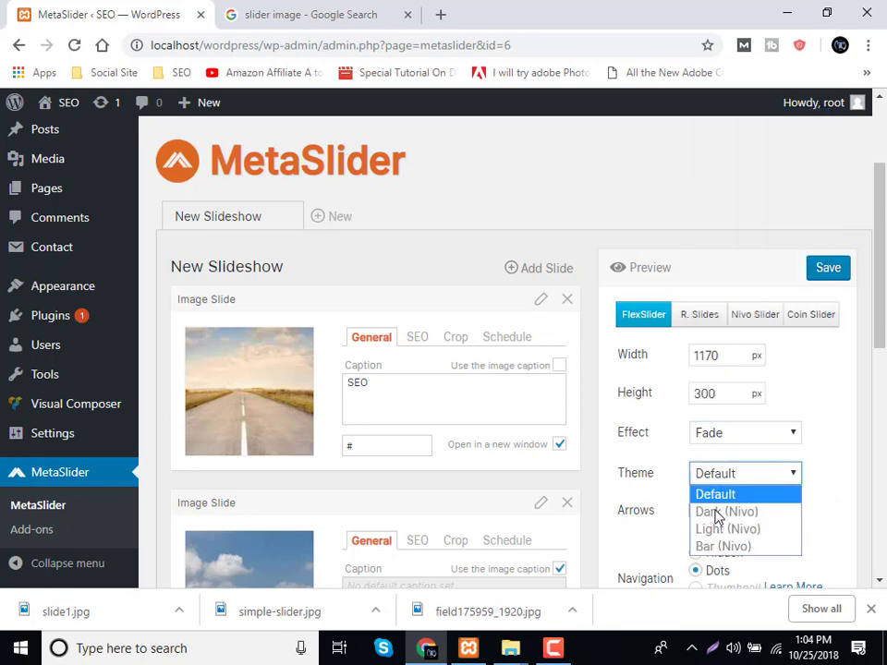
left_click(654, 535)
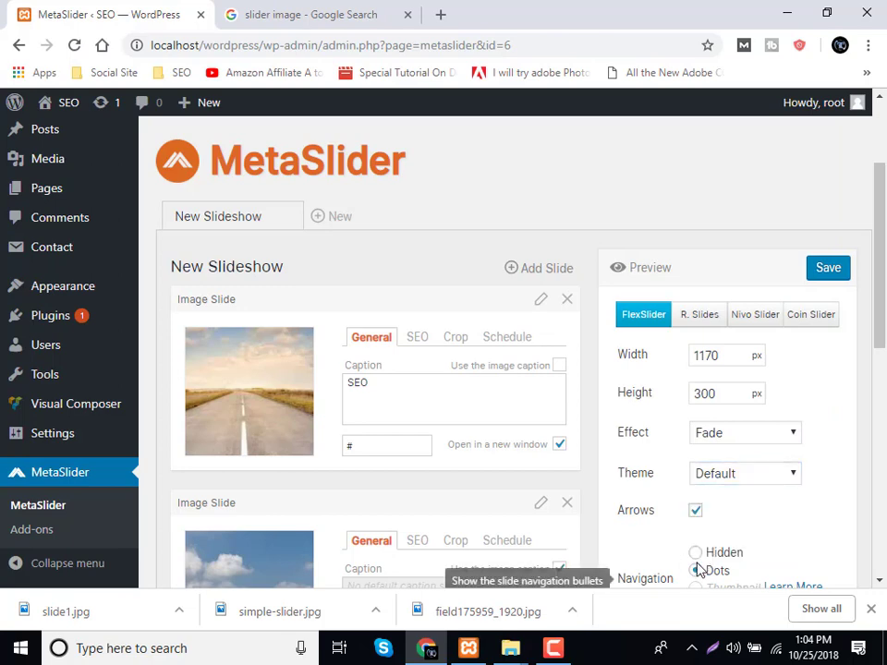
Set the slideshow's navigation to Hidden, save the slideshow, and check the shortcode instructions below the settings.
left_click(695, 554)
left_click(815, 273)
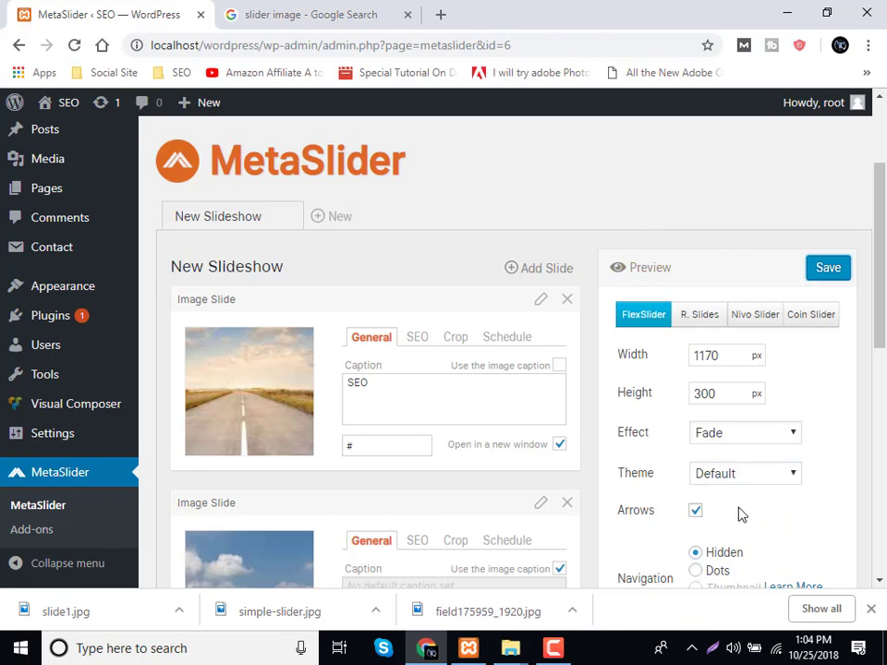
scroll(750, 375, "down", 2)
scroll(751, 362, "down", 2)
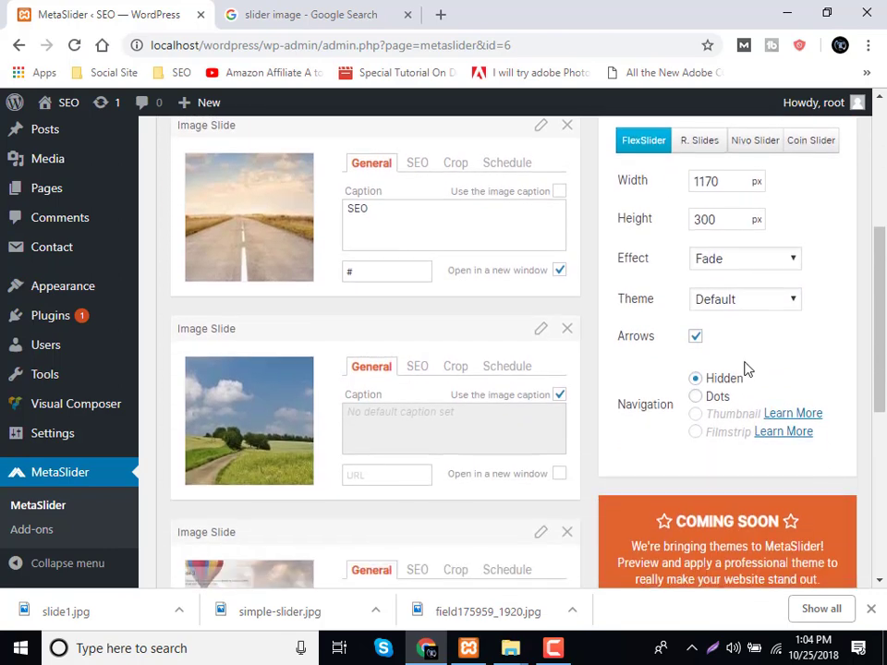
scroll(748, 366, "down", 5)
scroll(746, 368, "down", 5)
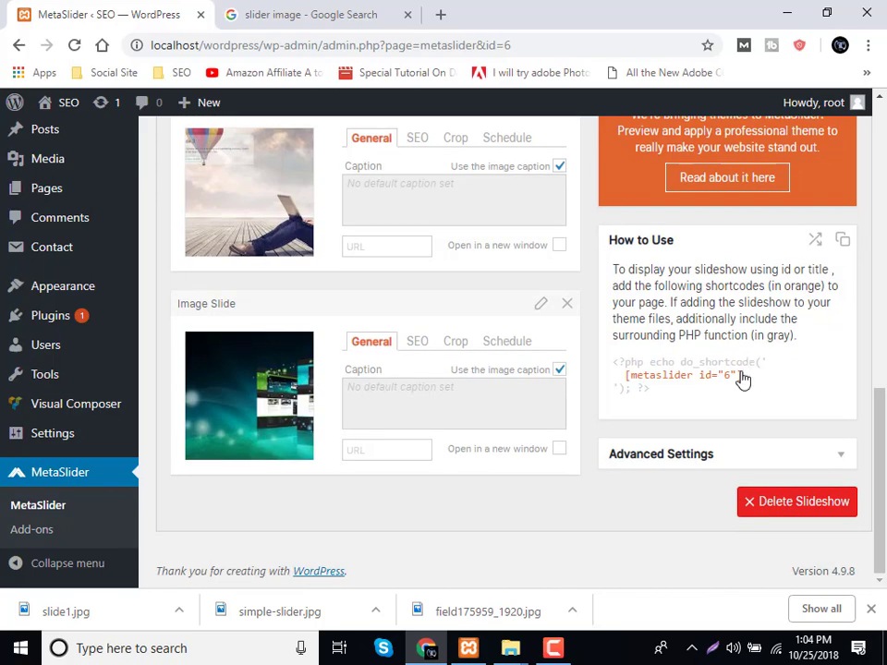
Review the FlexSlider effect and theme choices again without changing either setting.
scroll(744, 379, "up", 6)
left_click(739, 350)
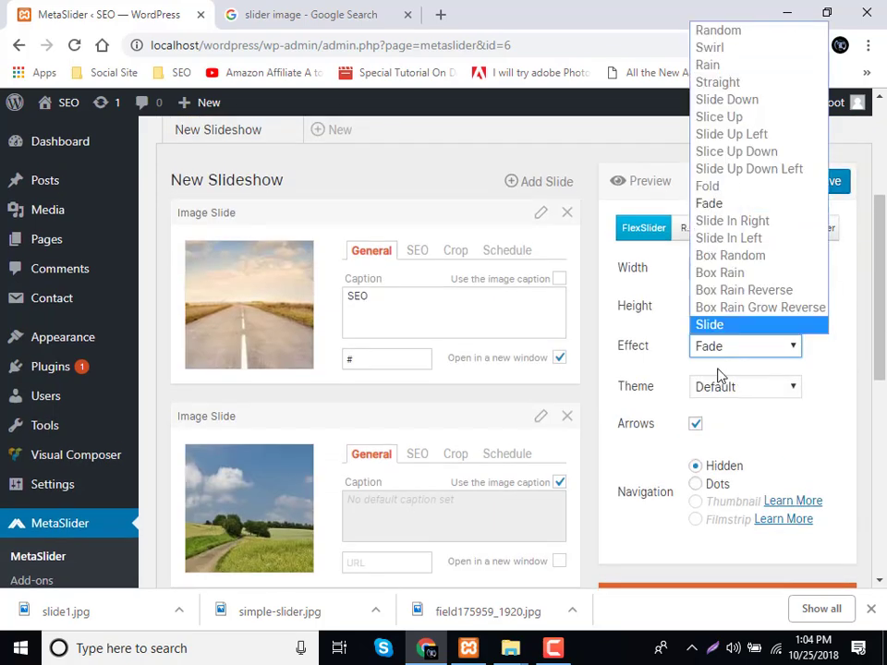
left_click(723, 386)
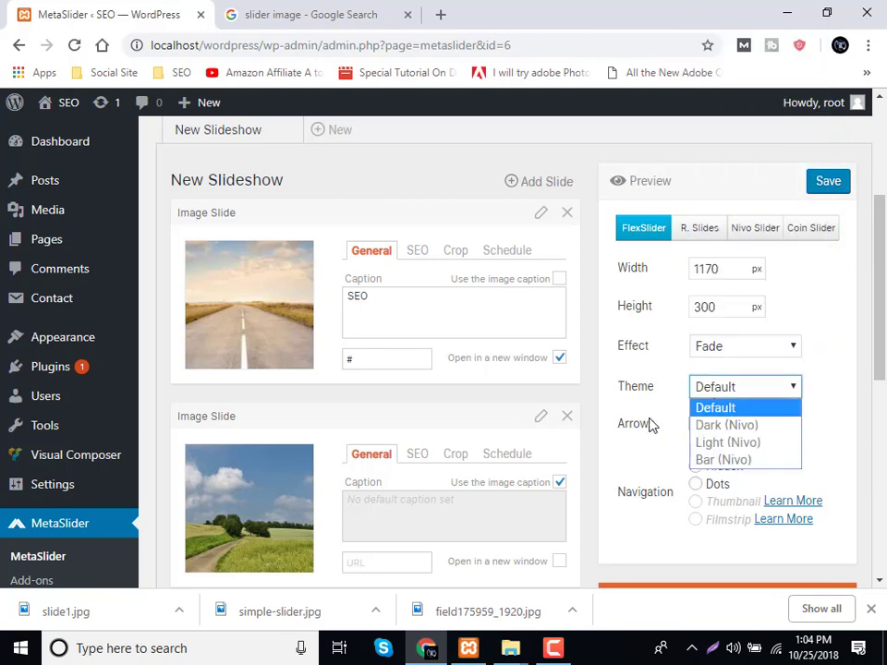
left_click(685, 379)
Try the R. Slides and Coin Slider types, settle on Nivo Slider, and save the slideshow.
left_click(695, 229)
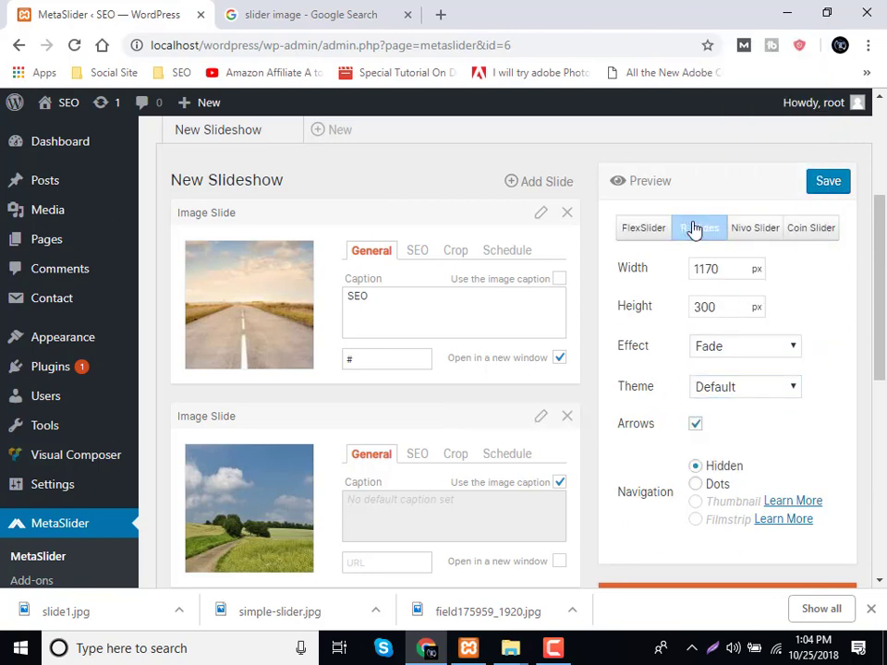
left_click(743, 231)
left_click(796, 231)
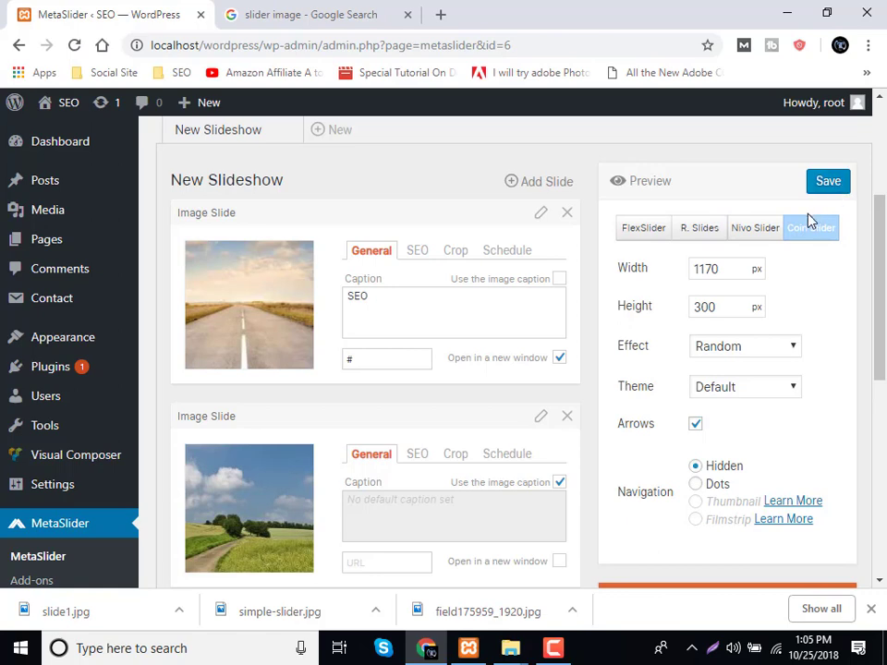
left_click(735, 349)
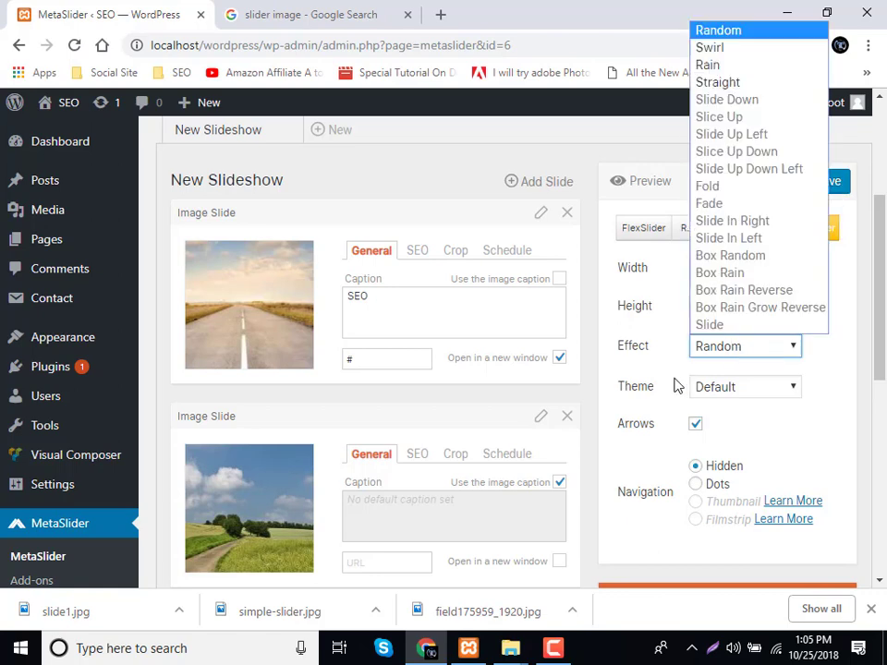
left_click(713, 344)
left_click(746, 233)
left_click(827, 188)
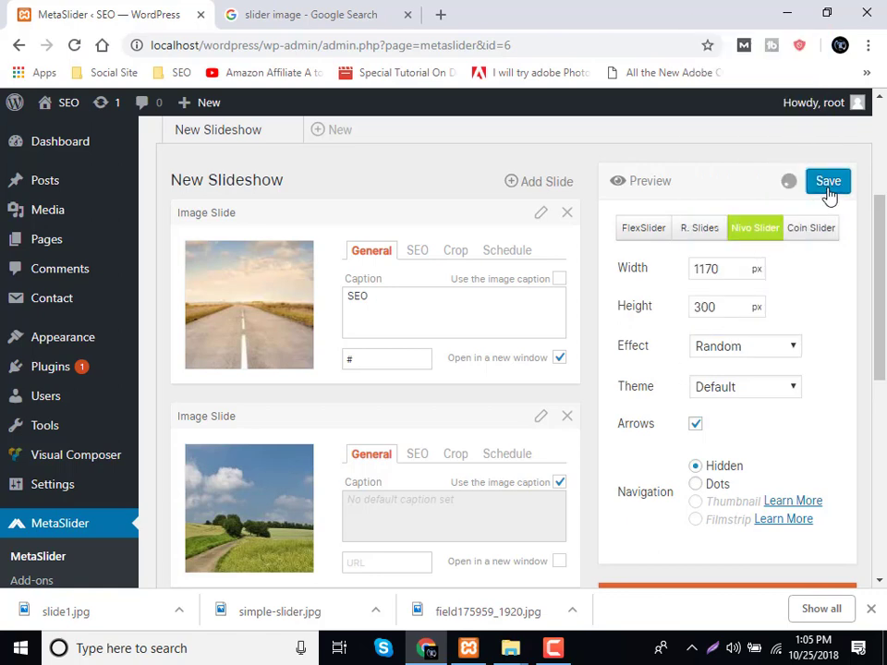
Select the slideshow's shortcode [metaslider id="6"] in the How to Use section.
scroll(206, 366, "down", 5)
scroll(227, 354, "down", 2)
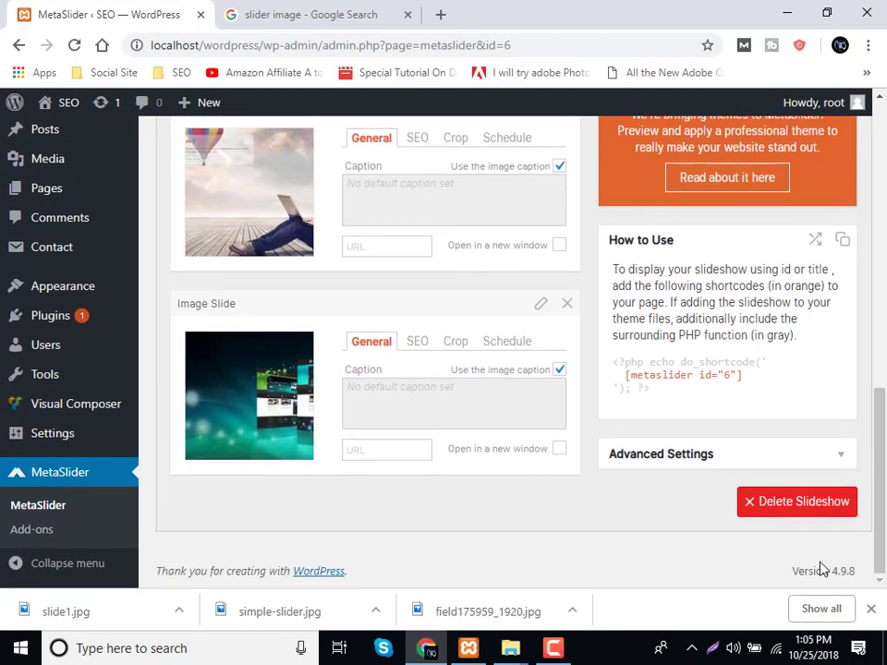
left_click(679, 379)
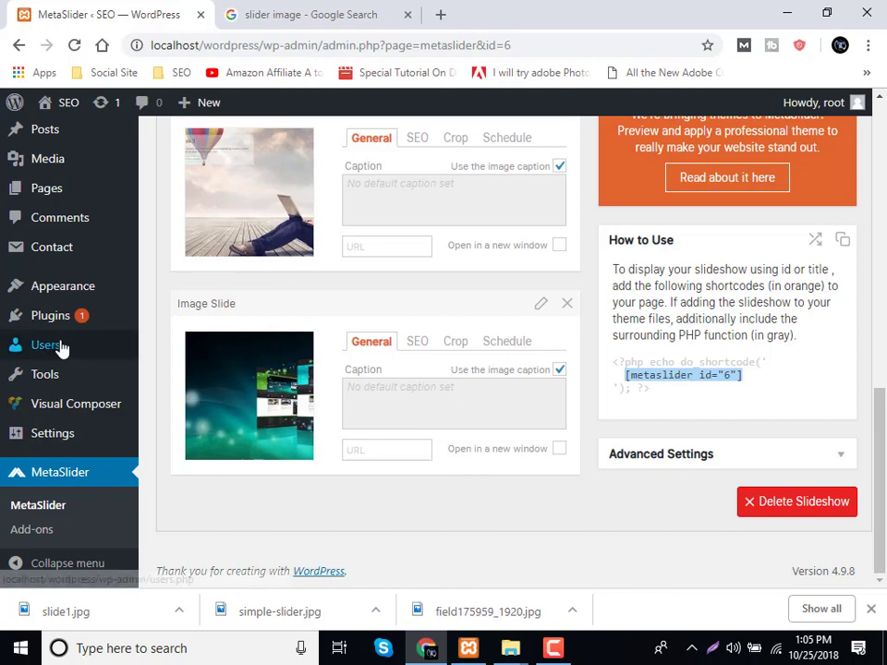
mouse_move(64, 345)
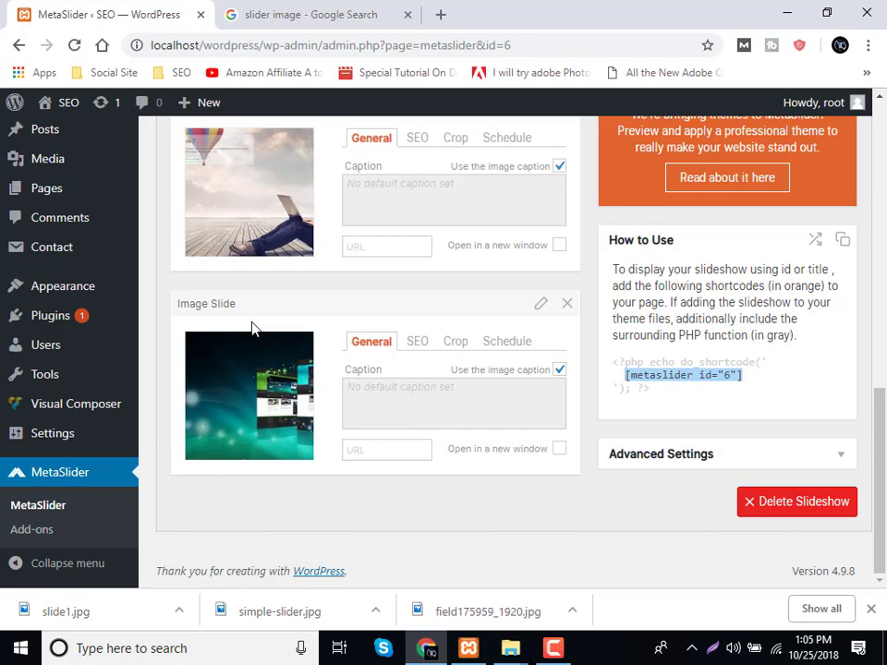
Preview the Nivo slideshow and advance through its slides with the forward arrow.
scroll(252, 329, "up", 10)
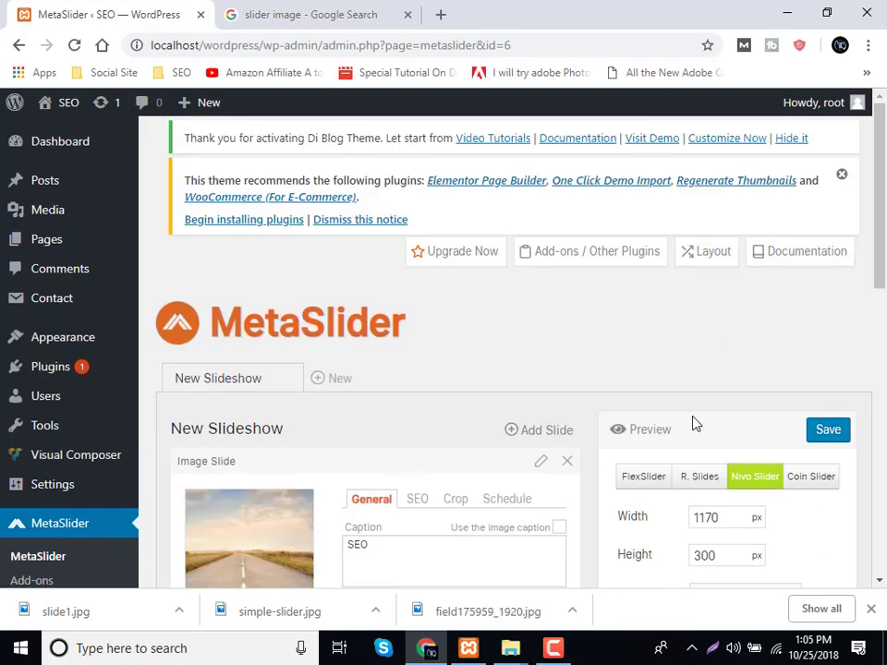
left_click(638, 431)
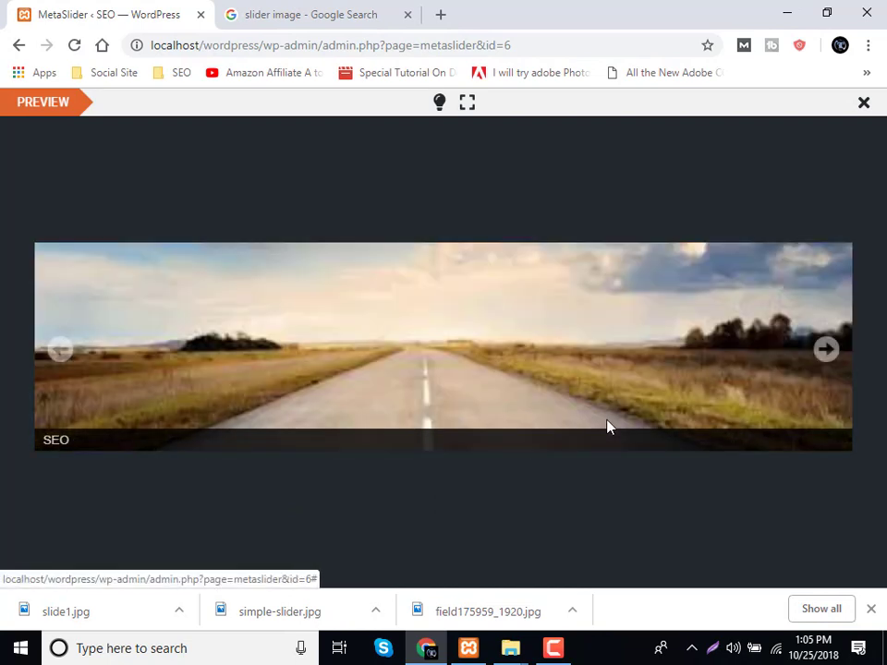
left_click(832, 357)
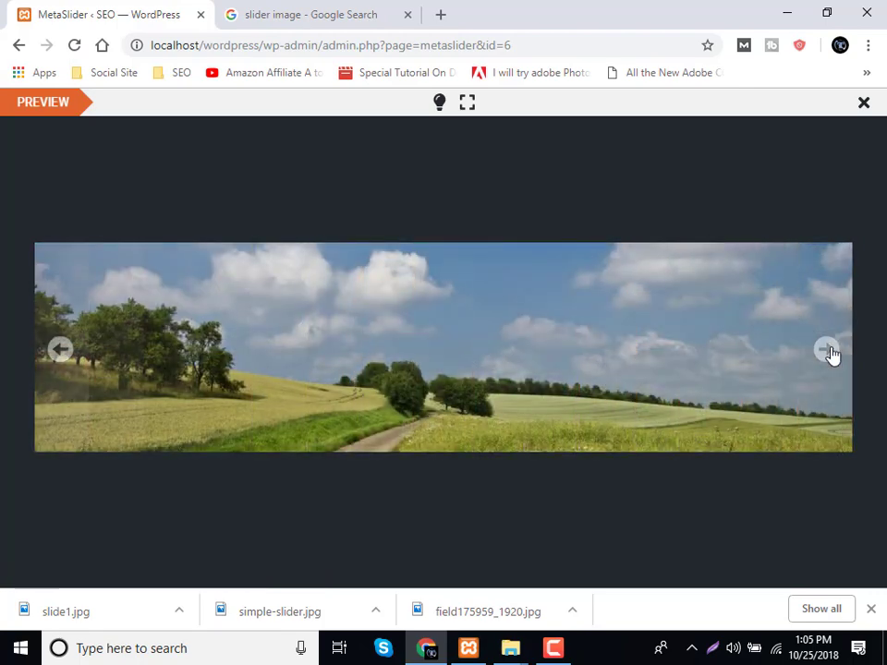
left_click(832, 355)
left_click(832, 354)
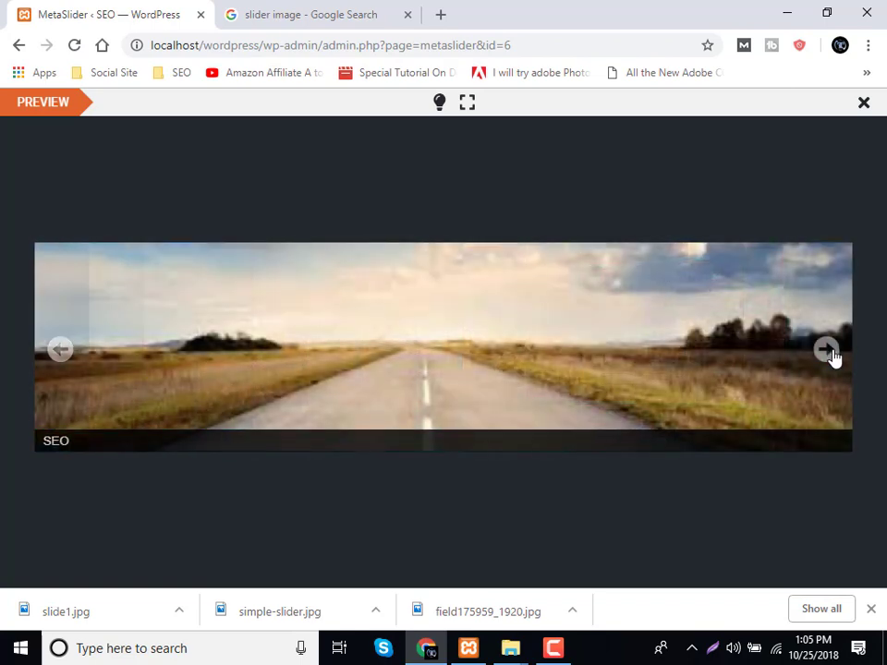
Switch to the Google image search and search for "home page" instead.
left_click(313, 16)
scroll(249, 224, "up", 10)
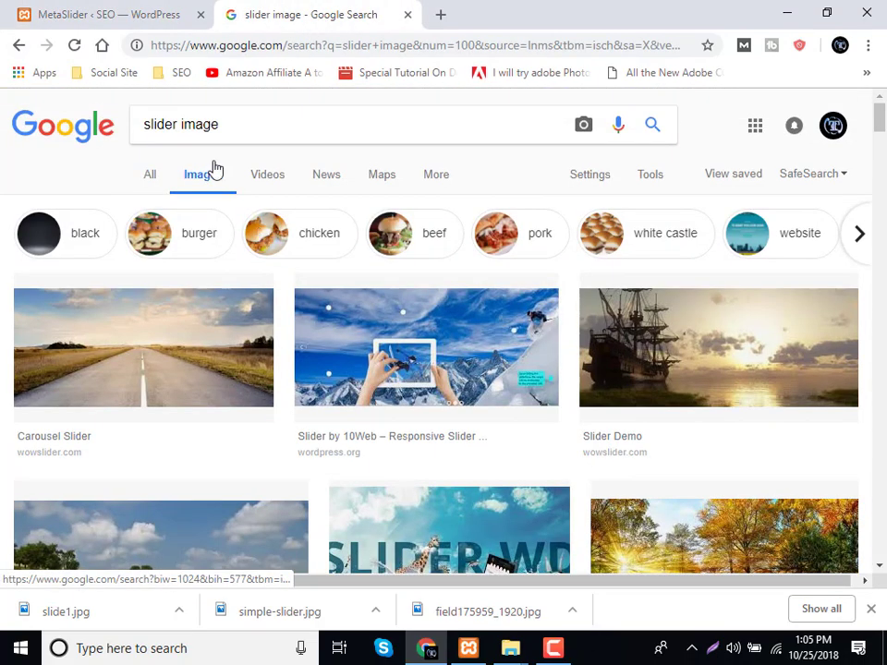
triple_click(186, 123)
type("home page")
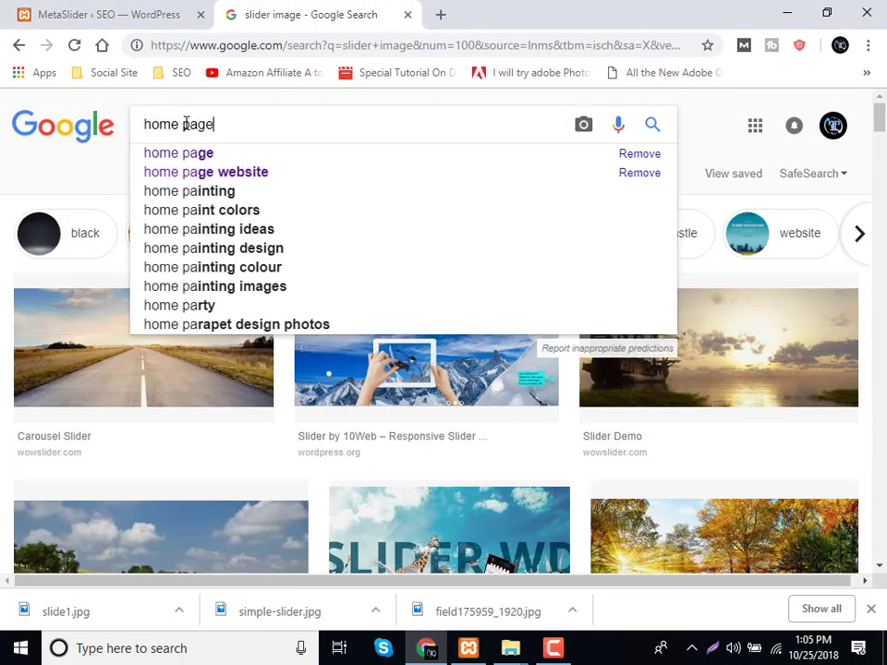
key("Return")
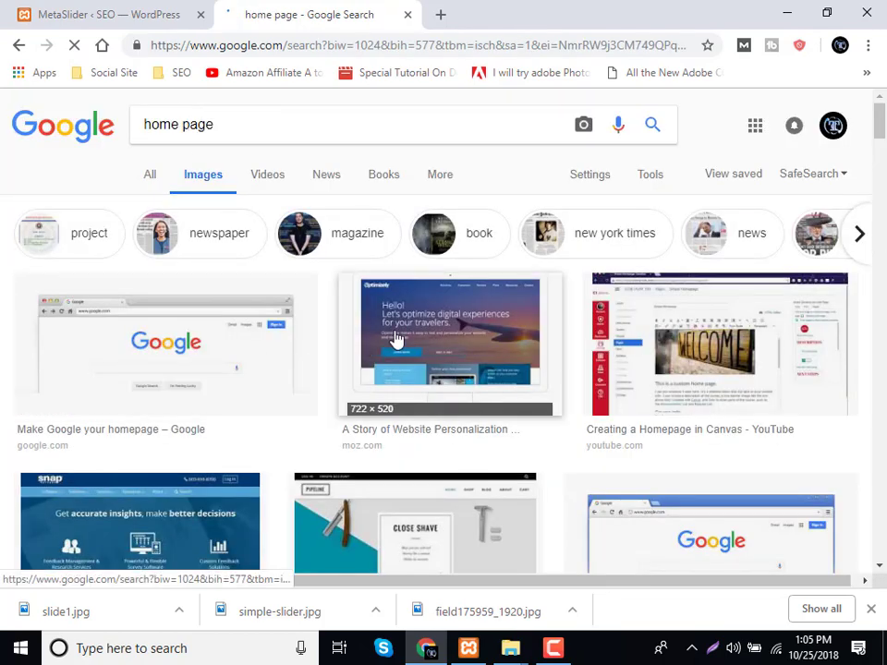
Browse the home page image results and view the We Are Creative website example and its related version.
scroll(515, 372, "down", 2)
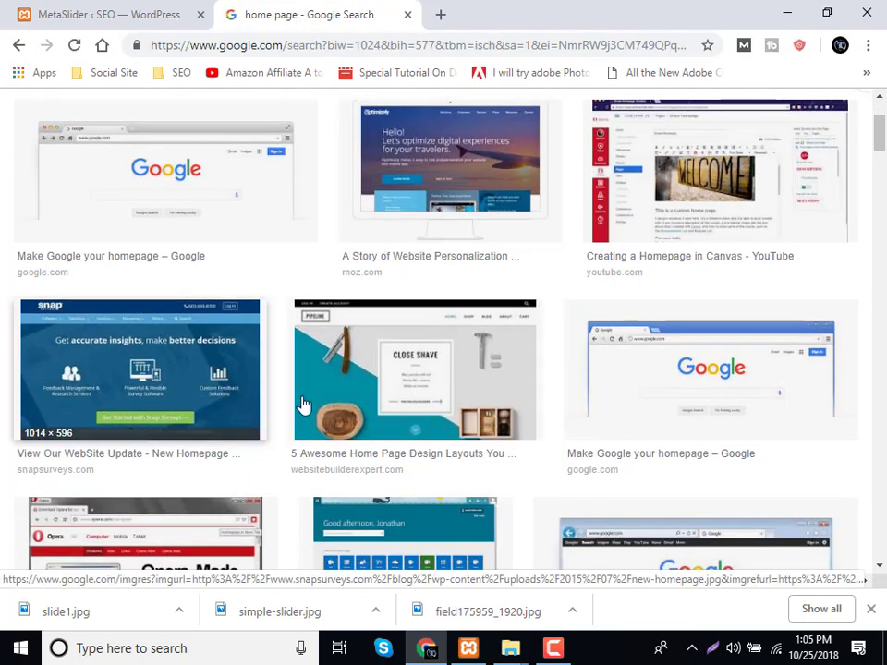
scroll(343, 397, "down", 5)
scroll(515, 396, "down", 3)
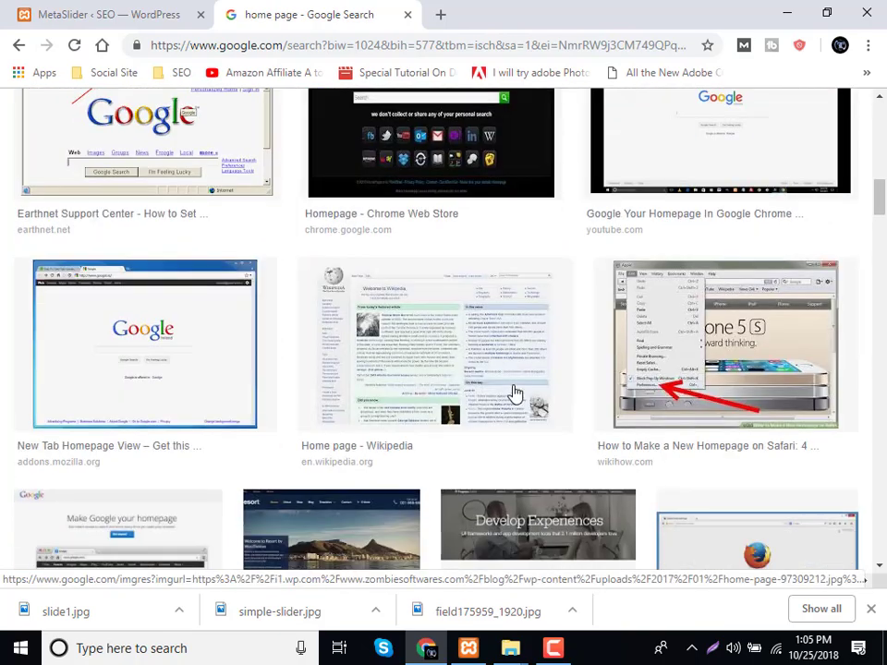
scroll(515, 394, "up", 1)
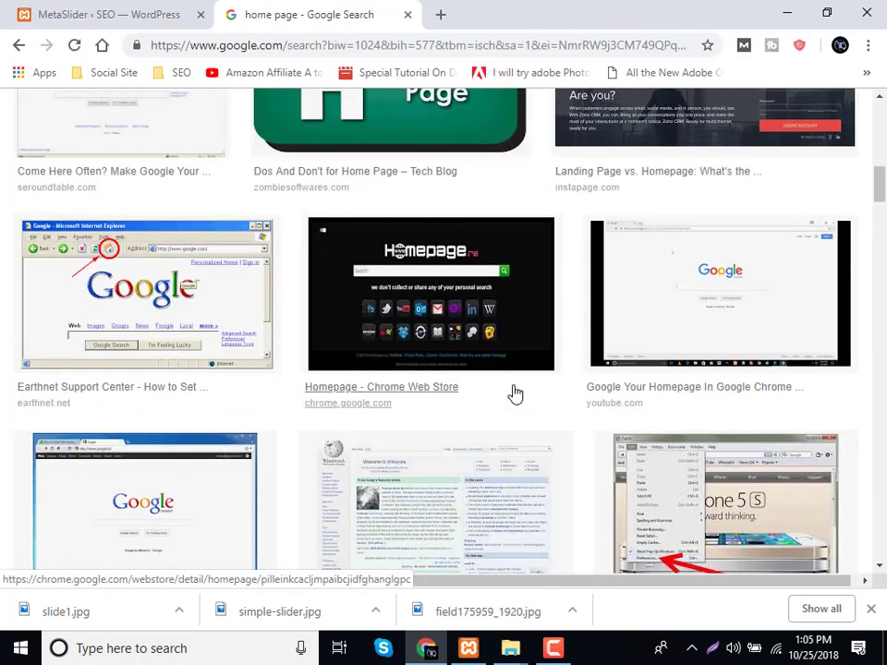
scroll(515, 395, "down", 10)
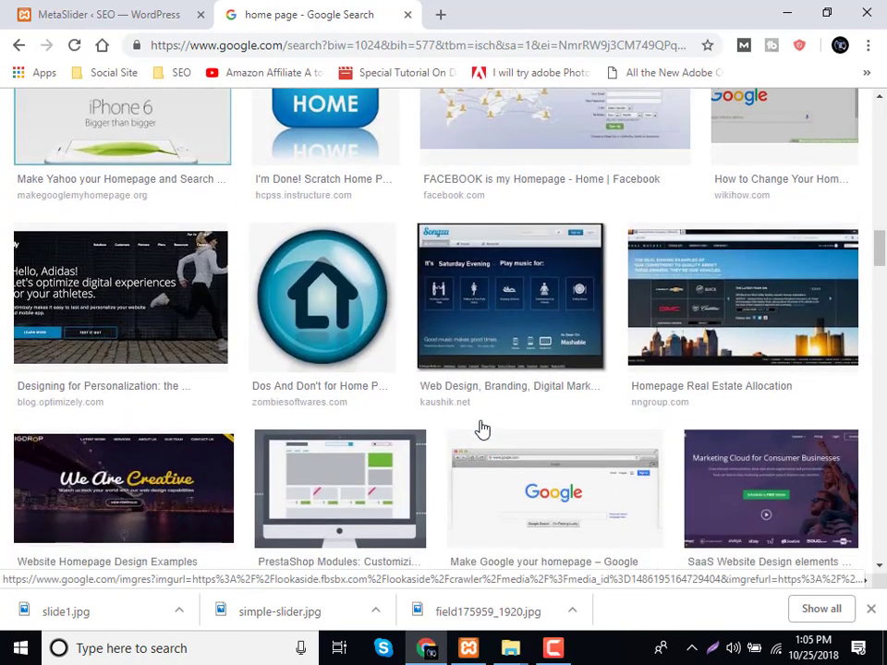
left_click(163, 532)
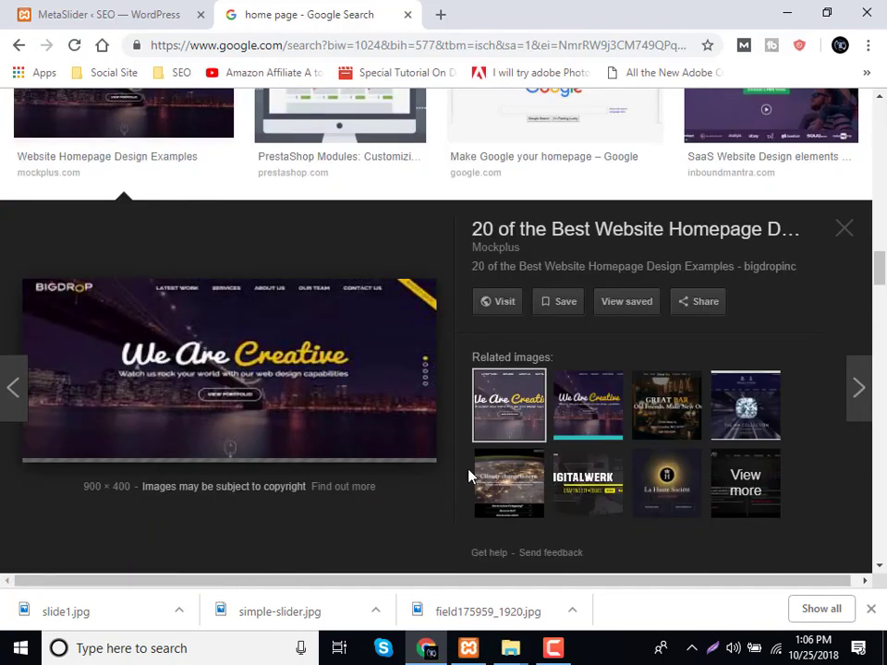
left_click(584, 416)
Browse further through the home page image results and examine the website examples, including the gaming homepage design.
scroll(546, 434, "down", 5)
scroll(534, 446, "down", 4)
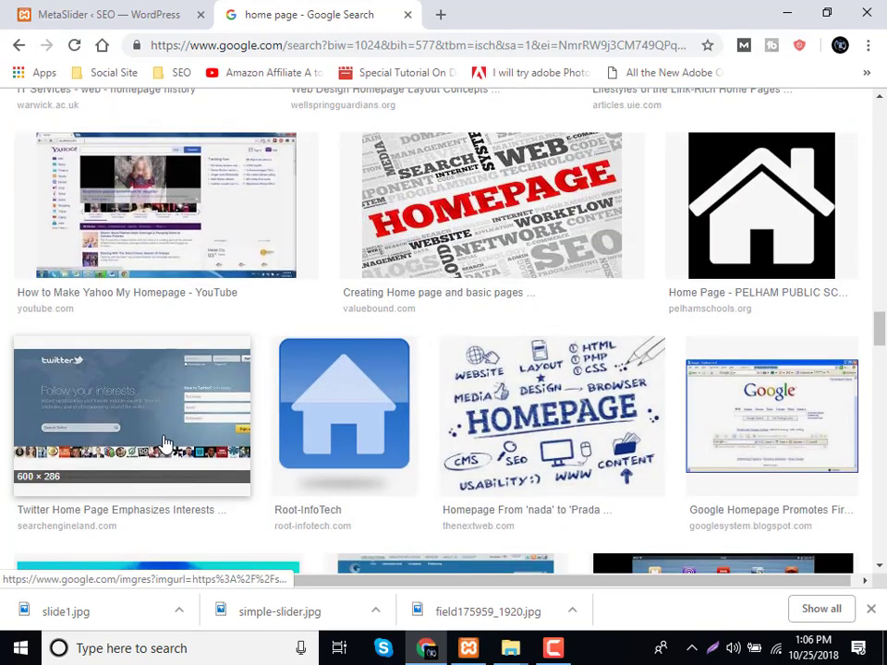
scroll(440, 426, "down", 3)
scroll(438, 430, "down", 4)
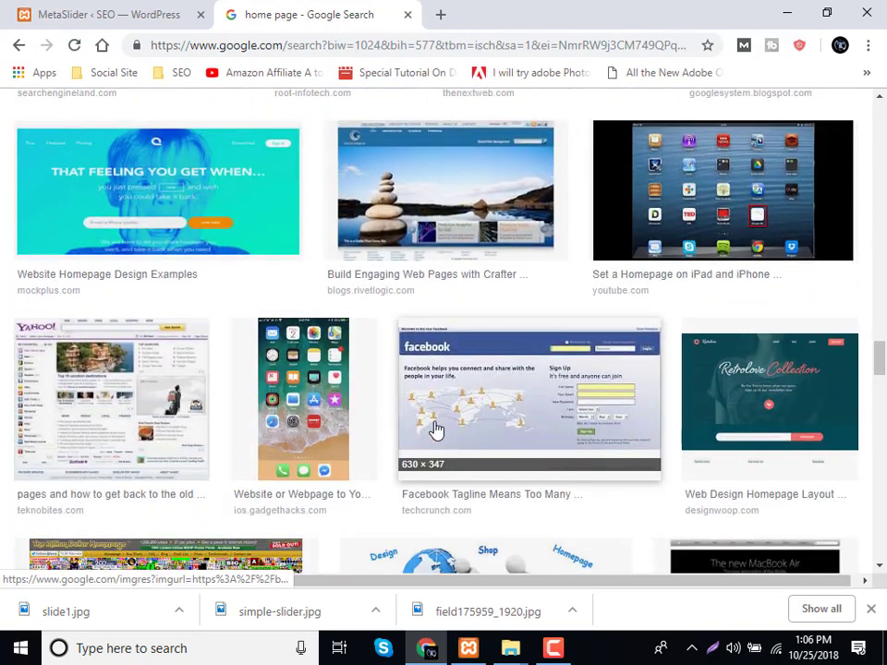
scroll(436, 427, "up", 1)
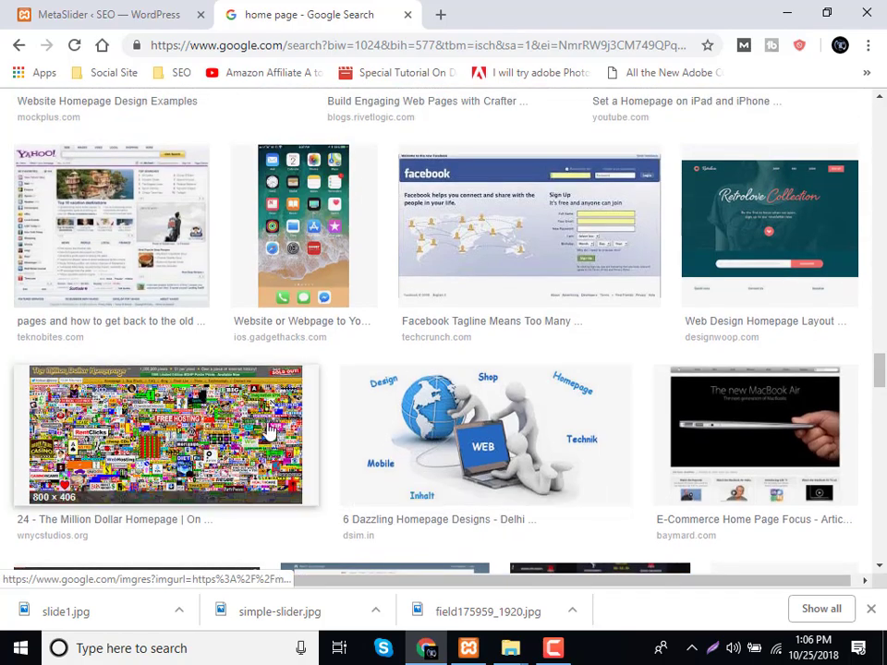
scroll(266, 430, "down", 2)
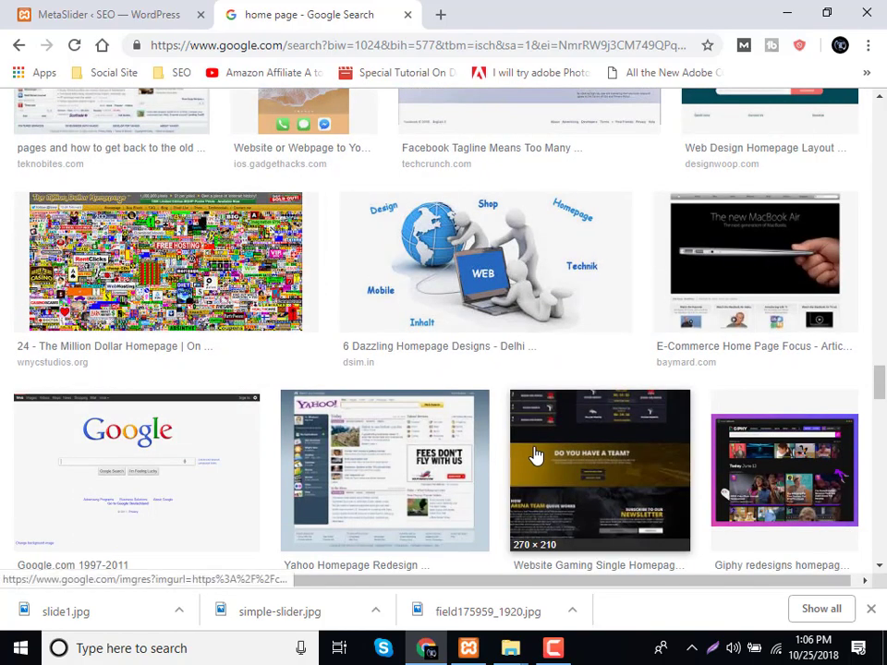
left_click(534, 454)
key("alt+Left")
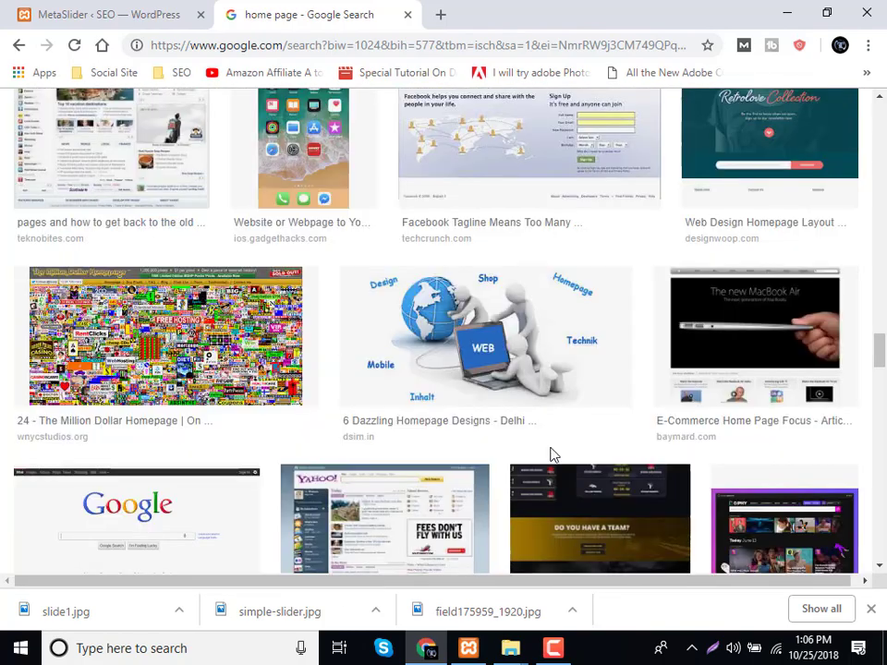
scroll(551, 452, "down", 10)
Search for website templates in a new tab and open Colorlib's 400+ Free Website Templates result.
left_click(443, 14)
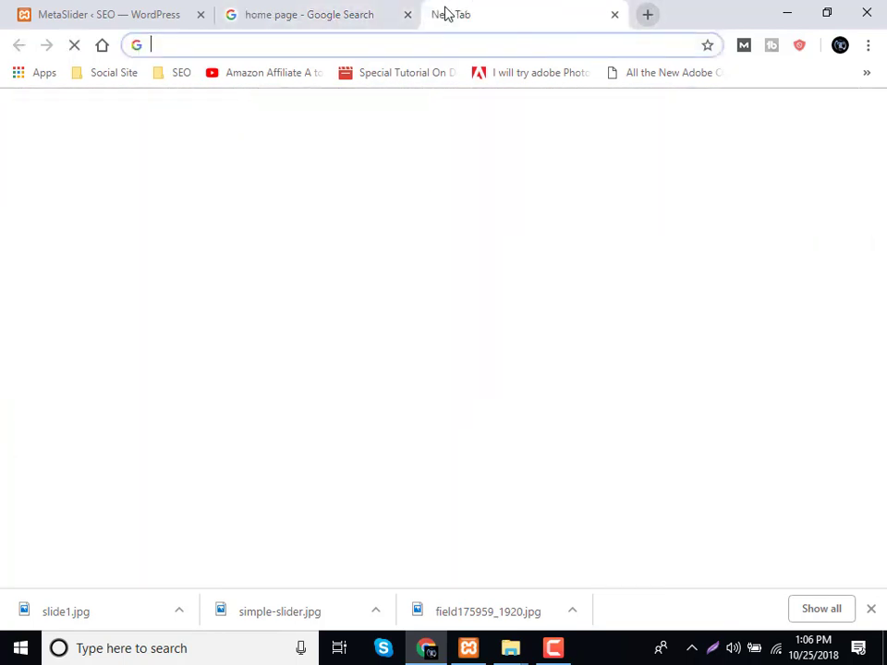
type("web")
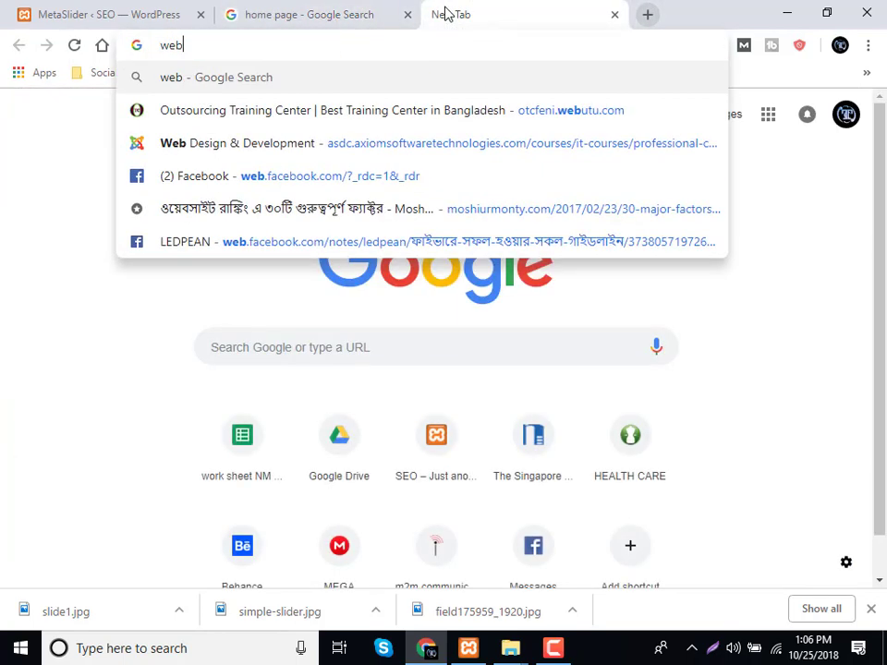
type("site tem")
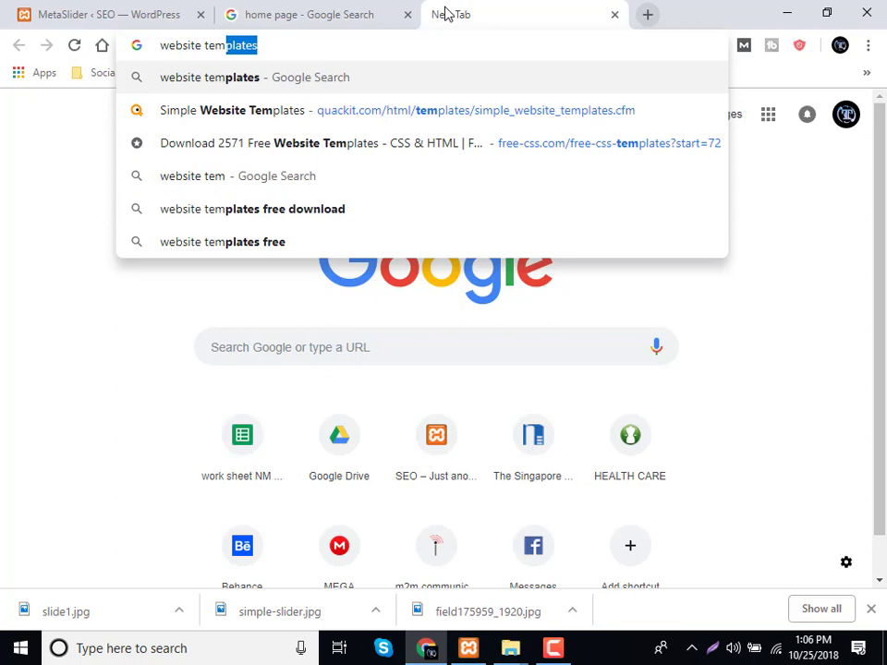
key("Return")
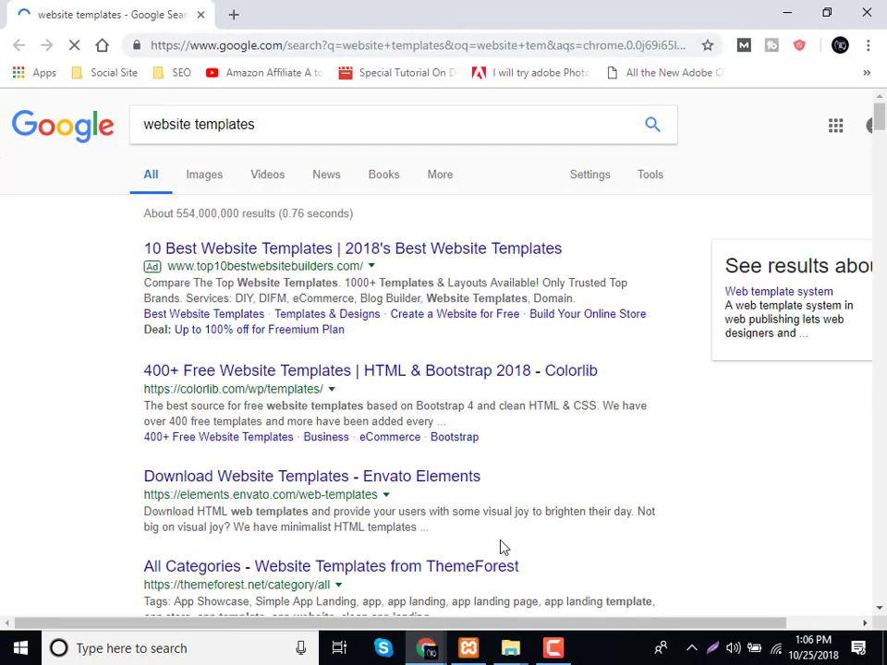
left_click(273, 374)
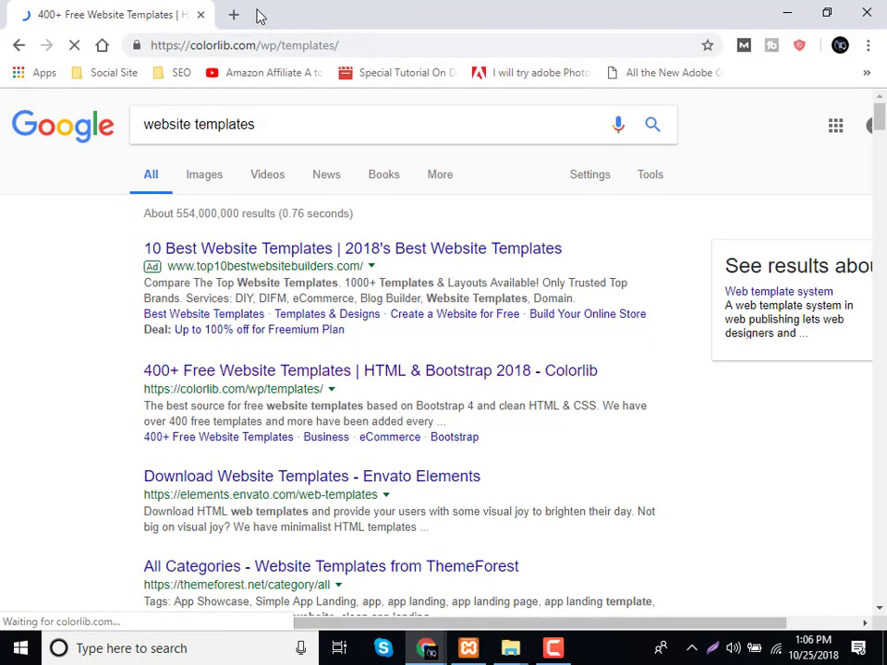
Move the Colorlib templates page back into the main browser window and open the Adventure 2 template.
left_click_drag(242, 14, 546, 40)
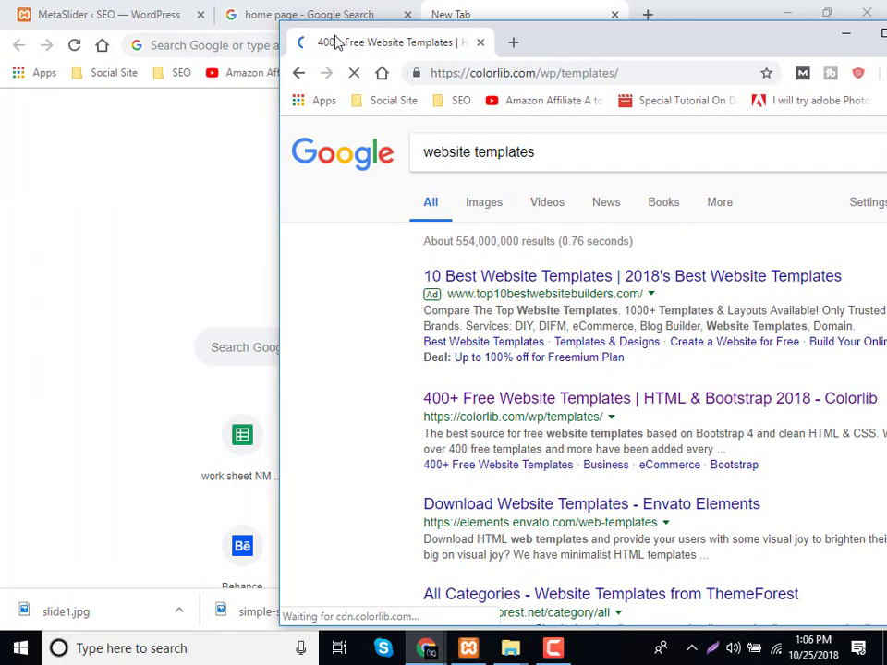
left_click_drag(338, 43, 511, 14)
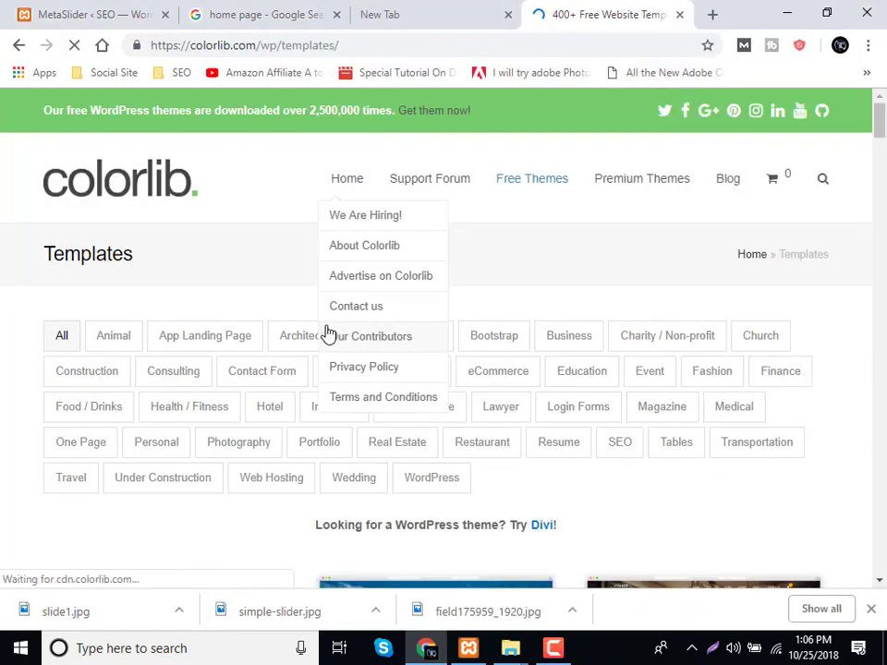
scroll(327, 332, "down", 6)
scroll(327, 333, "up", 2)
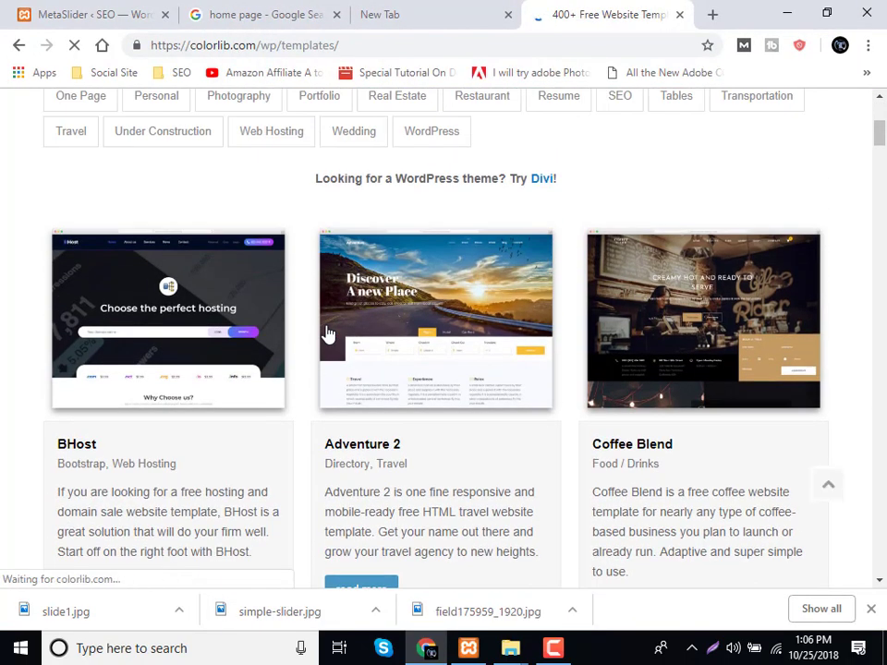
left_click(478, 332)
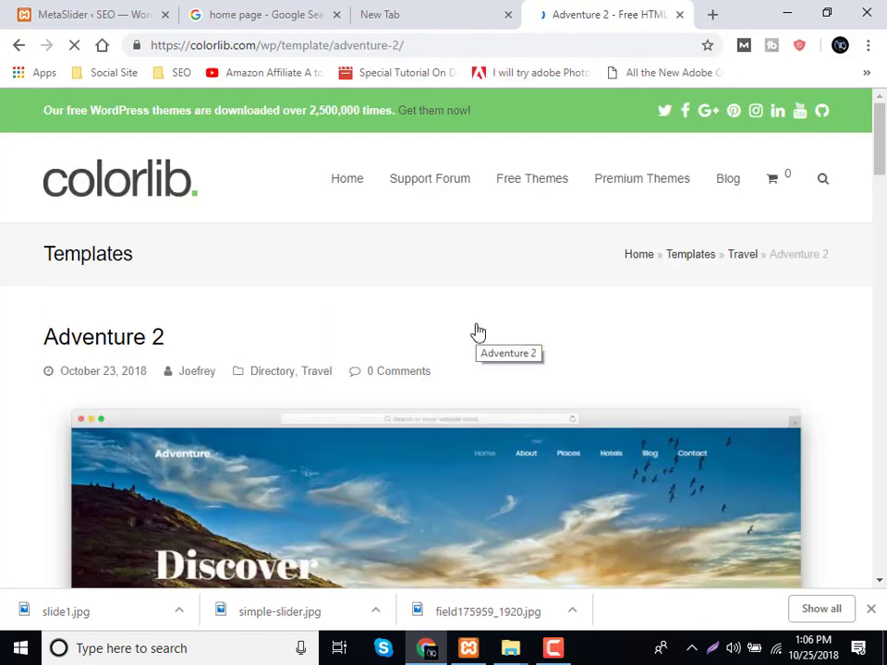
Open the Adventure 2 template's preview and close the leftover template page and blank tab.
scroll(473, 334, "down", 5)
scroll(467, 334, "down", 10)
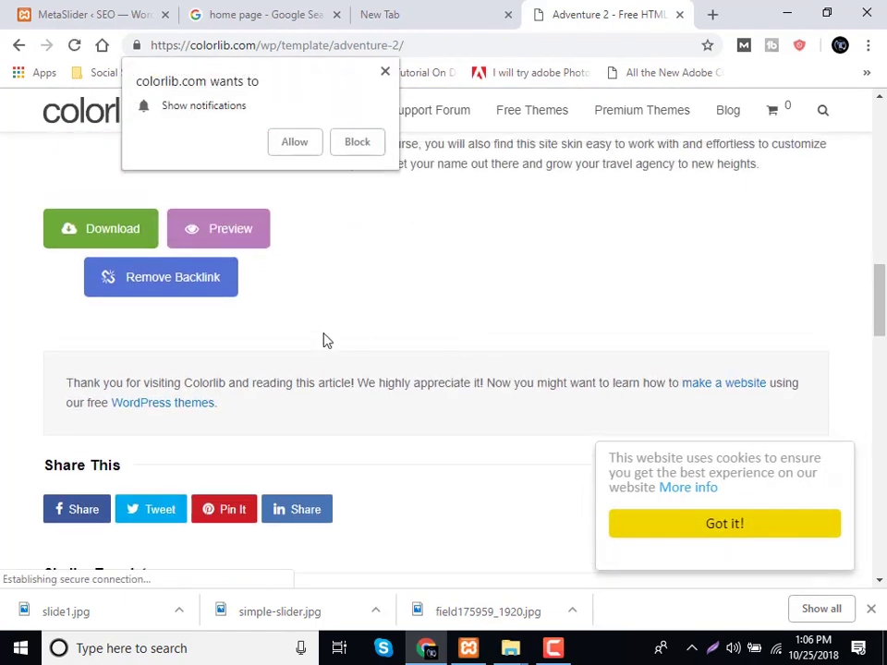
left_click(214, 233)
left_click(544, 15)
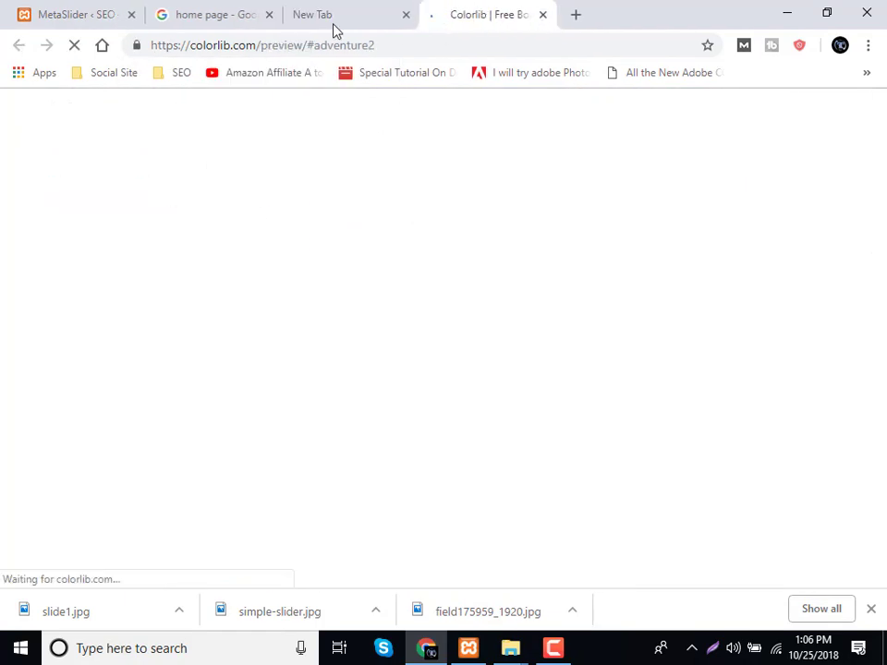
left_click(331, 11)
left_click(403, 15)
left_click(184, 14)
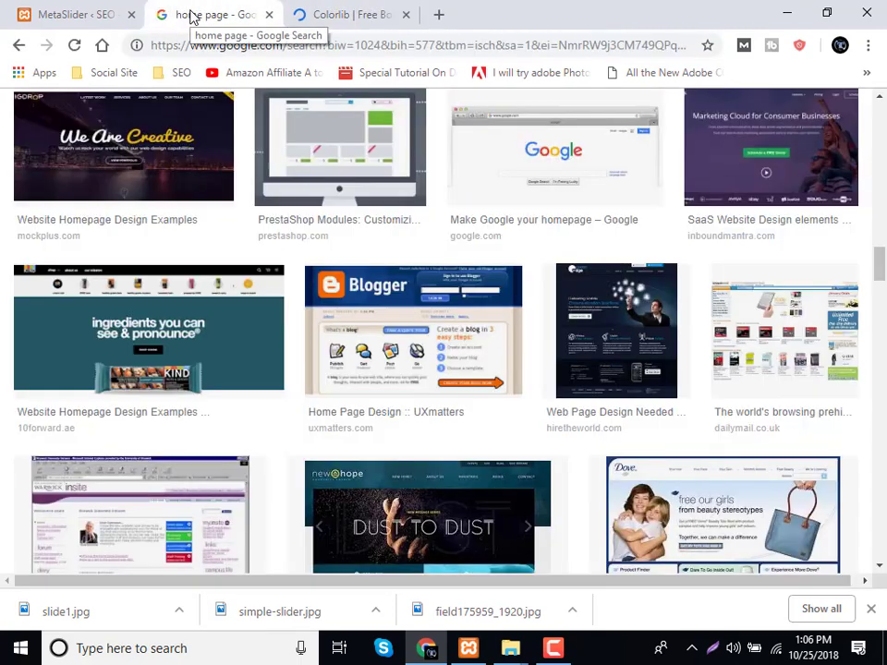
Return to the MetaSlider tab and load the WordPress dashboard at localhost/wordpress/wp-admin.
left_click(93, 13)
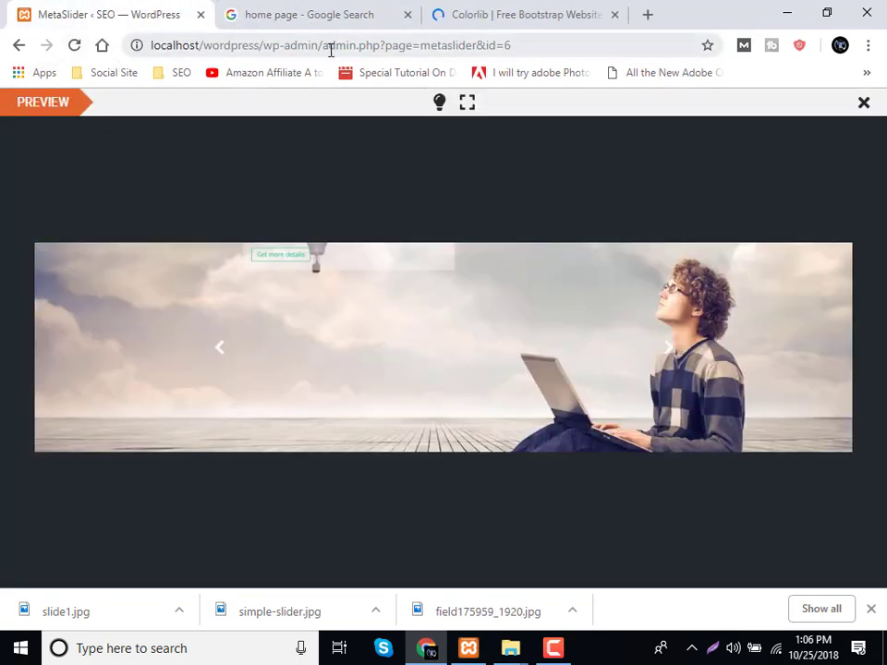
left_click_drag(318, 46, 554, 65)
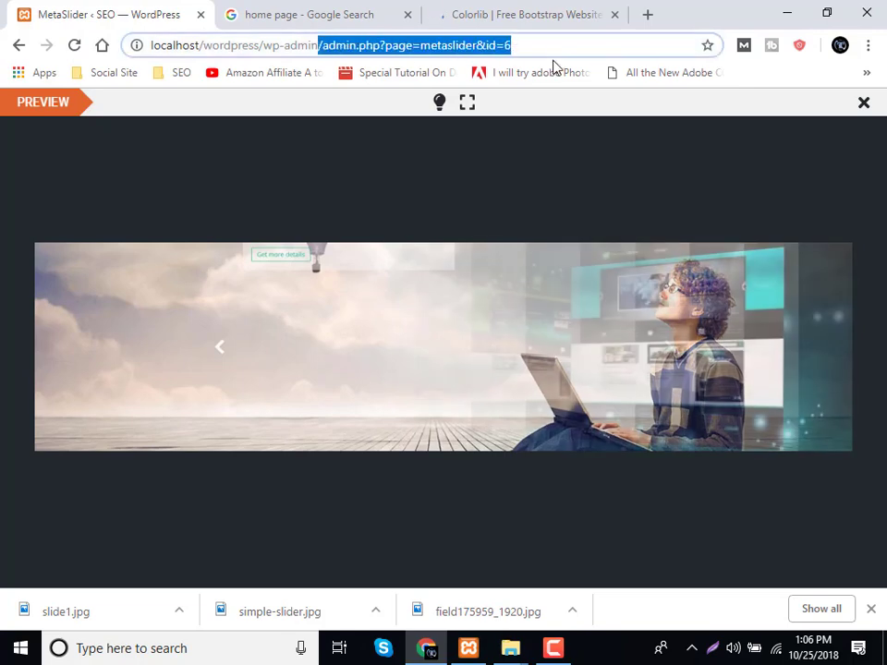
key("BackSpace")
key("Return")
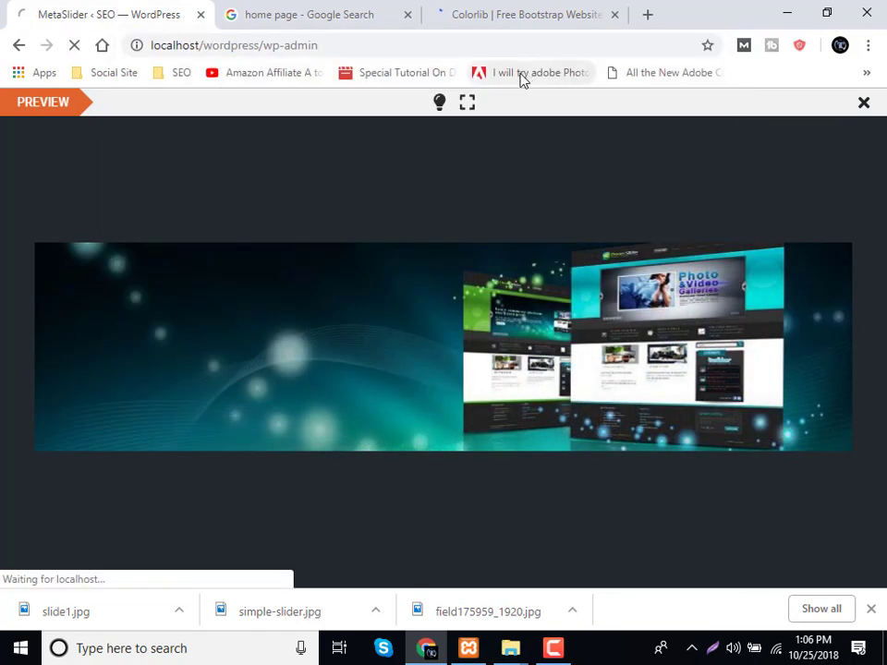
Check the Adventure 2 preview and place the Google results tab ahead of the WordPress dashboard tab.
left_click(488, 7)
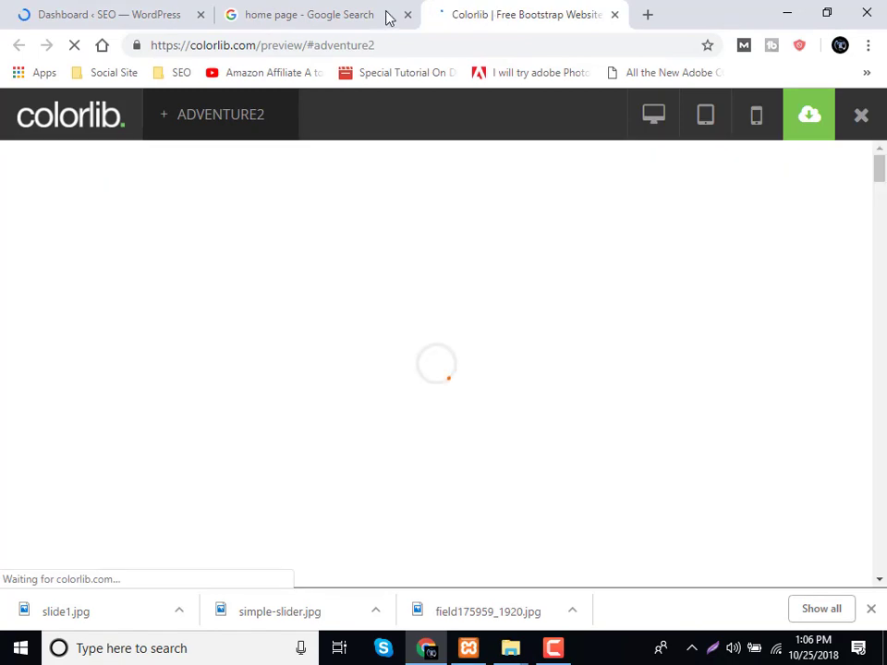
left_click_drag(375, 16, 171, 10)
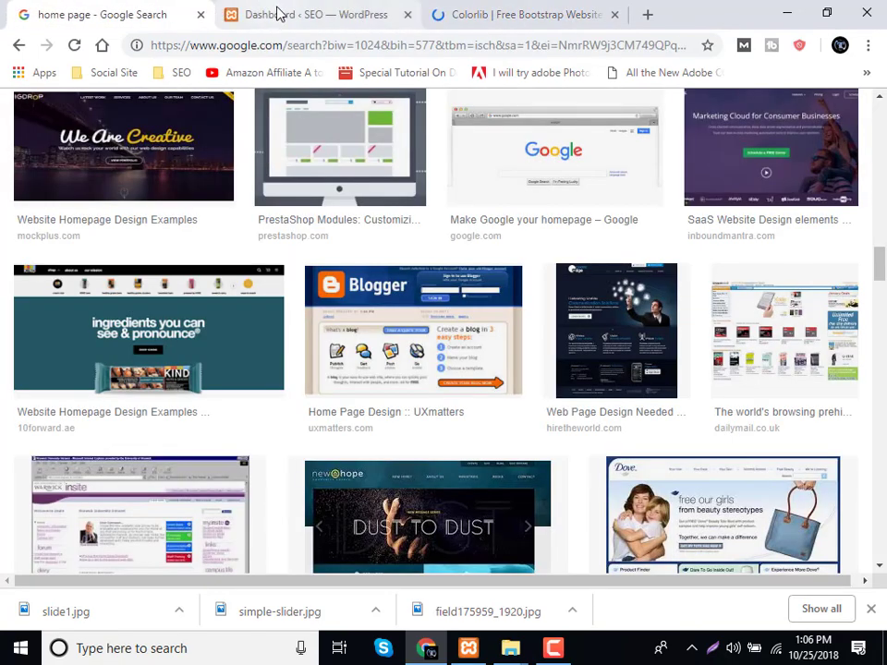
left_click(281, 14)
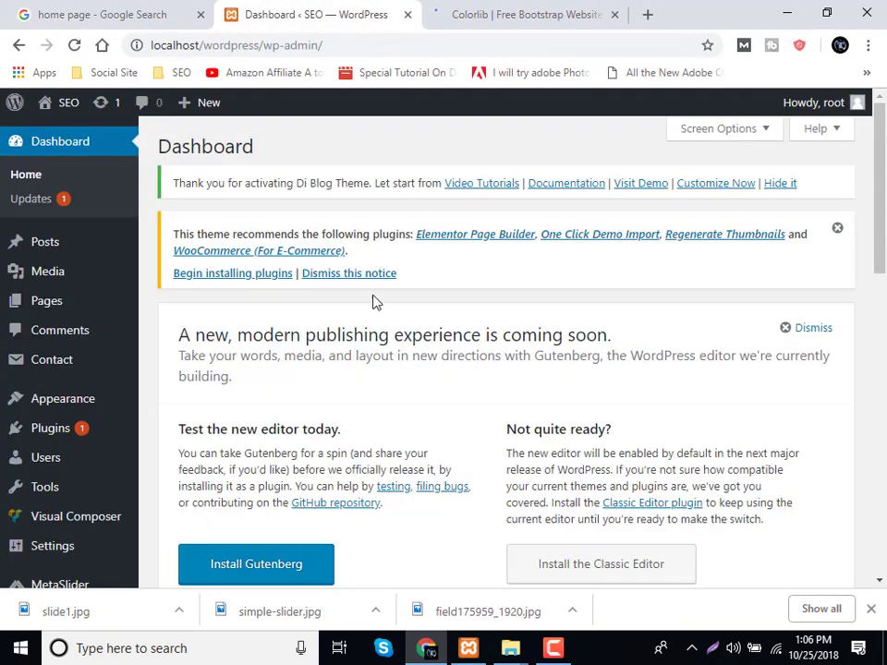
Add a new WordPress page titled Home and publish it.
mouse_move(56, 432)
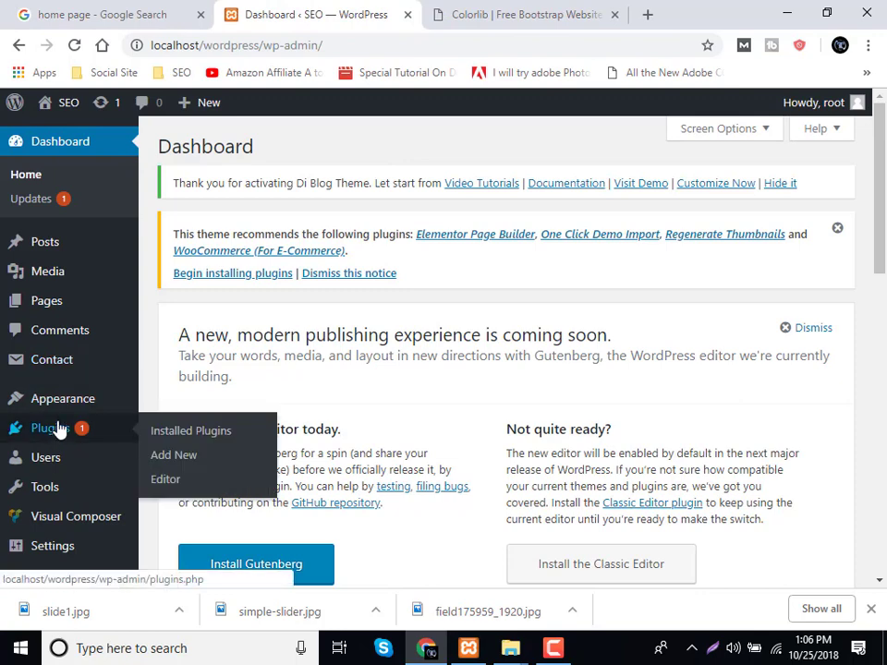
mouse_move(65, 307)
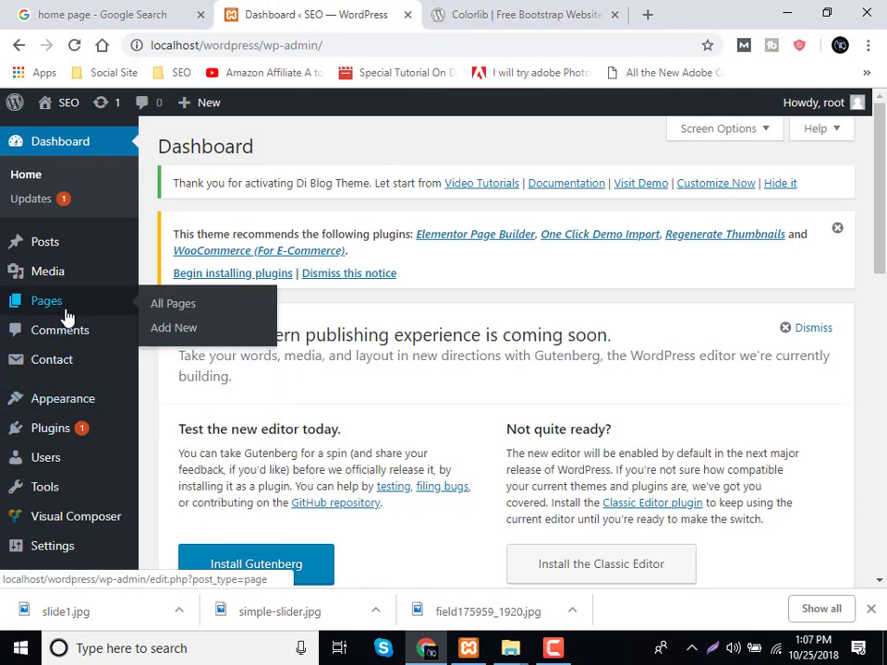
left_click(220, 306)
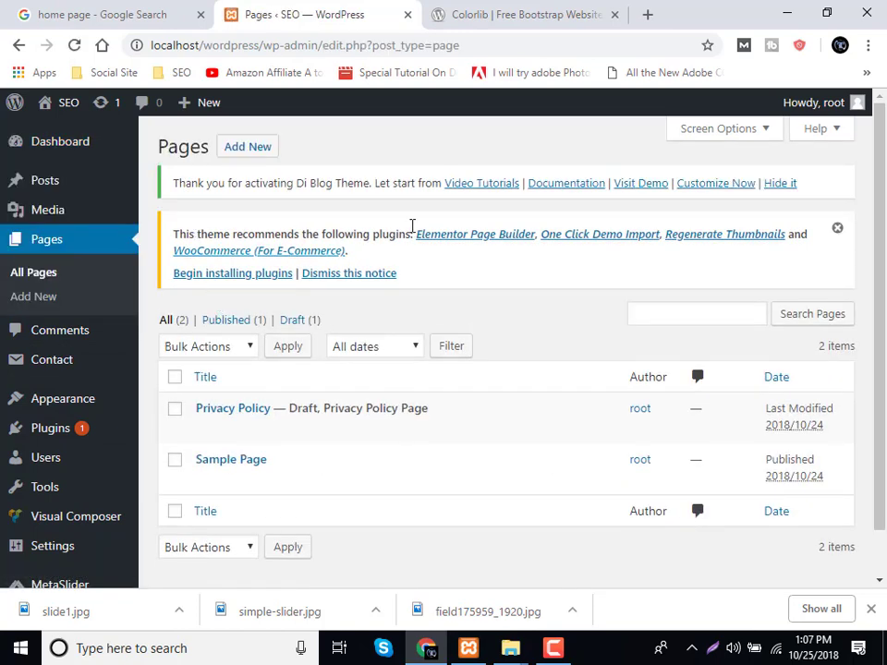
left_click(247, 148)
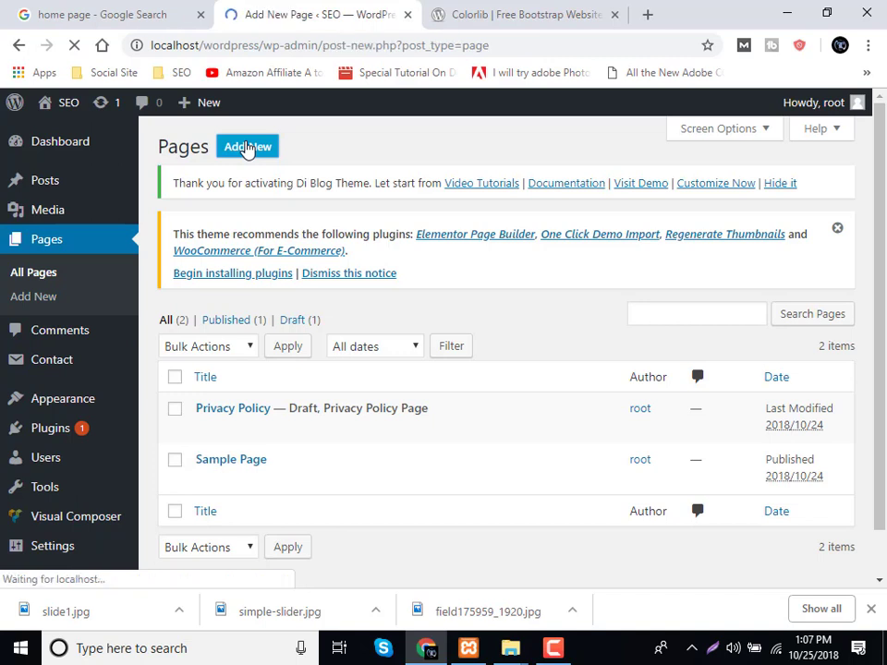
type("H")
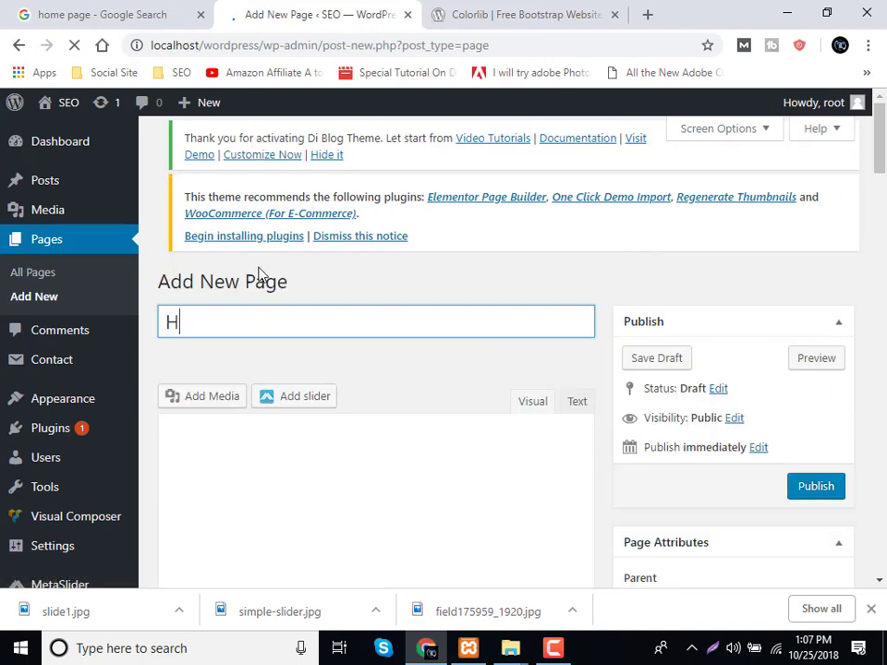
type("ome")
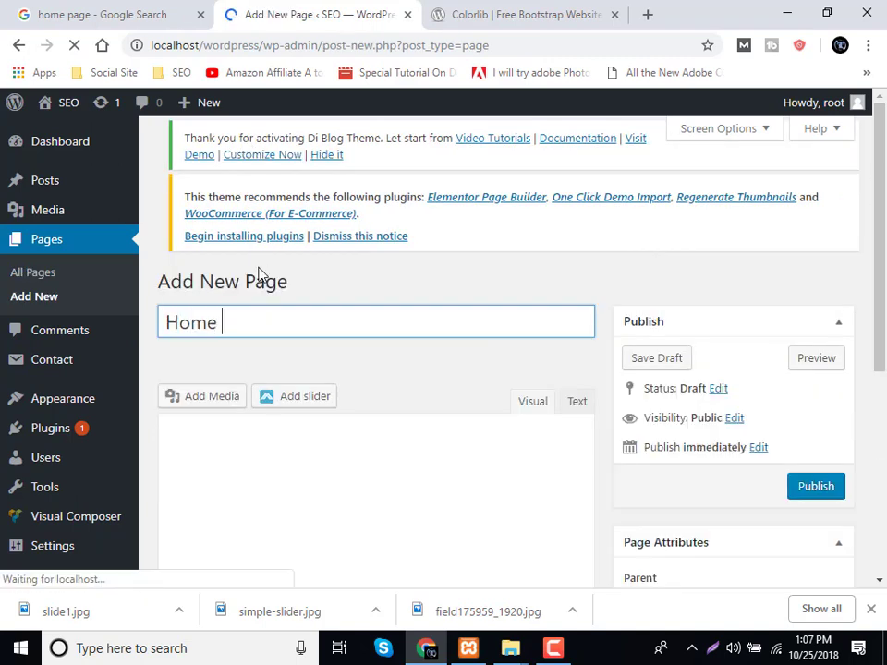
left_click(802, 492)
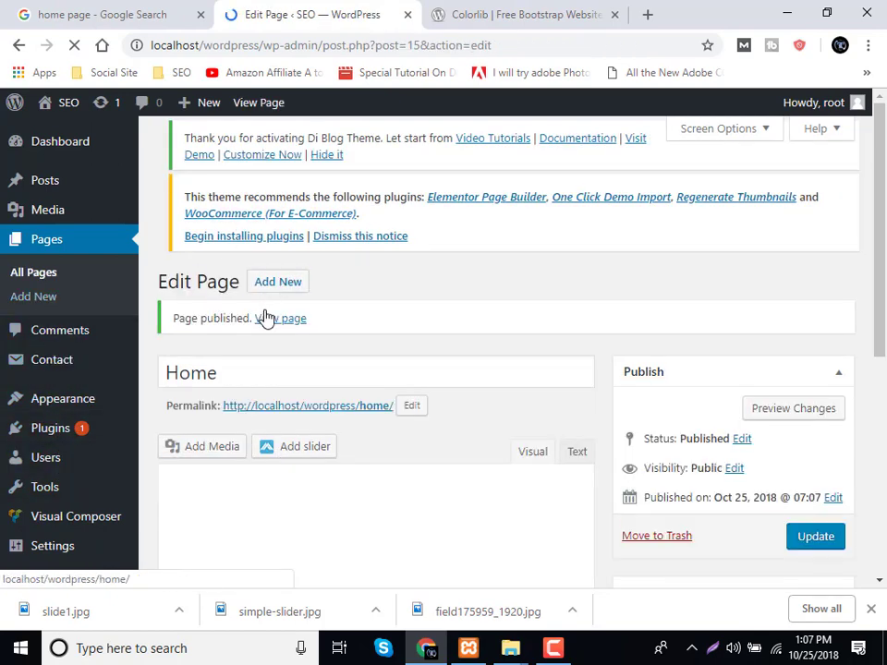
Open two more new-page forms in separate tabs, then title the first page About us and publish it.
middle_click(271, 287)
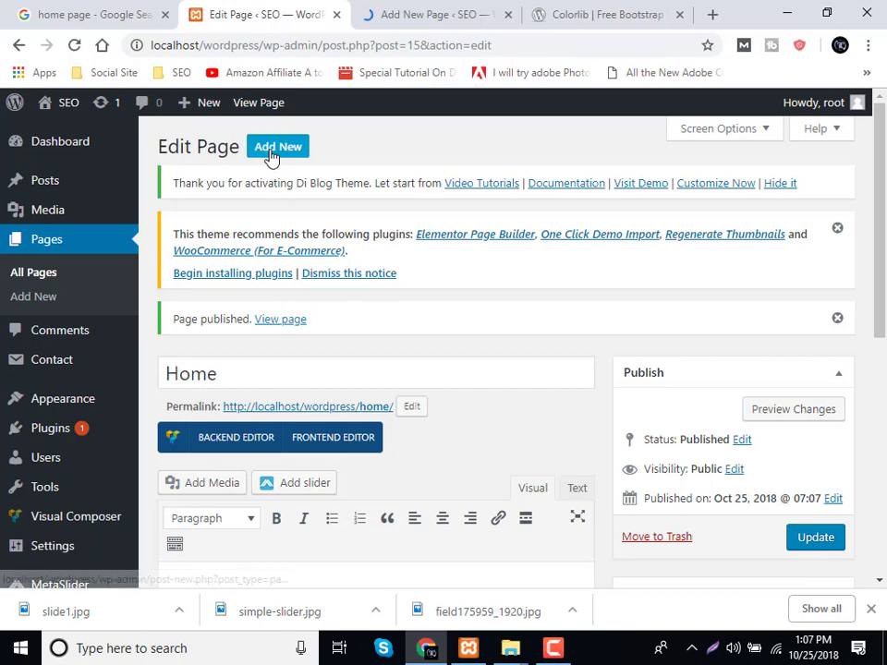
middle_click(271, 157)
left_click(328, 12)
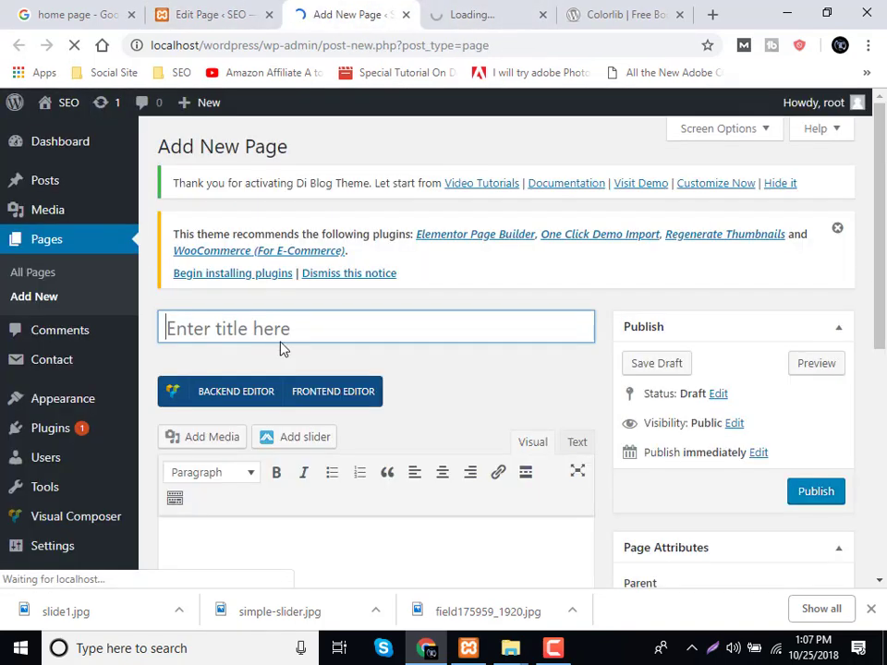
type("About us")
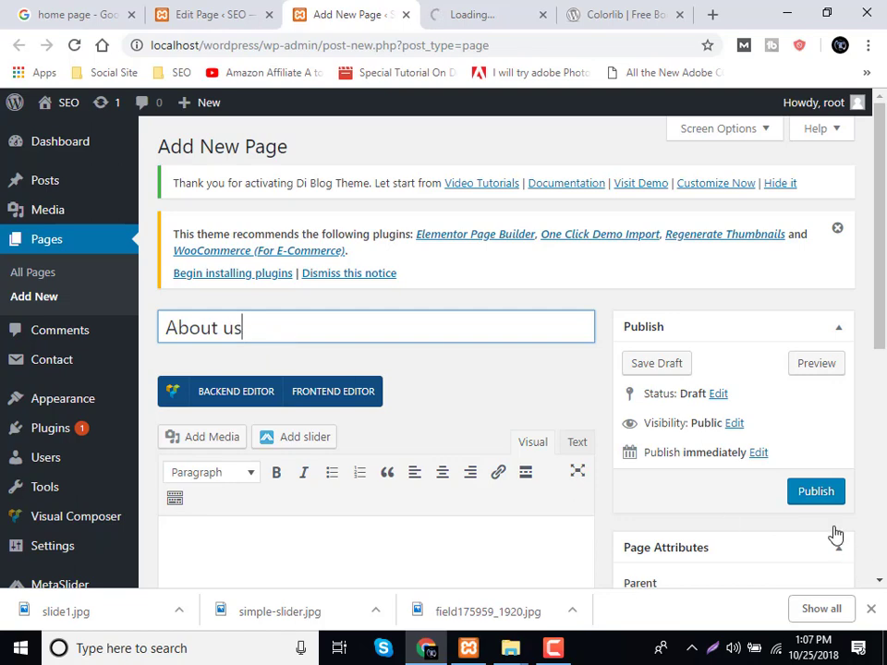
key("Return")
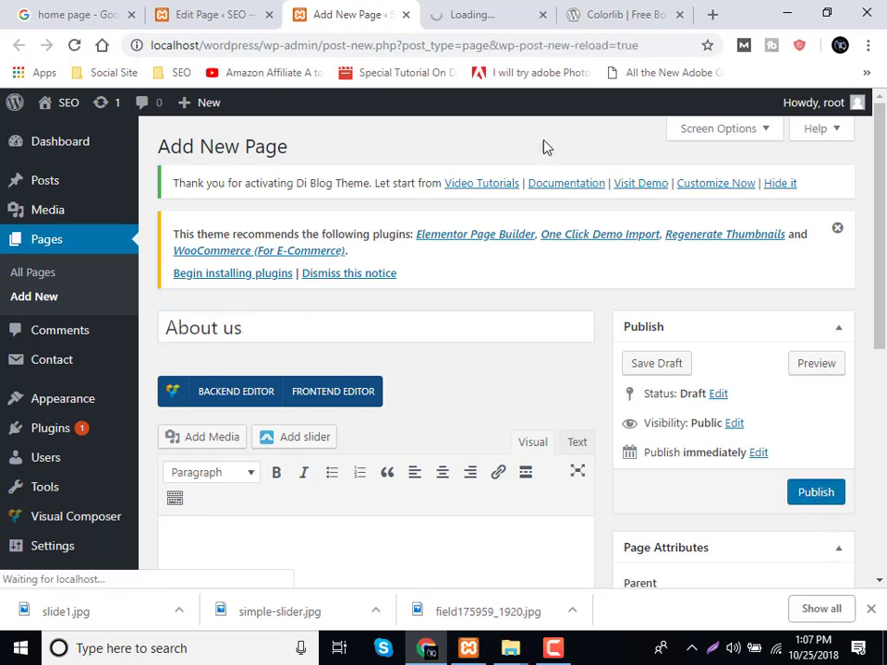
Switch back to the Home page's edit screen.
left_click(458, 12)
left_click(79, 16)
left_click(217, 14)
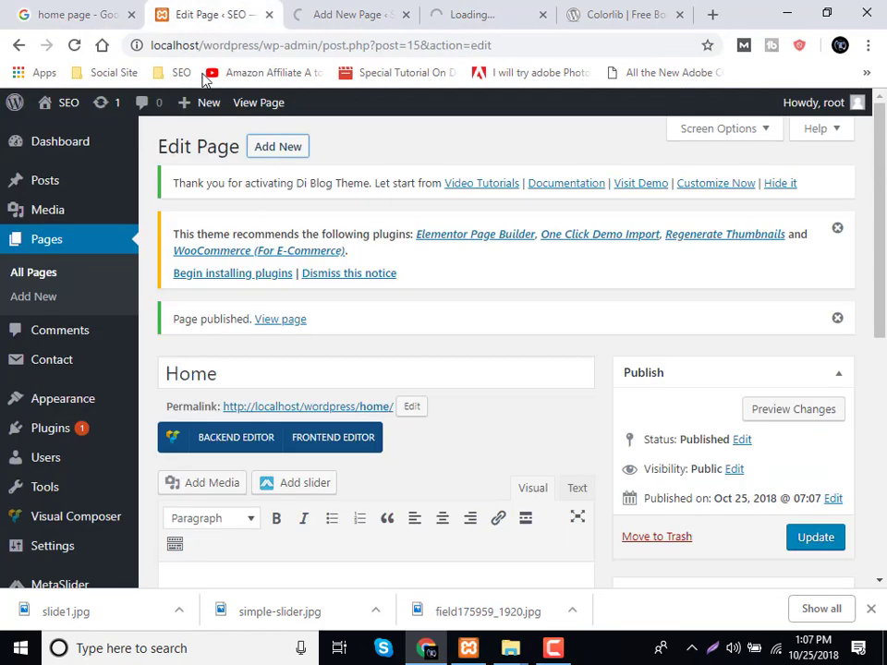
Open the Contact Form 7 forms list in a separate tab and copy Contact form 1's shortcode.
middle_click(59, 361)
left_click(507, 14)
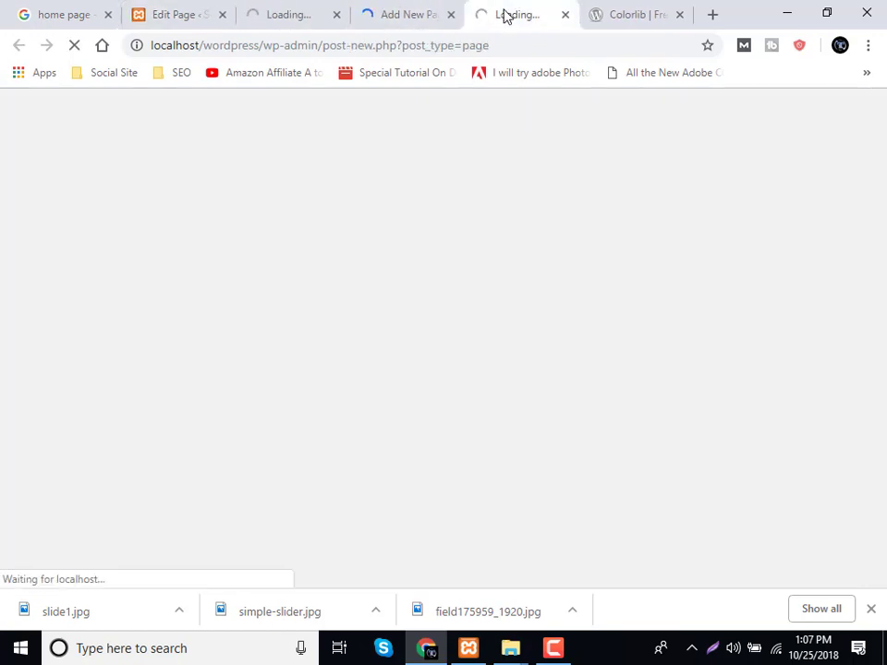
left_click(301, 7)
left_click(490, 14)
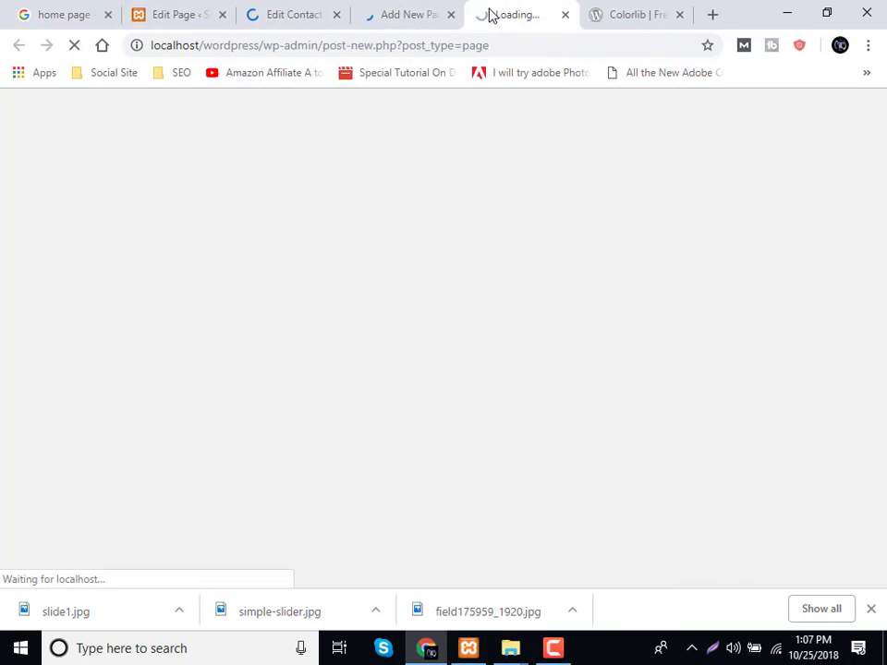
left_click(263, 14)
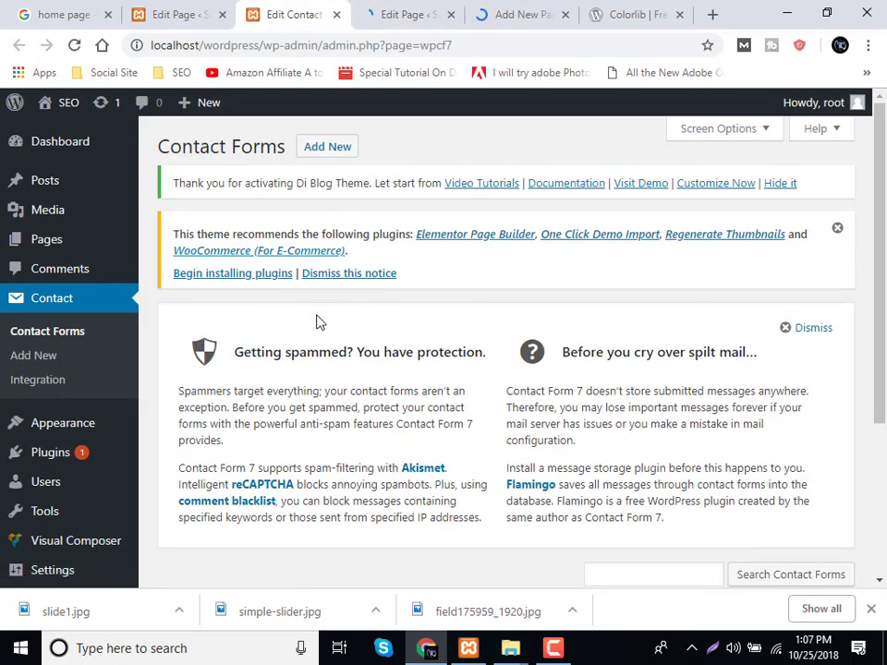
scroll(316, 351, "down", 3)
left_click(500, 435)
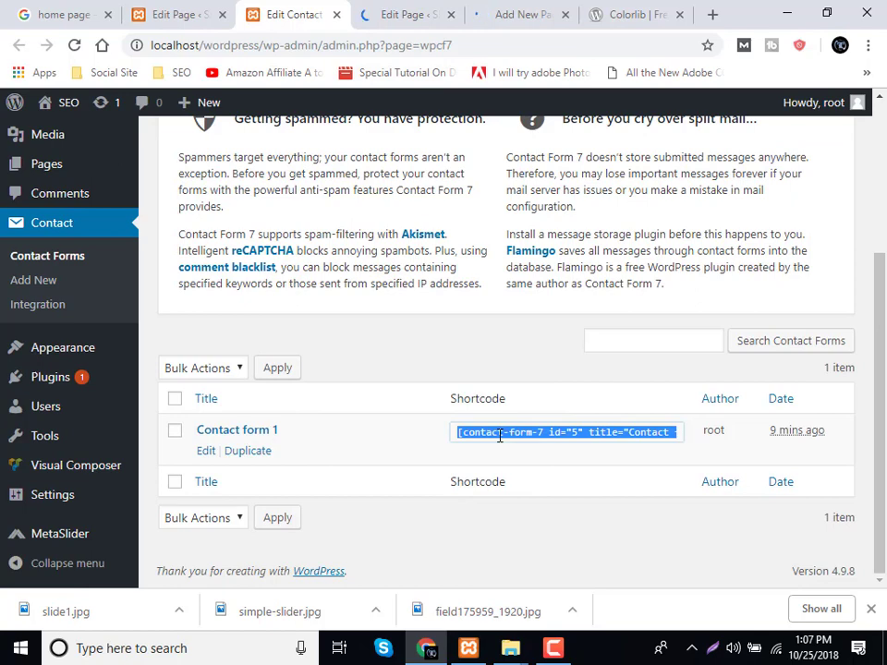
Close the About us page's edit tab and return to the blank new-page form.
left_click(523, 16)
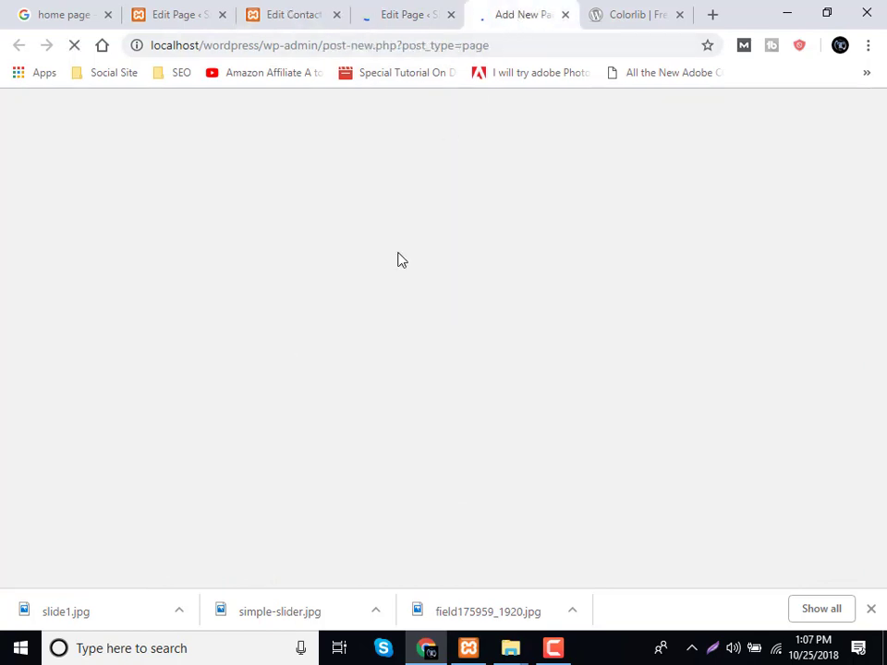
left_click(366, 11)
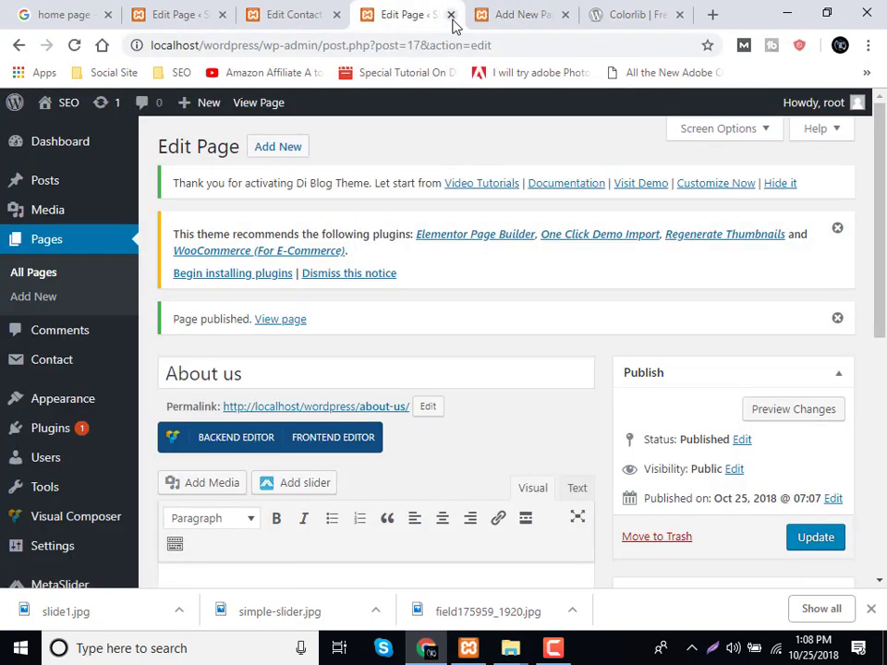
left_click(451, 15)
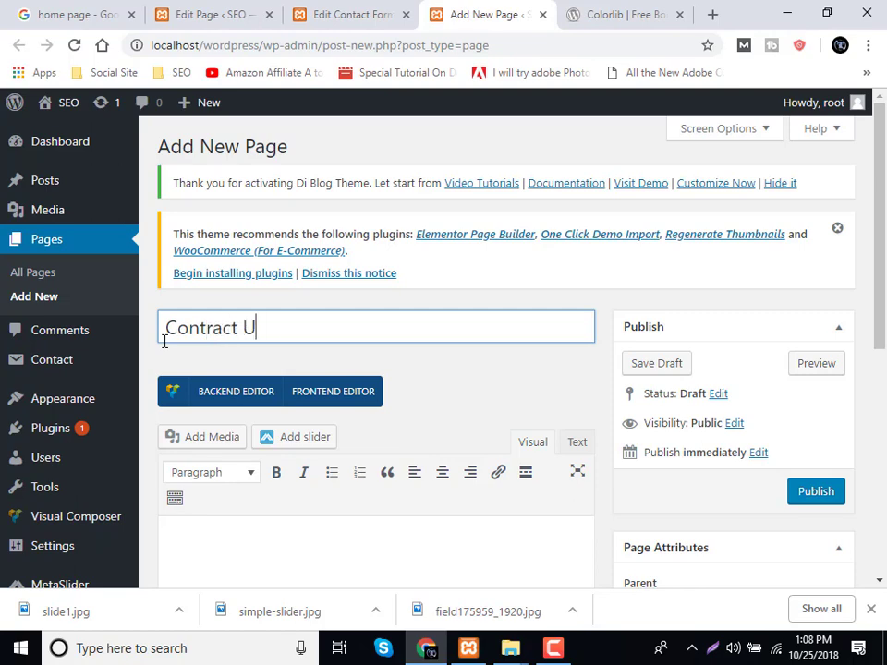
Title the new page Contract US, insert the shortcode [contact-form-7 id="5" title="Contact form 1"] as its content, and publish it.
key("Tab")
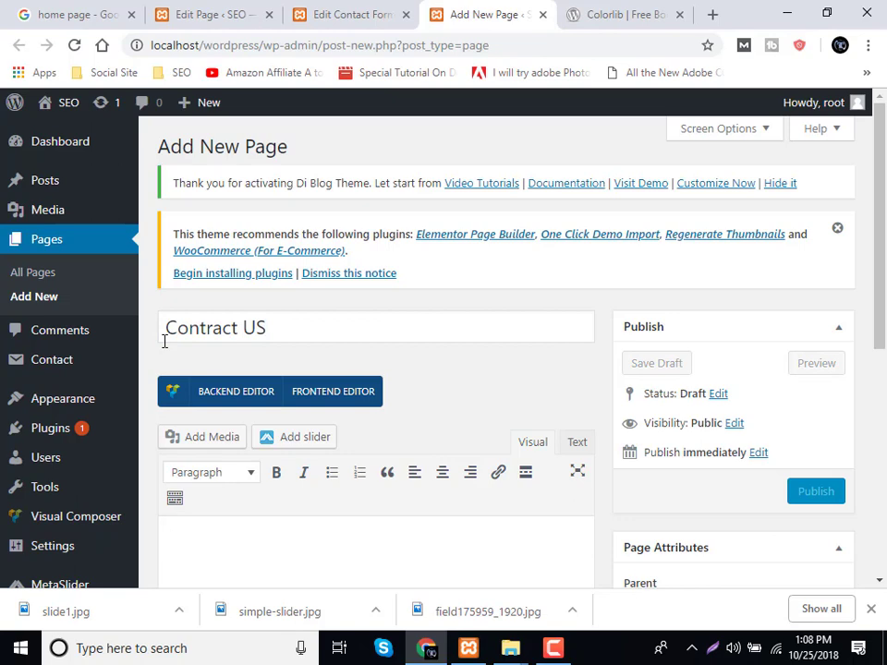
type("[contact-form-7 id=\"5\" title=\"Contact form 1\"]")
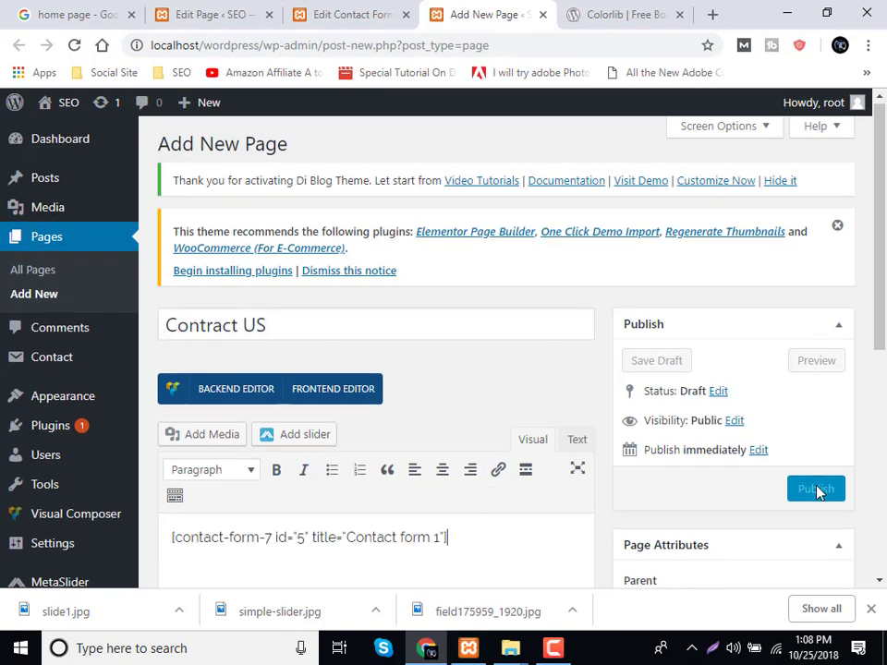
scroll(389, 445, "down", 5)
scroll(451, 316, "up", 5)
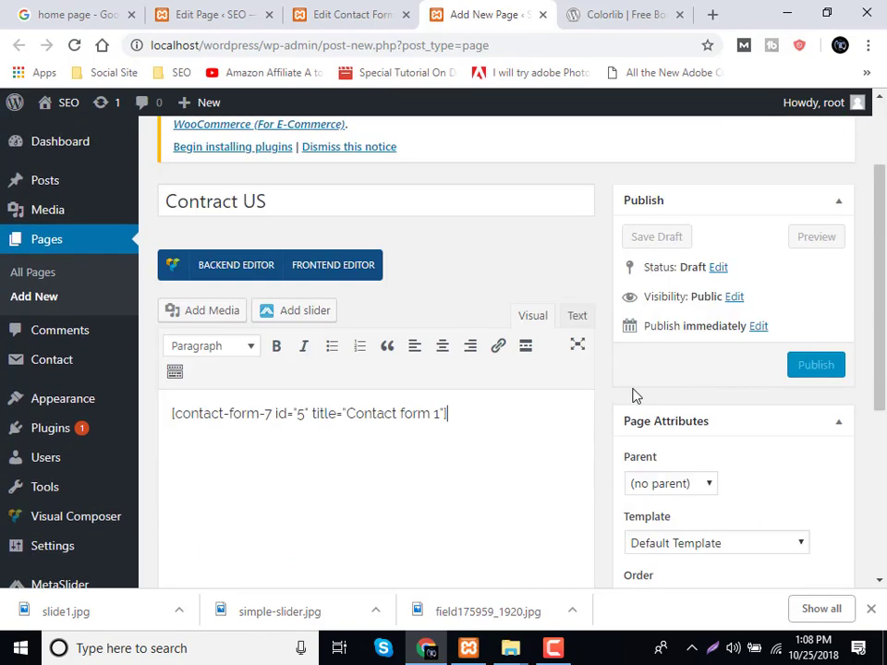
scroll(549, 519, "down", 2)
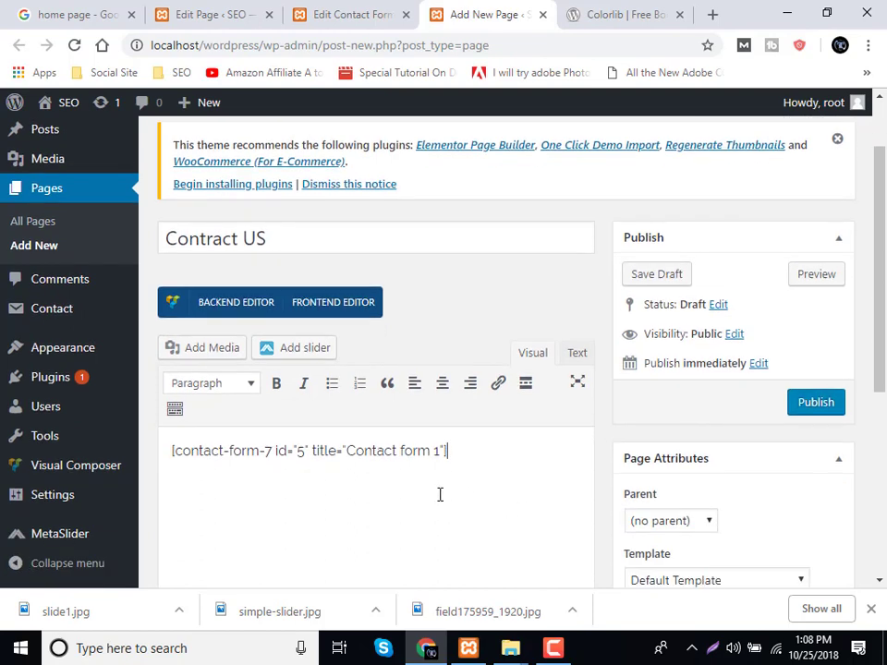
scroll(440, 496, "up", 2)
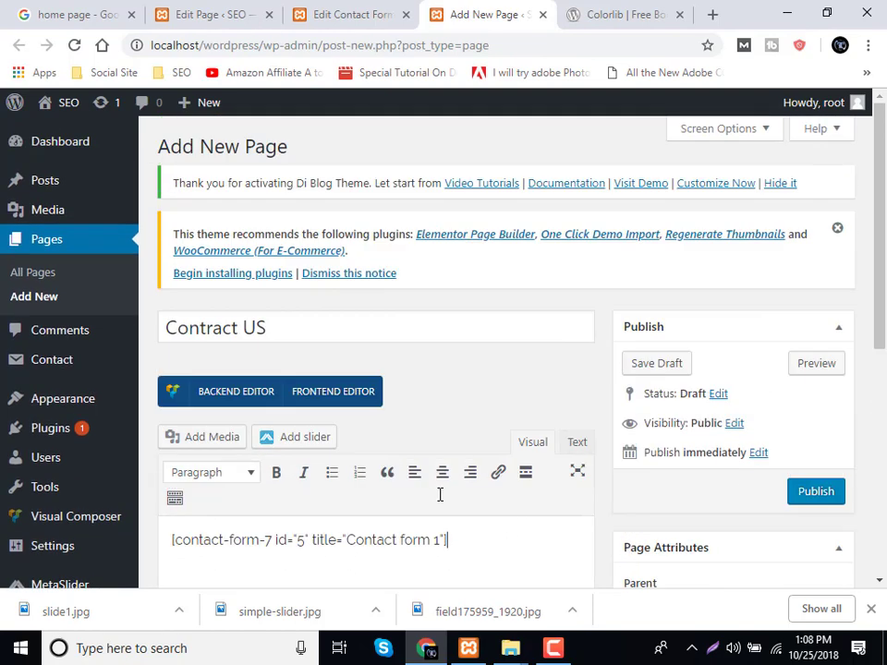
left_click(792, 492)
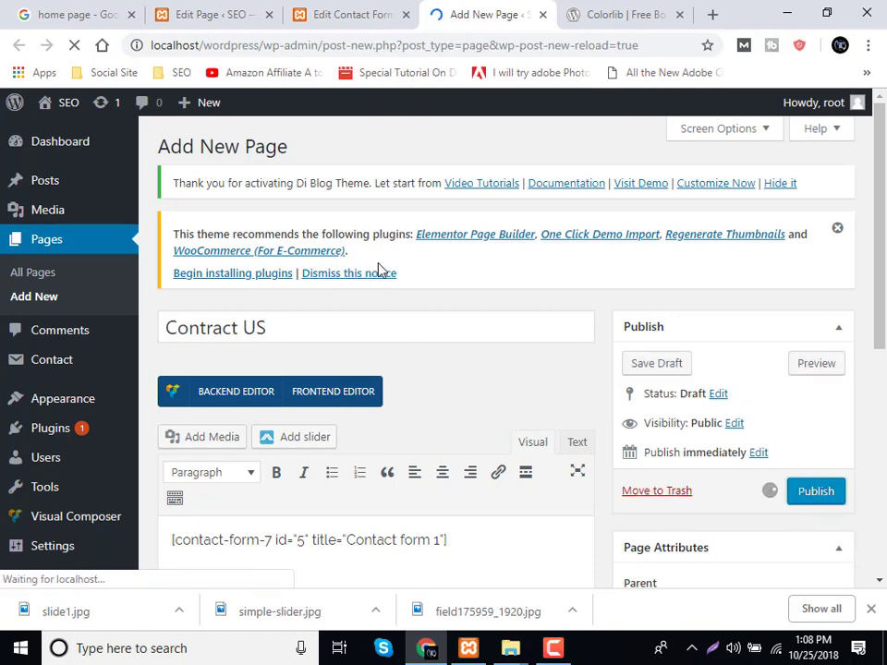
Open the site's menu management in a separate tab and create a menu named Main Menu.
mouse_move(13, 404)
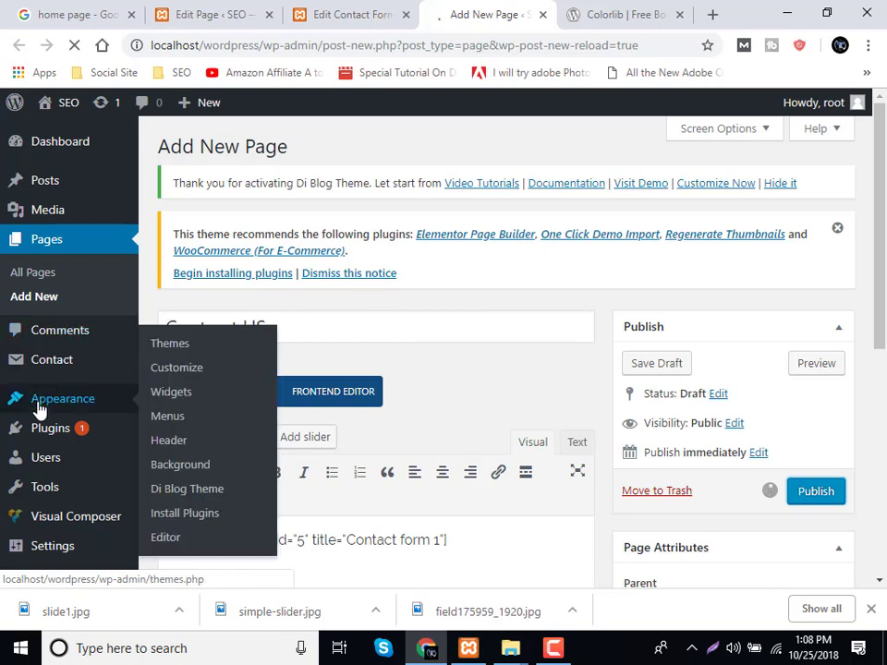
middle_click(171, 419)
left_click(545, 8)
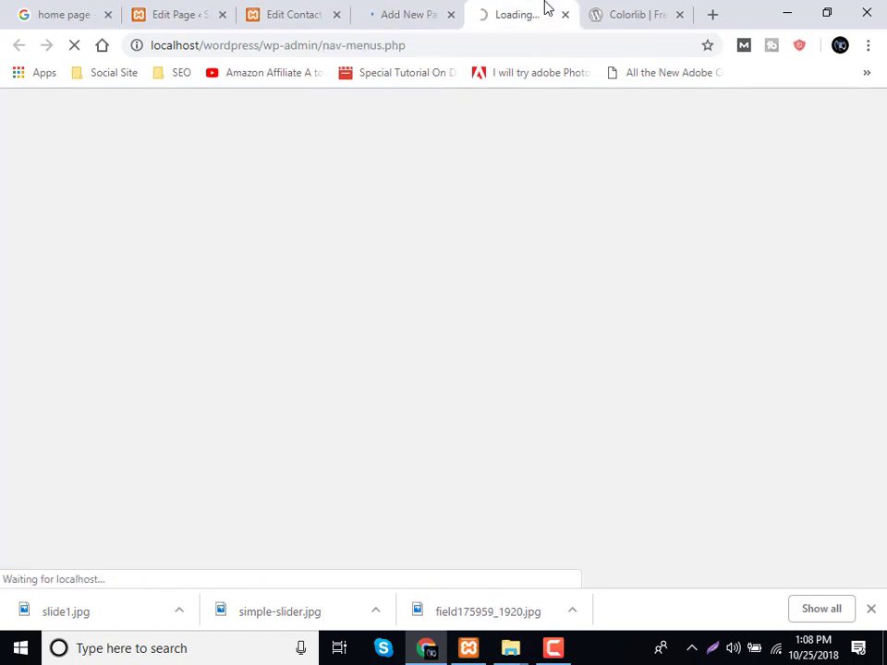
left_click(397, 13)
left_click(532, 10)
left_click(412, 9)
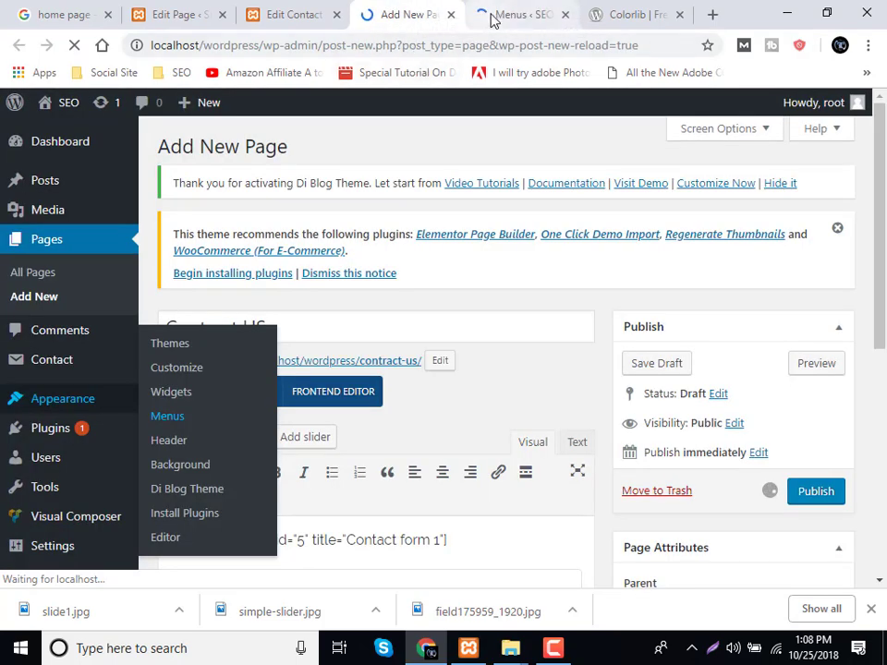
left_click(492, 16)
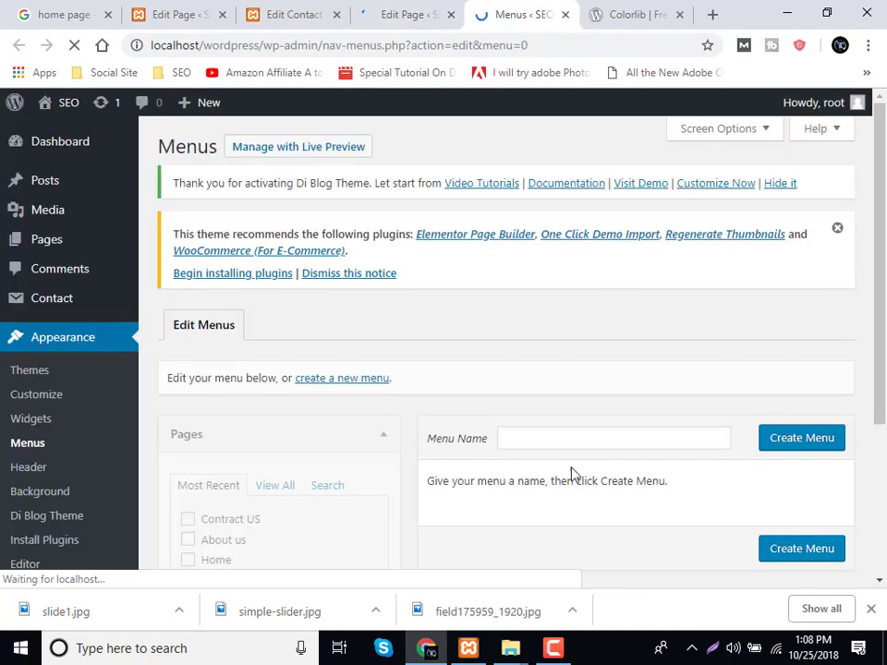
left_click(552, 436)
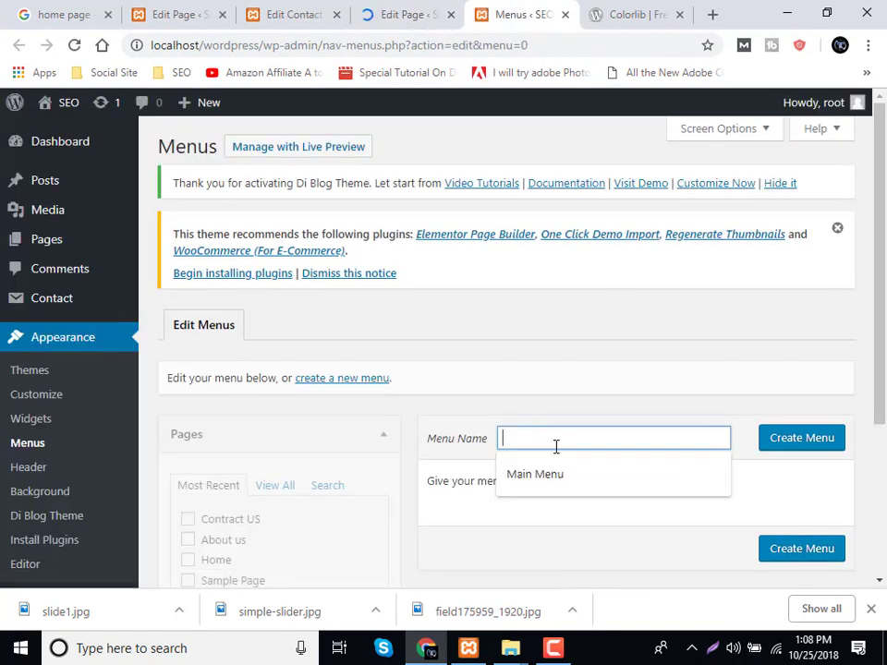
left_click(557, 475)
left_click(766, 448)
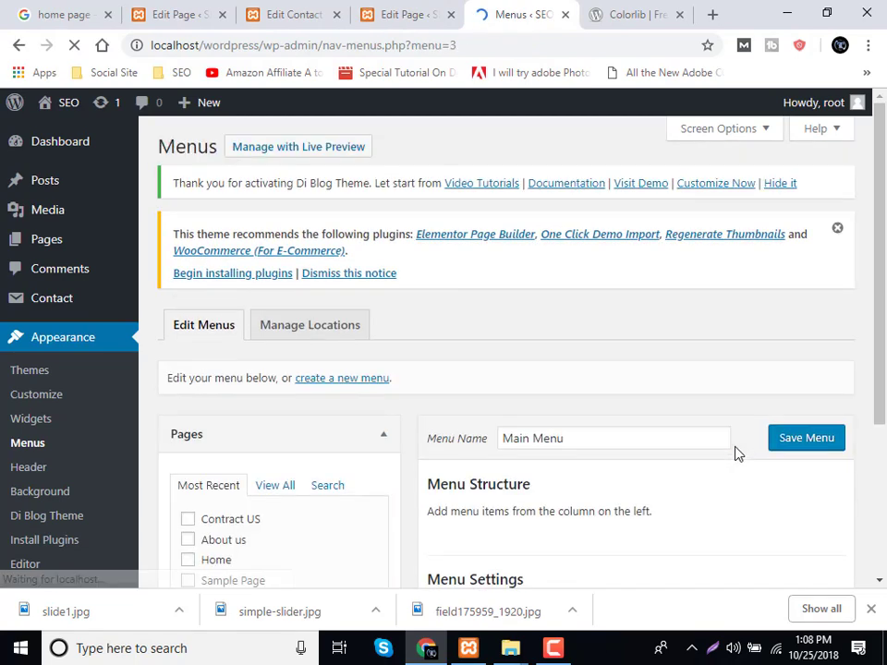
Add the Contract US, About us and Home pages to Main Menu.
scroll(189, 527, "down", 3)
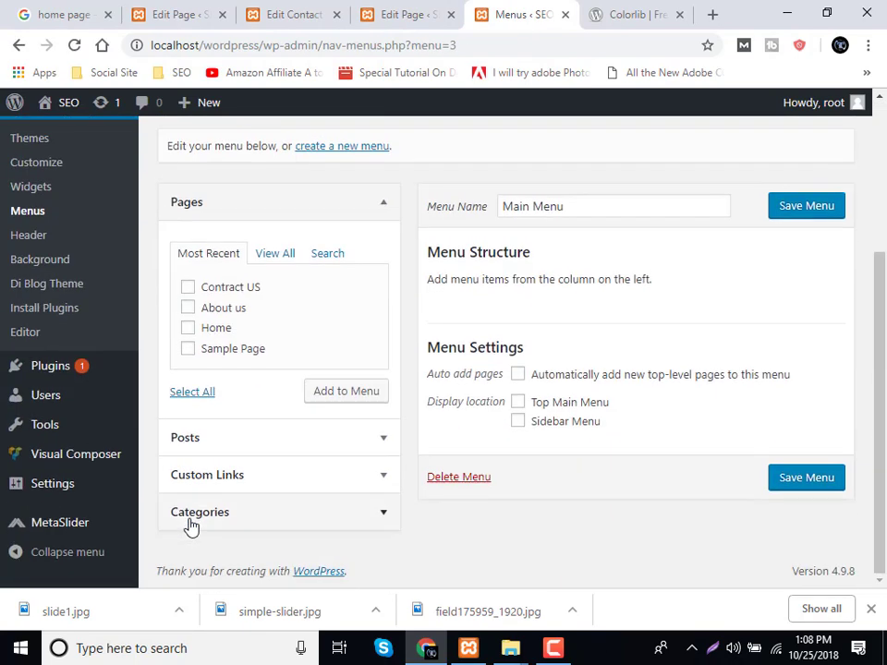
left_click(189, 290)
left_click(188, 308)
left_click(186, 329)
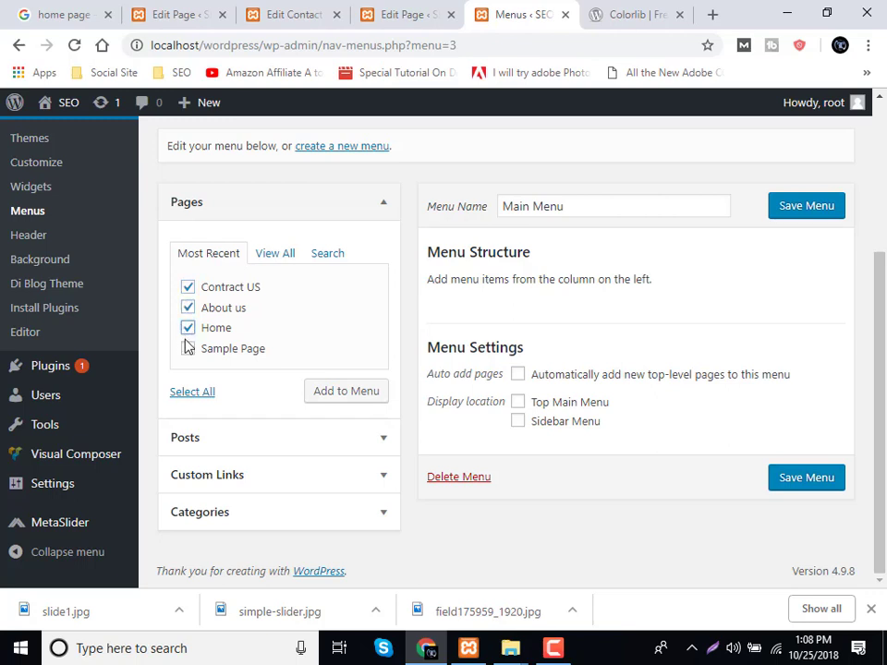
left_click(329, 392)
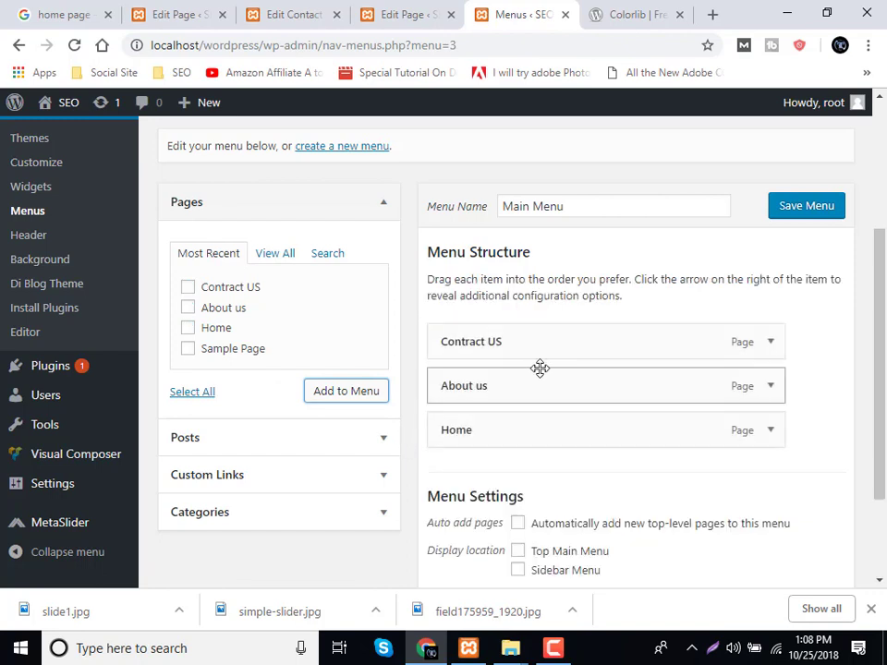
Reorder the Main Menu items to Home, About us, Contract US and save the menu.
left_click_drag(503, 428, 498, 342)
left_click_drag(503, 314, 501, 325)
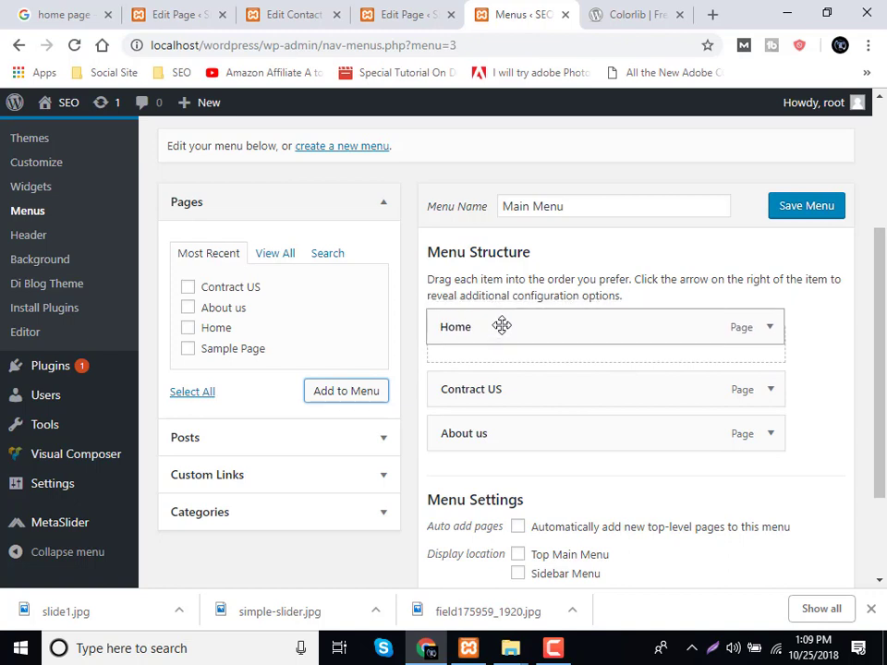
left_click_drag(494, 386, 489, 432)
left_click(792, 212)
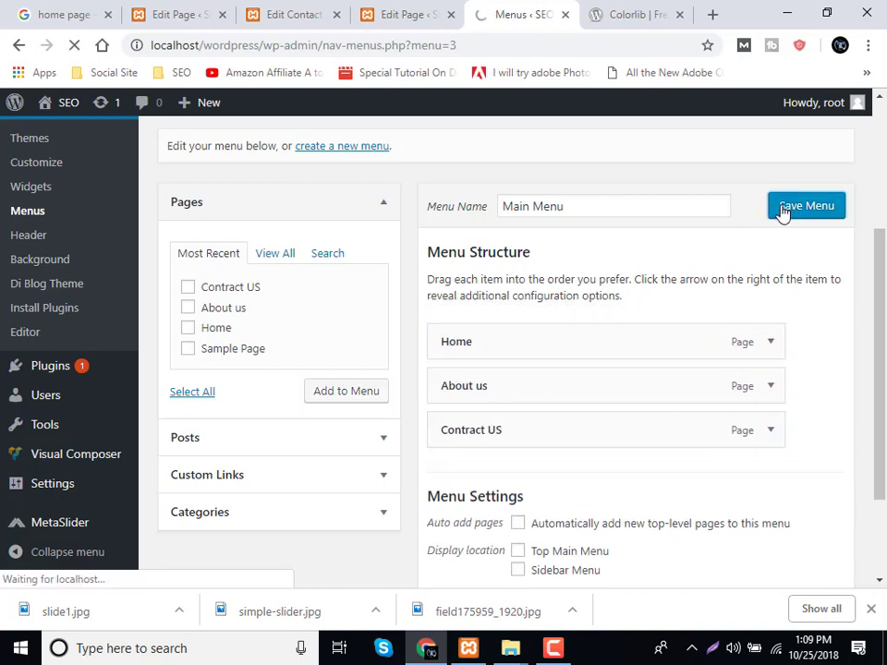
Return to the Home page's edit screen and open it in the Visual Composer frontend editor.
left_click(300, 15)
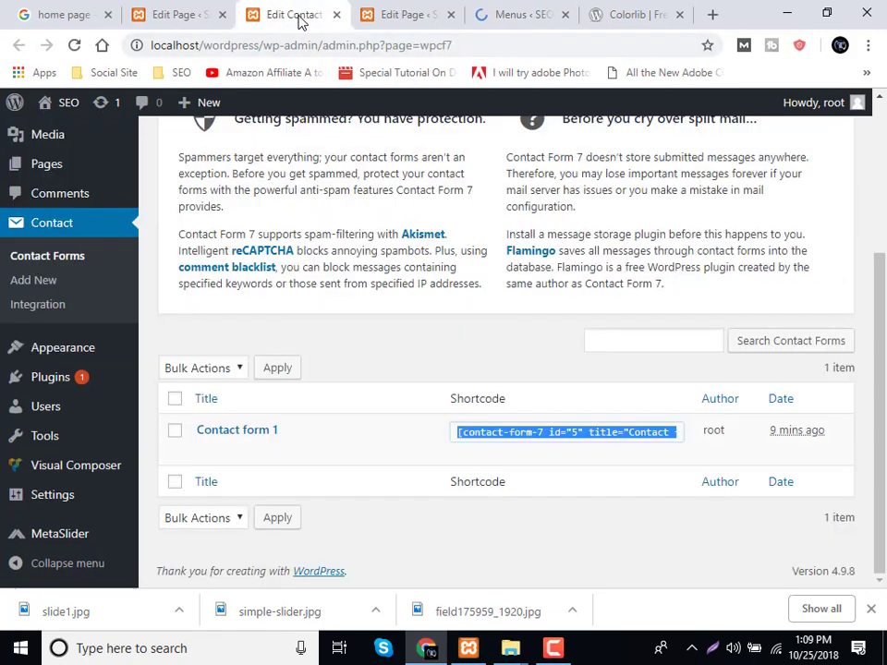
left_click(183, 18)
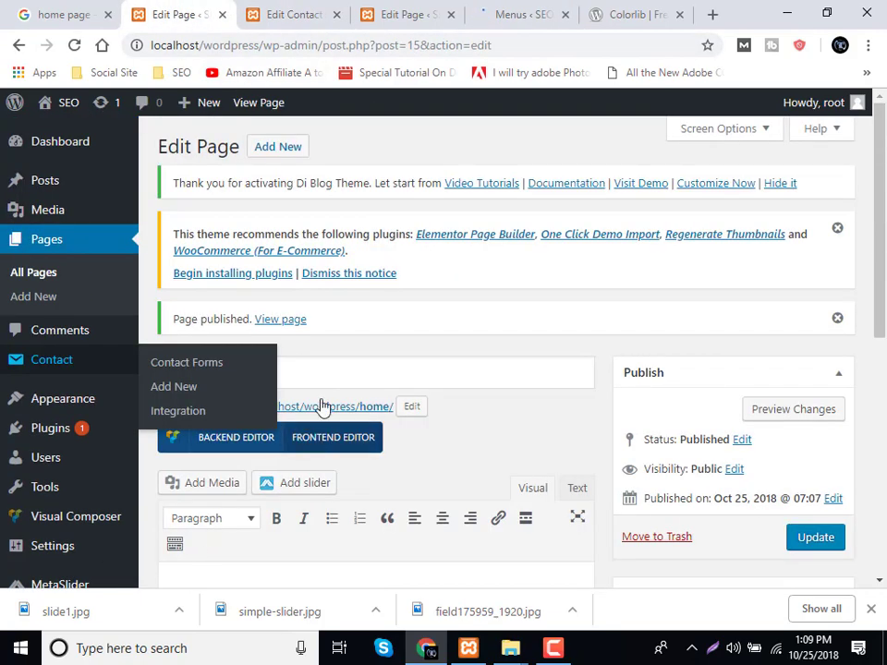
scroll(310, 431, "down", 2)
scroll(310, 424, "up", 2)
scroll(312, 430, "down", 3)
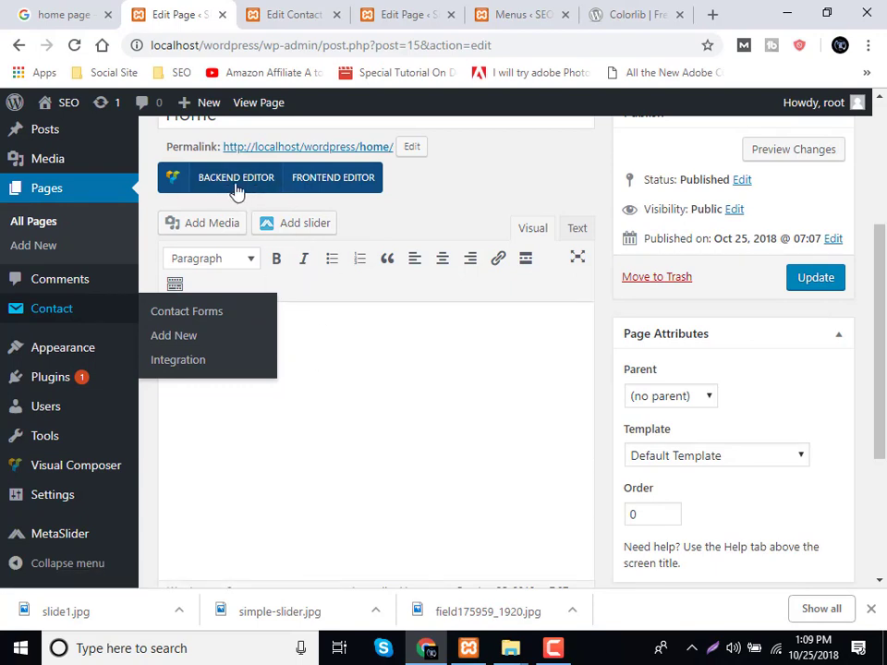
left_click(327, 189)
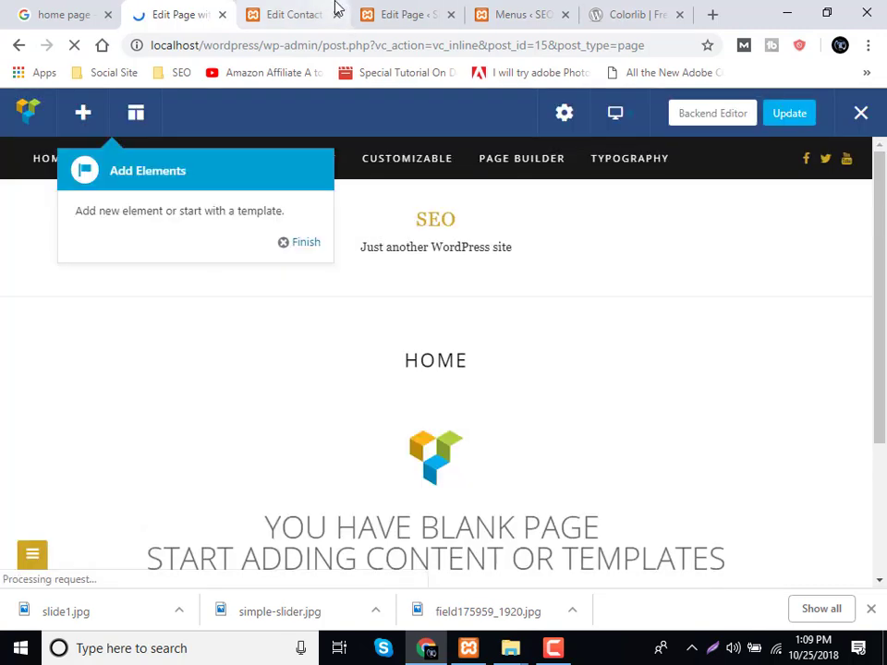
Dismiss the Add Elements hint and add a Row element to the blank Home page.
scroll(318, 268, "down", 1)
left_click(305, 243)
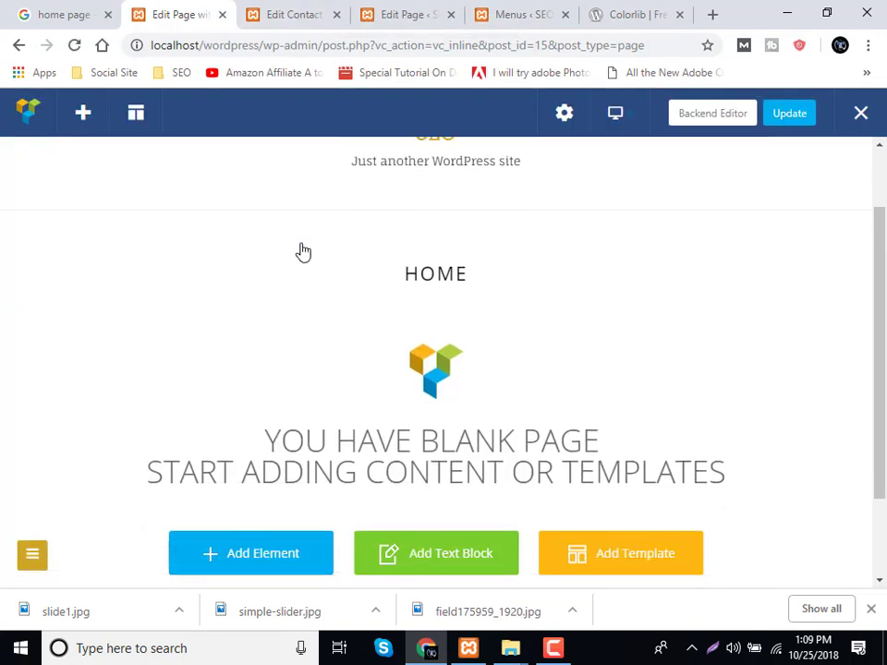
scroll(379, 433, "up", 1)
scroll(380, 432, "down", 2)
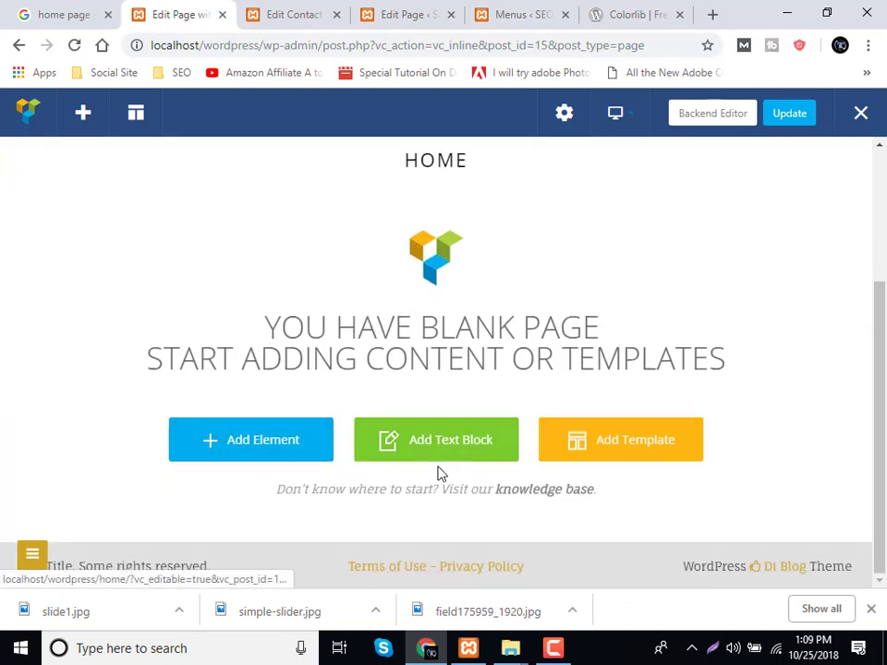
left_click(248, 453)
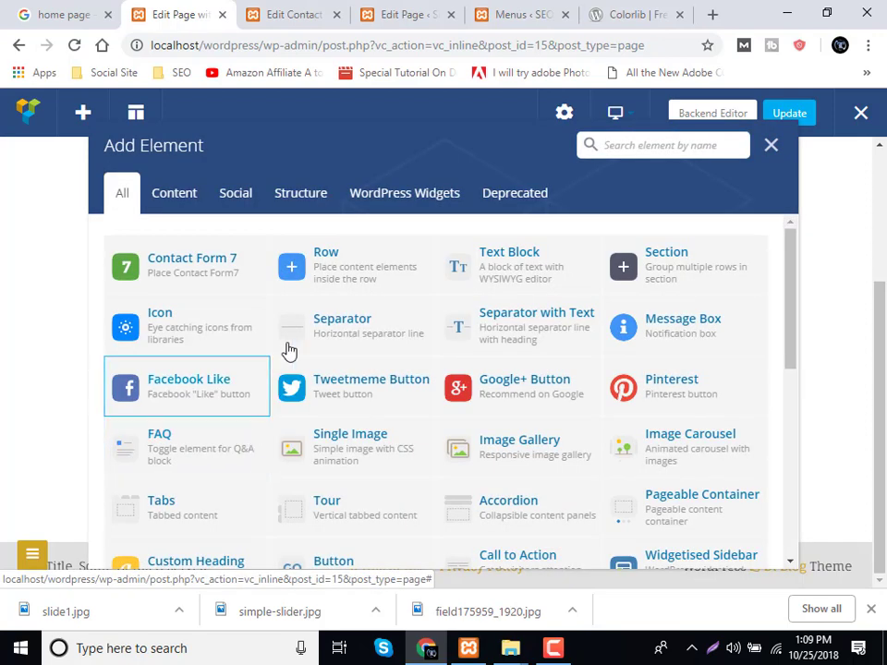
left_click(344, 284)
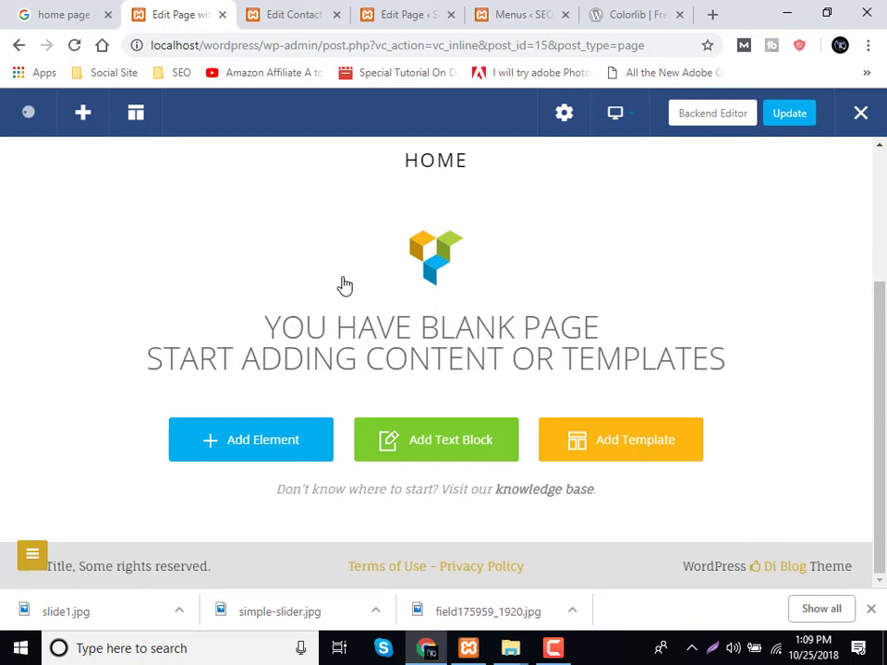
Close the Contact Forms tab, load MetaSlider in the Contract US page's tab, and switch to the Menus tab.
left_click(308, 11)
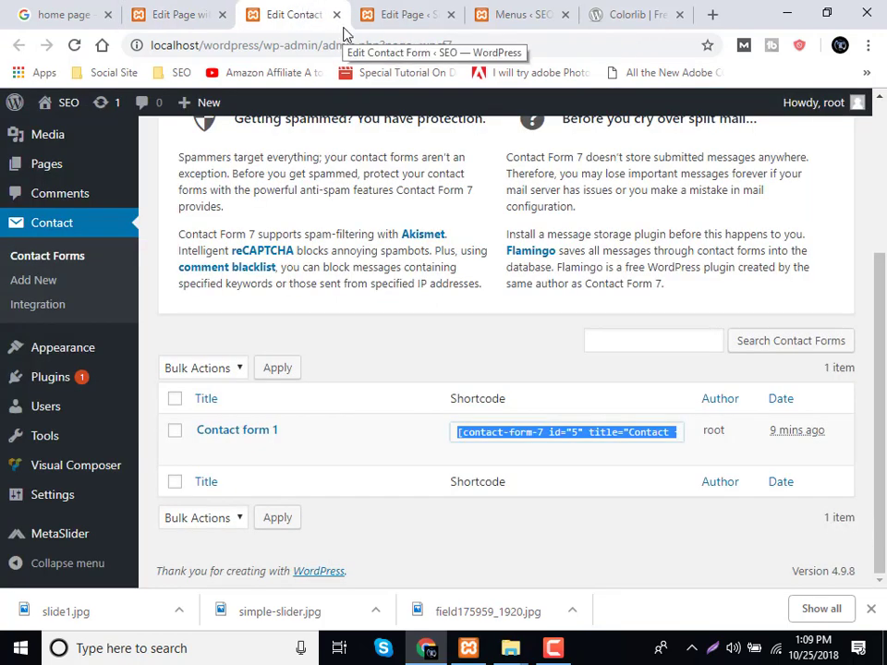
left_click(337, 16)
scroll(4, 554, "down", 5)
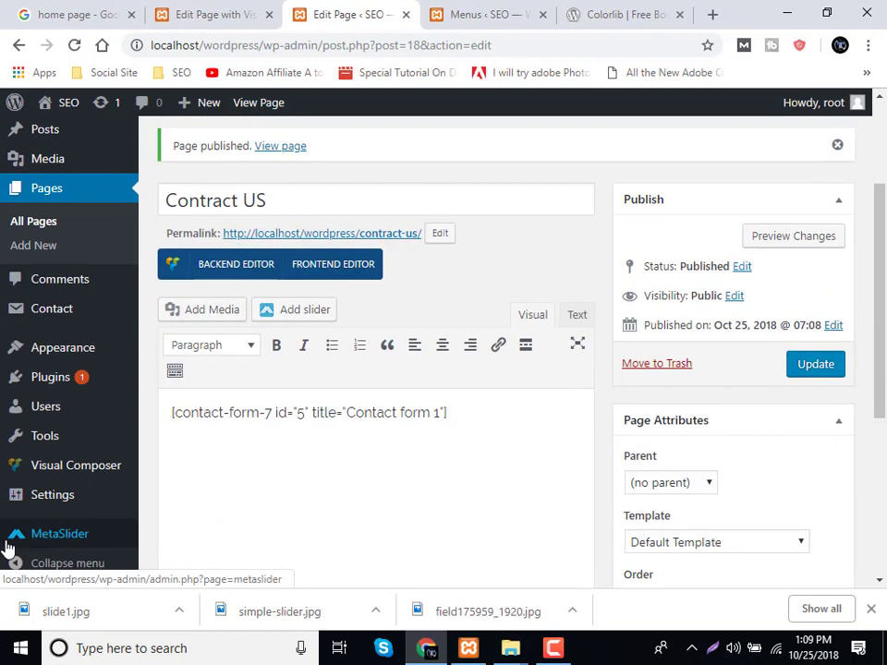
left_click(9, 544)
left_click(462, 13)
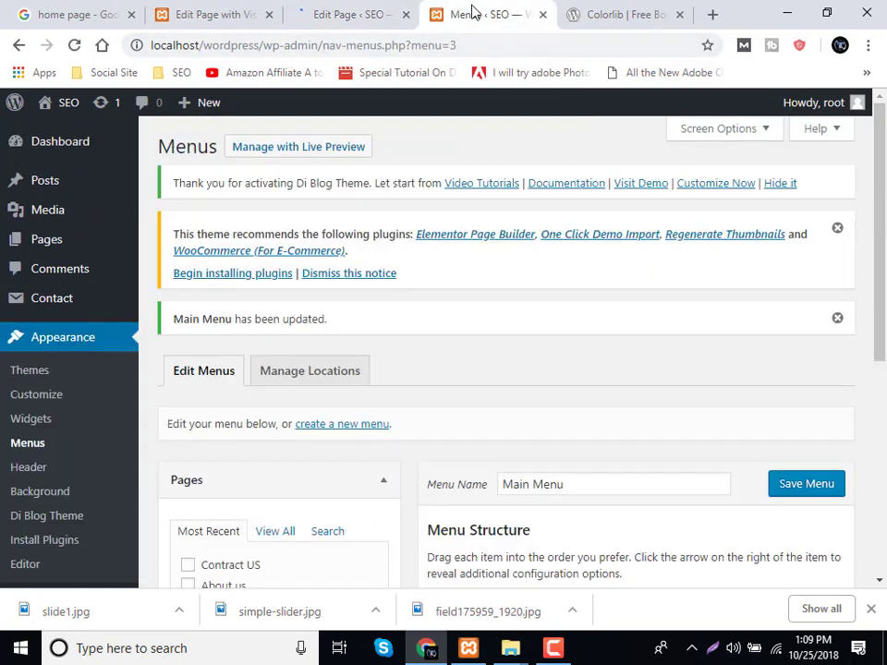
Set the Home page row's stretch to "Stretch row and content (no paddings)" with the hint dismissed, and clone the row.
left_click(213, 13)
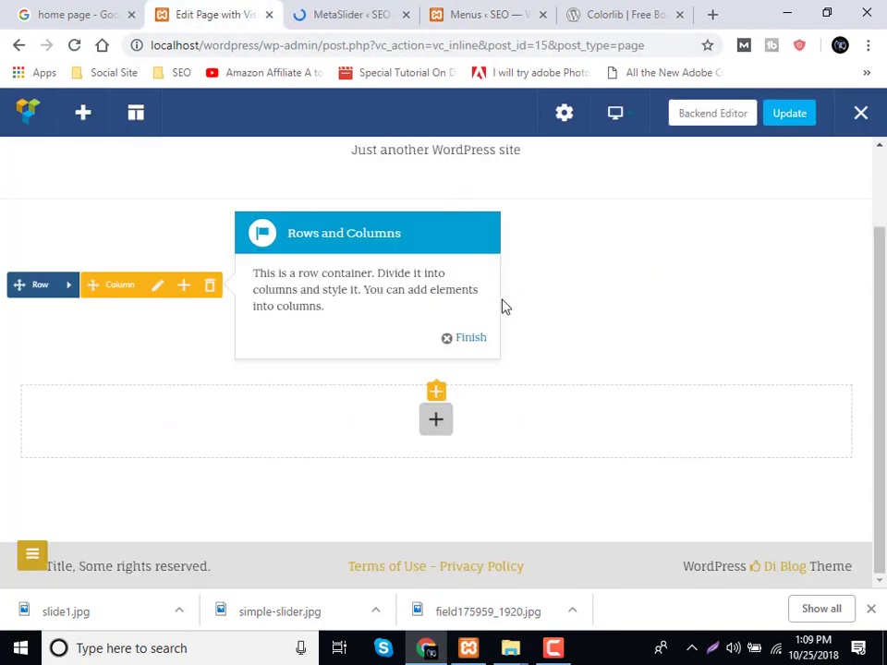
left_click(456, 338)
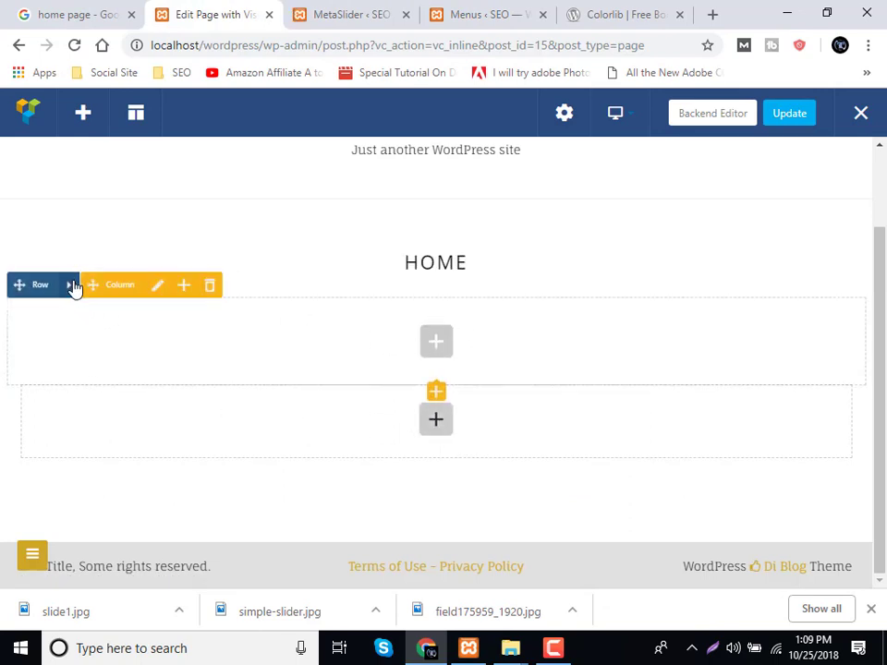
mouse_move(73, 289)
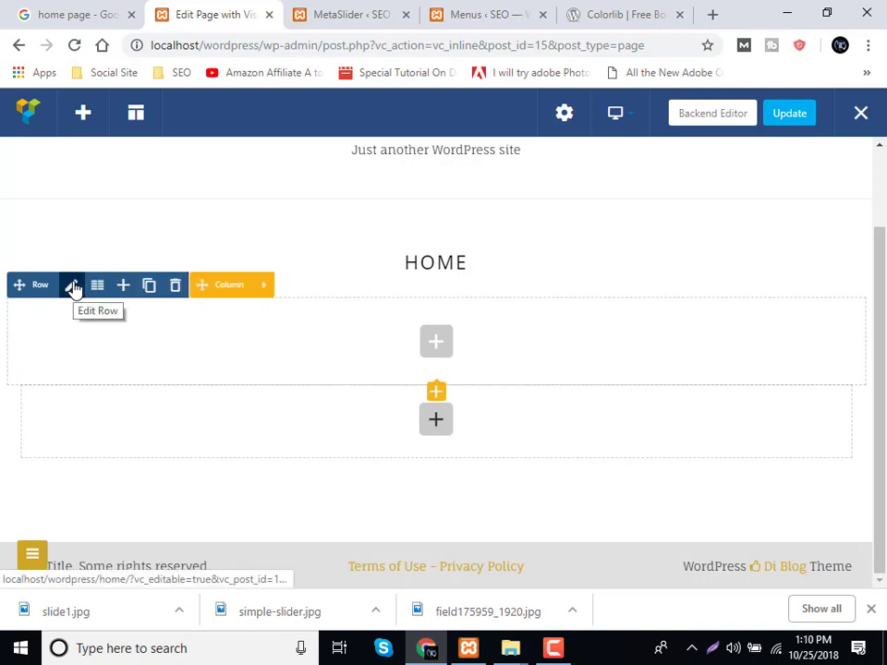
left_click(73, 290)
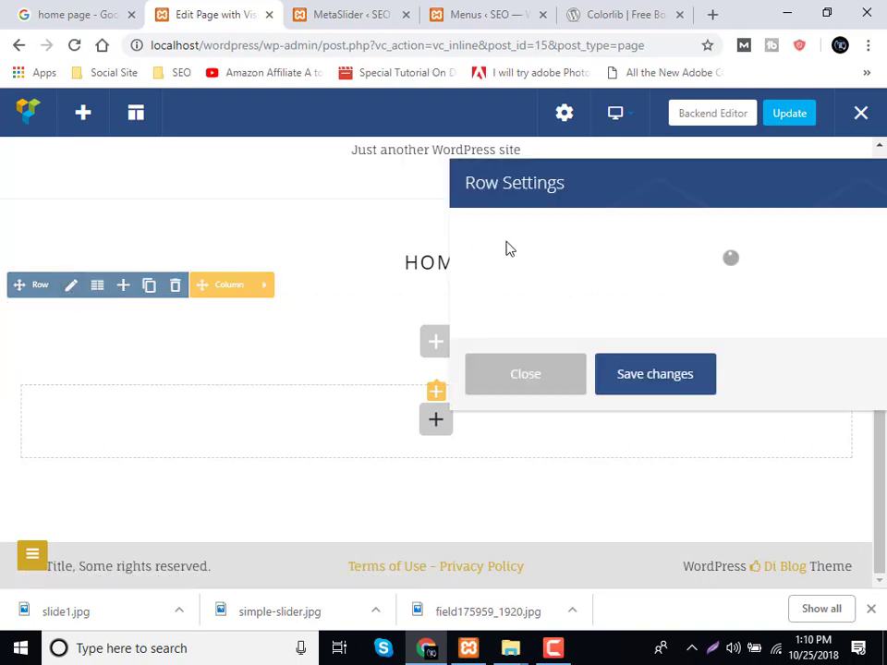
left_click(520, 308)
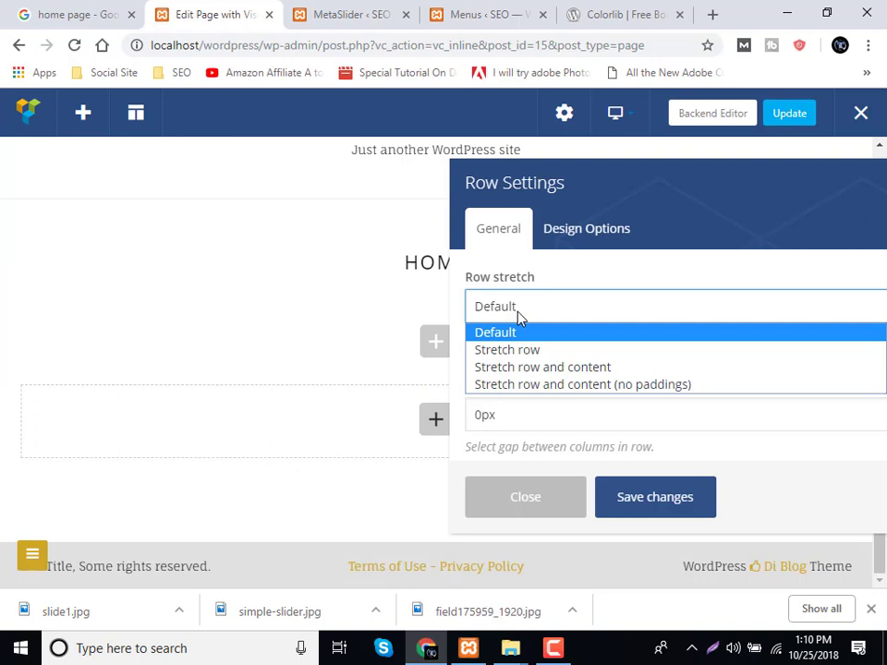
left_click(520, 369)
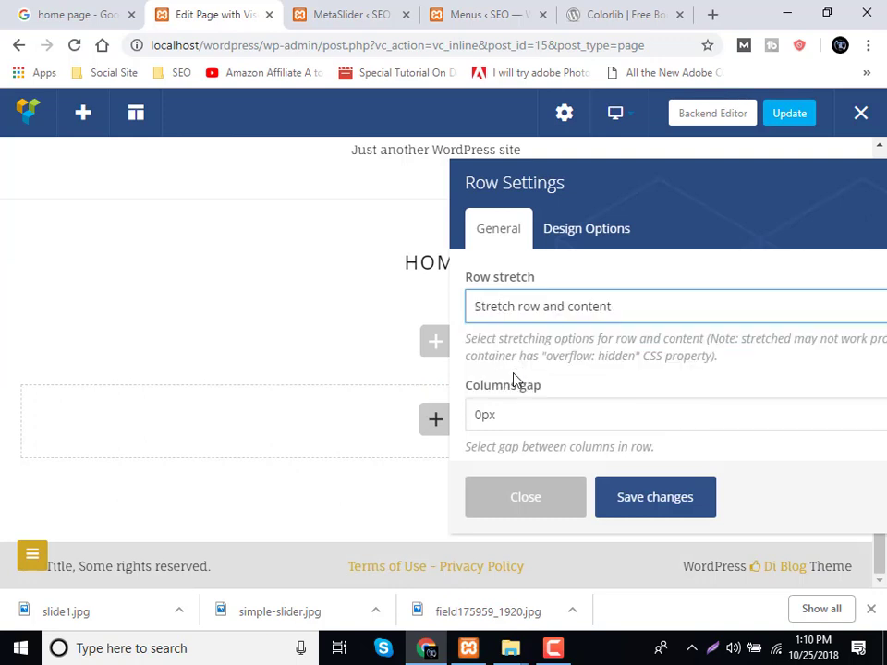
left_click(494, 315)
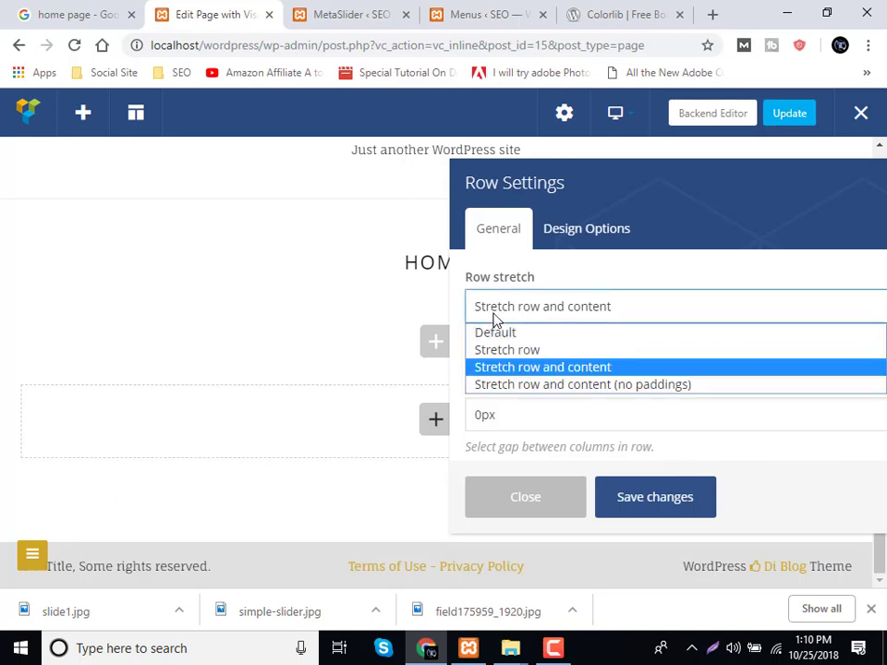
left_click(509, 388)
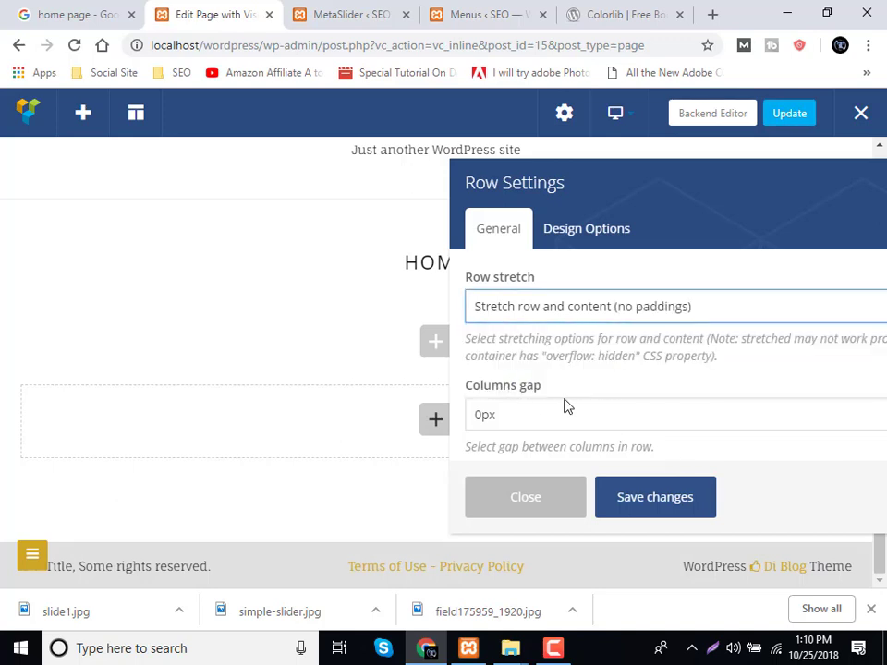
left_click(609, 490)
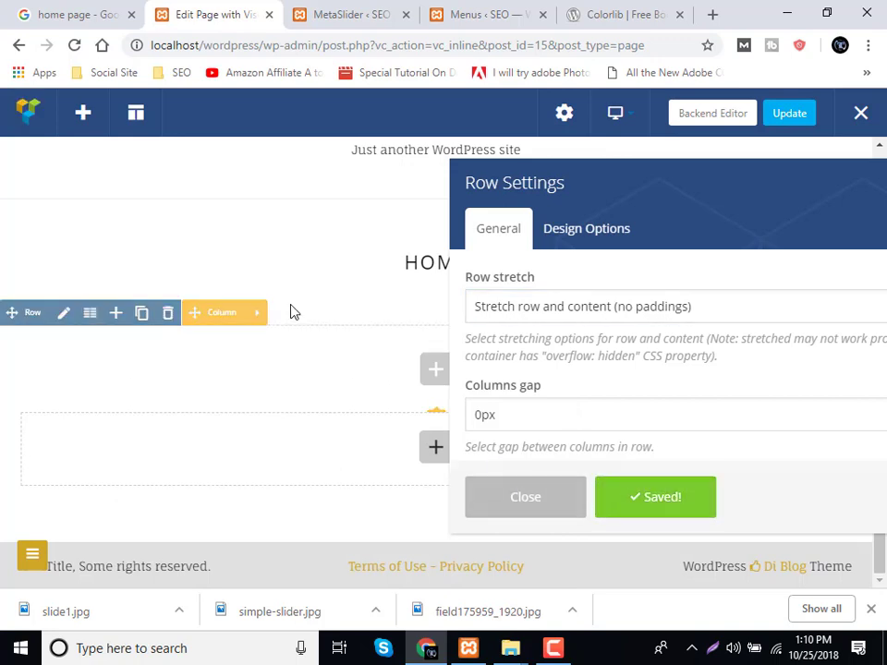
left_click(142, 315)
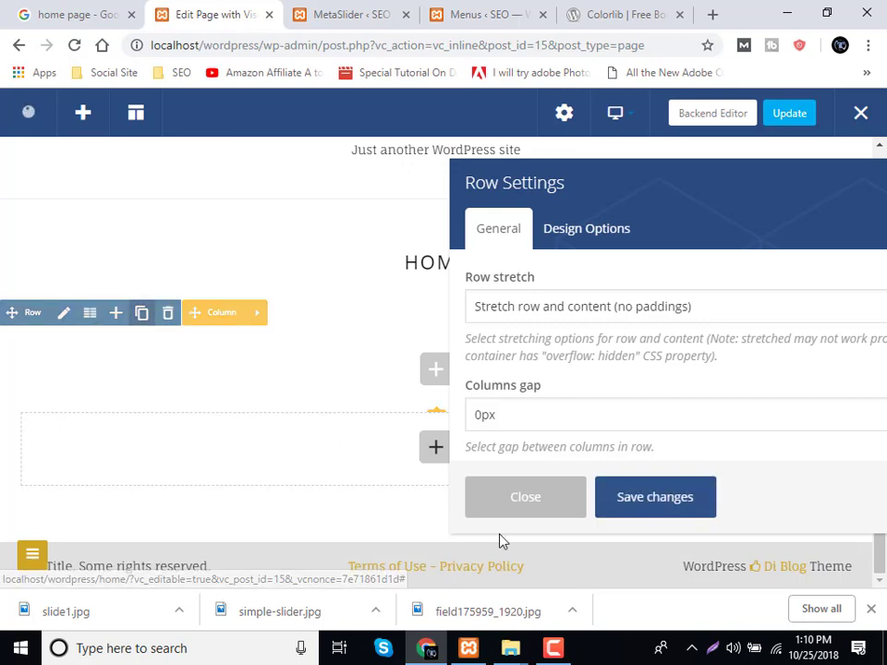
left_click(511, 504)
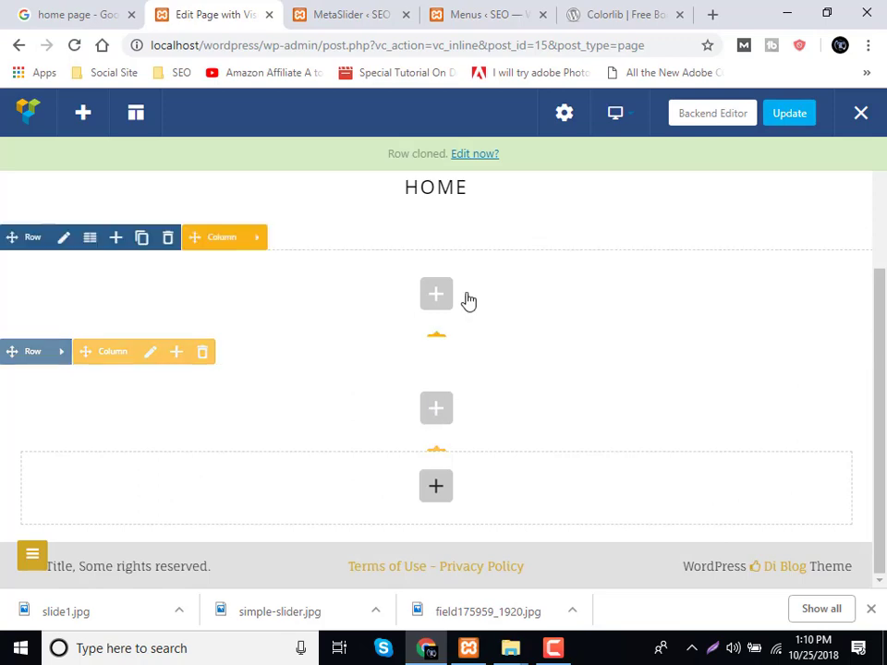
Check the Colorlib Adventure2 demo, then copy the [metaslider id="6"] shortcode and return to the Home page's frontend editor.
left_click(582, 13)
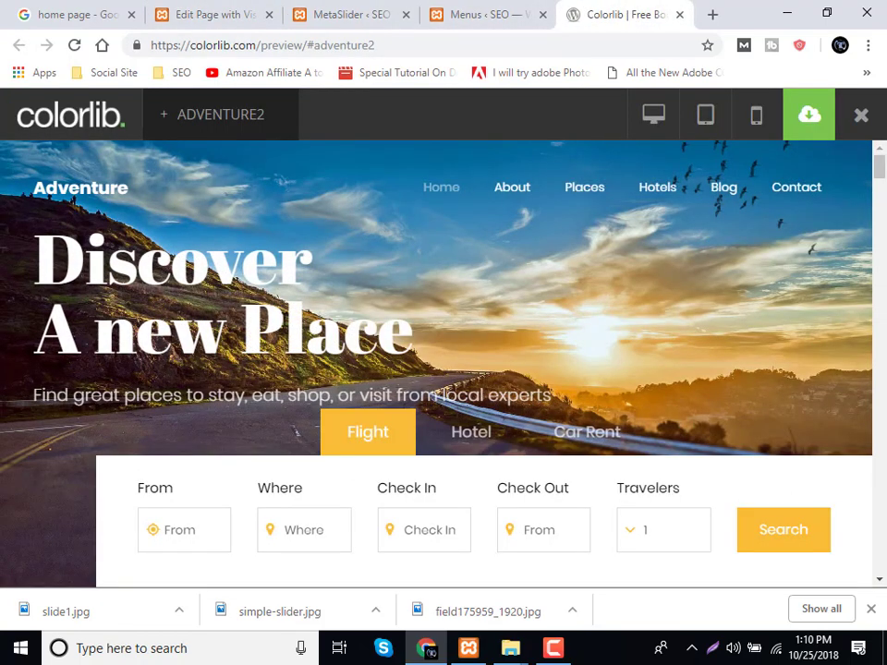
scroll(287, 323, "down", 3)
scroll(78, 176, "up", 3)
left_click(506, 7)
left_click(381, 11)
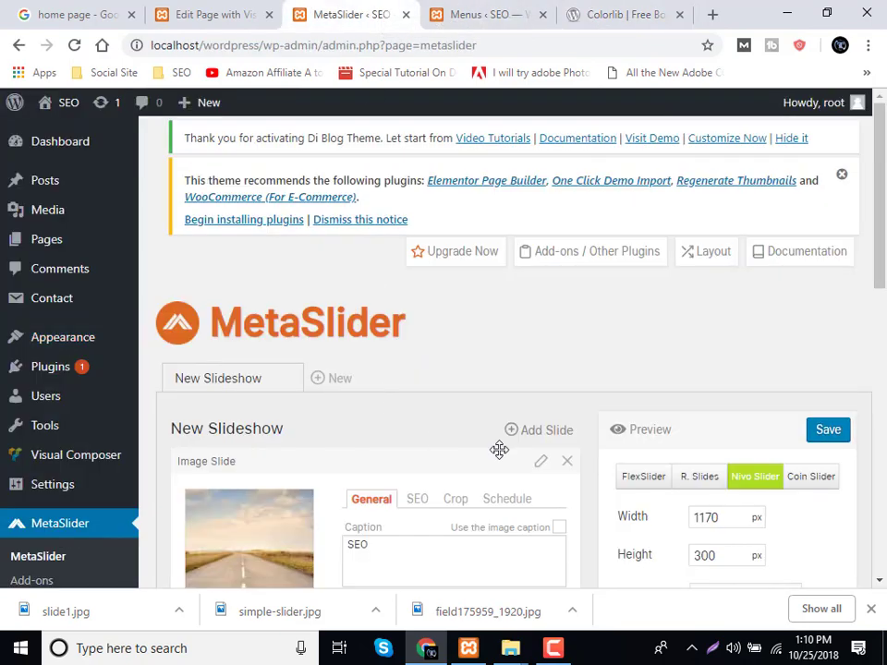
scroll(665, 466, "down", 7)
left_click(680, 461)
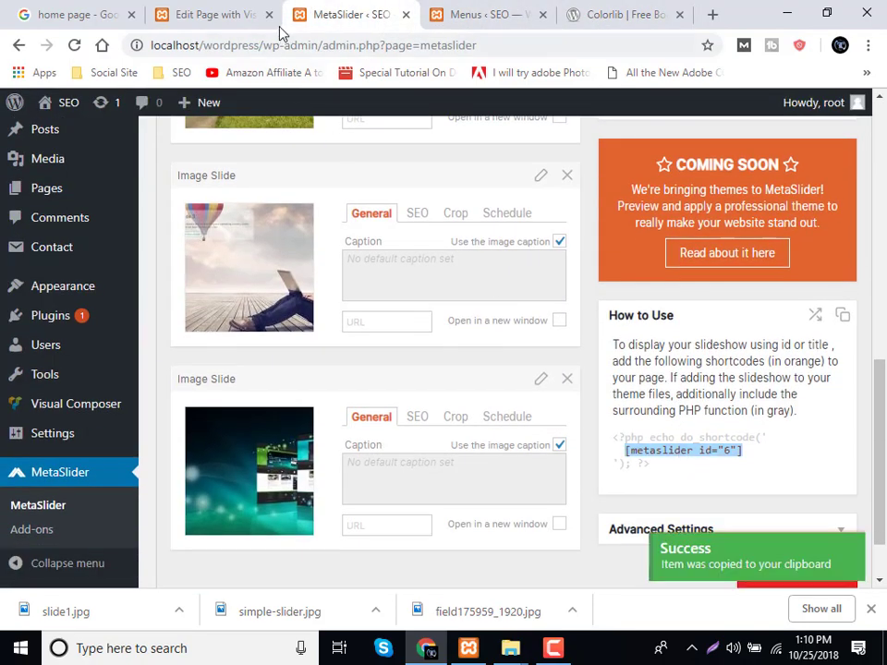
left_click(213, 16)
left_click(438, 296)
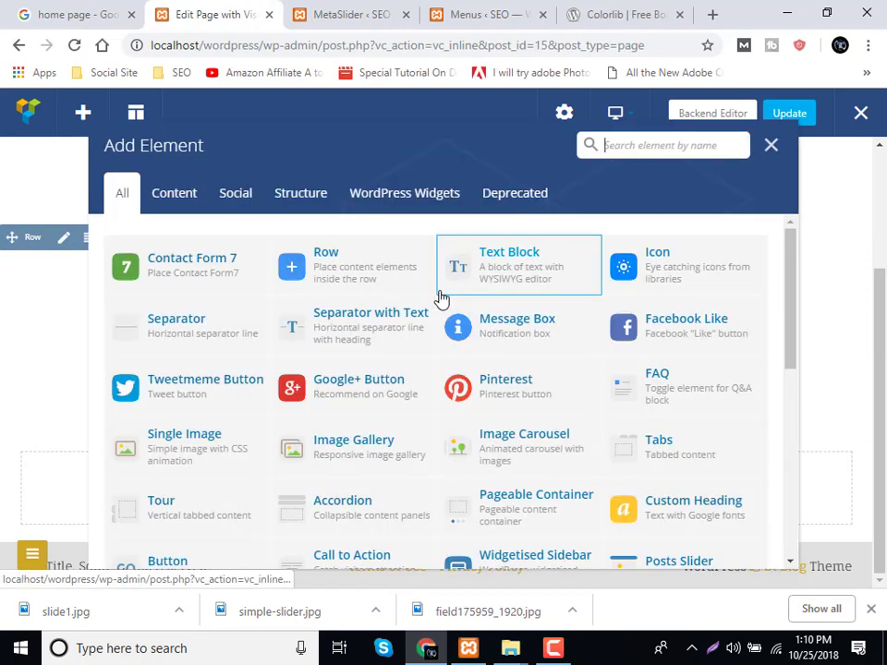
left_click(543, 271)
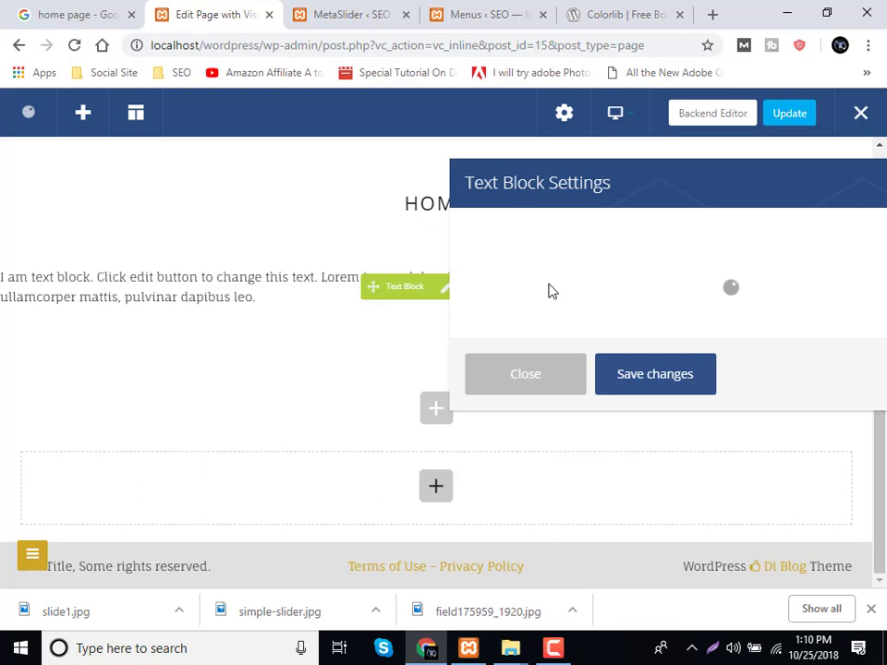
left_click(528, 374)
left_click(500, 292)
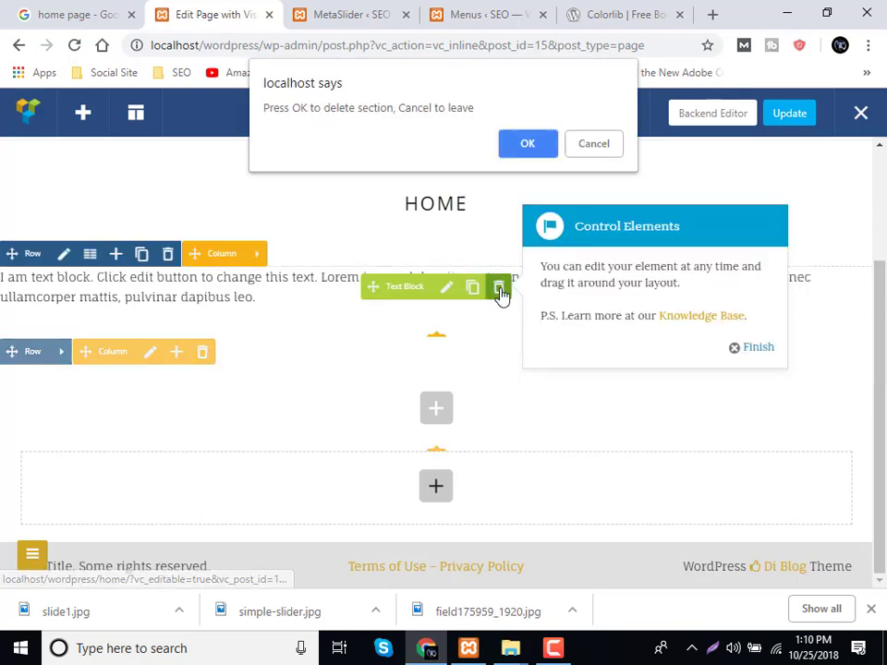
left_click(527, 143)
Search the elements available for the first row for "sli" and "me", and look through the full list for a slider element.
left_click(440, 304)
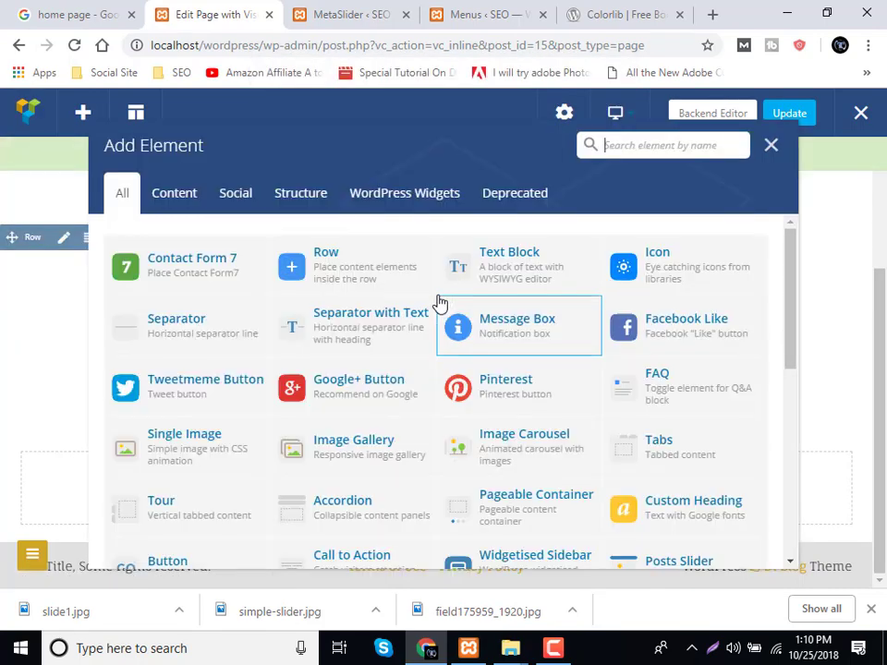
type("s")
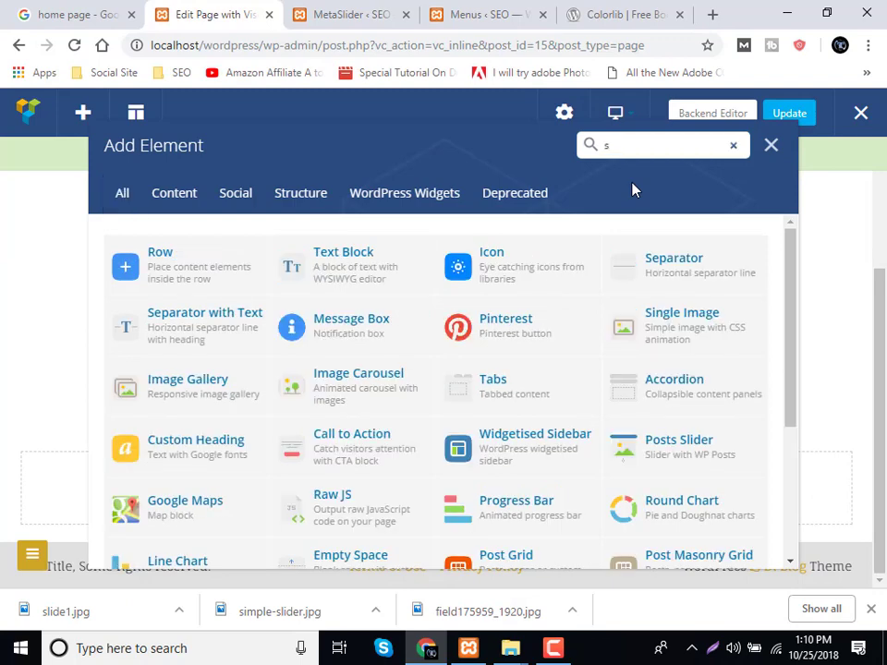
type("li")
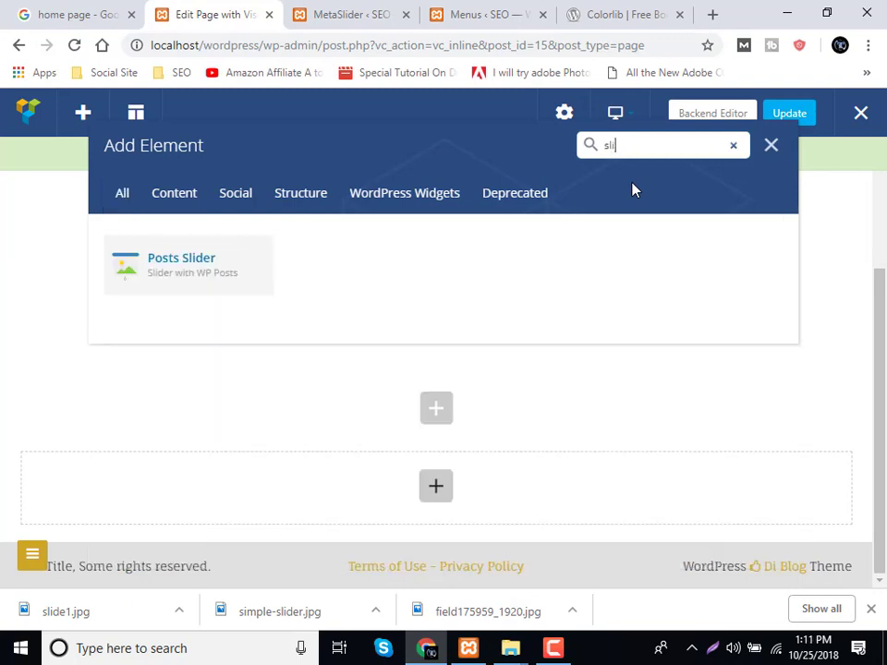
key("BackSpace")
key("BackSpace")
key("BackSpace")
type("me")
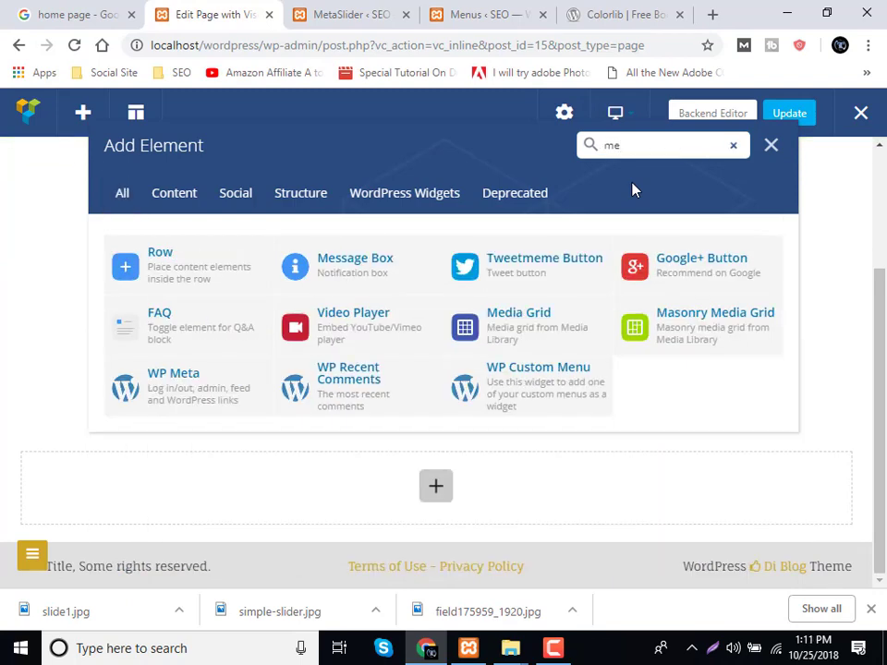
key("BackSpace")
key("BackSpace")
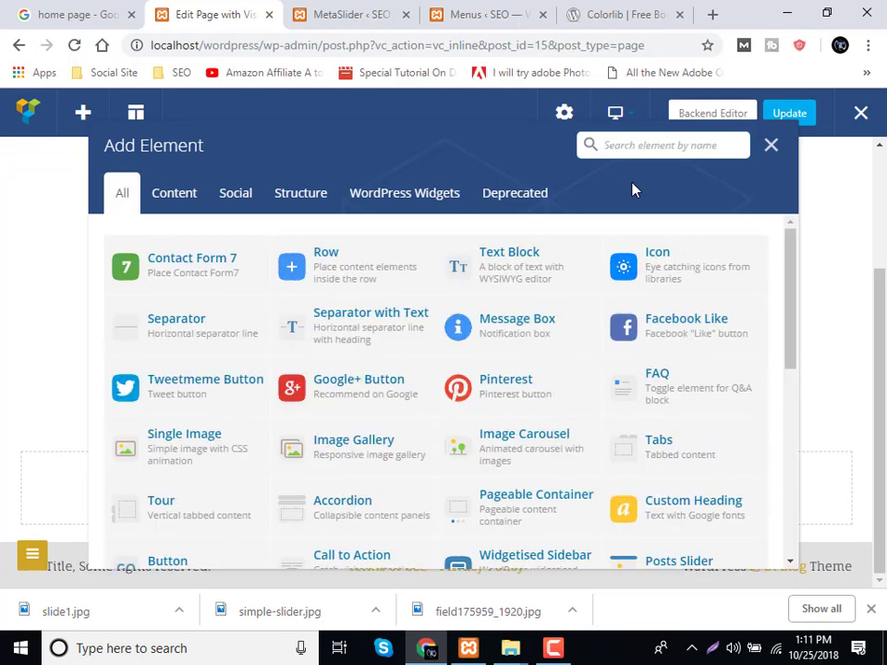
scroll(458, 483, "down", 1)
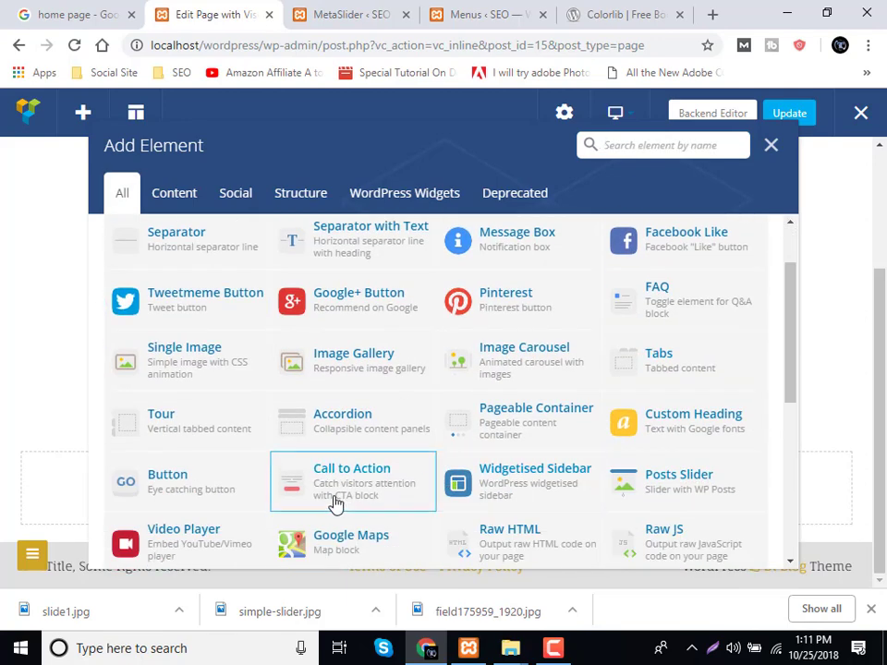
scroll(425, 505, "down", 1)
scroll(410, 521, "down", 3)
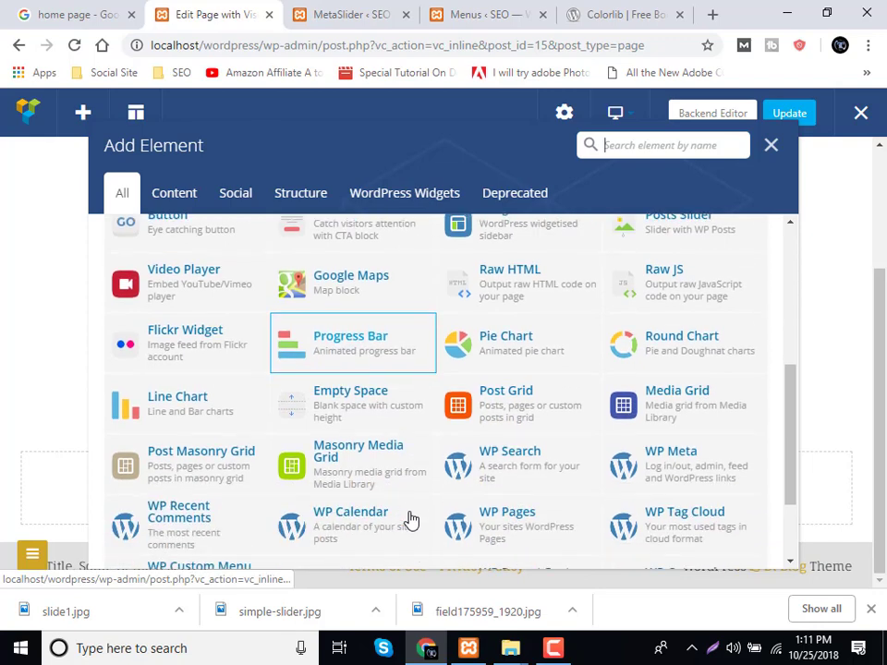
scroll(410, 522, "down", 2)
scroll(410, 522, "up", 4)
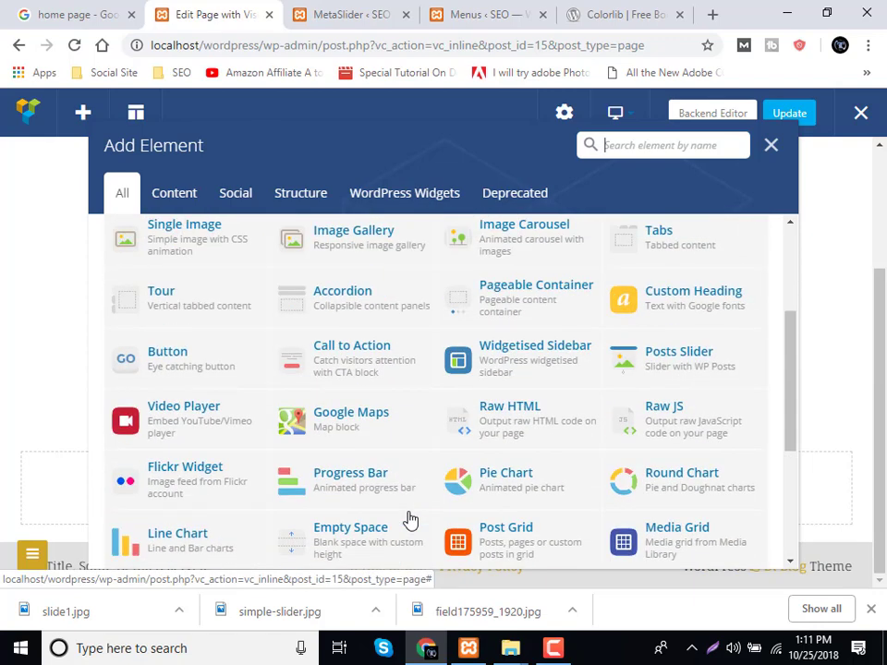
scroll(410, 521, "up", 4)
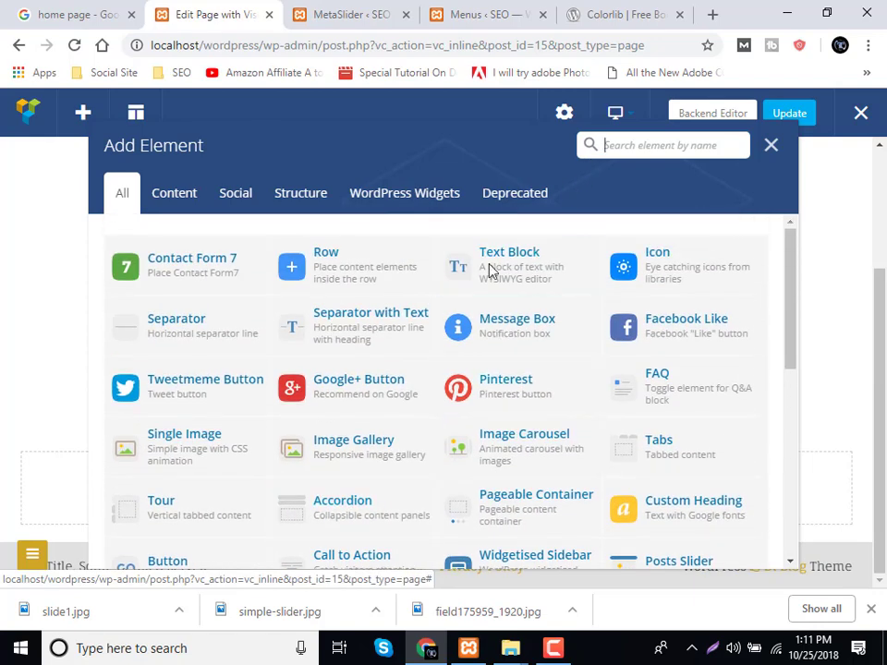
Add a Text Block to the first row, replace its placeholder text with [metaslider id="6"], and save and close its settings.
left_click(471, 289)
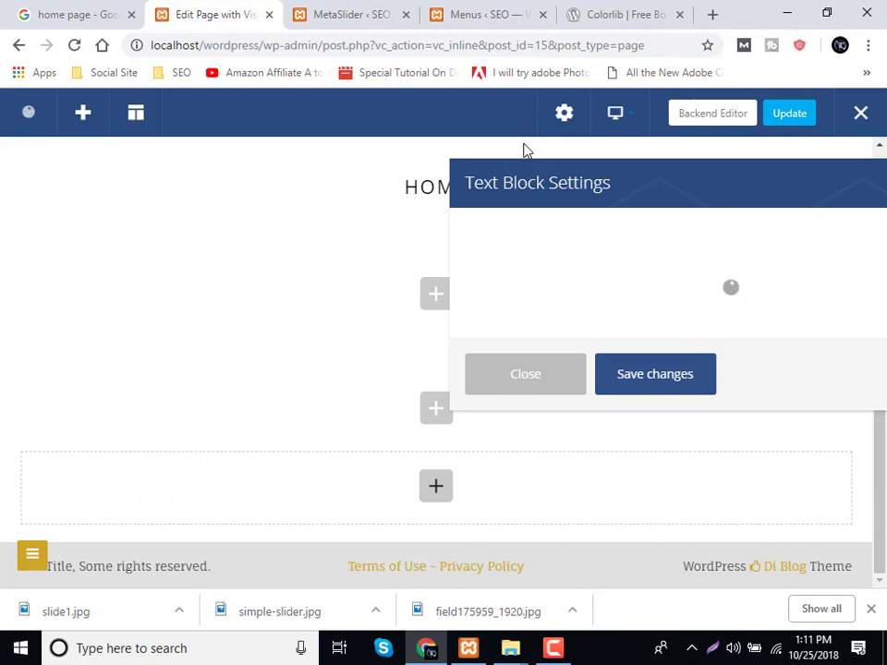
left_click(389, 11)
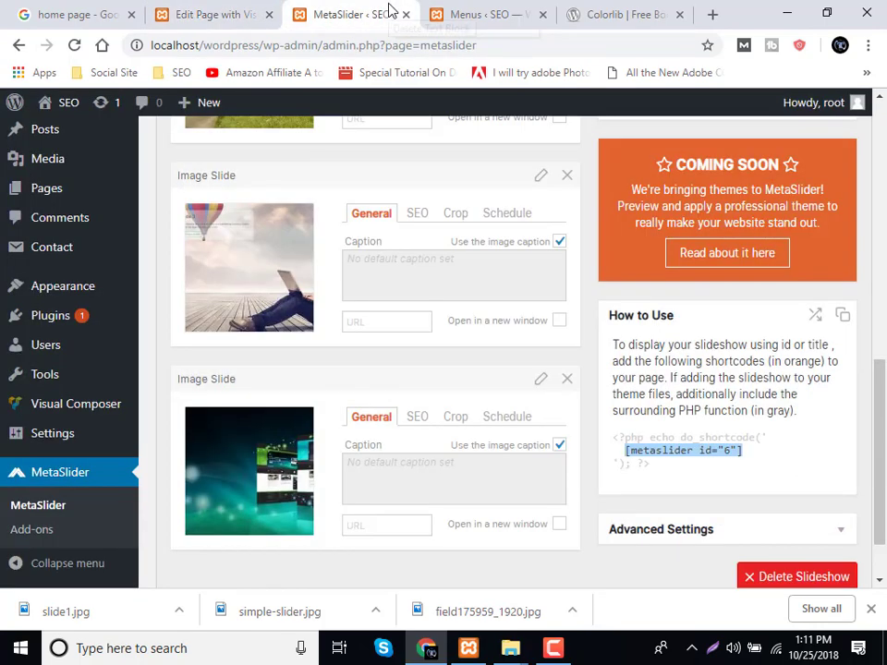
left_click(242, 13)
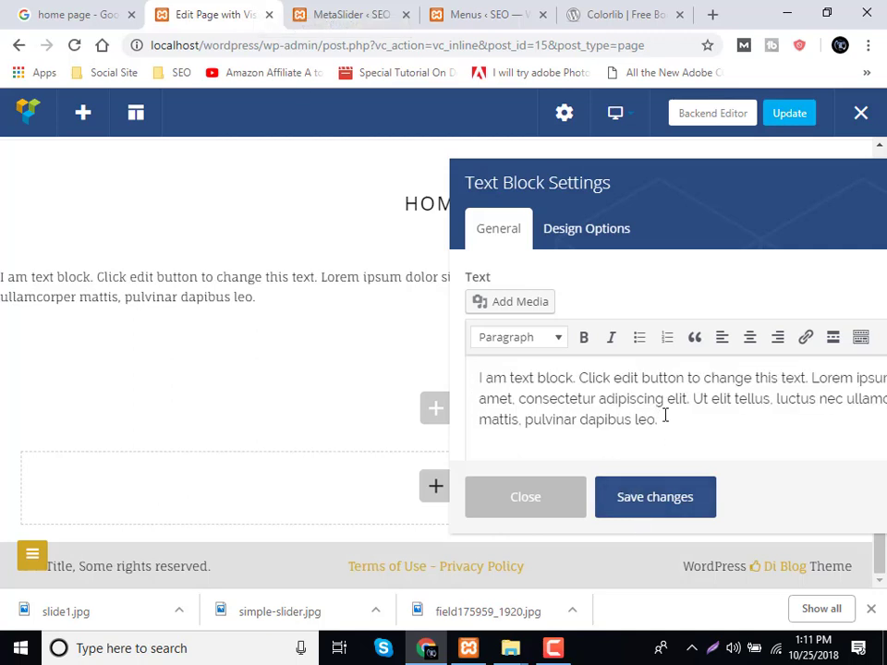
key("ctrl+a")
type("[metaslider id=\"6\"]")
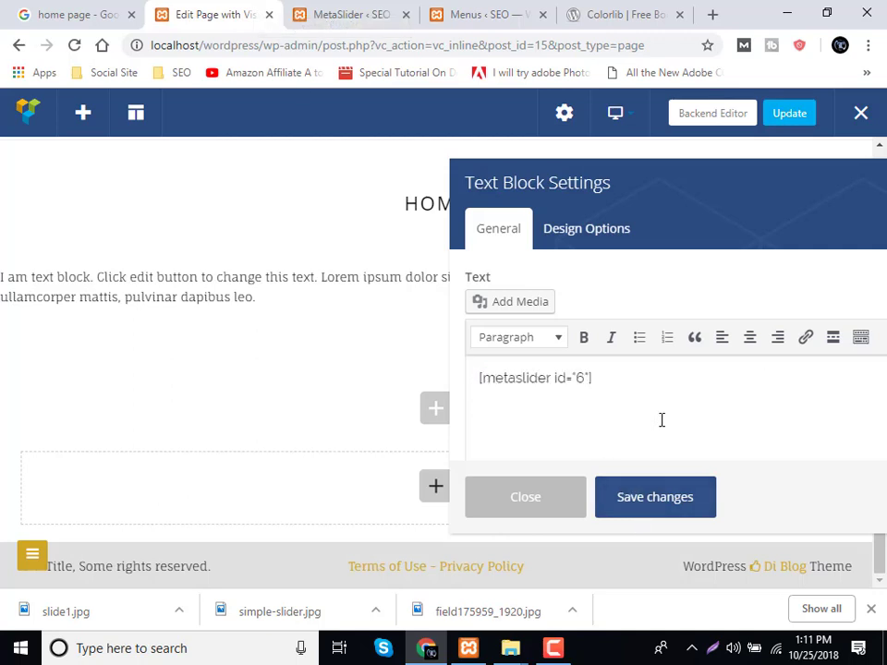
left_click(659, 510)
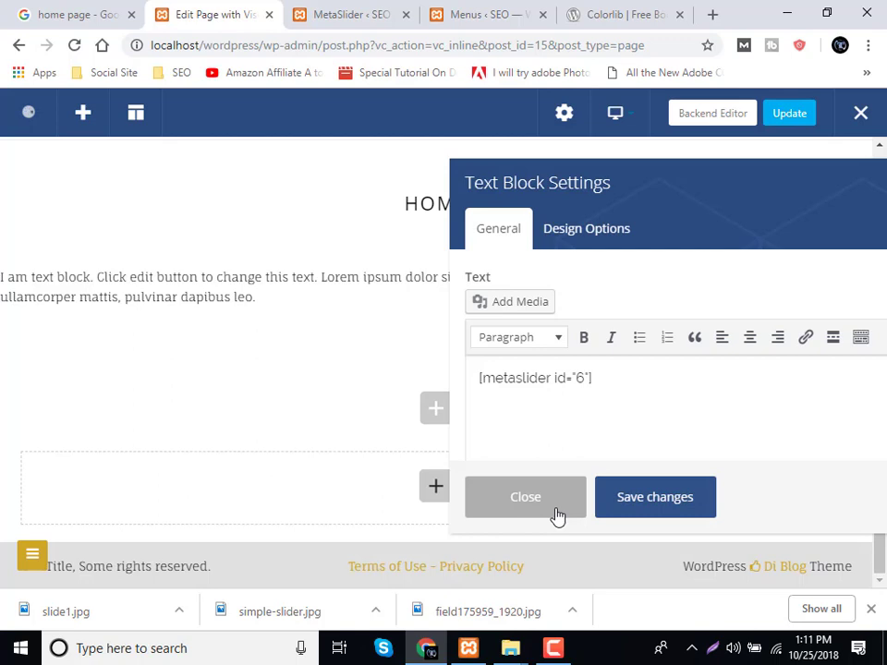
left_click(642, 502)
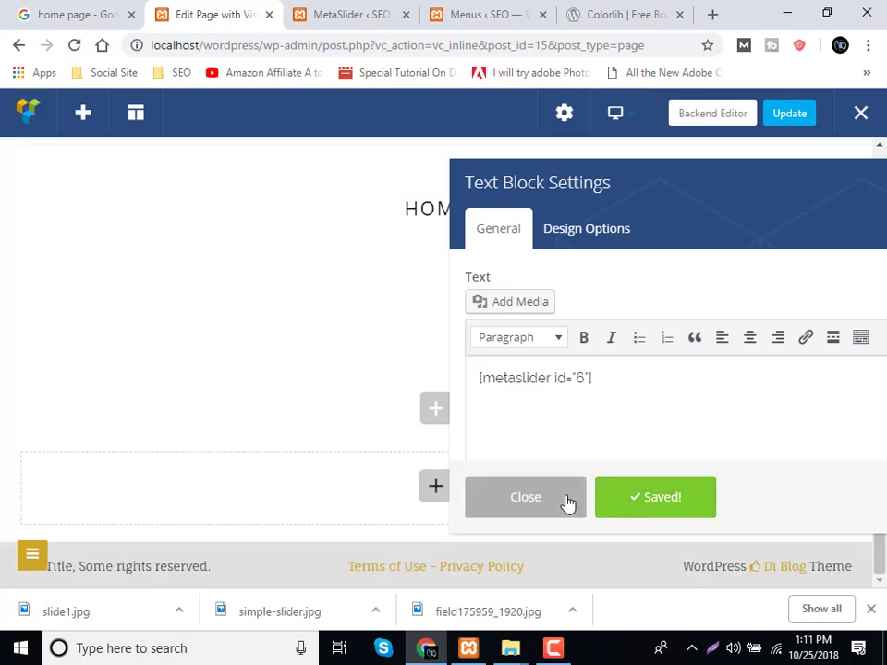
left_click(555, 501)
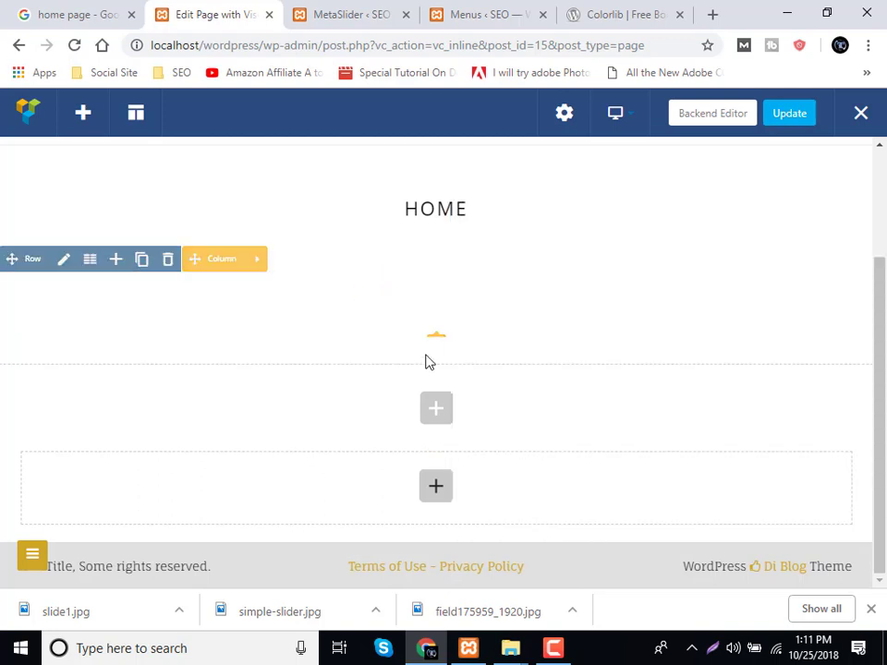
Update the Home page in the frontend editor and open the site's Pages list in a separate tab.
left_click(801, 113)
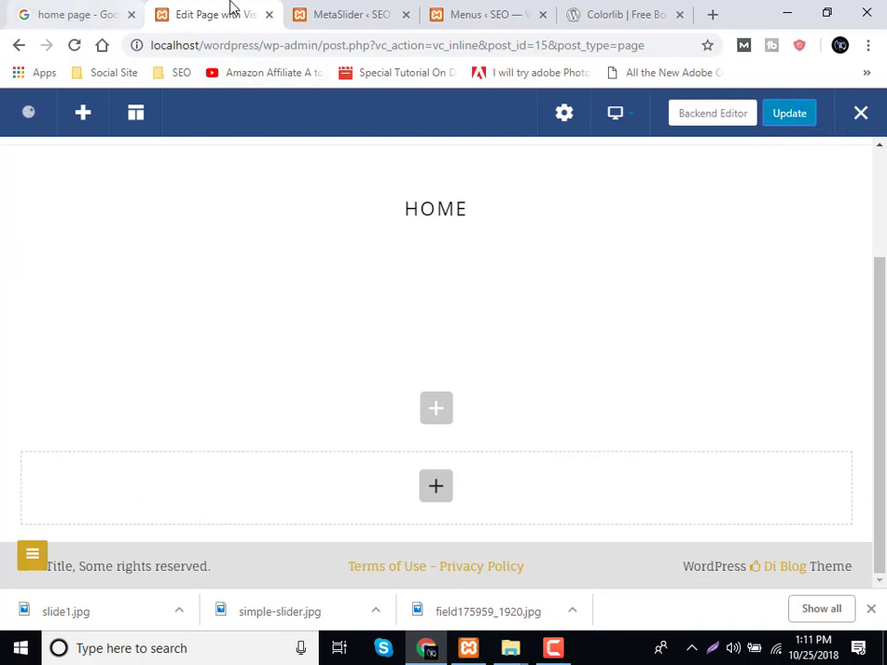
left_click(298, 16)
scroll(28, 247, "up", 3)
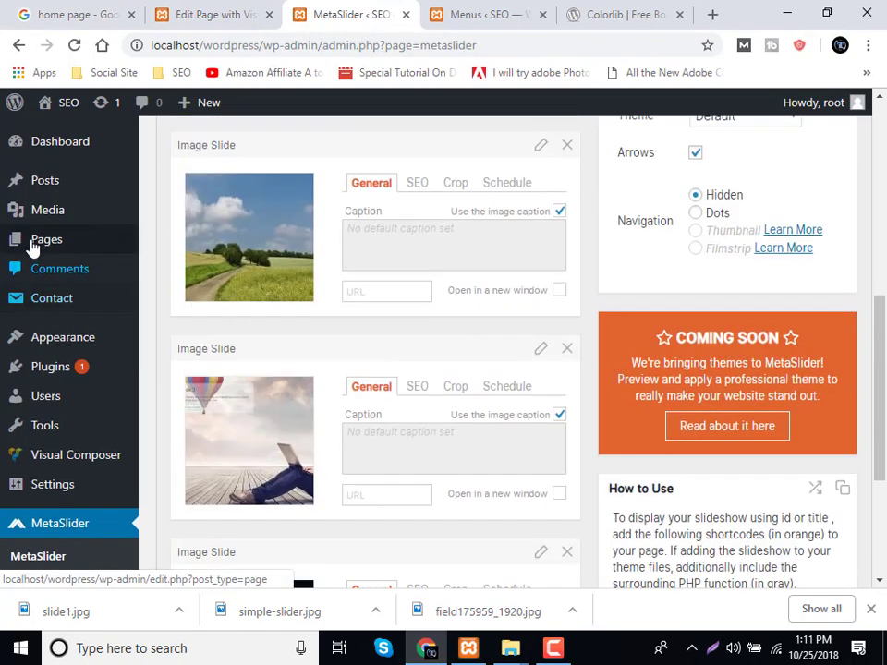
mouse_move(52, 222)
middle_click(51, 246)
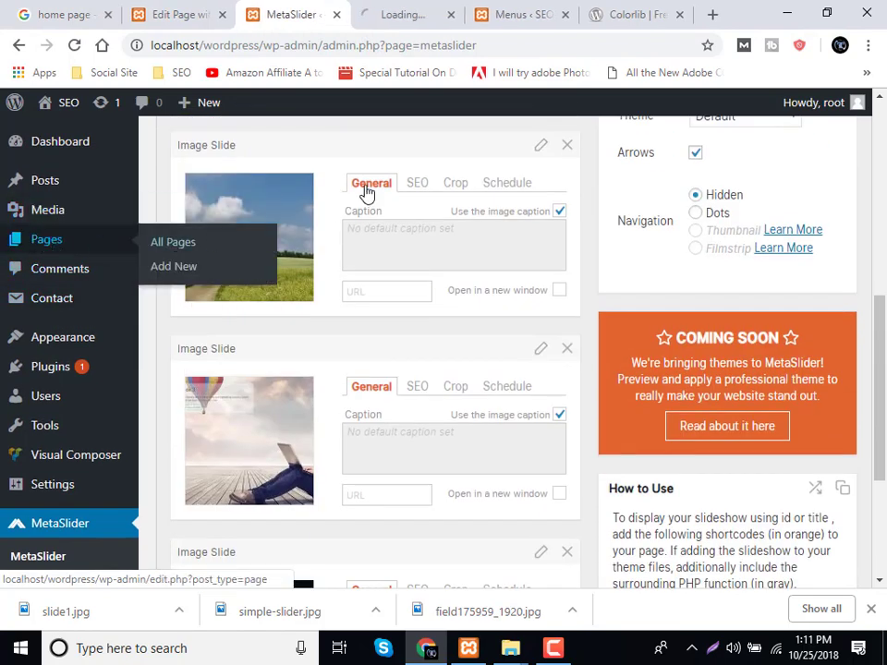
left_click(427, 9)
left_click(195, 8)
scroll(462, 244, "up", 3)
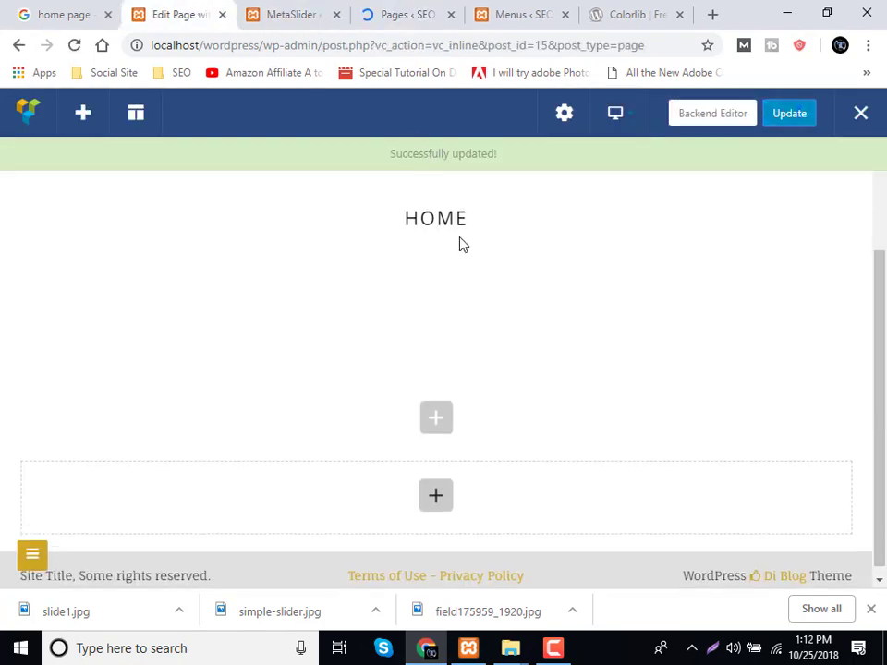
View the published Home page from the Pages list, check its slideshow, and place its tab beside the editor's tab.
left_click(386, 8)
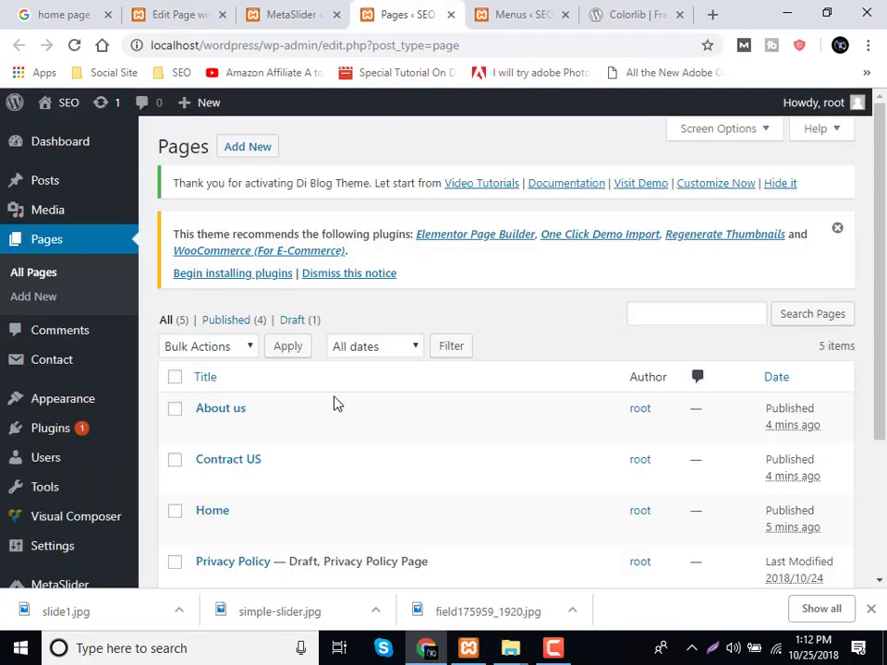
scroll(205, 458, "down", 2)
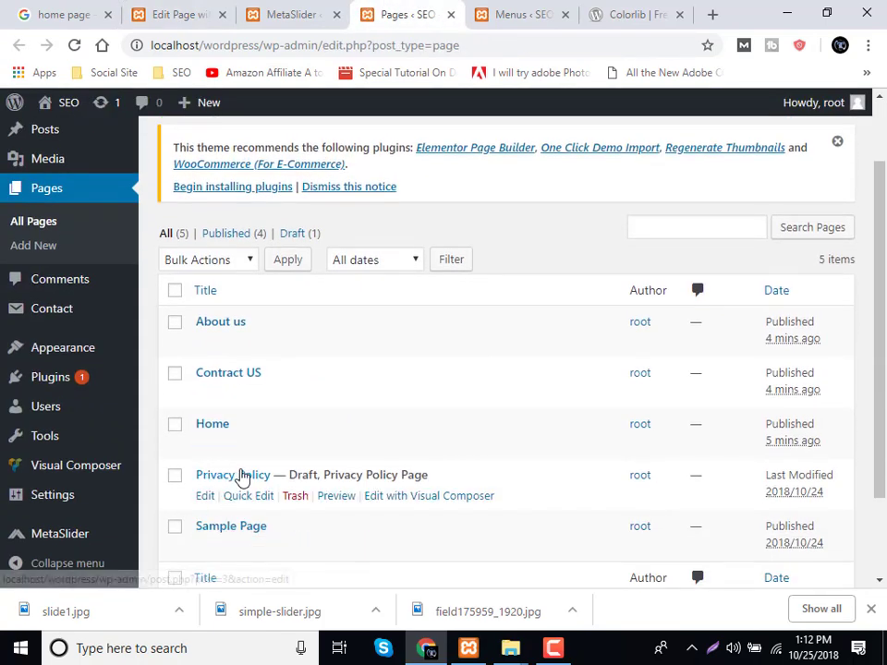
scroll(241, 475, "down", 2)
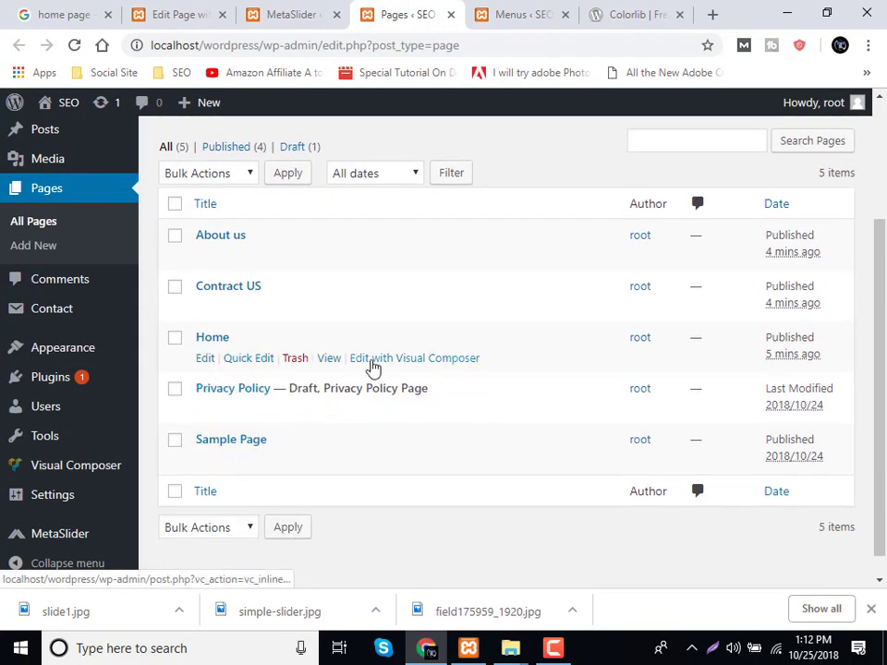
left_click(331, 360)
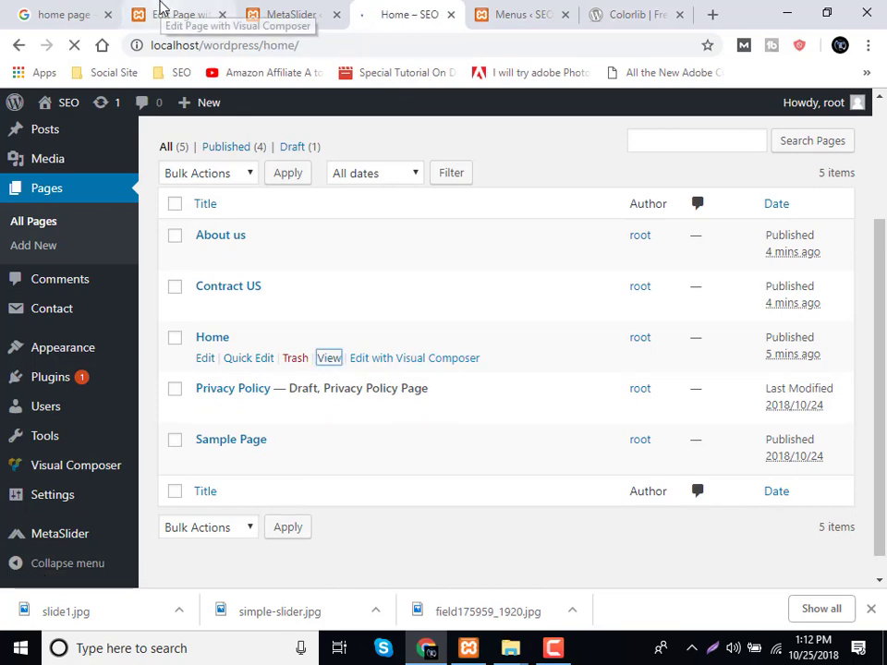
left_click(162, 10)
left_click(440, 8)
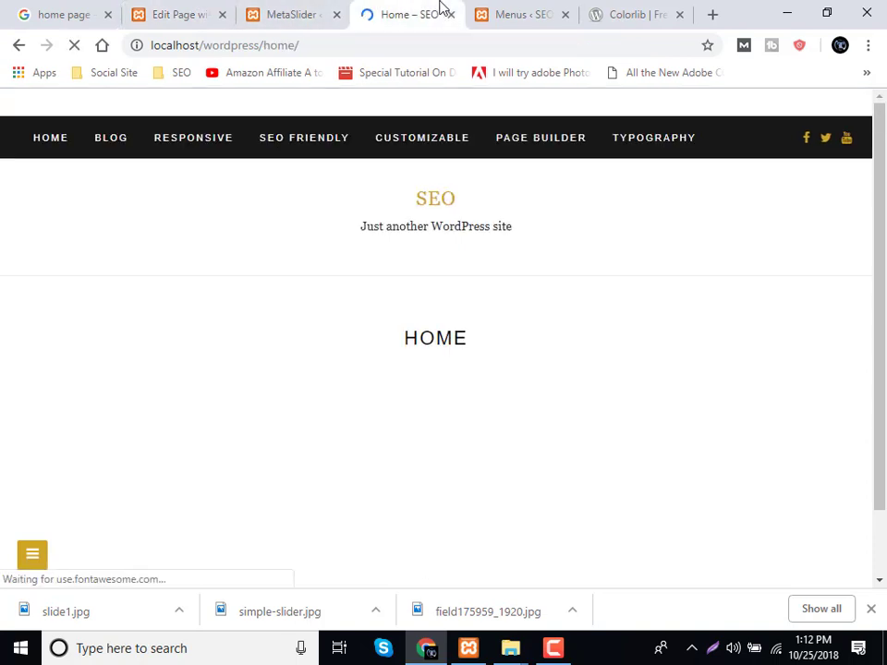
scroll(420, 410, "down", 2)
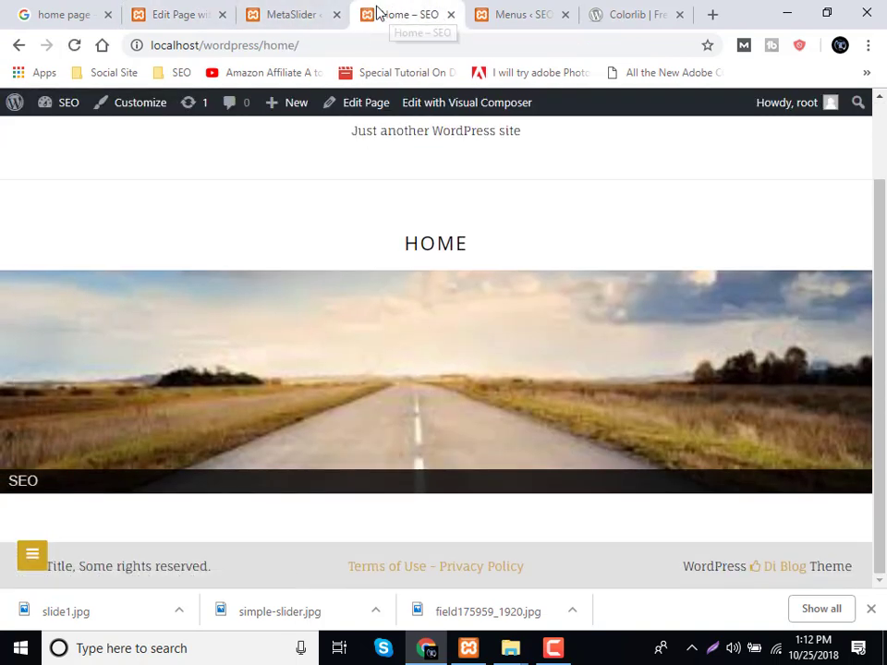
left_click_drag(376, 14, 277, 11)
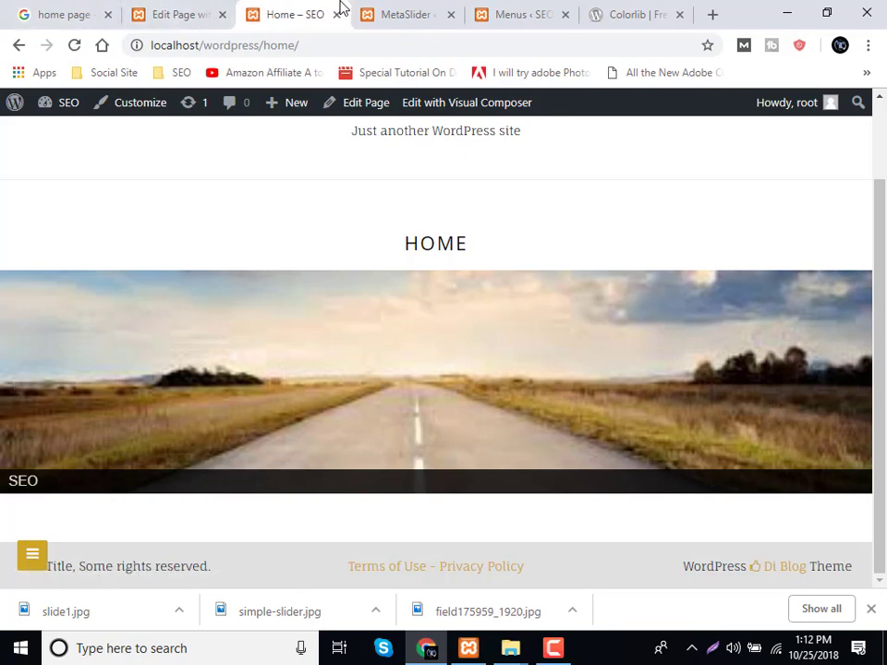
Set the MetaSlider slideshow's height to 500 px and save the slideshow.
left_click(378, 11)
scroll(672, 389, "down", 5)
scroll(669, 414, "up", 8)
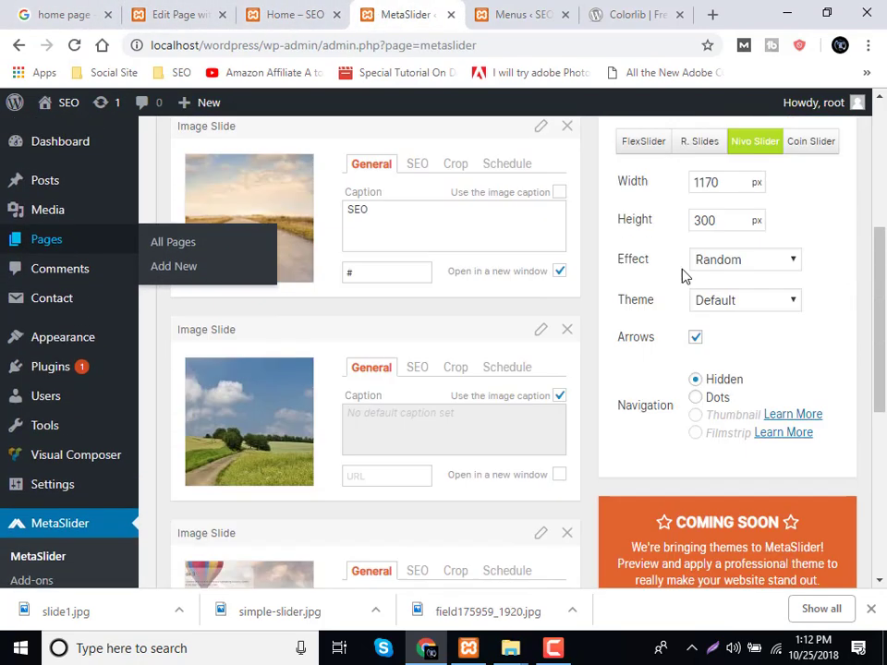
double_click(696, 223)
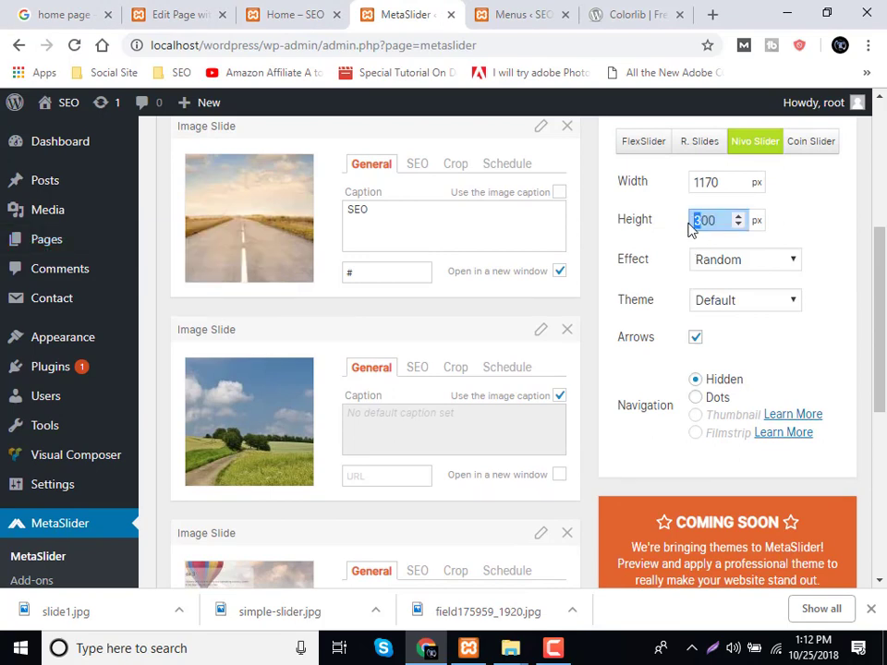
scroll(831, 268, "up", 4)
left_click(826, 433)
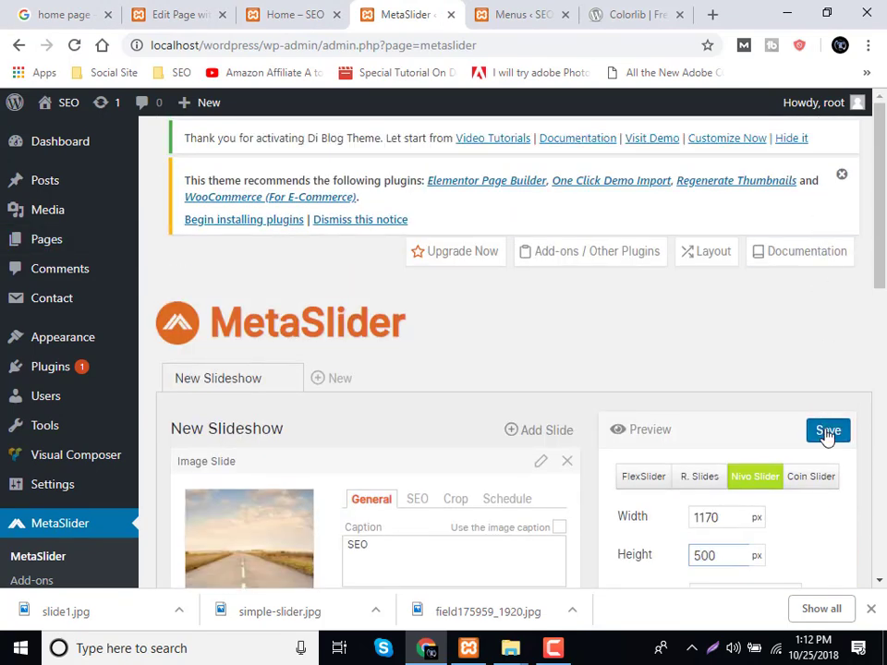
Reload the published Home page, review the slideshow's settings meanwhile, and check the resized slideshow on the page.
left_click(327, 10)
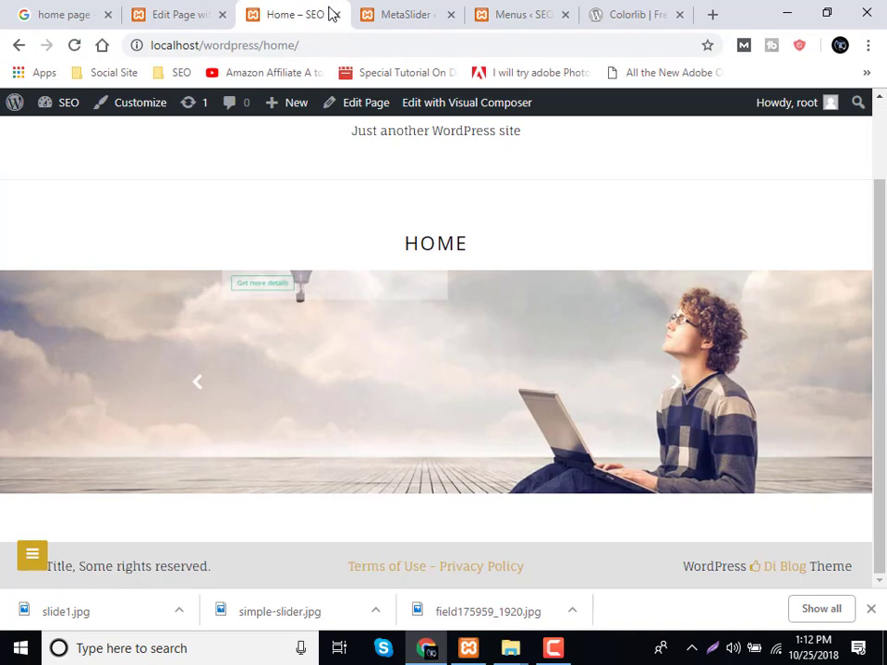
key("F5")
left_click(400, 9)
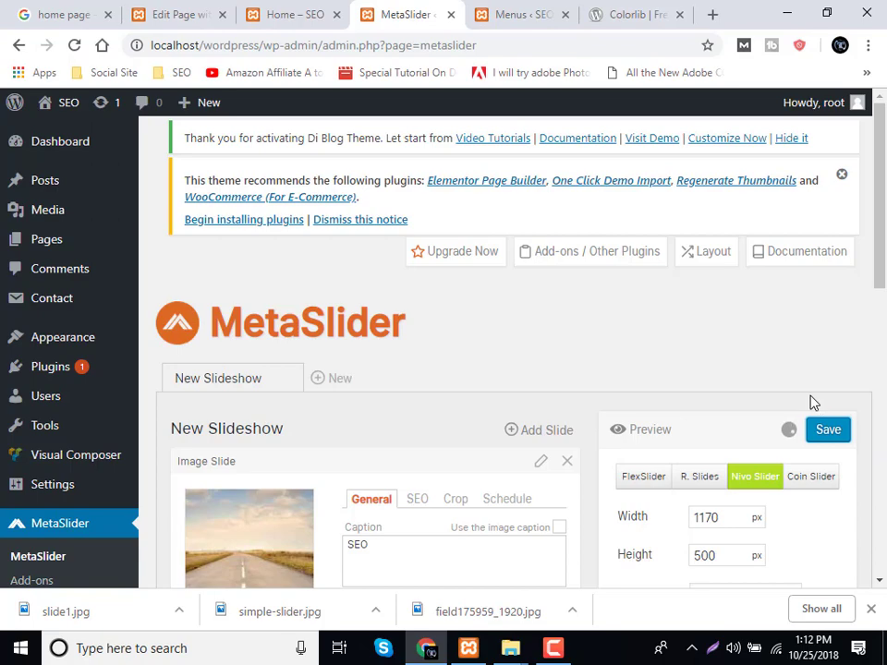
scroll(768, 405, "down", 10)
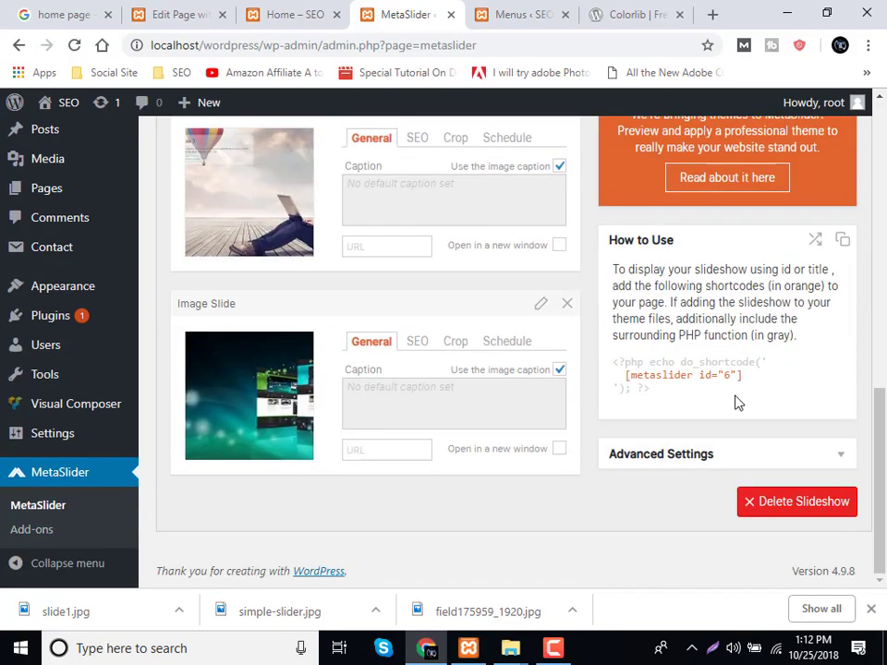
scroll(737, 402, "up", 10)
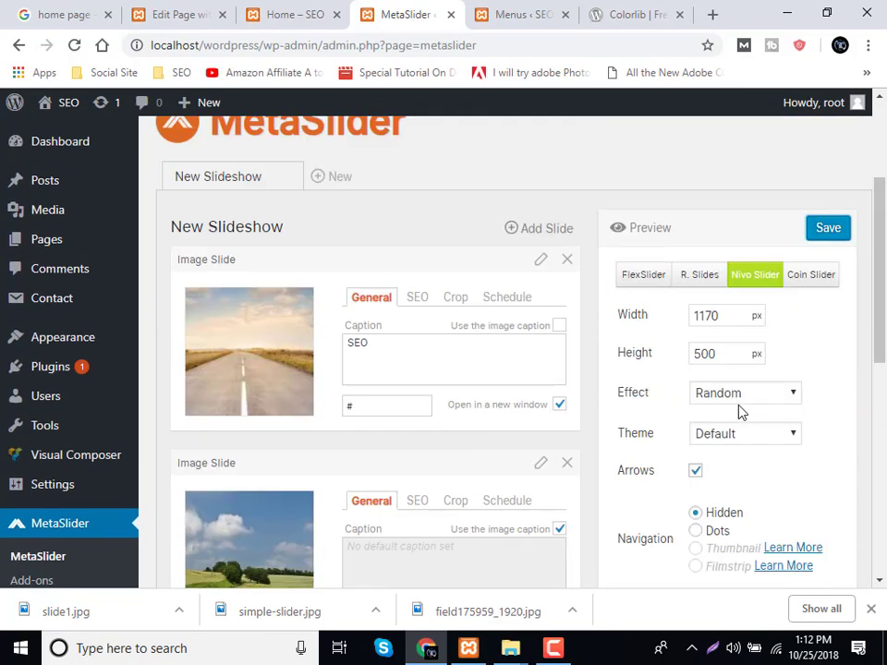
scroll(738, 412, "up", 1)
left_click(334, 5)
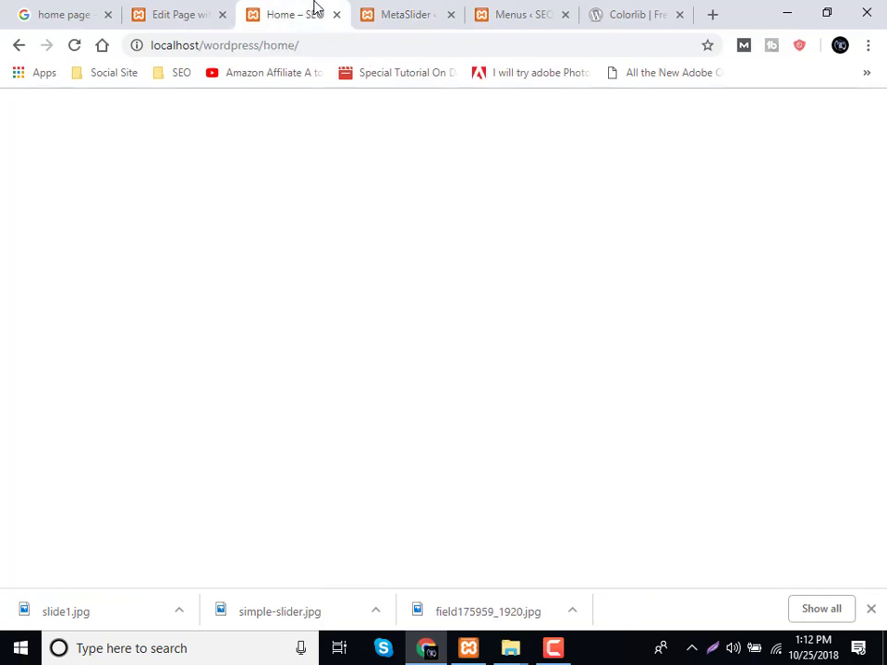
scroll(501, 380, "down", 3)
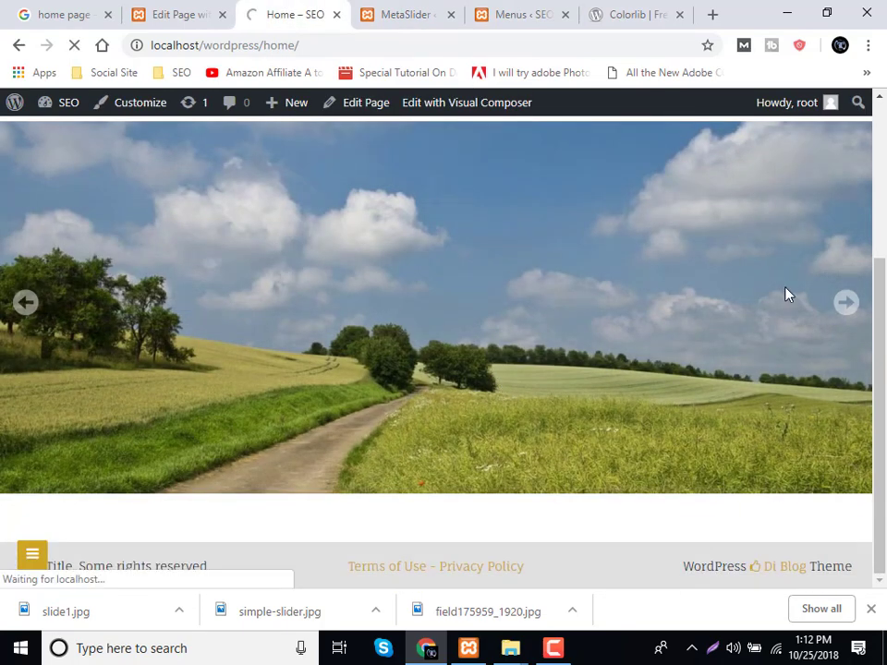
Open the Home page in the backend editor and switch it to classic mode.
left_click(159, 11)
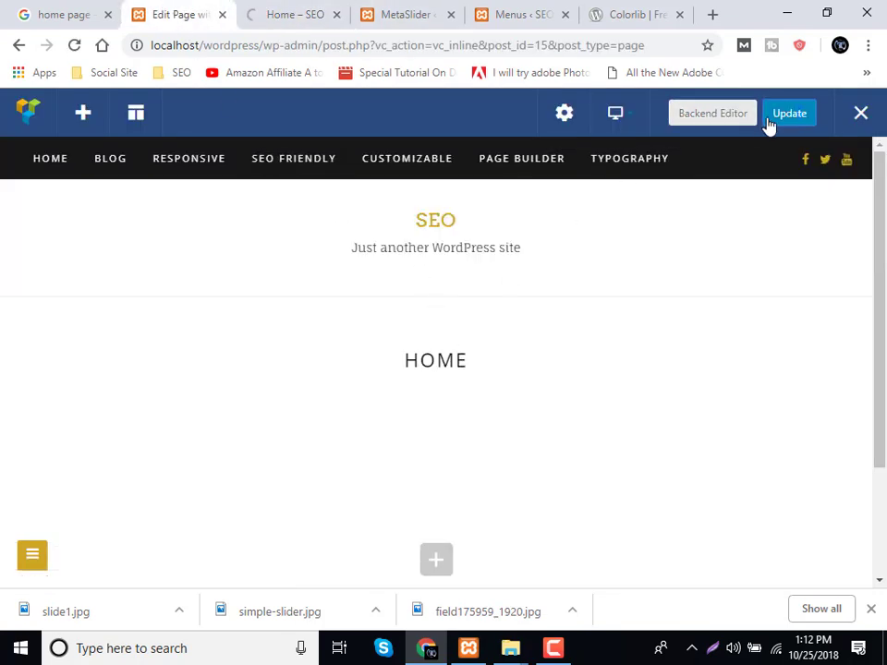
left_click(740, 119)
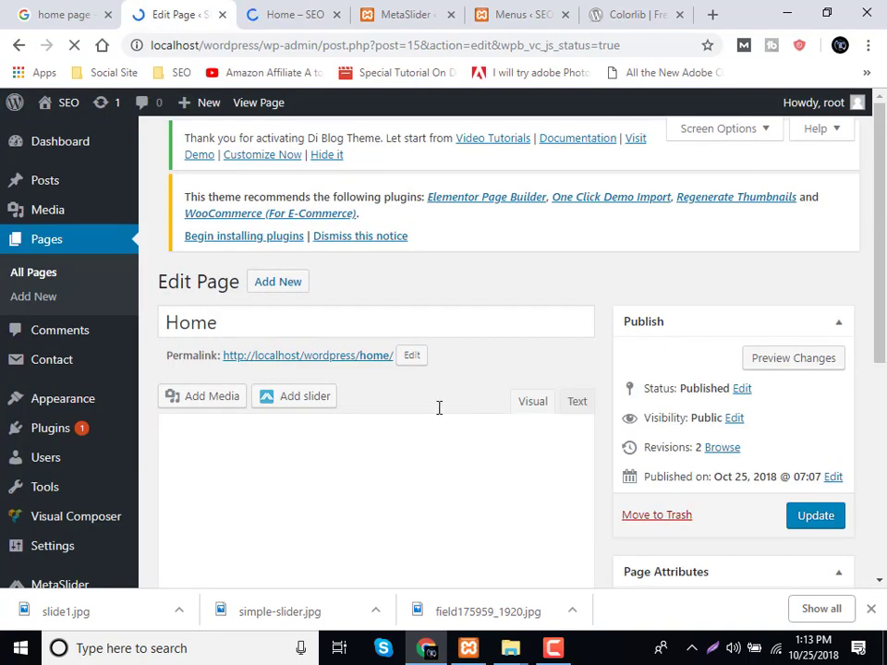
scroll(435, 405, "down", 5)
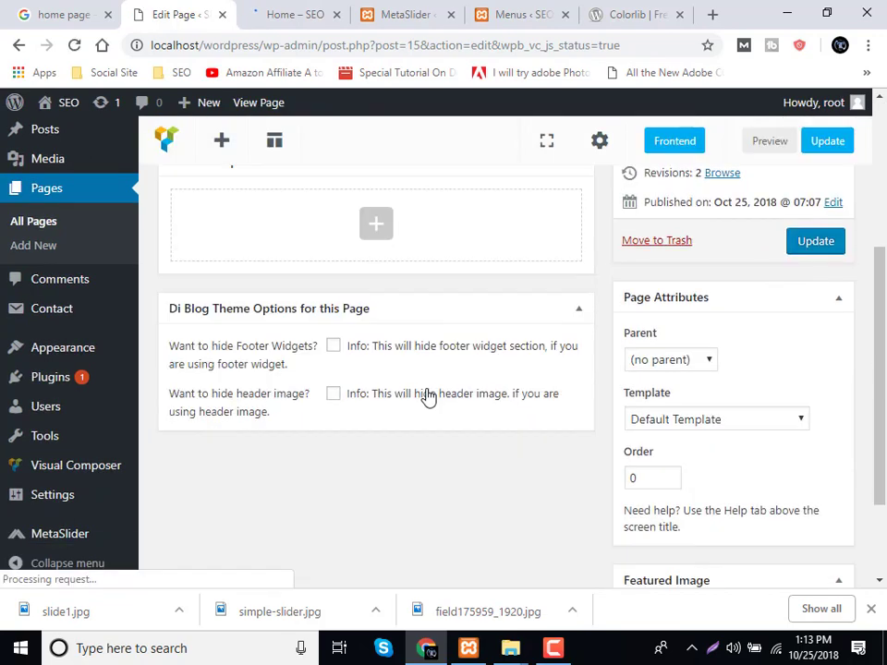
scroll(426, 396, "up", 5)
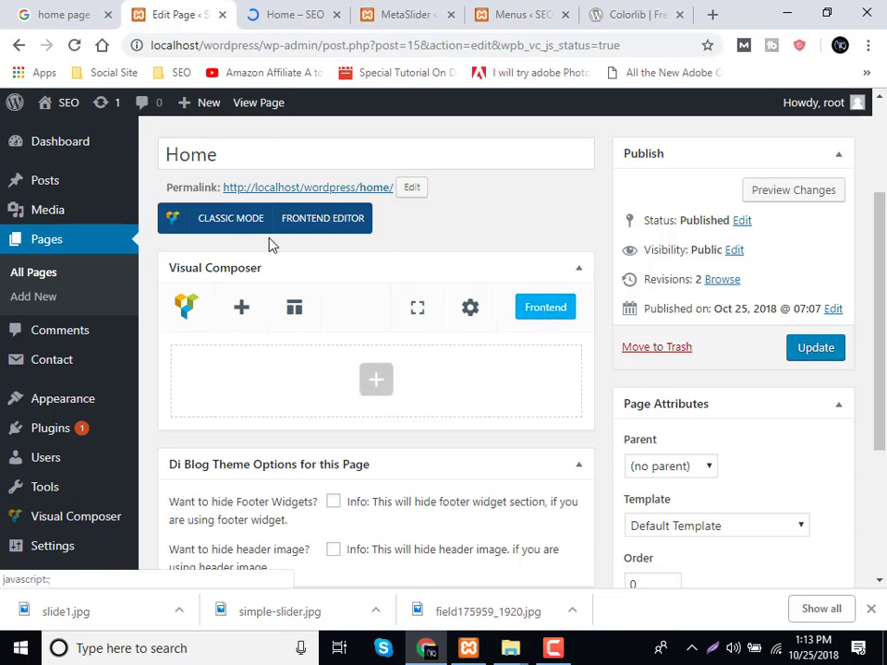
left_click(244, 223)
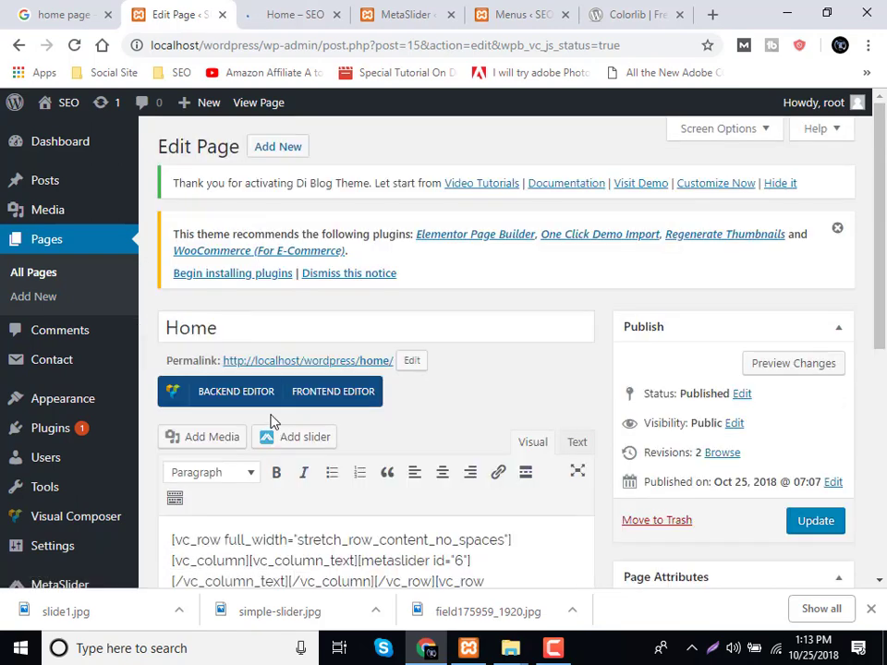
Switch the Home page from the classic editor to the Visual Composer backend editor.
scroll(278, 421, "down", 2)
scroll(278, 420, "up", 1)
left_click(228, 308)
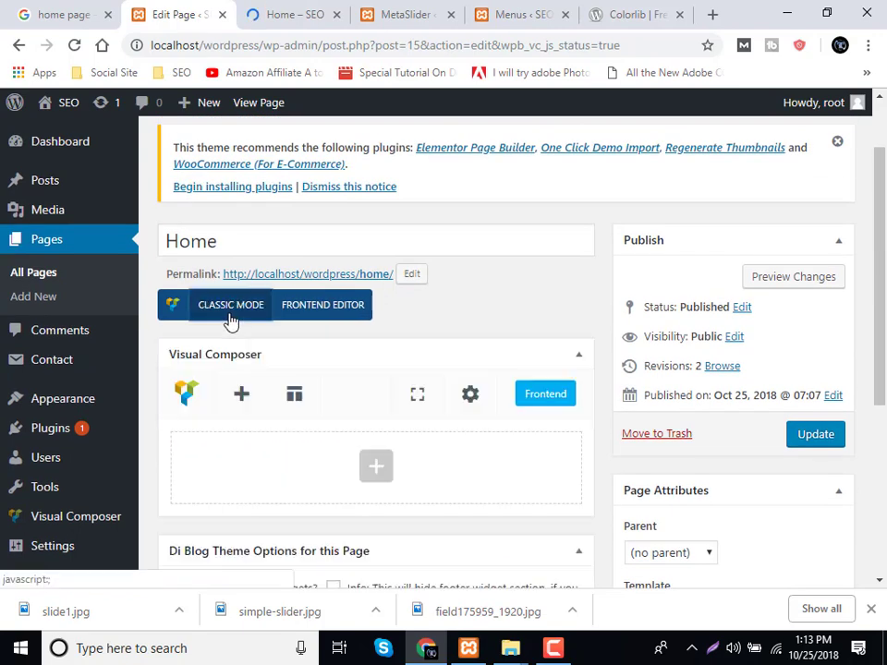
Check the slider on the published Home page and close the MetaSlider browser tab.
left_click(337, 7)
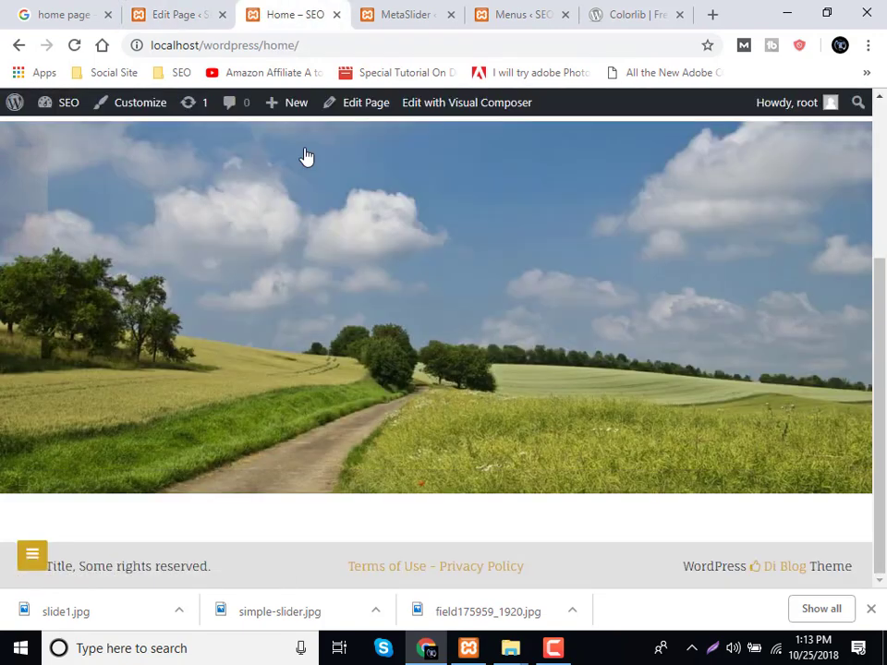
scroll(417, 326, "up", 2)
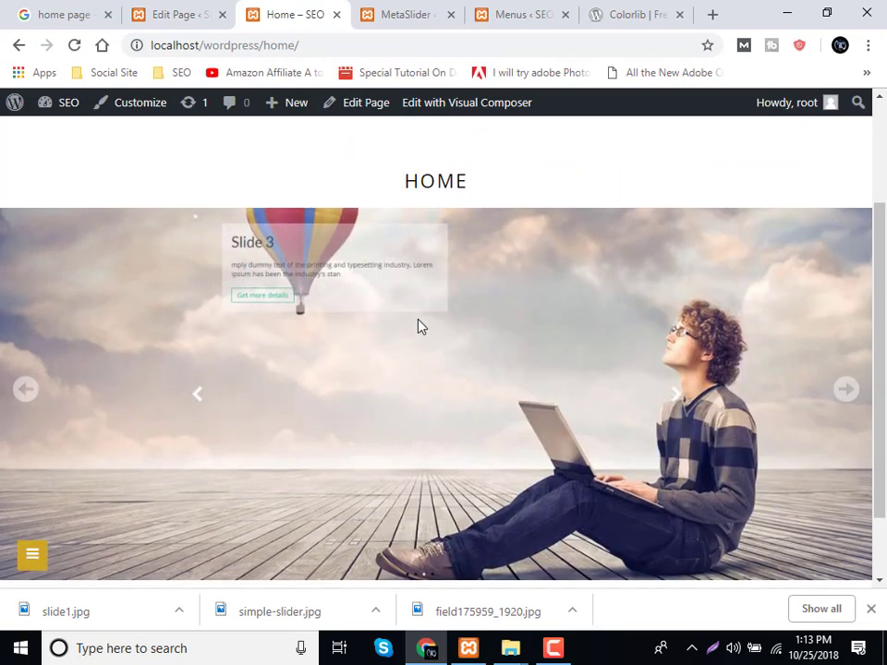
left_click(421, 11)
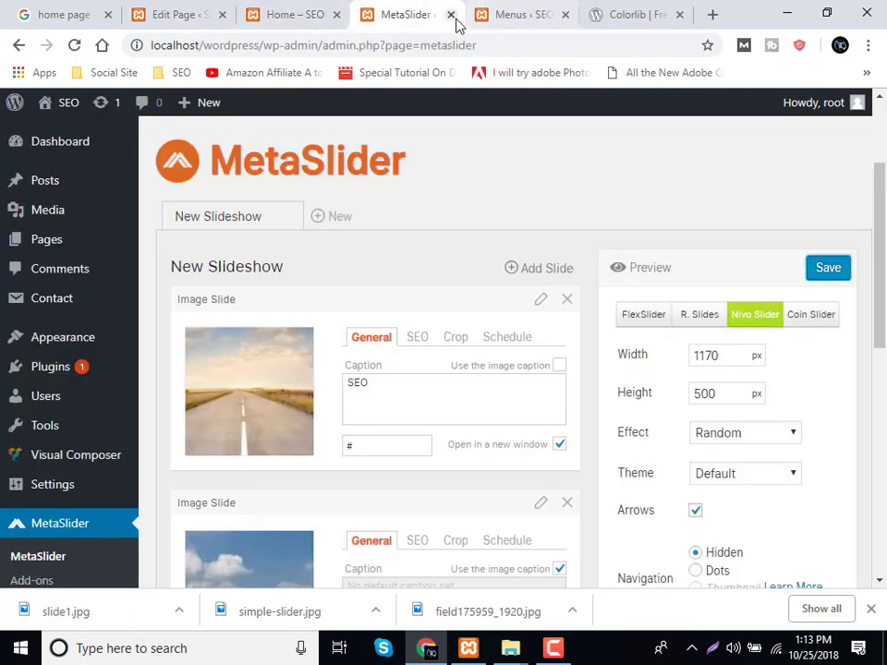
left_click(451, 14)
Examine the three-column Travel, Experience and Relax section of the Colorlib Adventure template.
left_click(499, 10)
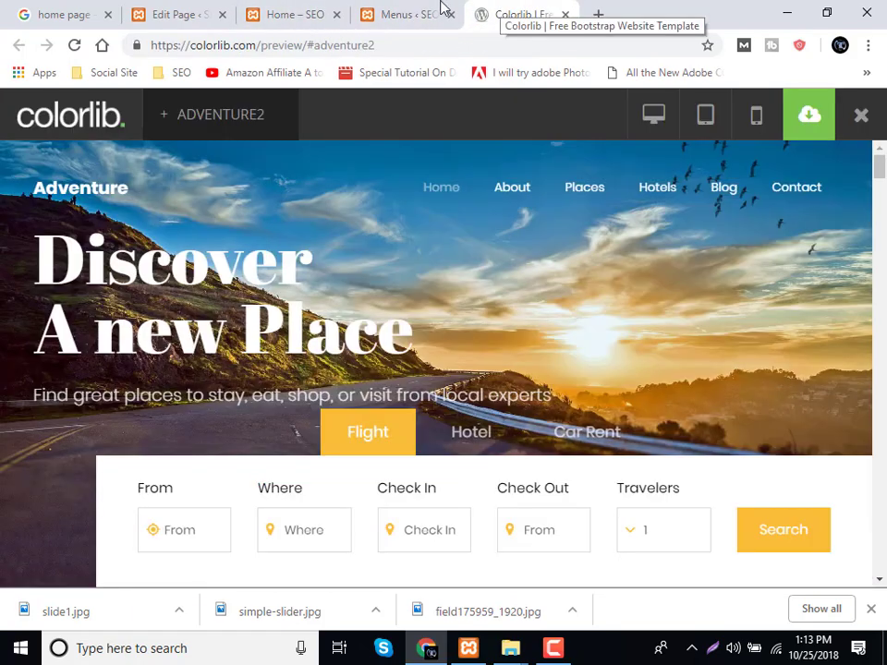
scroll(492, 339, "down", 5)
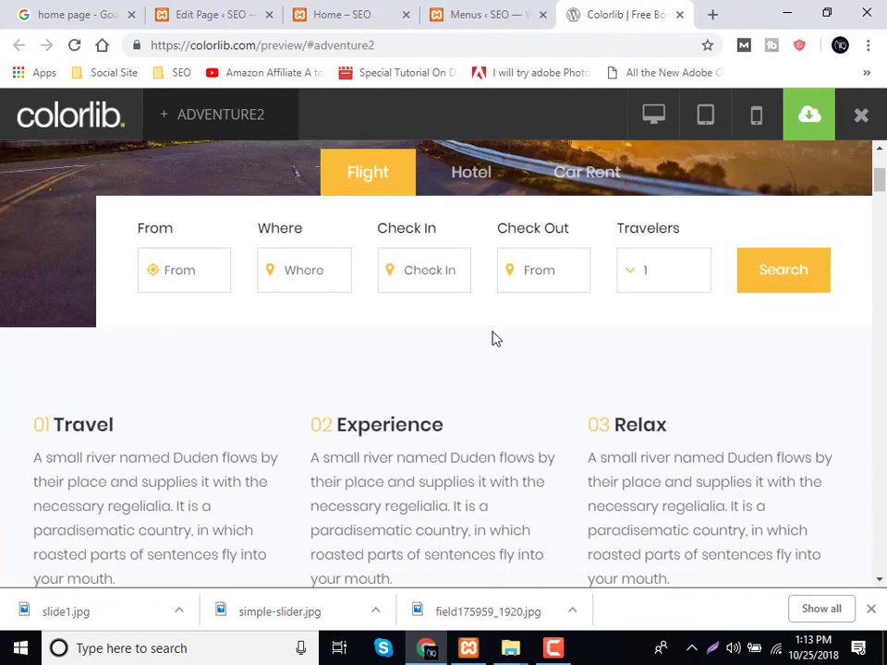
scroll(197, 362, "up", 1)
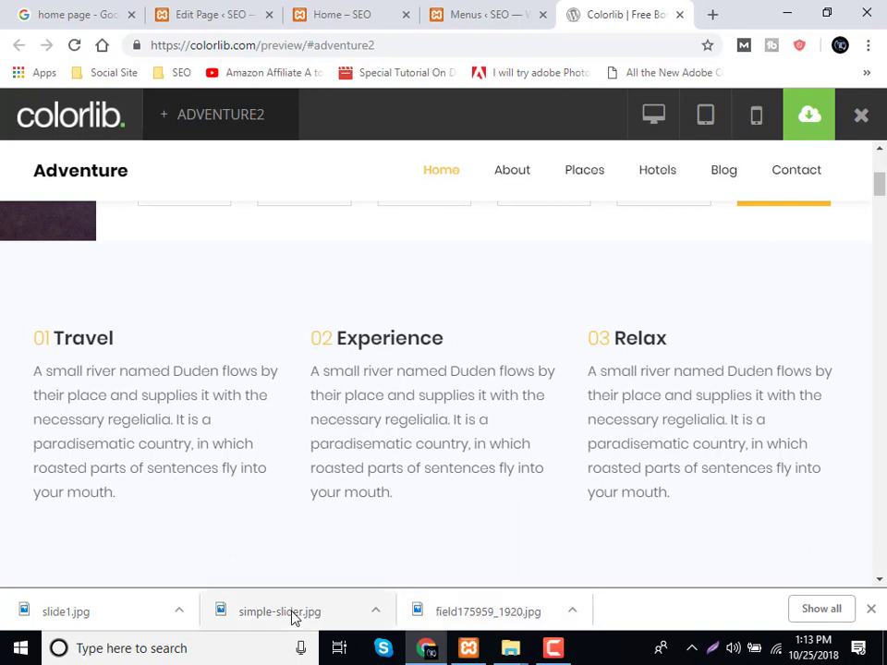
Launch the Pixie desktop app over the Colorlib template's Travel, Experience and Relax section.
left_click(211, 651)
type("pi")
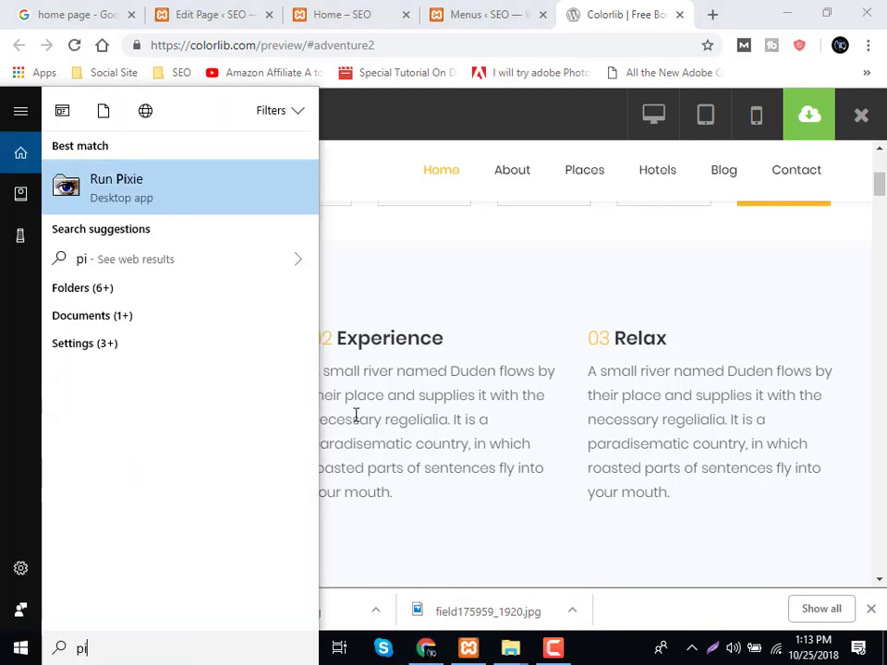
left_click(129, 182)
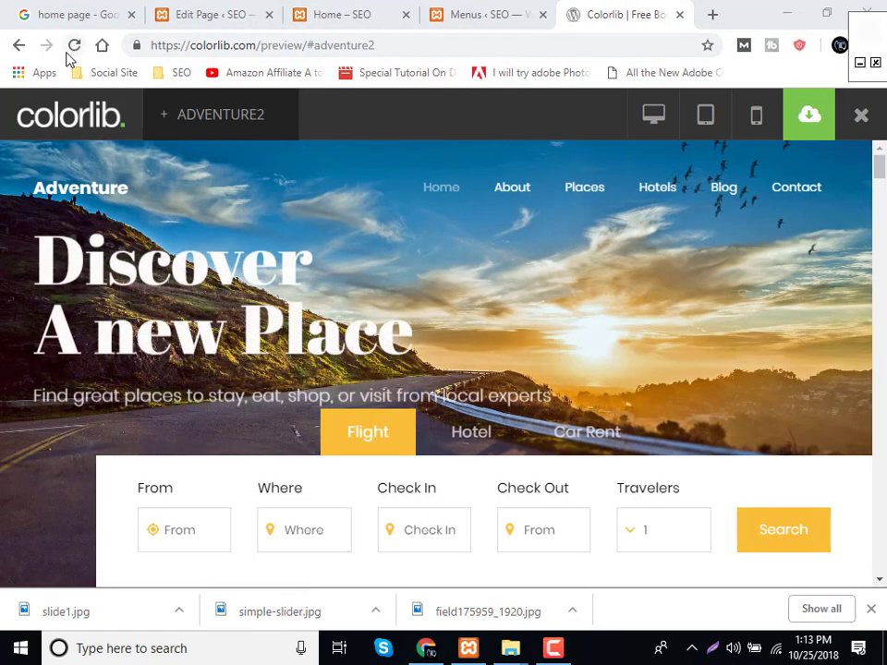
scroll(326, 359, "down", 1)
scroll(333, 362, "down", 3)
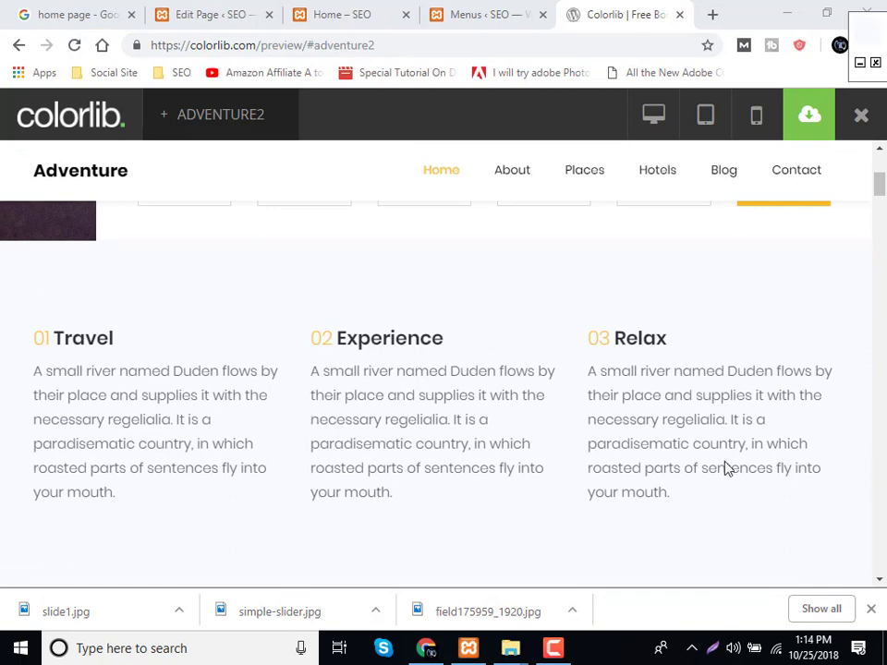
Return to the Home page's edit screen and open it in the Visual Composer frontend editor.
left_click(380, 10)
scroll(341, 136, "down", 1)
left_click(197, 11)
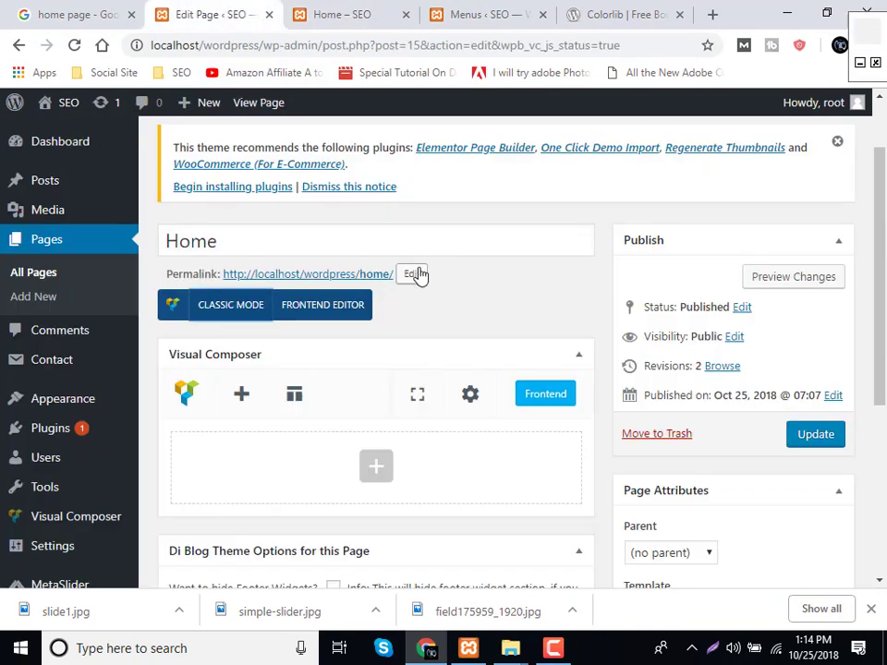
left_click(318, 312)
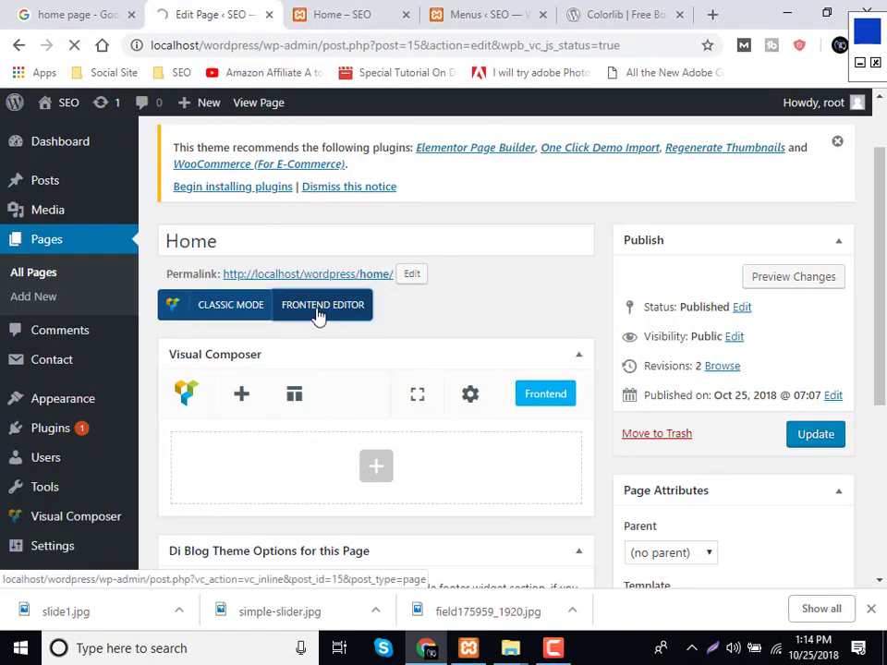
Move the Colorlib browser tab directly before the page editor's tab and compare the template section with the loaded frontend editor.
left_click(382, 8)
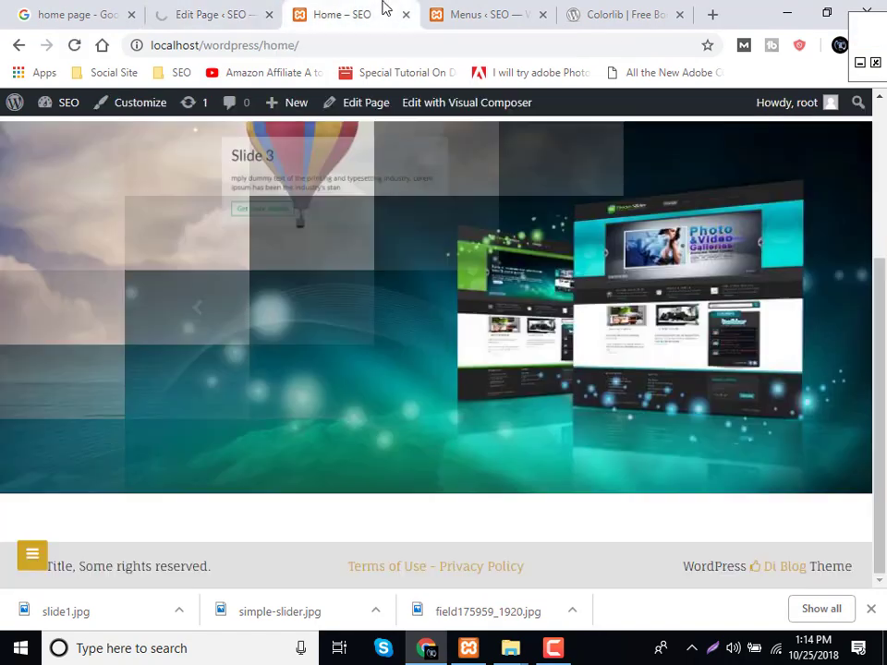
left_click(444, 15)
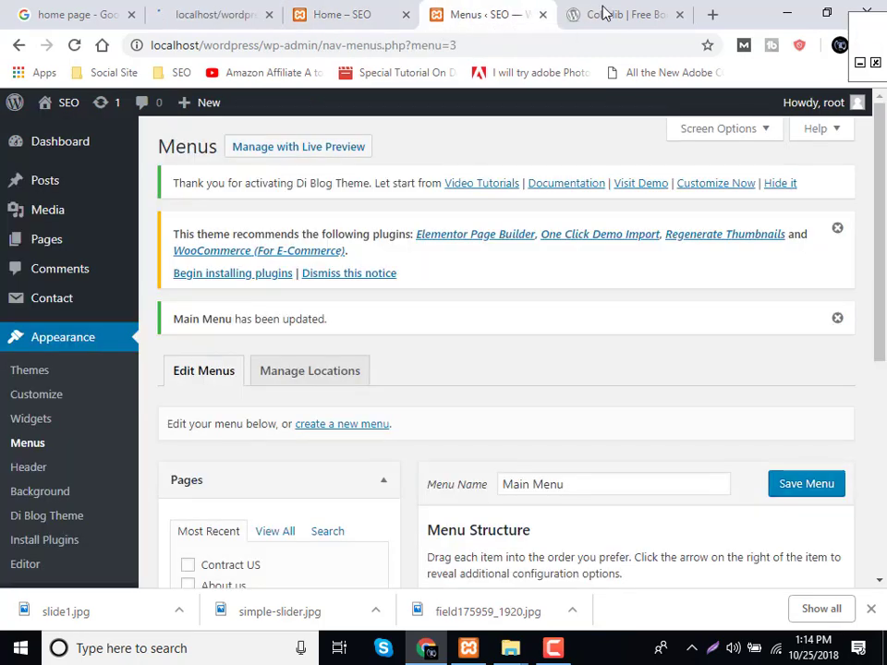
left_click_drag(570, 16, 162, 8)
left_click(323, 9)
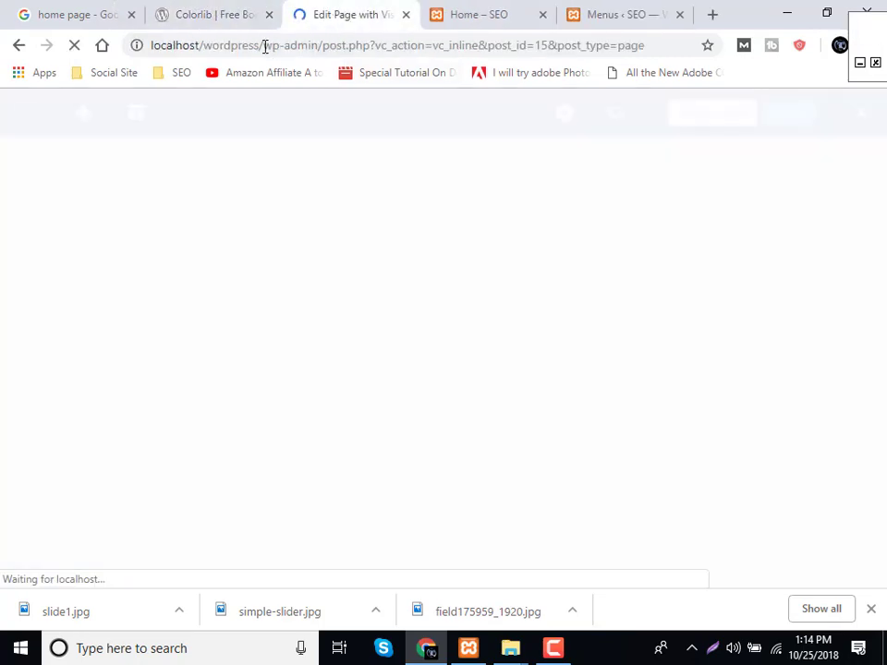
left_click(171, 7)
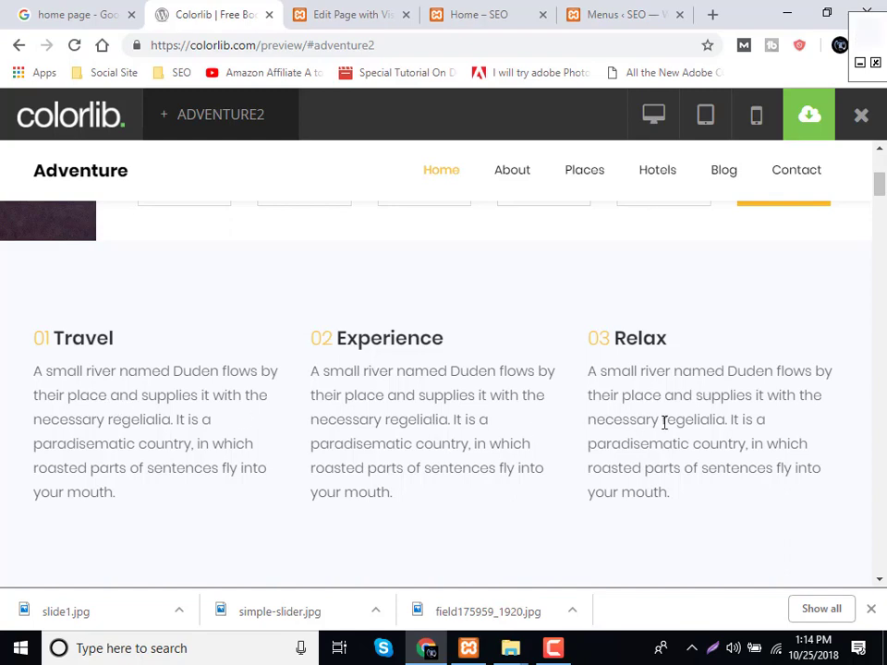
left_click(345, 17)
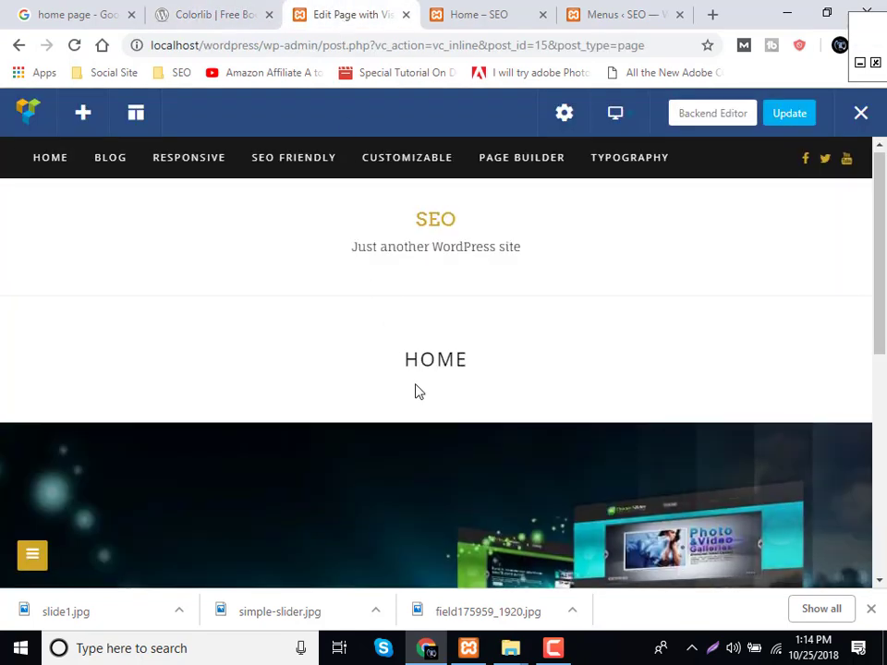
Clone the empty row below the slider and set the upper empty row's layout to 1/3 + 1/3 + 1/3.
scroll(416, 390, "down", 5)
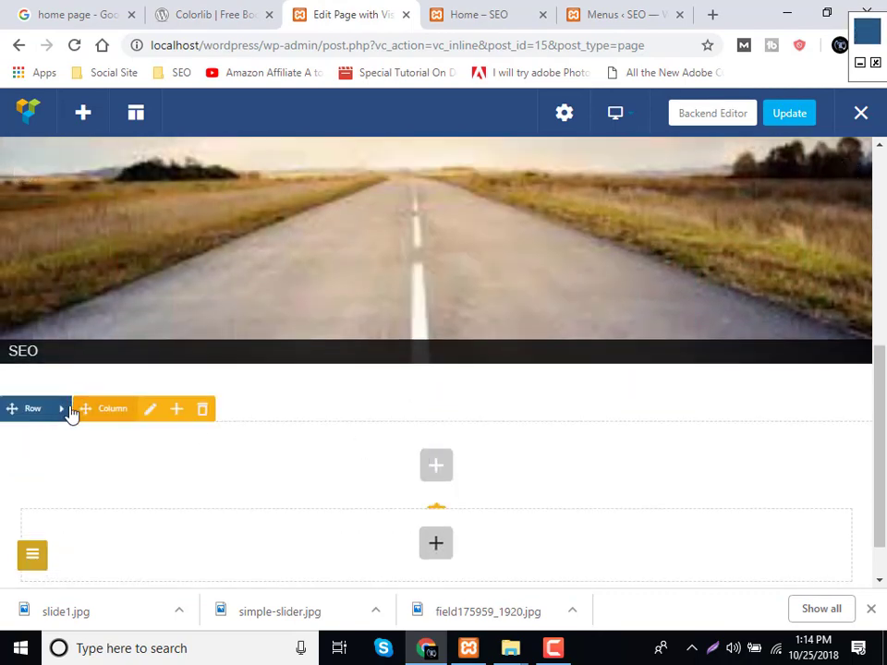
mouse_move(70, 413)
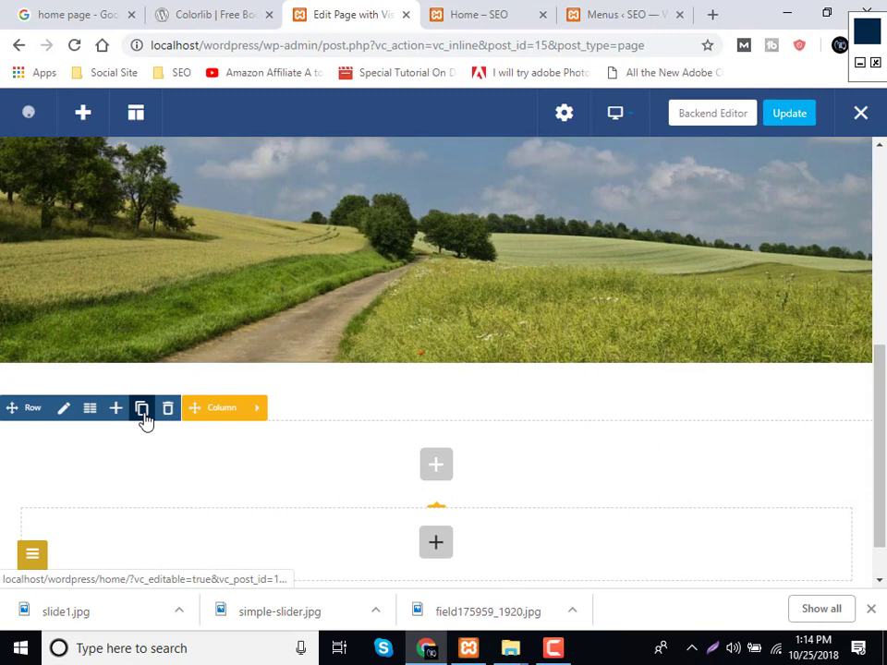
scroll(305, 435, "down", 2)
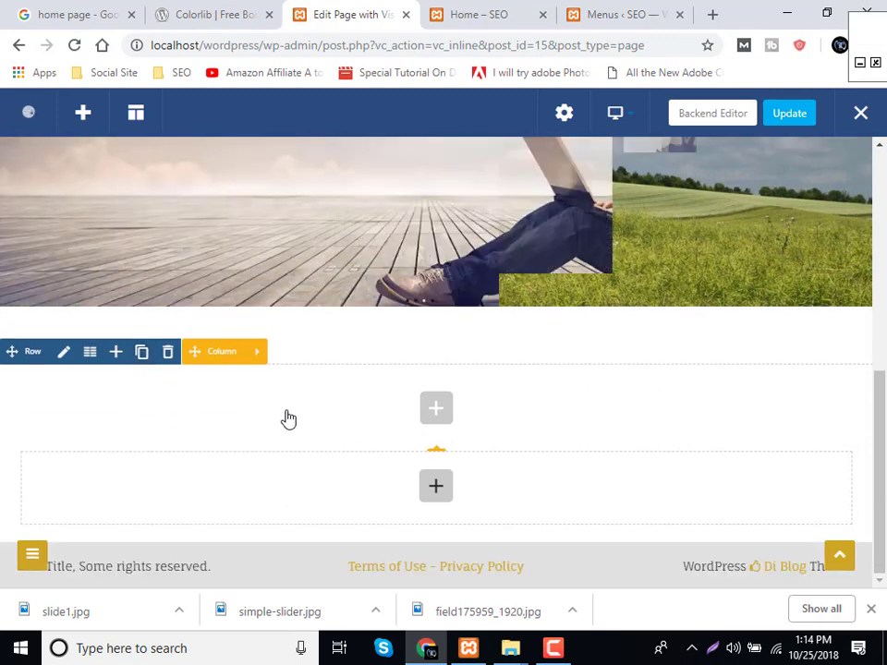
left_click(141, 351)
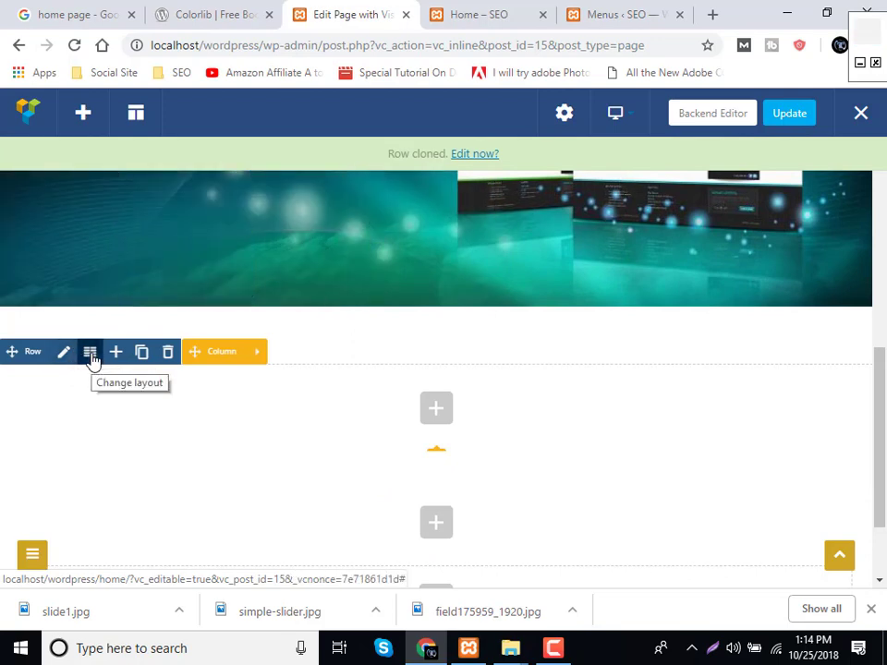
left_click(90, 353)
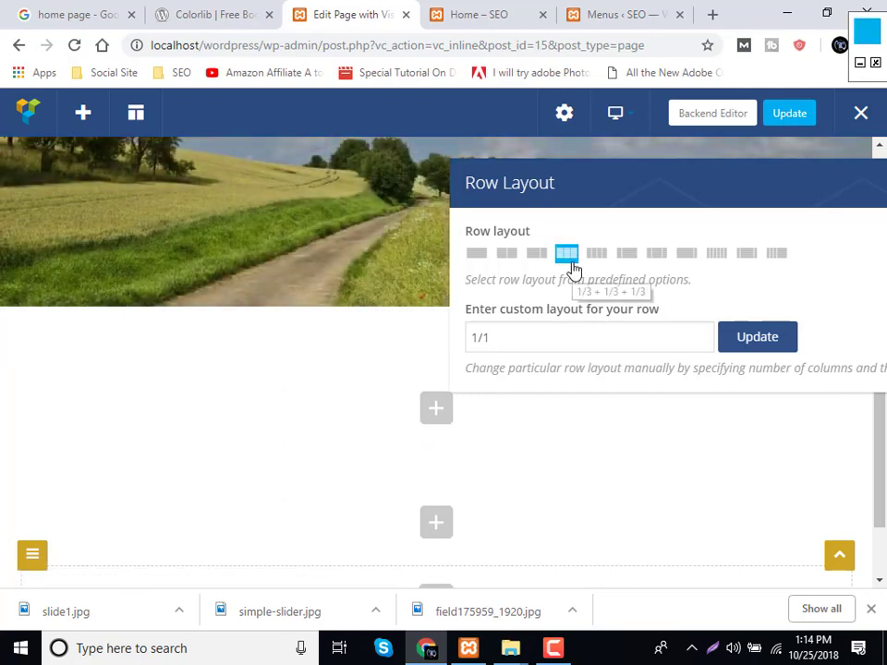
left_click(571, 264)
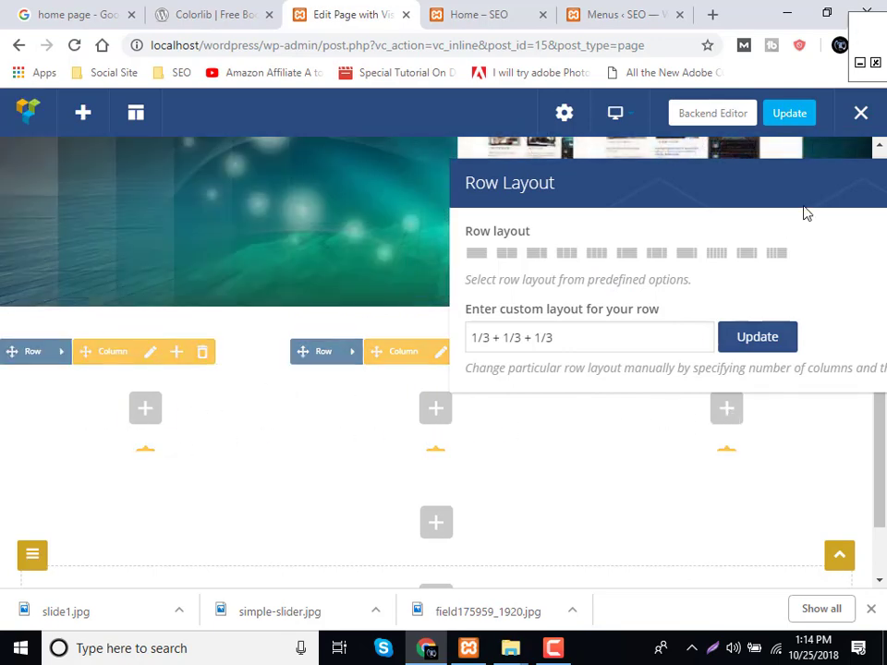
Add a Custom Heading element to the first column of the three-column row.
left_click(154, 422)
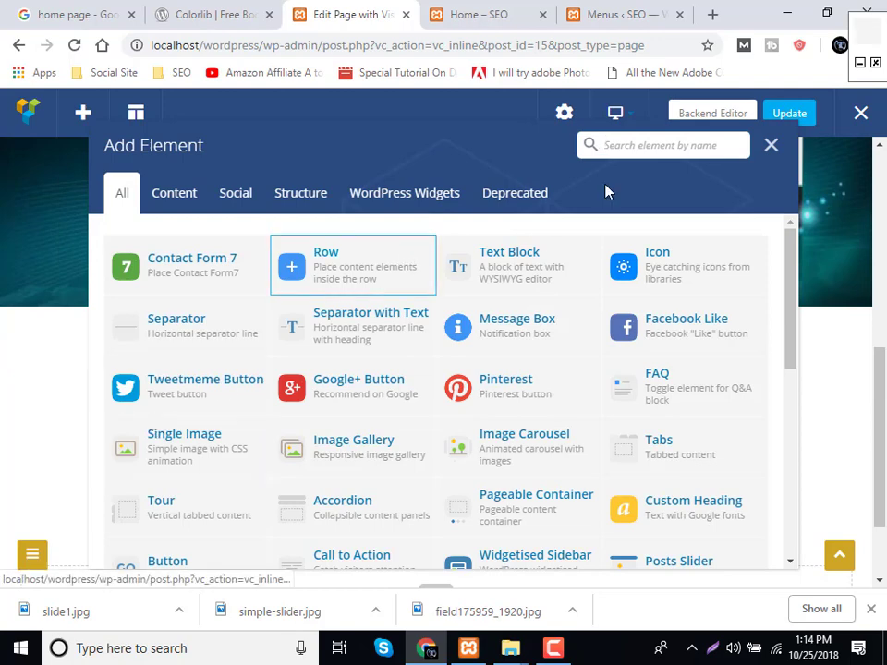
left_click(641, 148)
type("he")
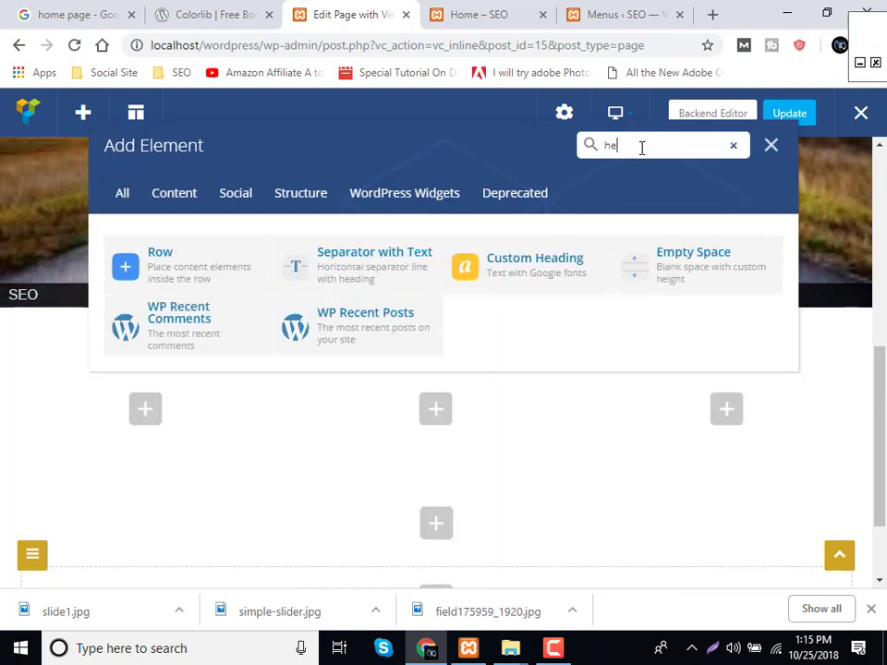
left_click(555, 278)
Copy the "01 Travel" title from the Colorlib template and replace the custom heading's text with it.
left_click(222, 13)
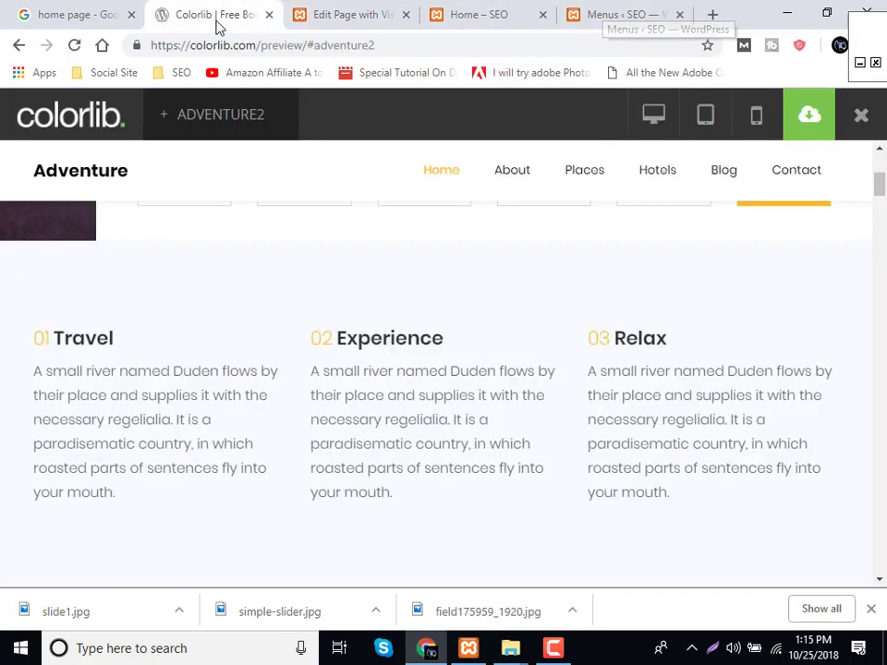
left_click_drag(114, 338, 32, 332)
key("ctrl+c")
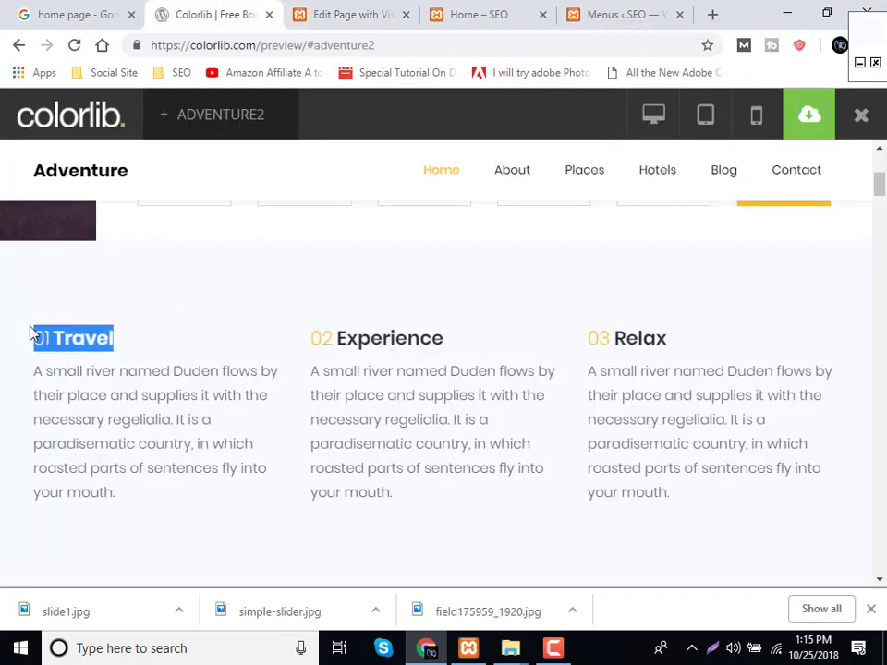
left_click(310, 14)
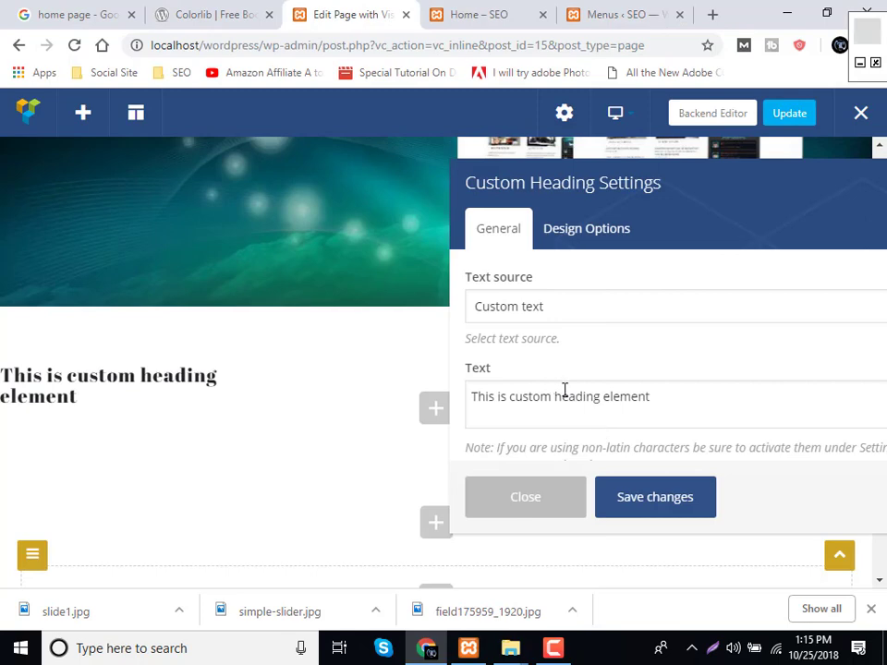
left_click(586, 392)
key("ctrl+a")
key("ctrl+v")
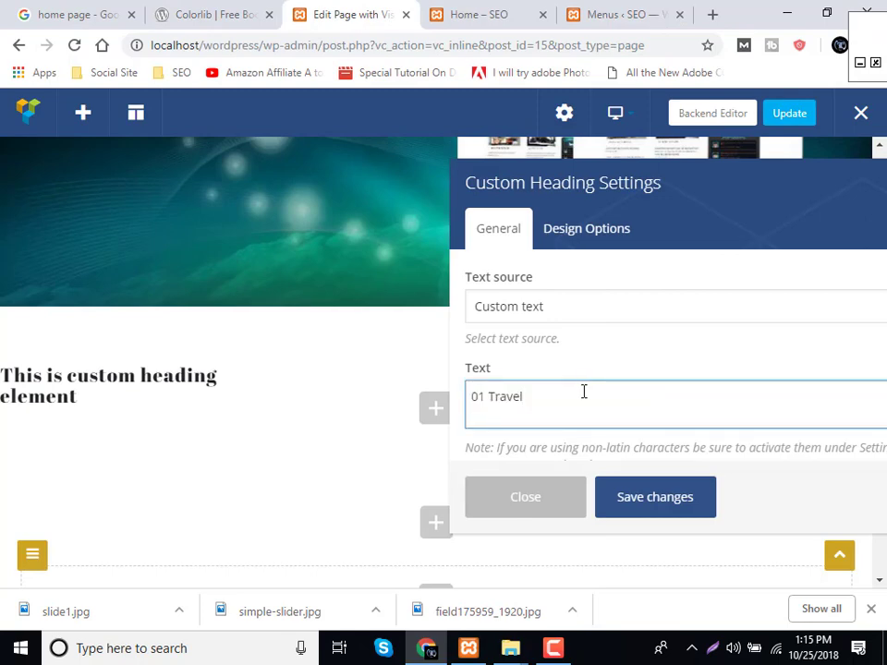
Set the custom heading's link URL to # and choose h2 as its element tag.
left_click(517, 320)
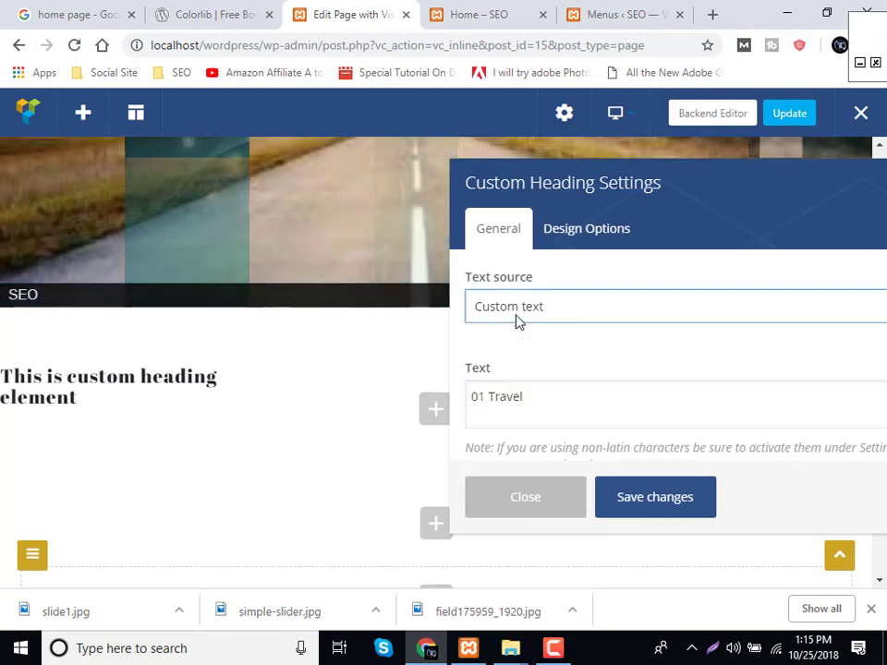
left_click(507, 407)
scroll(511, 394, "down", 3)
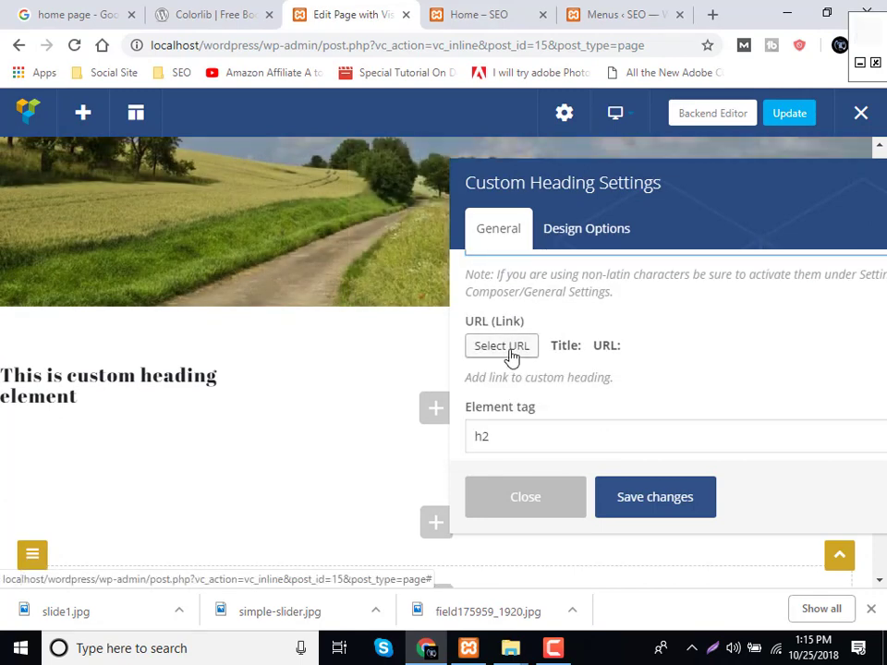
left_click(502, 346)
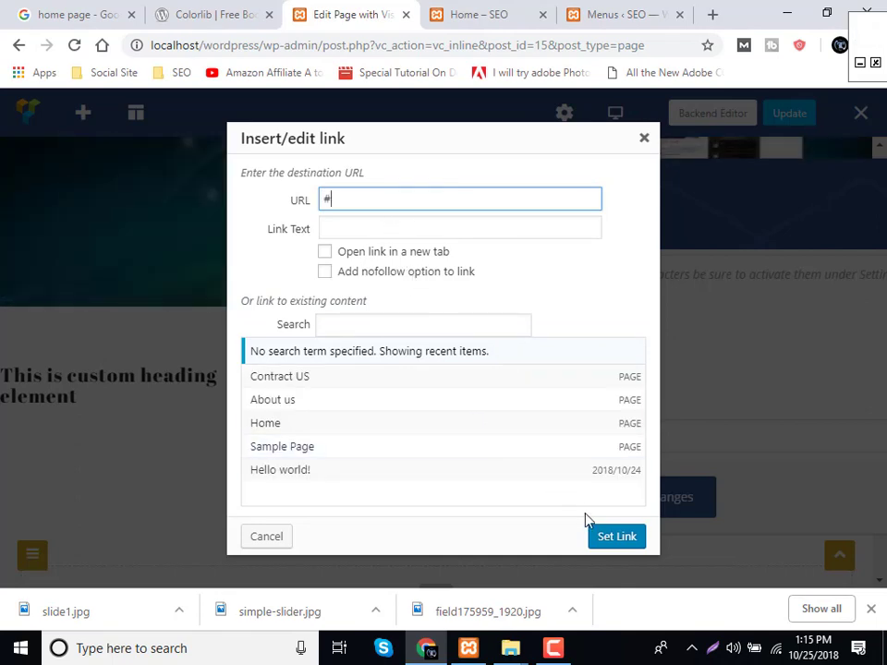
left_click(602, 536)
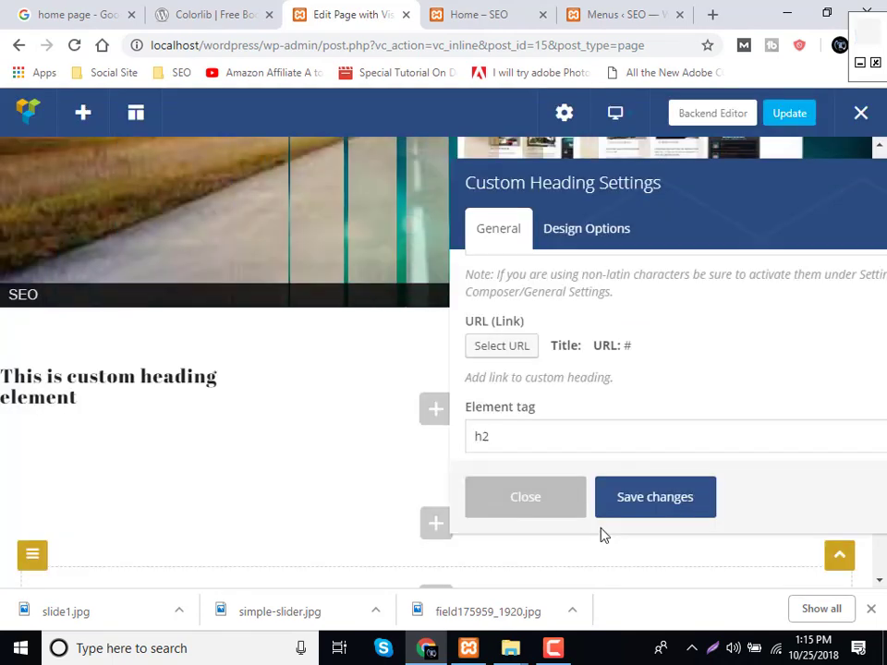
scroll(518, 364, "down", 1)
left_click(518, 363)
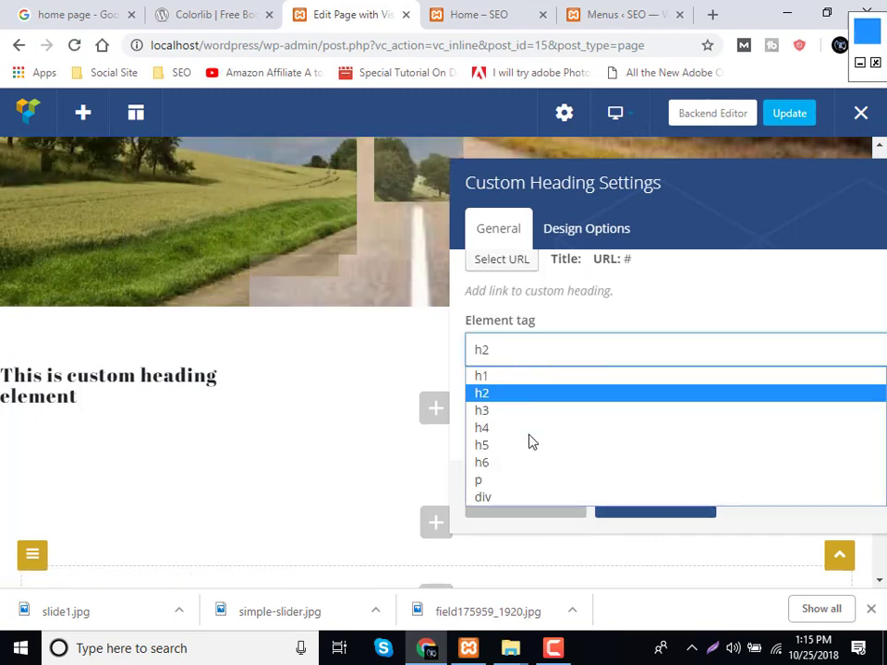
left_click(518, 404)
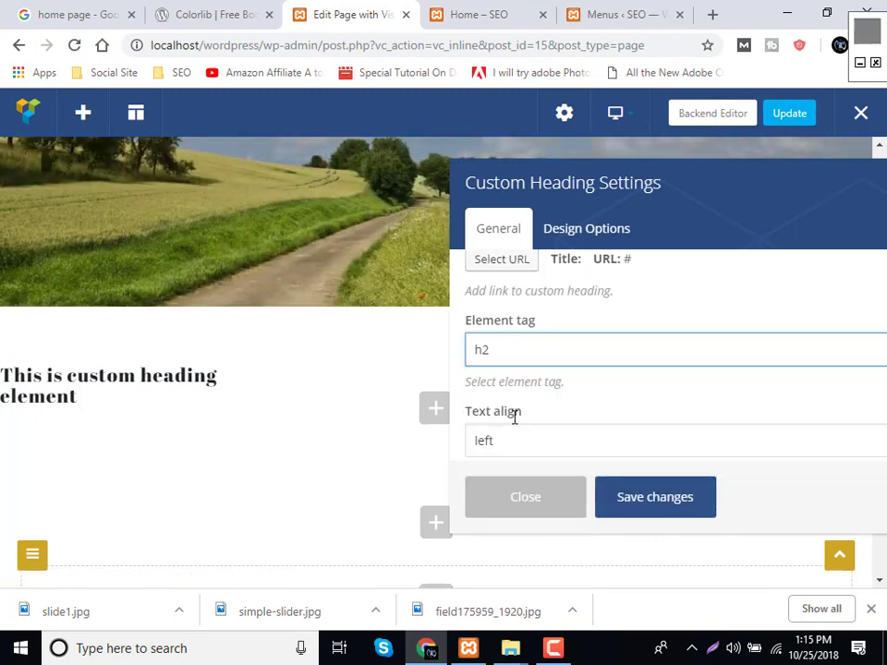
Keep the custom heading left-aligned after checking the Colorlib template's titles, and set its font size to 30px.
scroll(515, 416, "down", 1)
left_click(517, 365)
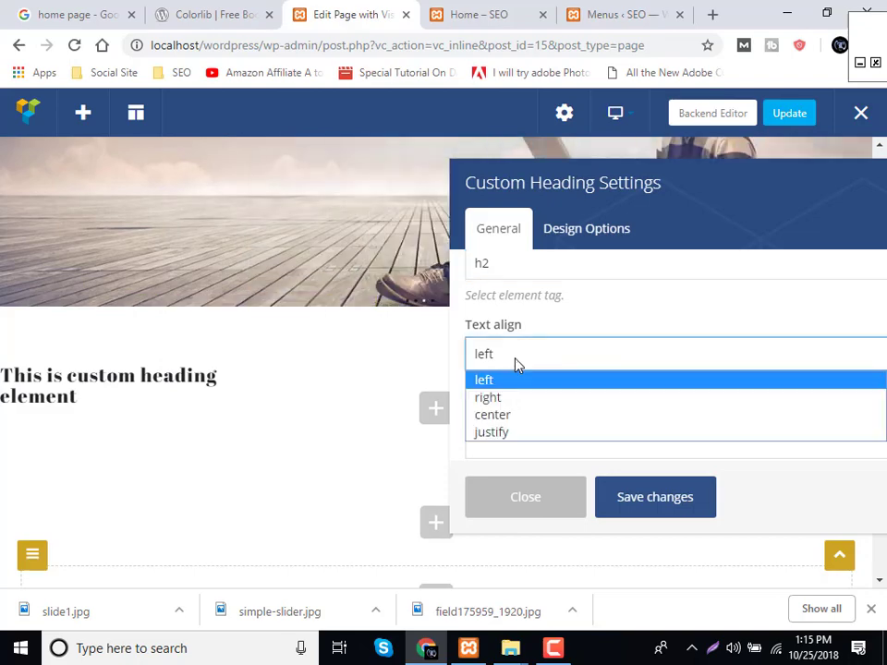
left_click(506, 14)
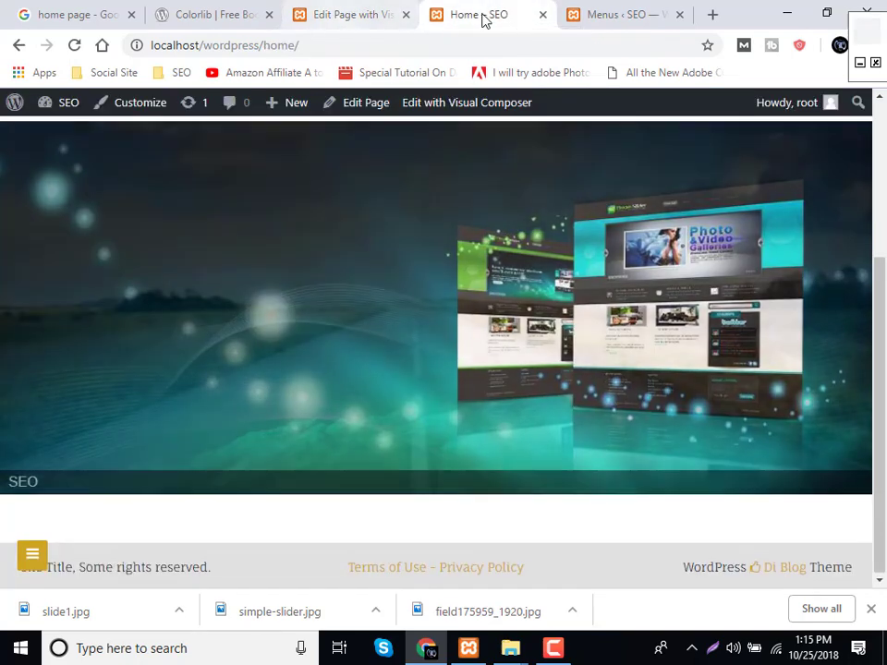
left_click(596, 15)
left_click(204, 15)
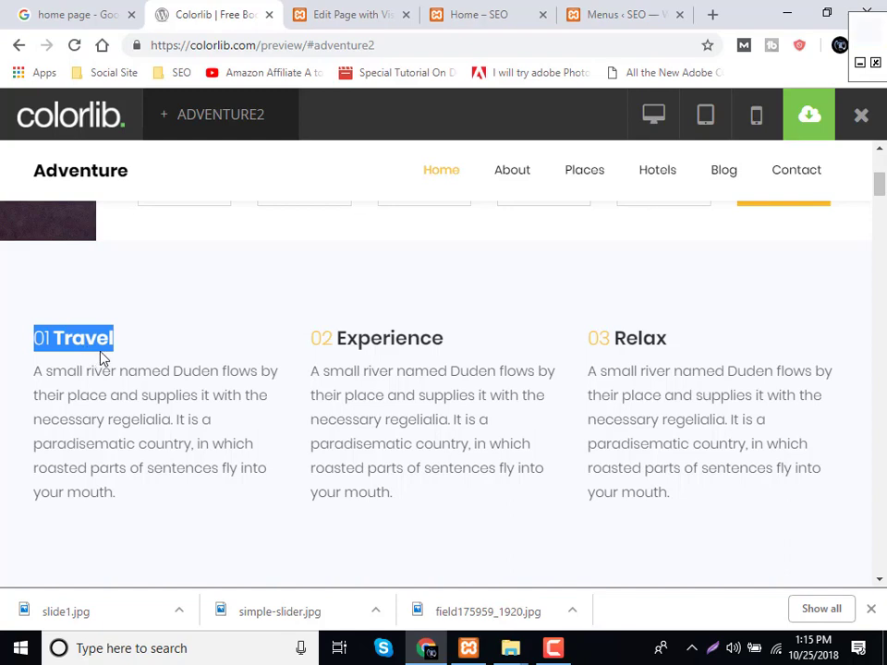
left_click(610, 14)
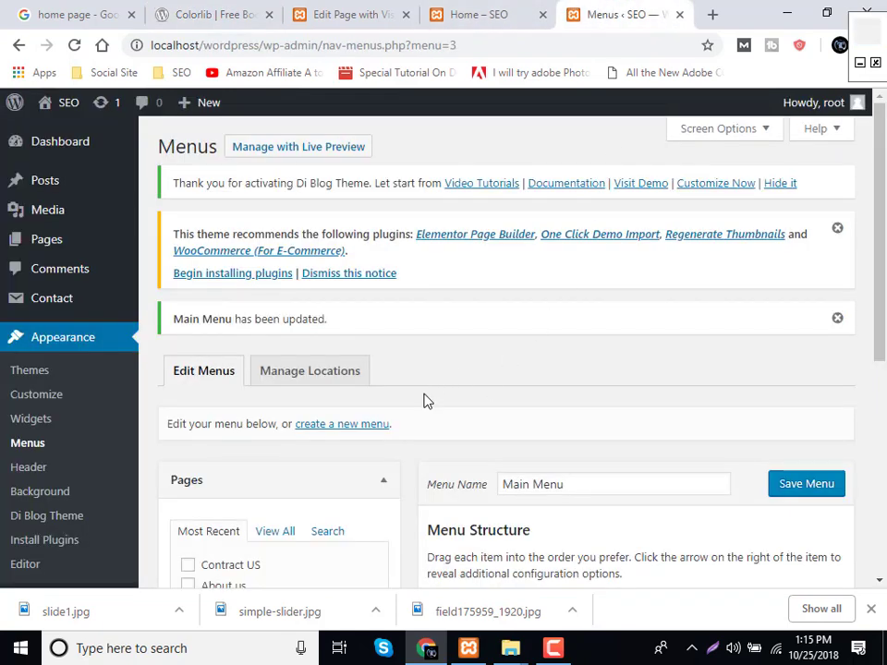
left_click(248, 22)
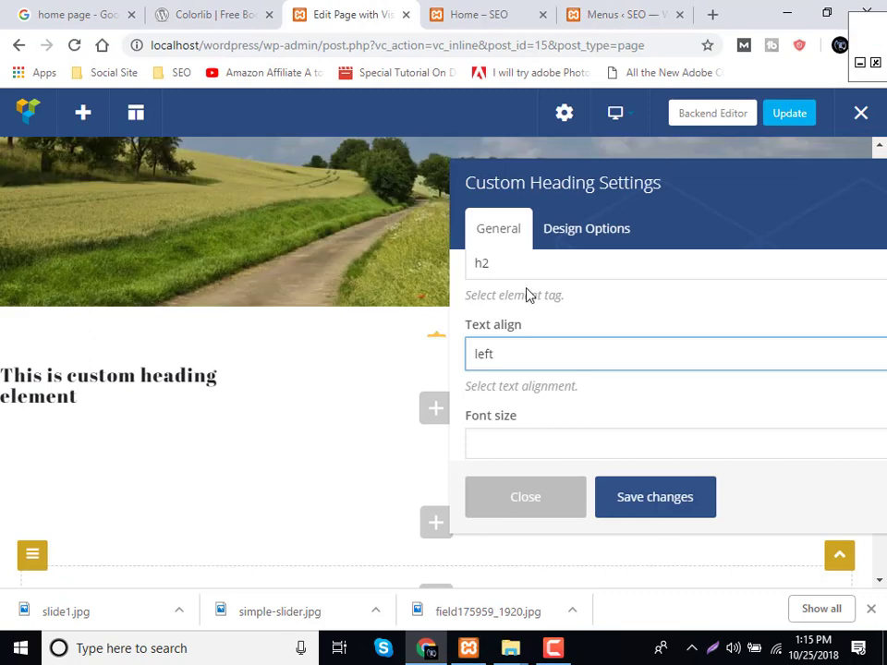
scroll(502, 395, "down", 1)
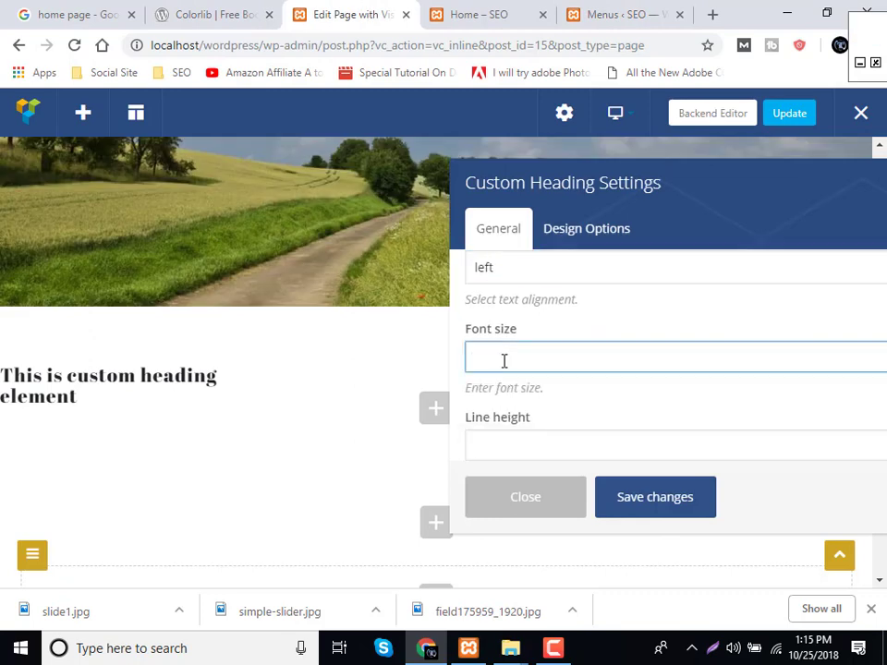
type("30px")
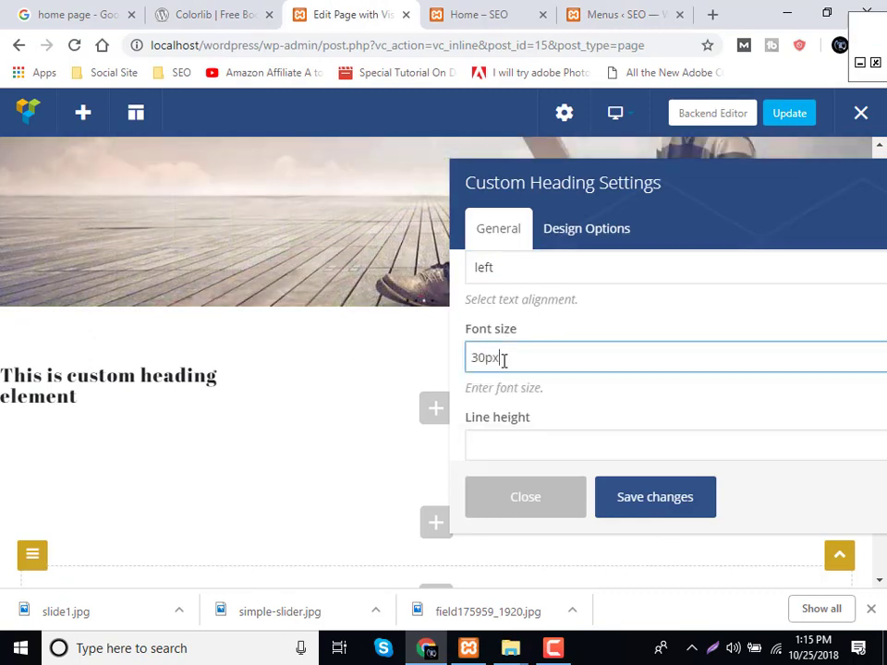
Compare the title colour in the Colorlib template and set the custom heading's text color to black.
scroll(497, 373, "down", 1)
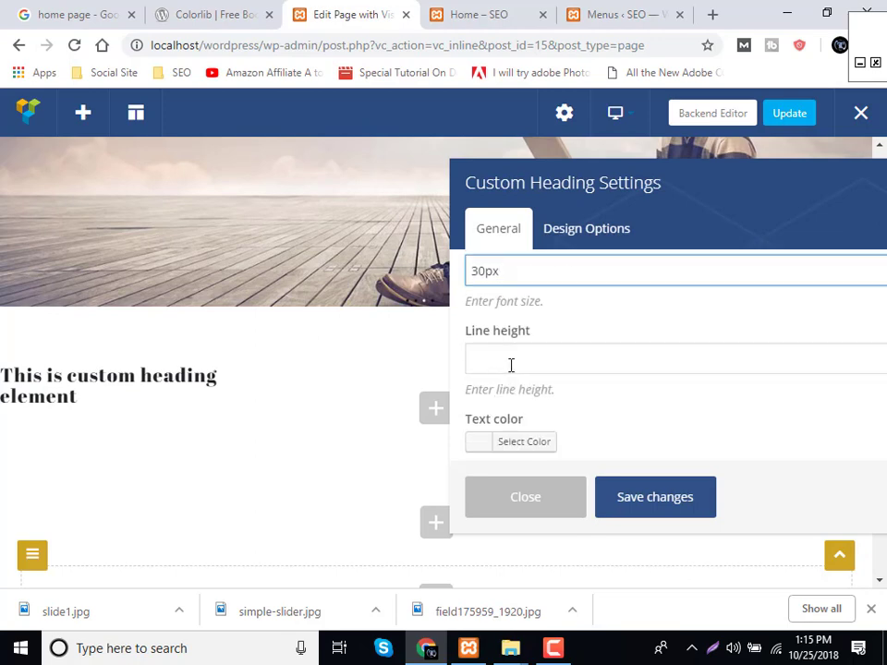
left_click(511, 365)
left_click(515, 444)
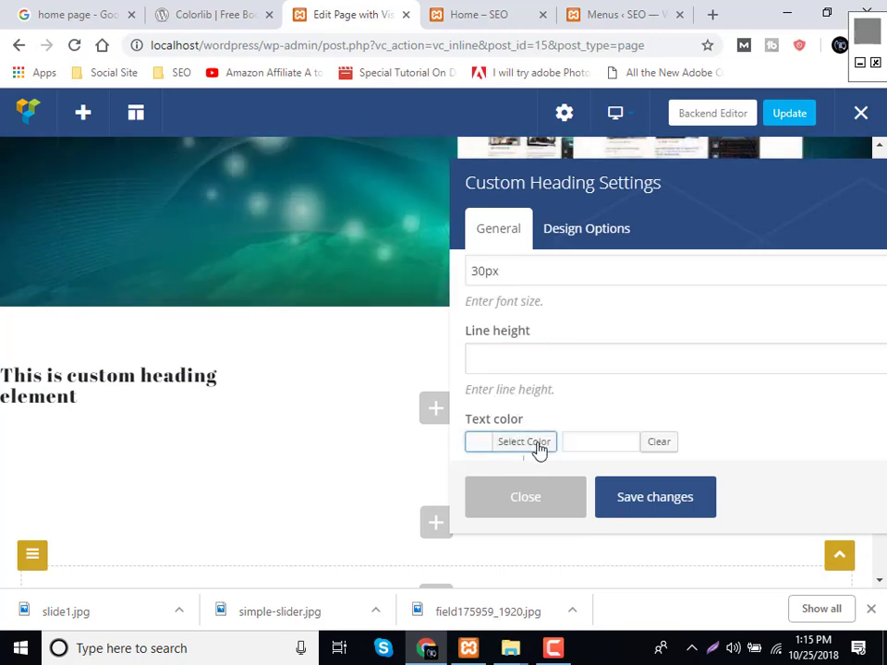
left_click(676, 10)
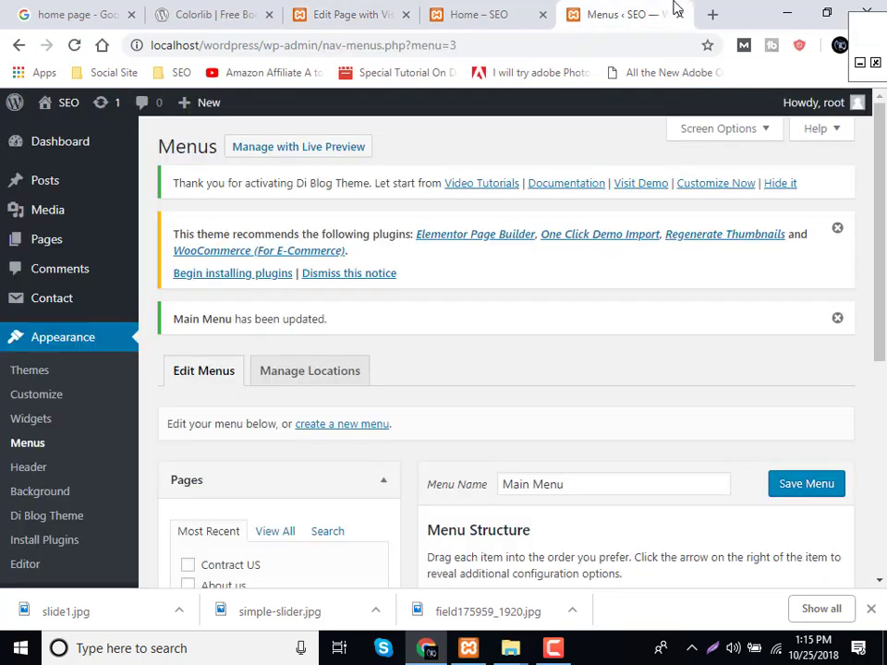
left_click(222, 11)
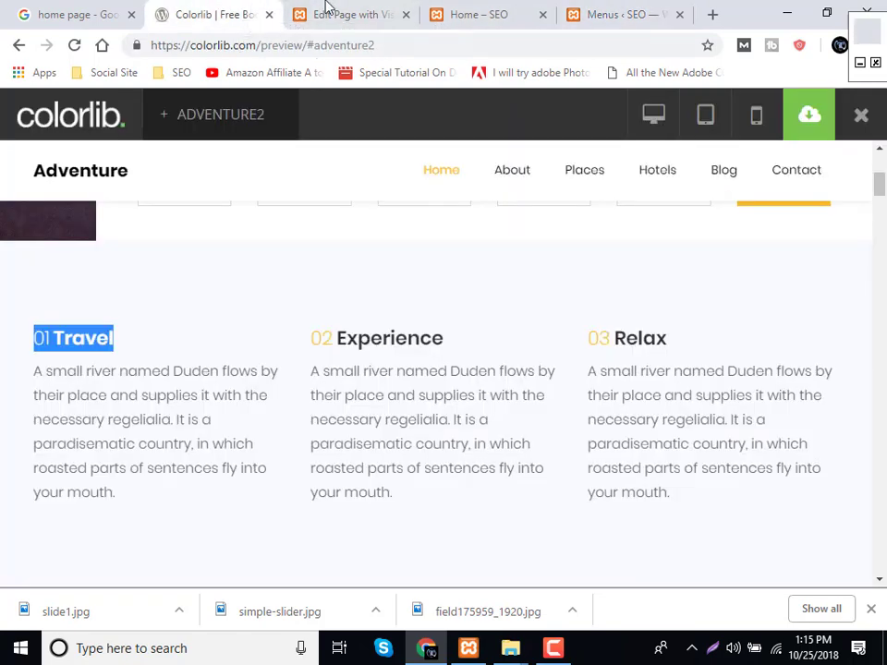
left_click(326, 7)
left_click(569, 438)
scroll(559, 411, "down", 2)
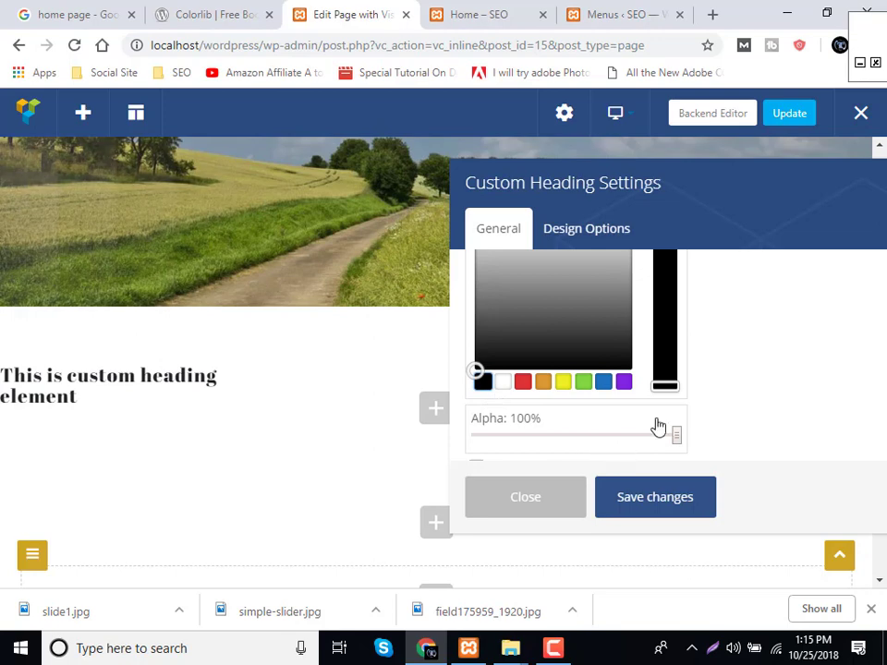
Choose Alegreya SC as the custom heading's font family.
scroll(730, 386, "down", 3)
scroll(730, 387, "up", 2)
scroll(730, 386, "down", 1)
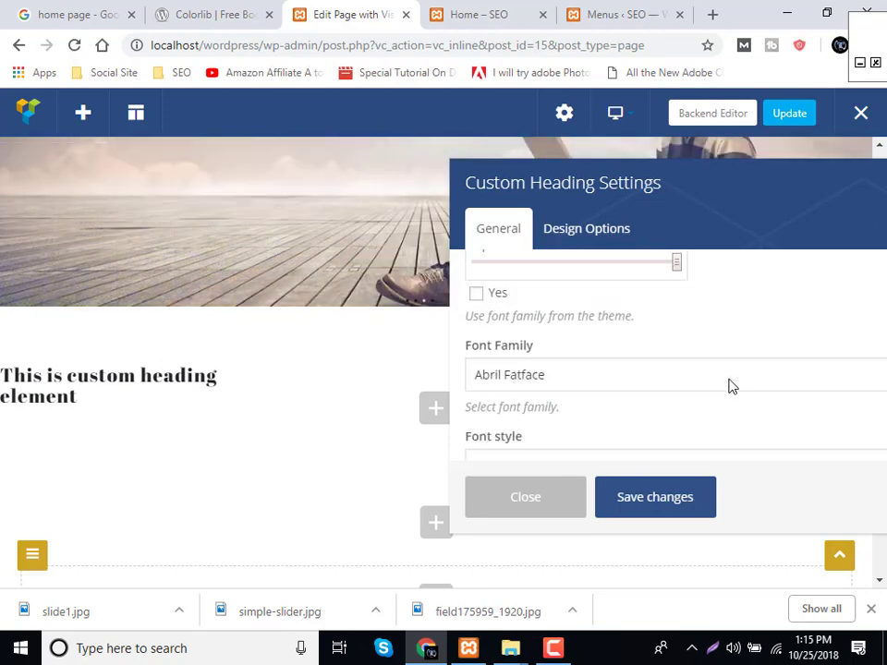
left_click(661, 374)
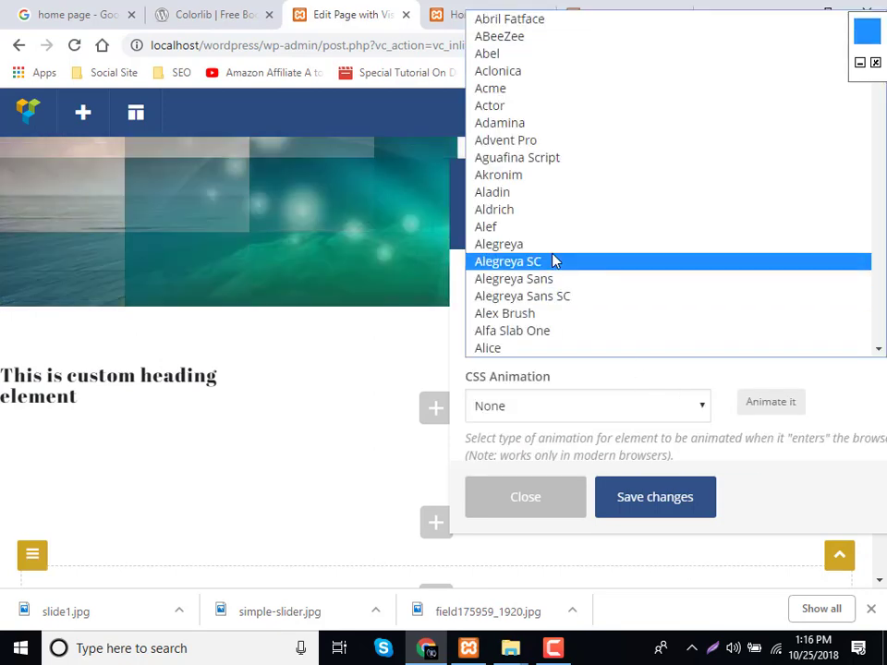
left_click(554, 259)
Try the zoomInDown, rotateInDownLeft and fadeInDownBig CSS animations on the custom heading.
scroll(591, 340, "down", 1)
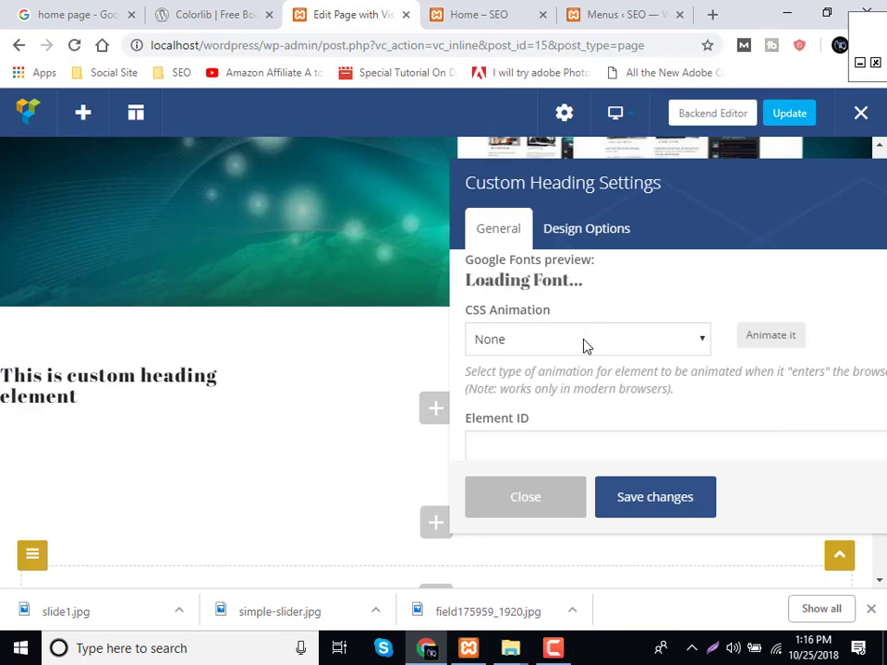
left_click(584, 340)
scroll(550, 266, "down", 4)
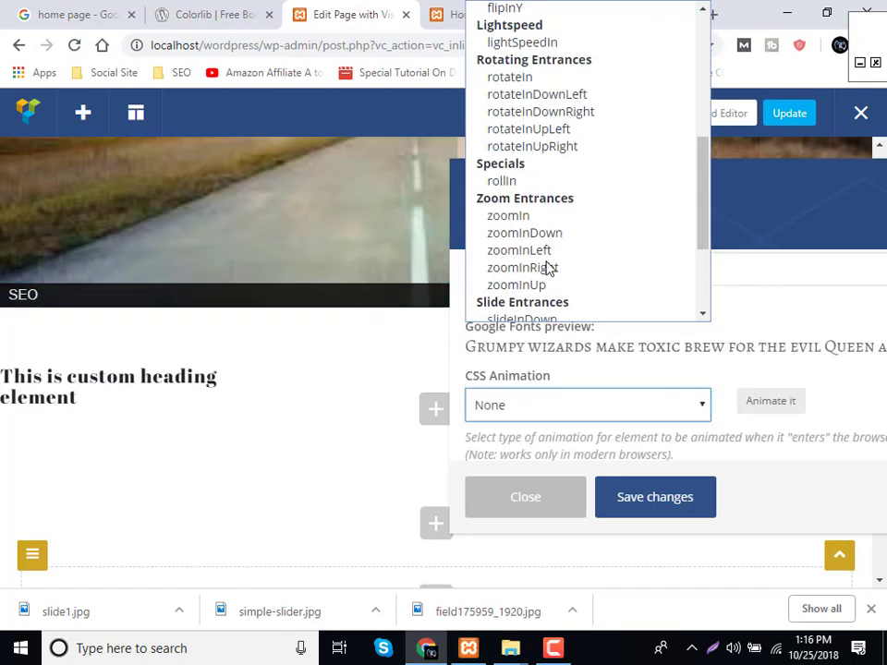
left_click(543, 233)
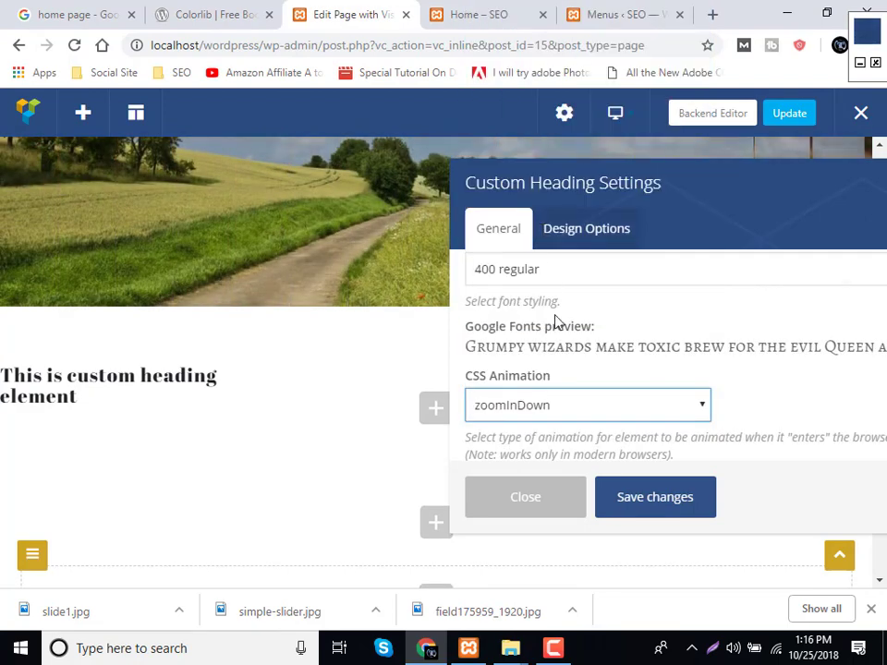
left_click(596, 404)
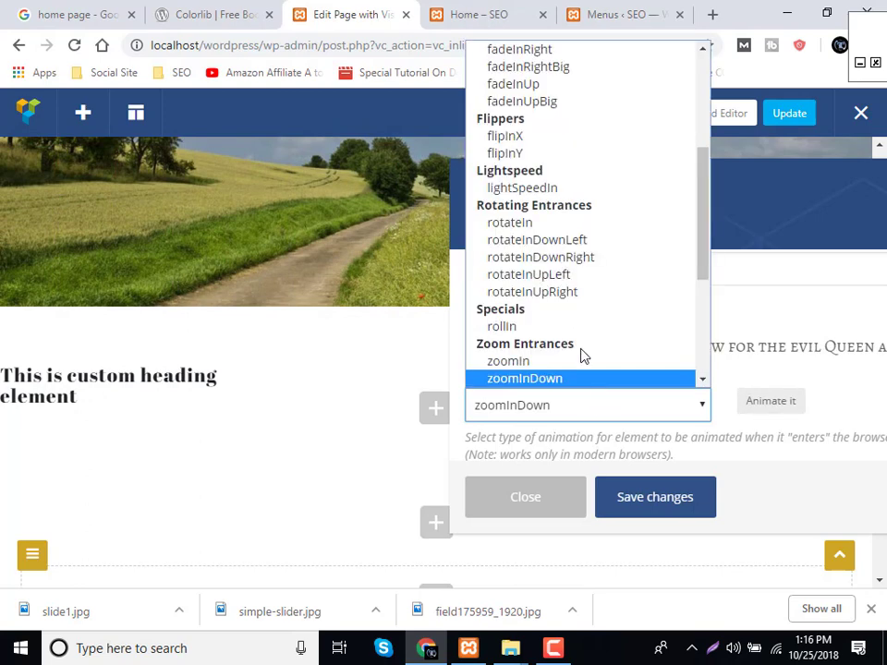
left_click(545, 240)
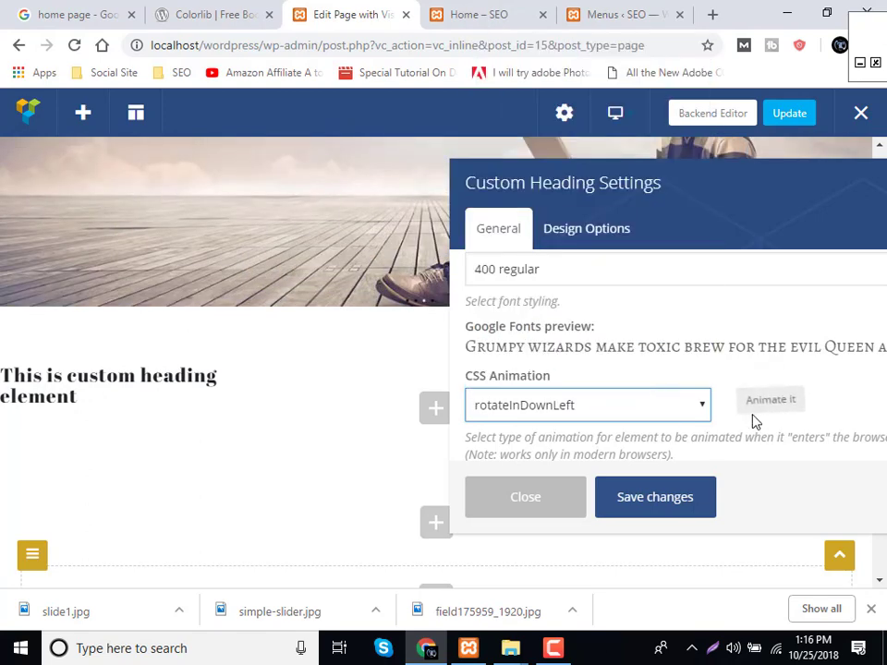
left_click(592, 404)
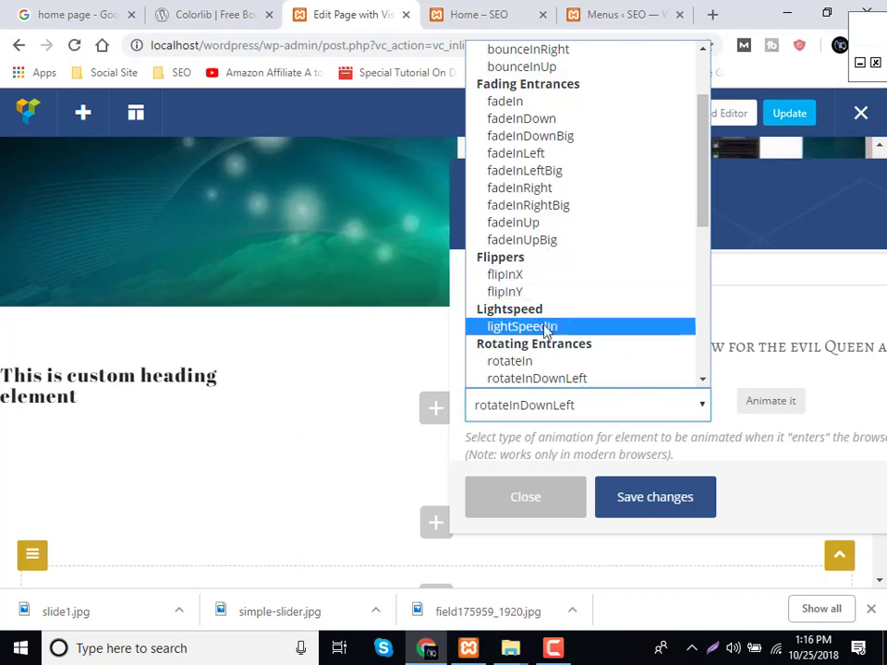
scroll(555, 319, "down", 4)
scroll(562, 157, "up", 3)
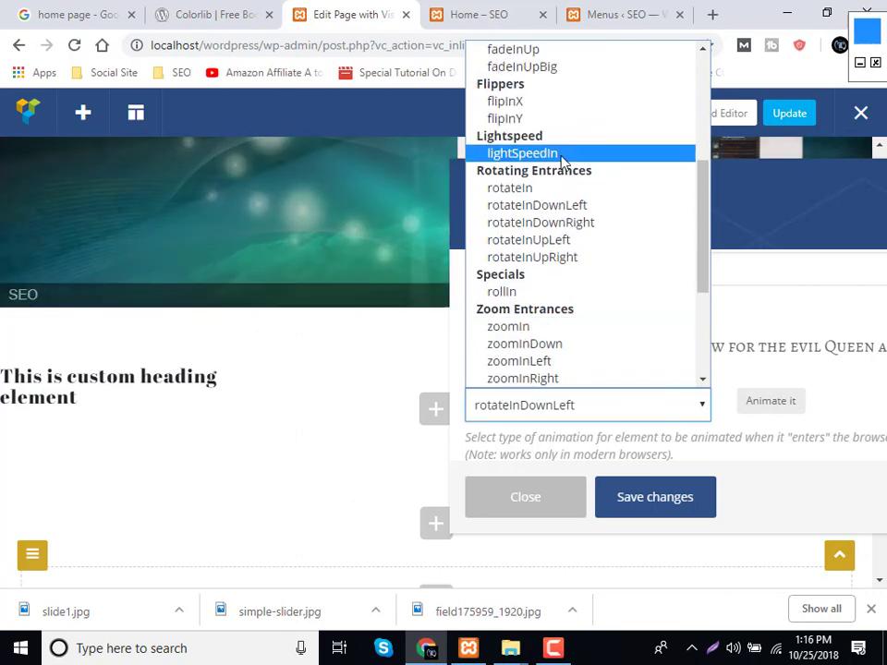
left_click(572, 207)
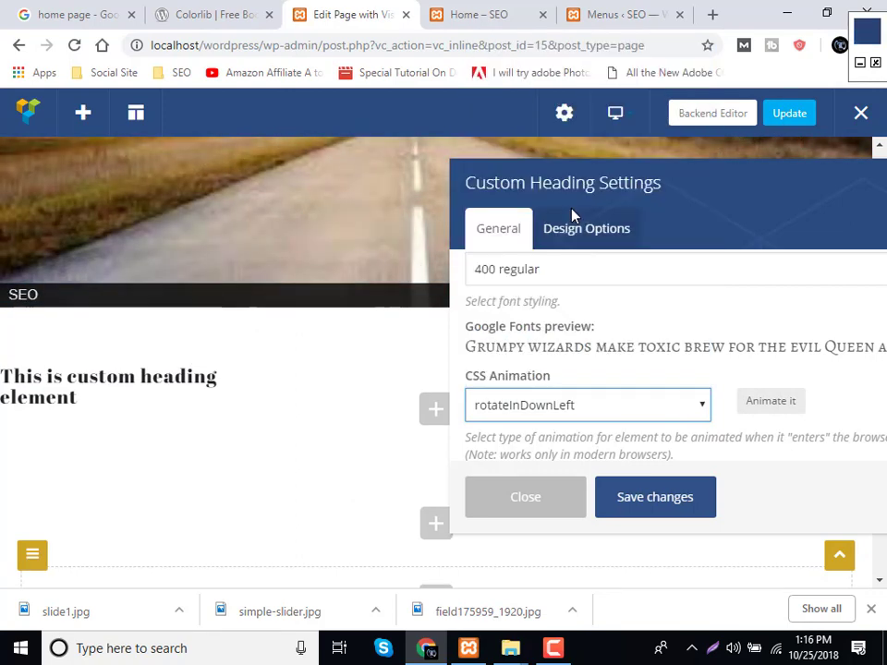
left_click(588, 404)
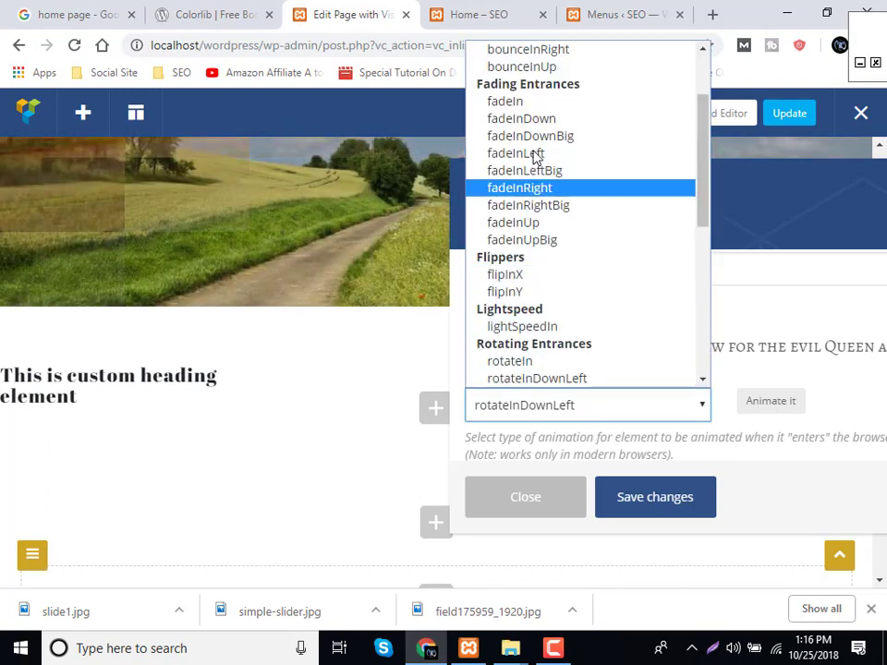
left_click(535, 138)
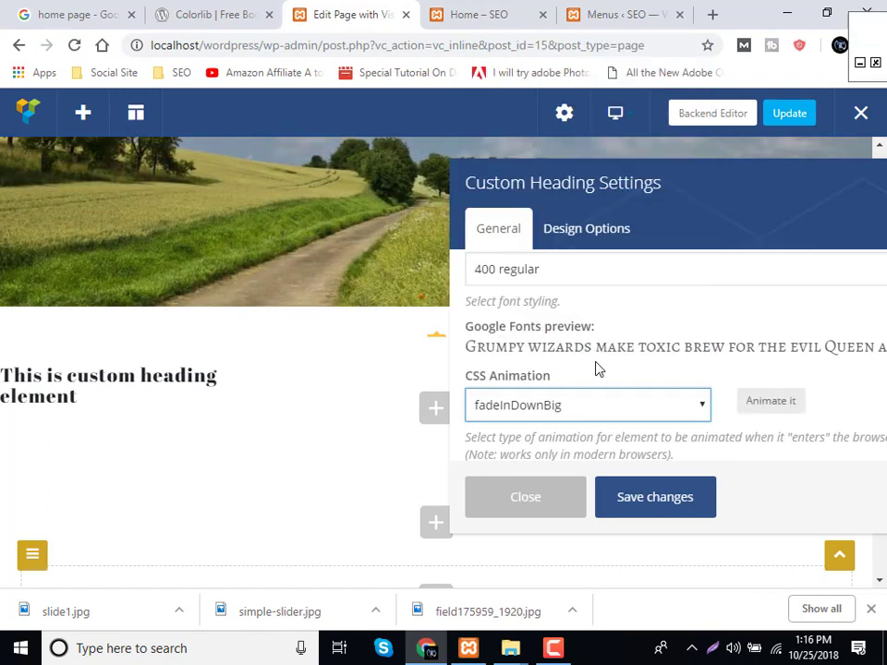
Set the custom heading's CSS animation to rotateInDownLeft and save the heading settings.
left_click(601, 406)
scroll(559, 295, "down", 3)
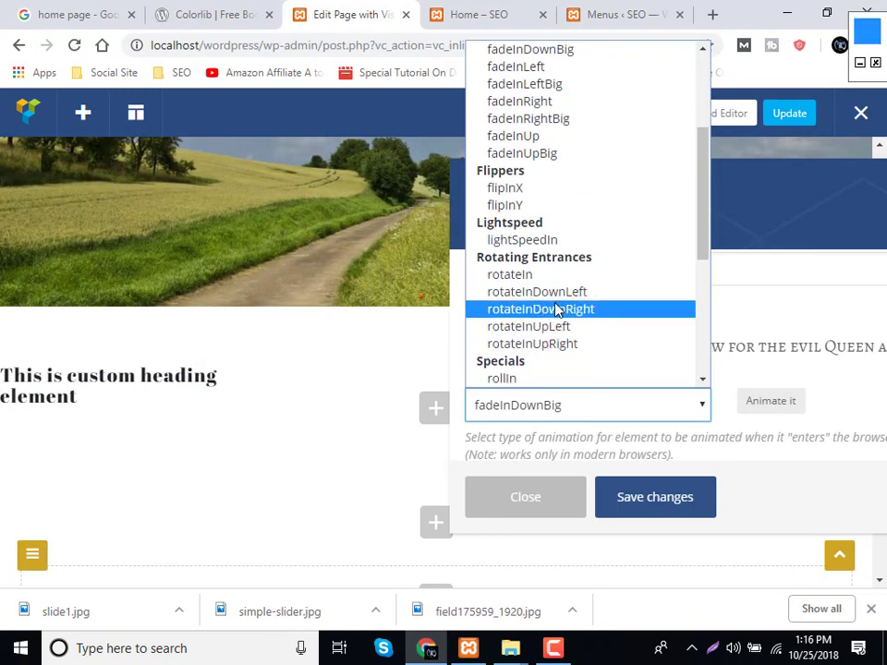
left_click(559, 294)
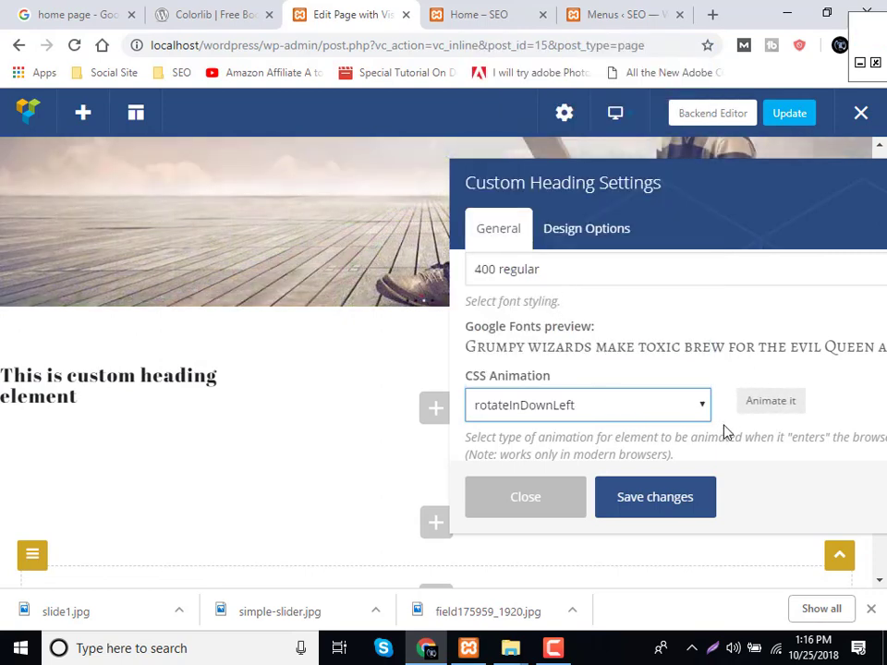
scroll(583, 413, "down", 3)
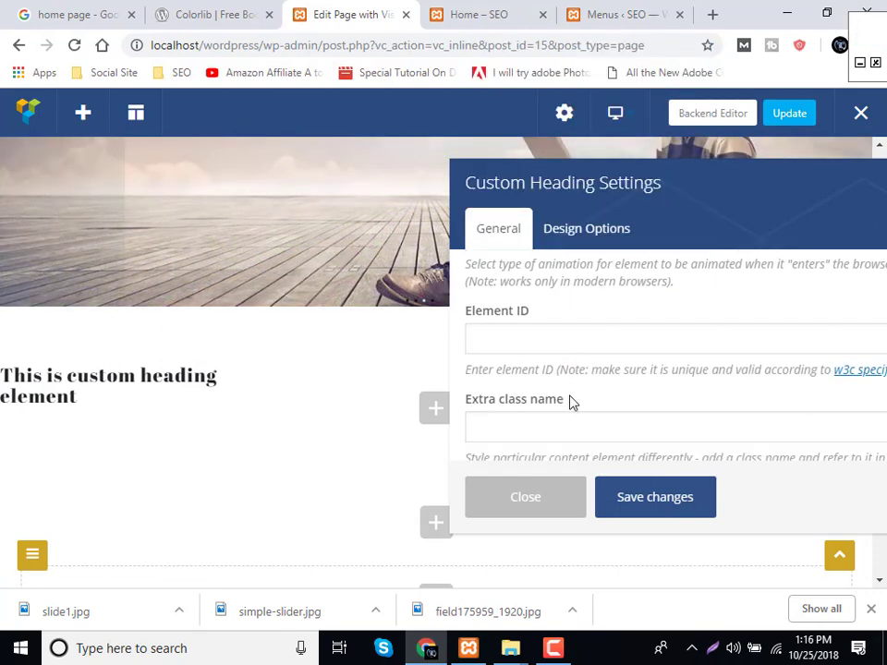
left_click(654, 499)
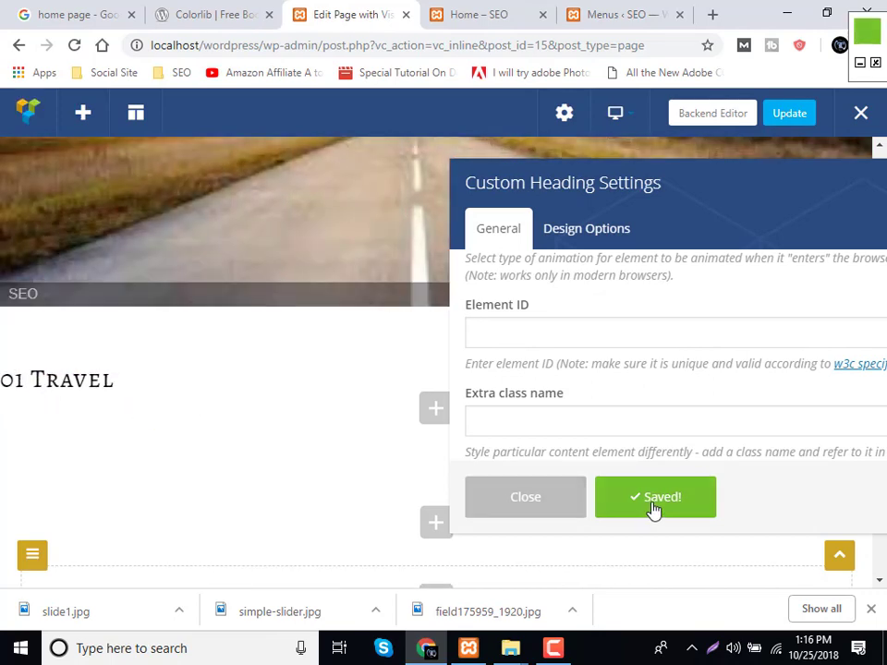
Change the custom heading's font style to 700 bold italic and save the settings.
scroll(540, 397, "up", 5)
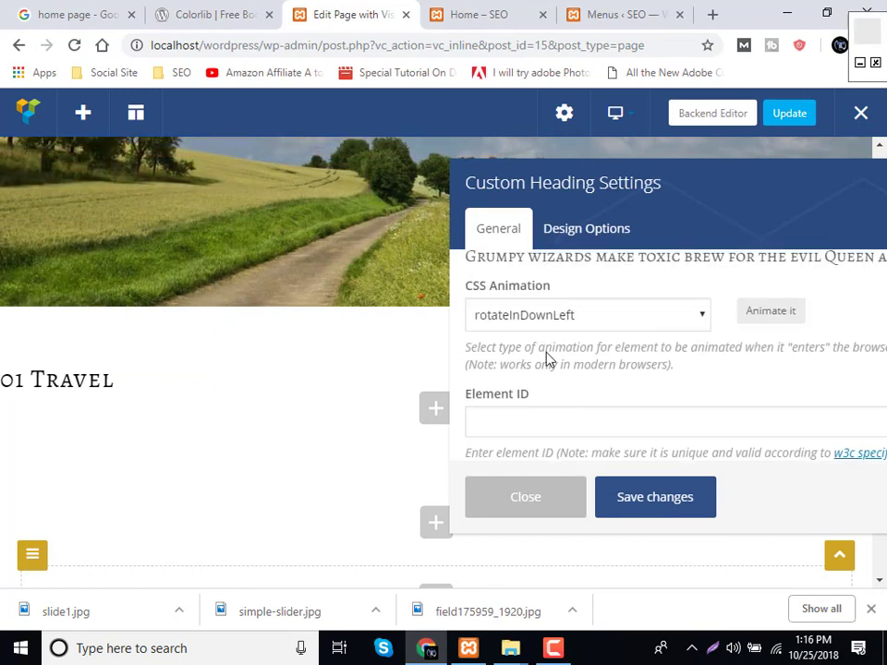
left_click(548, 355)
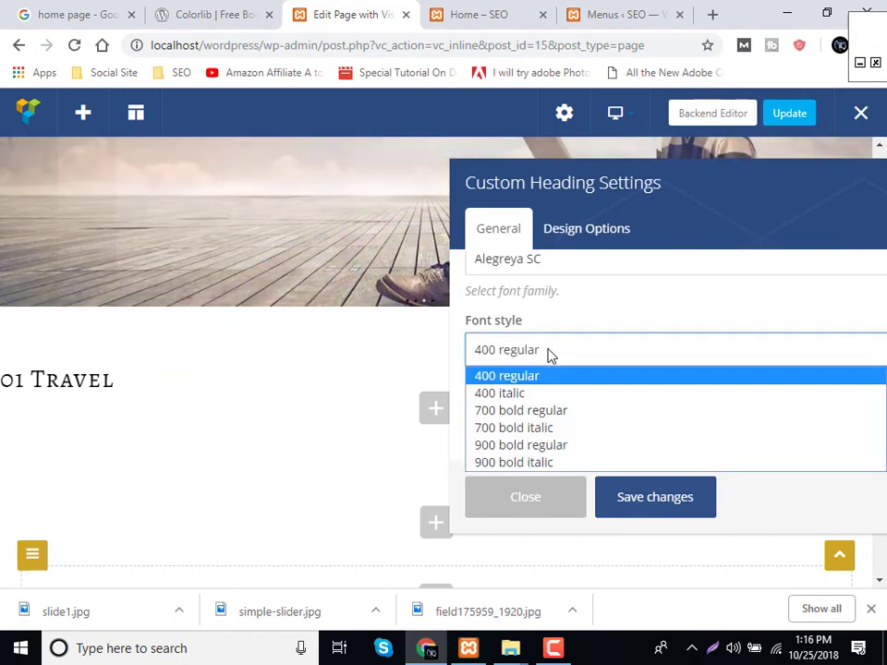
left_click(527, 428)
left_click(658, 498)
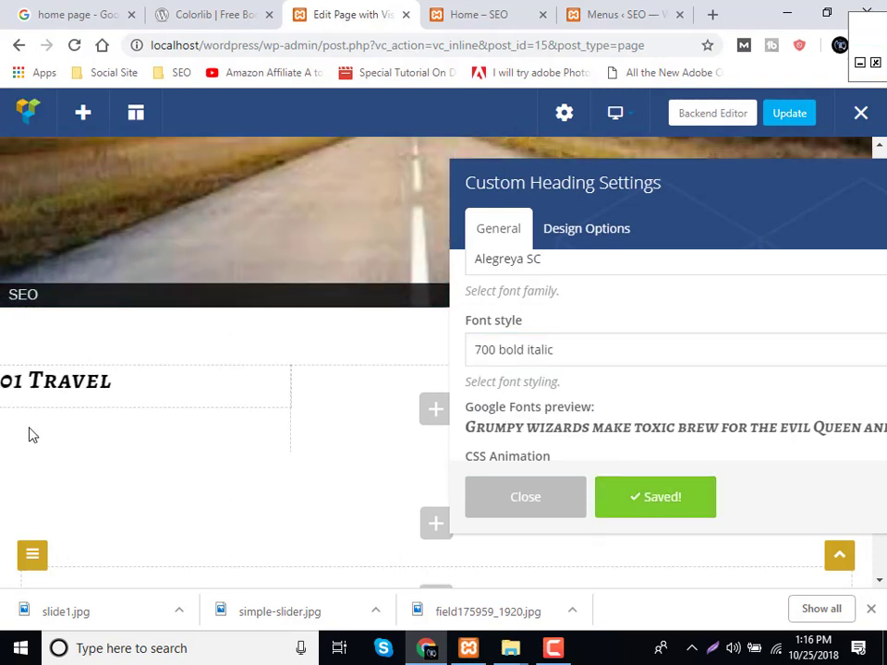
Try Alex Brush as the custom heading's font family and save the settings.
scroll(560, 361, "up", 2)
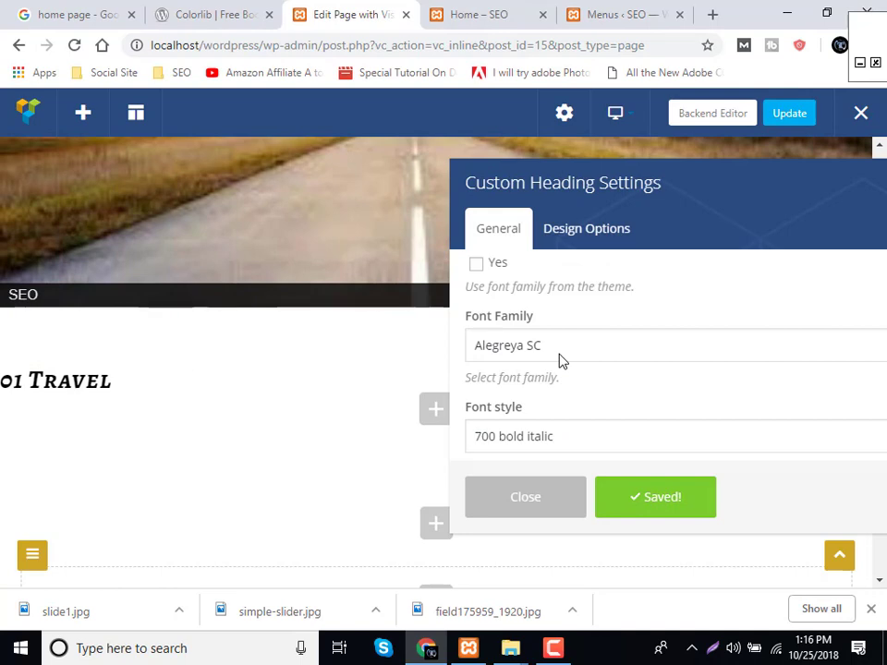
left_click(558, 355)
left_click(514, 307)
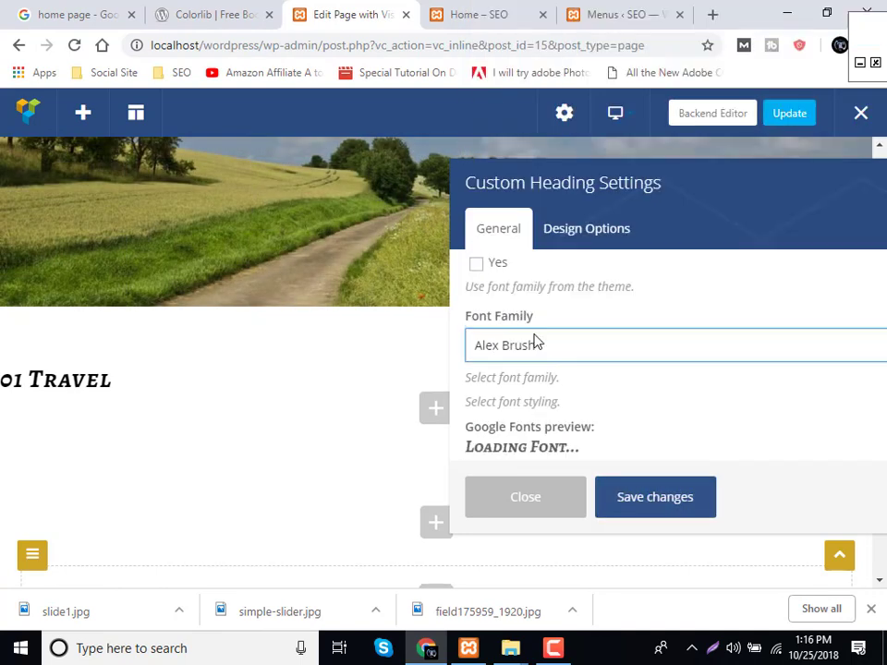
left_click(635, 505)
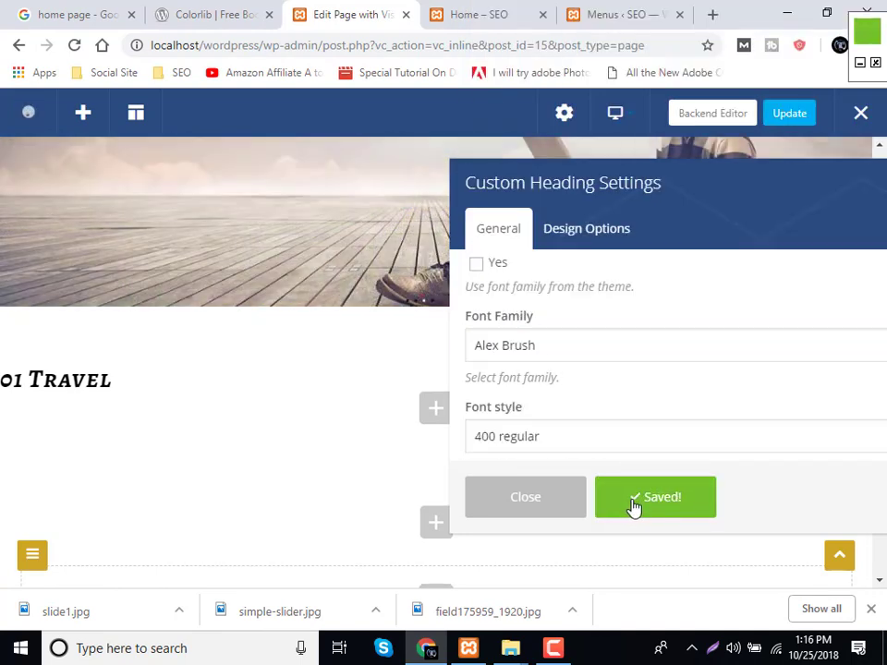
Set the custom heading's font family to Alegreya SC with the 700 bold italic style, save, and close the settings.
left_click(553, 344)
left_click(534, 255)
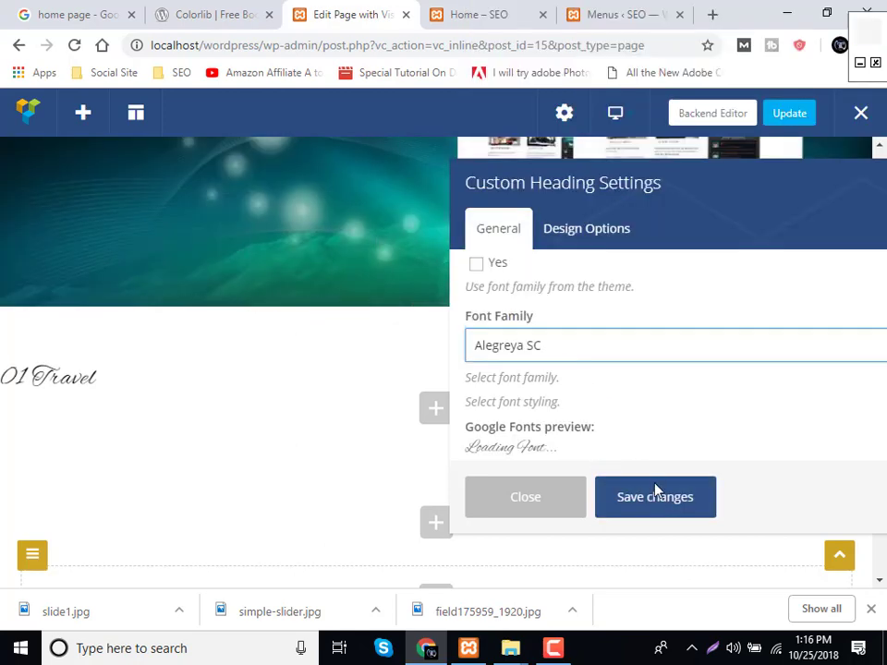
left_click(657, 502)
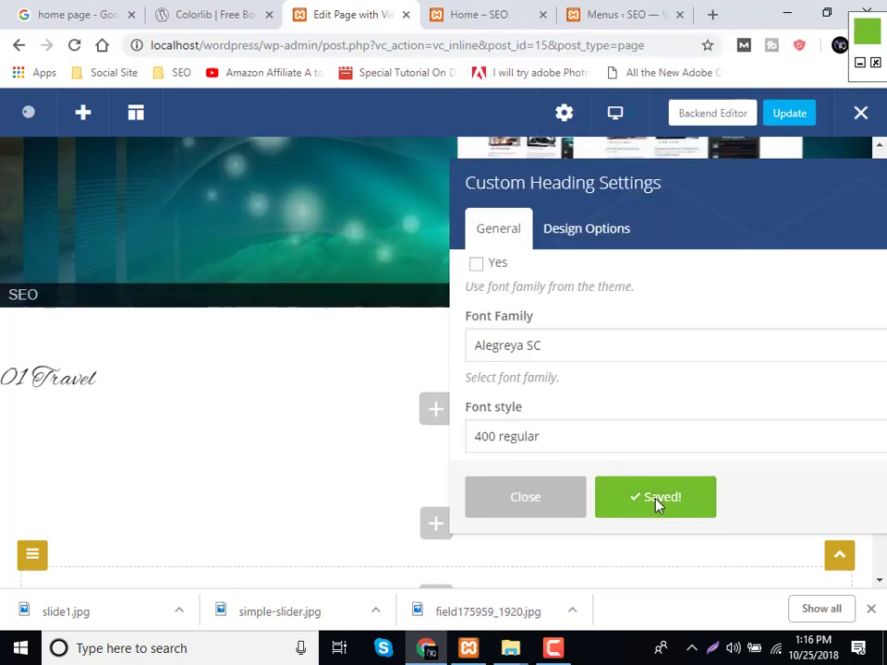
left_click(617, 447)
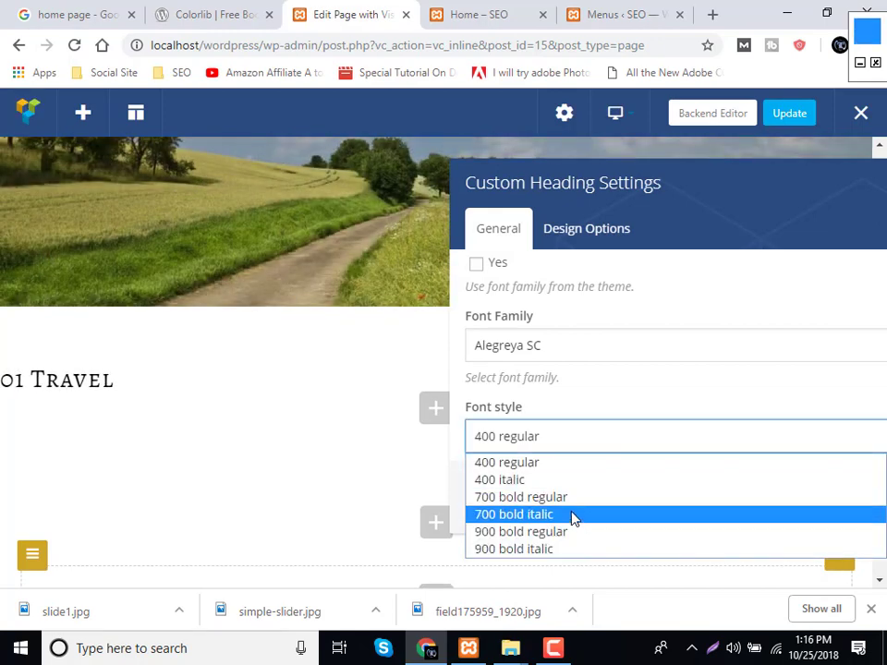
left_click(573, 515)
left_click(624, 498)
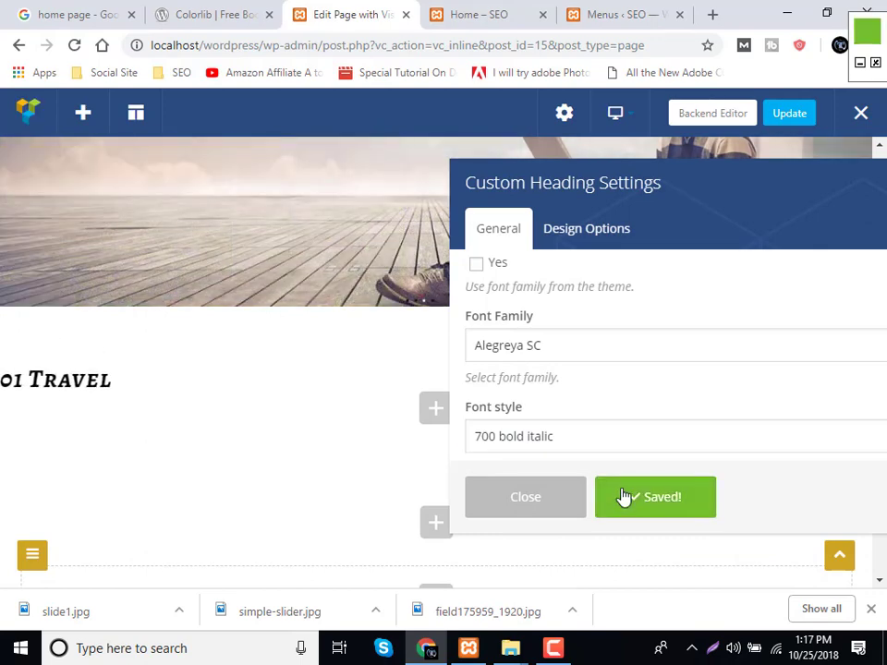
left_click(541, 500)
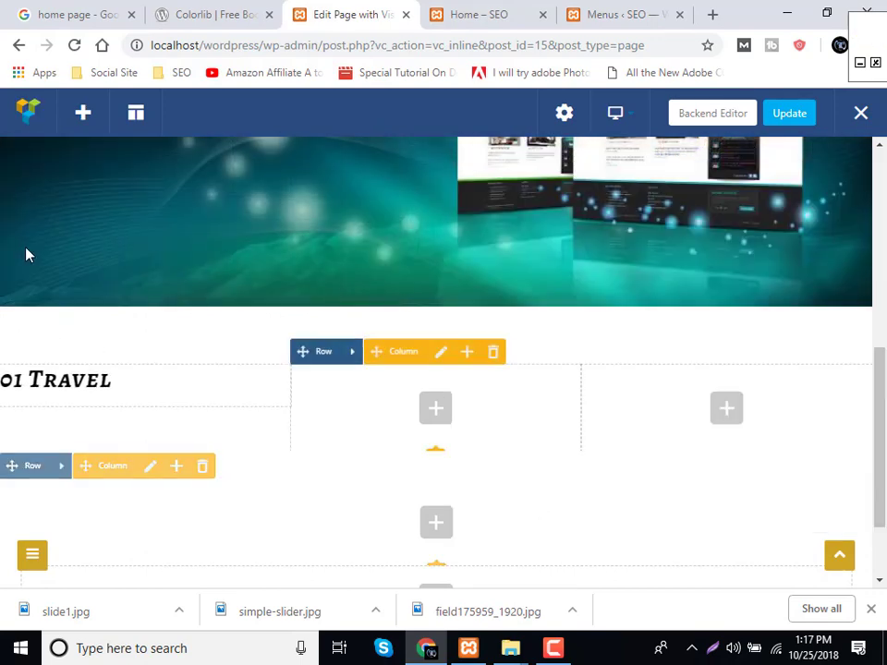
Clone the "01 Travel" heading twice and move one copy into the second column and one into the third.
mouse_move(109, 379)
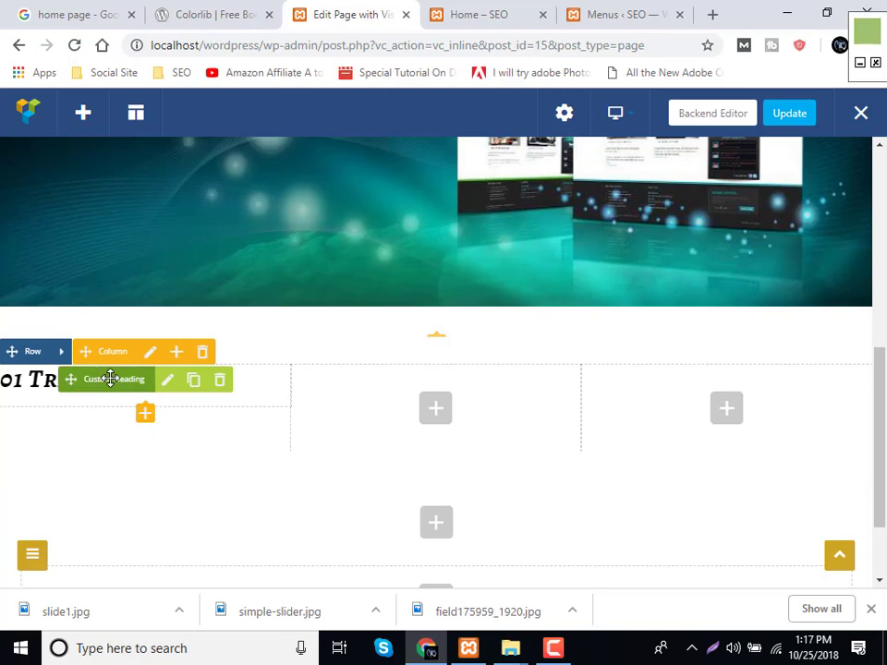
left_click(193, 382)
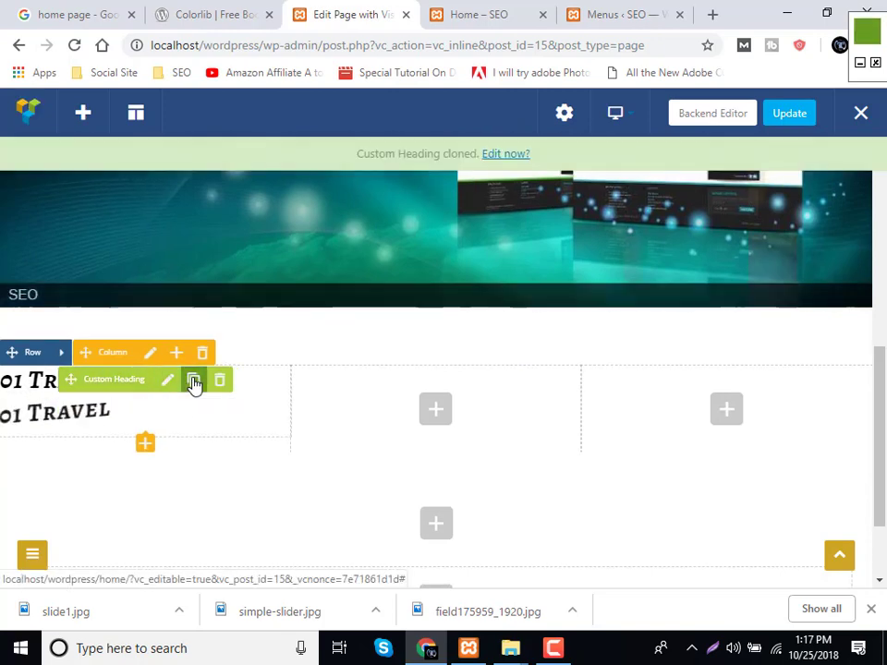
left_click(193, 382)
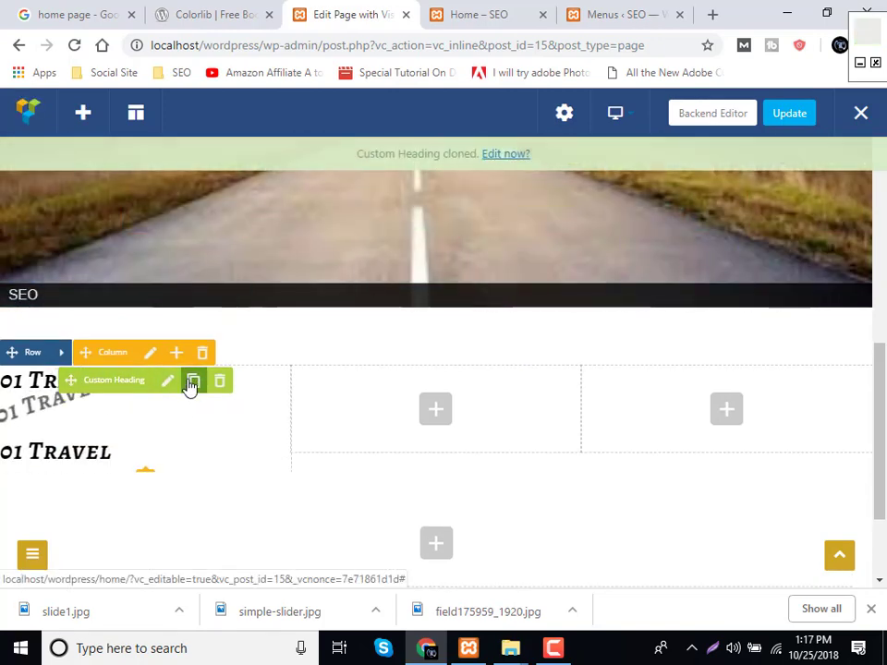
left_click_drag(164, 424, 330, 396)
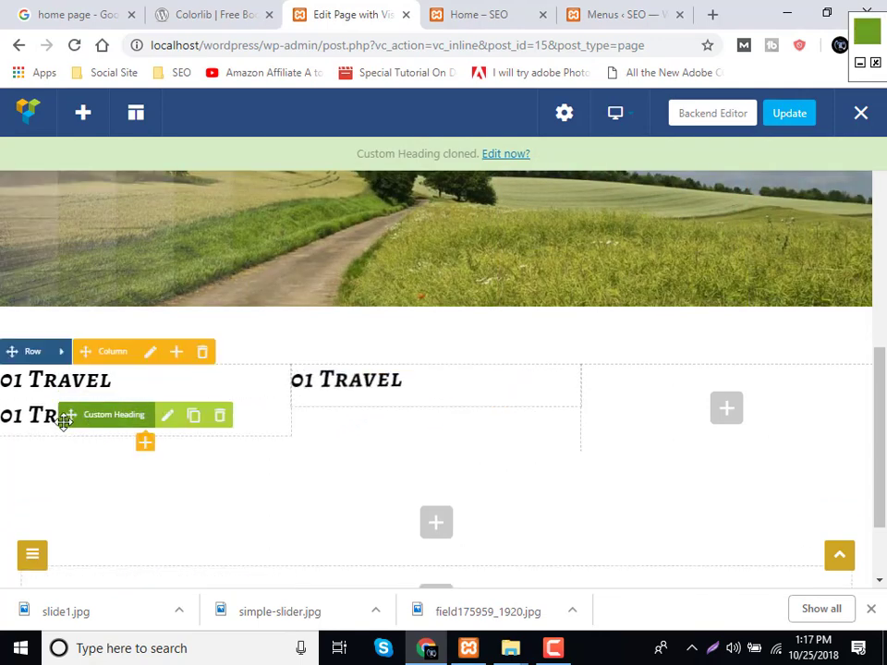
left_click_drag(77, 411, 598, 386)
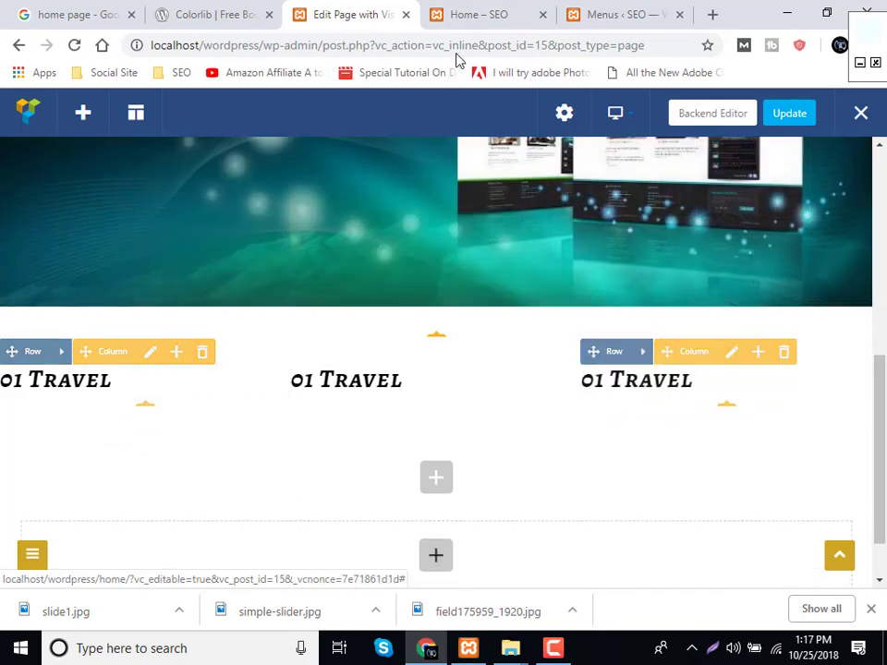
Copy the "02 Experience" heading text from the Colorlib Adventure template and return to the page editor.
left_click(511, 12)
left_click(195, 7)
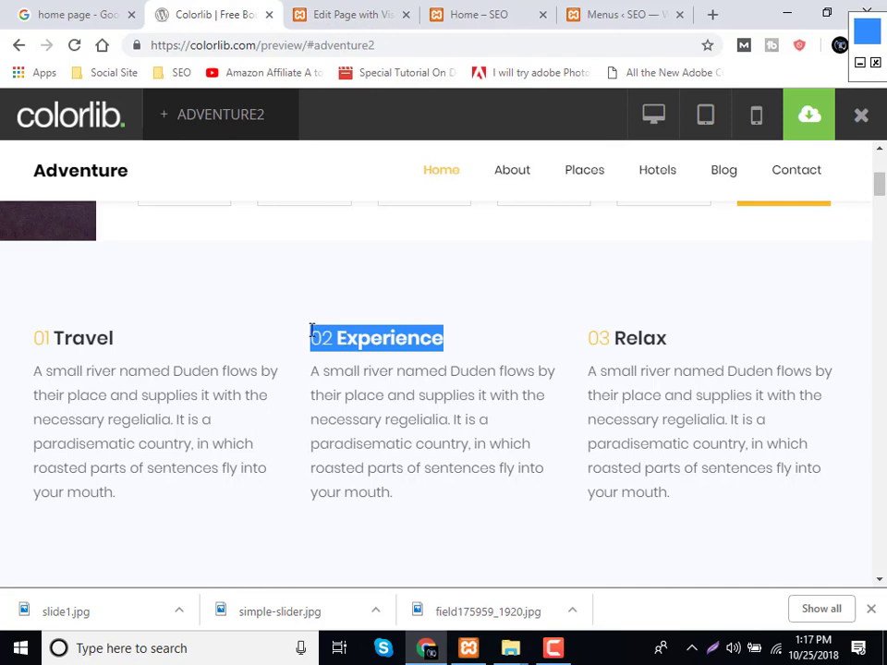
left_click(398, 25)
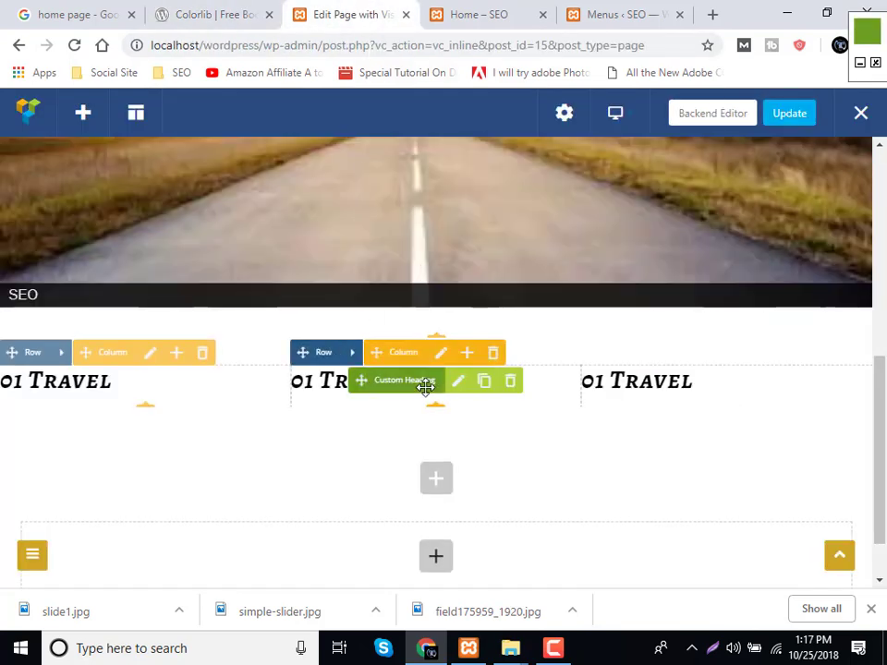
Enter "02 Experience" as the text of the middle column's custom heading.
left_click(458, 384)
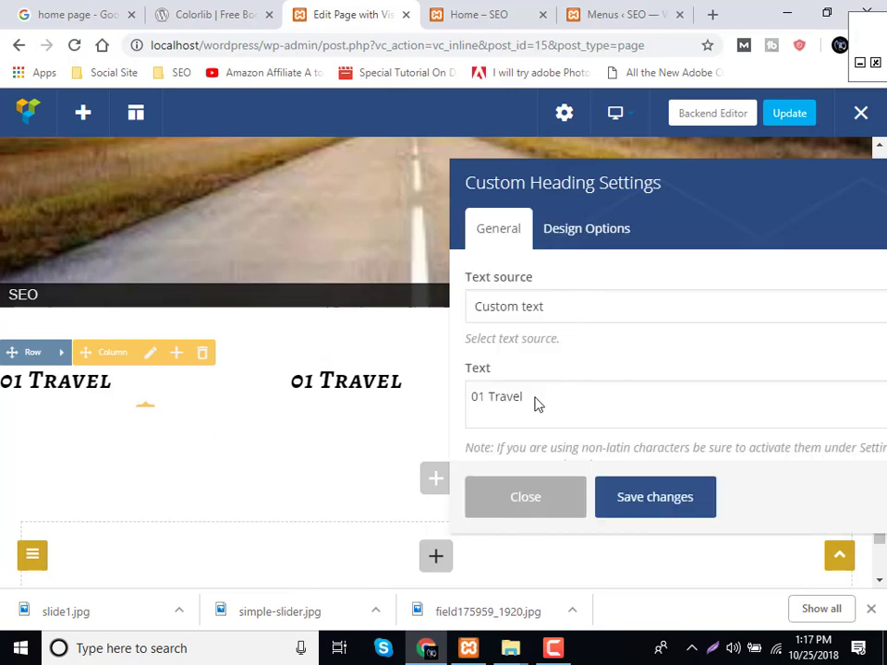
left_click(534, 399)
key("ctrl+a")
type("02 Experience")
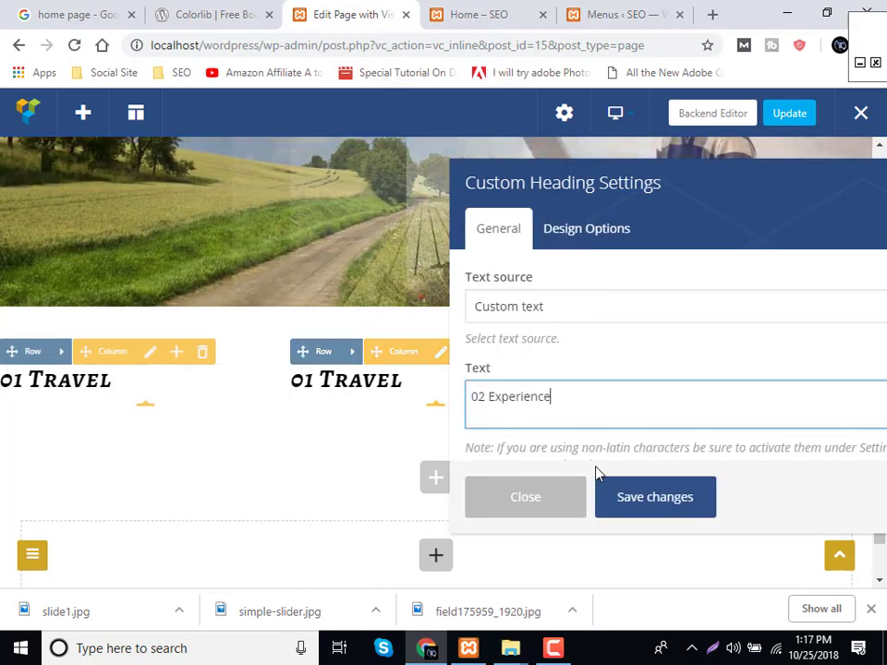
Try fadeInRightBig as the middle heading's CSS animation and close its settings without saving.
scroll(596, 384, "down", 6)
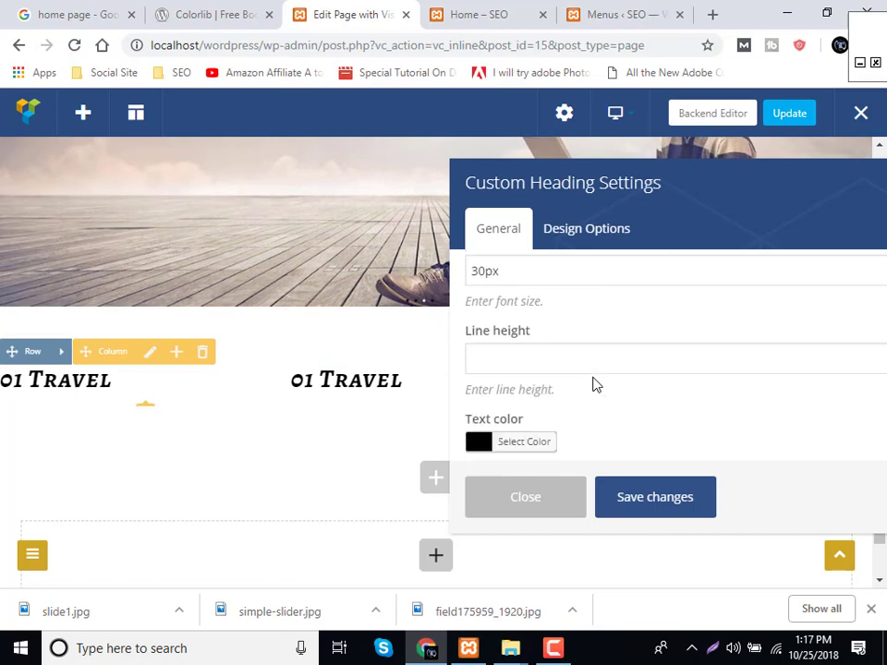
scroll(596, 385, "down", 10)
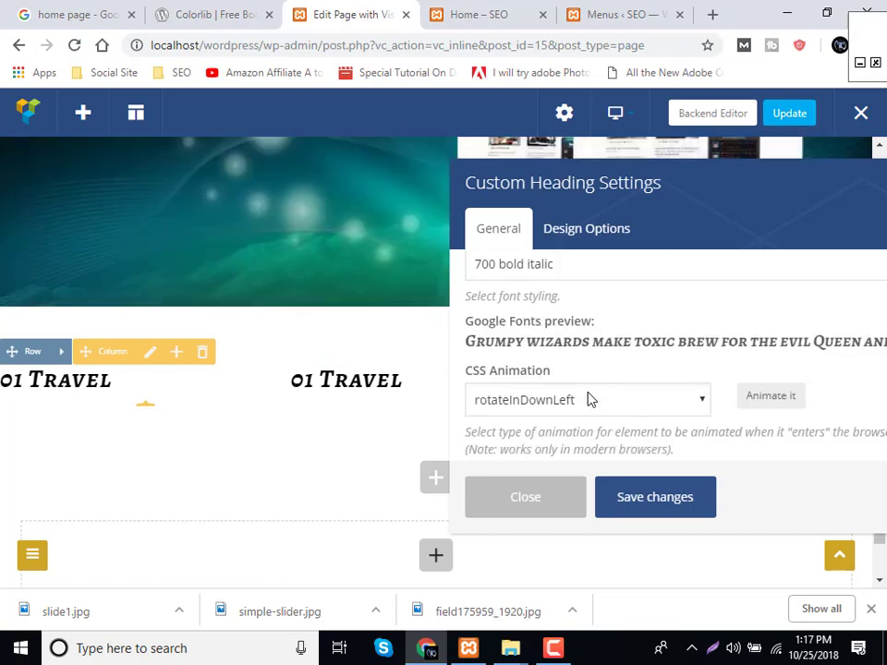
left_click(592, 400)
scroll(568, 305, "down", 3)
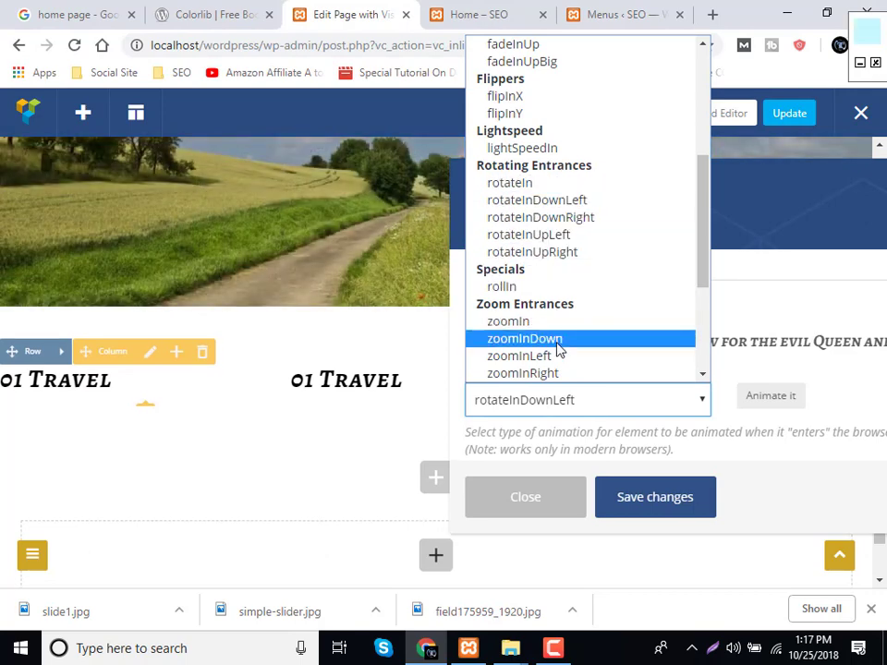
scroll(546, 226, "up", 2)
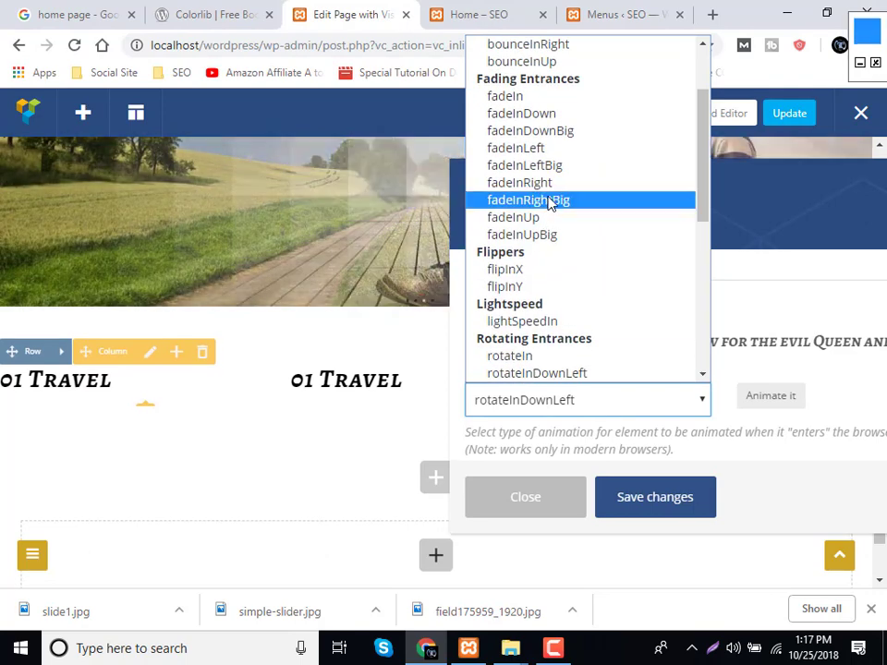
left_click(552, 201)
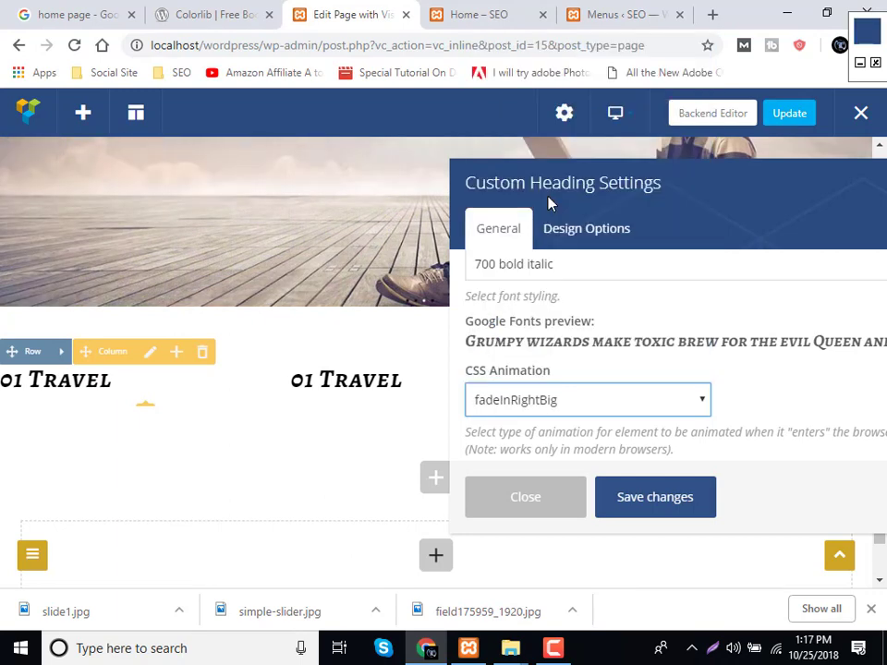
left_click(557, 399)
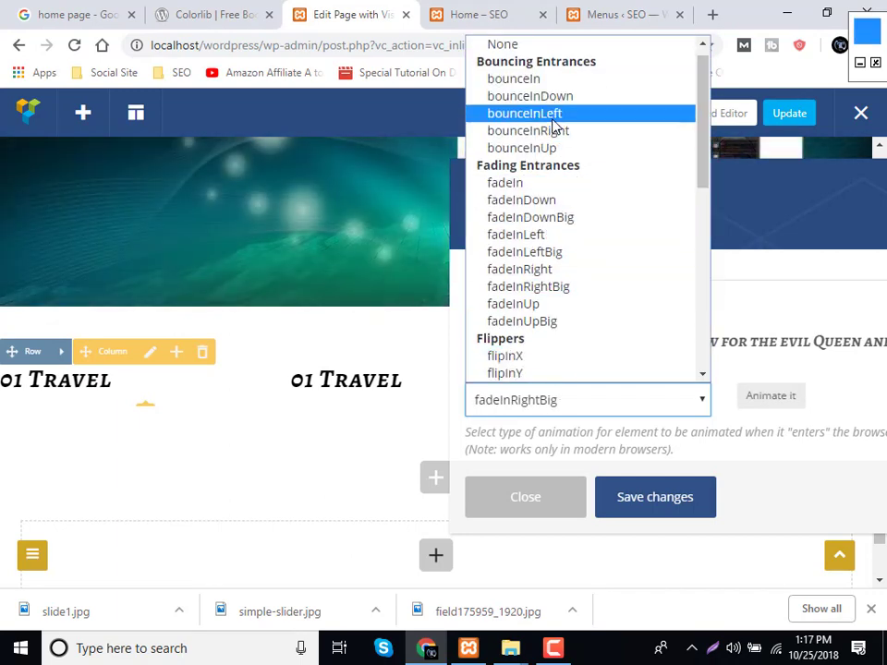
left_click(562, 510)
left_click(556, 507)
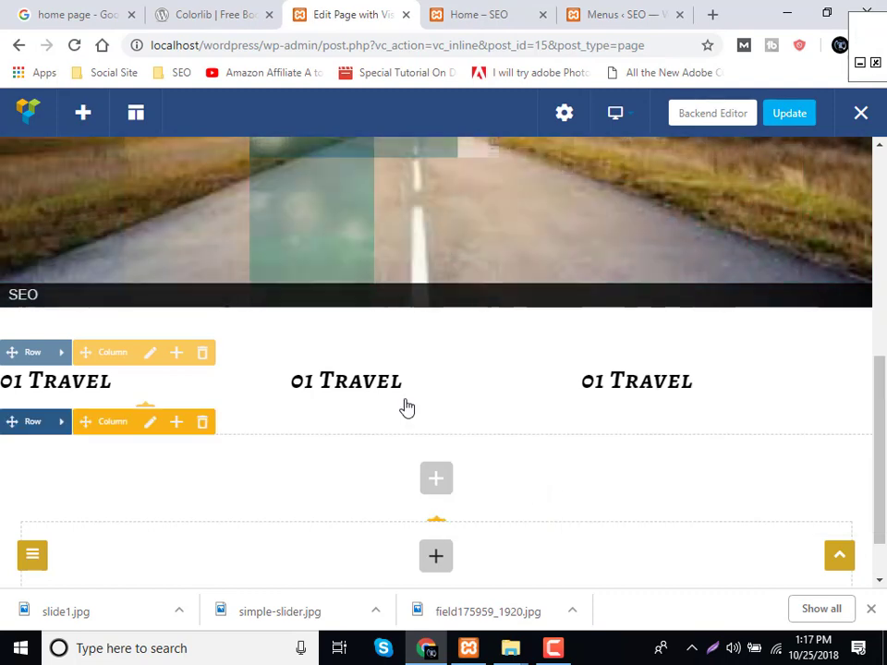
Replace the middle column's heading text with "02 Experience" and save the heading settings.
left_click(458, 381)
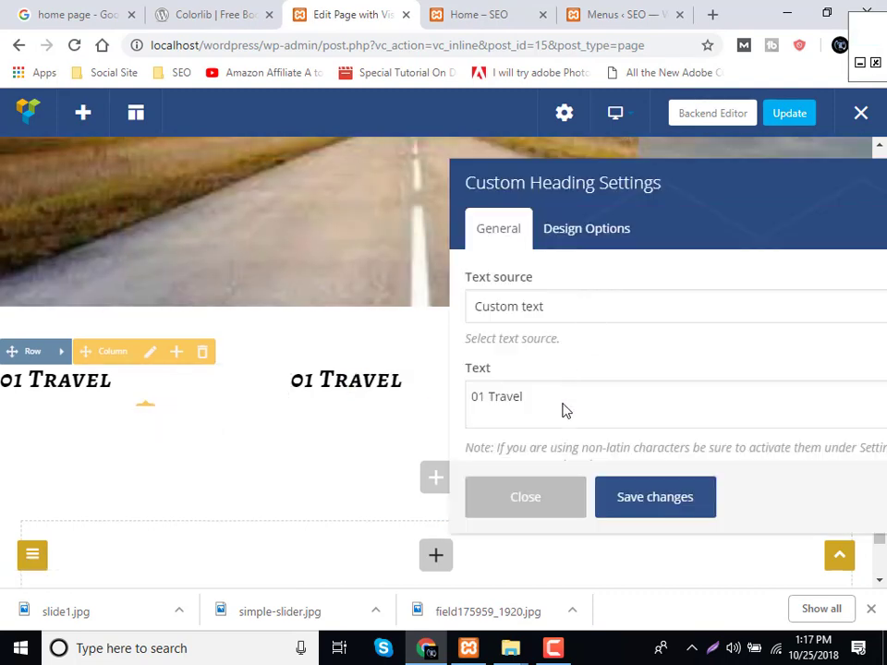
left_click(551, 403)
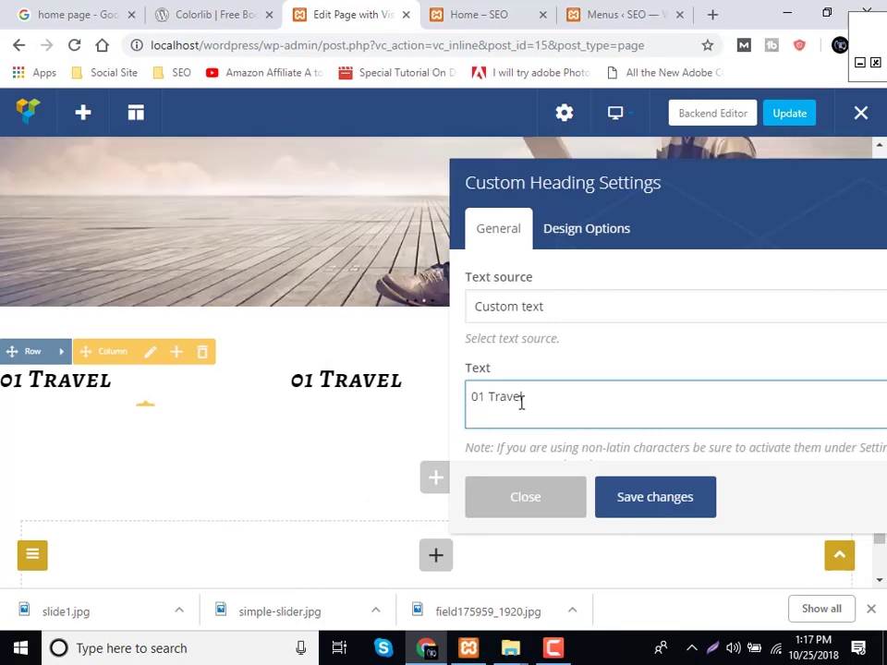
left_click(644, 504)
Copy the "03 Relax" heading text from the Colorlib Adventure template and return to the page editor.
left_click(212, 14)
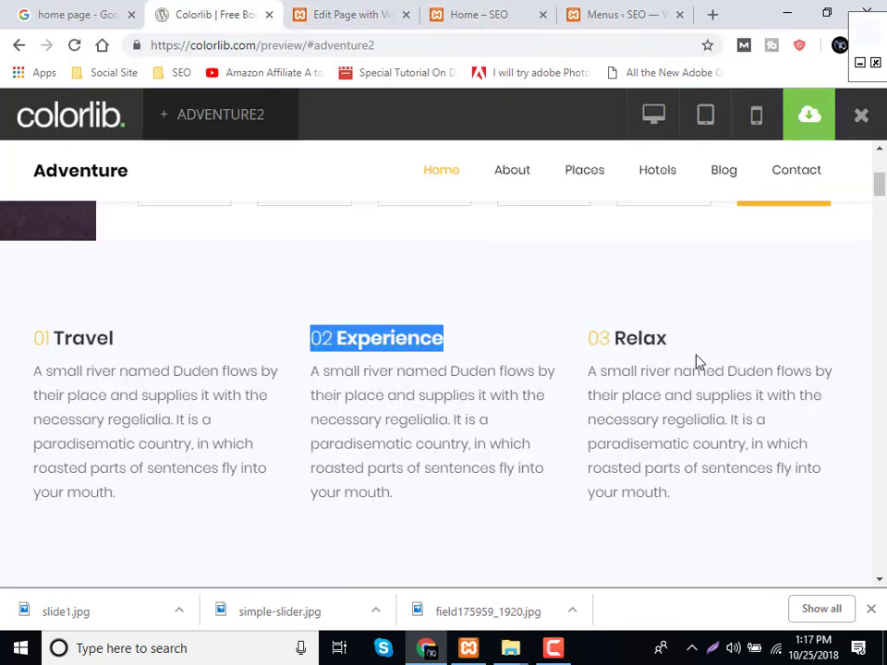
left_click_drag(700, 362, 591, 339)
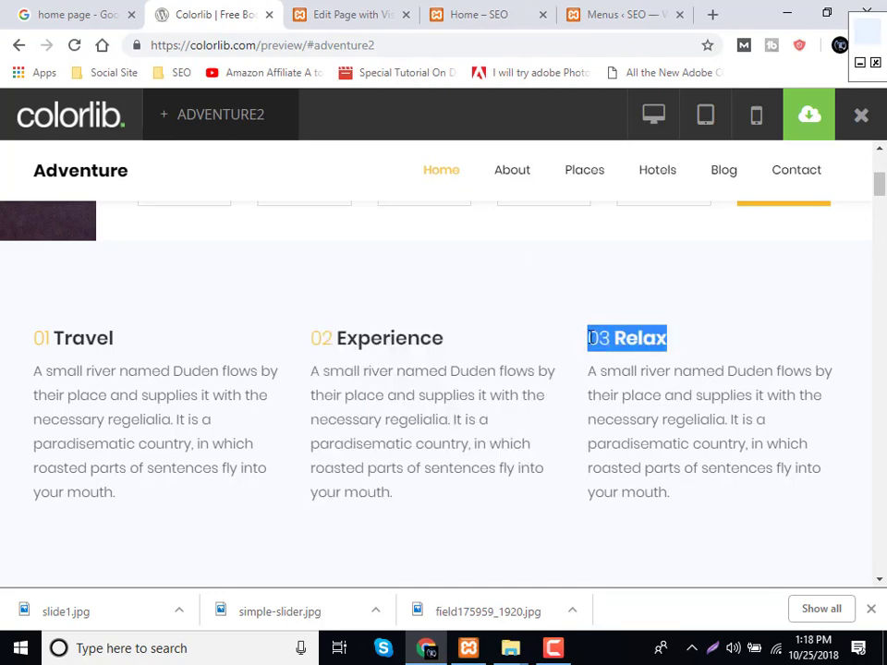
left_click(360, 13)
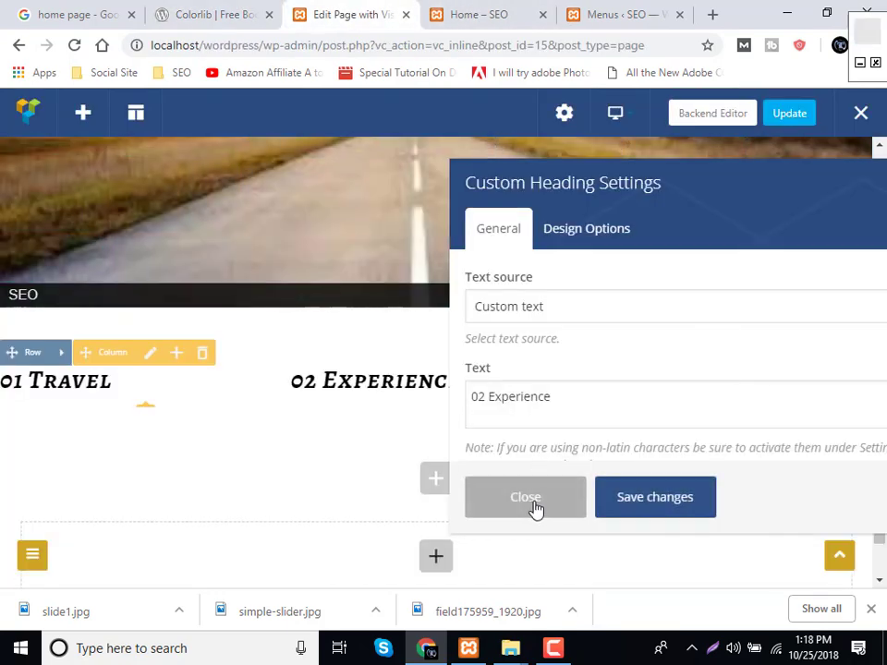
Replace the third column's heading text with "03 Relax", save the change, and close the settings.
left_click(534, 509)
left_click(750, 392)
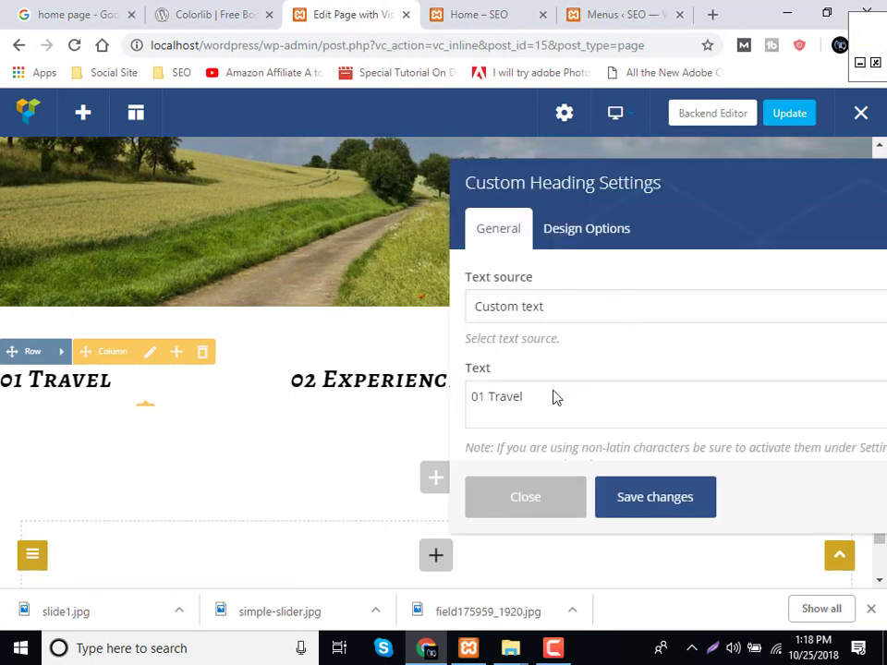
key("ctrl+a")
type("03 Relax")
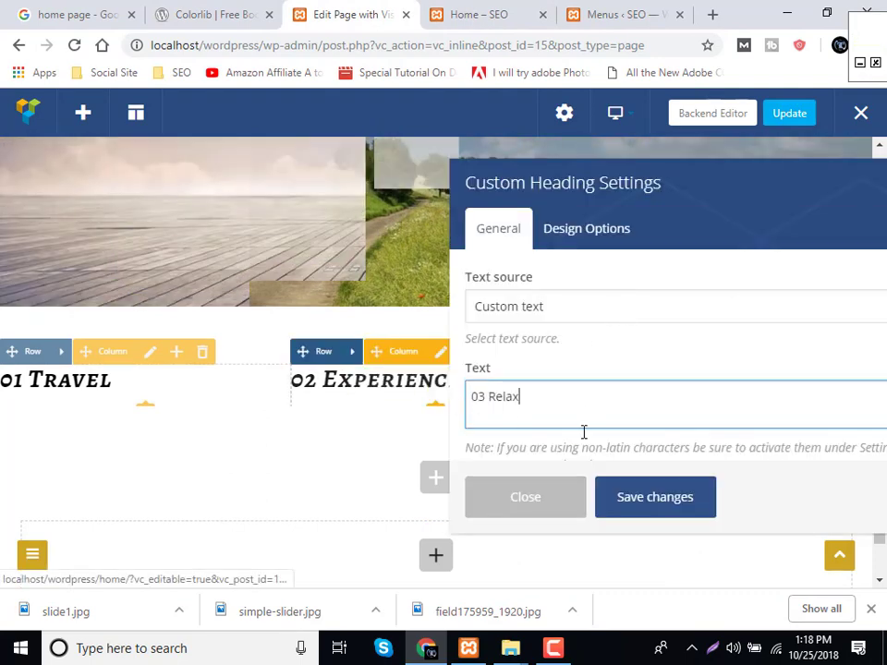
left_click(670, 497)
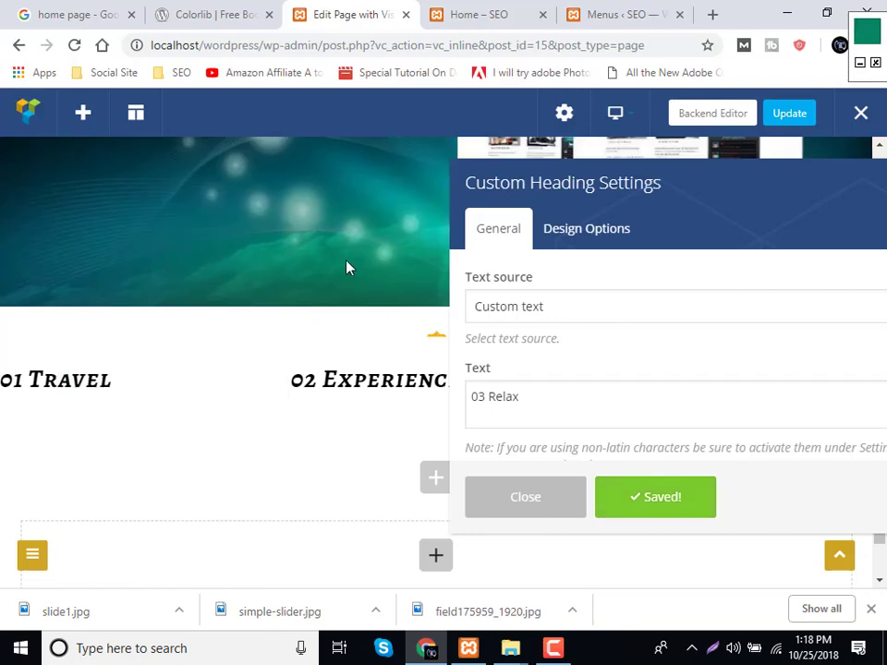
left_click(521, 514)
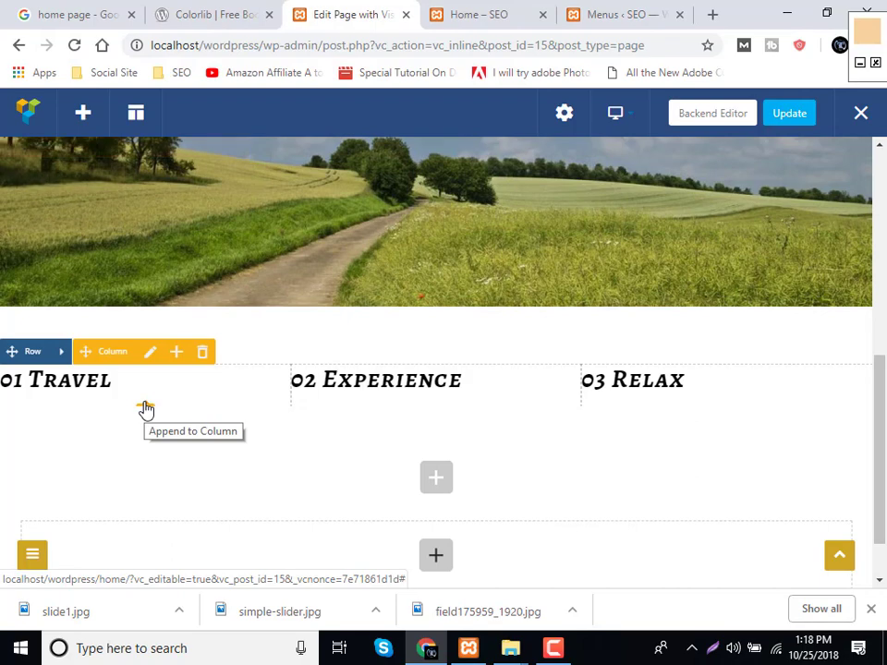
Add a Text Block below the 01 Travel heading and copy the Travel paragraph from the Colorlib Adventure template for it.
left_click(146, 409)
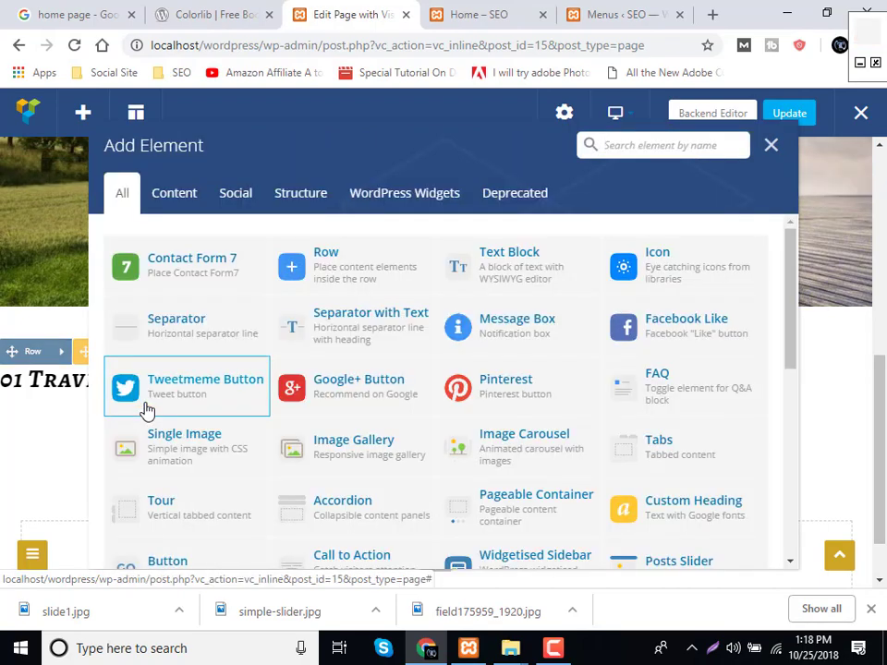
left_click(532, 277)
left_click(465, 14)
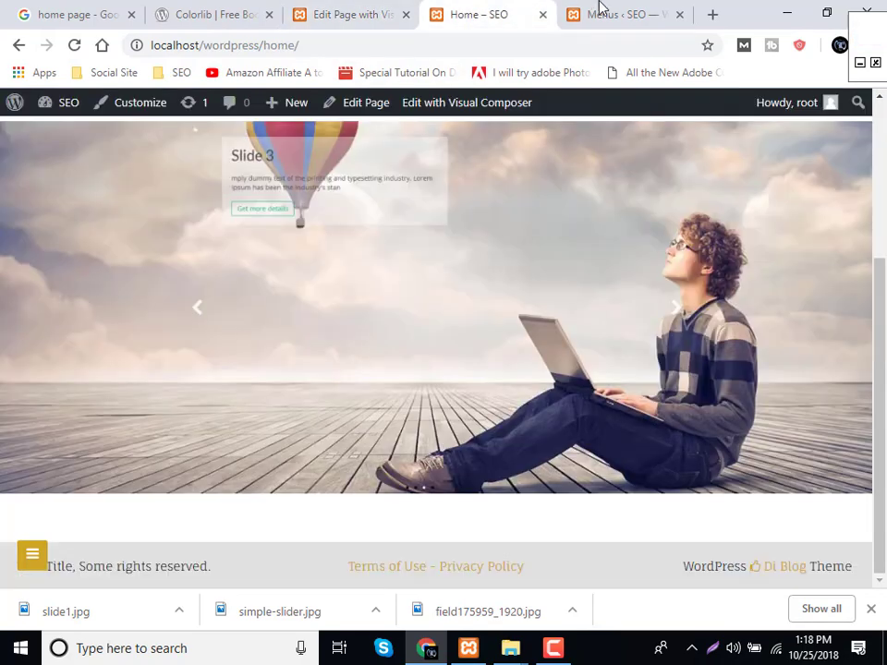
left_click(190, 13)
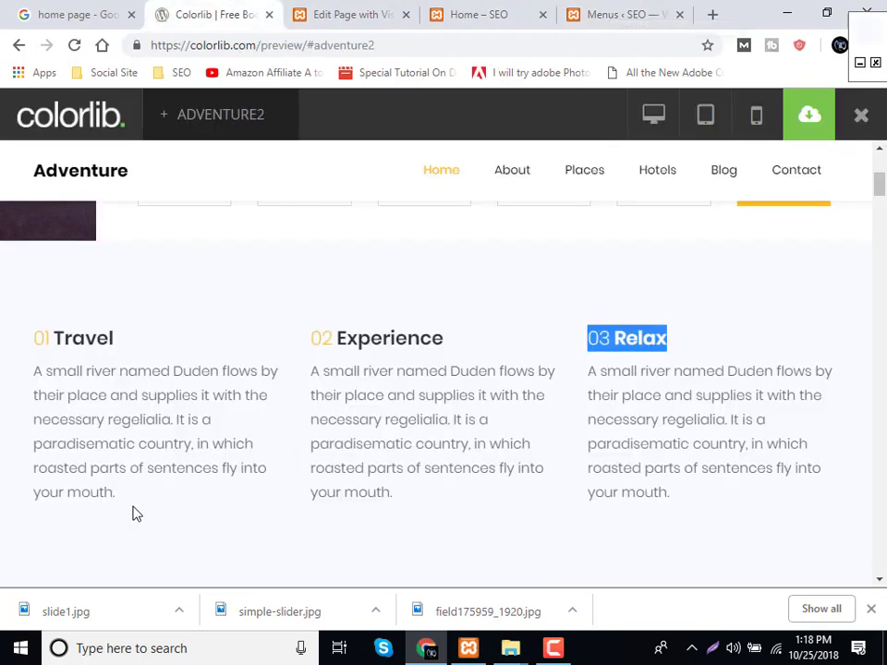
left_click_drag(136, 514, 34, 379)
key("ctrl+c")
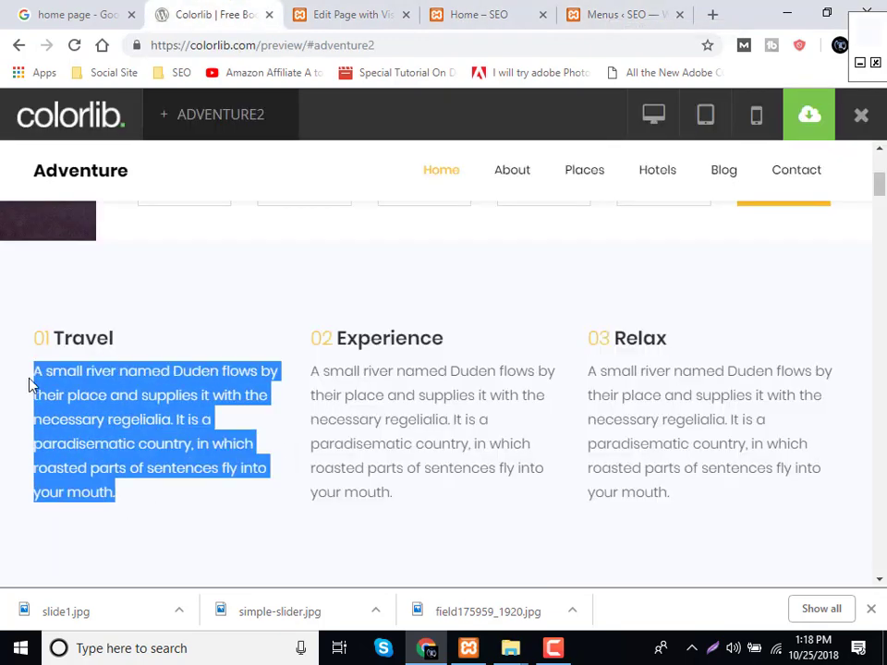
left_click(313, 17)
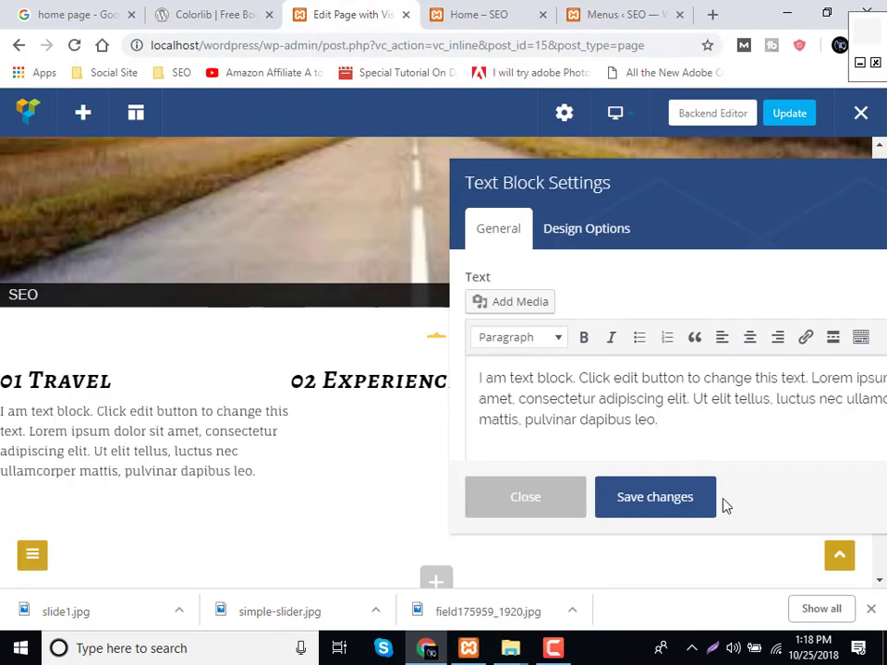
Replace the Text Block's placeholder text with the copied Travel paragraph, save the change, and close the settings.
key("ctrl+a")
key("ctrl+v")
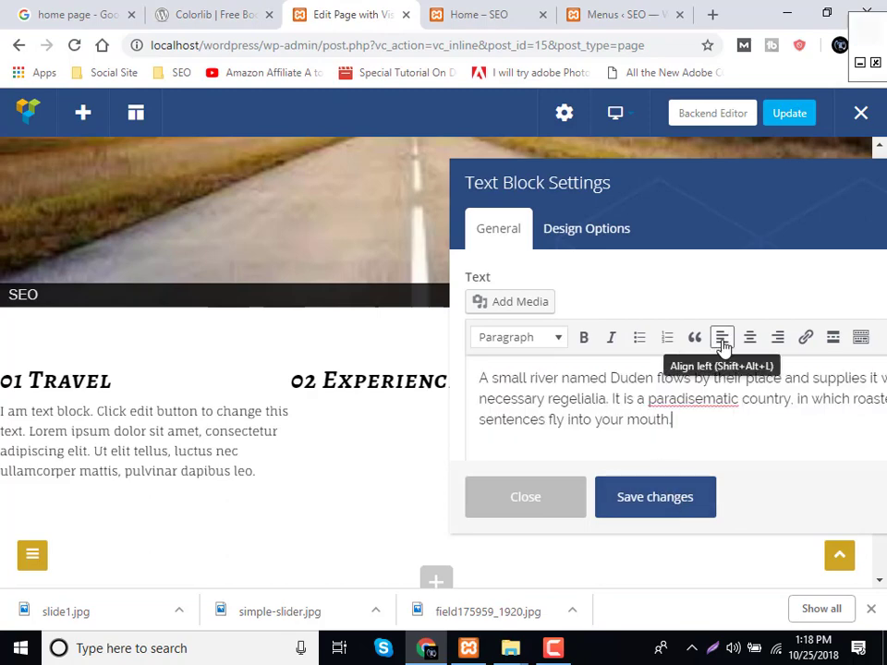
left_click(667, 517)
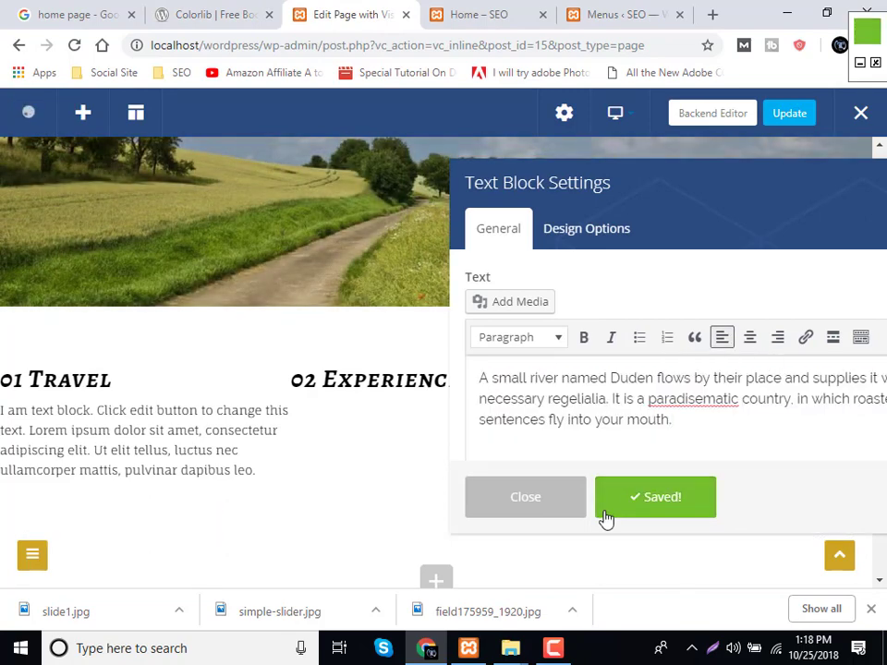
left_click(531, 506)
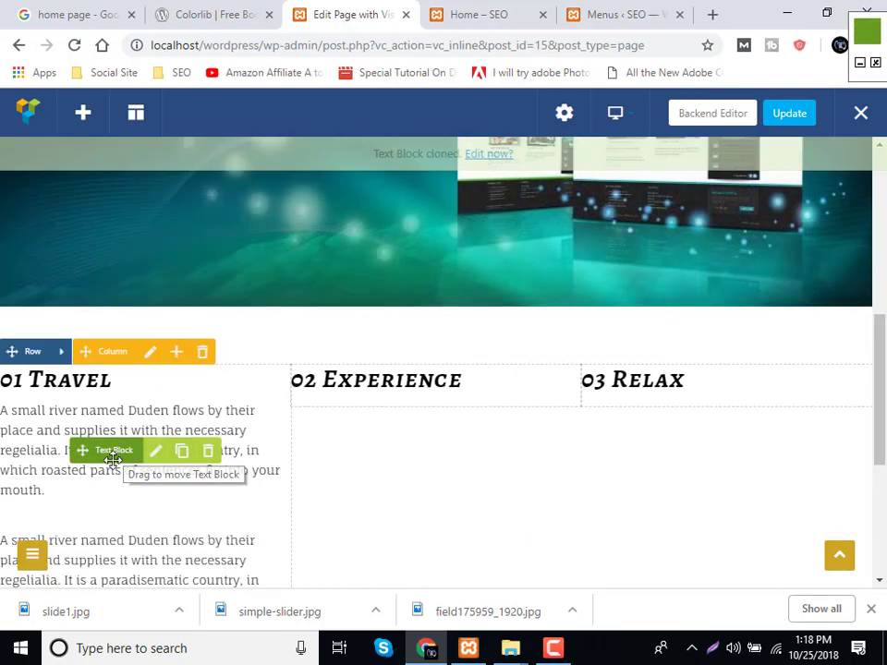
Clone the Travel paragraph's text block and place copies under the 02 Experience and 03 Relax headings.
mouse_move(278, 462)
left_mouse_down()
mouse_move(344, 404)
mouse_move(345, 390)
mouse_move(347, 413)
left_mouse_up()
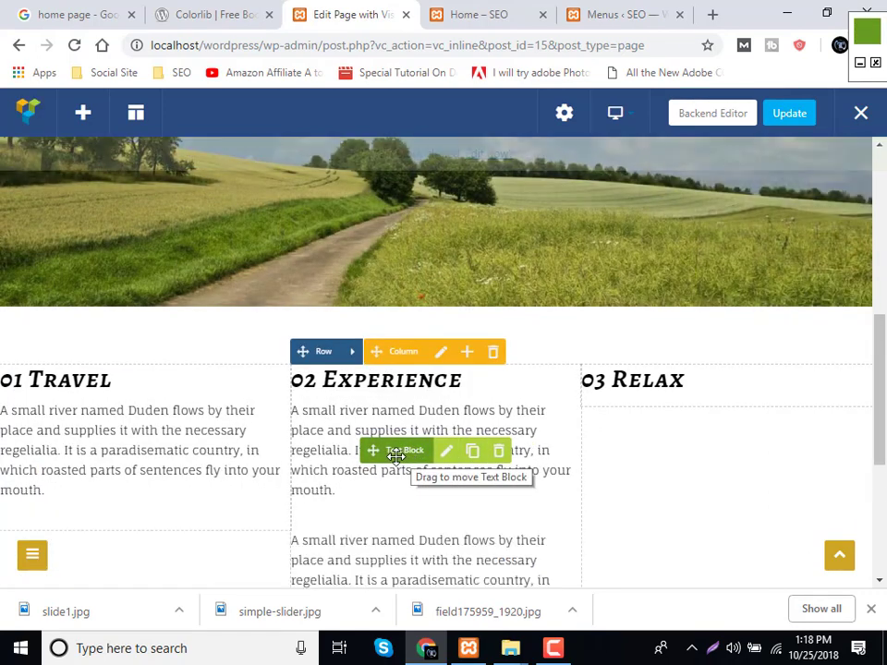
mouse_move(464, 444)
left_mouse_down()
mouse_move(604, 398)
mouse_move(619, 412)
left_mouse_up()
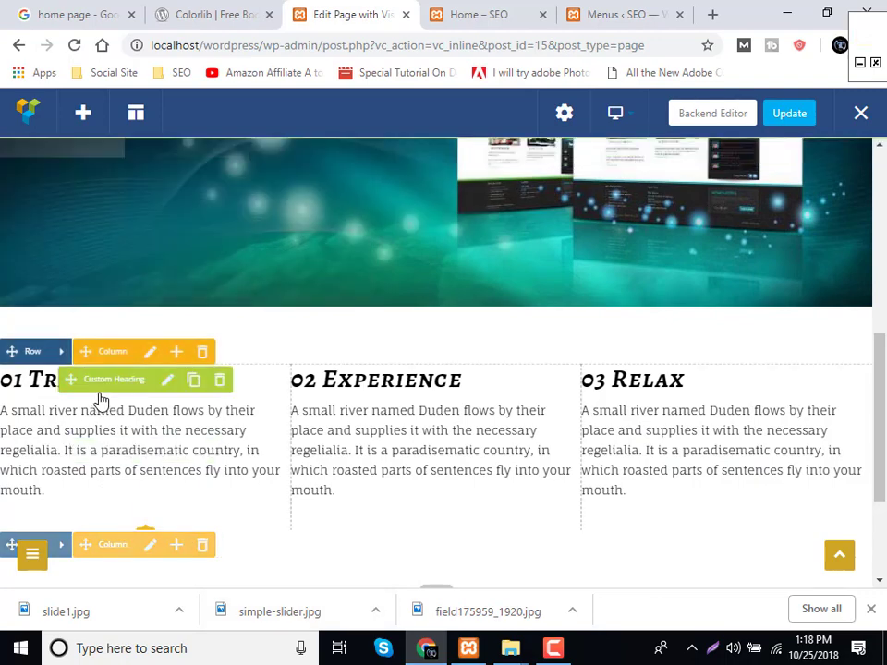
Set the 01 Travel column's background colour to #f8faff to match the Colorlib template, save, and close the column settings.
left_click(148, 354)
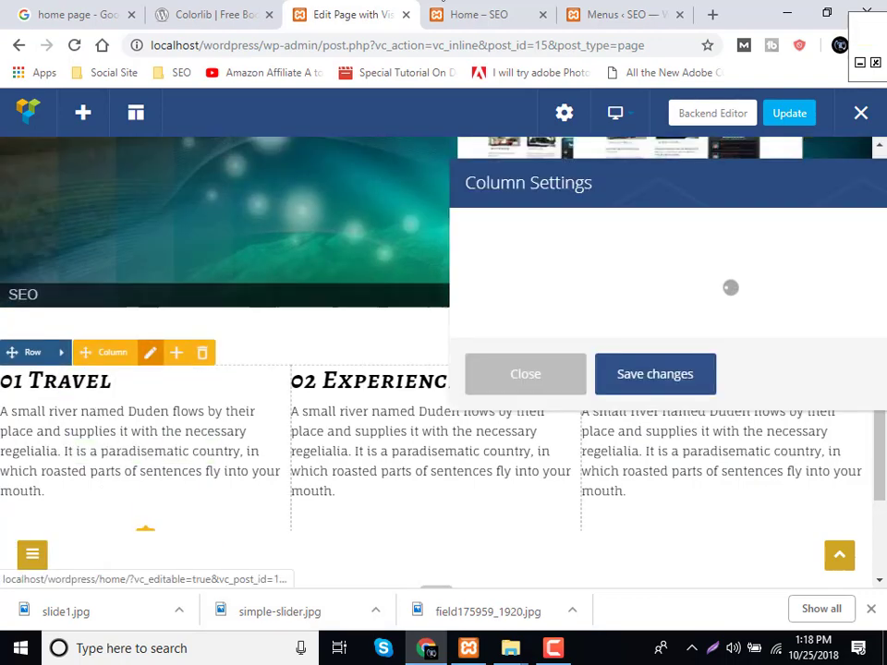
left_click(488, 11)
left_click(218, 13)
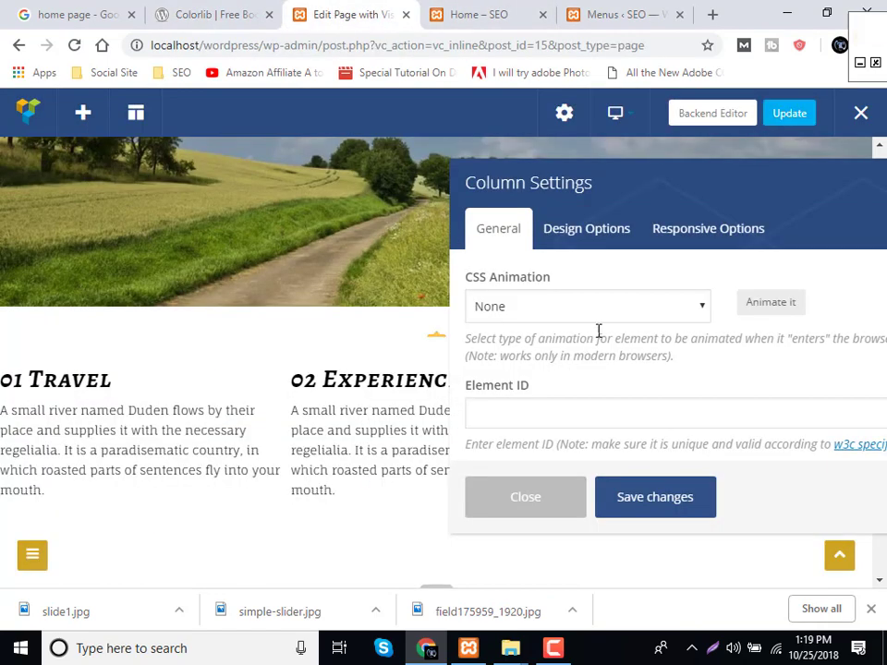
left_click(596, 231)
scroll(760, 379, "down", 1)
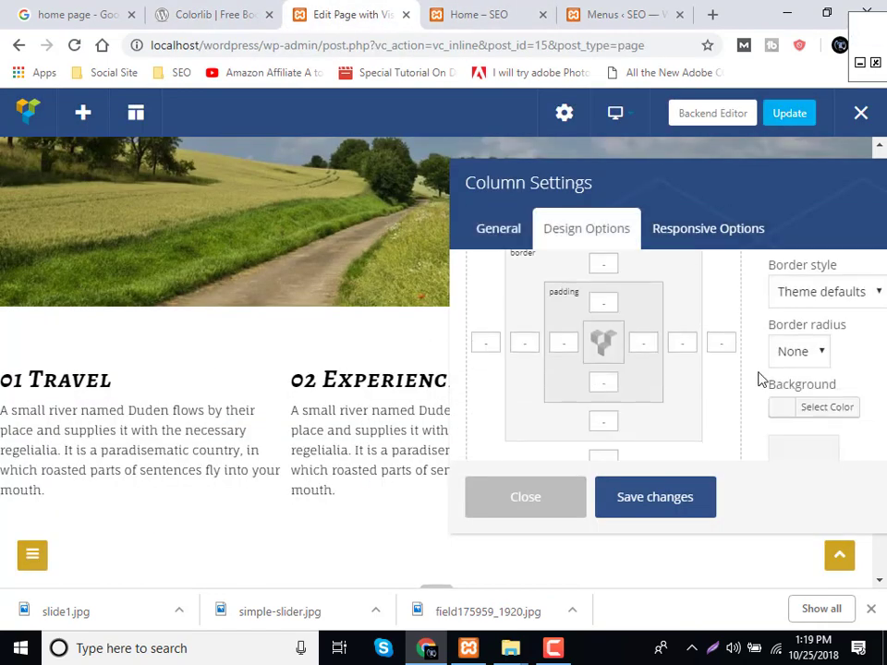
left_click(810, 414)
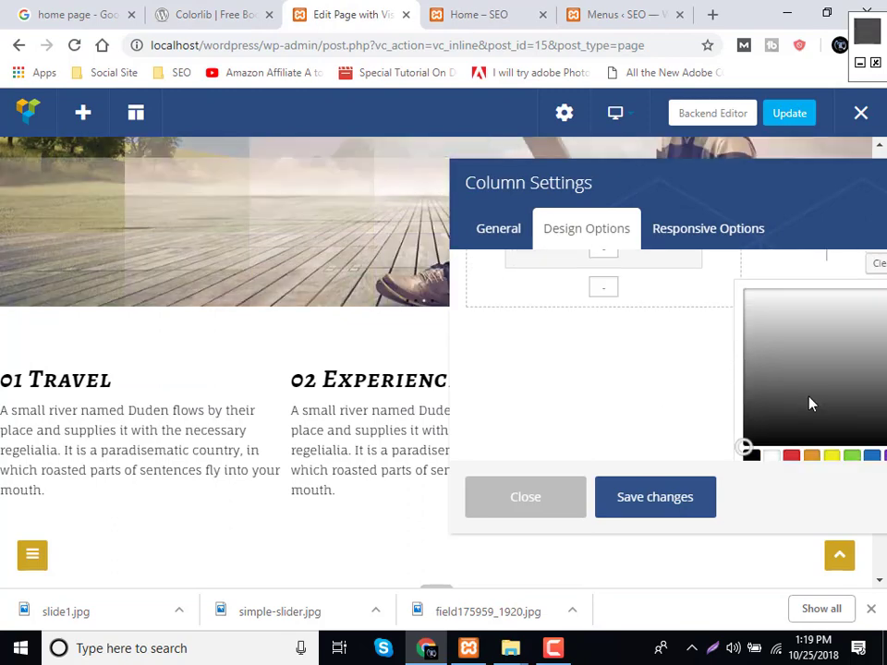
left_click_drag(707, 196, 311, 189)
left_click(521, 371)
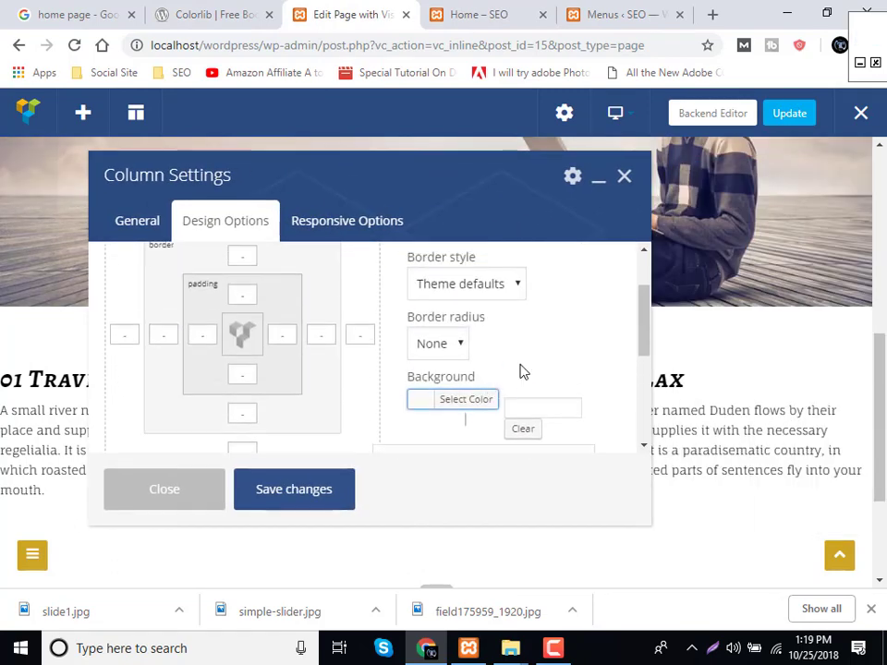
left_click(531, 405)
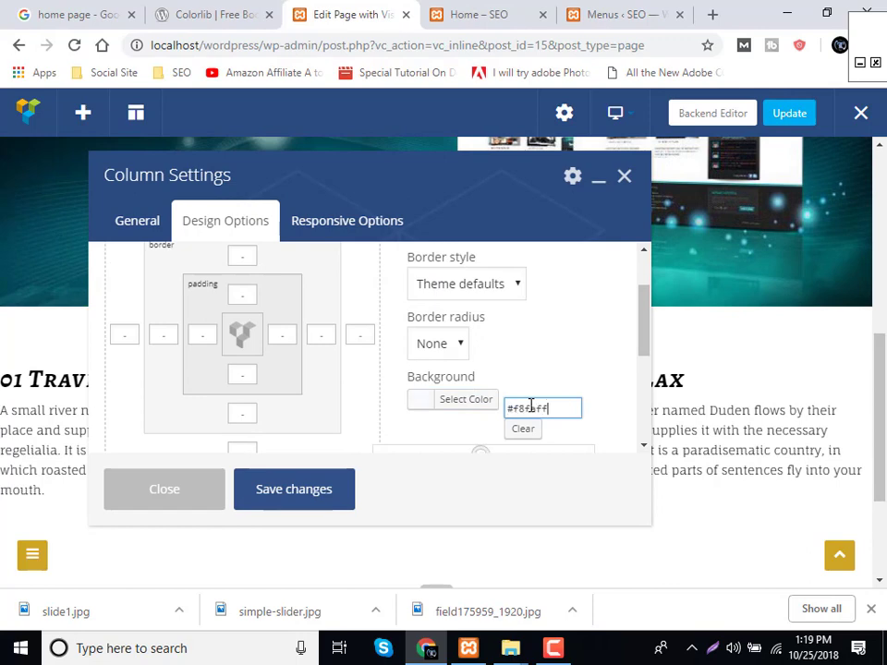
left_click(330, 496)
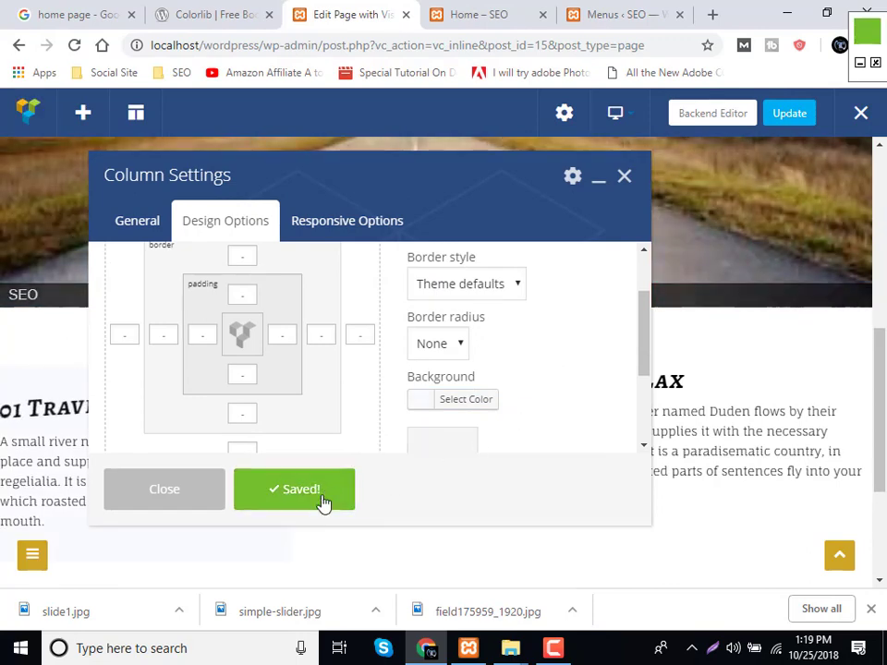
left_click(184, 505)
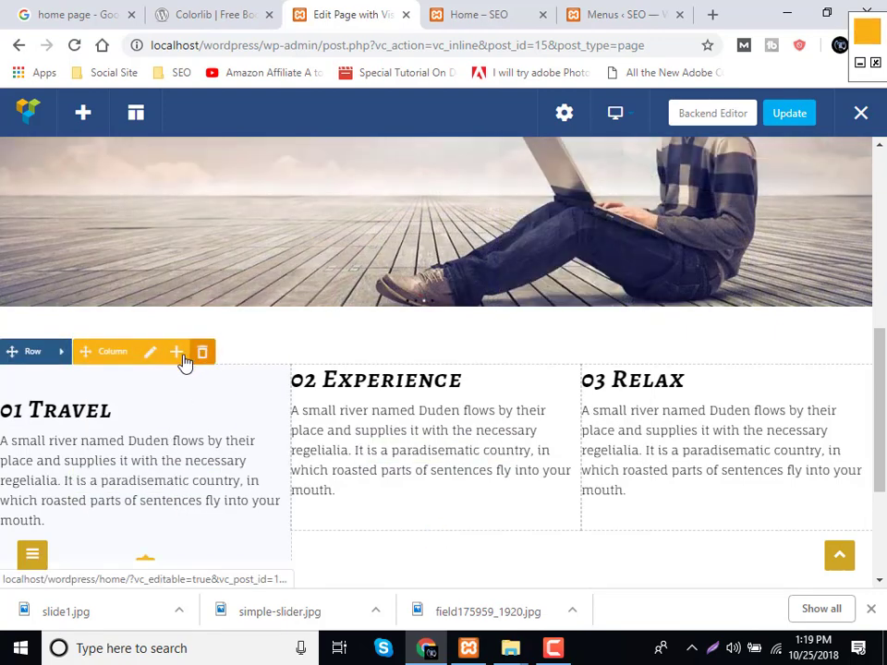
Set the background colour of the whole three-column row to #f8faff, save the change, and close the row settings.
left_click(63, 355)
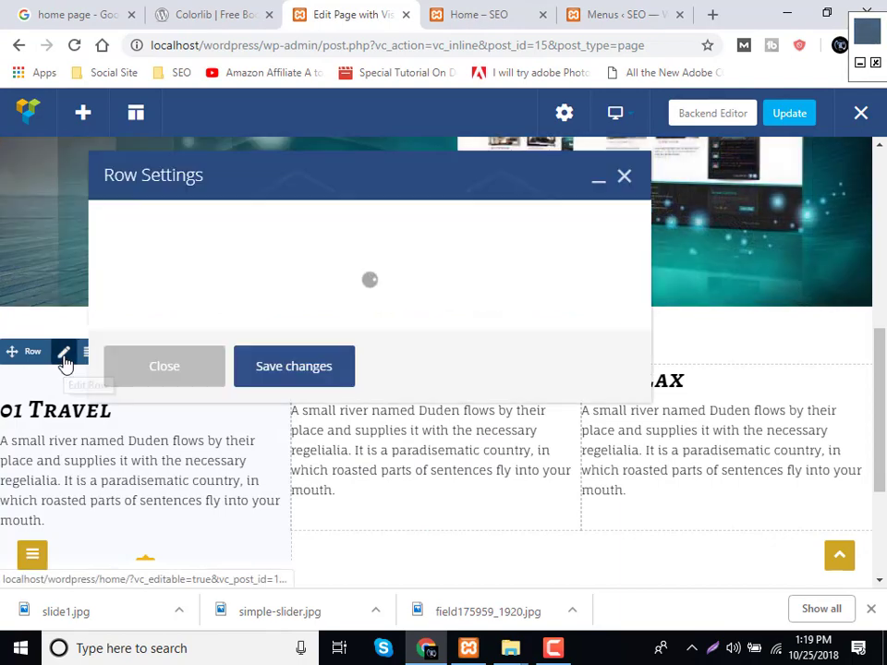
left_click(212, 233)
scroll(425, 393, "down", 2)
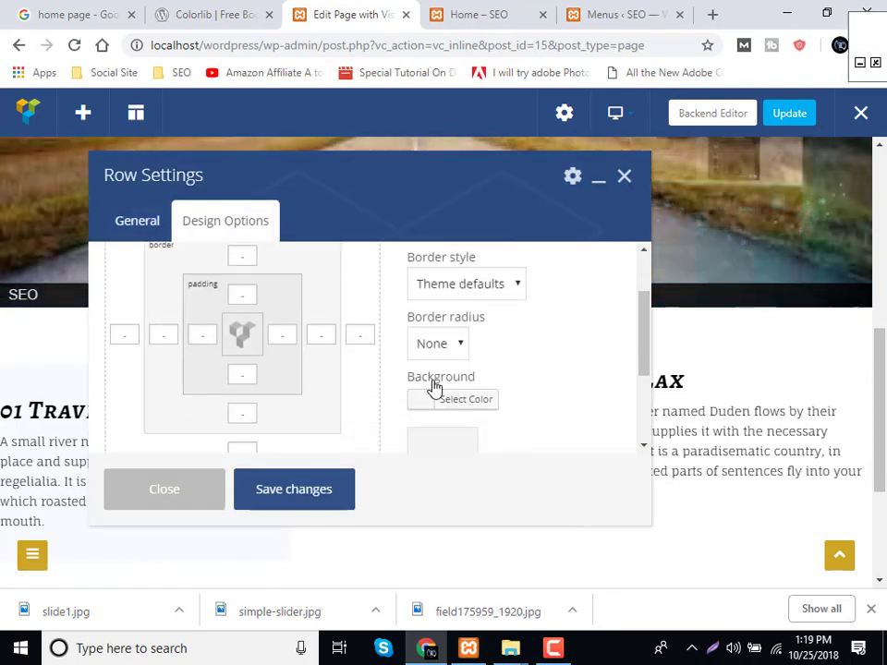
left_click(448, 405)
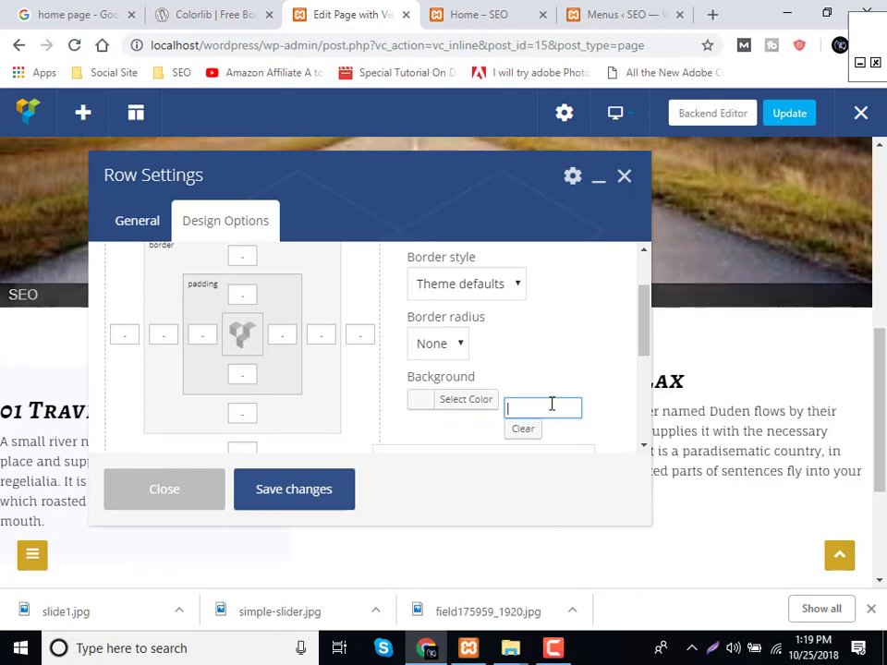
type("#f8faff")
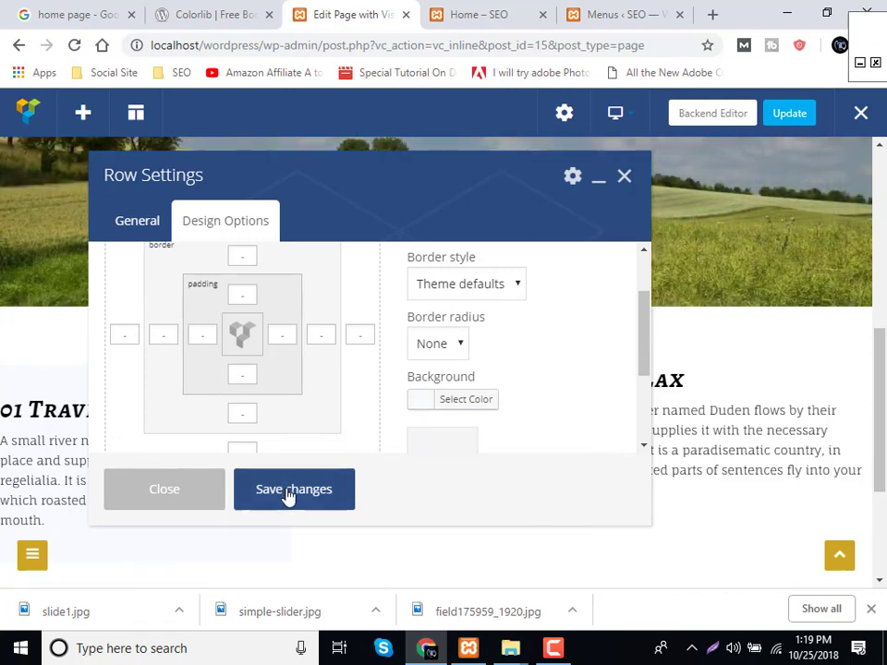
left_click(289, 492)
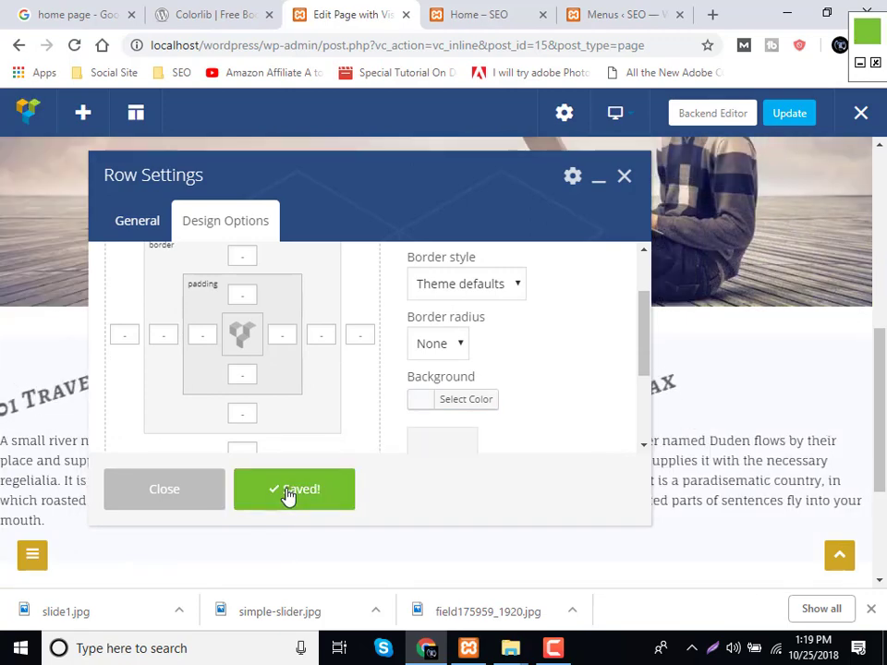
left_click(196, 493)
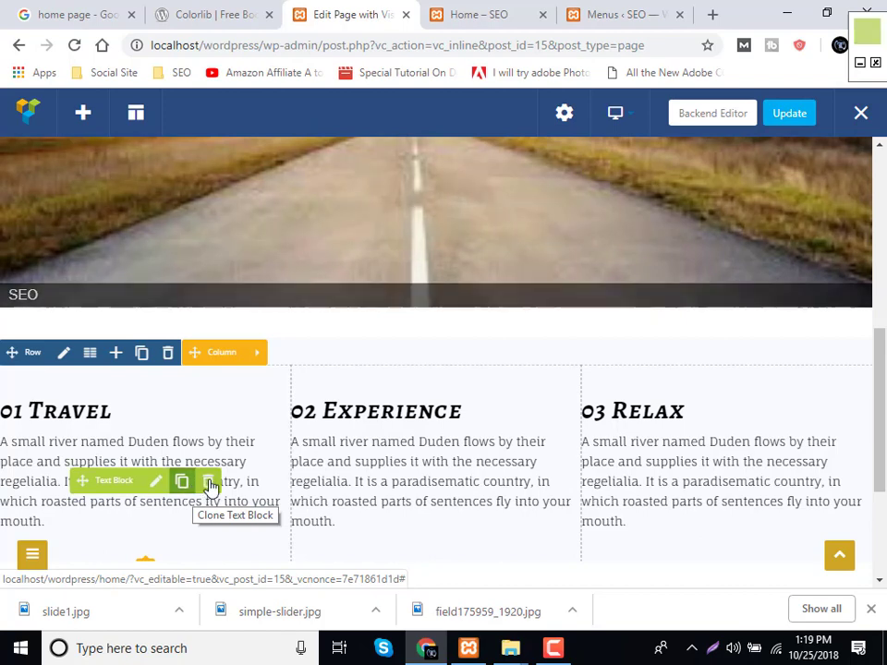
Select the heading "See our latest vacation ideas" in the Colorlib Adventure template and return to the page editor.
scroll(412, 420, "down", 2)
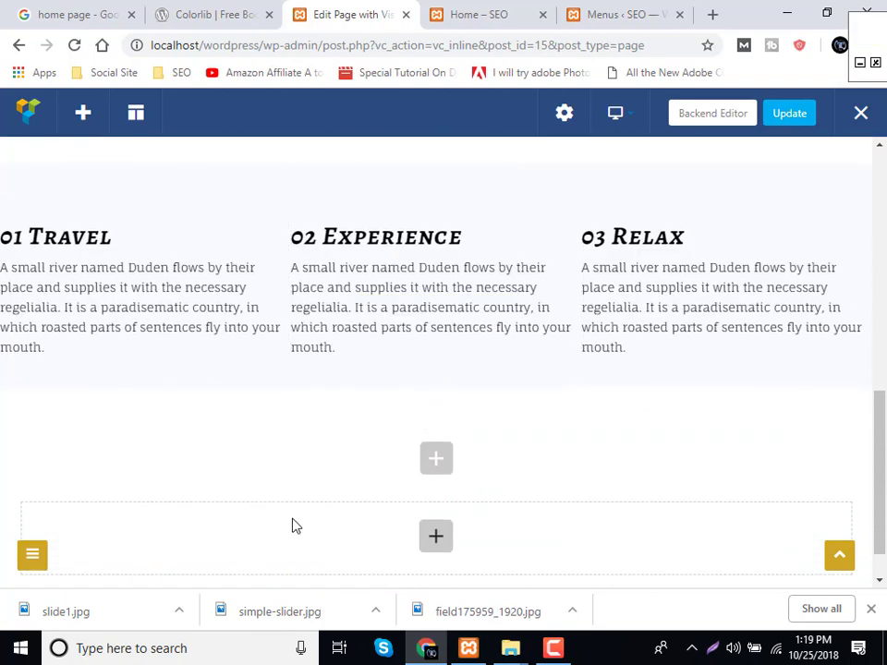
scroll(303, 518, "up", 1)
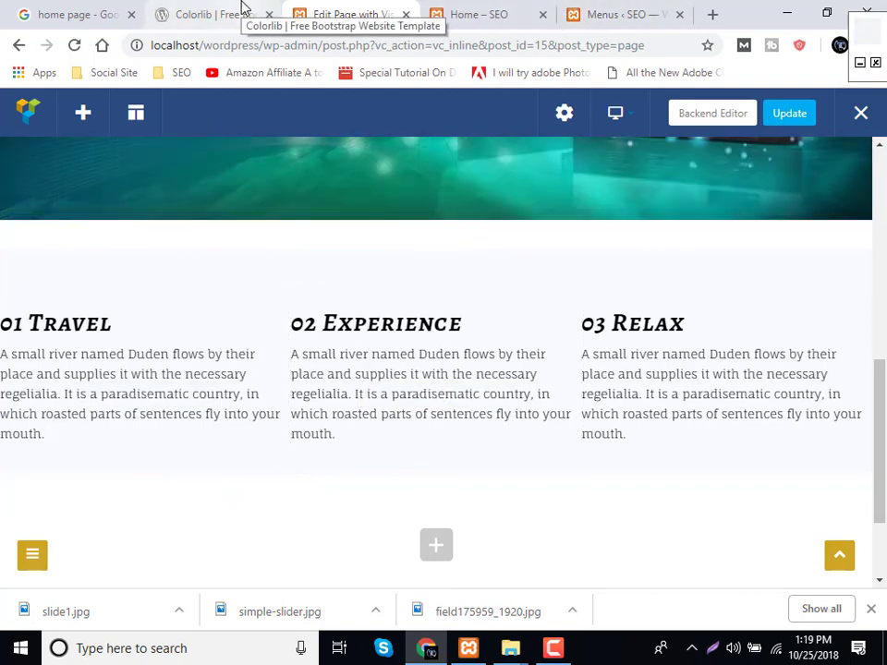
left_click(243, 7)
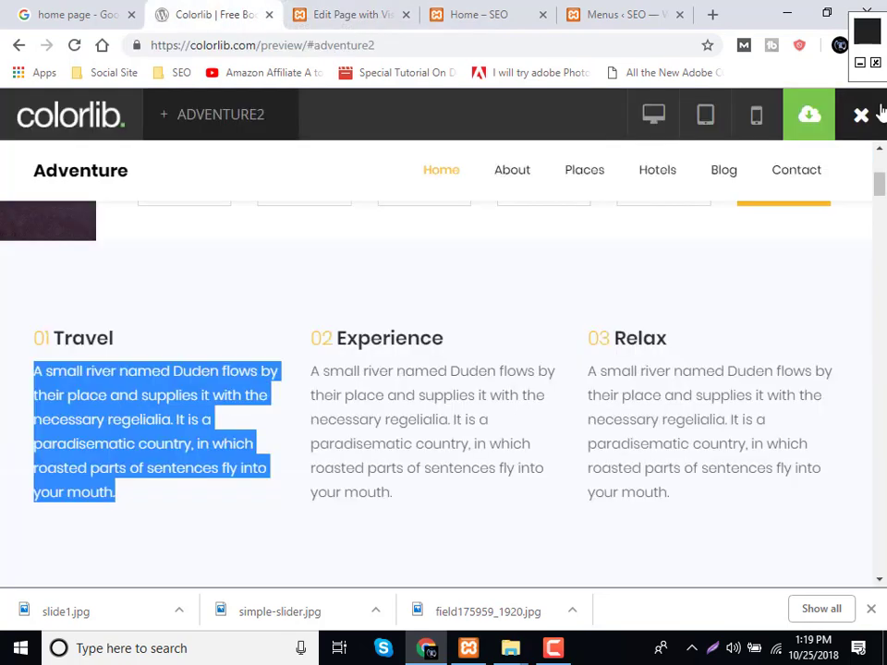
left_click(865, 57)
scroll(394, 470, "down", 4)
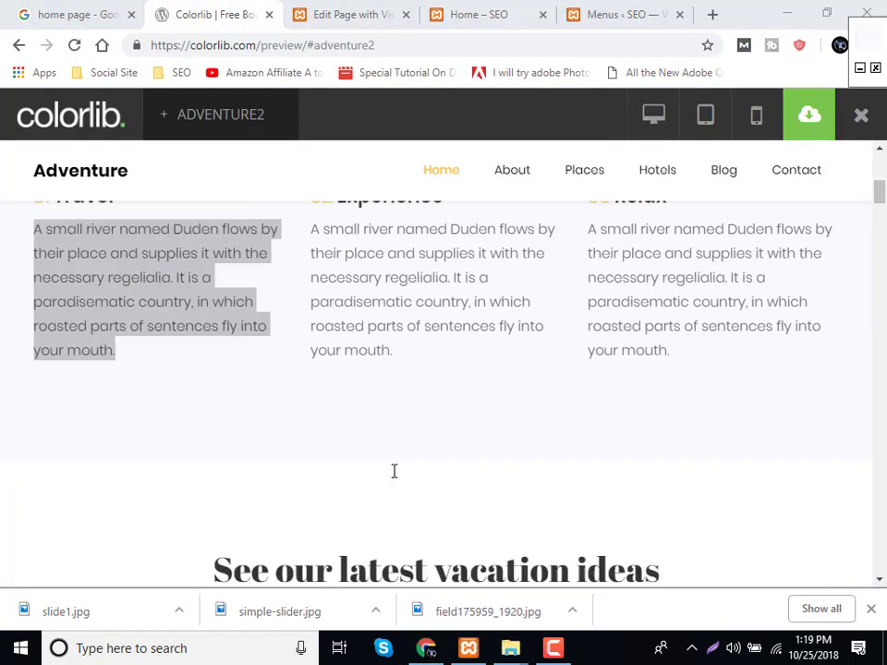
scroll(394, 477, "down", 2)
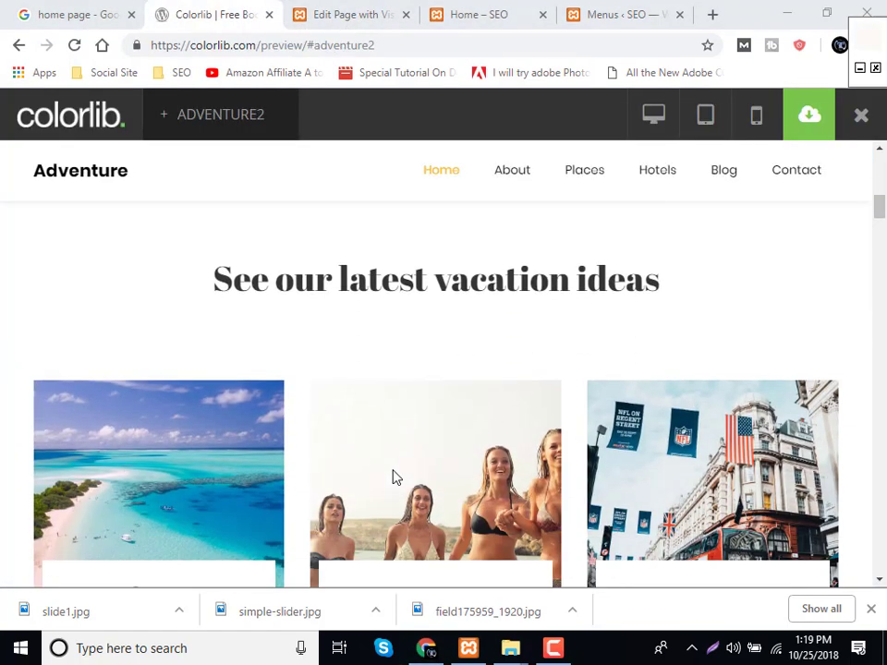
scroll(394, 477, "up", 1)
left_click_drag(224, 287, 638, 302)
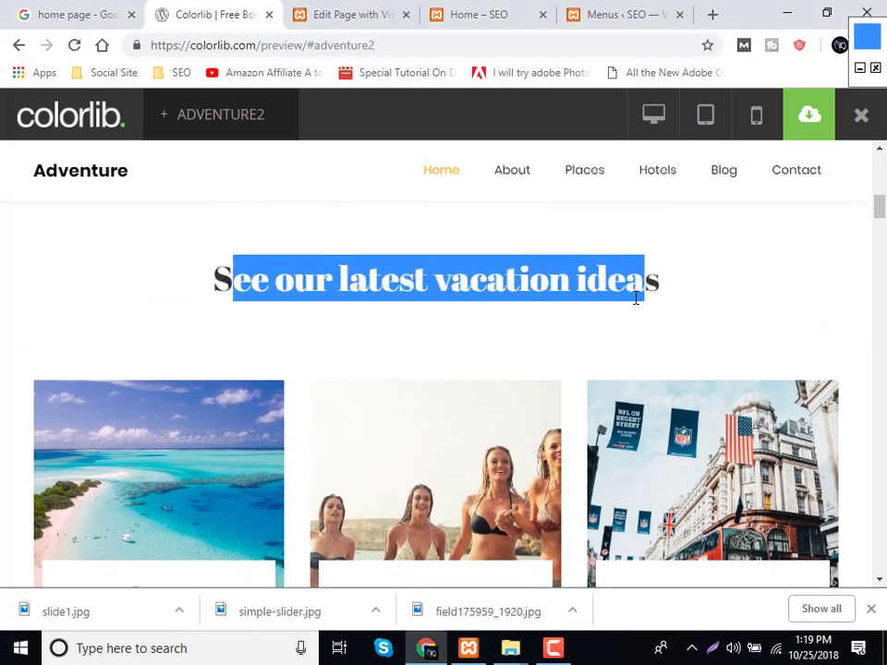
left_click(656, 297)
left_click_drag(562, 292, 182, 301)
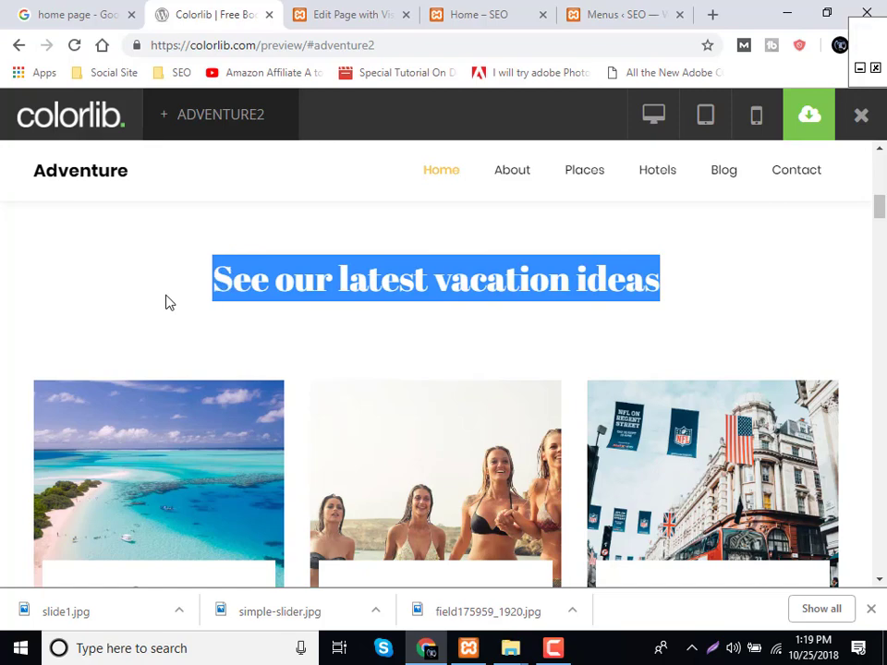
left_click(46, 13)
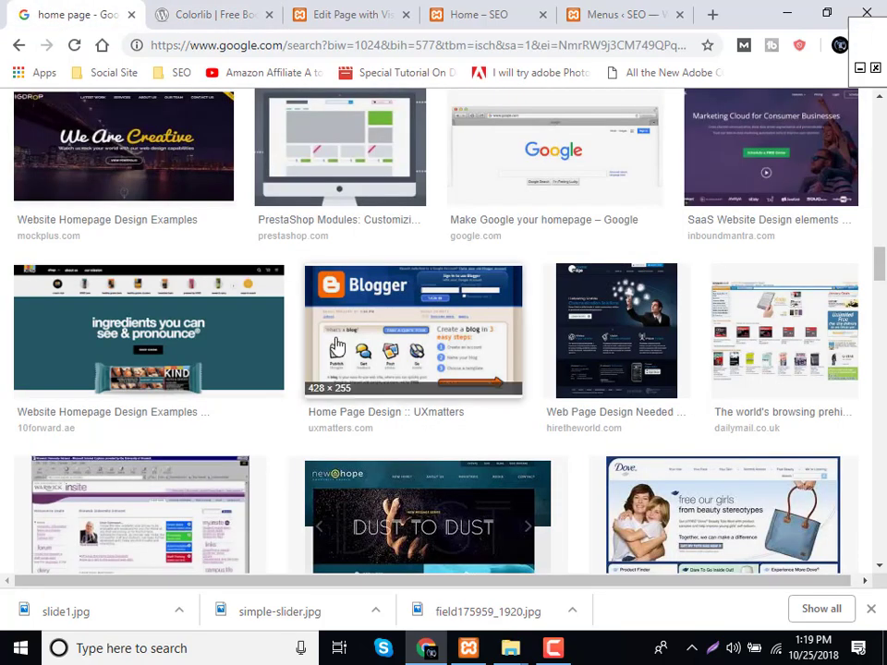
left_click(368, 11)
Clone the empty row below the three-column section.
scroll(424, 480, "down", 2)
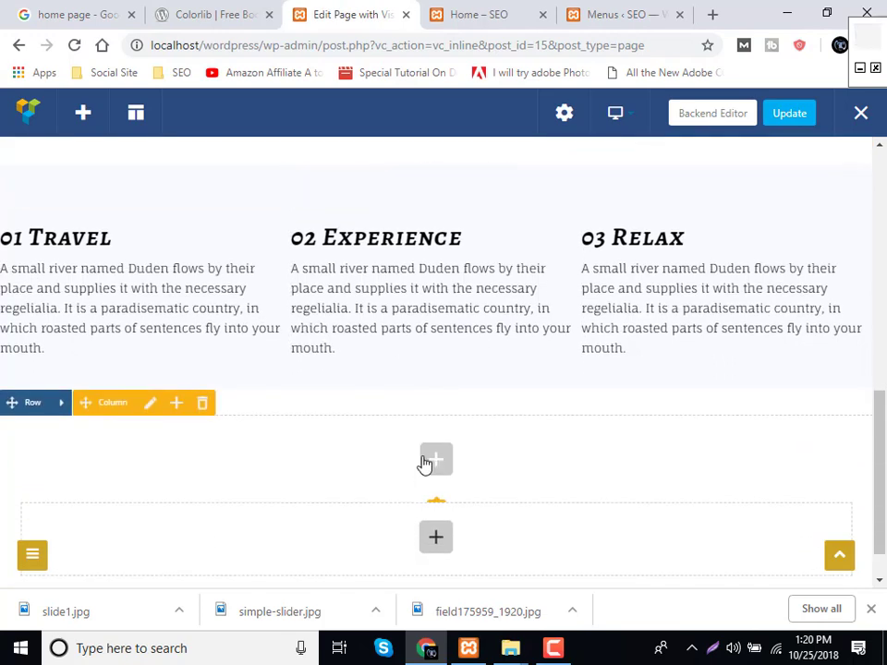
mouse_move(63, 411)
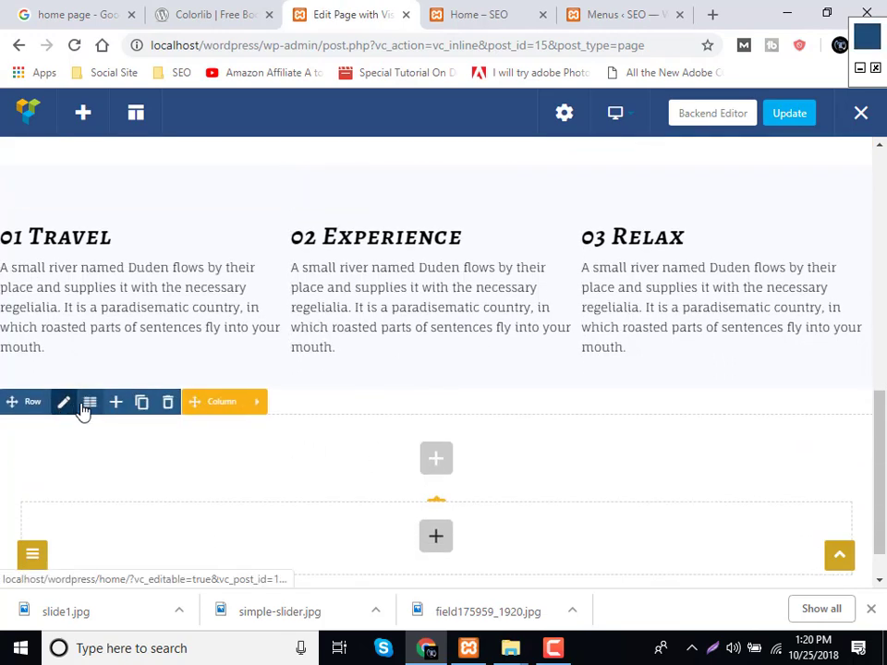
left_click(144, 404)
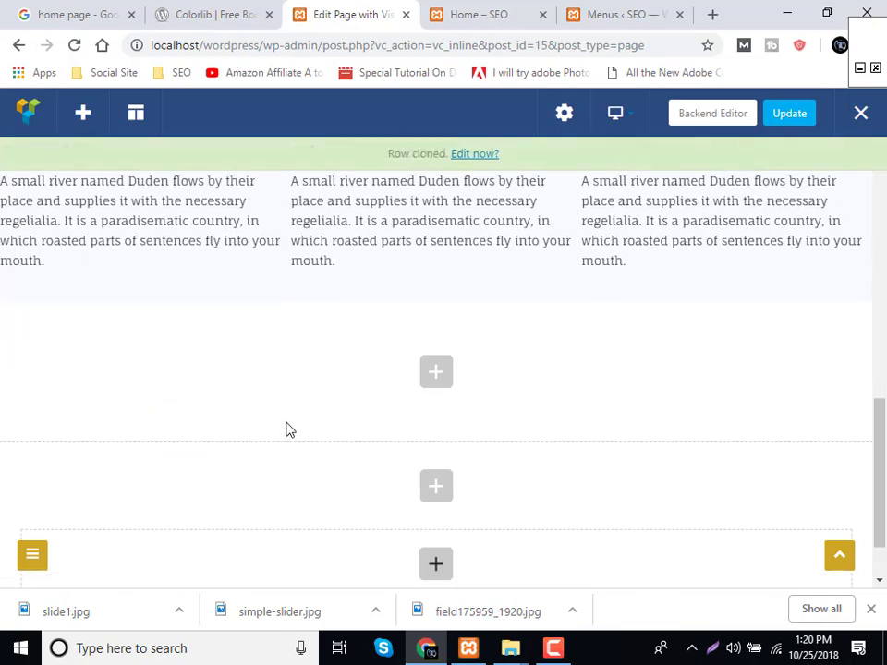
Clone the 01 Travel heading and move the copy into the empty row below the three-column section.
left_click(435, 371)
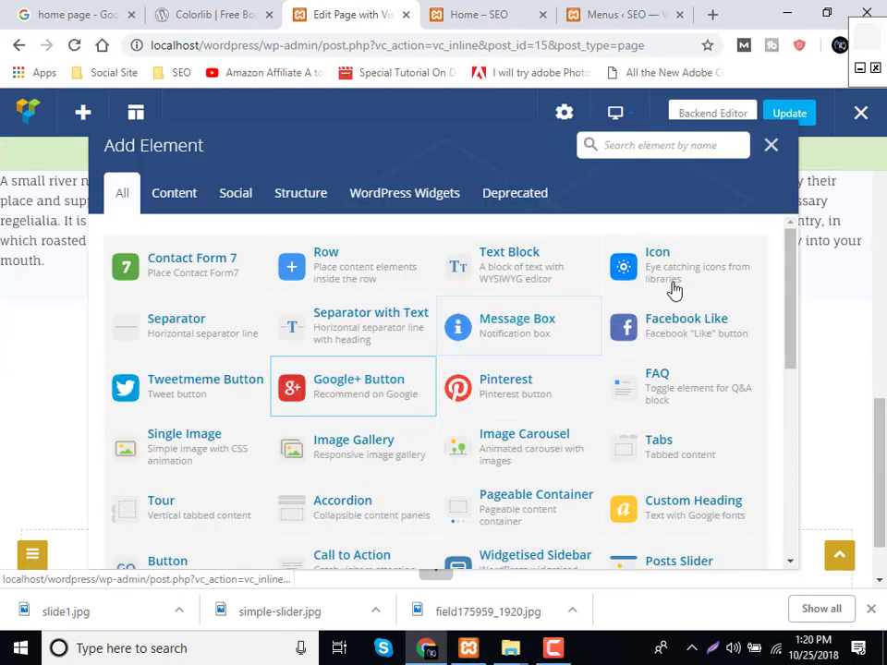
left_click(773, 146)
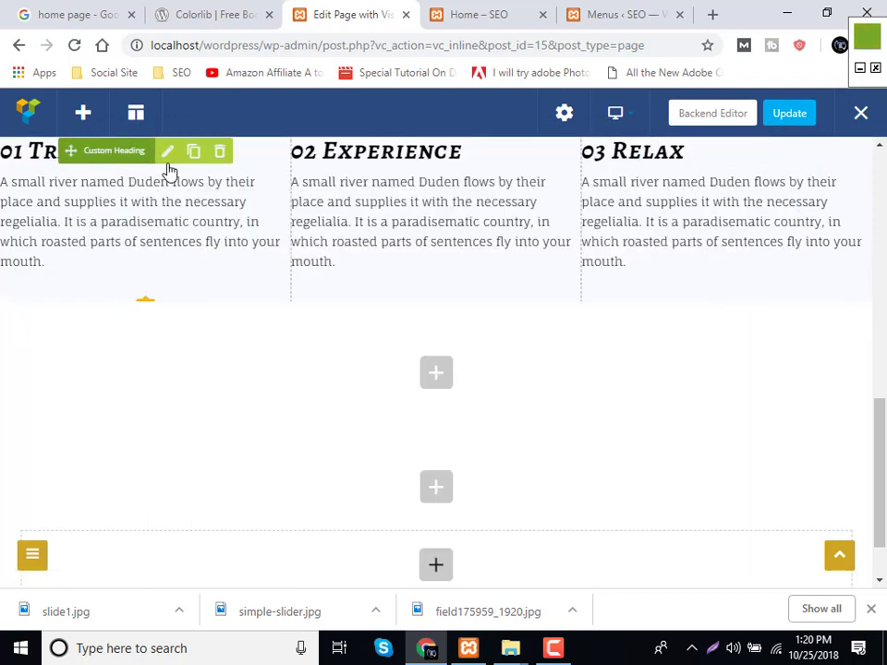
left_click(188, 153)
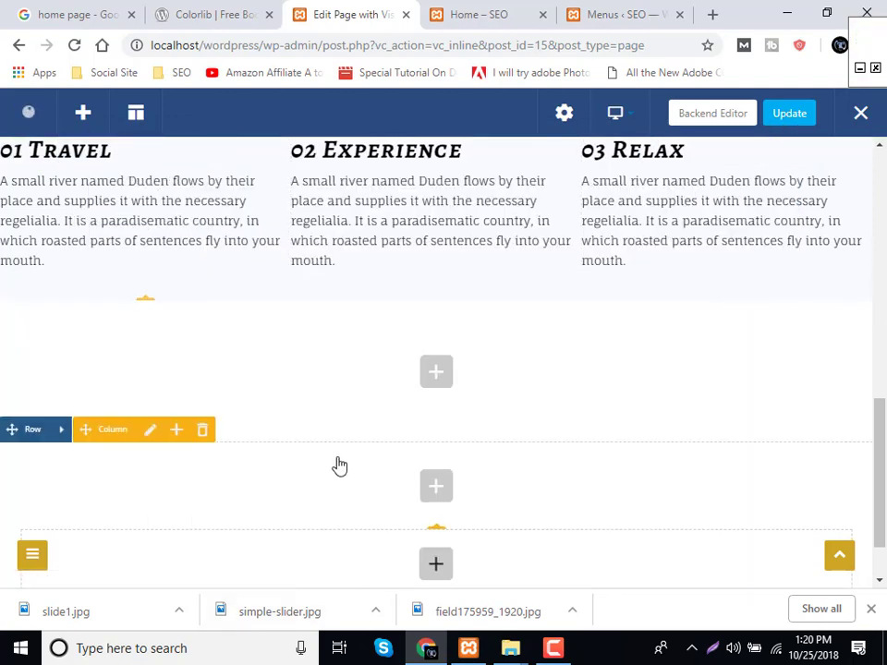
mouse_move(70, 185)
left_mouse_down()
mouse_move(184, 271)
mouse_move(376, 382)
mouse_move(431, 402)
left_mouse_up()
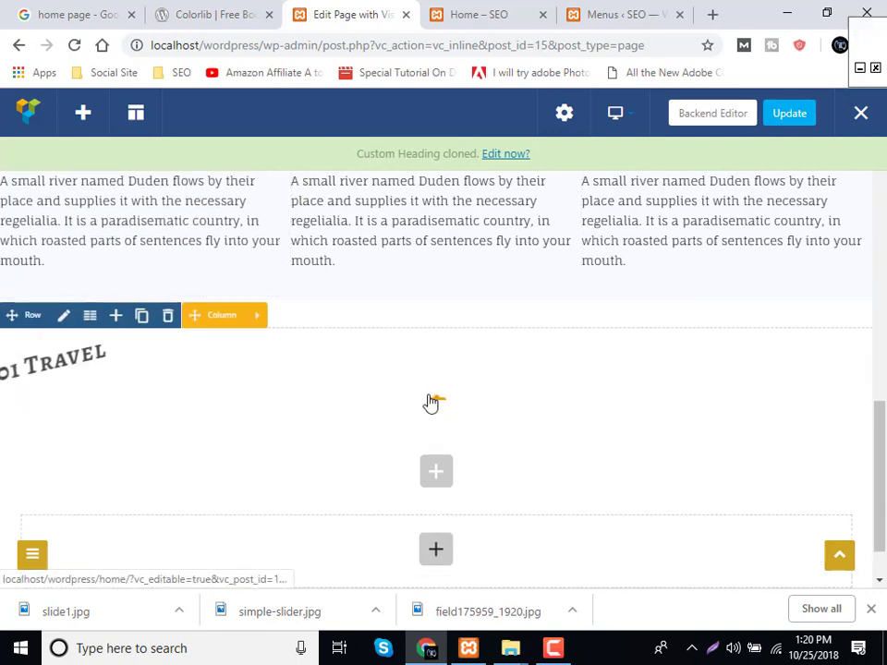
Change the copied heading's text to "See our latest vacation ideas" and align it to the center.
left_click(459, 377)
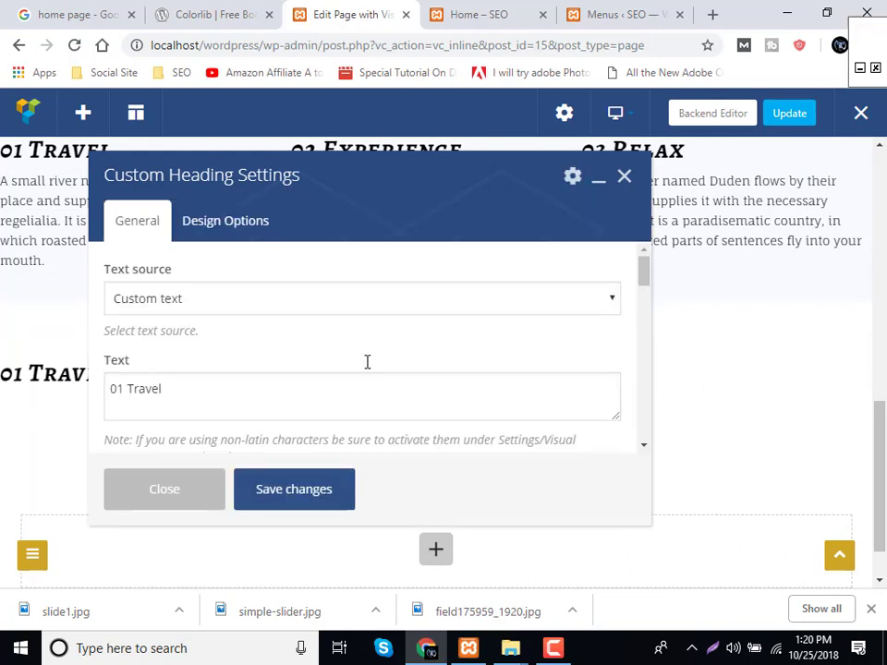
left_click_drag(235, 403, 8, 399)
type("See our latest vacation ideas")
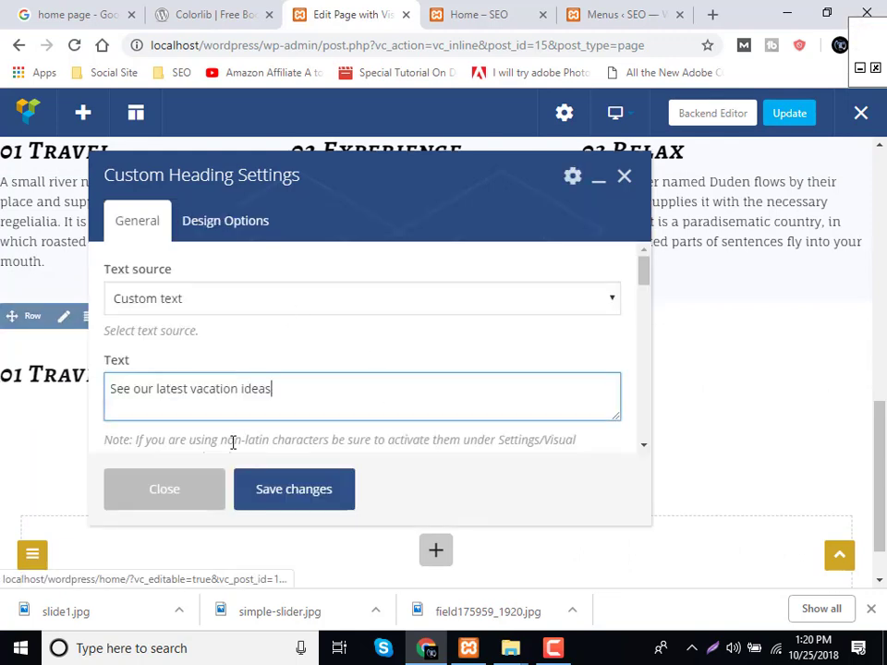
scroll(239, 441, "down", 1)
scroll(242, 430, "down", 2)
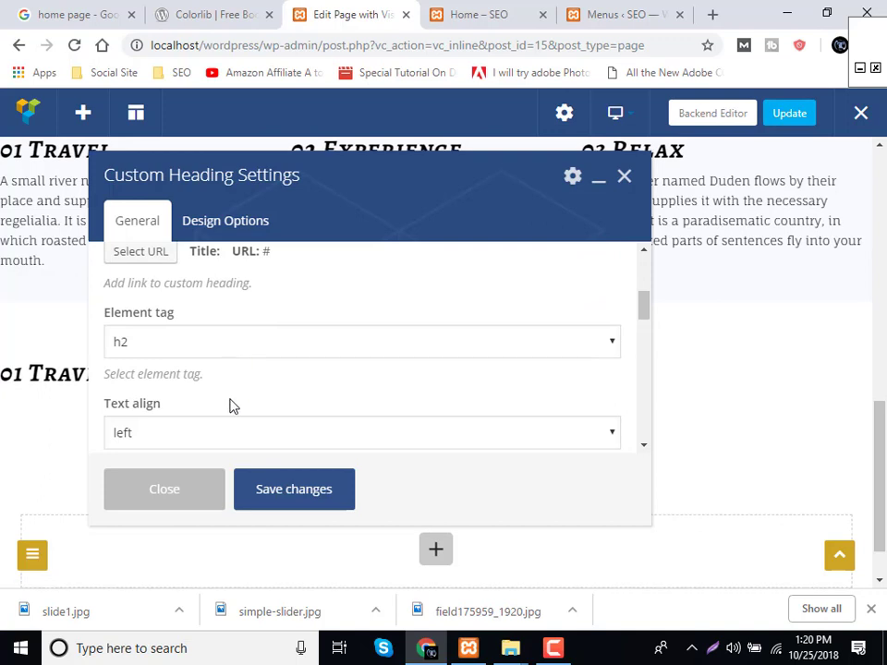
left_click(225, 436)
left_click(203, 493)
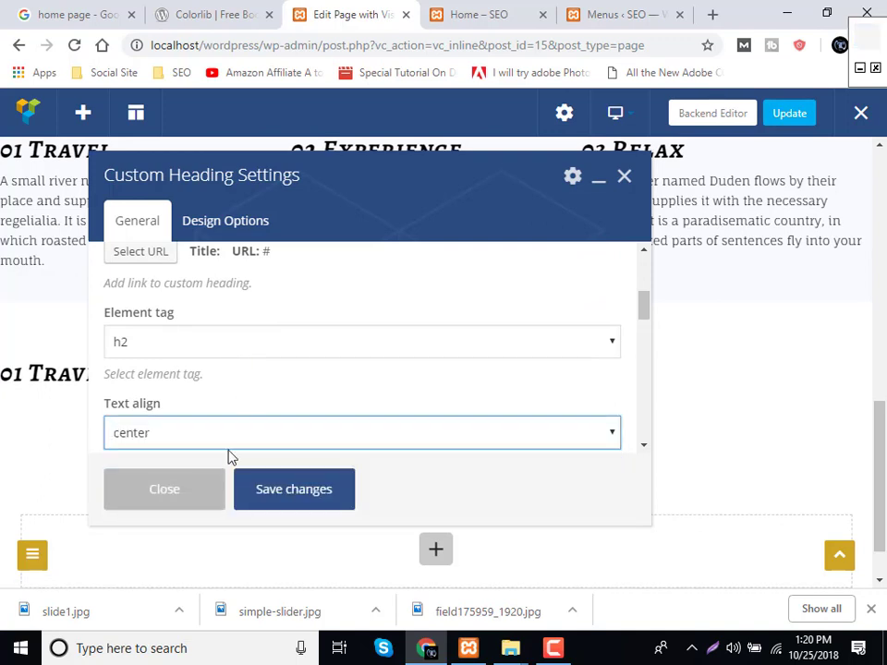
Set the vacation ideas heading's font family to Aclonica.
scroll(238, 412, "down", 2)
scroll(238, 407, "down", 3)
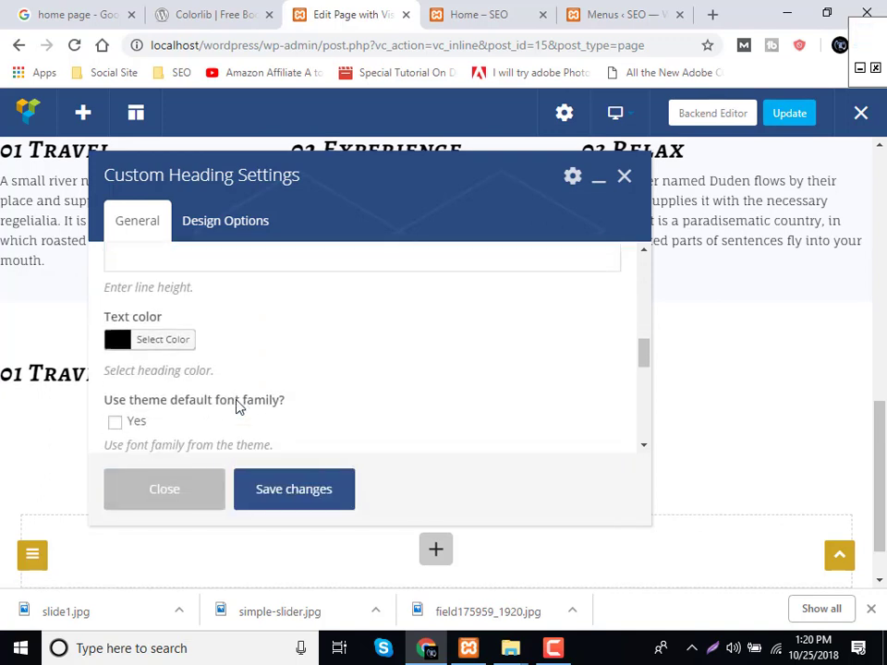
scroll(237, 407, "down", 1)
left_click(237, 340)
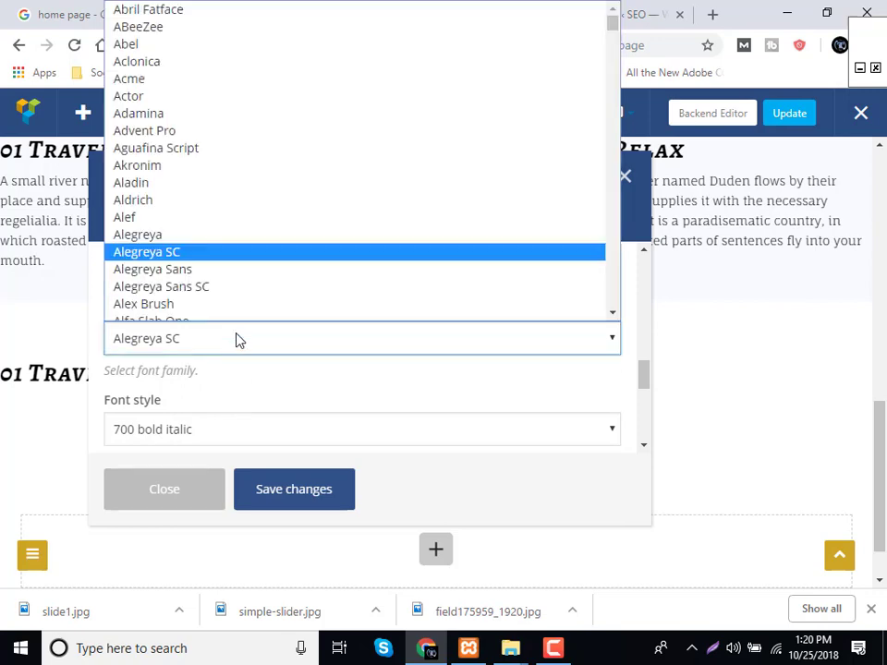
left_click(212, 53)
Set the vacation ideas heading's CSS animation to fadeInUp, save the changes, and close the heading settings.
scroll(184, 422, "down", 2)
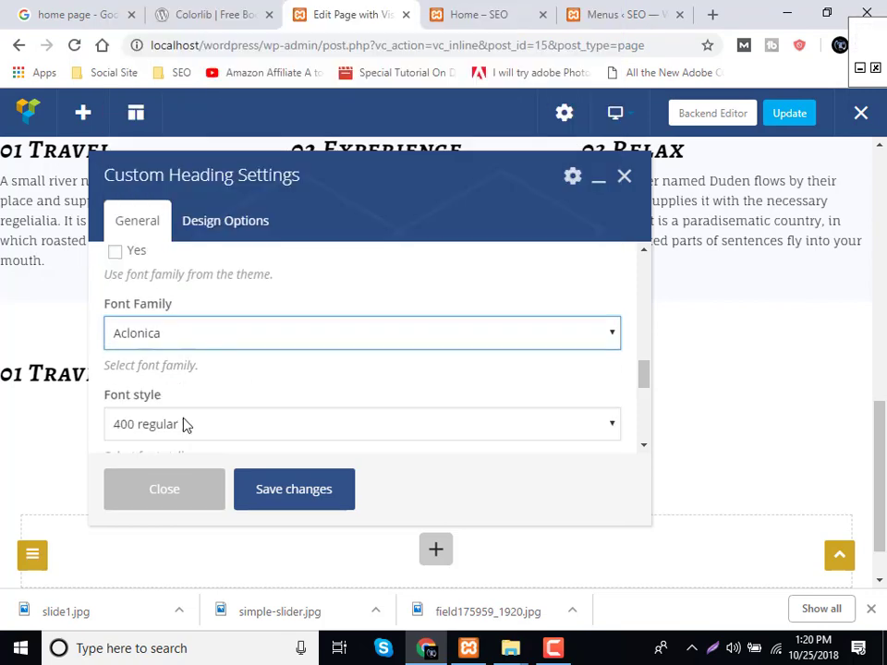
left_click(194, 406)
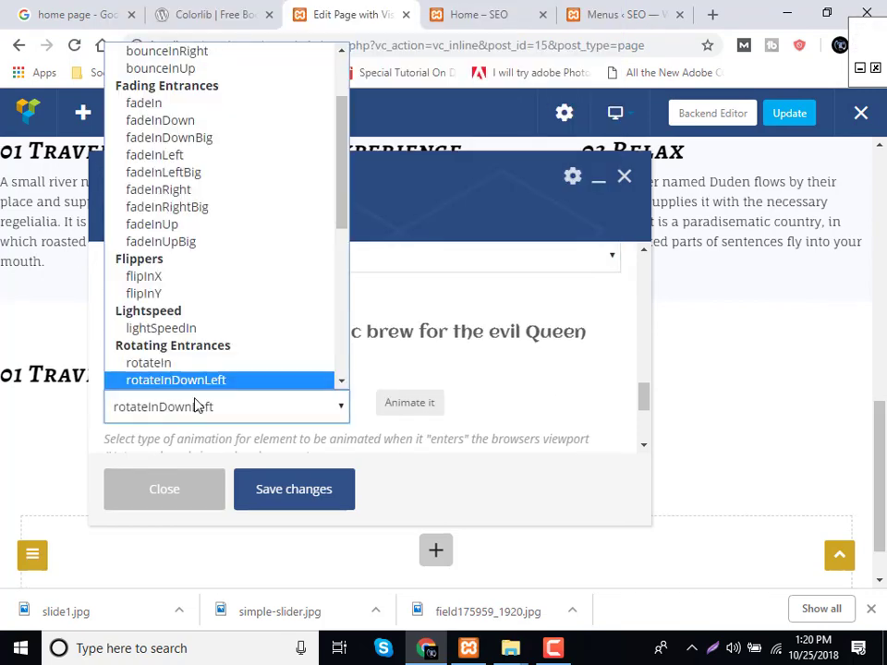
left_click(178, 196)
left_click(239, 408)
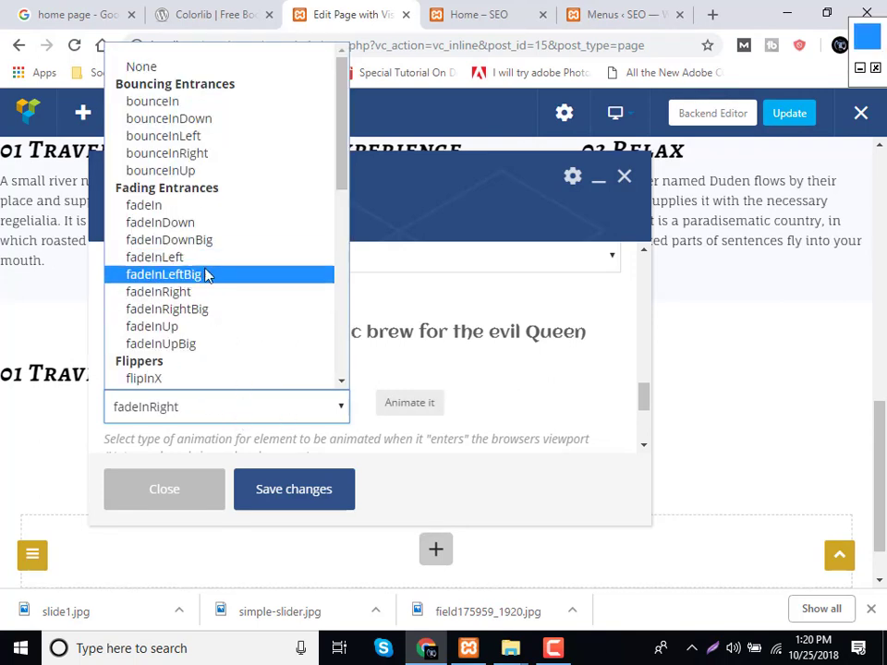
left_click(205, 310)
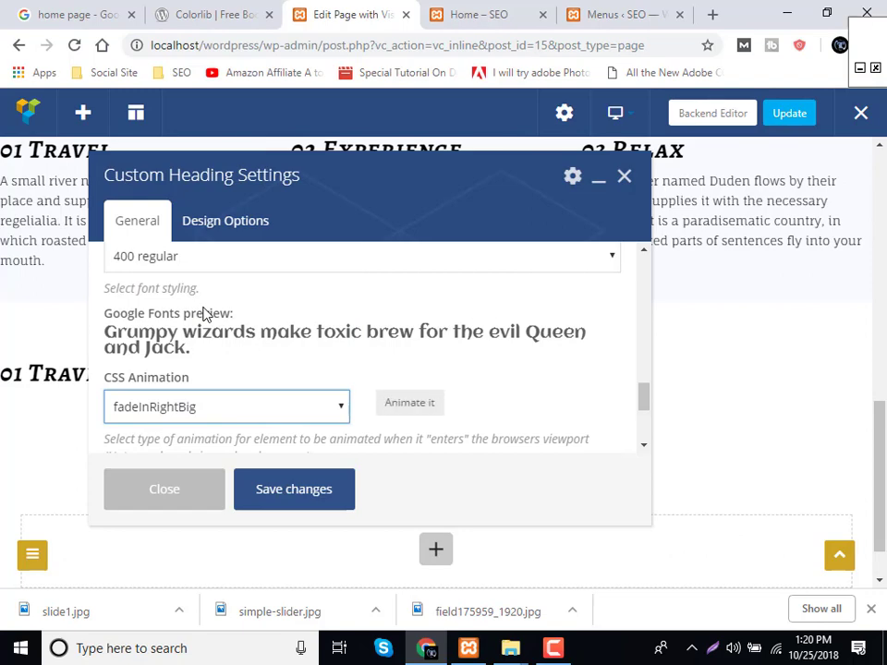
left_click(223, 399)
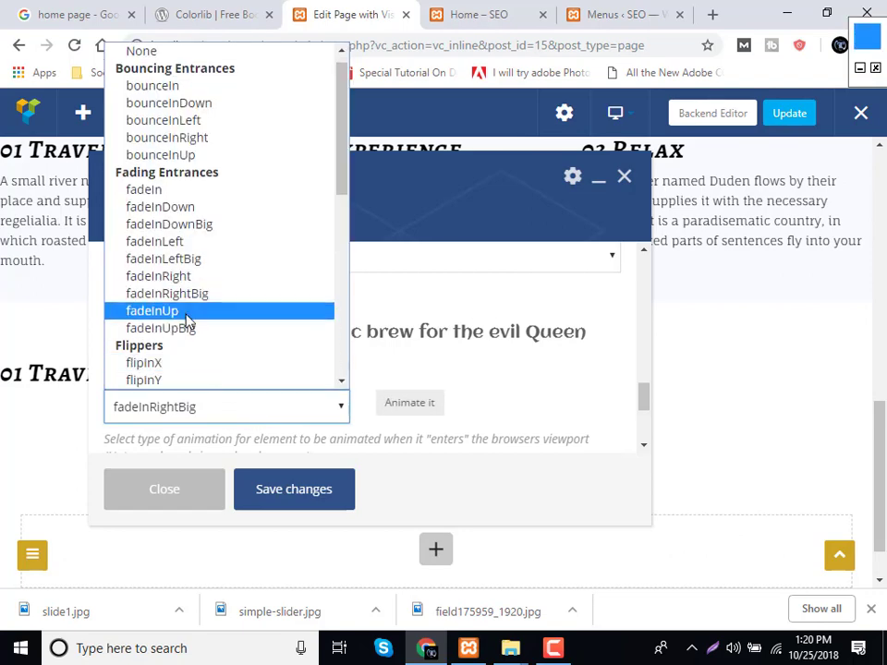
left_click(185, 314)
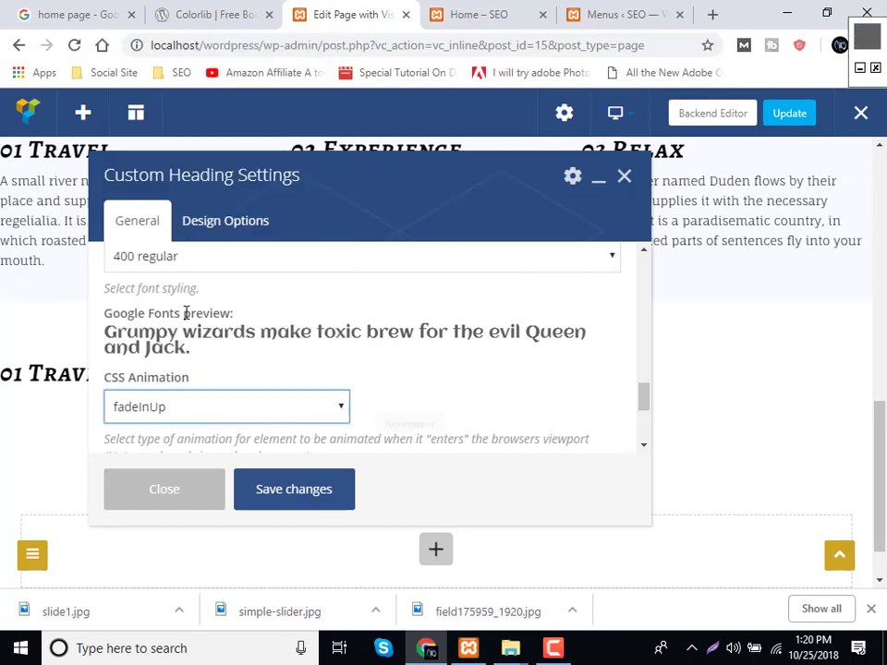
left_click(308, 503)
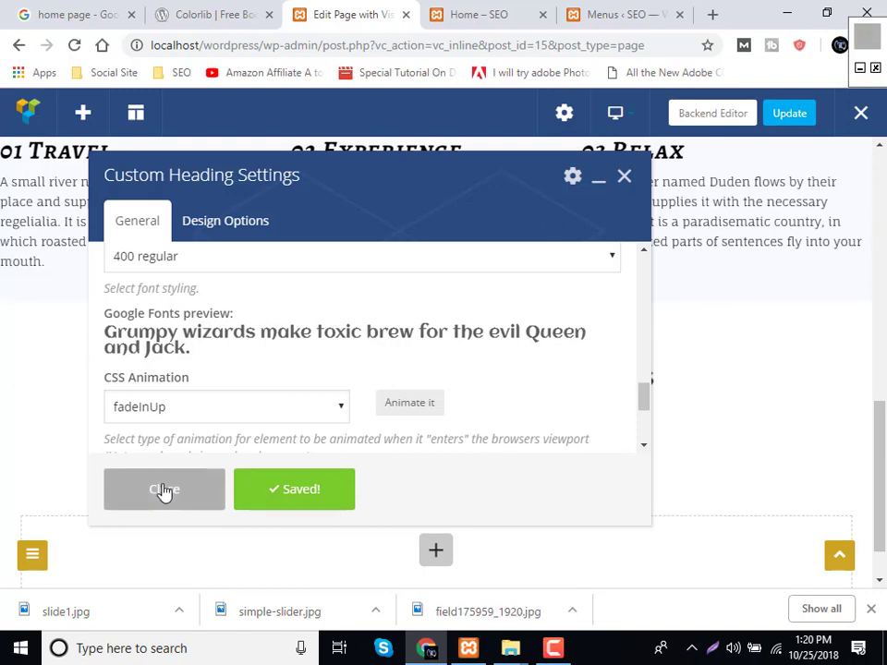
left_click(164, 491)
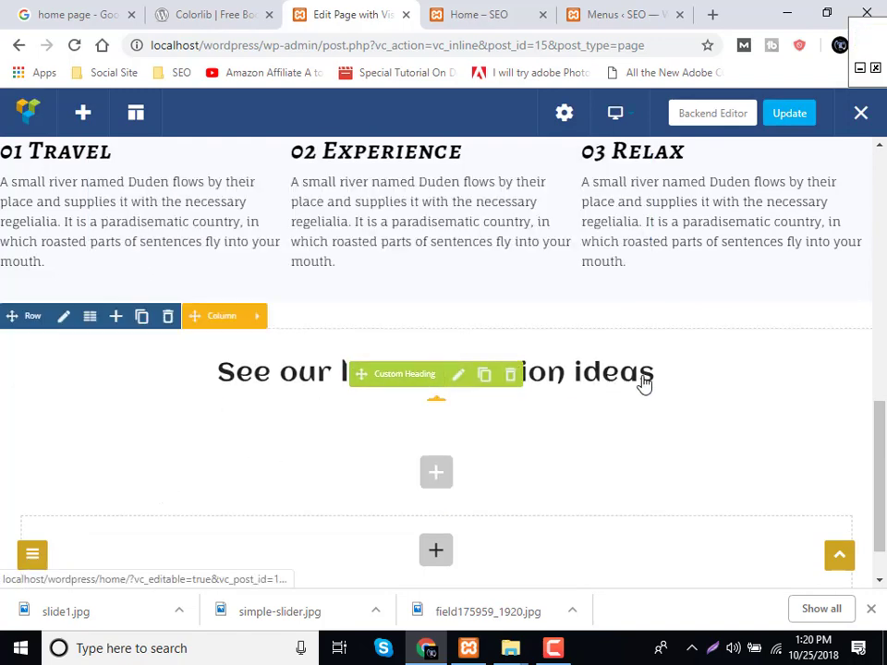
Examine the image cards under the vacation ideas heading in the Colorlib Adventure template and return to the page editor.
left_click(184, 14)
scroll(353, 356, "down", 2)
scroll(351, 358, "up", 1)
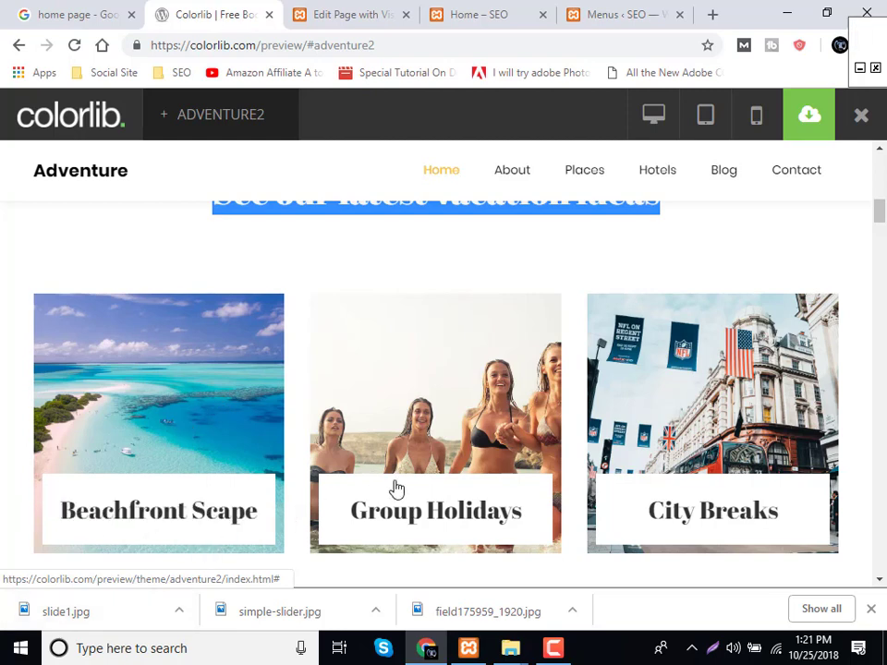
left_click_drag(395, 488, 447, 528)
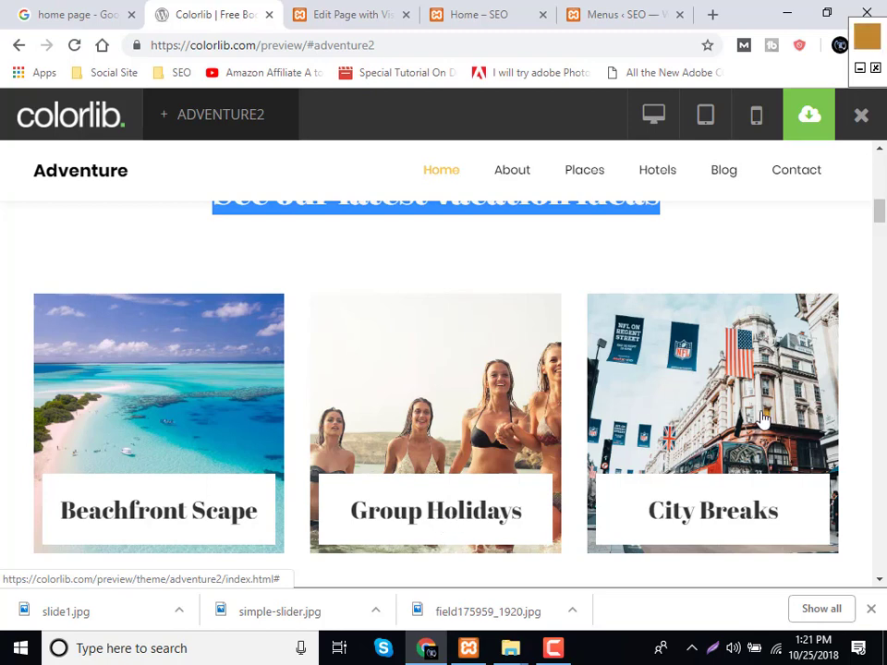
scroll(763, 420, "down", 1)
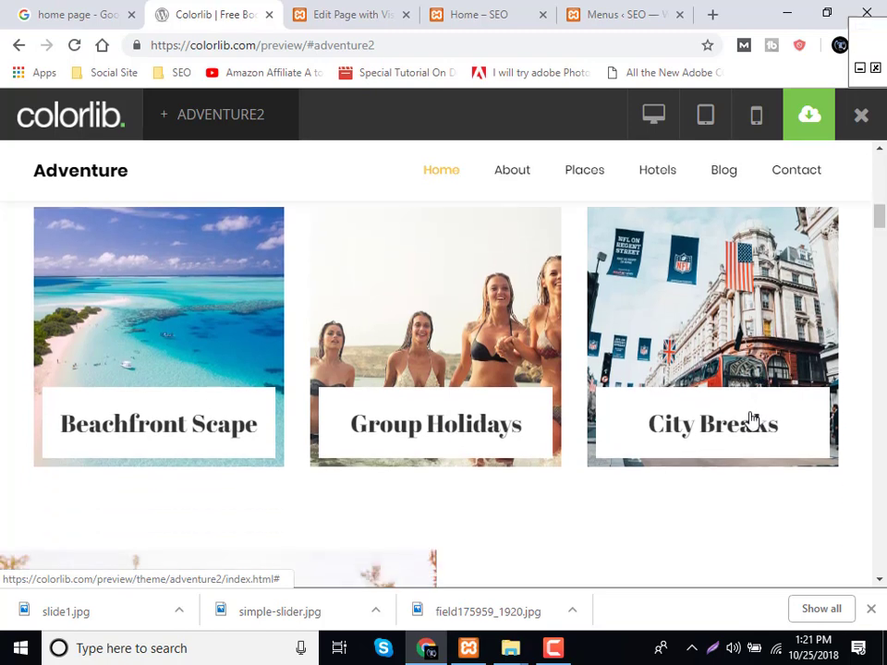
left_click(389, 21)
mouse_move(352, 427)
scroll(352, 429, "down", 1)
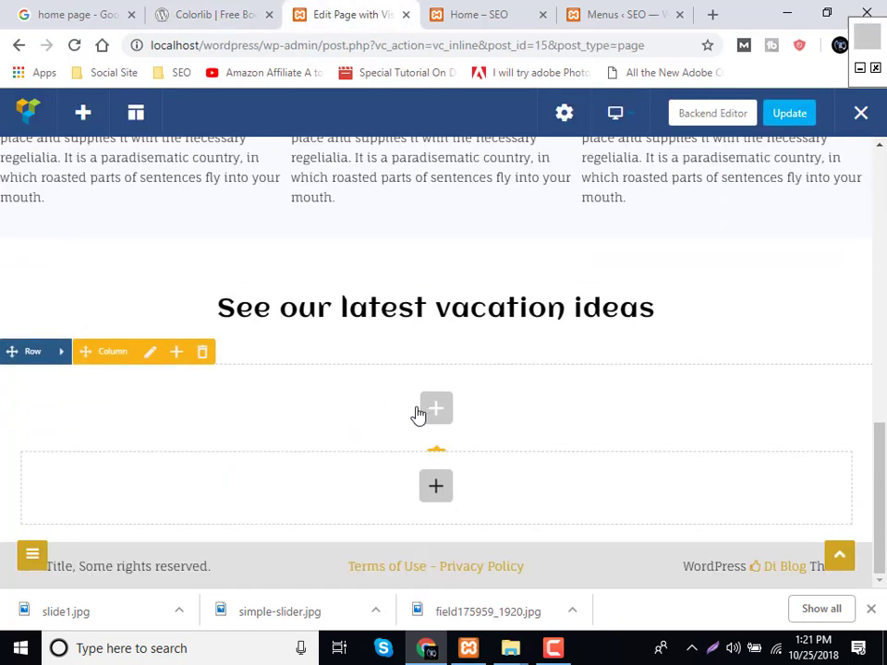
mouse_move(83, 363)
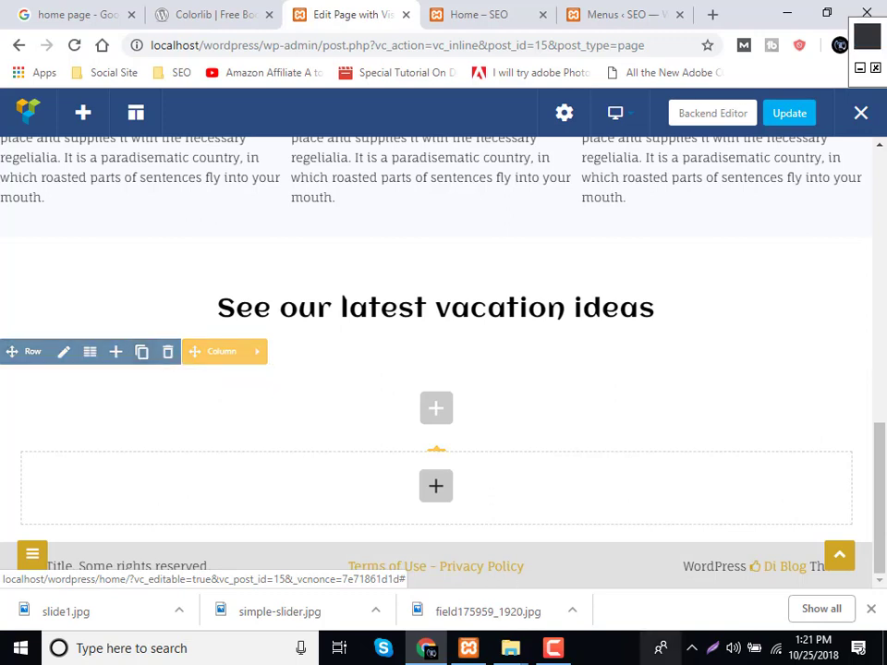
left_click(552, 647)
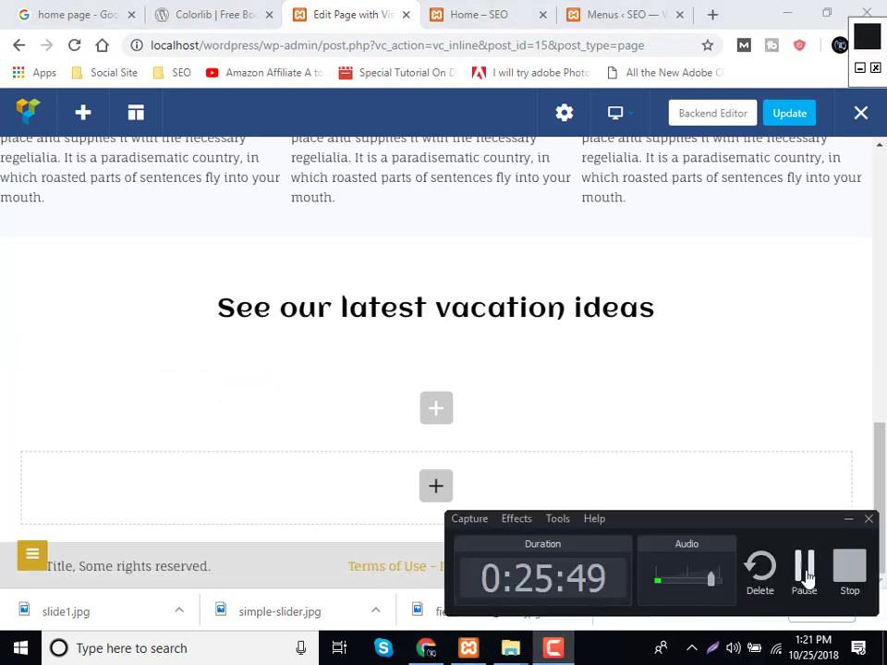
left_click(805, 571)
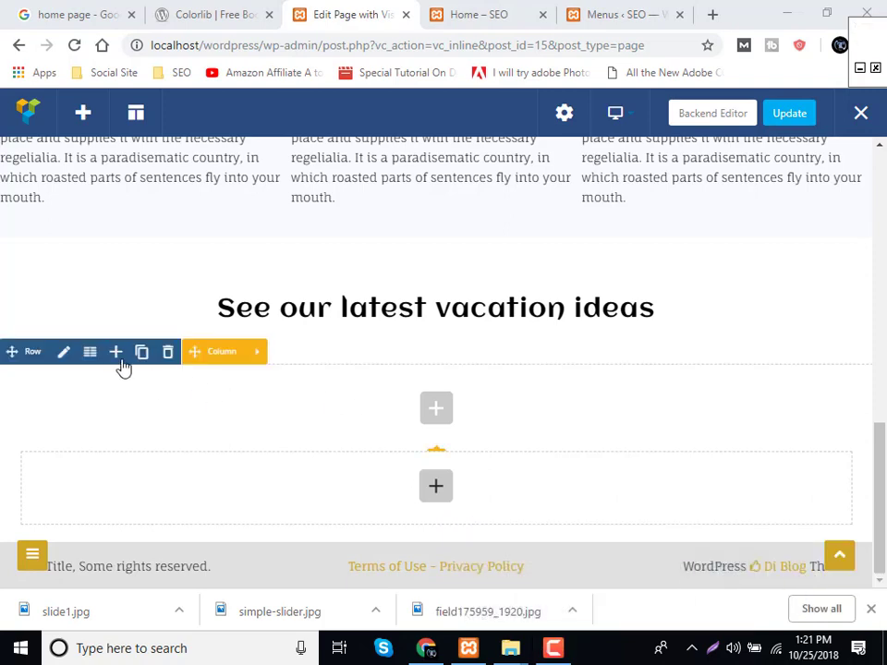
Split the empty row below the vacation ideas heading into three equal columns (1/3 + 1/3 + 1/3), matching the Colorlib template's cards.
left_click(192, 10)
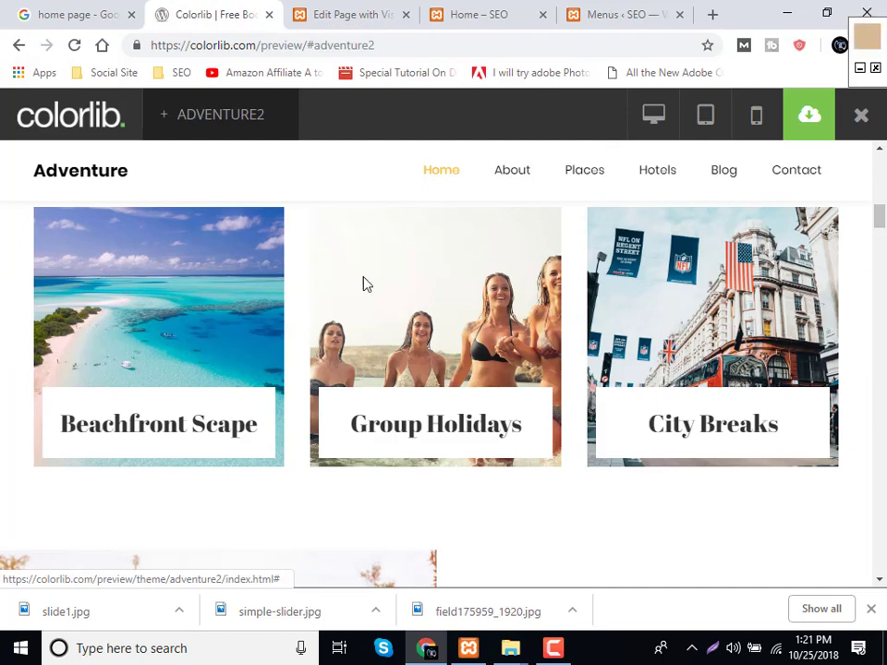
left_click(361, 11)
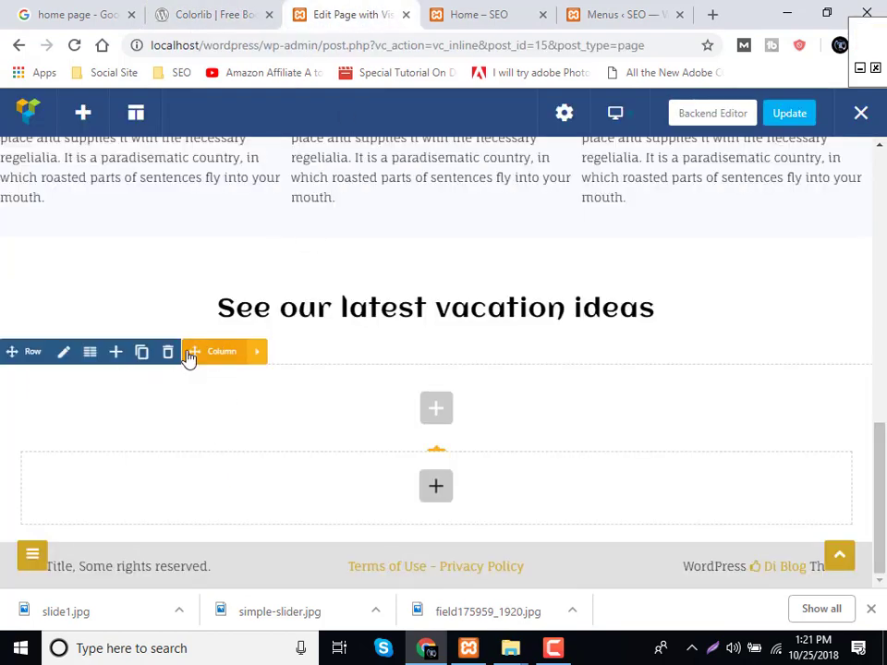
left_click(218, 12)
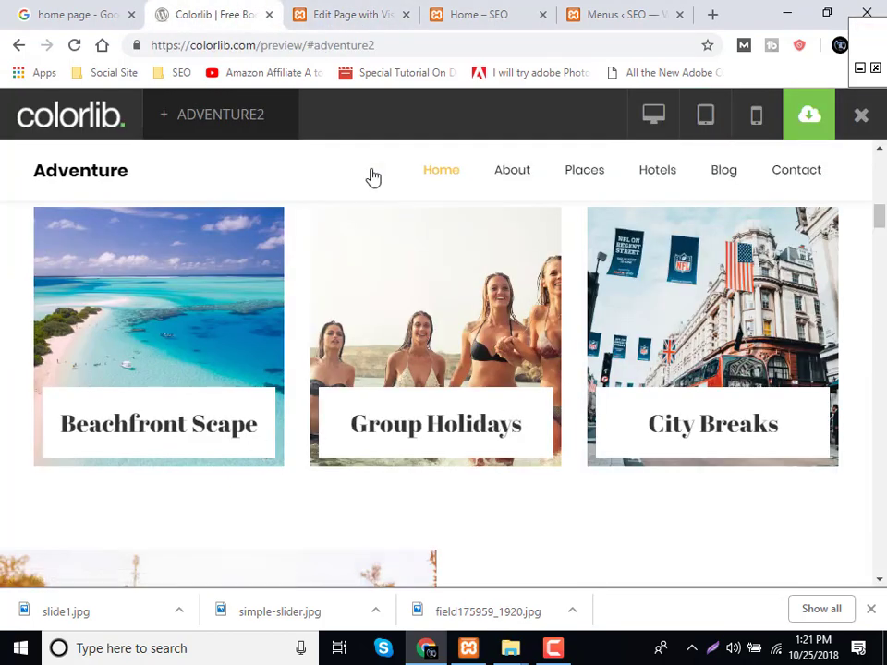
left_click(337, 18)
mouse_move(127, 351)
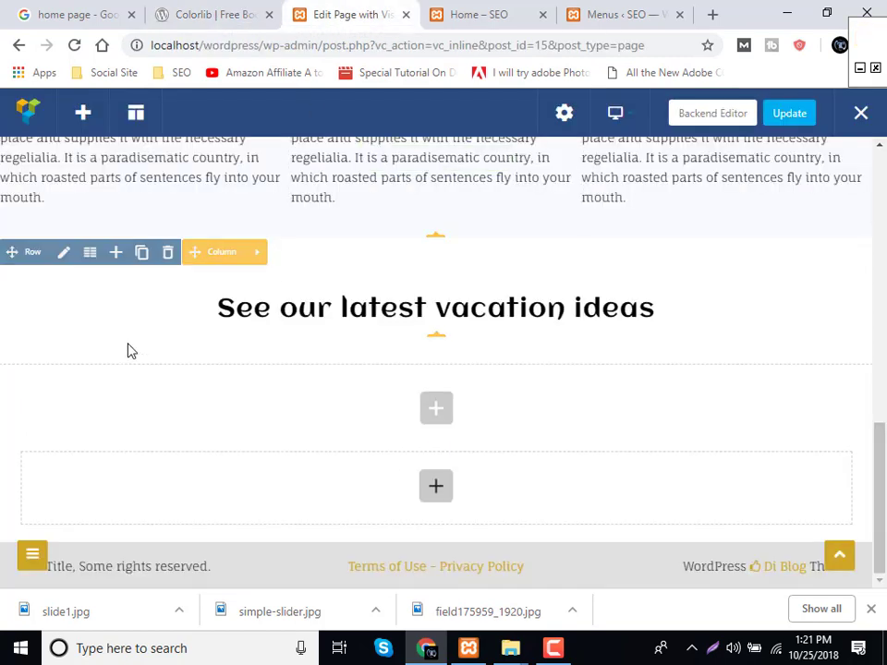
left_click(90, 352)
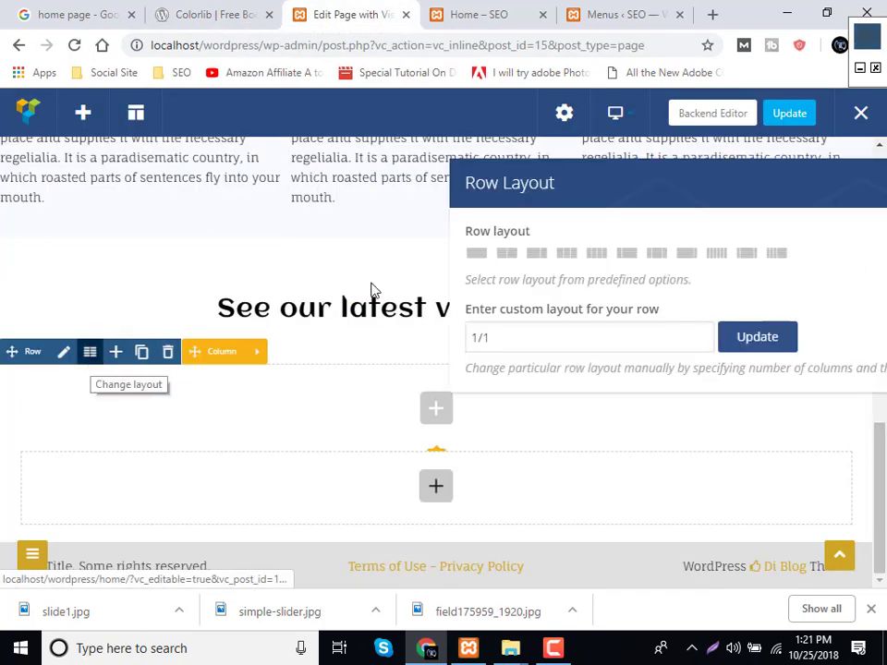
left_click(567, 255)
mouse_move(323, 440)
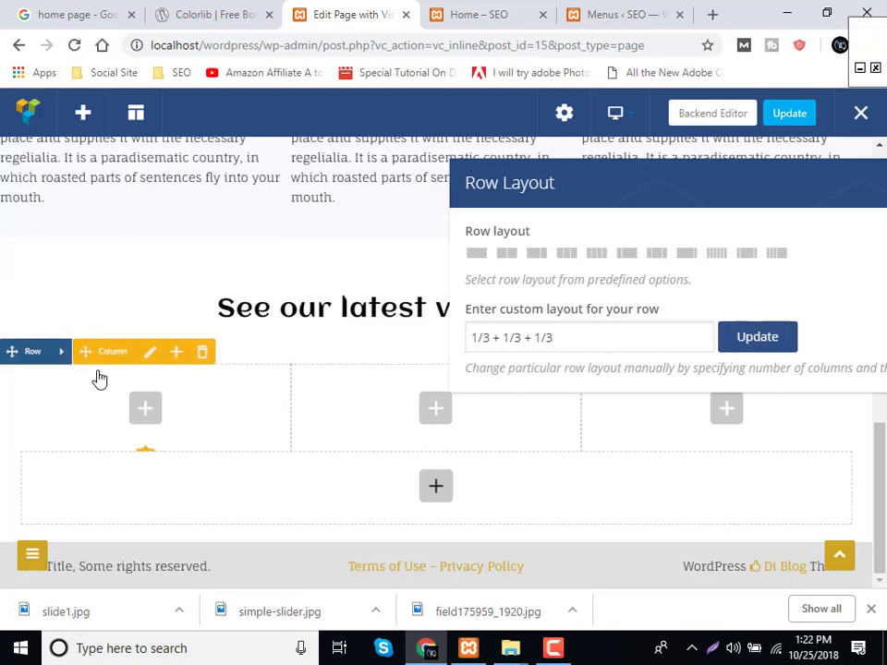
Choose slide1.jpg from the media library as the background image of the first column below the vacation ideas heading.
left_click(149, 352)
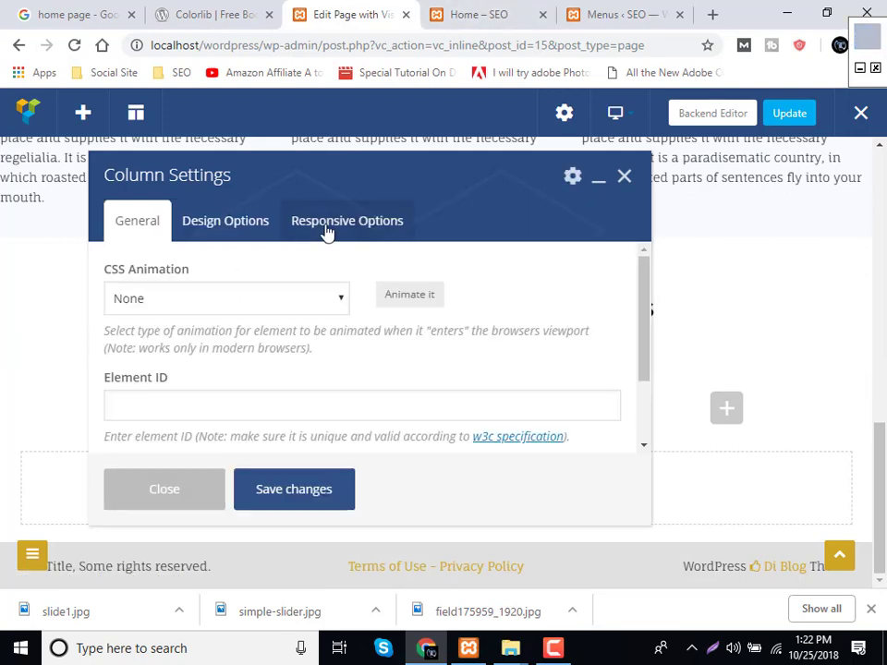
left_click(325, 230)
left_click(246, 222)
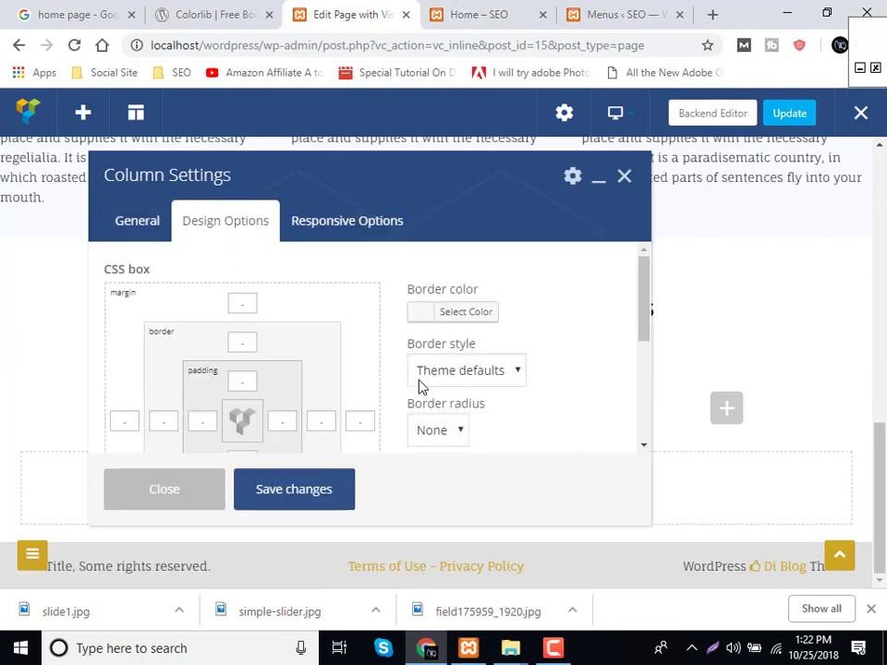
scroll(421, 386, "down", 5)
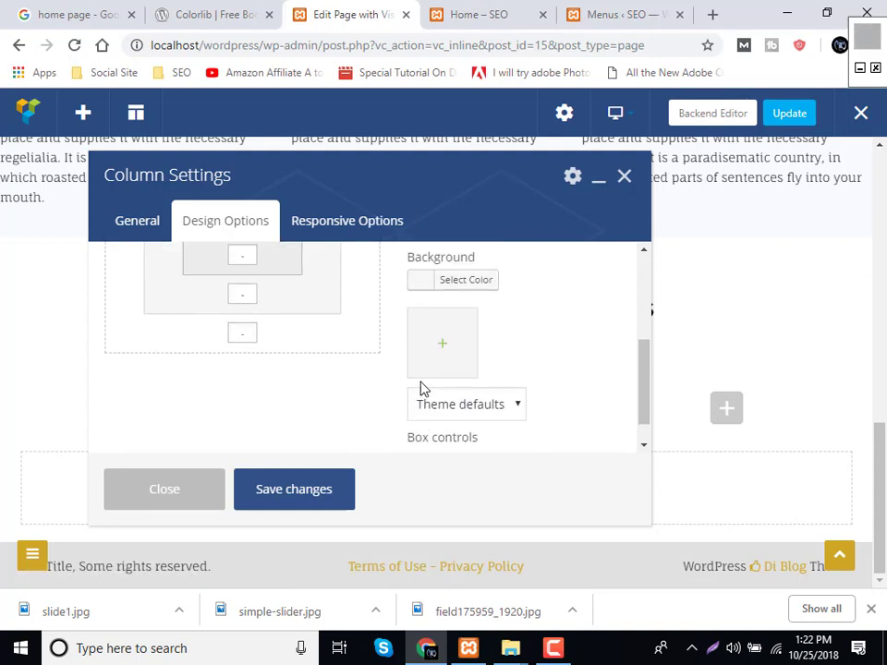
scroll(421, 387, "up", 3)
scroll(424, 388, "down", 3)
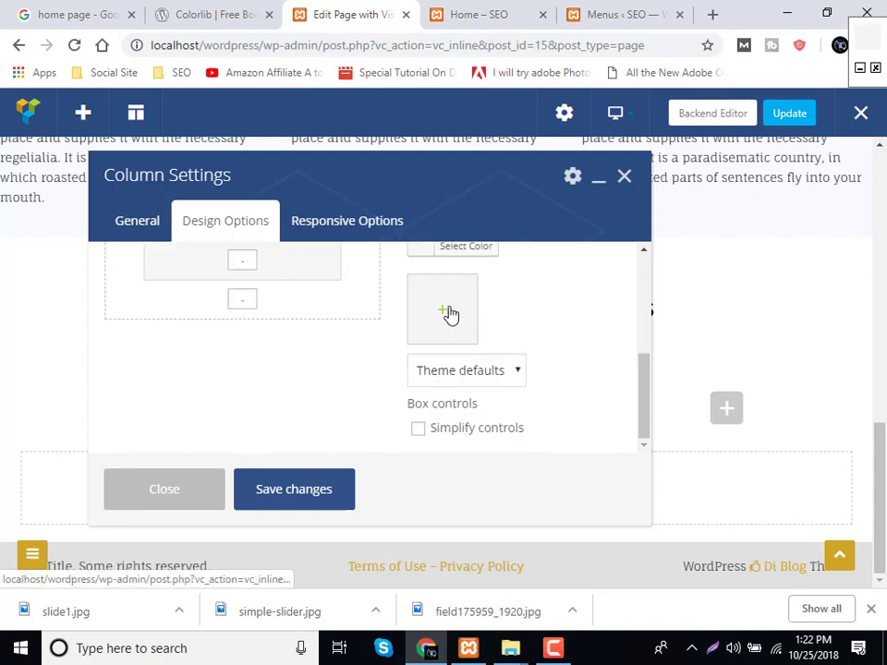
left_click(450, 315)
left_click(152, 314)
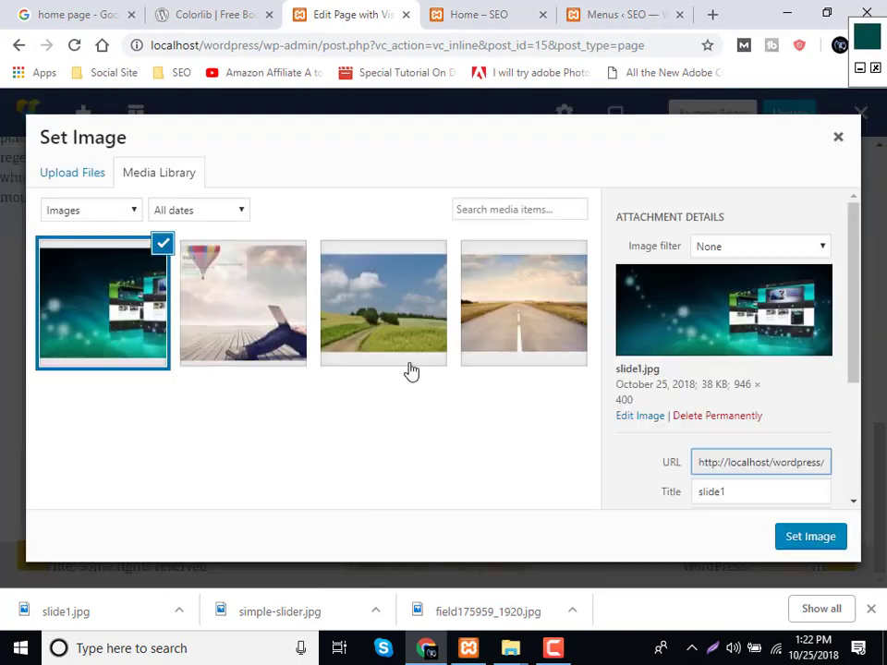
left_click(794, 540)
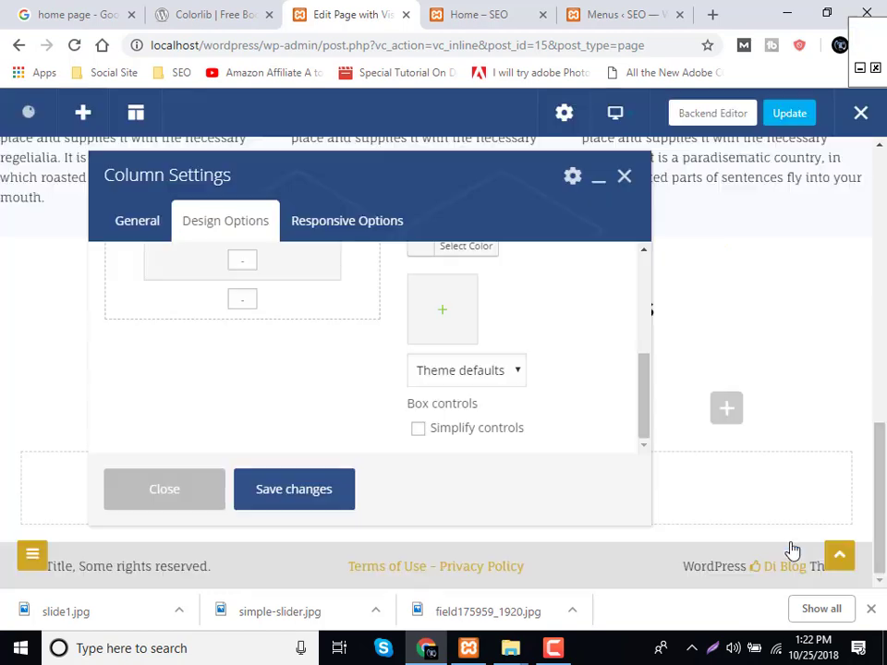
Set the first column's background style to No Repeat, save the changes, and close the column settings.
left_click(485, 374)
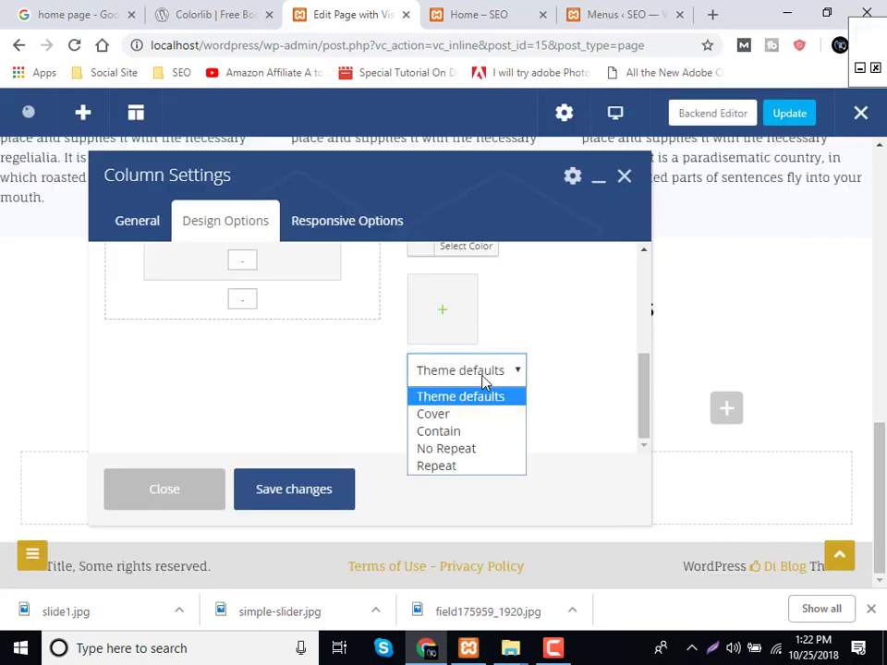
left_click(480, 450)
left_click(330, 487)
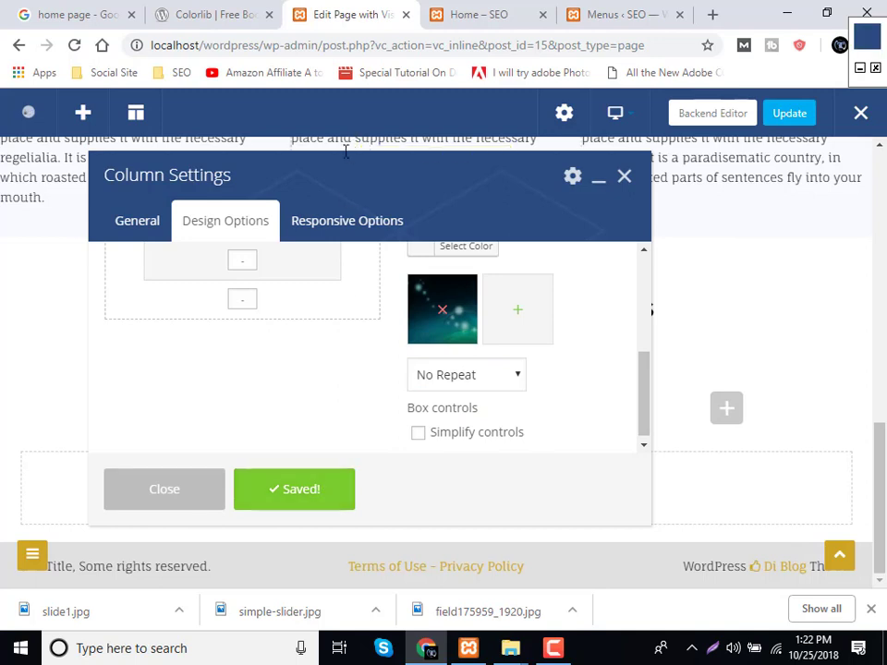
left_click_drag(352, 200, 570, 158)
left_click(393, 456)
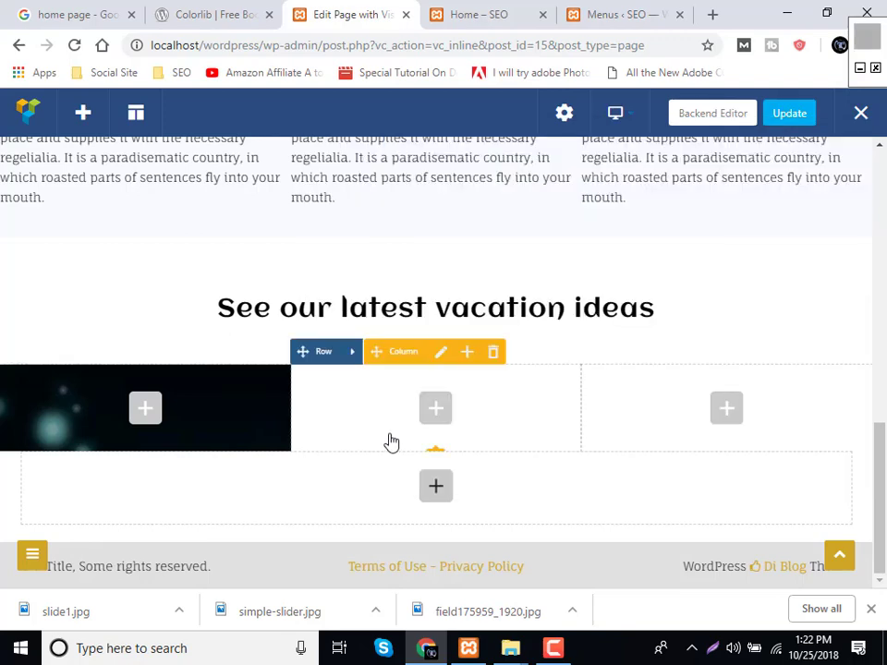
left_click(439, 353)
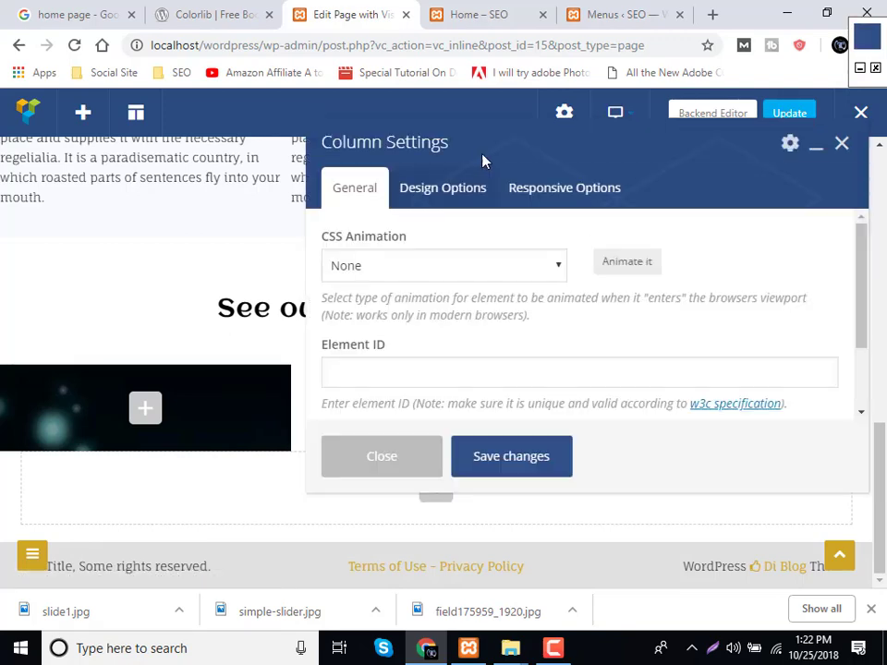
left_click(456, 192)
scroll(647, 362, "down", 2)
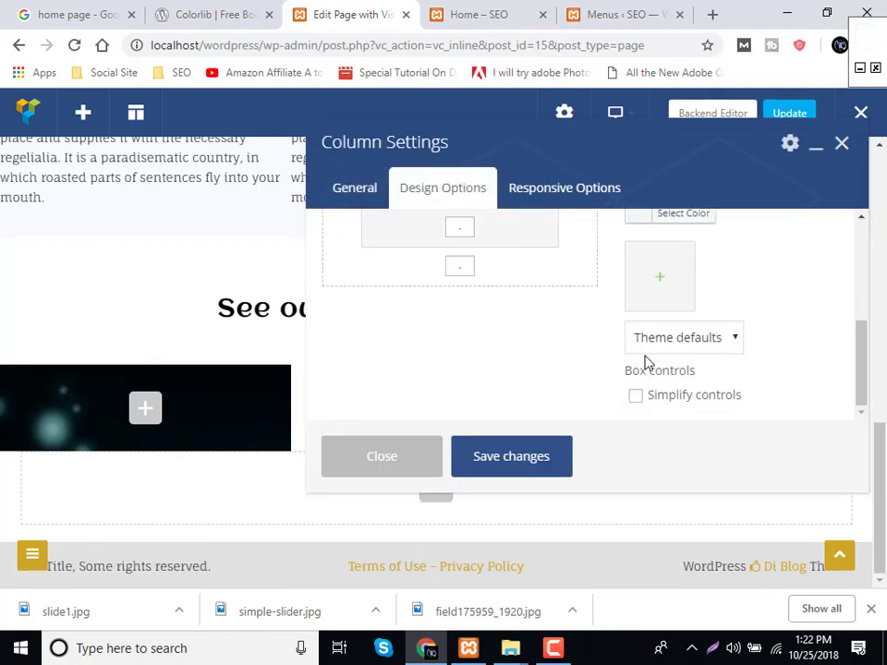
left_click(659, 282)
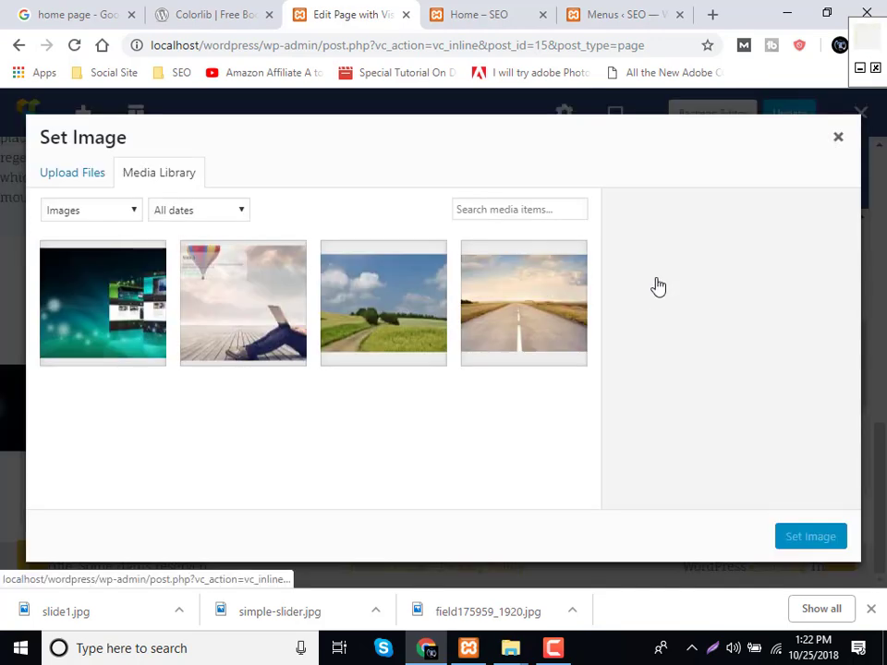
left_click(235, 325)
left_click(808, 534)
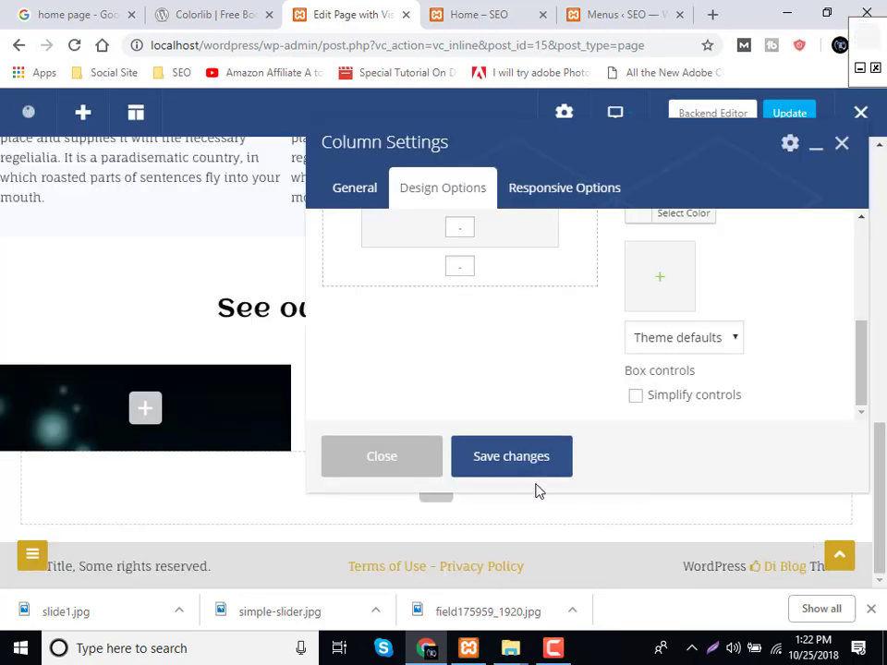
left_click(378, 472)
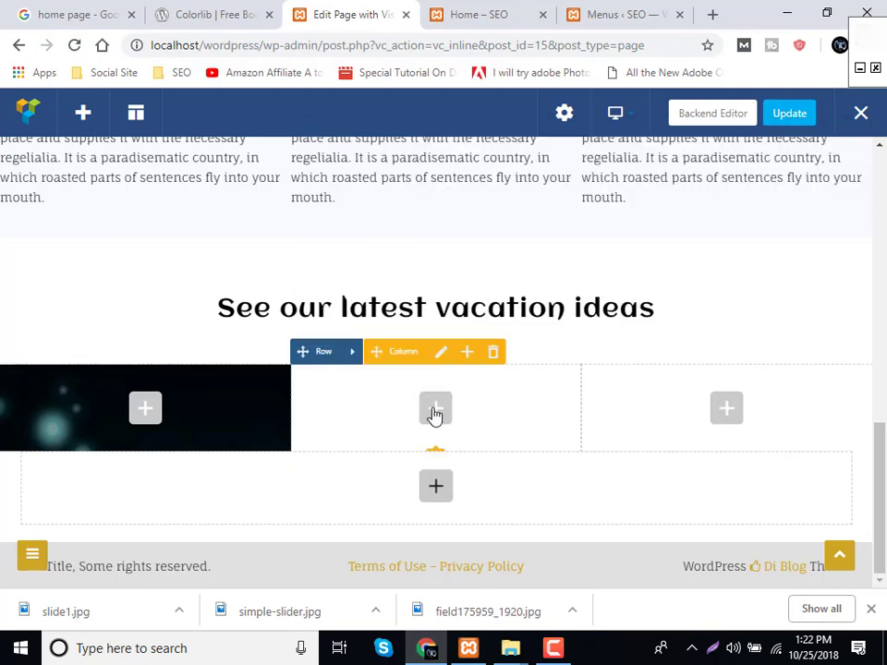
Choose the green field and blue sky photo from the media library as the middle column's background image.
left_click(441, 352)
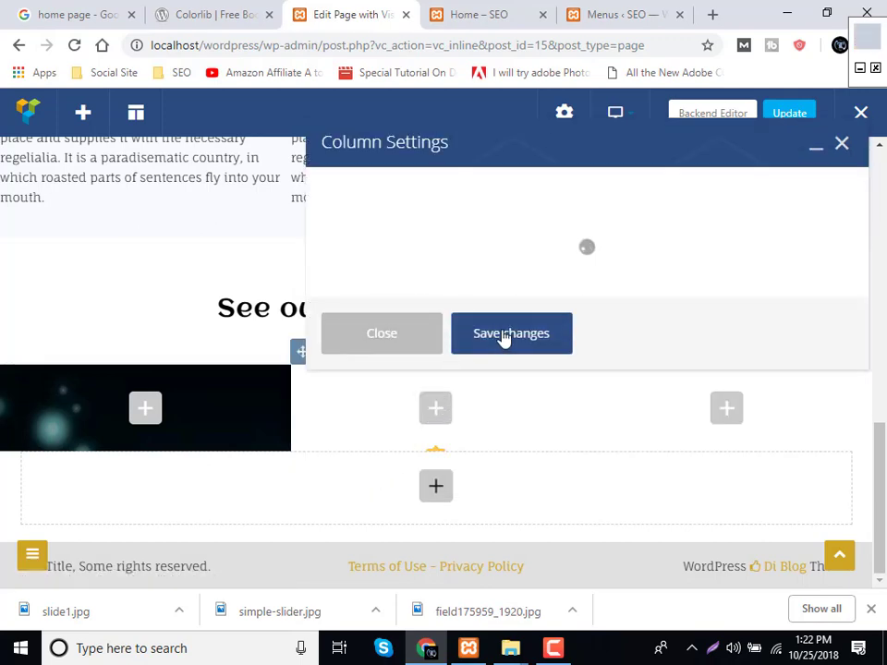
left_click(467, 194)
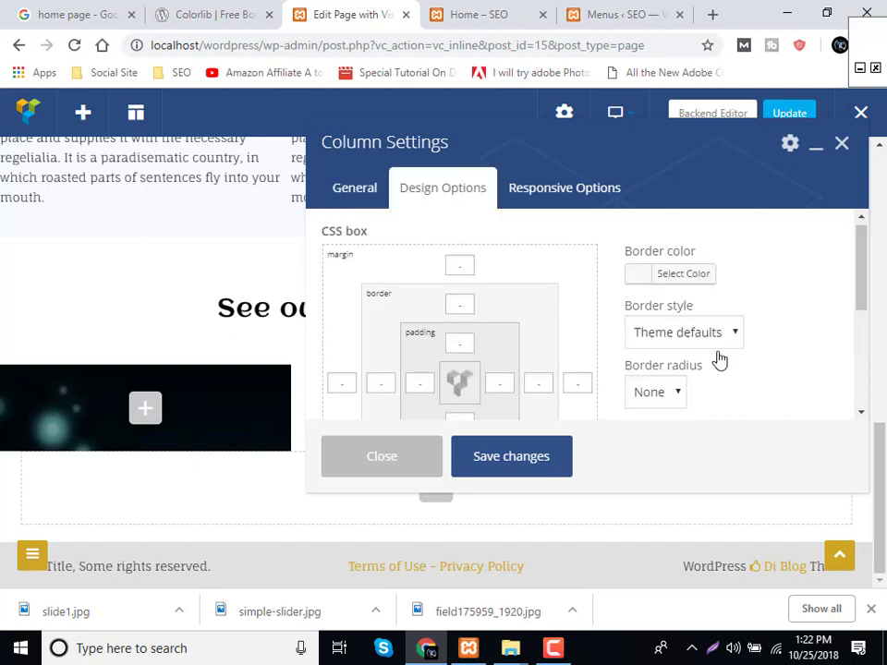
scroll(702, 356, "down", 2)
left_click(672, 356)
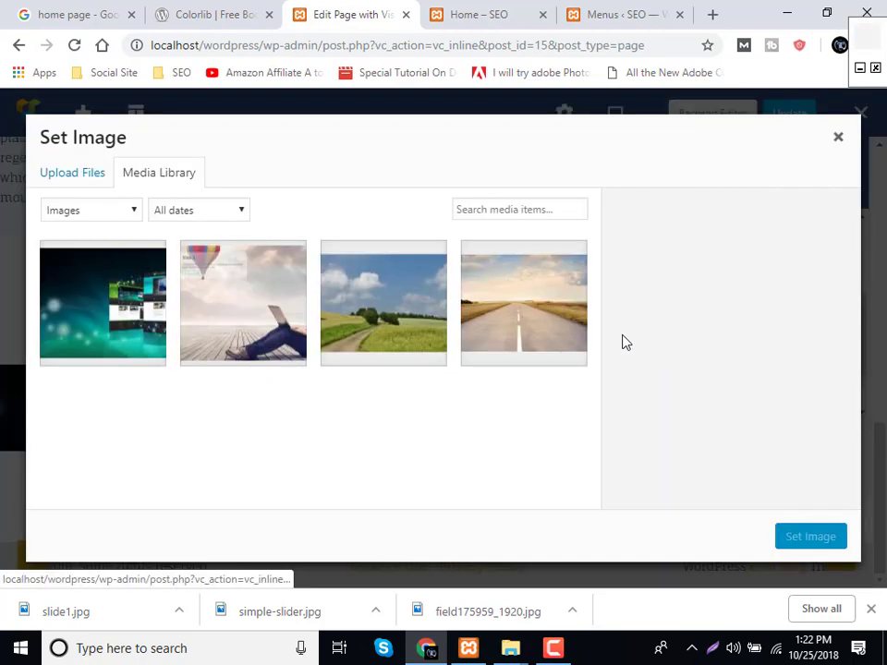
left_click(398, 328)
left_click(825, 542)
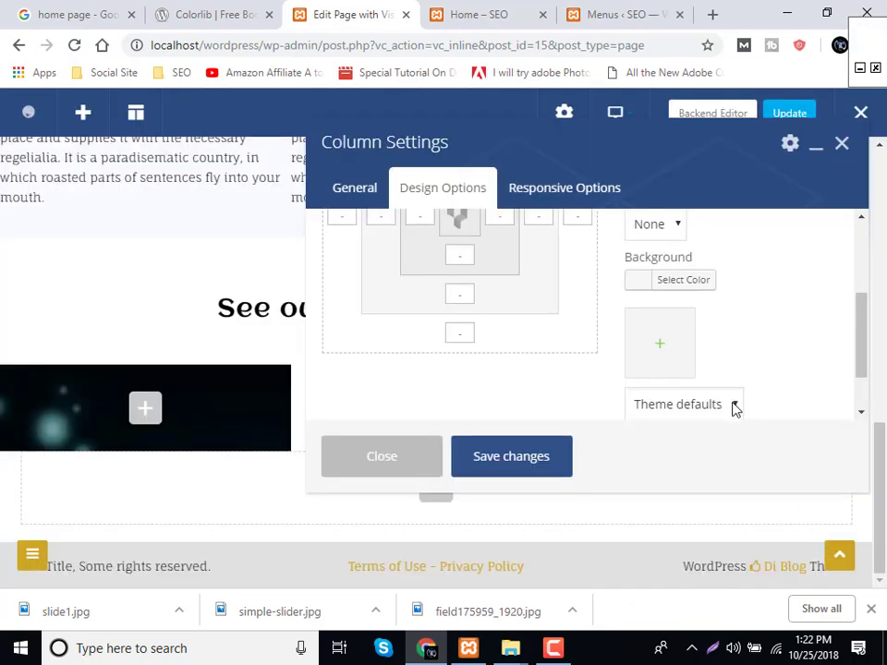
Set the middle column's background style to No Repeat, save the changes, and close the column settings.
scroll(725, 397, "down", 1)
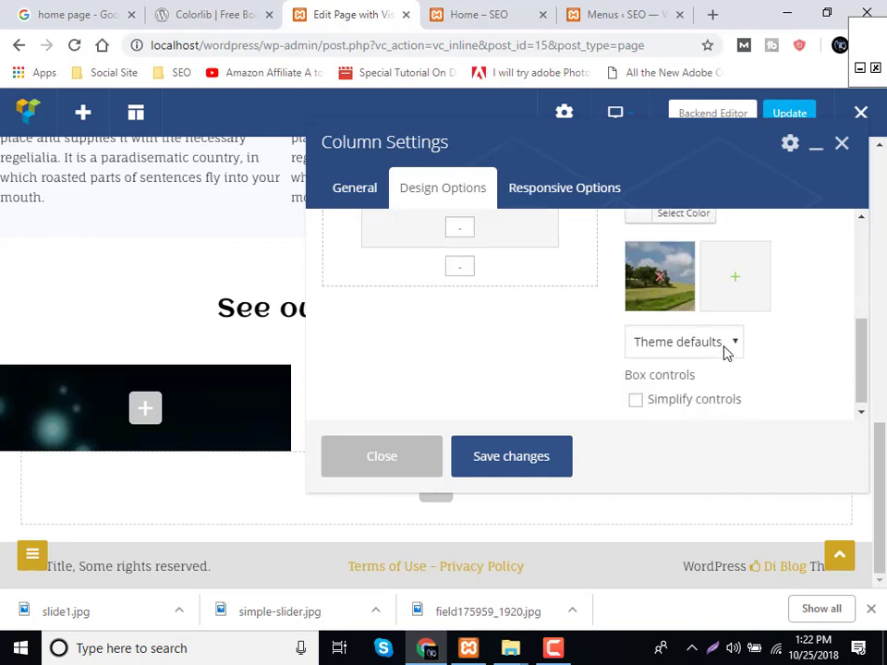
left_click(725, 343)
left_click(695, 421)
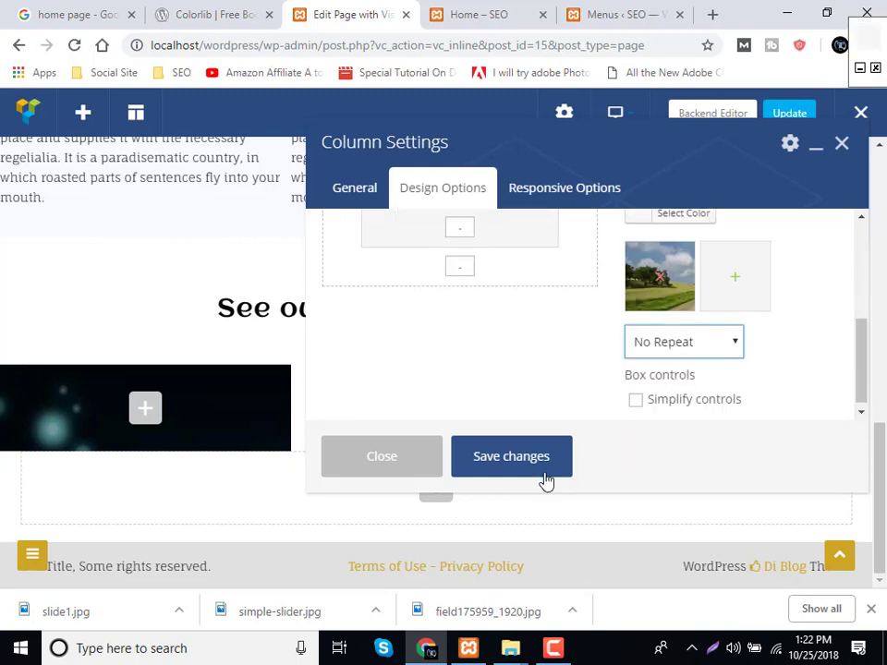
left_click(543, 473)
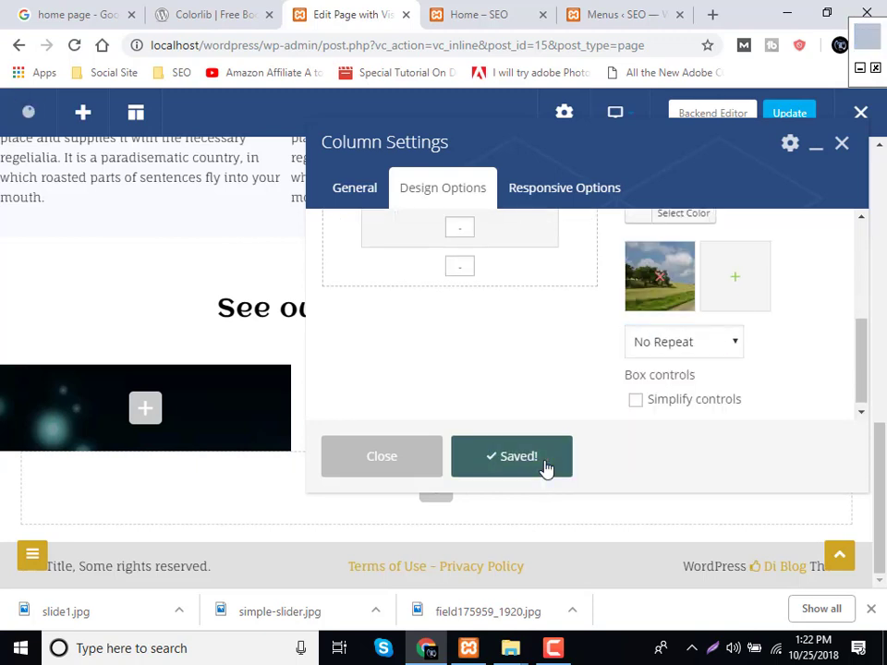
left_click(403, 467)
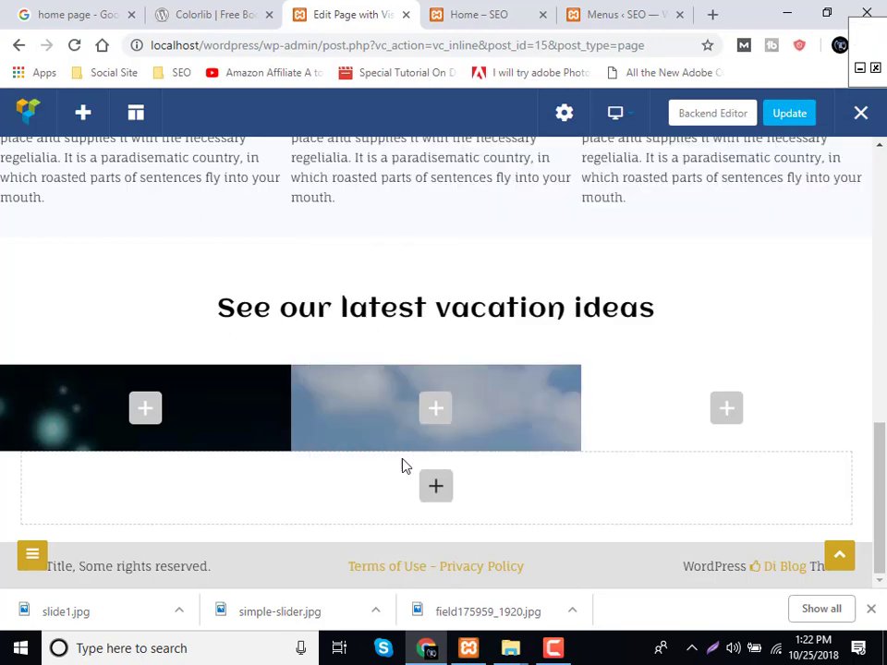
Choose simple-slider.jpg from the media library as the third column's background image.
mouse_move(702, 410)
left_click(732, 354)
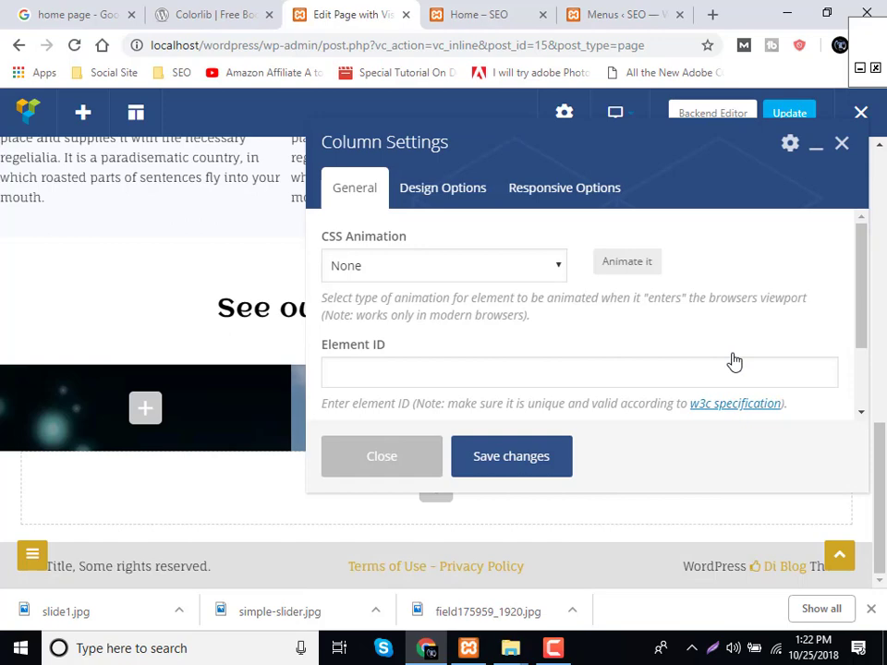
left_click(489, 198)
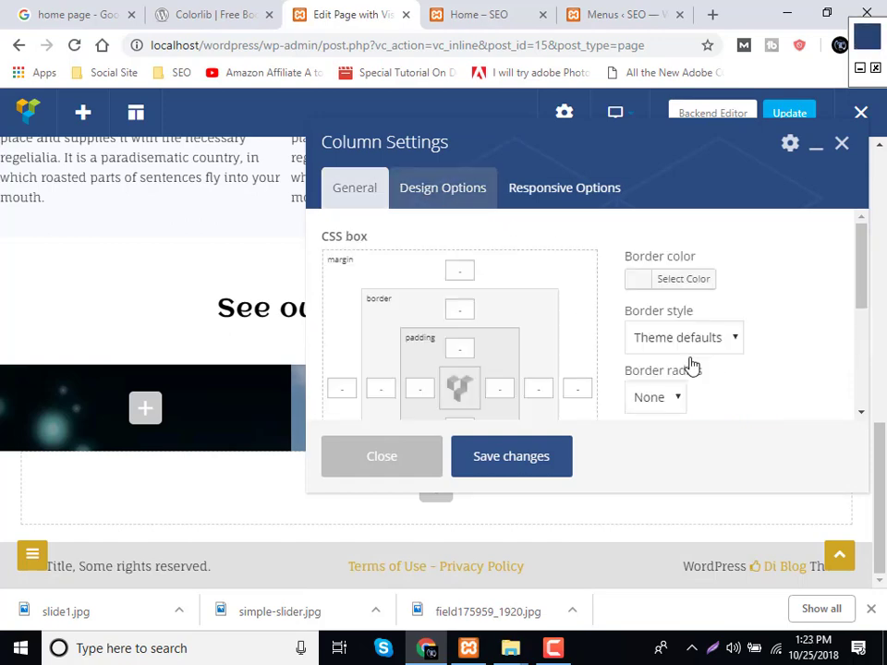
scroll(683, 388, "down", 1)
left_click(672, 410)
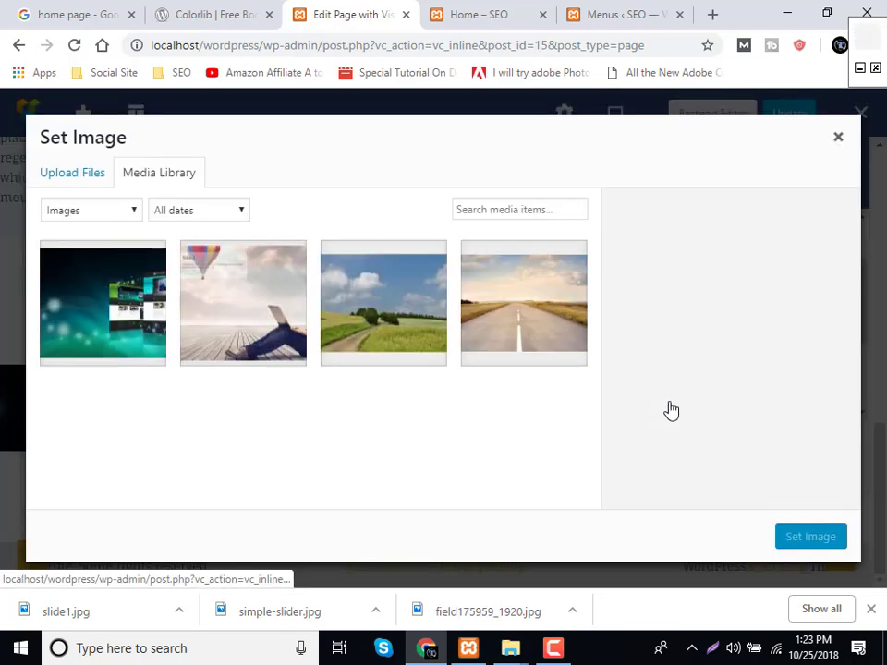
left_click(371, 343)
left_click(279, 341)
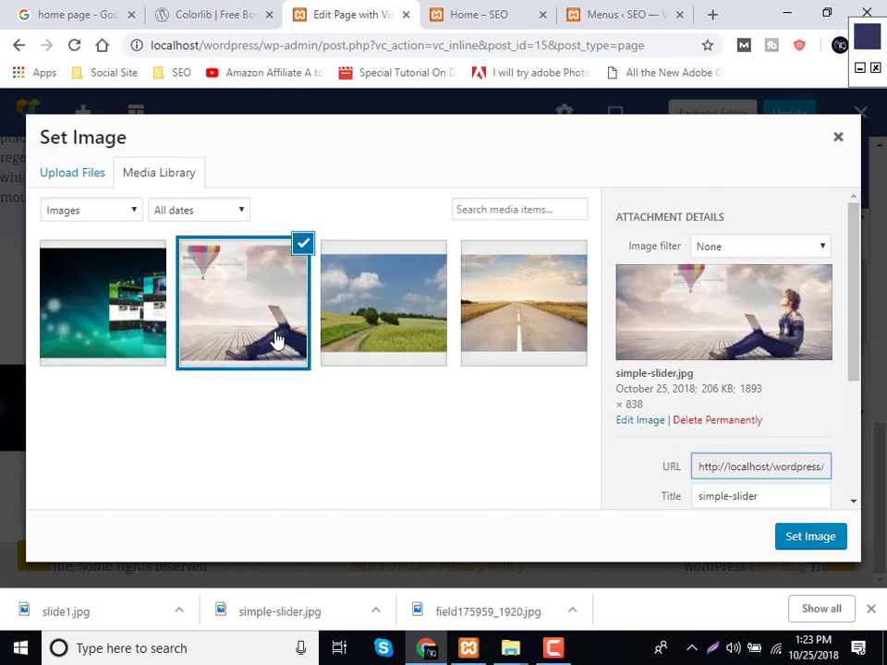
left_click_drag(355, 129, 685, 423)
left_click(810, 577)
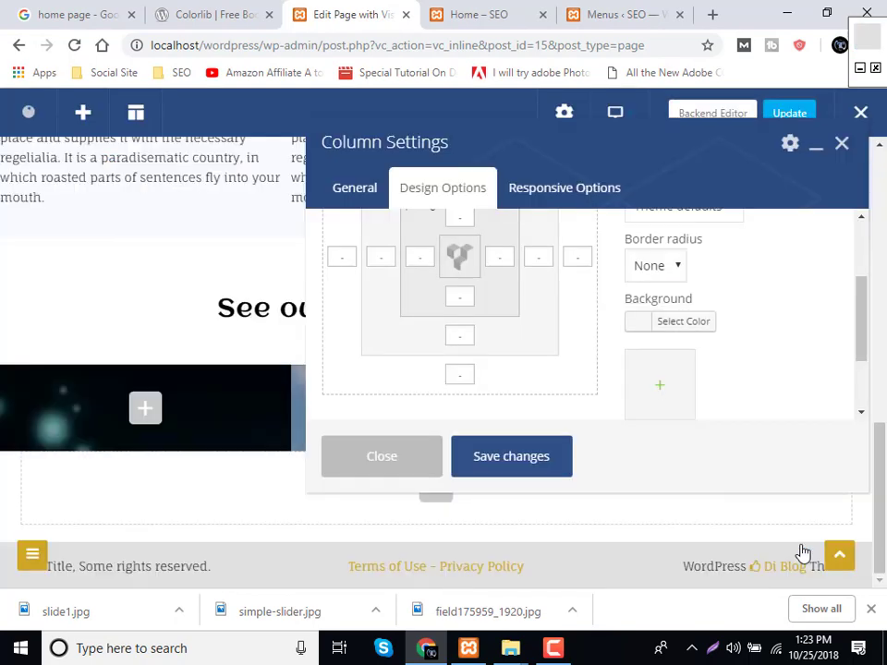
Set the third column's background style to No Repeat, save the changes, and close the column settings.
scroll(673, 374, "down", 1)
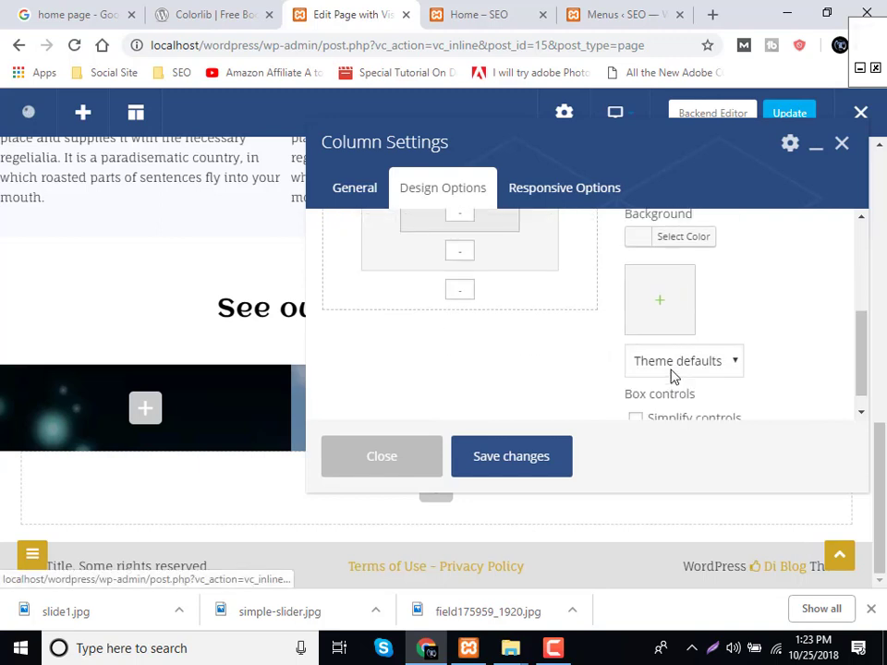
left_click(675, 365)
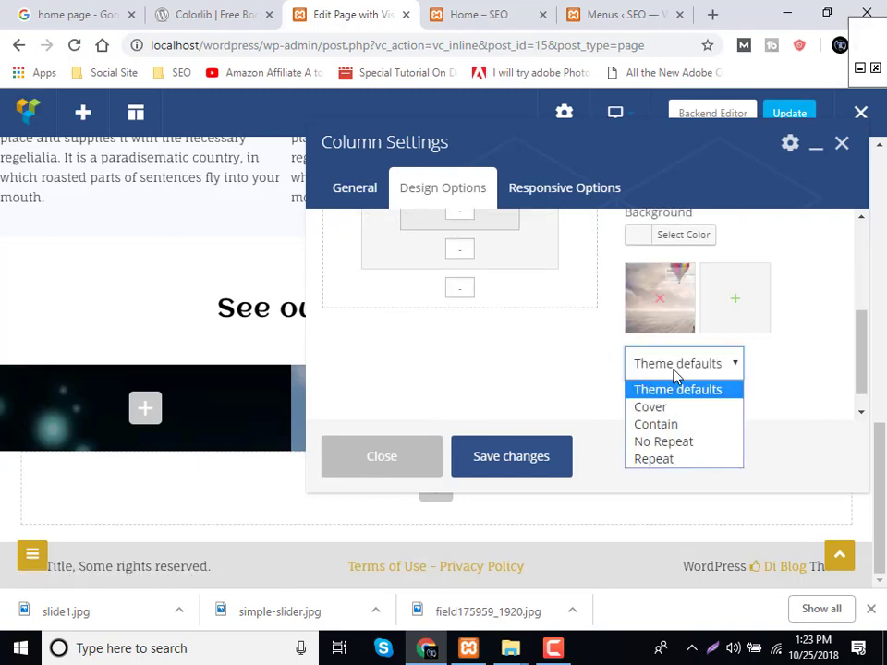
left_click(683, 443)
left_click(513, 472)
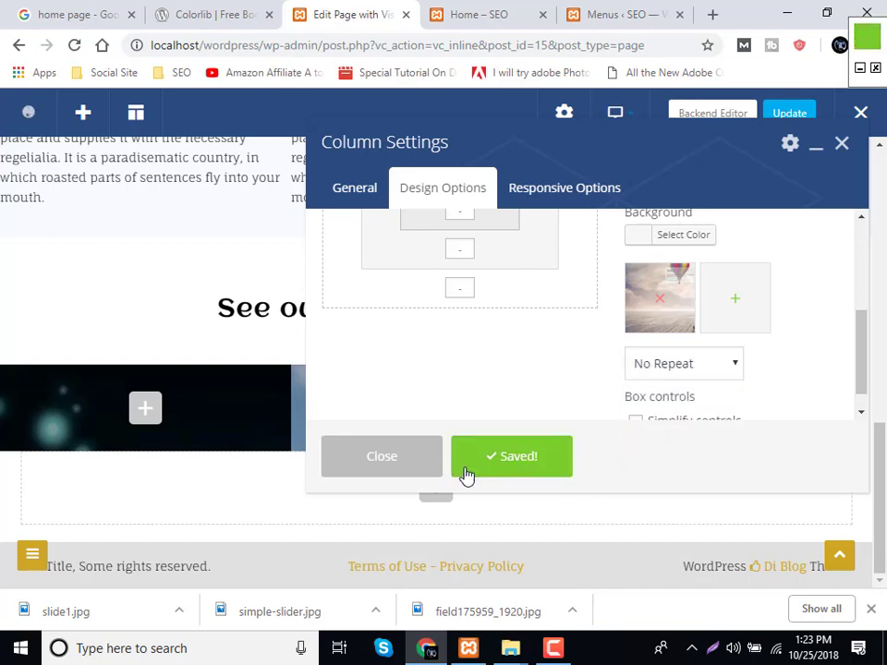
left_click(373, 468)
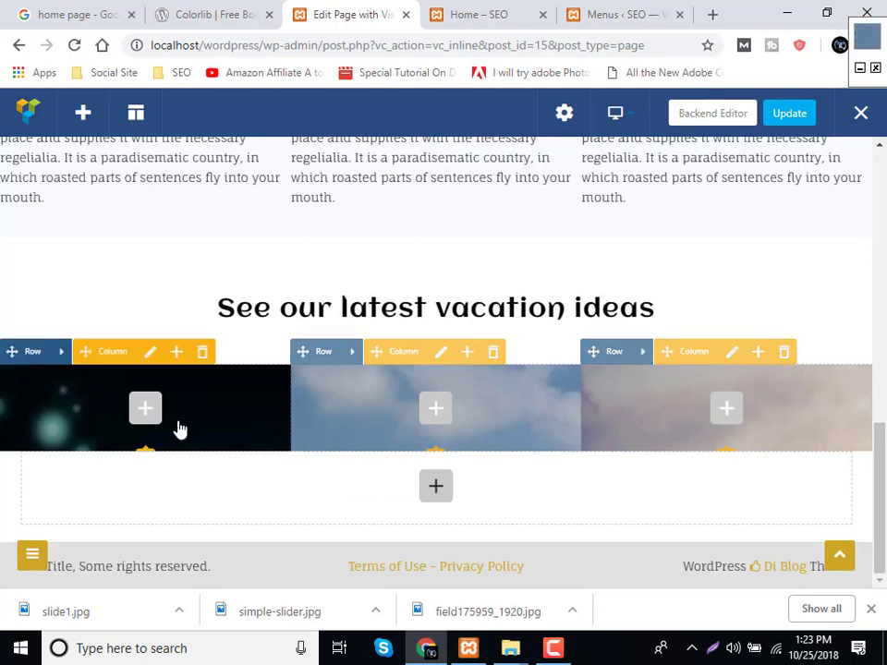
Measure the Beachfront Scape card's image height above its caption in the Colorlib template with the screenshot tool, and return to the page editor.
left_click(222, 11)
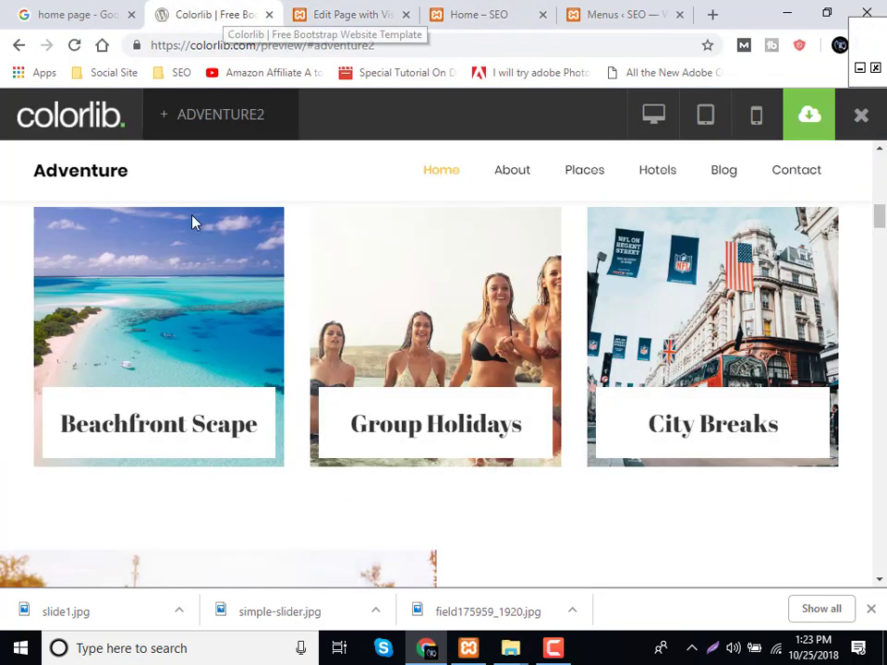
left_click(711, 646)
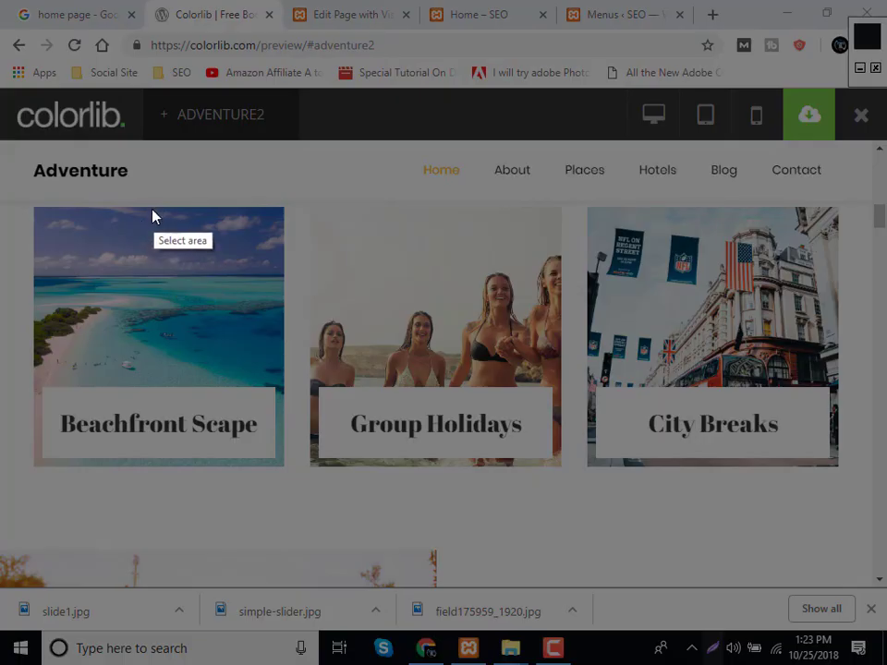
left_click_drag(149, 205, 152, 391)
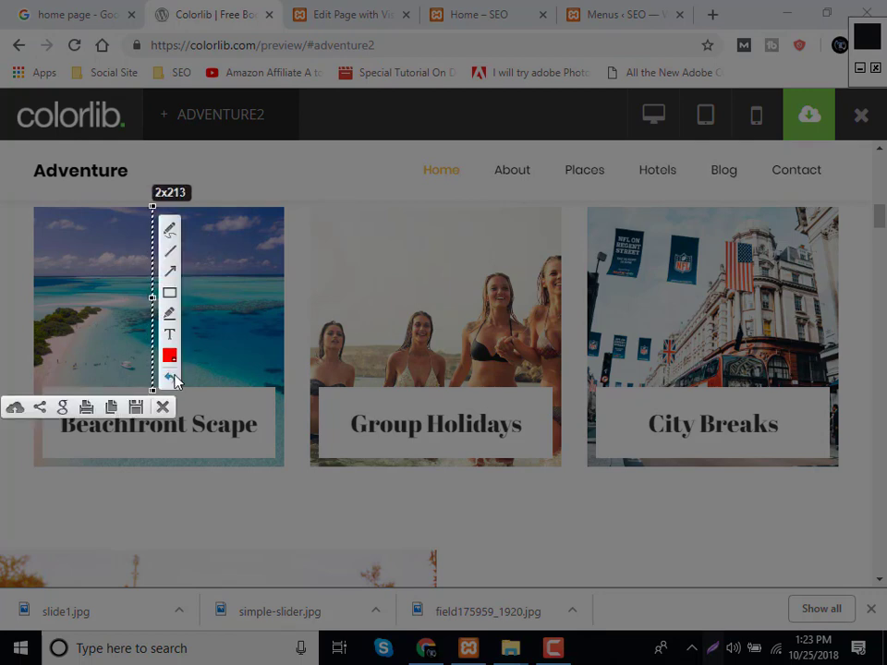
left_click(164, 407)
left_click(379, 15)
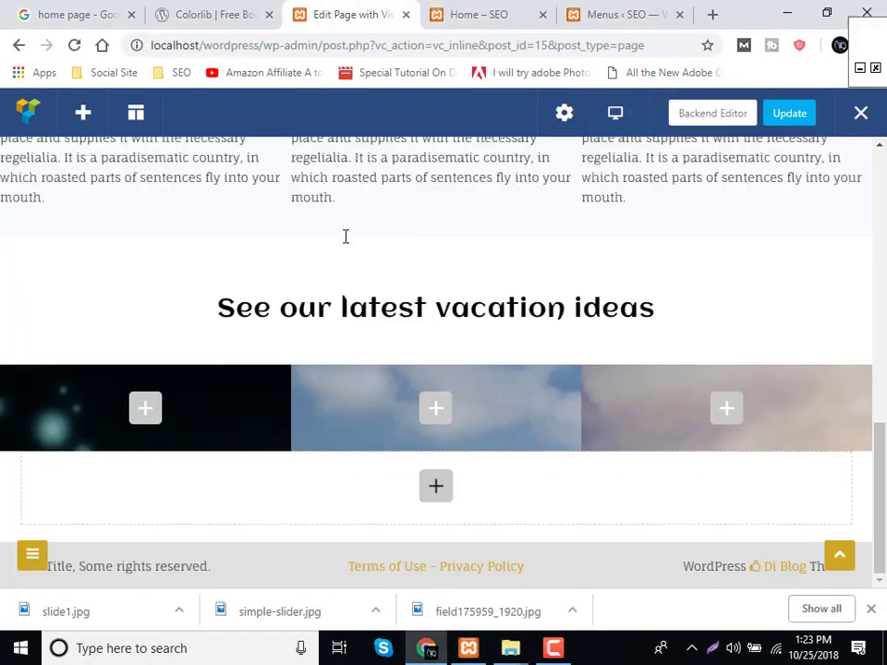
Add an Empty Space element with a height of 200px to the first image column, save it, and close its settings.
left_click(153, 414)
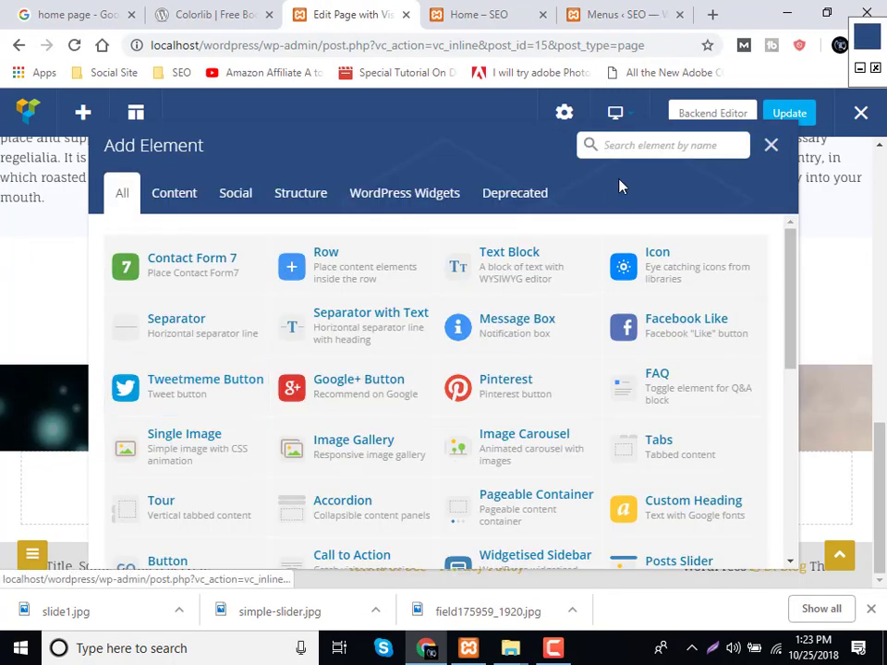
type("emp")
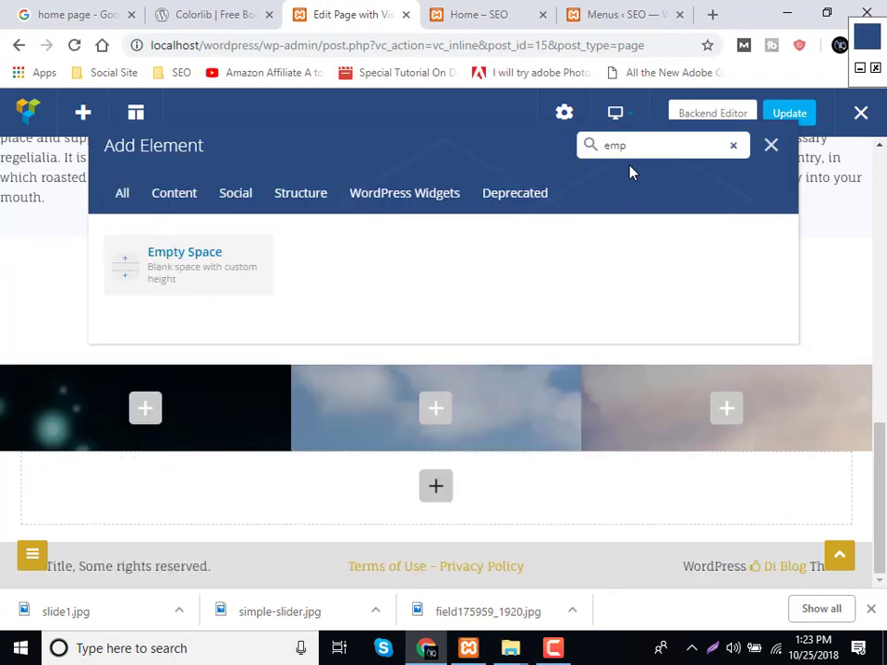
left_click(224, 255)
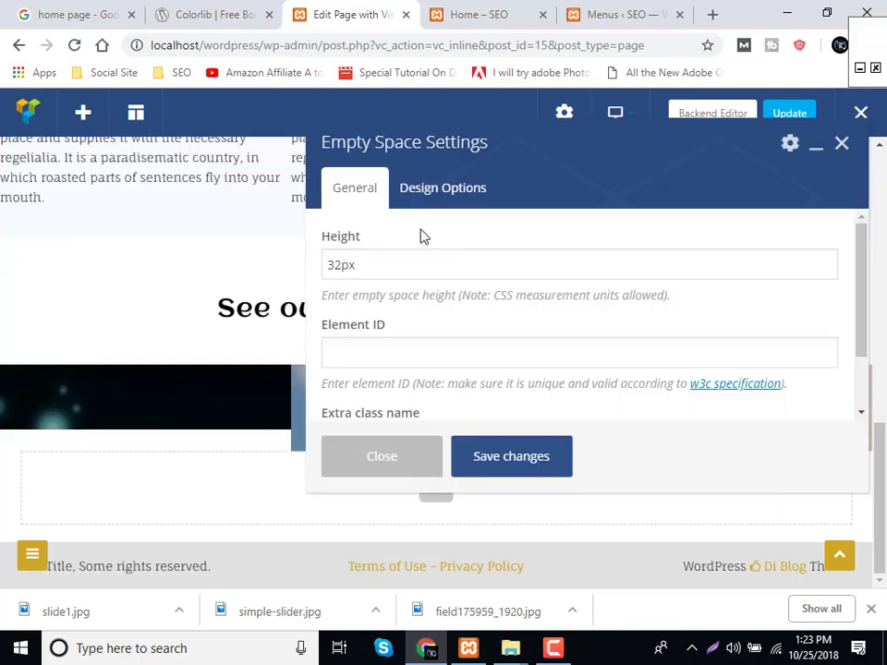
left_click_drag(340, 267, 302, 268)
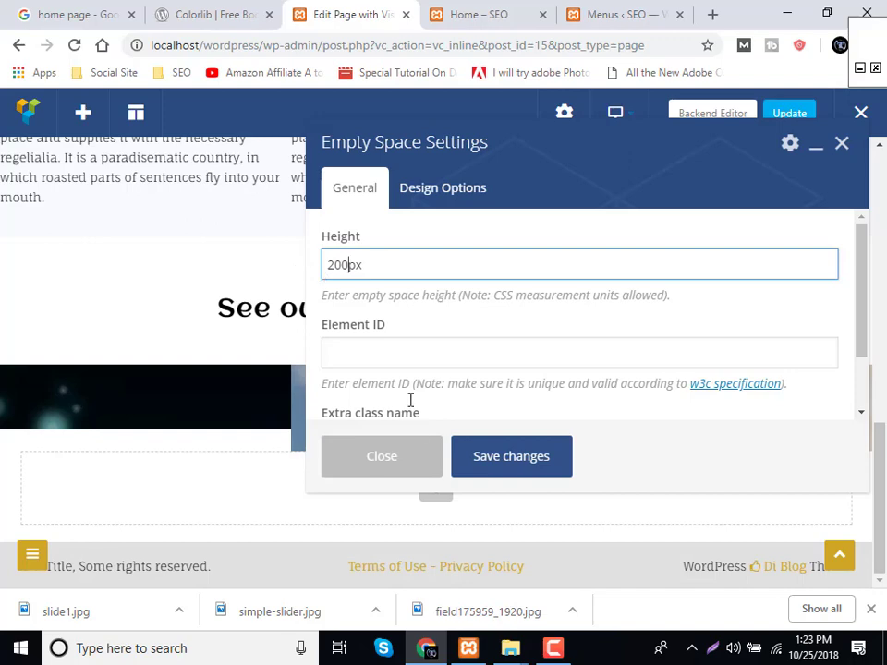
left_click(508, 467)
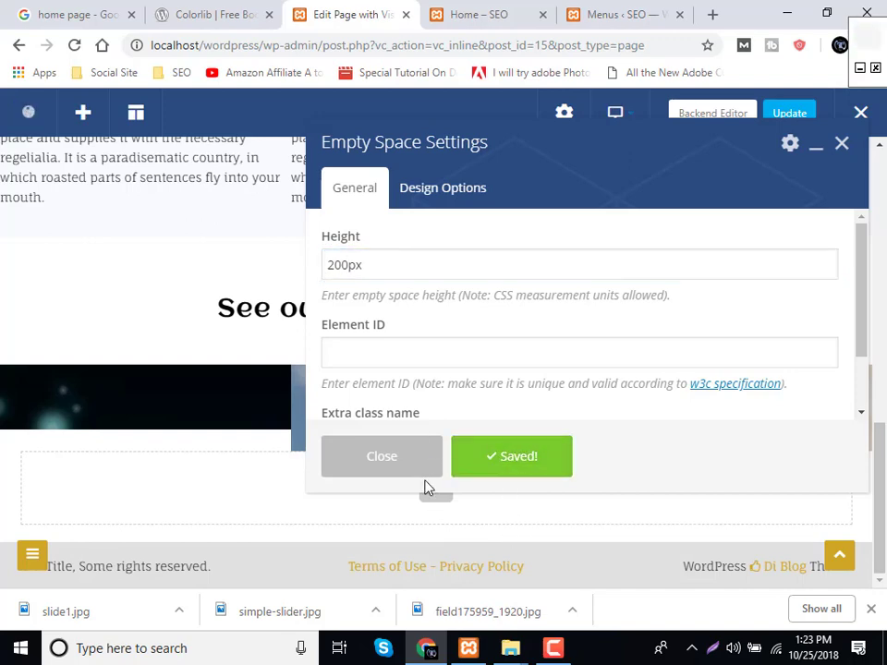
left_click(414, 470)
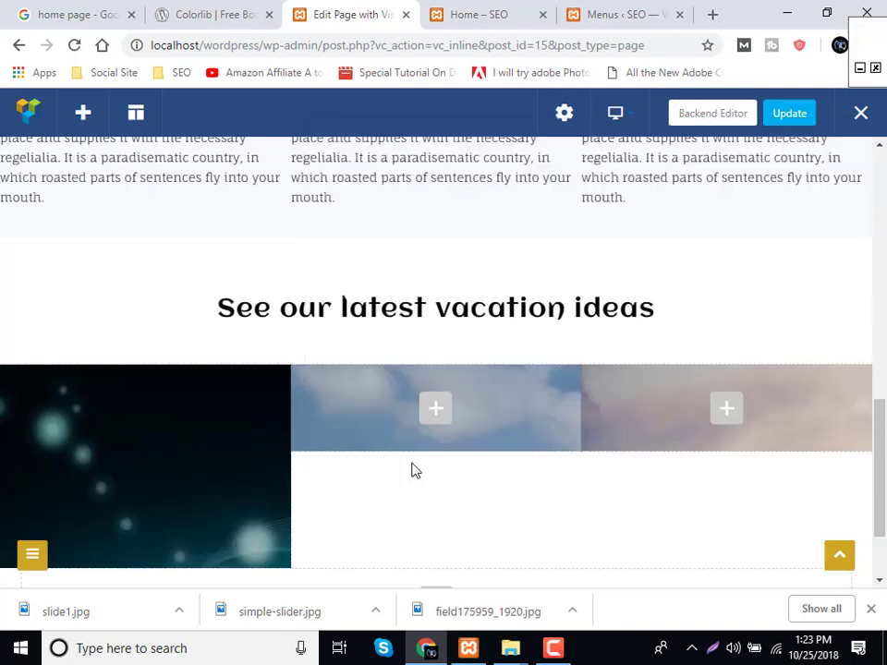
Duplicate the first column's Empty Space and move the copies so the second and third image columns each contain one.
scroll(149, 480, "down", 2)
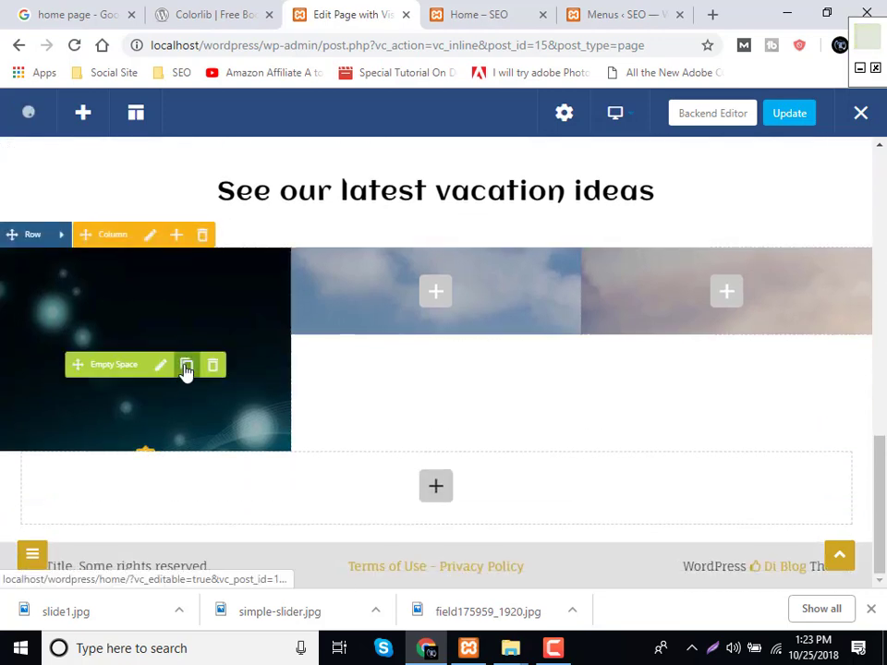
left_click(186, 368)
mouse_move(80, 364)
left_mouse_down()
mouse_move(392, 297)
mouse_move(489, 305)
left_mouse_up()
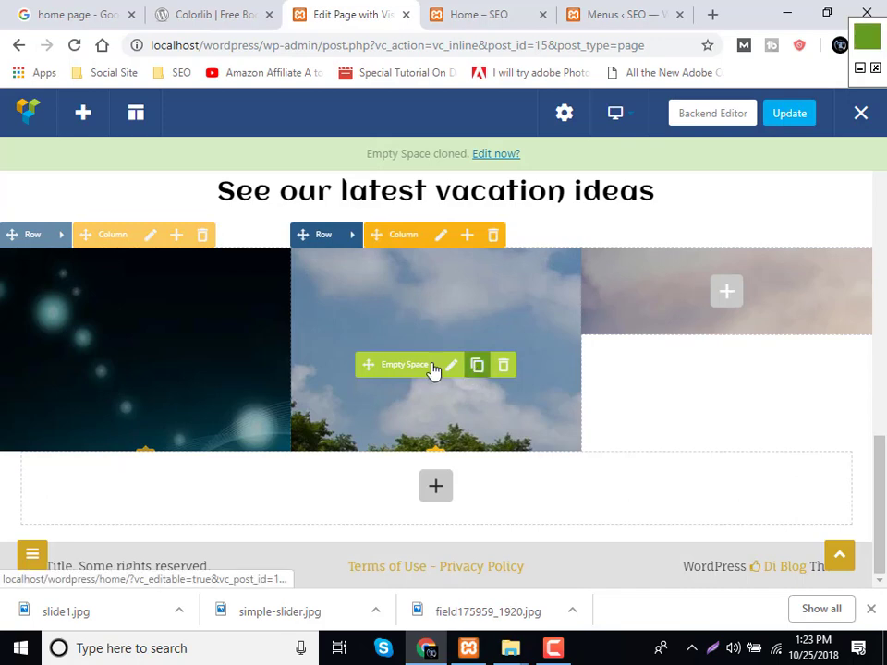
left_click_drag(396, 366, 682, 299)
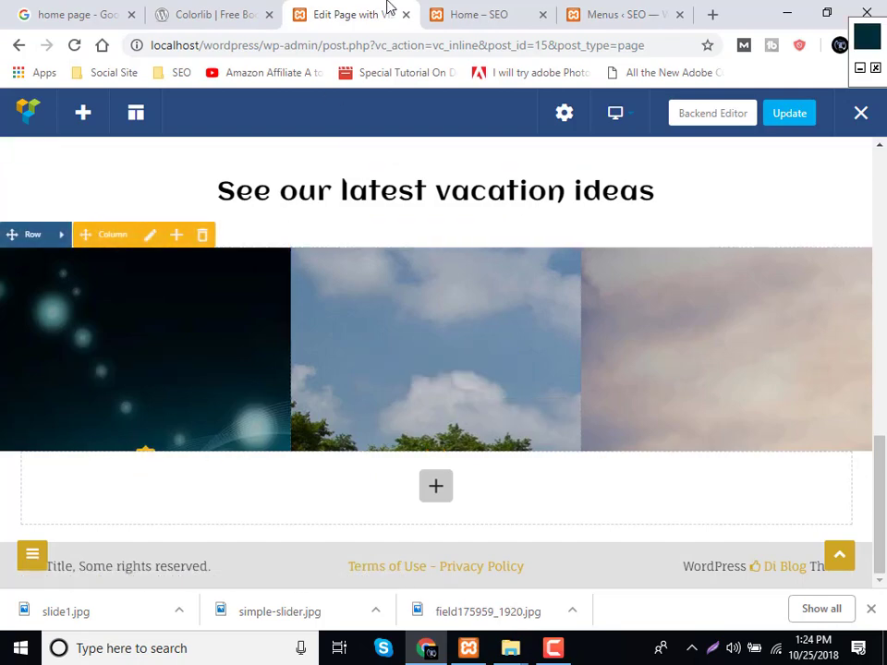
left_click(468, 11)
left_click(372, 11)
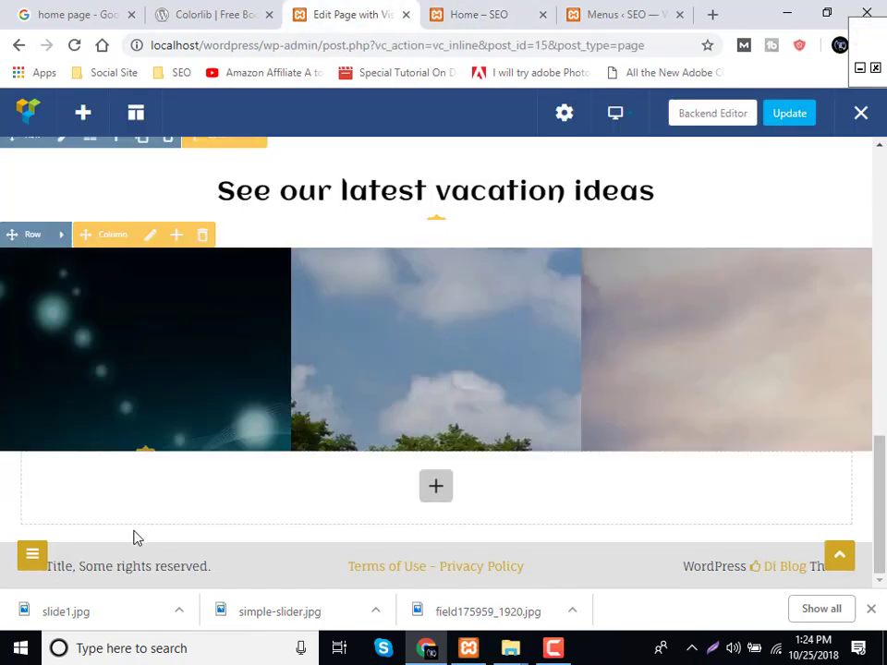
Add a Custom Heading below the first column's empty space, and check the card captions in the Colorlib template for its wording.
left_click(147, 455)
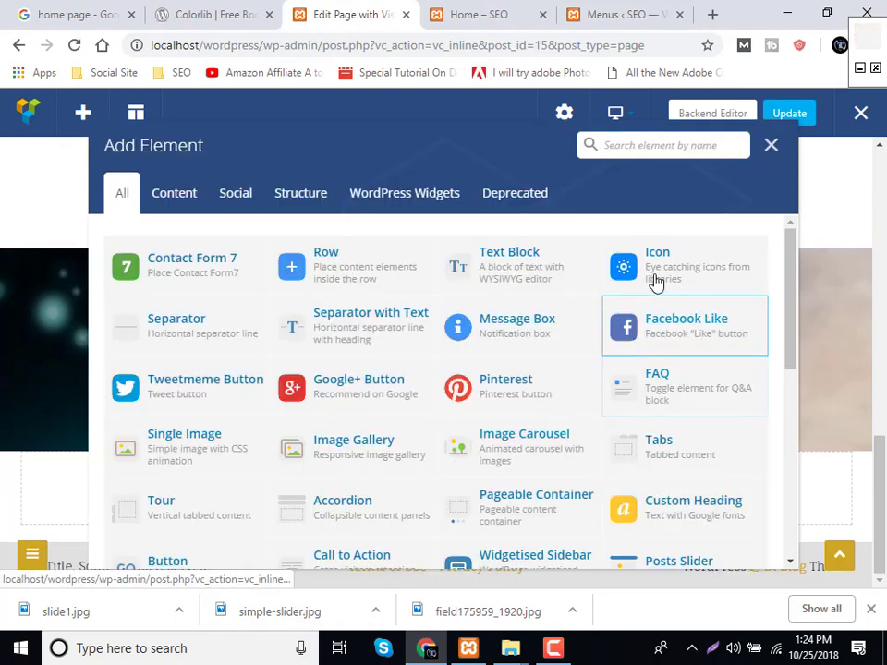
type("cis")
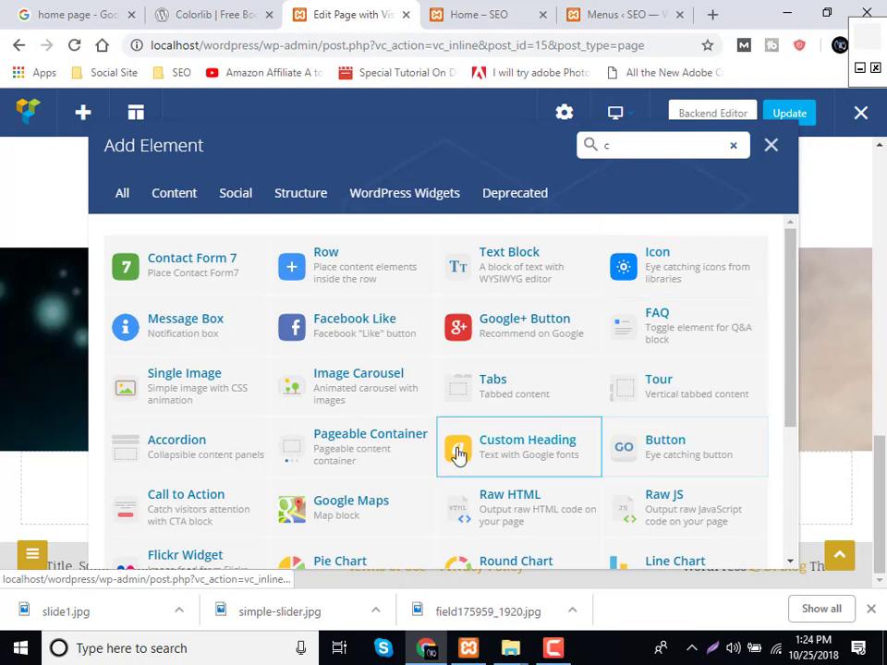
left_click(466, 451)
left_click(610, 10)
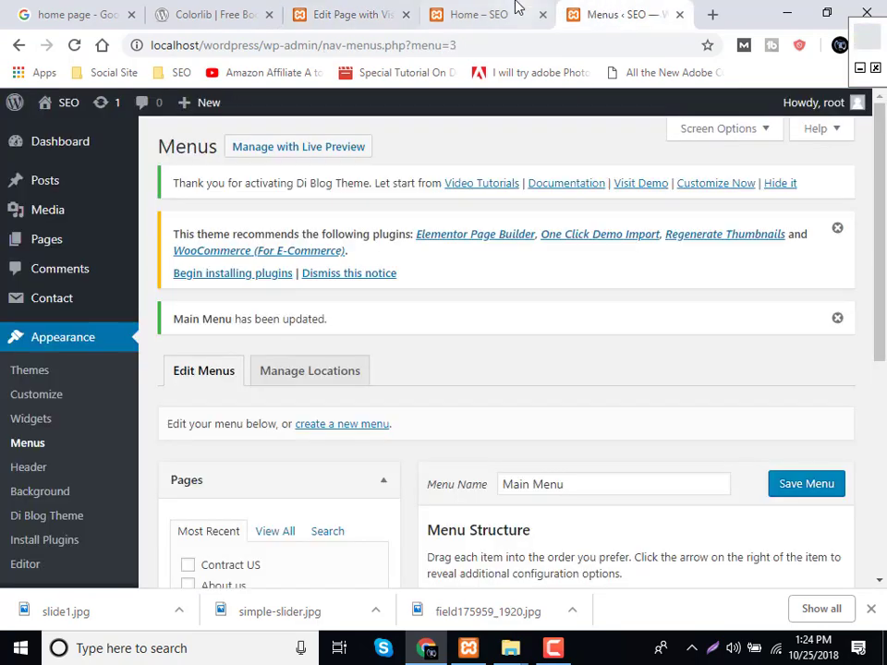
left_click(518, 9)
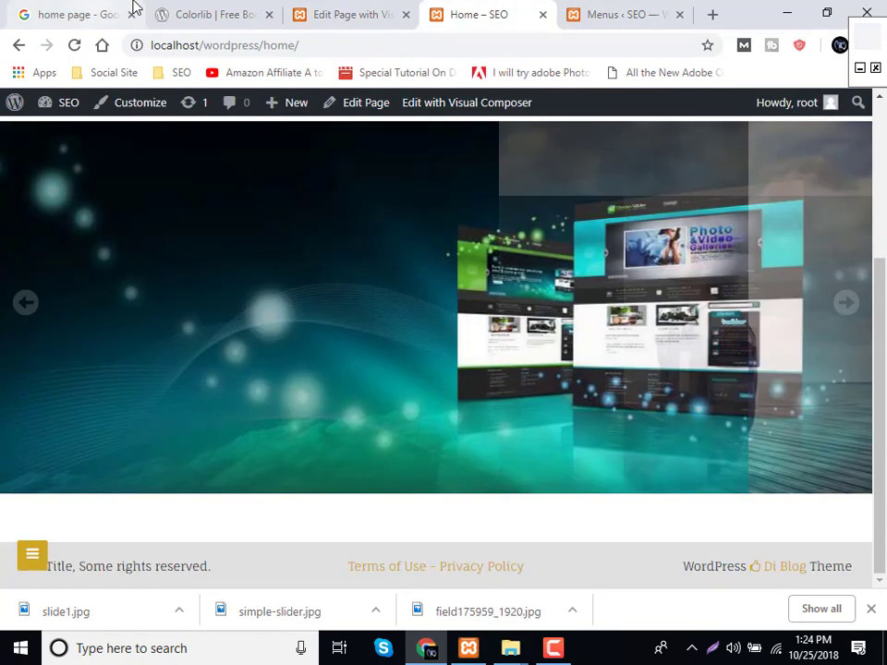
left_click(158, 9)
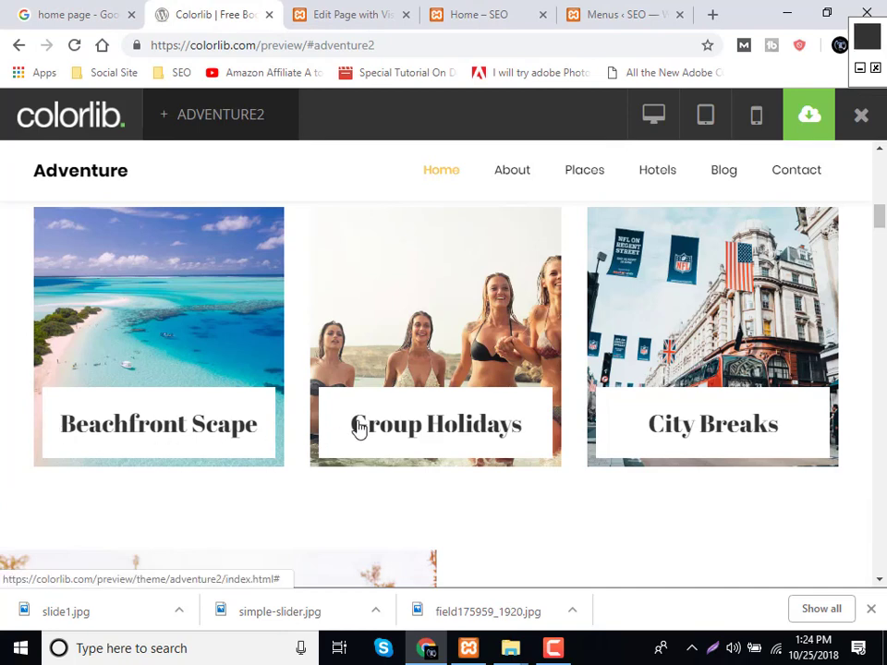
left_click(351, 12)
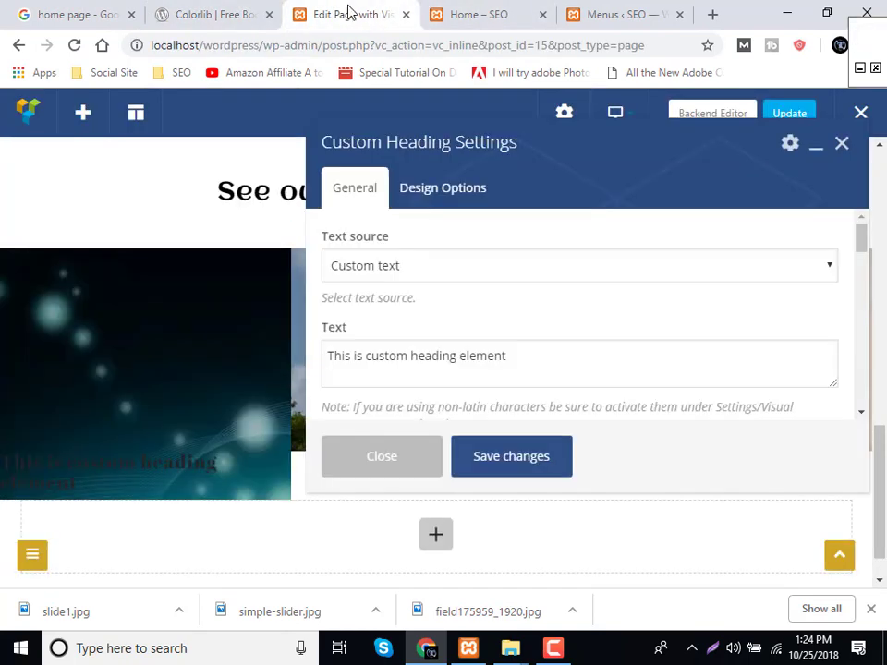
Replace the custom heading's text with "Group Holiday" and set its text alignment to center.
double_click(426, 365)
key("ctrl+a")
type("H")
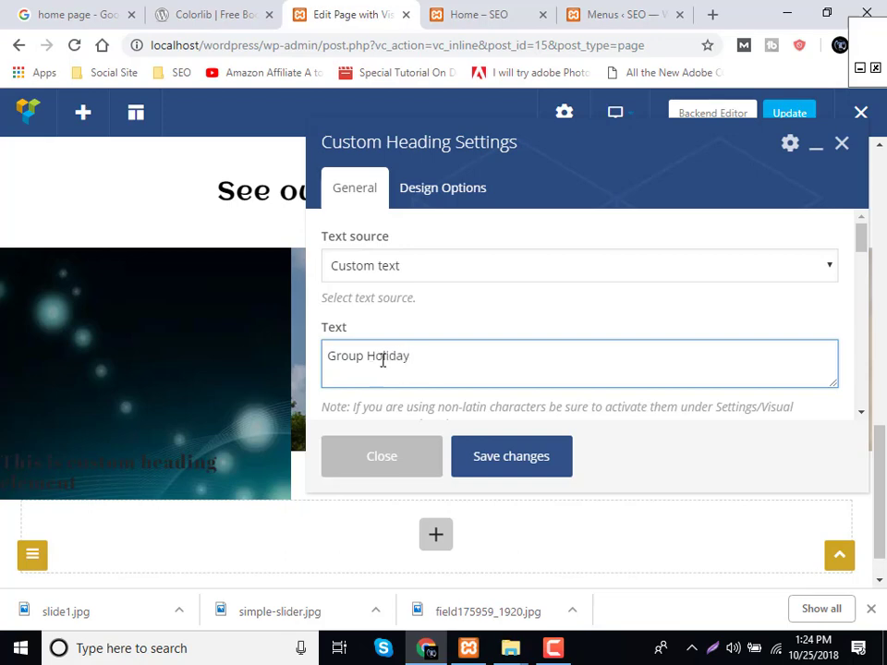
scroll(389, 370, "down", 3)
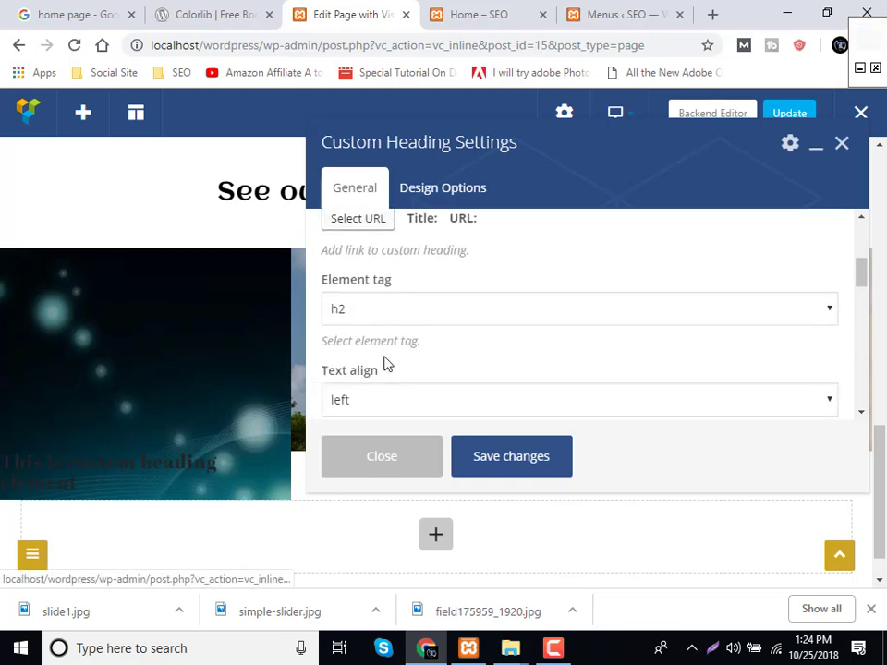
left_click(362, 402)
left_click(352, 467)
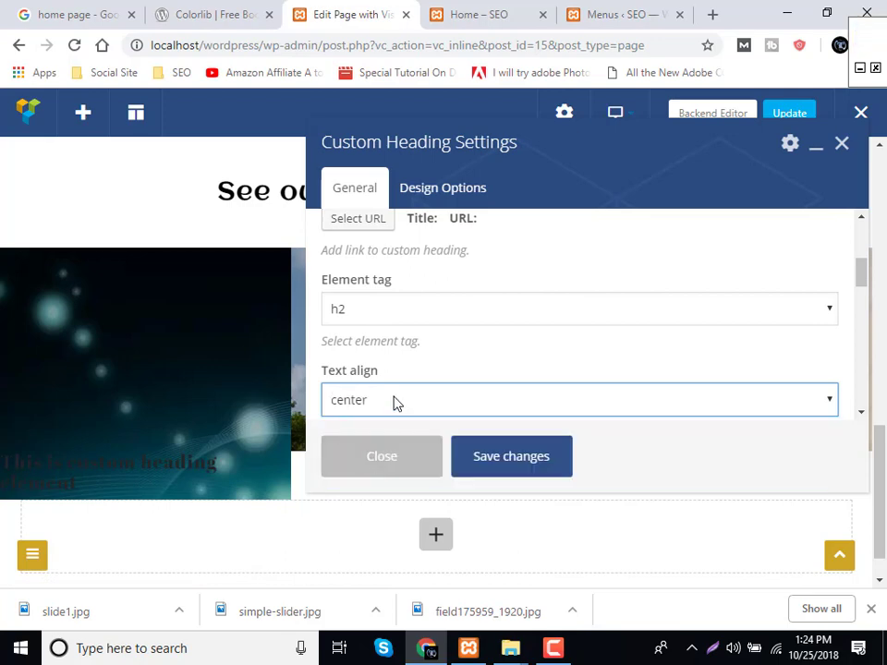
Try a font size of 50px for the Group Holiday heading and save the changes.
scroll(395, 401, "down", 1)
left_click(382, 400)
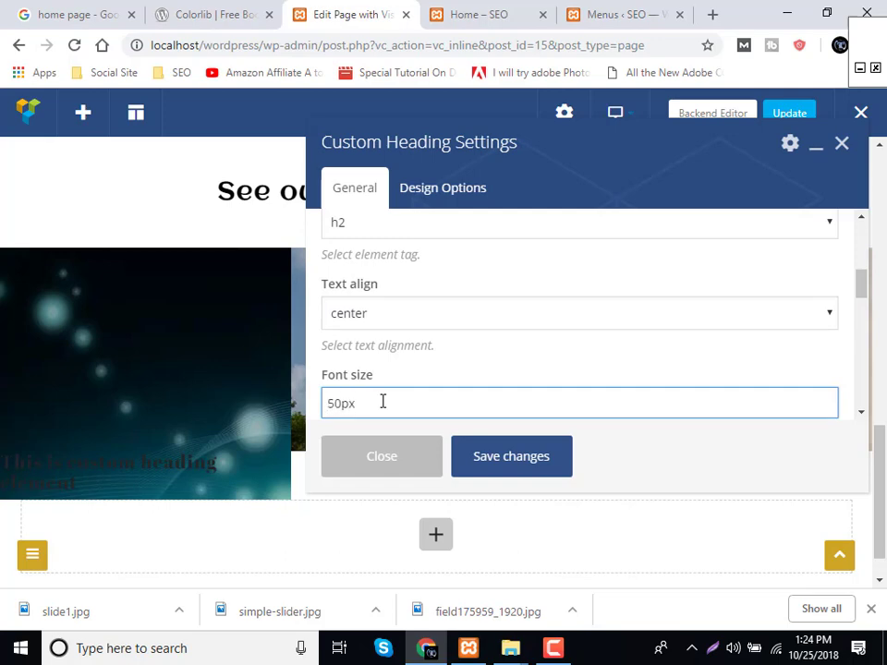
left_click(458, 460)
mouse_move(93, 470)
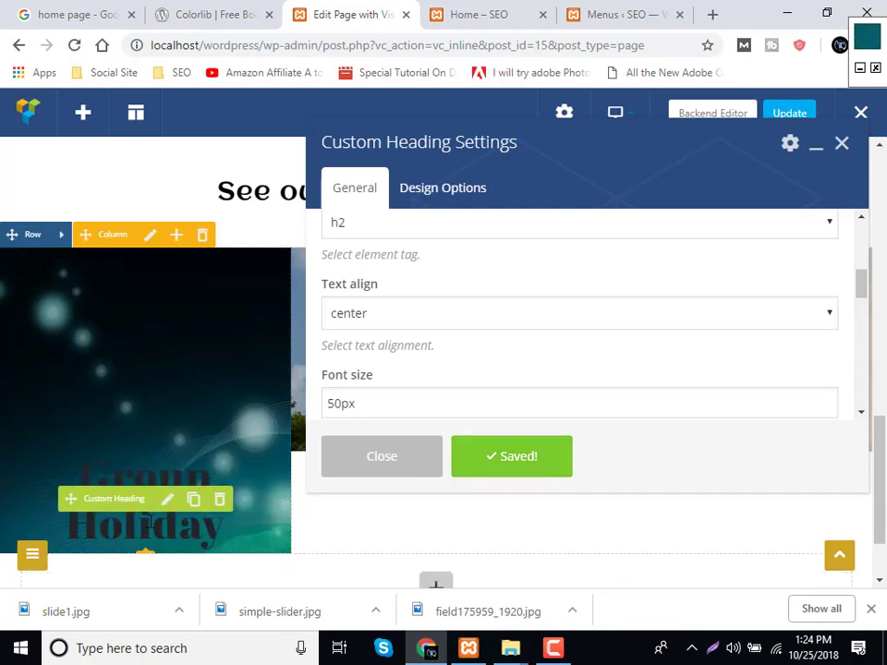
Set the Group Holiday heading's font size to 30px and save the changes.
left_click(330, 404)
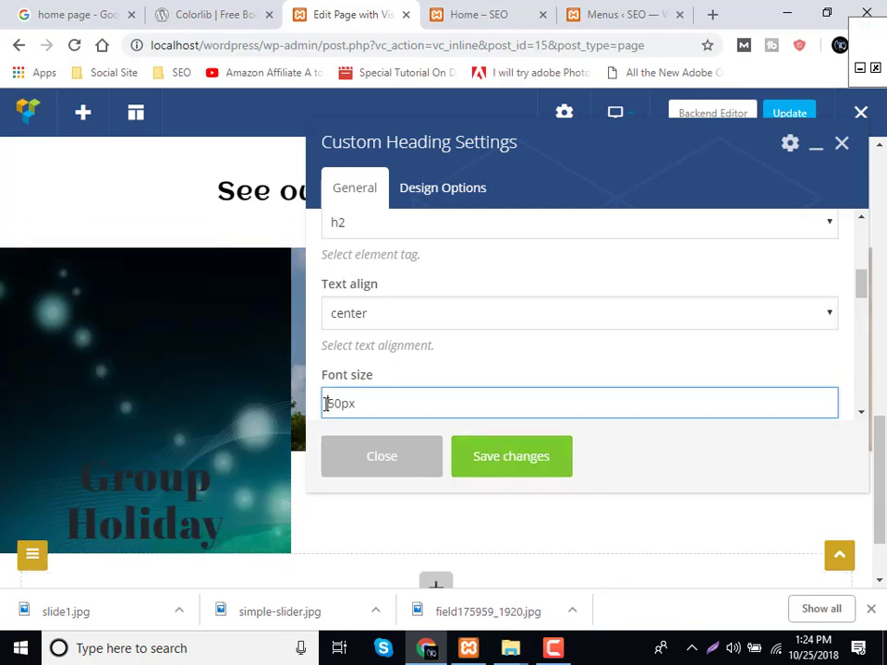
type("3")
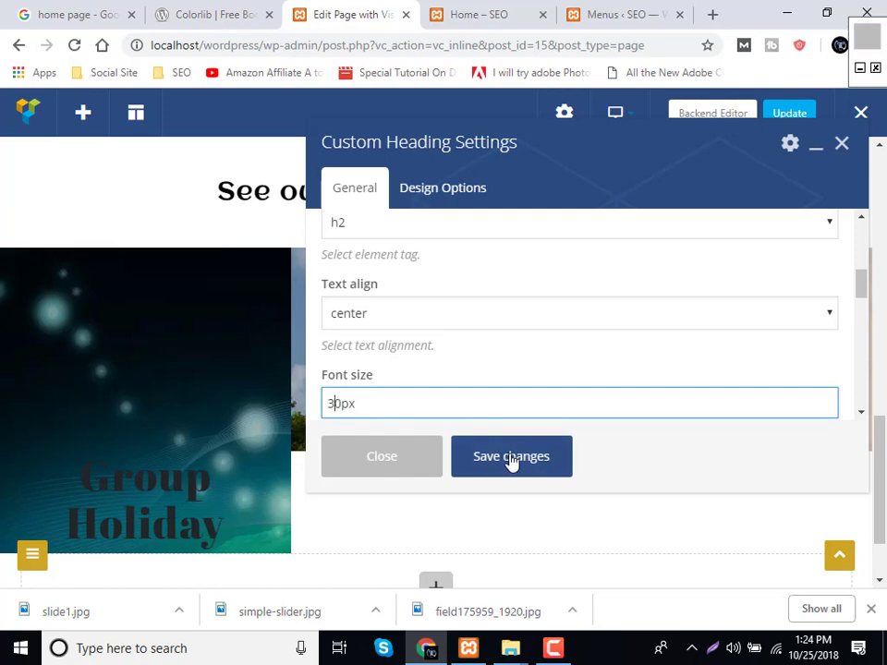
left_click(513, 459)
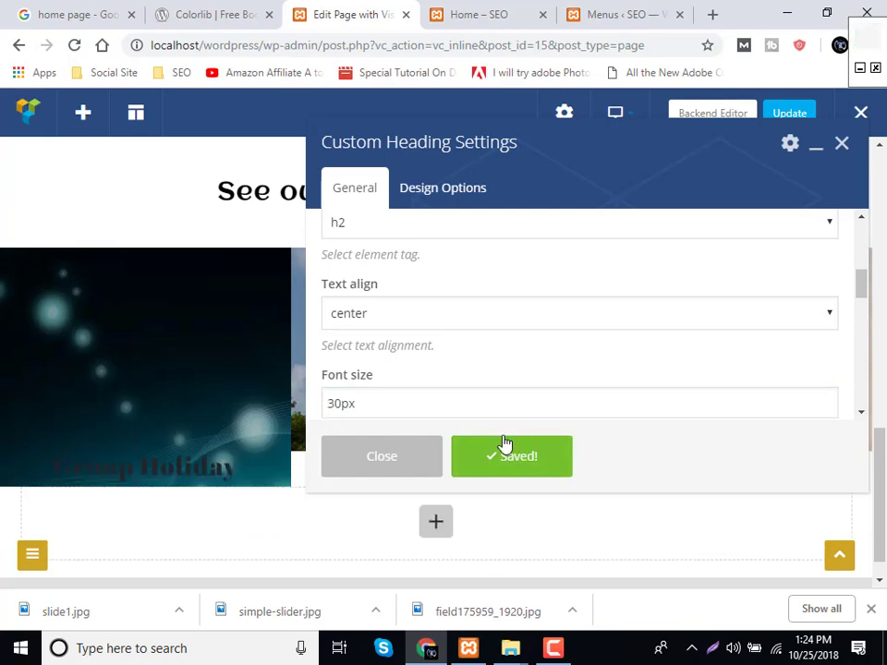
Set the Group Holiday heading's text color to black at 100% alpha and save the changes.
scroll(414, 398, "down", 3)
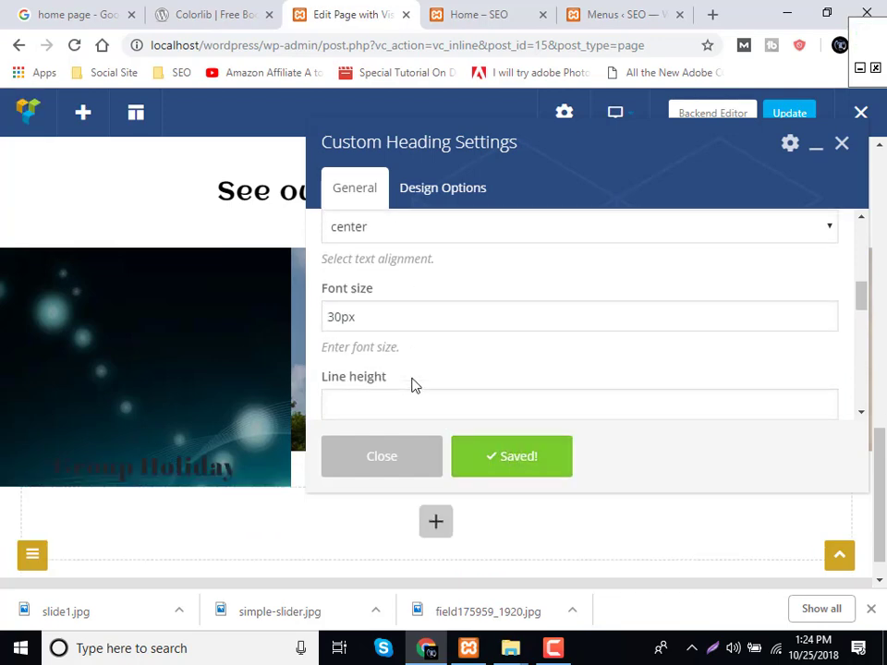
left_click(366, 319)
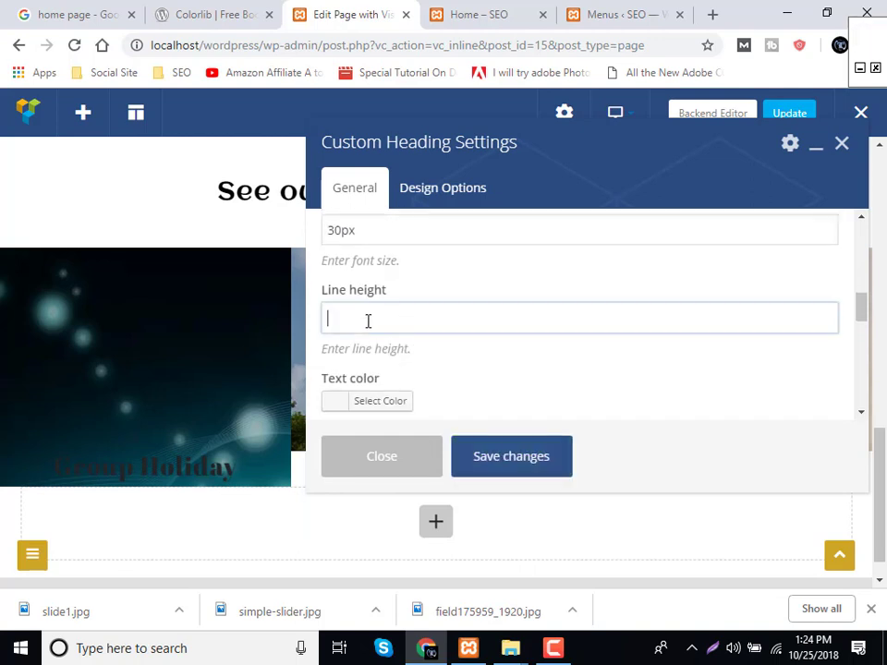
left_click(372, 403)
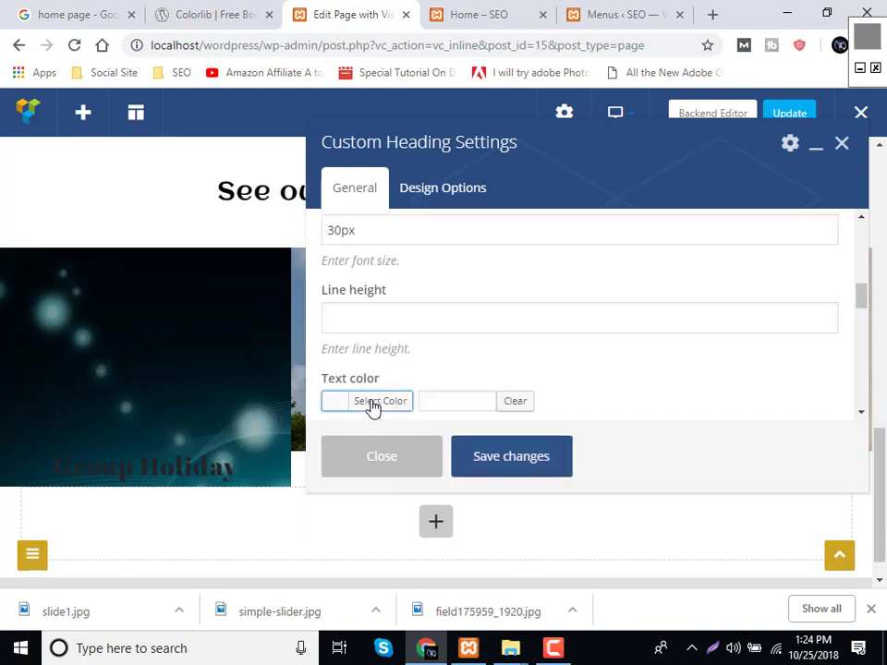
left_click(373, 407)
left_click(373, 407)
scroll(379, 367, "down", 2)
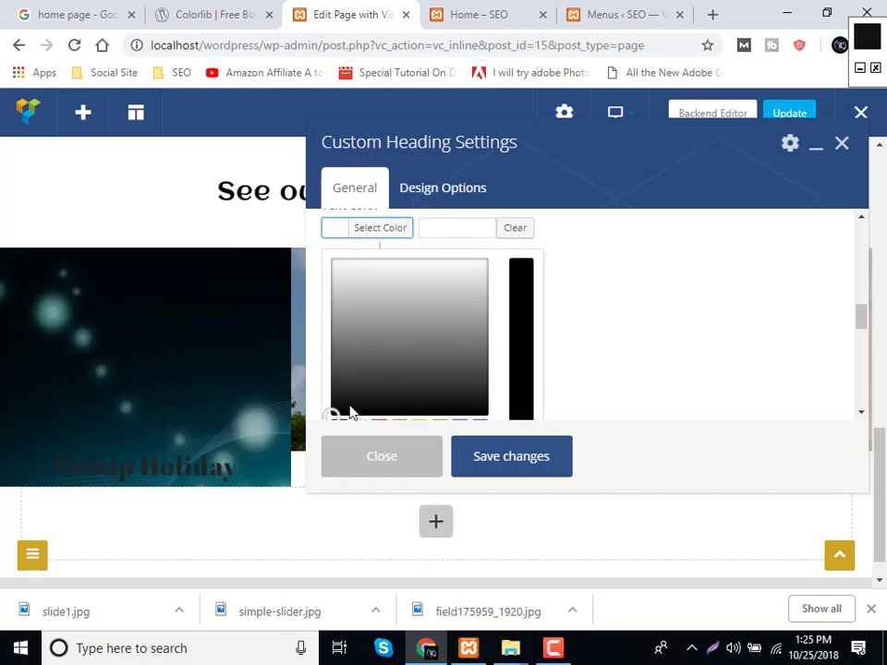
scroll(352, 402, "down", 1)
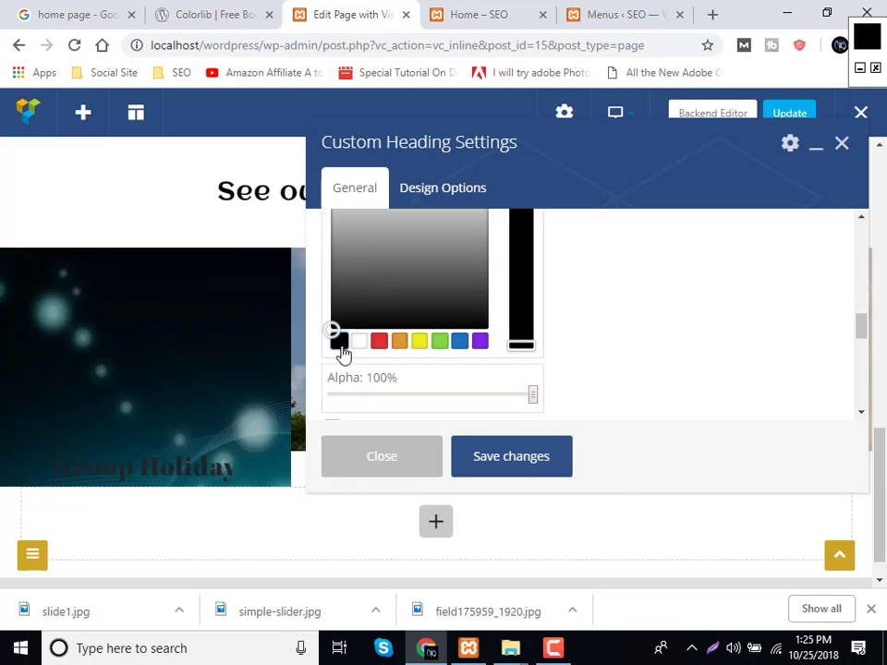
left_click(439, 342)
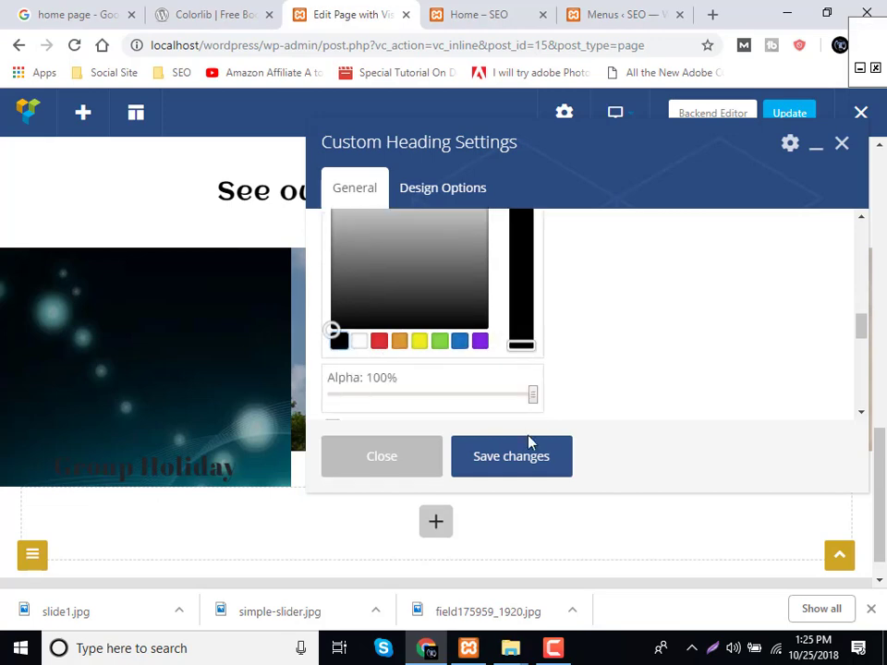
left_click(501, 445)
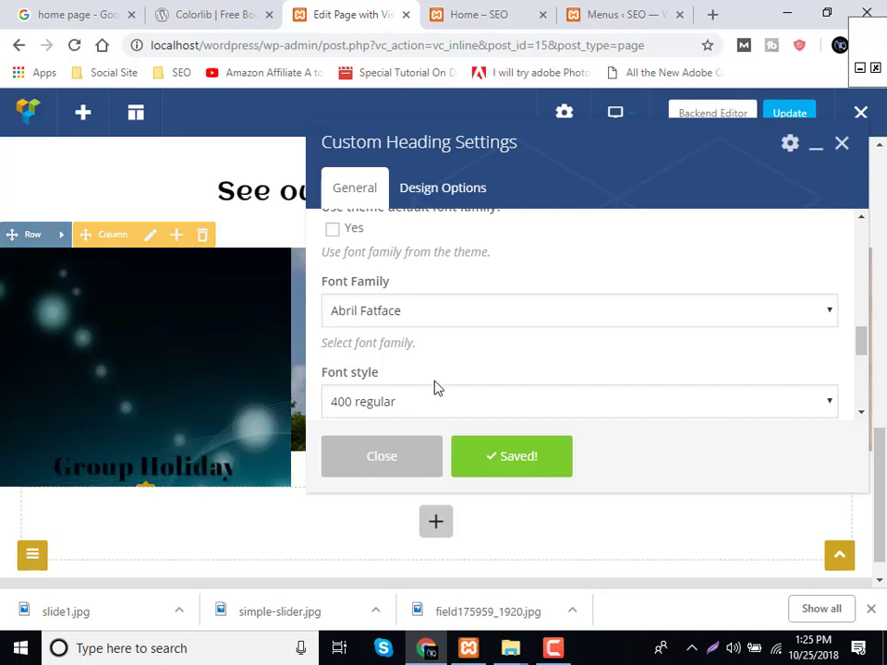
Choose the 400 regular font style and the fadeInUp CSS animation for the Group Holiday heading.
scroll(435, 386, "down", 1)
left_click(394, 318)
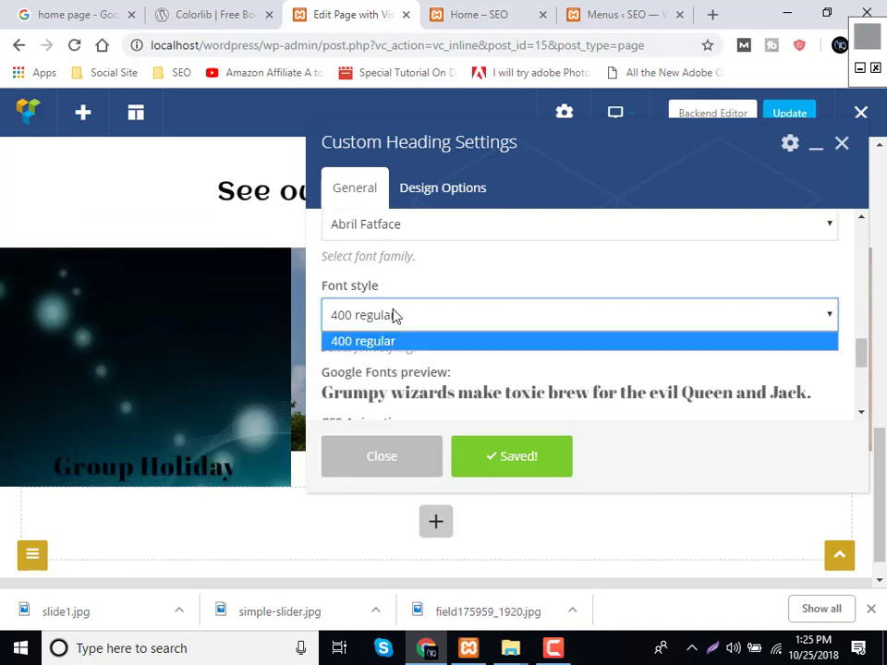
left_click(388, 342)
scroll(392, 376, "down", 1)
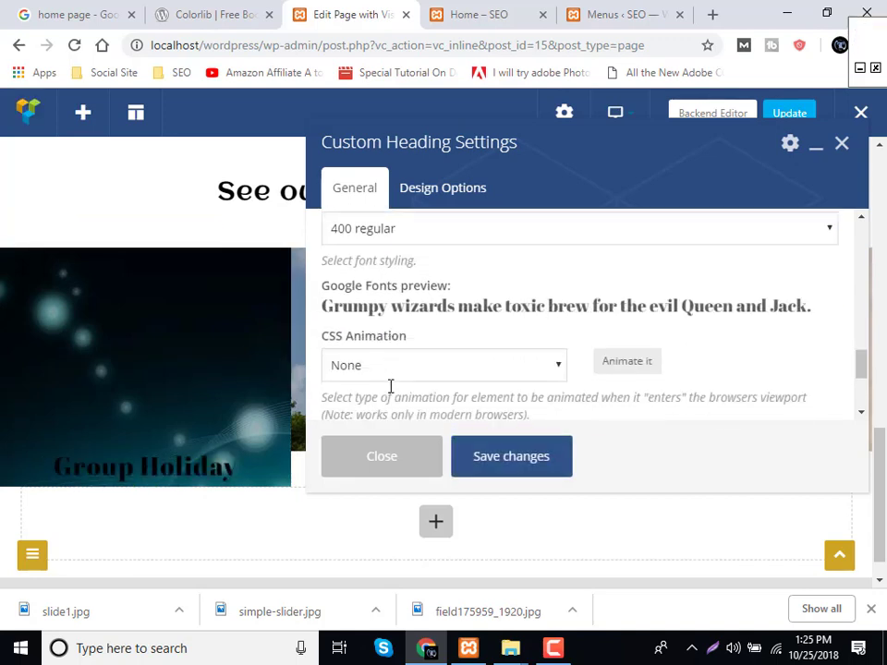
left_click(392, 371)
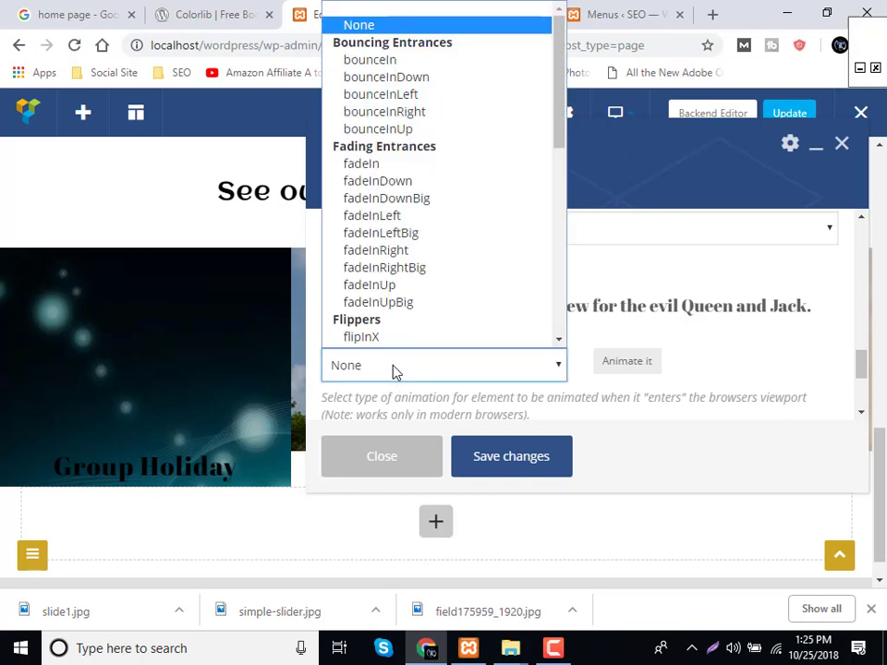
left_click(408, 286)
scroll(481, 384, "down", 3)
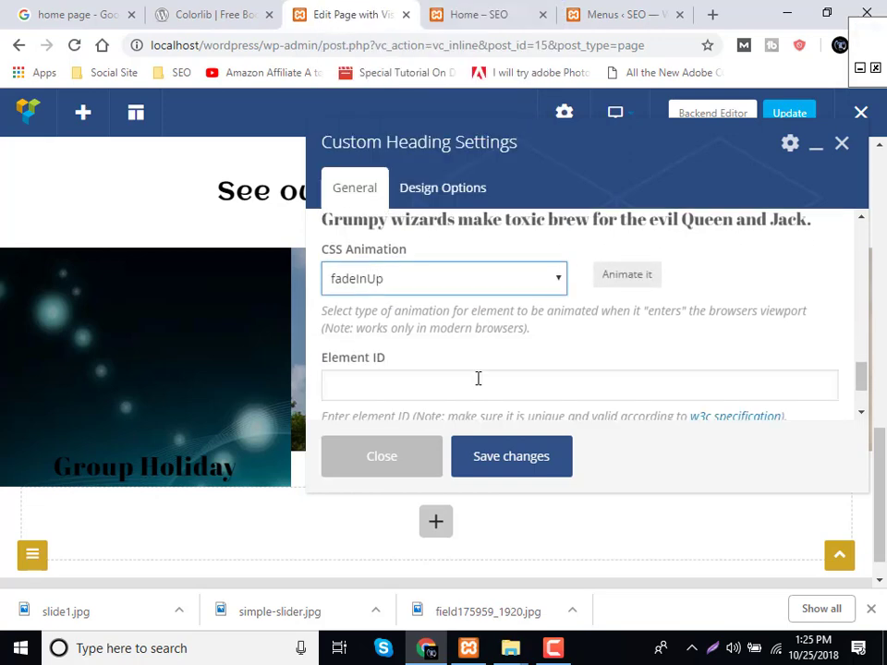
Give the Group Holiday heading a white background in its design options, save the changes and close the settings.
left_click(423, 189)
scroll(647, 296, "down", 2)
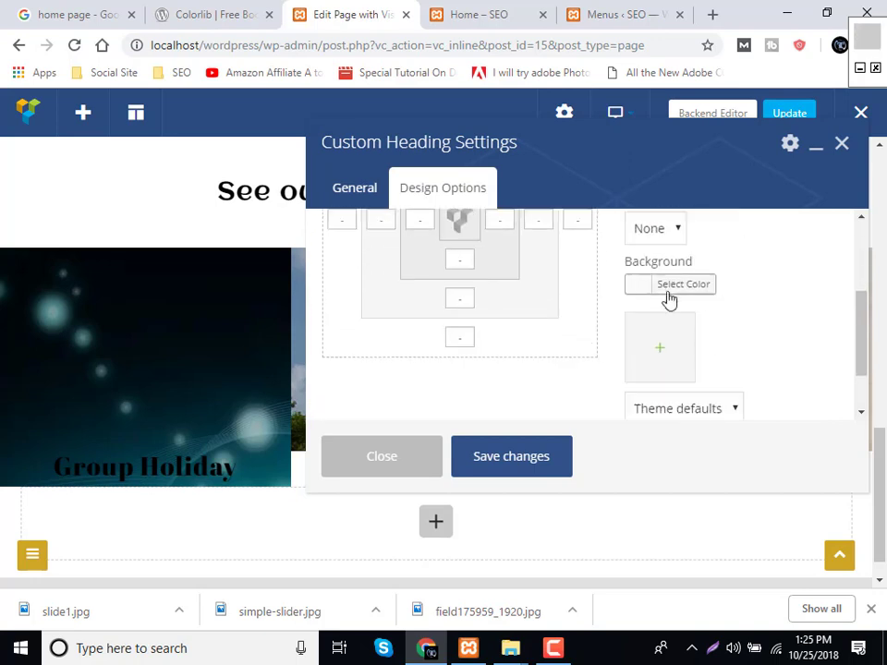
left_click(682, 281)
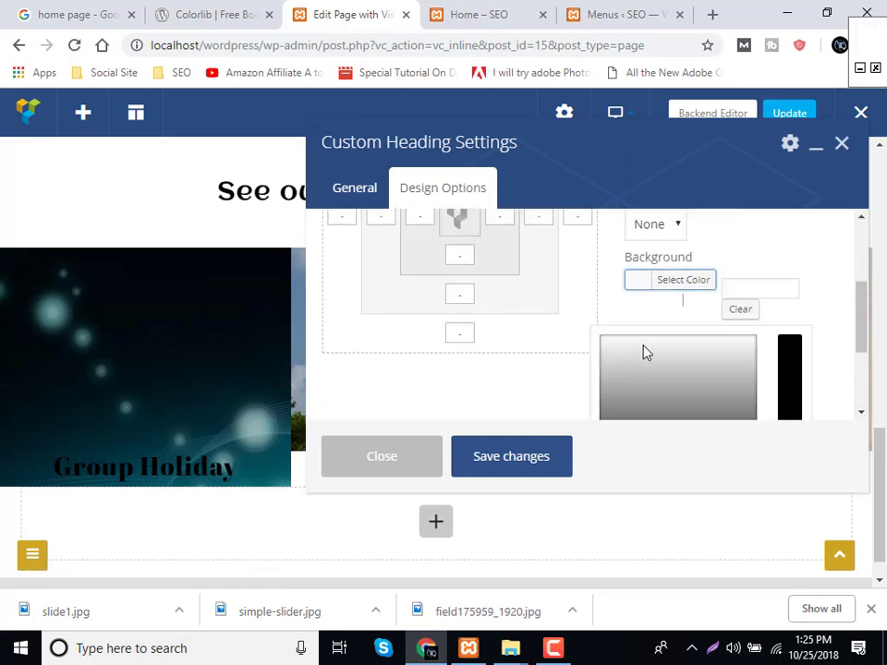
left_click(572, 321)
left_click(530, 457)
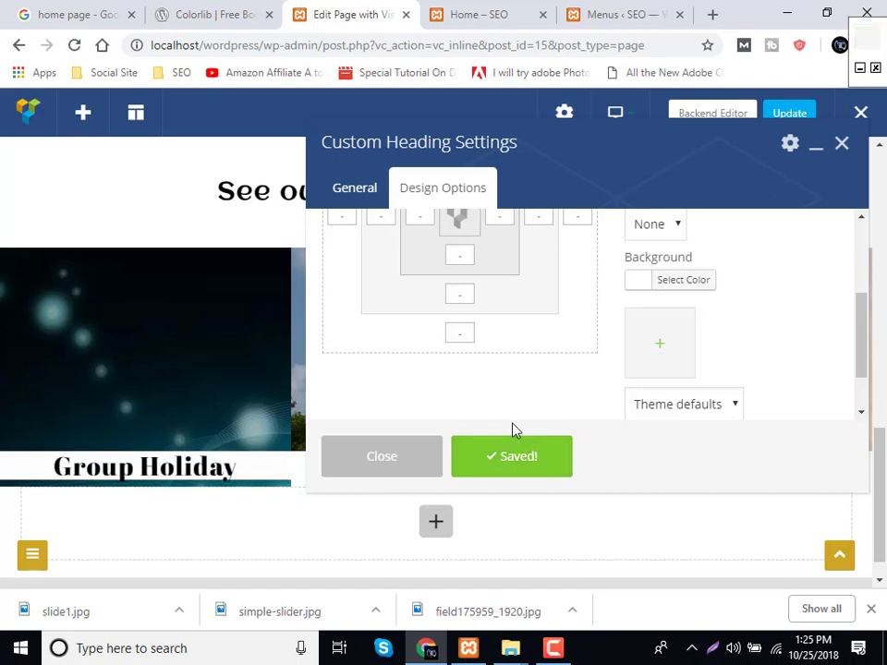
left_click(399, 461)
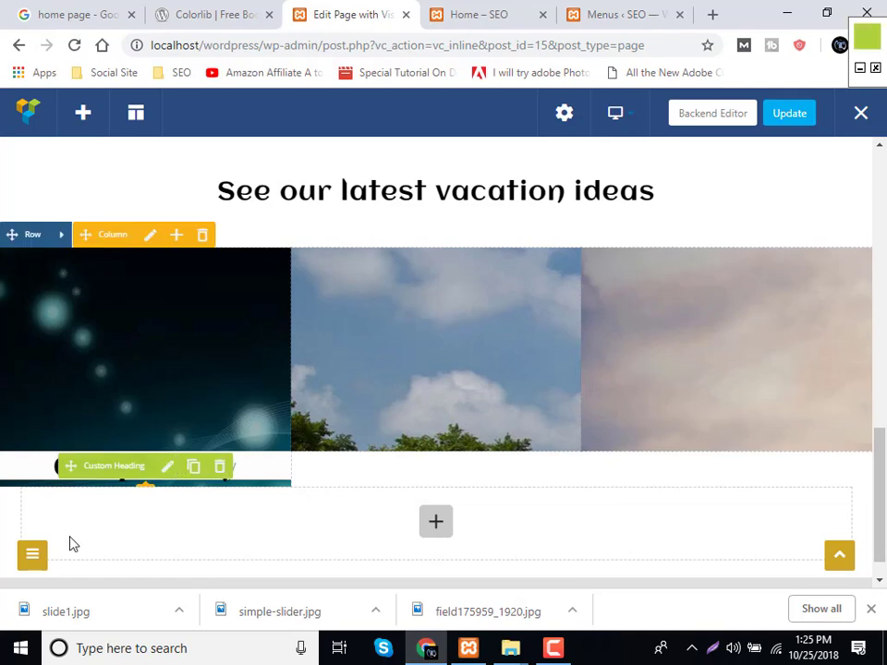
Clone the Group Holiday heading and move the copies so the second and third image columns each have one.
left_click(193, 470)
mouse_move(119, 465)
left_mouse_down()
mouse_move(380, 462)
mouse_move(339, 467)
mouse_move(376, 475)
left_mouse_up()
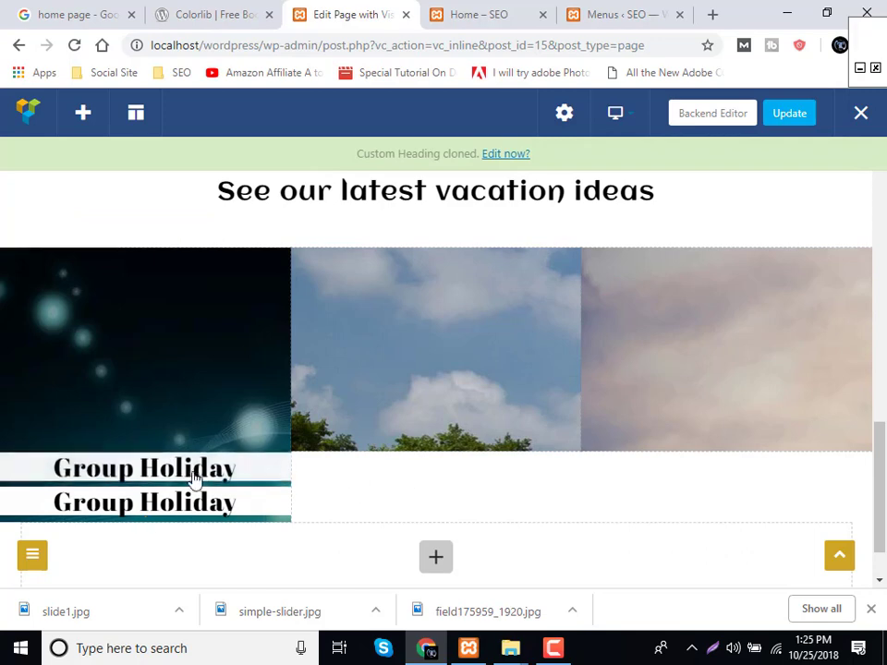
mouse_move(125, 470)
left_mouse_down()
mouse_move(362, 460)
mouse_move(375, 469)
left_mouse_up()
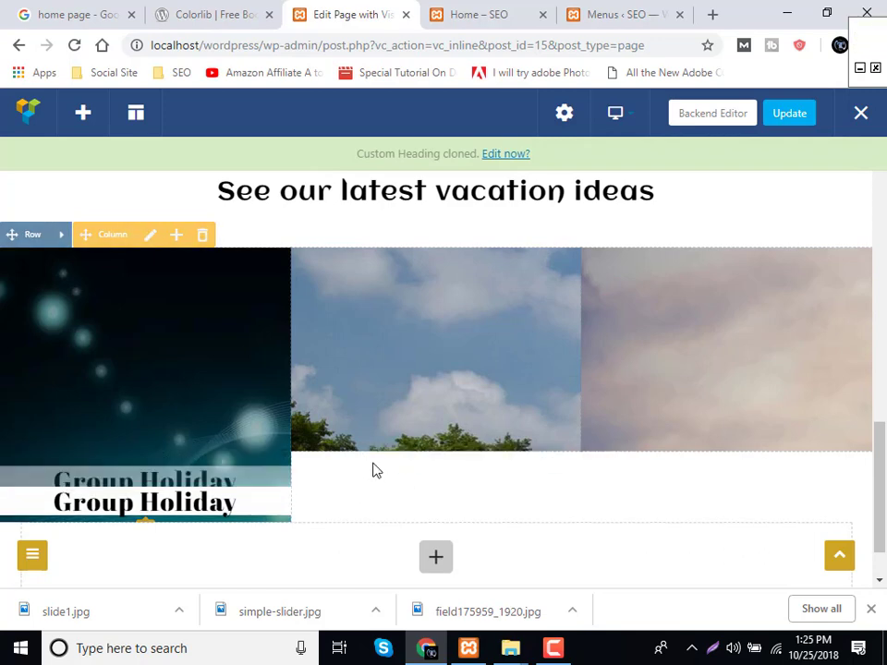
mouse_move(135, 466)
left_mouse_down()
mouse_move(419, 470)
mouse_move(421, 388)
left_mouse_up()
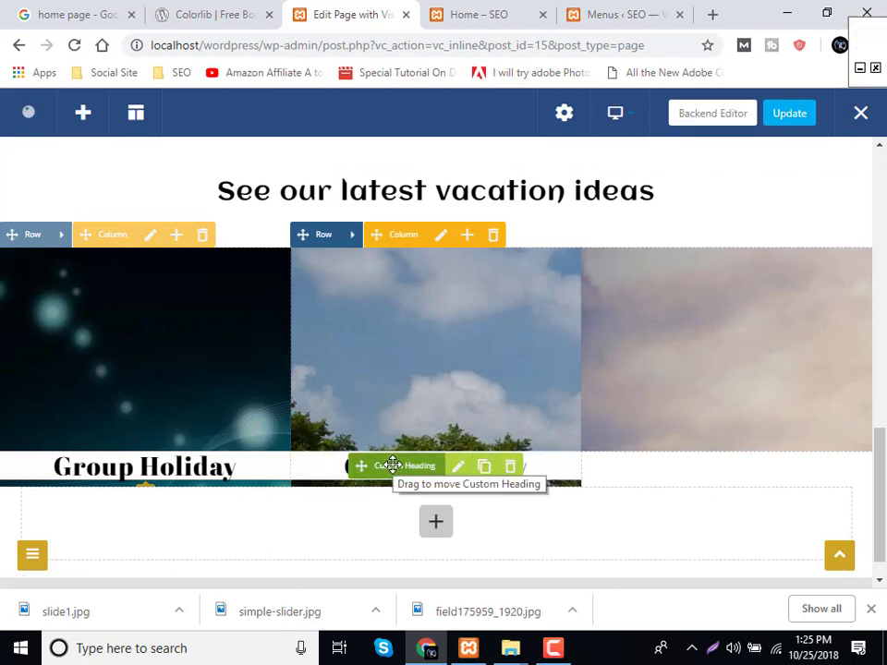
mouse_move(377, 467)
left_mouse_down()
mouse_move(586, 446)
mouse_move(614, 463)
left_mouse_up()
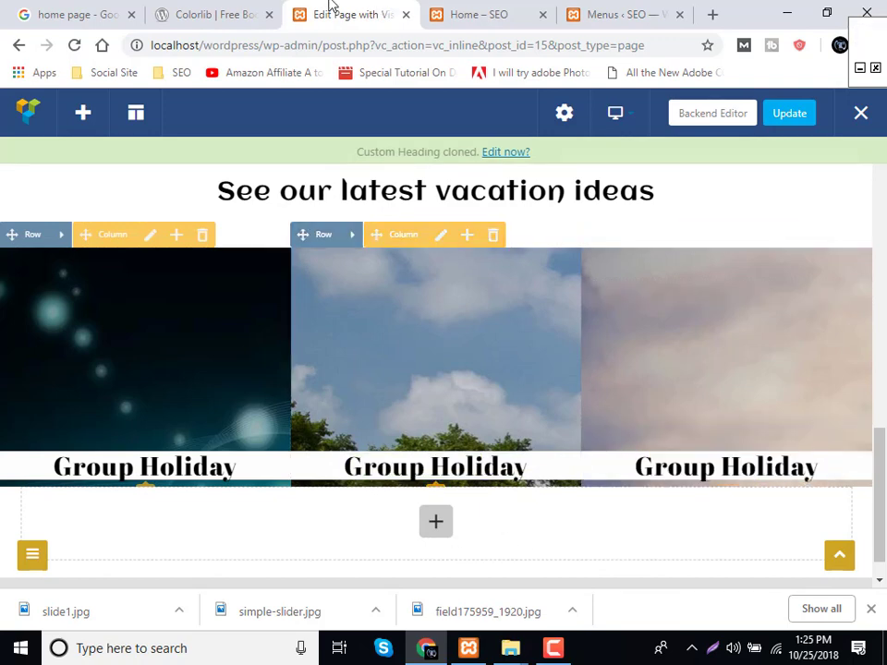
Compare the three column captions with the Beachfront Scape, Group Holidays and City Breaks boxes in the Colorlib preview.
left_click(158, 8)
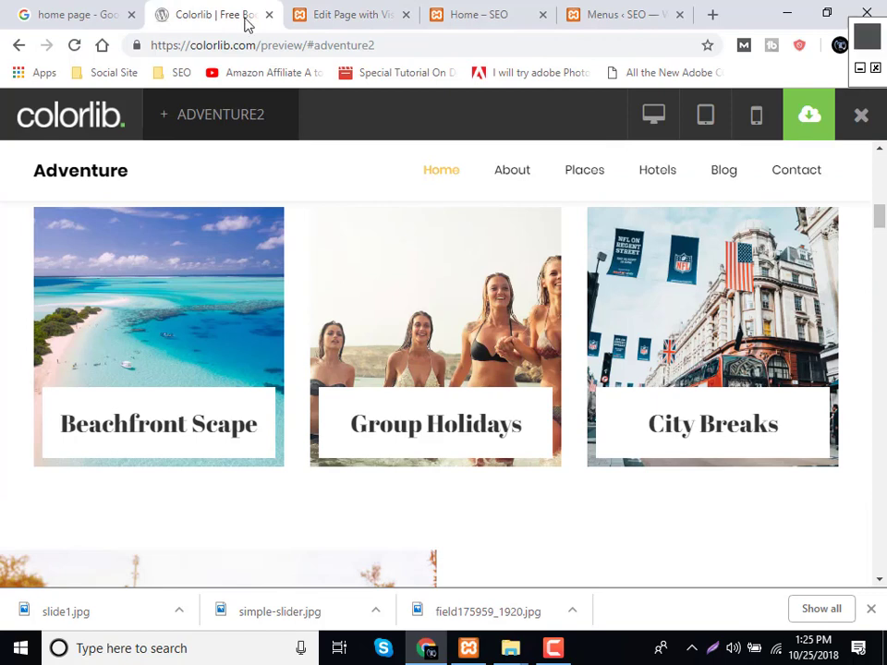
left_click(349, 9)
scroll(499, 416, "down", 1)
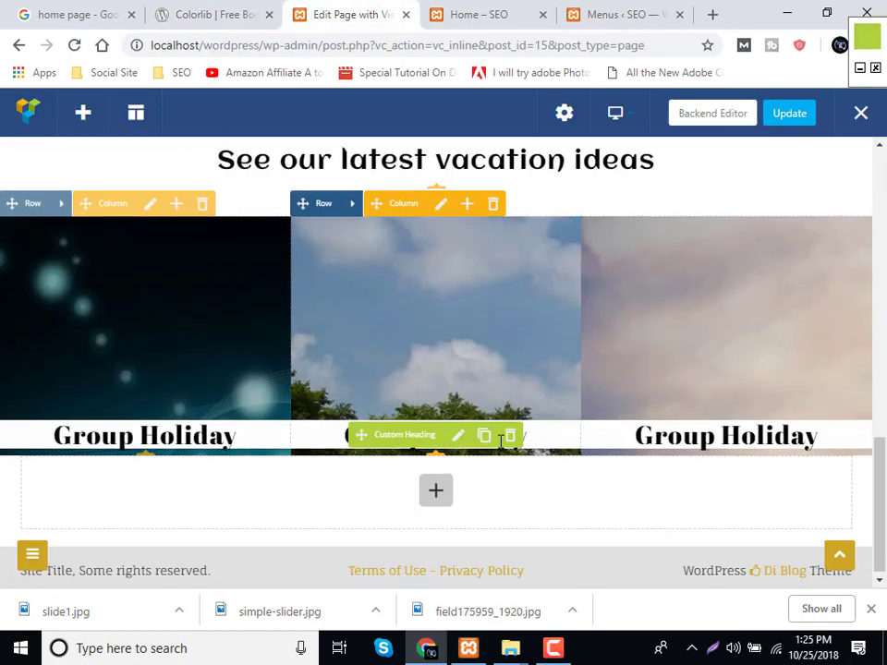
left_click(178, 9)
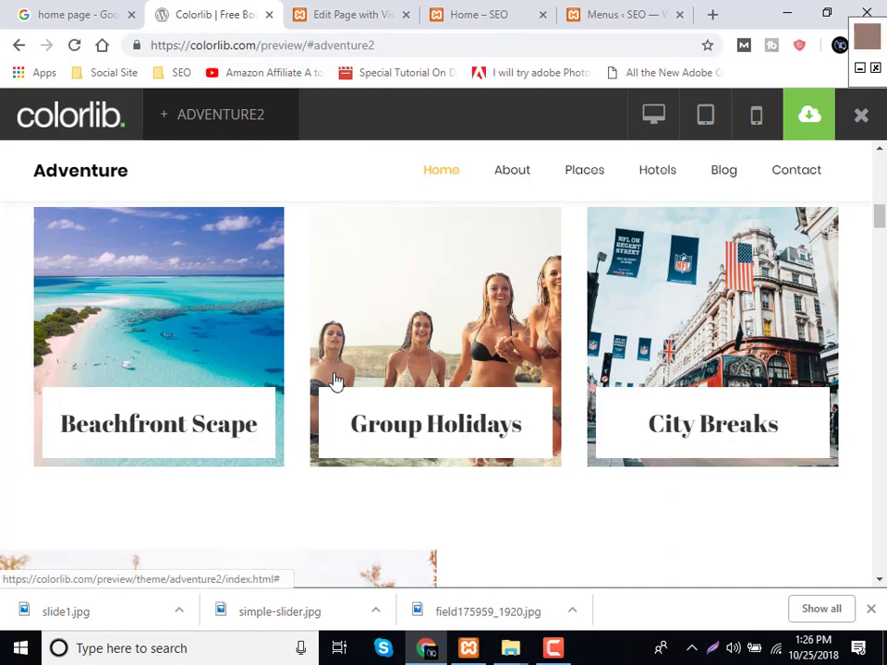
left_click(389, 9)
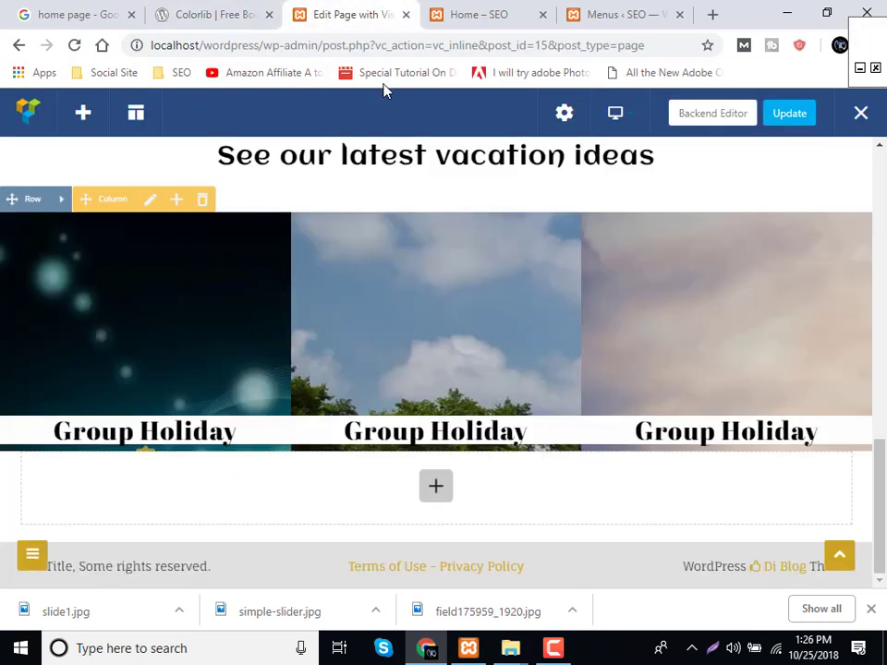
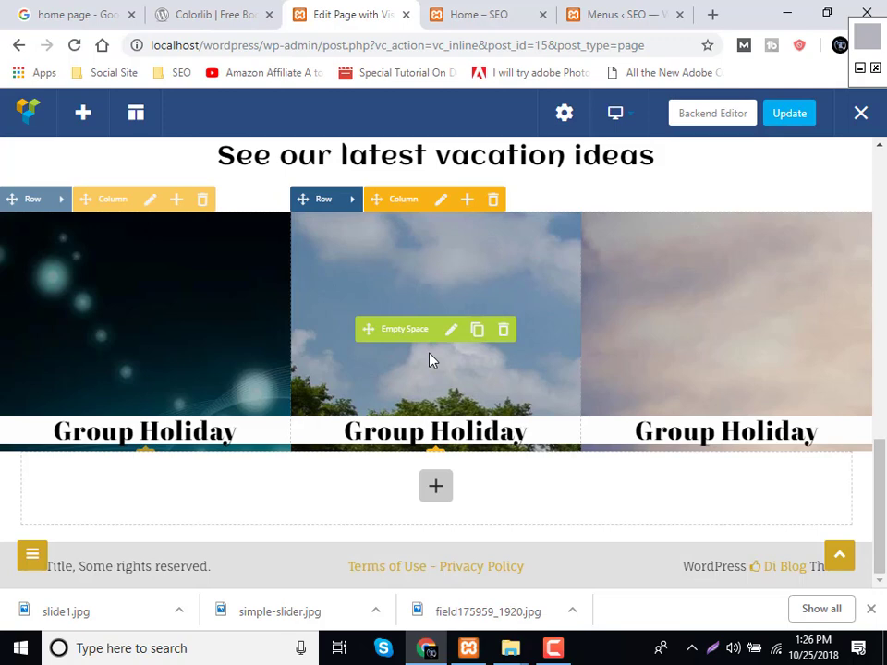
left_click(238, 8)
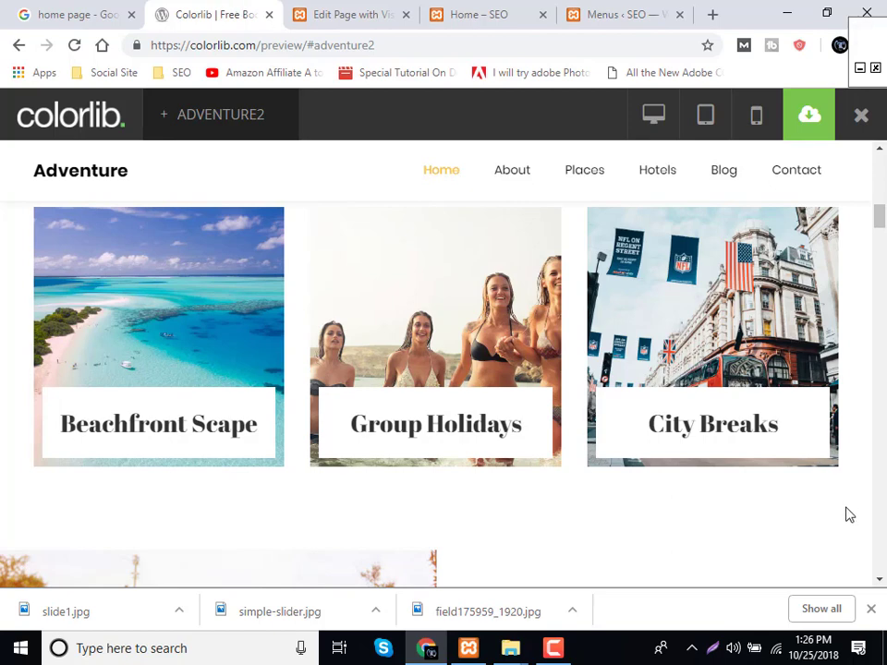
left_click(553, 648)
left_click(795, 567)
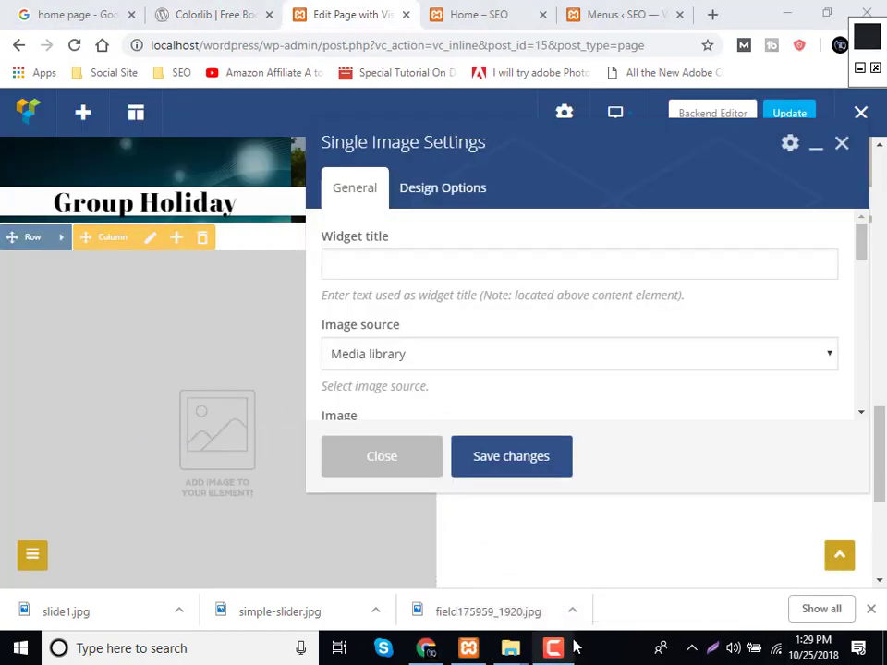
left_click(572, 647)
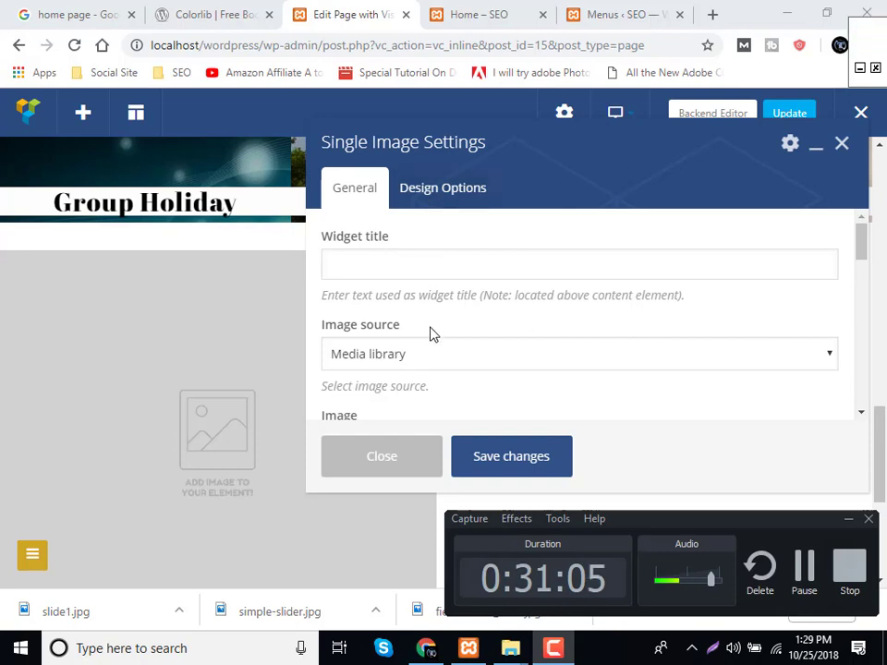
Set slide1.jpg from the media library as the picture of the new single image element and save the changes.
scroll(424, 366, "down", 1)
left_click(352, 382)
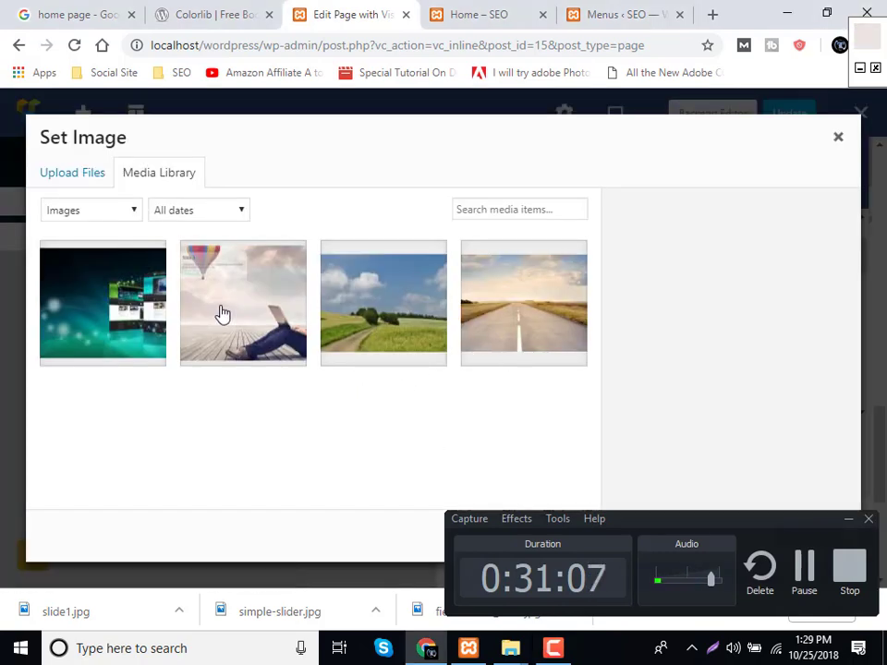
left_click(130, 323)
left_click(849, 523)
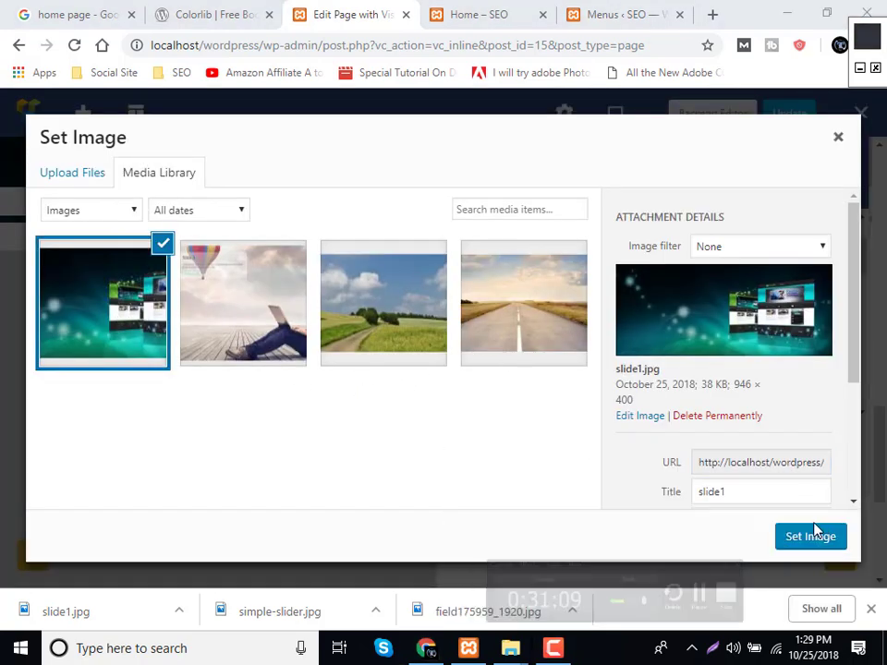
left_click(802, 537)
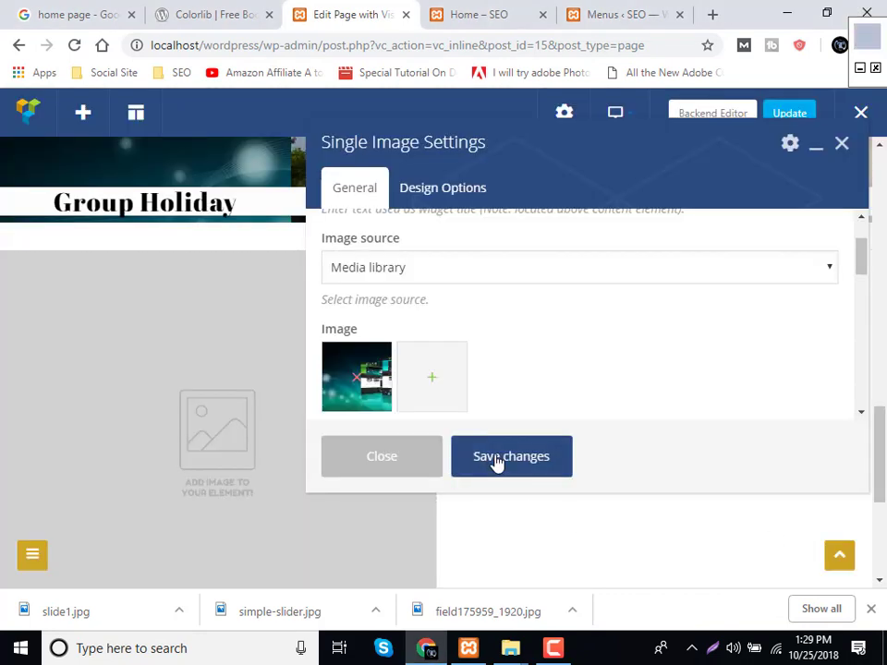
left_click(497, 463)
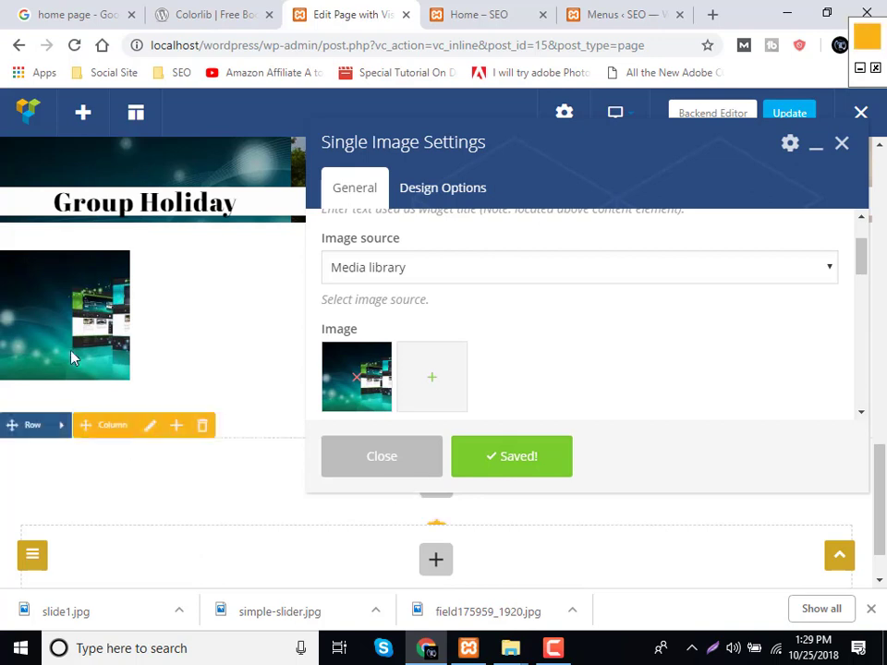
Try the large image size for the single image and save the changes.
scroll(399, 319, "down", 2)
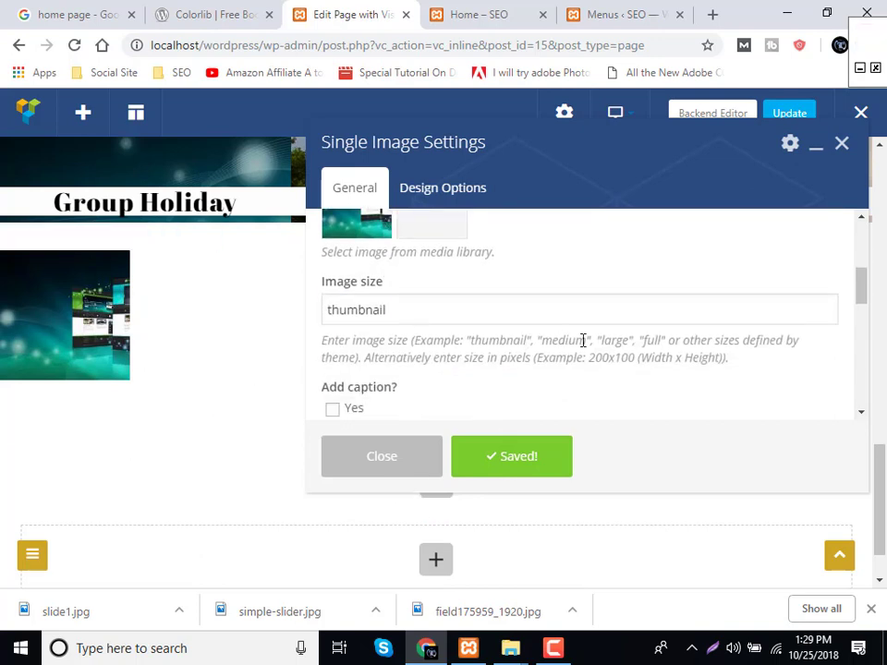
double_click(619, 340)
key("ctrl+c")
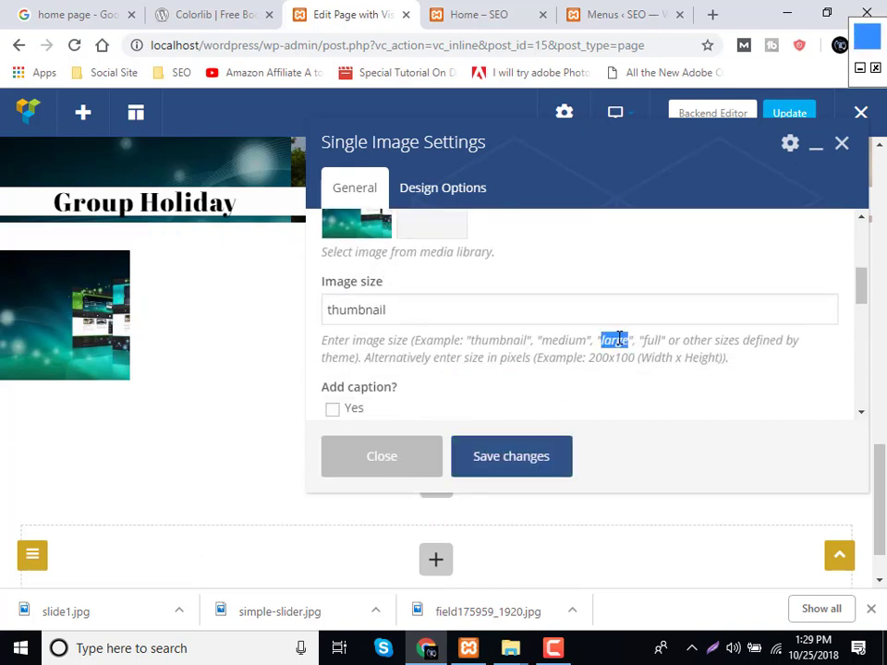
left_click(570, 307)
key("ctrl+a")
key("ctrl+v")
left_click(536, 459)
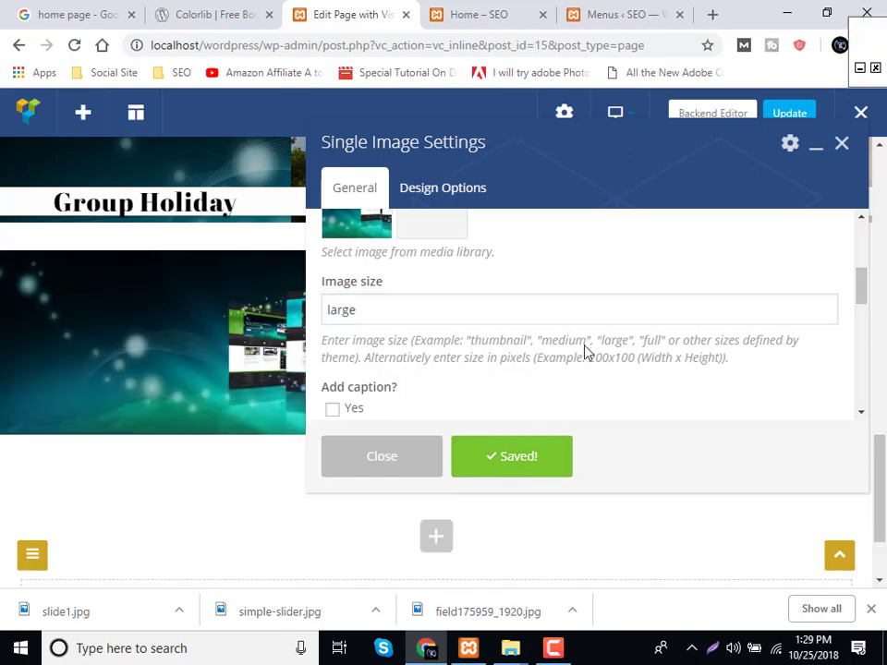
Set the single image's size to full, save the changes and minimize its settings.
double_click(651, 340)
key("ctrl+c")
left_click(525, 301)
key("ctrl+a")
key("ctrl+v")
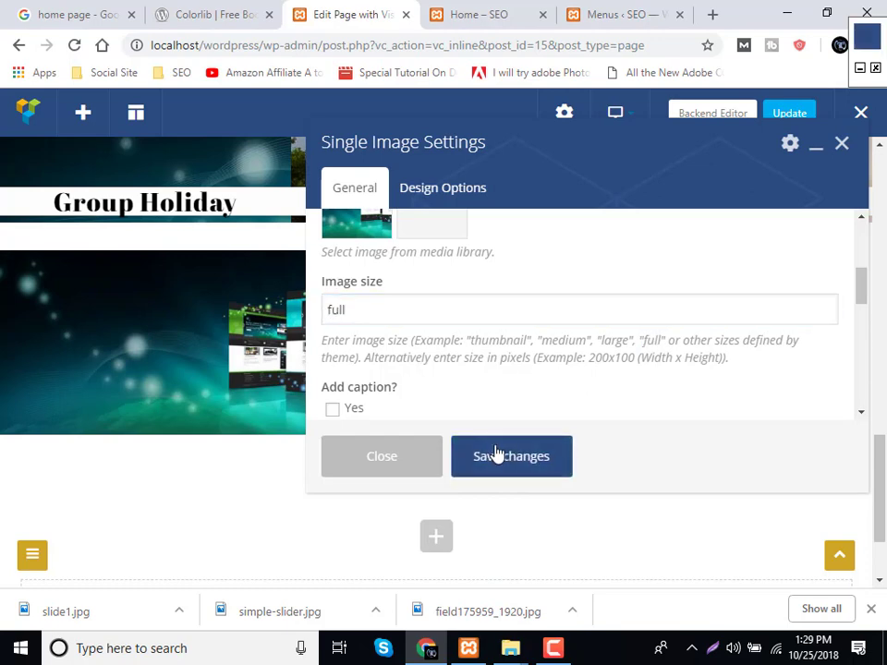
left_click(496, 455)
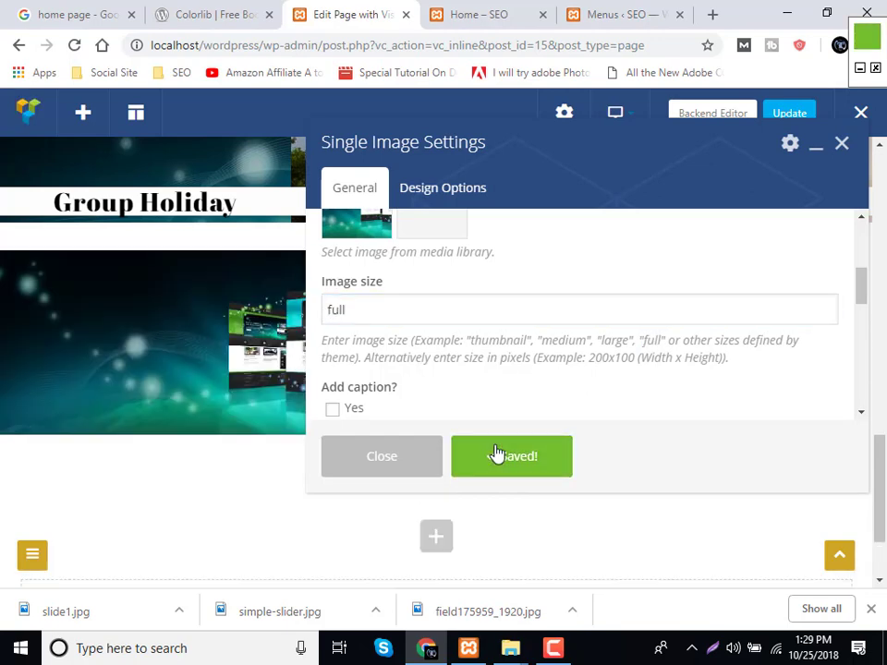
left_click(817, 145)
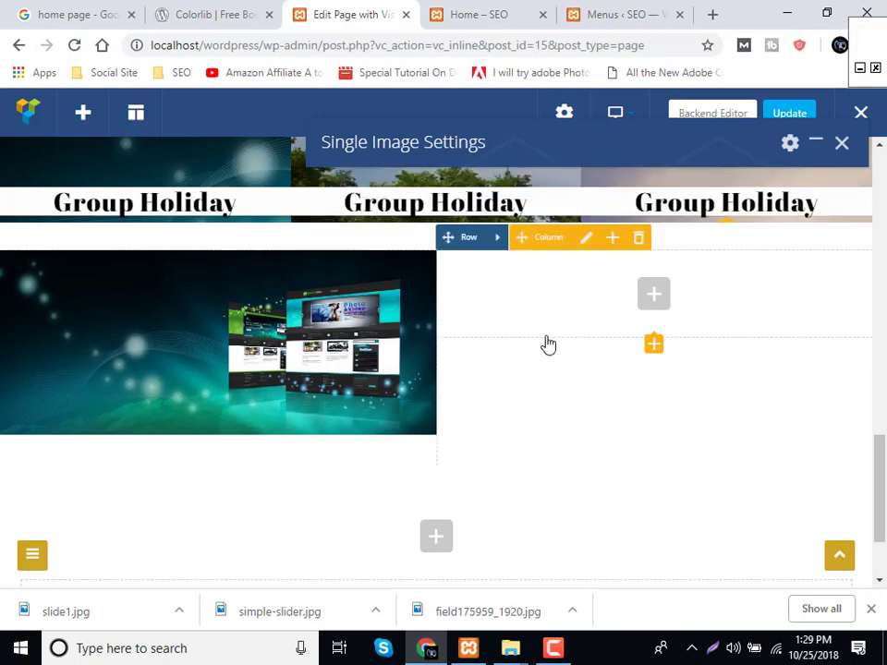
Copy the heading "The Best Travel Agency" from the Colorlib preview and return to the page editor.
left_click(246, 10)
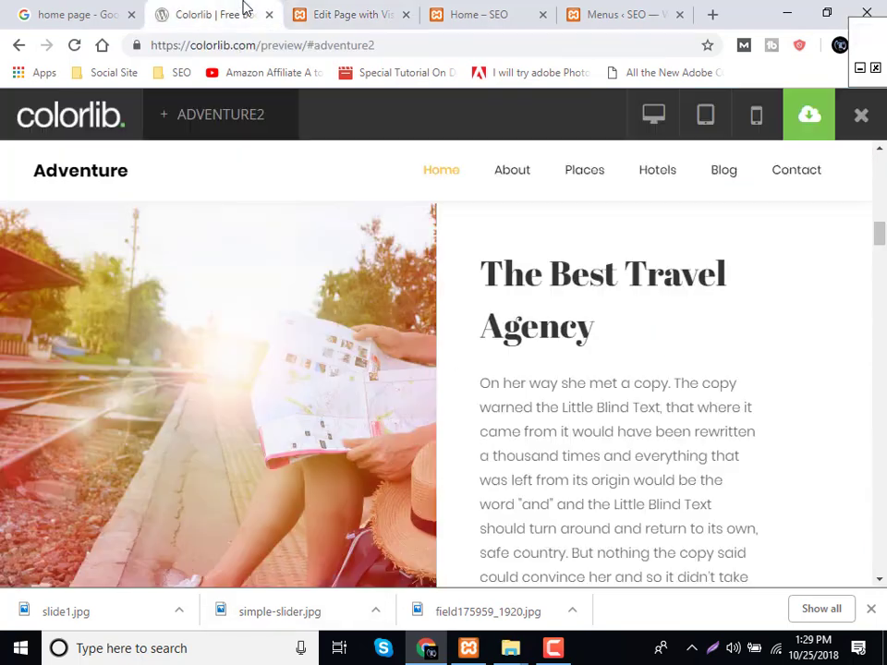
left_click_drag(600, 327, 484, 269)
key("ctrl+c")
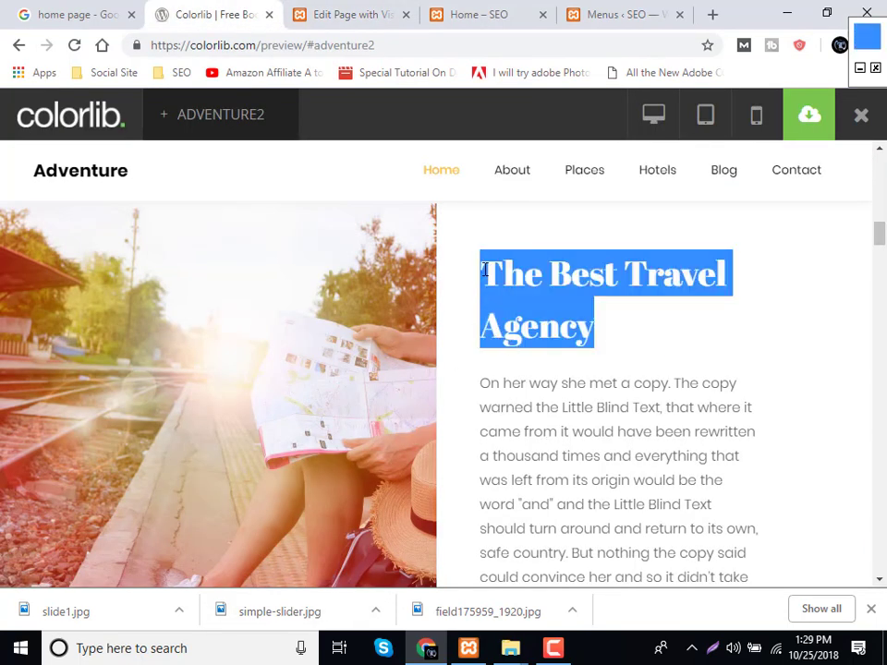
left_click(323, 19)
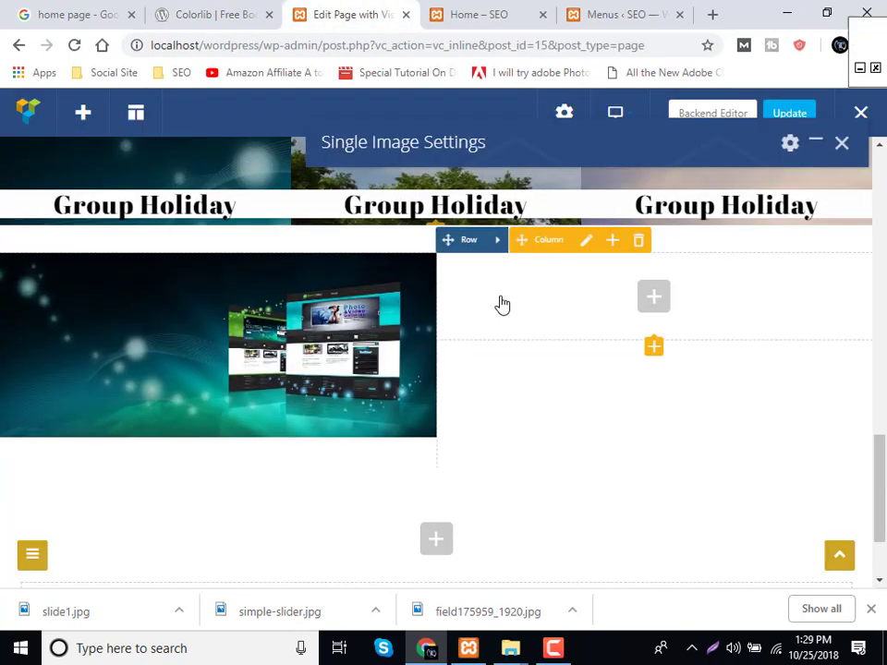
Clone the middle column's Group Holiday heading and move the copy into the empty column beside the single image.
scroll(499, 300, "up", 2)
left_click(487, 288)
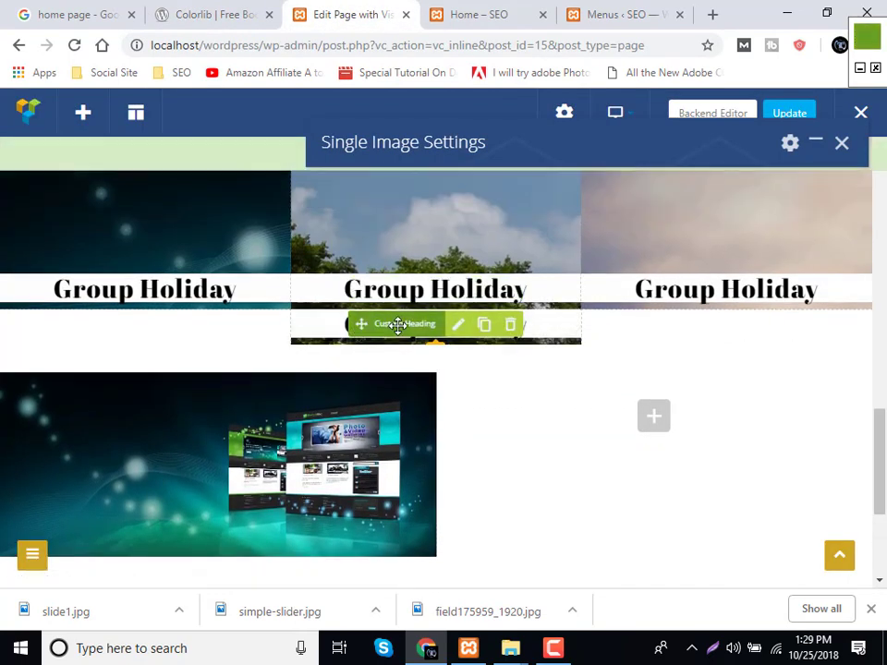
left_click_drag(568, 383, 653, 388)
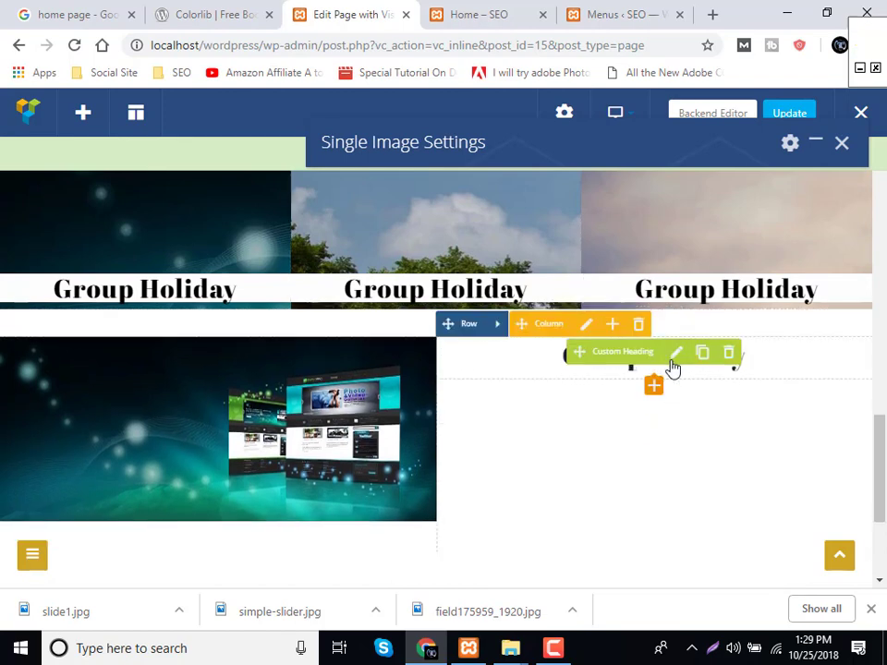
Change the moved heading's text to "The Best Travel Agency" and save the changes.
left_click(673, 361)
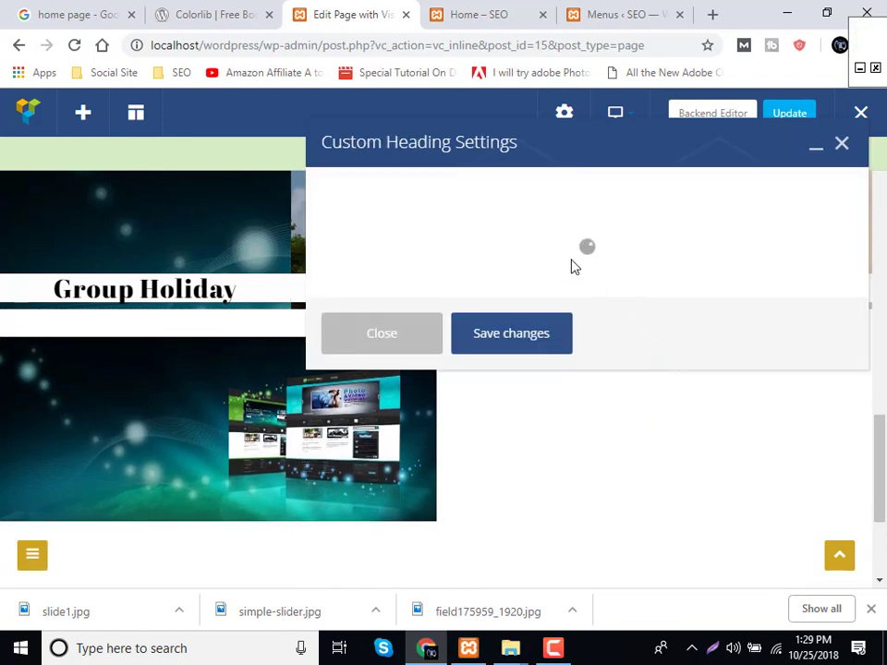
left_click(334, 348)
key("ctrl+a")
key("ctrl+v")
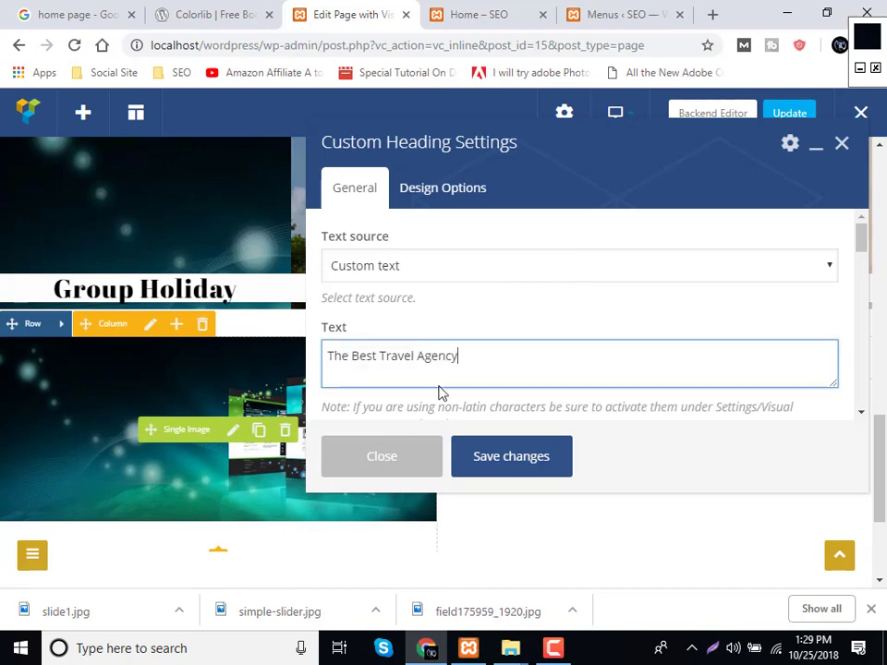
left_click(507, 439)
Select the paragraph text below the travel agency heading in the Colorlib preview and return to the page editor.
left_click(250, 15)
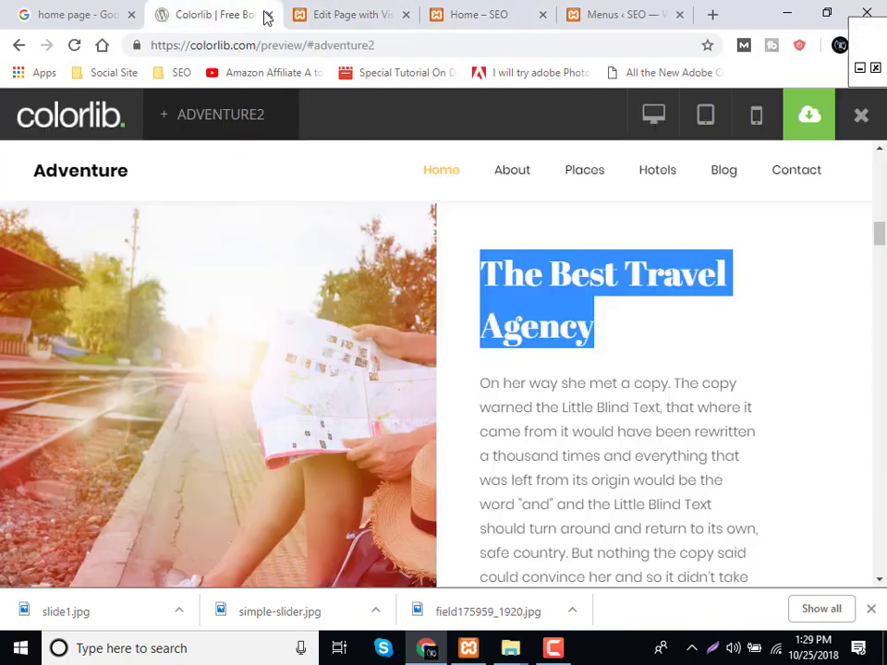
left_click_drag(480, 383, 700, 524)
scroll(681, 491, "down", 2)
left_click(368, 21)
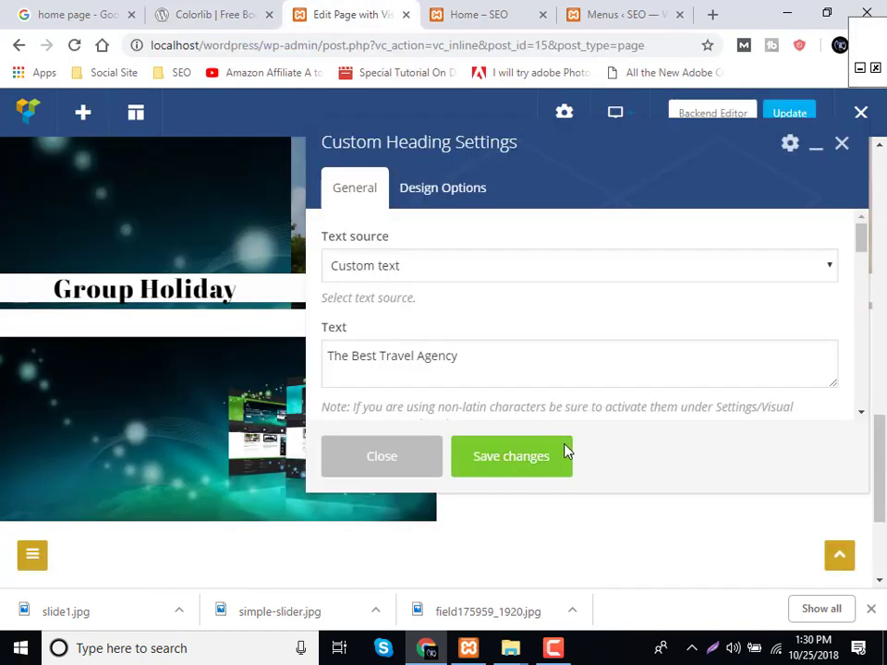
Add a text block below the travel agency heading, replace its placeholder text with the copied Colorlib paragraph and save it.
left_click(482, 460)
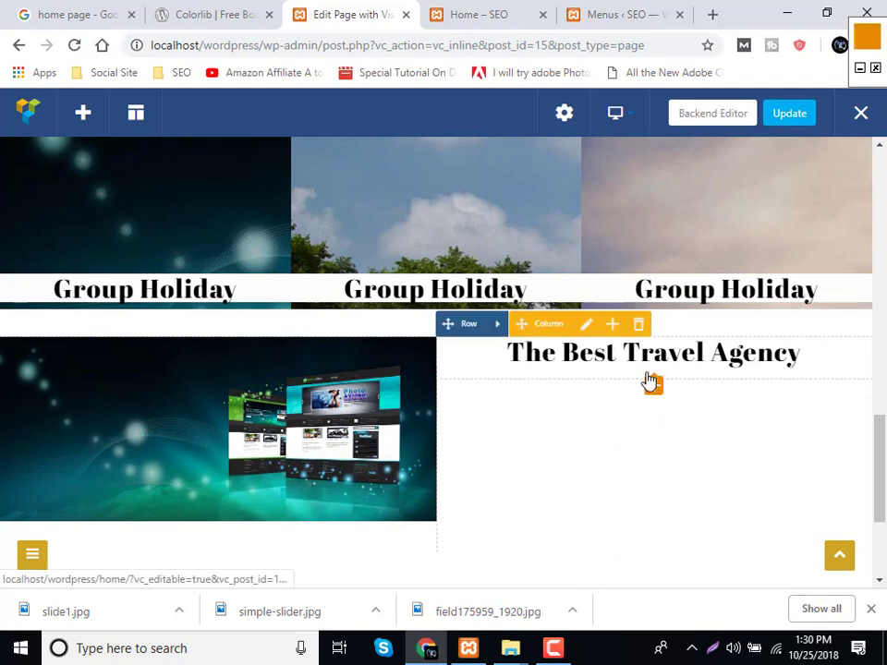
left_click(652, 384)
left_click(518, 288)
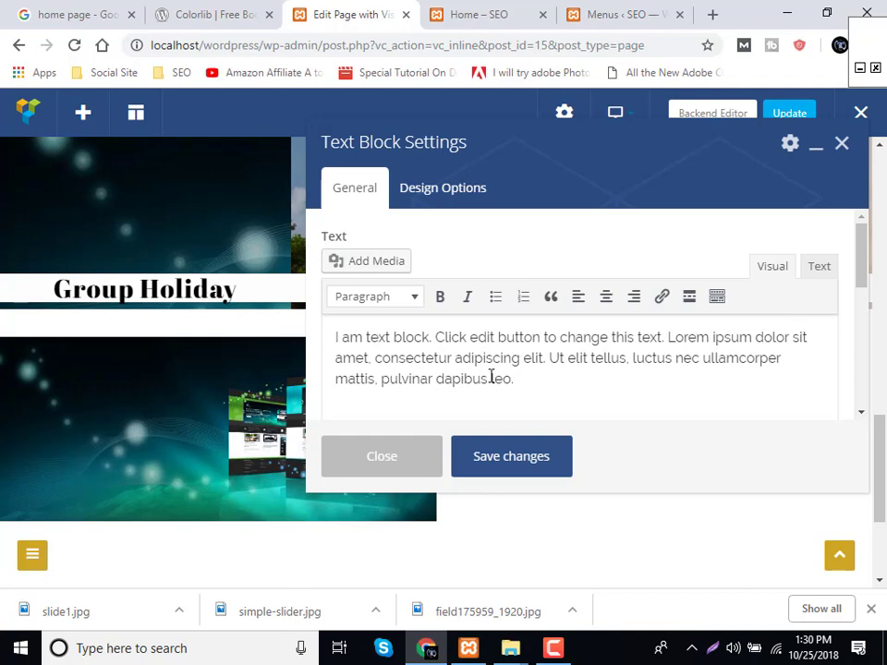
key("ctrl+a")
key("ctrl+v")
left_click(550, 468)
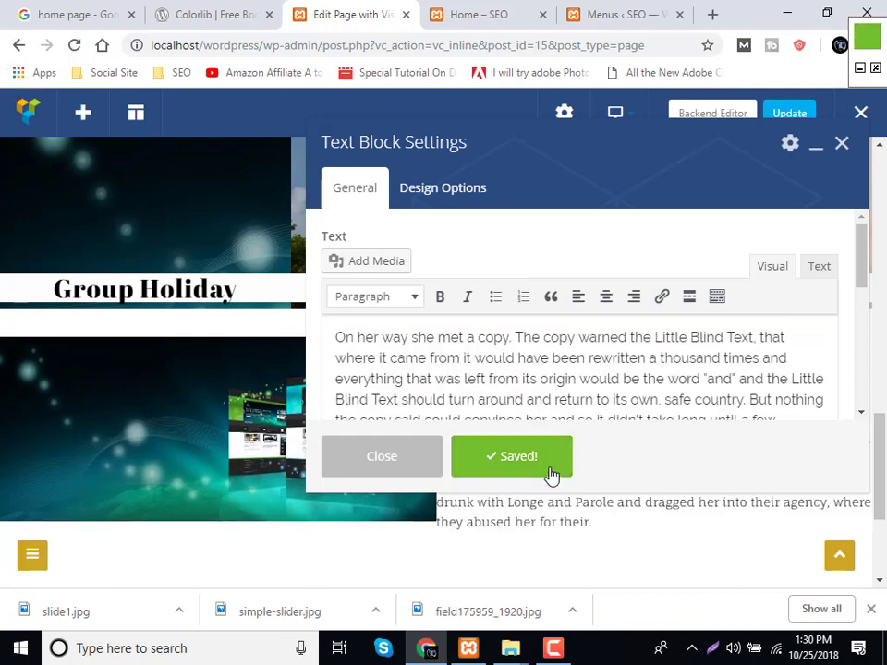
Delete the closing phrase "where they abused her for their." from the text block, save the changes and close its settings.
scroll(664, 402, "down", 5)
scroll(664, 397, "up", 1)
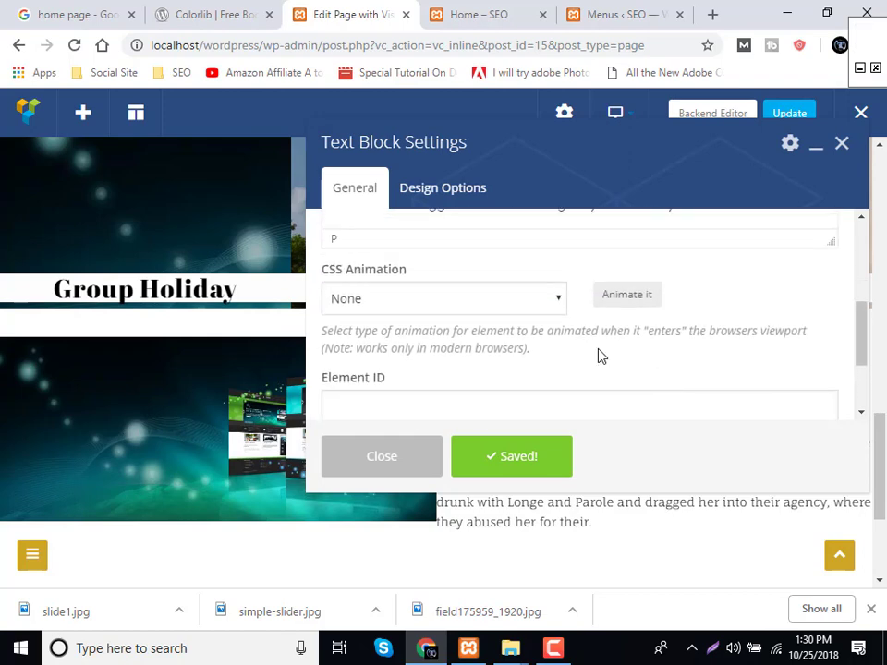
scroll(599, 356, "up", 1)
left_click_drag(605, 289, 866, 296)
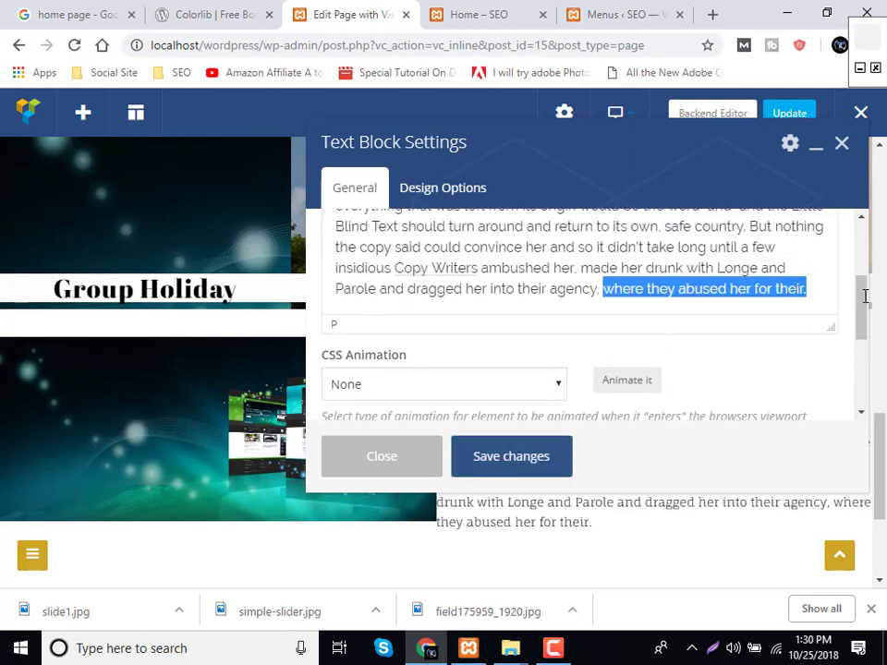
key("BackSpace")
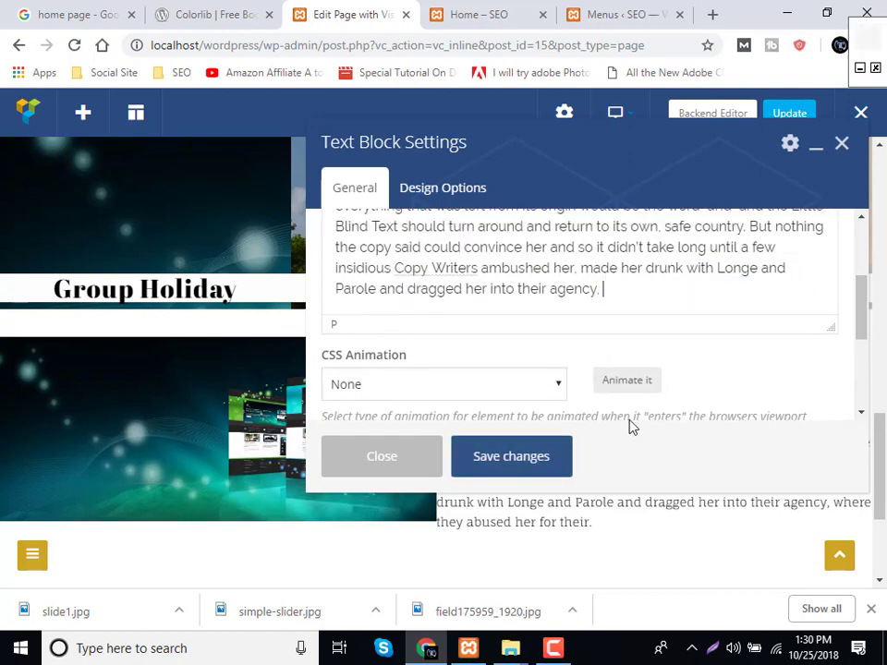
left_click(532, 472)
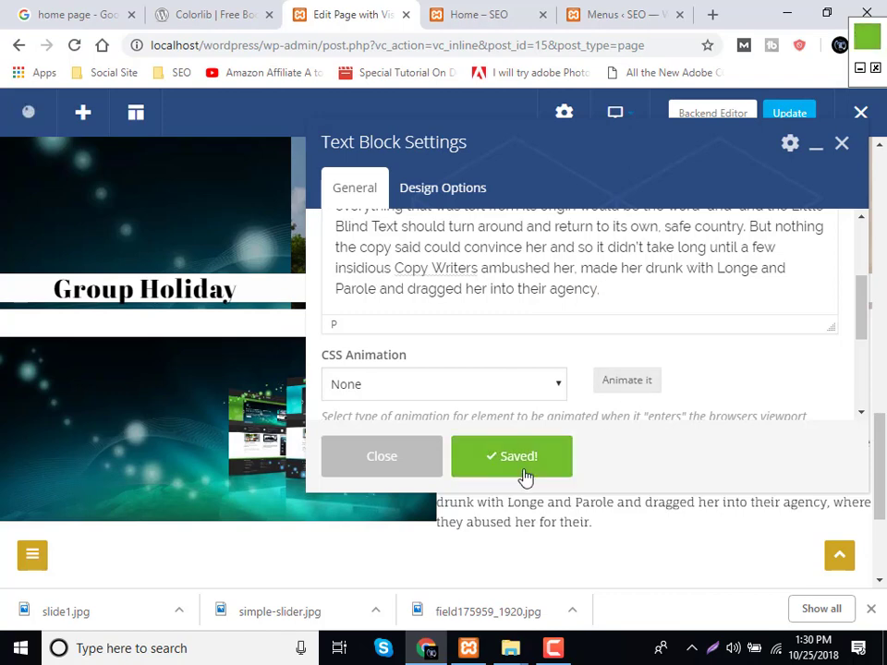
left_click(433, 469)
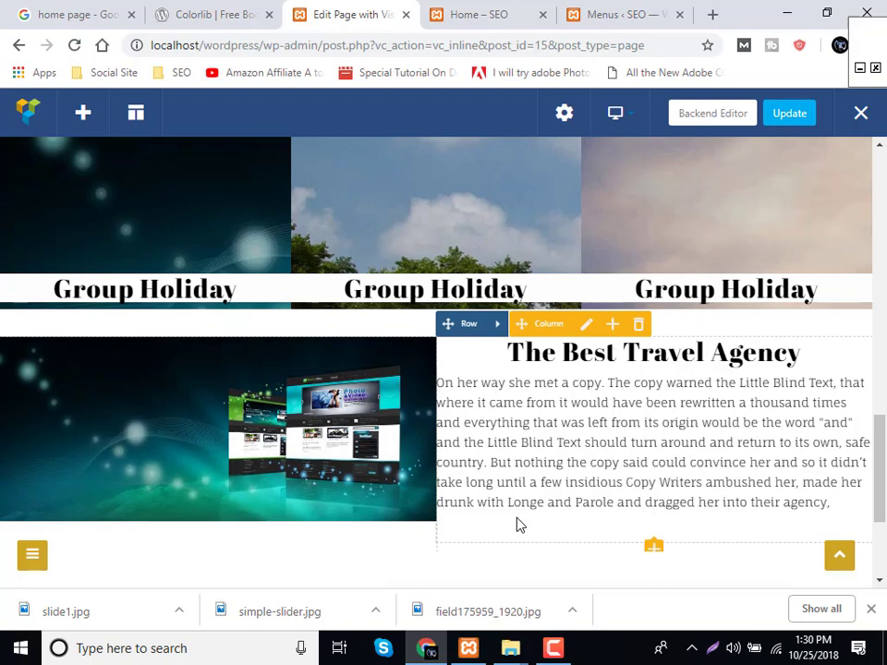
Check the services section in the Colorlib preview and set the empty row below the travel agency section to a 1/4 + 1/4 + 1/4 + 1/4 layout.
scroll(531, 531, "down", 3)
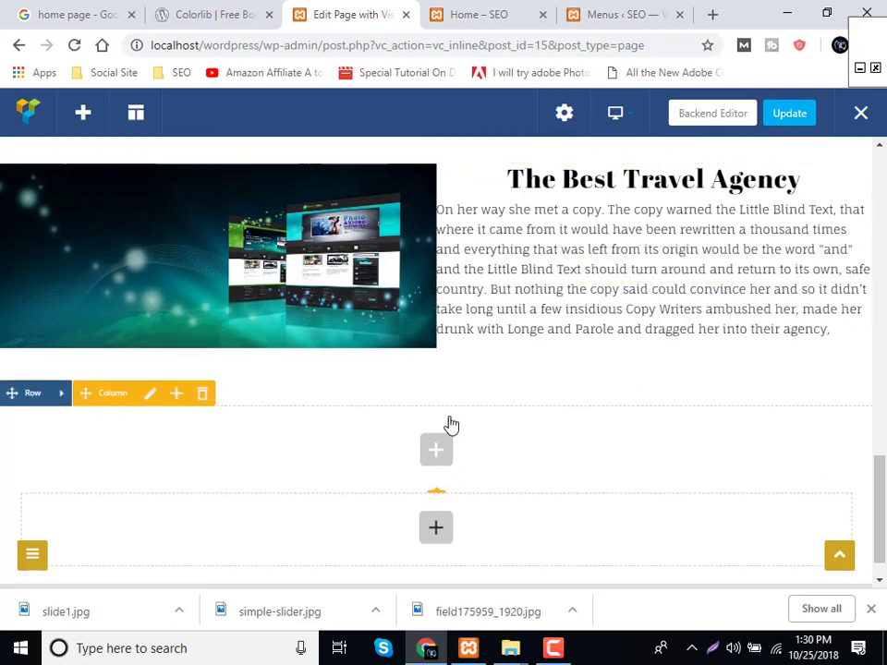
left_click(204, 15)
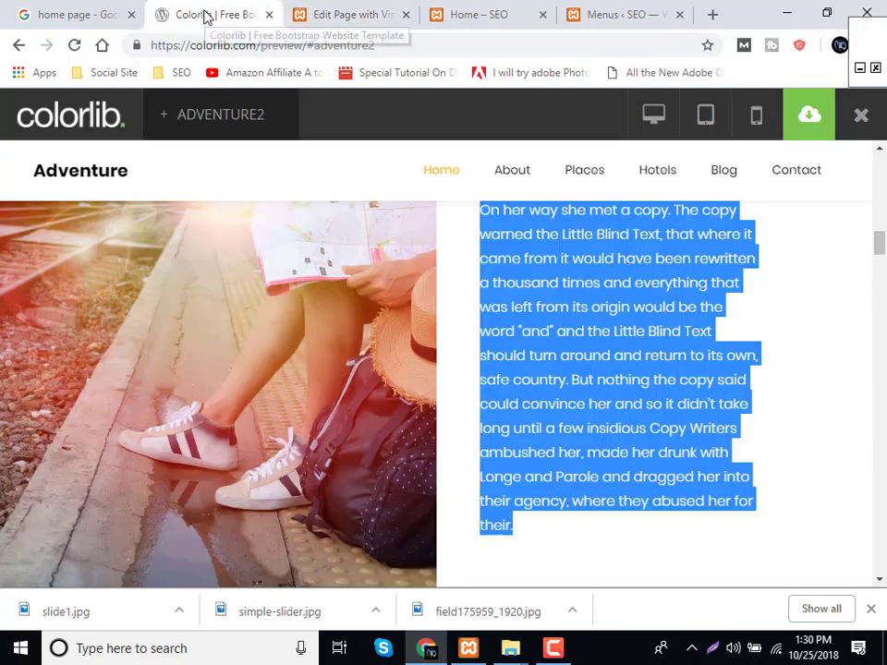
scroll(377, 383, "down", 3)
scroll(376, 383, "down", 1)
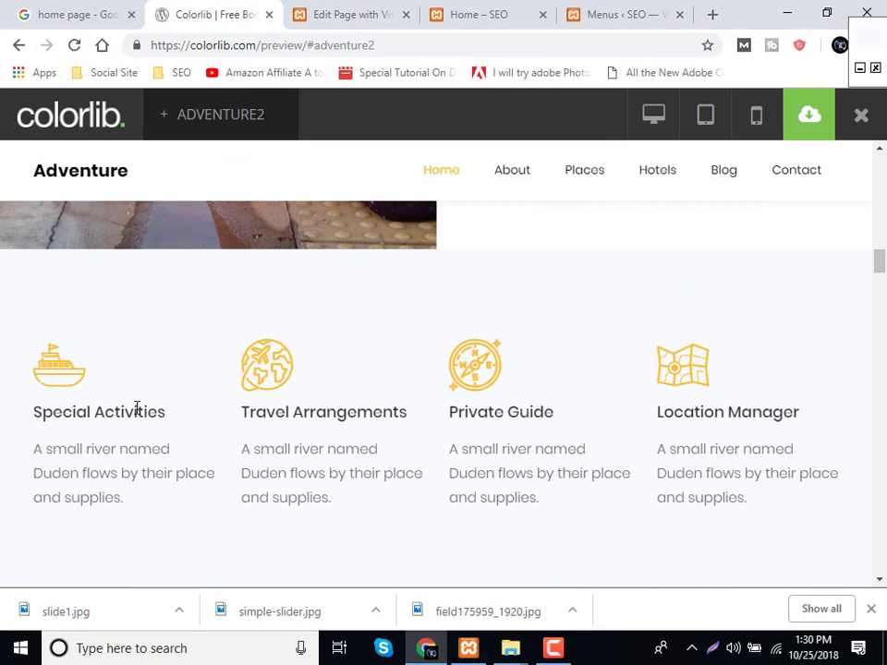
left_click(336, 16)
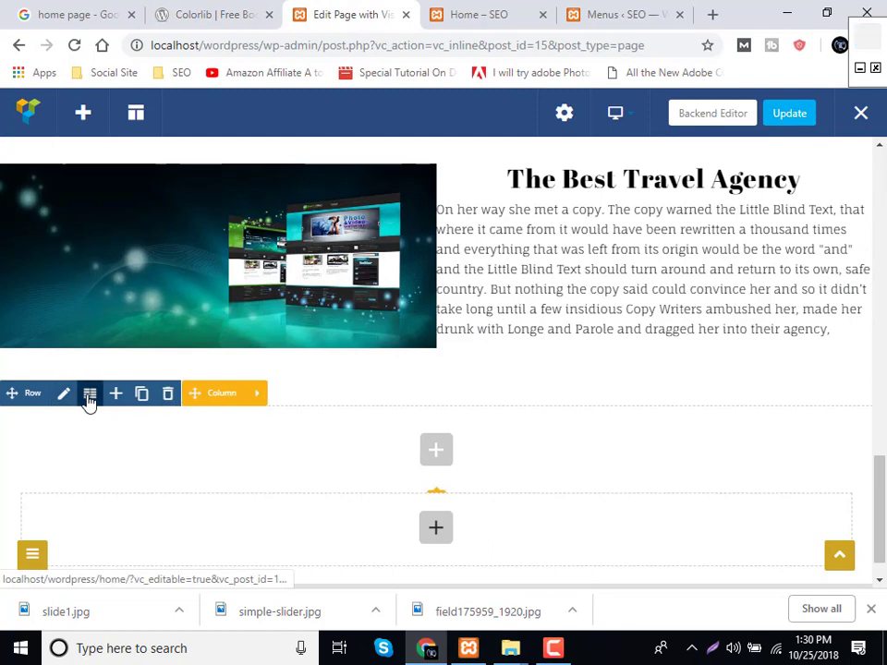
left_click(87, 395)
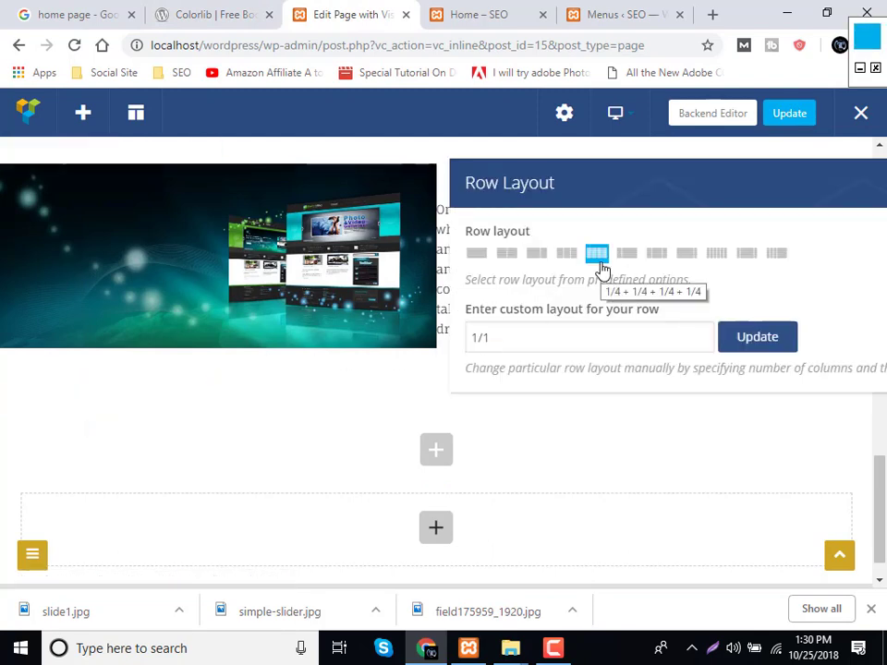
left_click(597, 254)
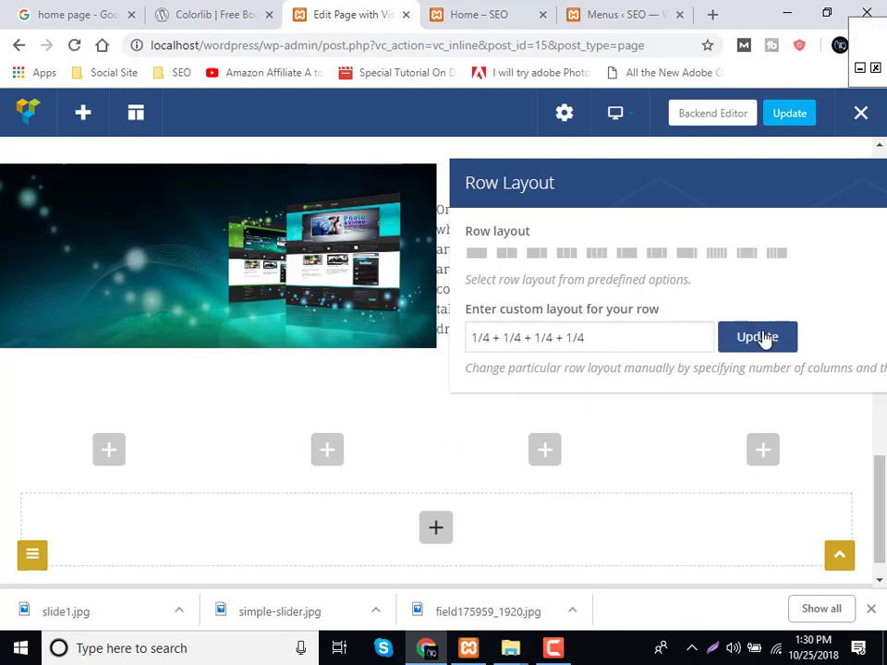
Check the service icons in the Colorlib preview, return to the page editor and search the available elements for "ic".
left_click(452, 14)
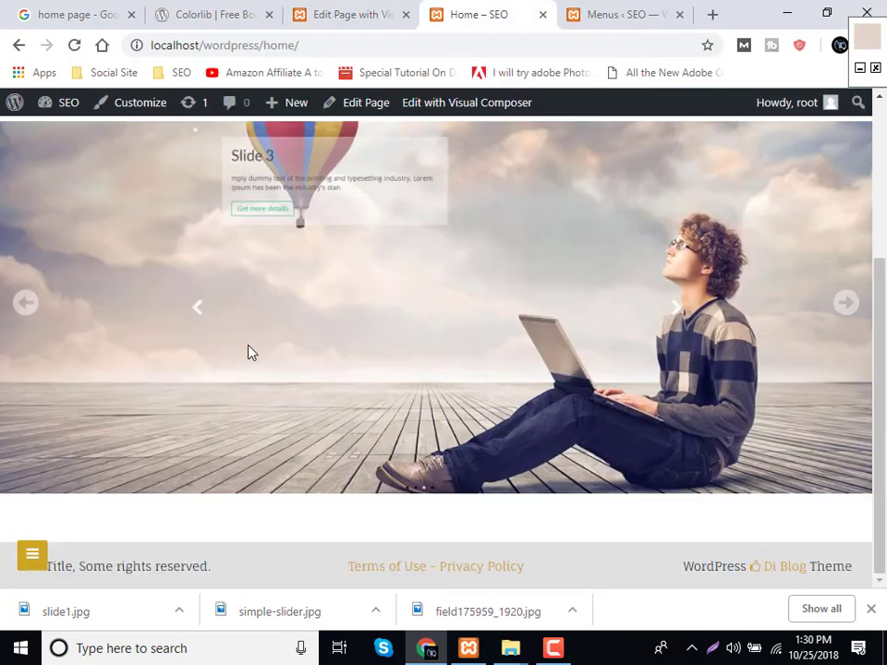
left_click(232, 9)
scroll(223, 397, "down", 2)
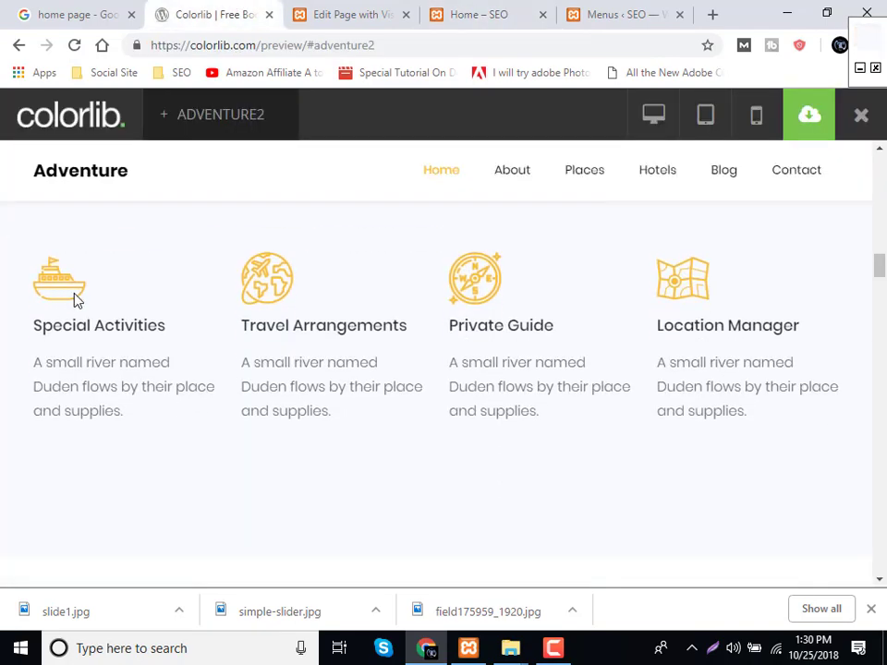
left_click(323, 12)
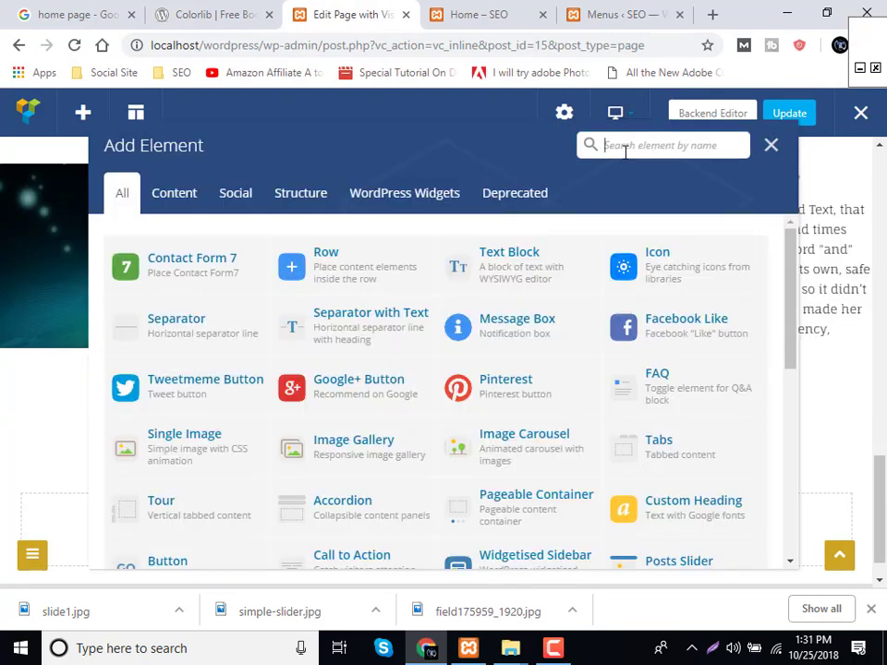
type("ic")
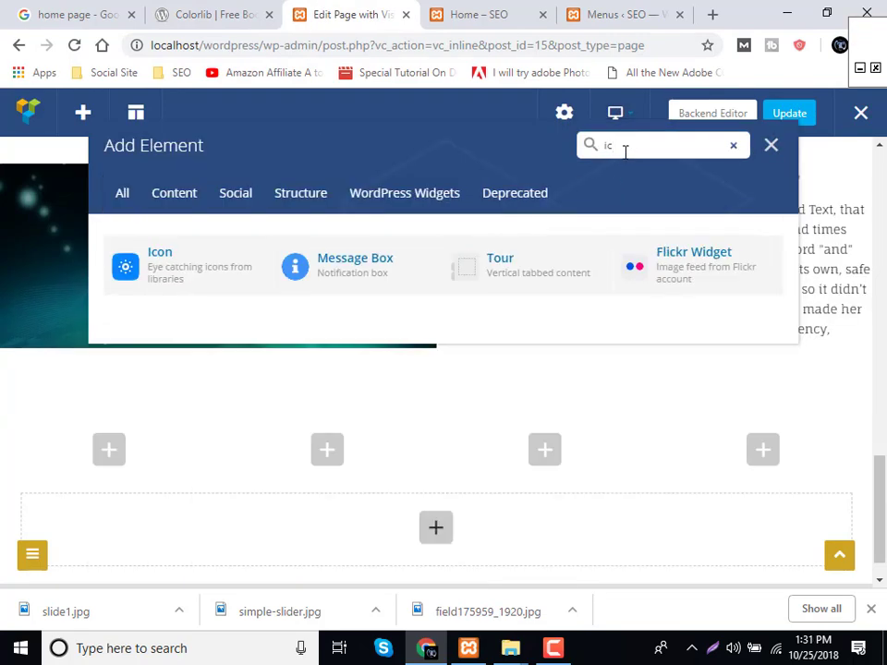
Add an Icon element to the first column of the four-column row and open its Font Awesome icon picker.
left_click(213, 268)
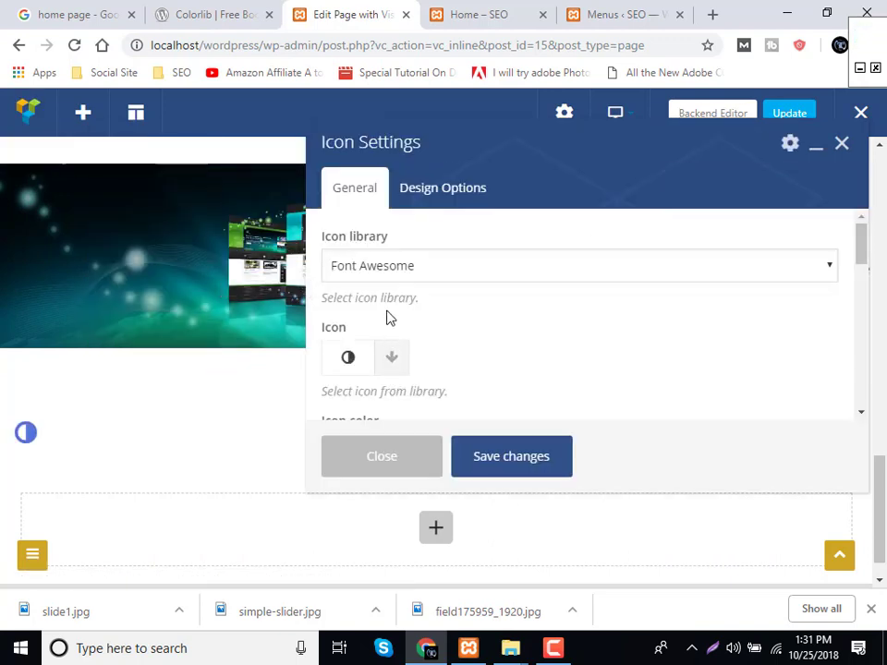
left_click(375, 277)
left_click(375, 279)
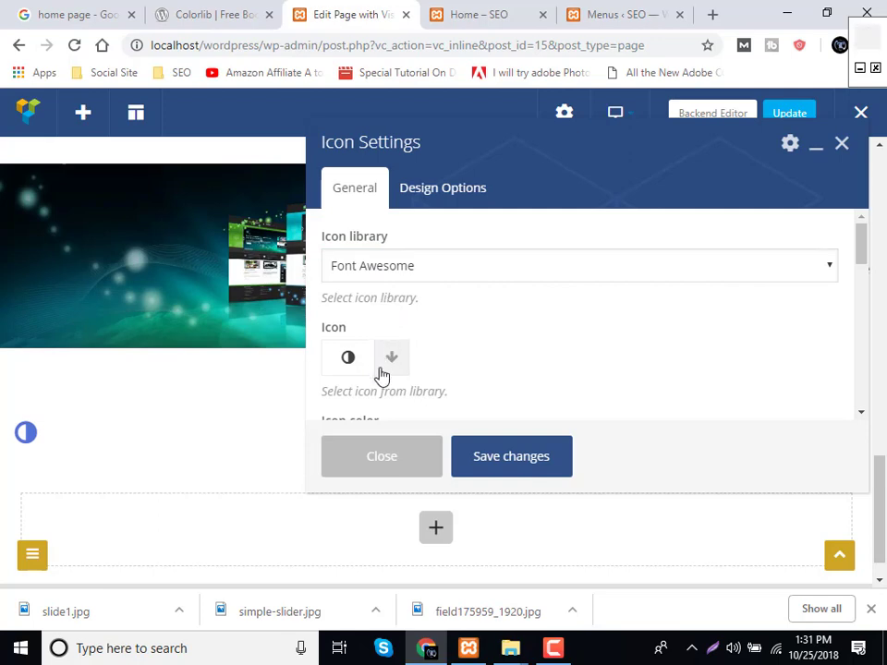
scroll(375, 386, "down", 3)
scroll(365, 360, "down", 1)
scroll(362, 323, "up", 3)
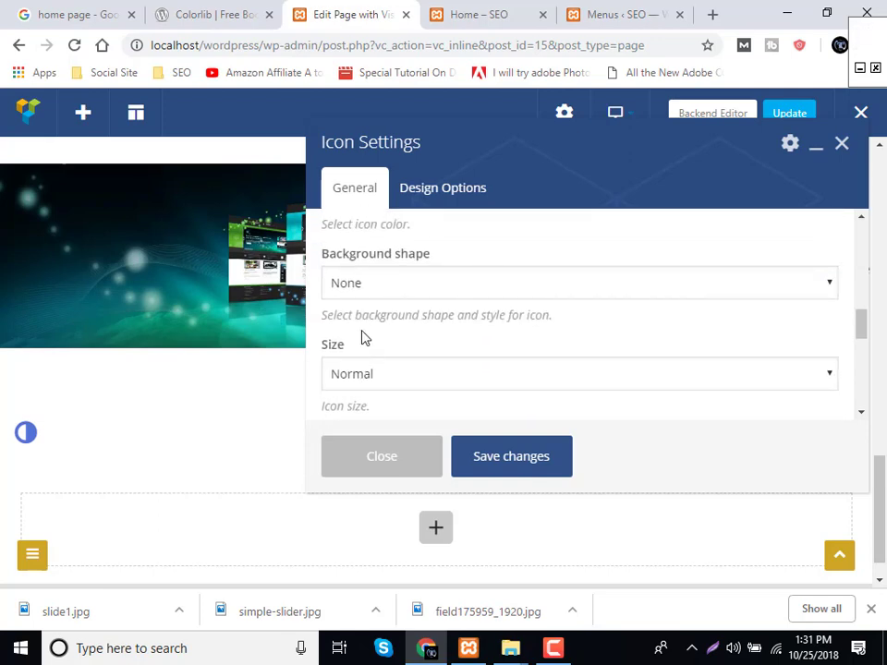
scroll(361, 296, "up", 3)
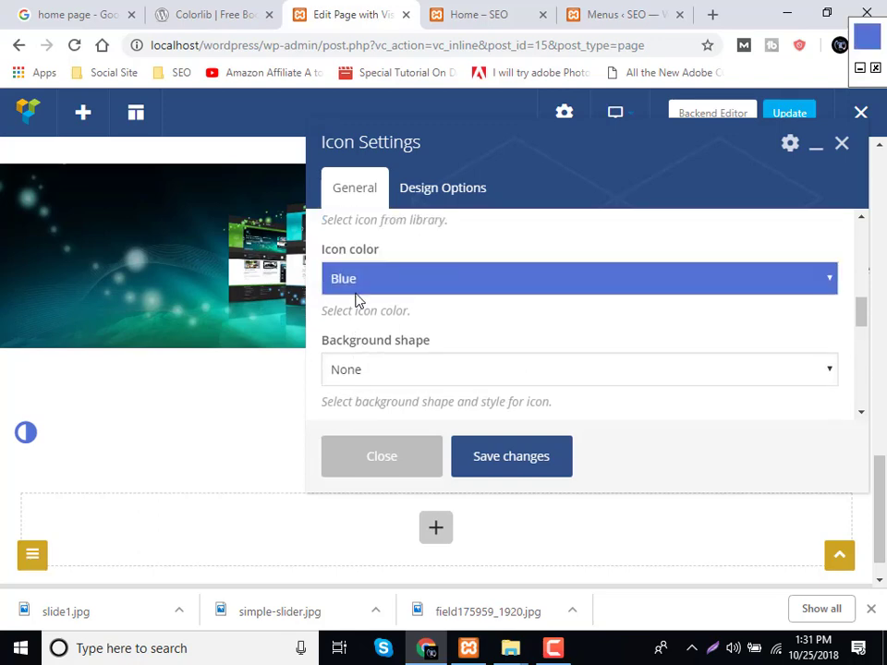
scroll(359, 301, "up", 6)
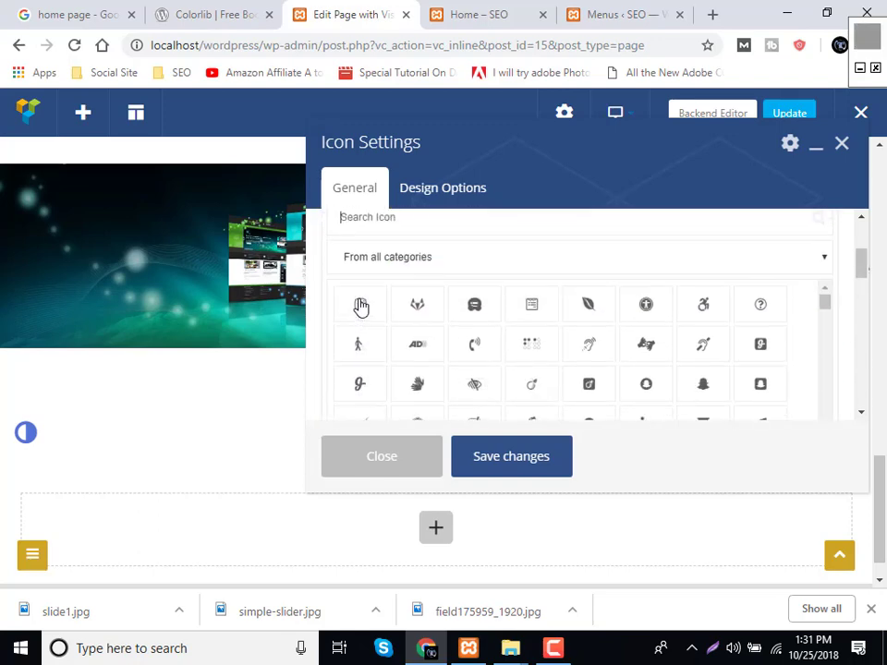
Switch to the Colorlib Adventure preview and inspect the markup of the boat icon above Special Activities.
left_click(496, 12)
left_click(227, 13)
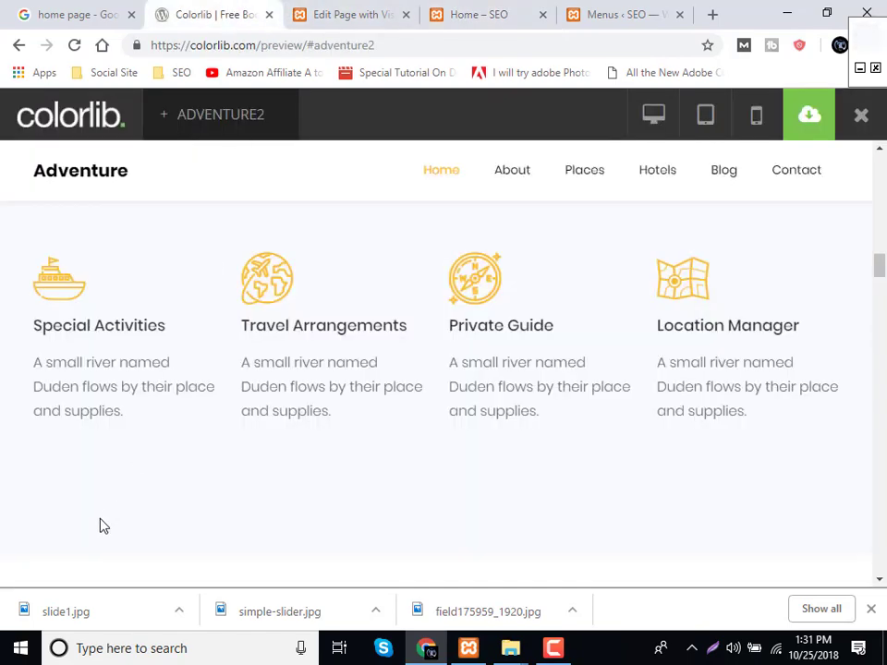
right_click(58, 294)
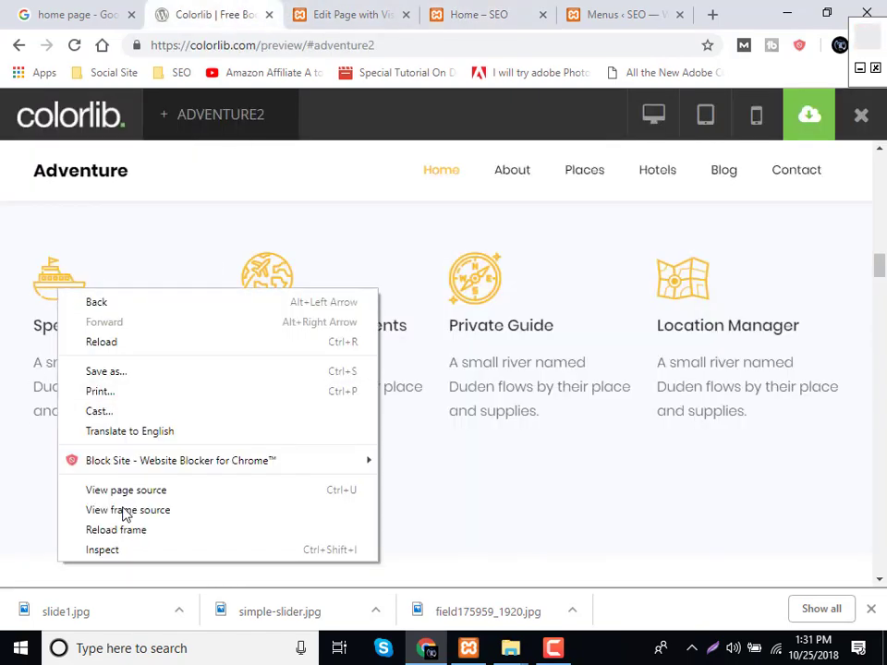
left_click(130, 553)
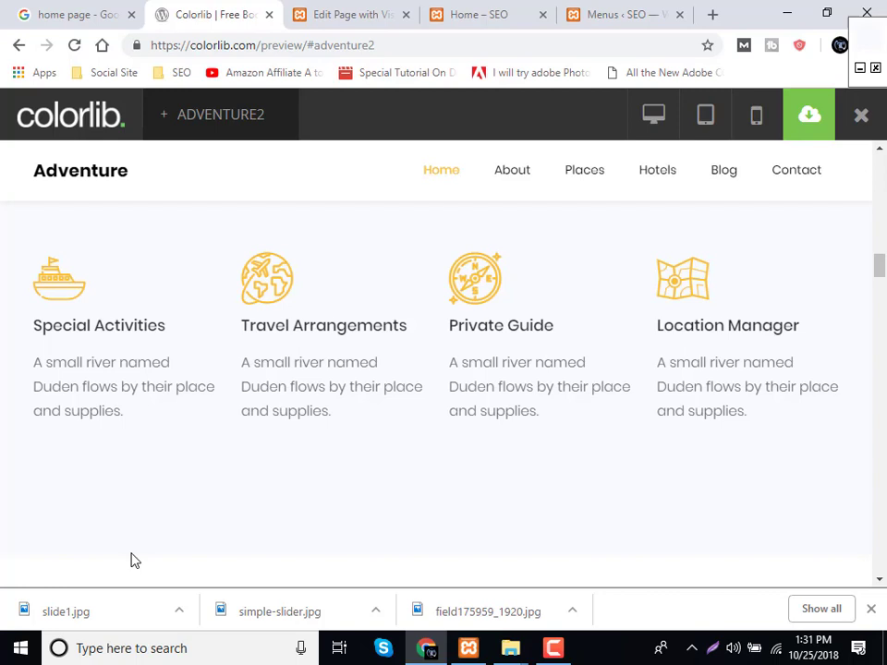
key("ctrl+shift+i")
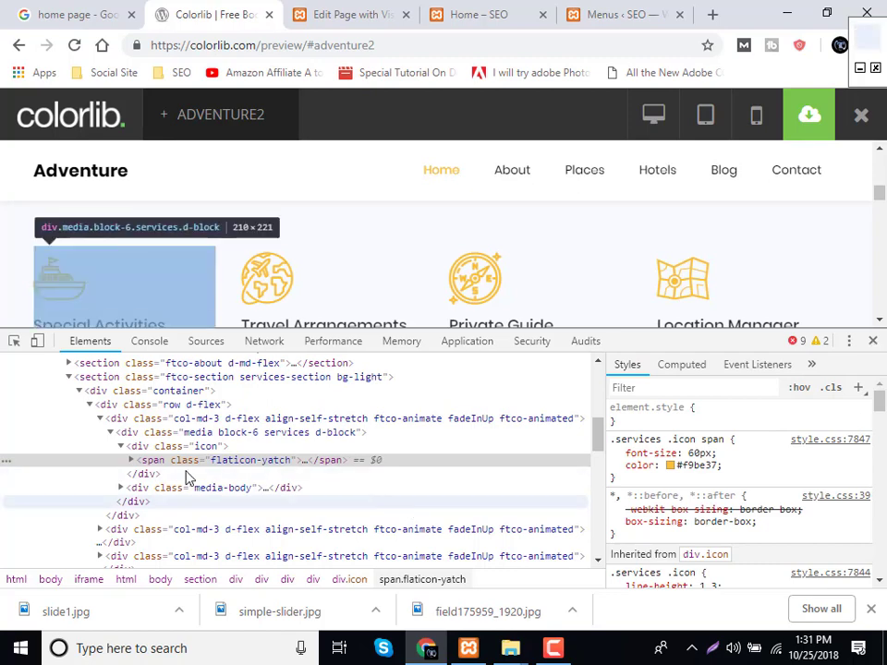
left_click(130, 463)
left_click(130, 463)
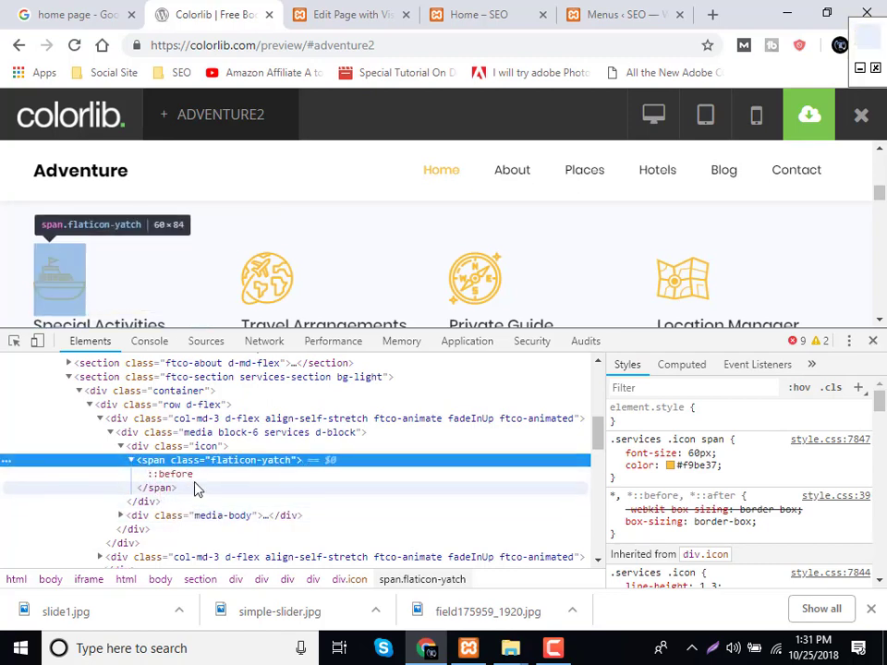
left_click(883, 348)
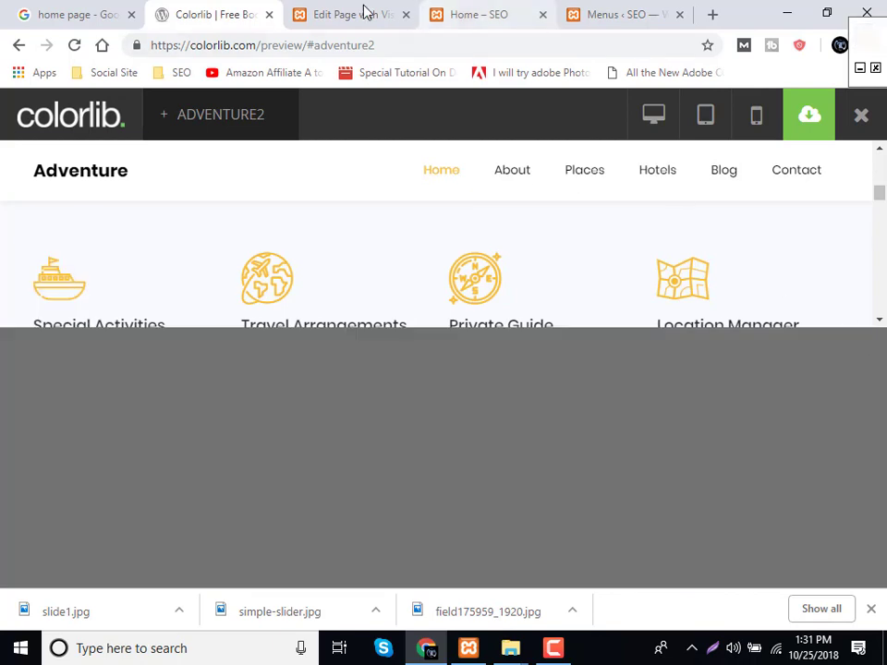
Back in the page editor, search the icon library for "ser" and choose the server icon.
left_click(344, 10)
left_click(399, 315)
type("s")
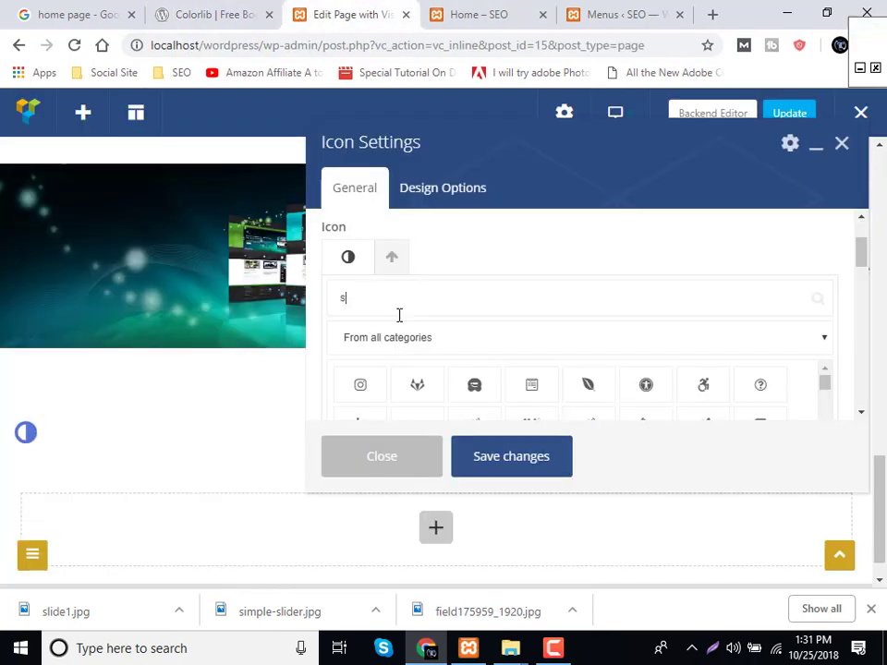
type("er")
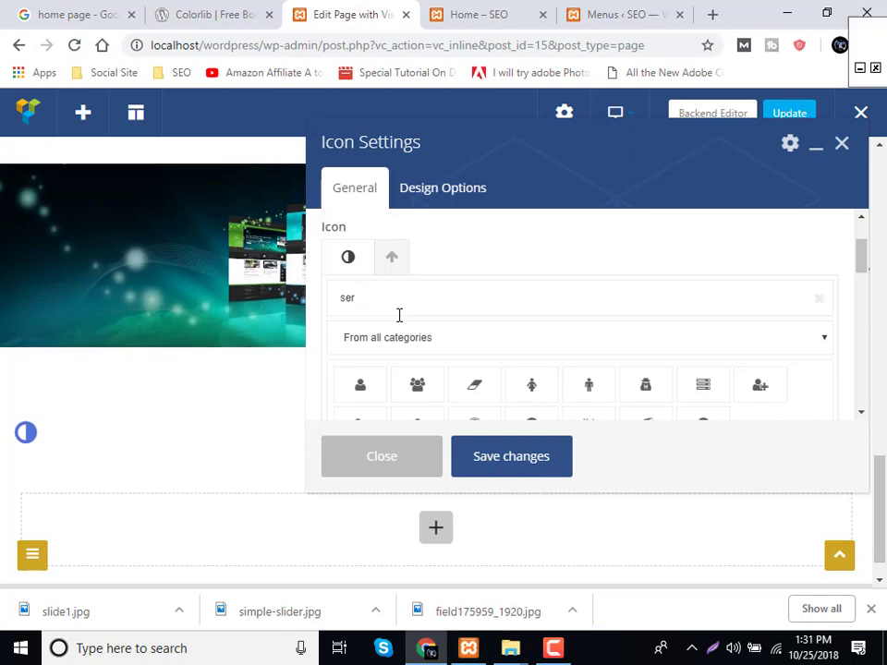
type("vic")
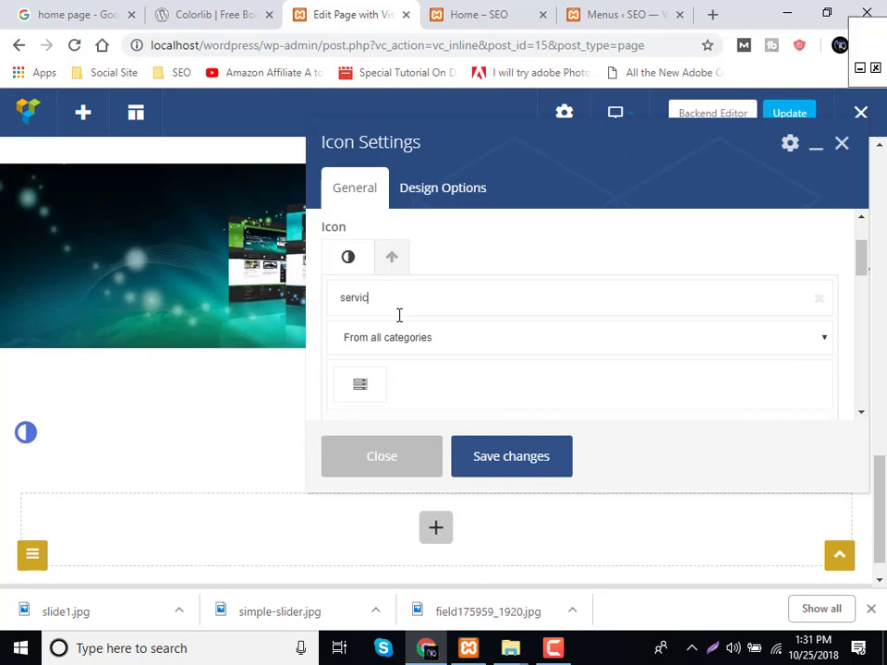
key("BackSpace")
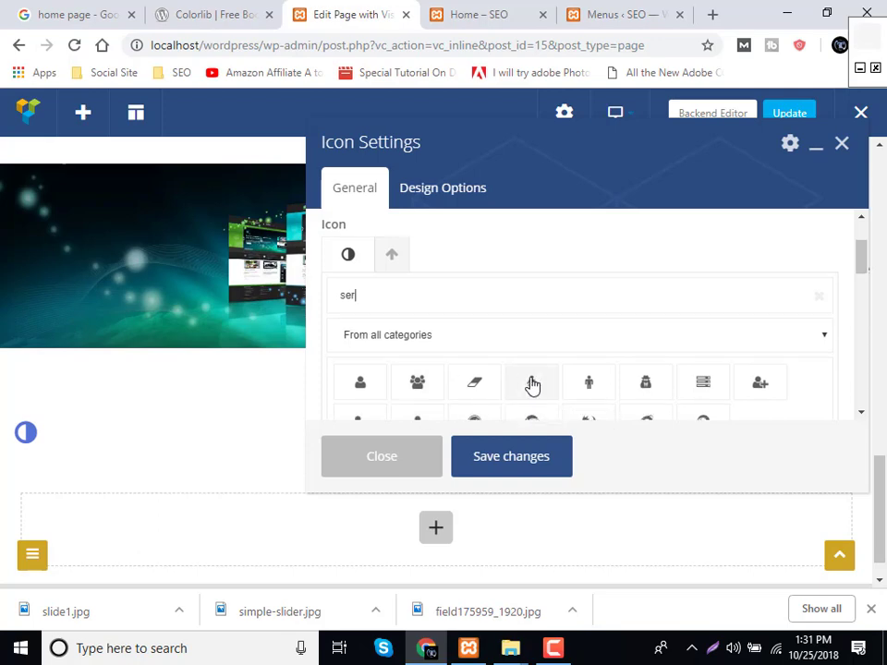
scroll(603, 374, "down", 2)
left_click(703, 297)
Set the icon color to a custom color, #f8c757, matching the yellow icons in the Colorlib preview.
scroll(705, 301, "down", 5)
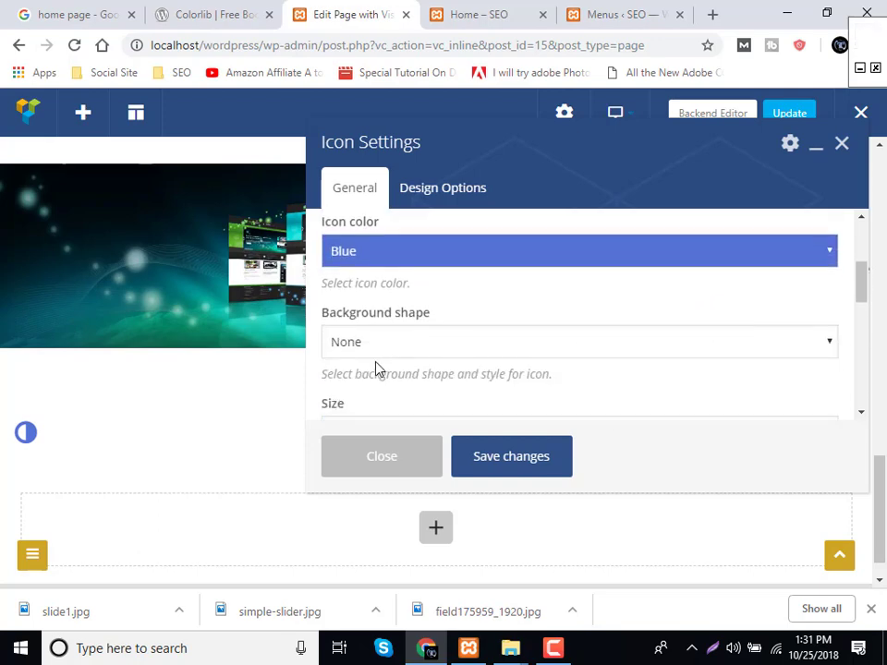
left_click(375, 260)
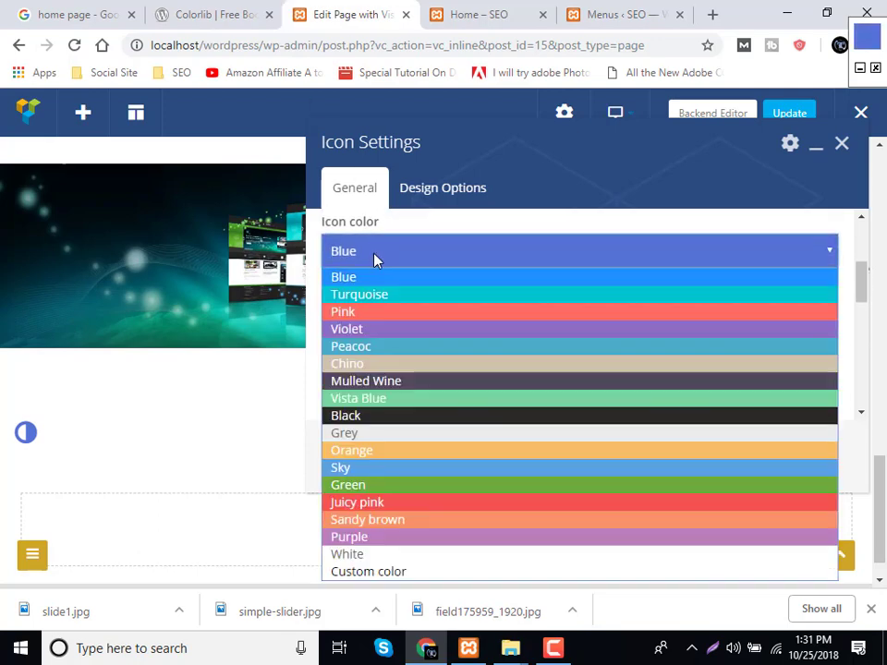
left_click(403, 573)
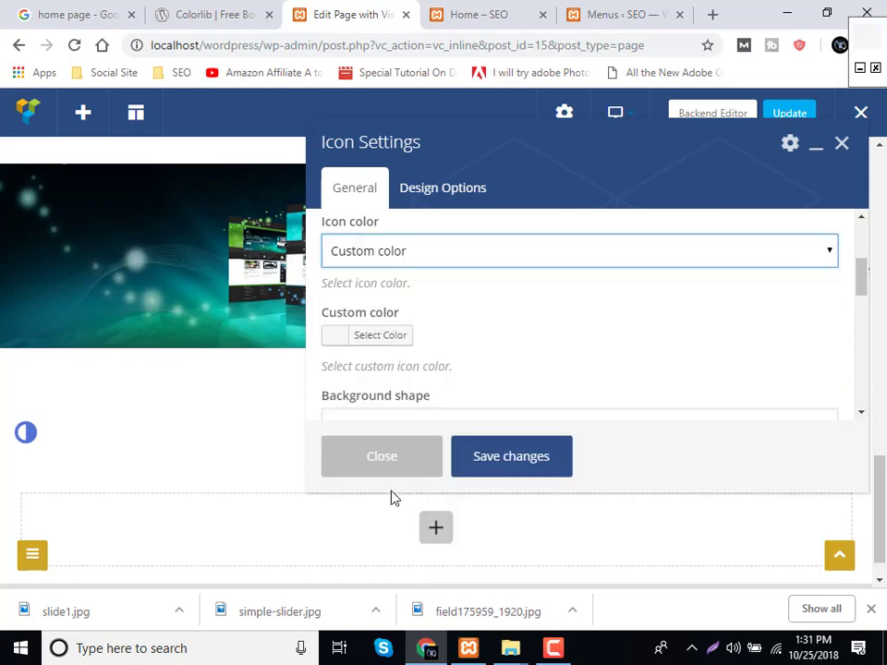
left_click(222, 14)
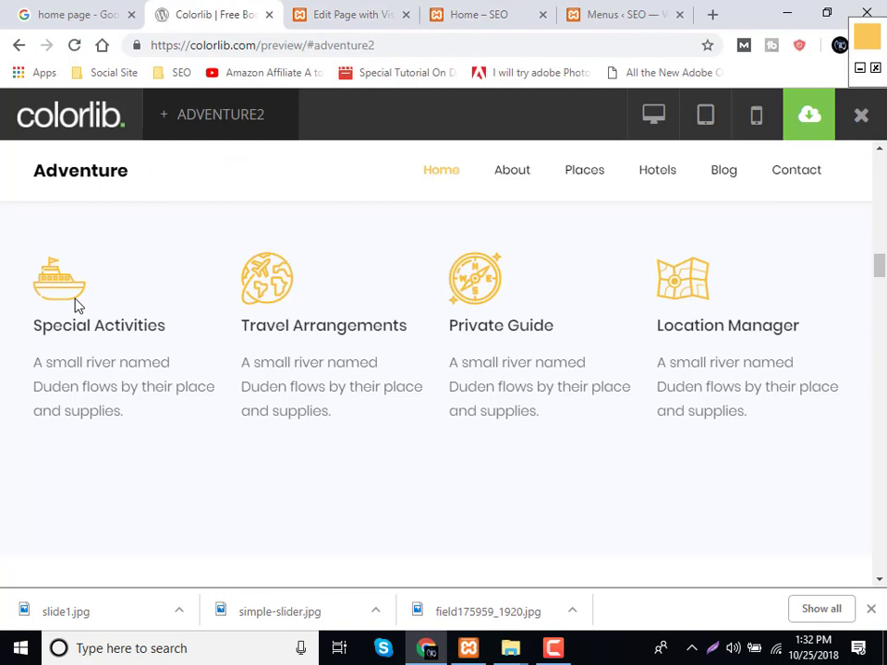
left_click(340, 14)
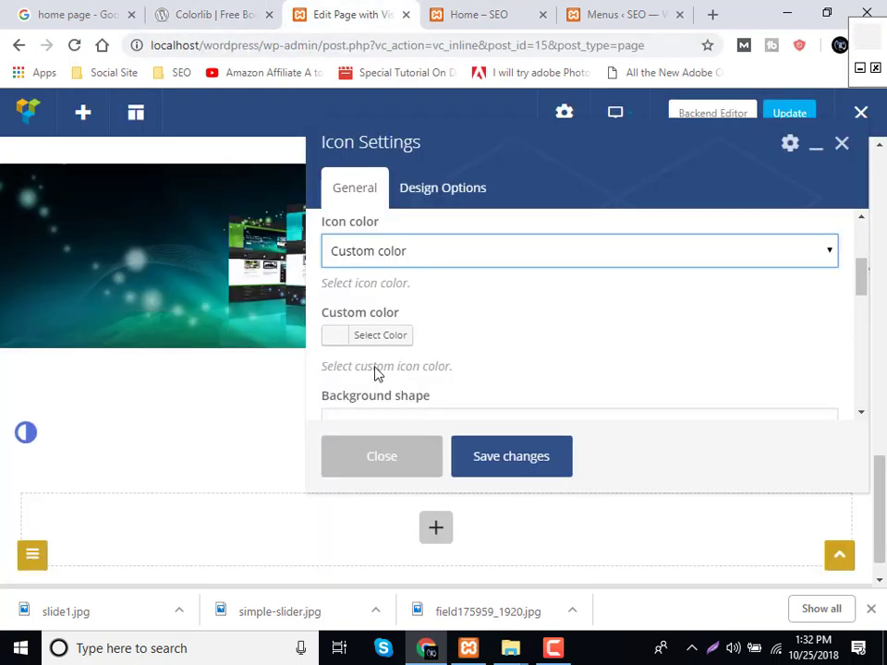
scroll(372, 328, "down", 1)
scroll(372, 328, "up", 1)
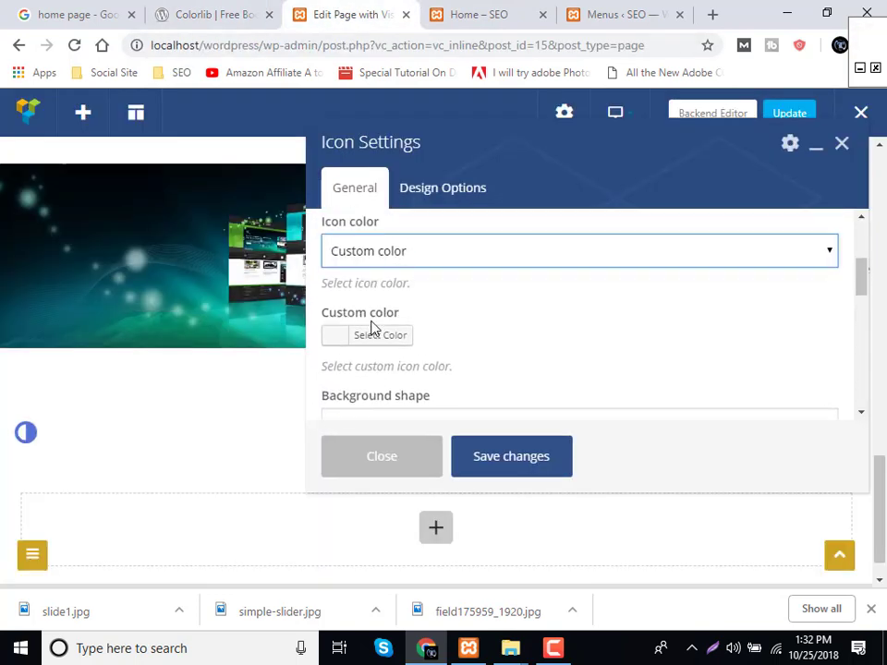
left_click(375, 337)
left_click(435, 336)
type("#ffc757")
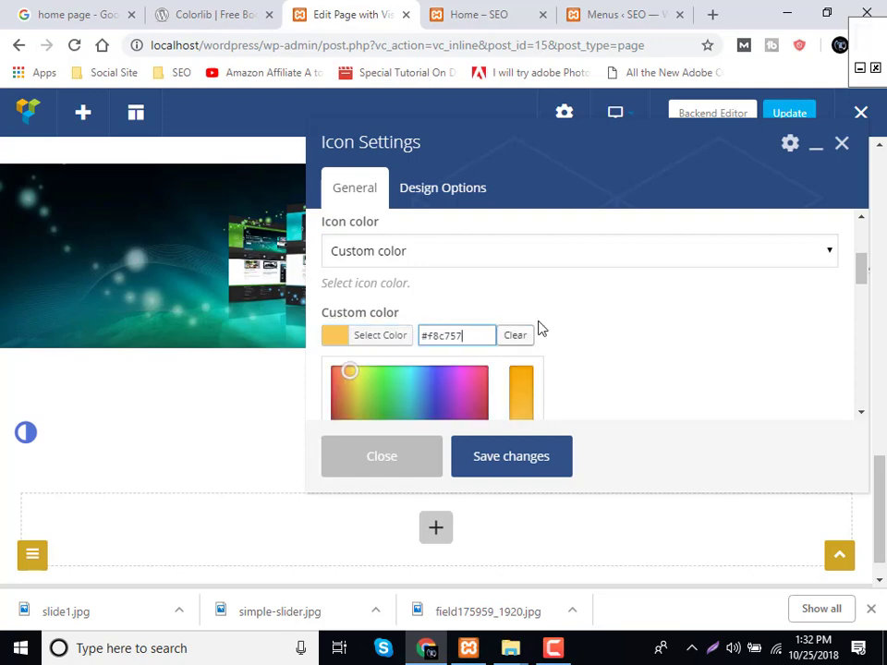
left_click(555, 327)
Try a Circle background shape on the server icon, saving it, and set the shape back to None with another save.
scroll(472, 321, "down", 1)
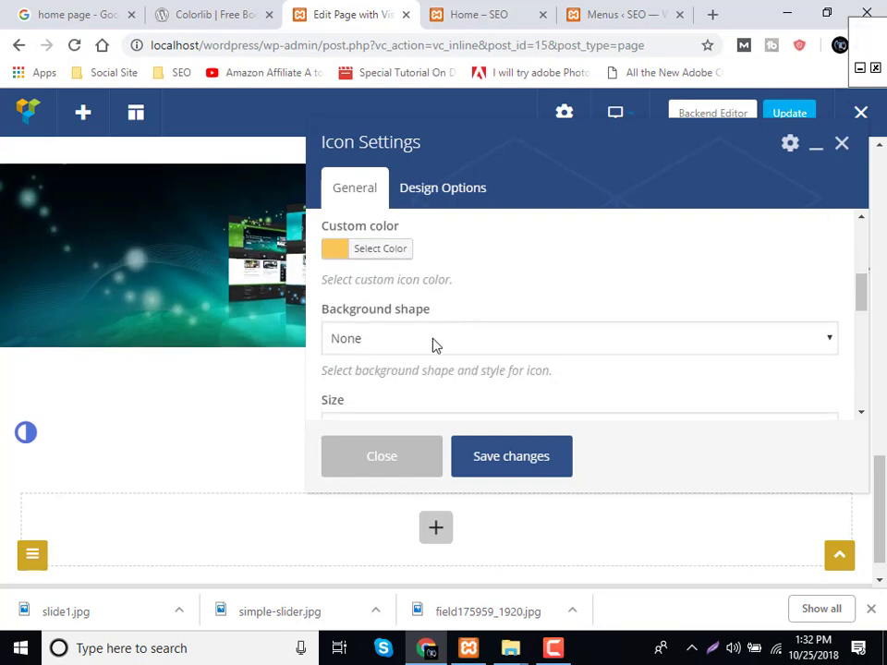
left_click(436, 344)
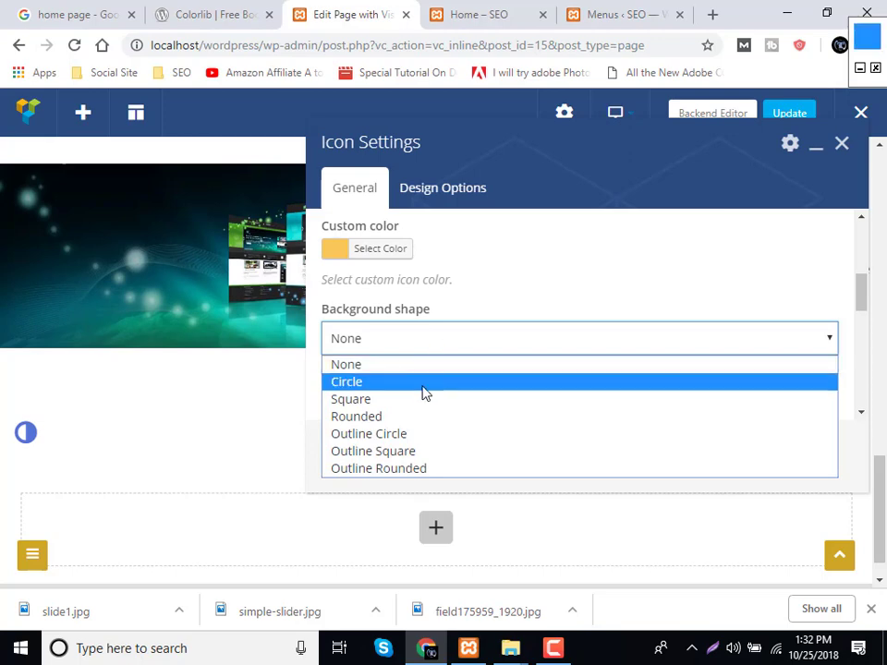
left_click(424, 382)
left_click(482, 467)
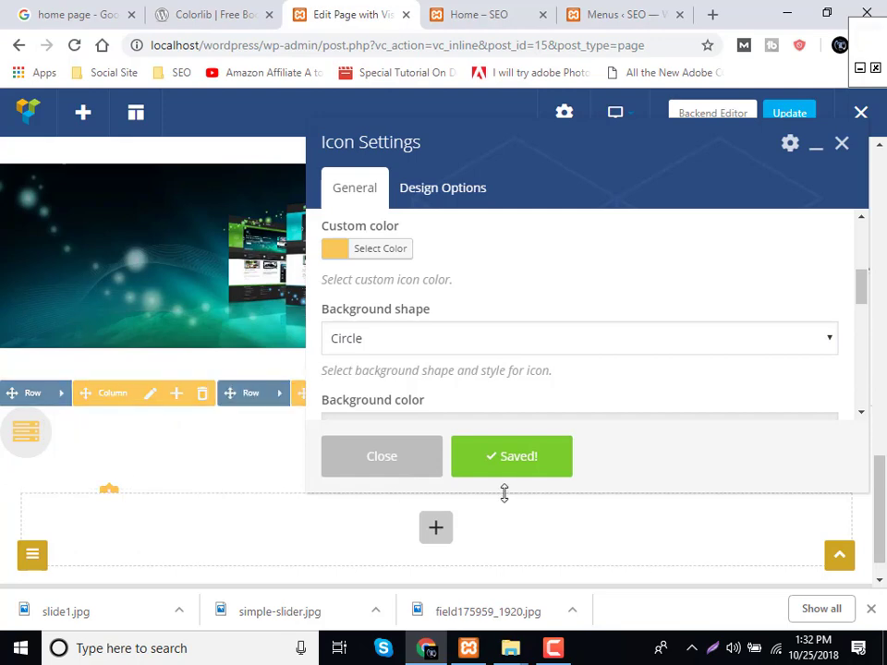
left_click(391, 339)
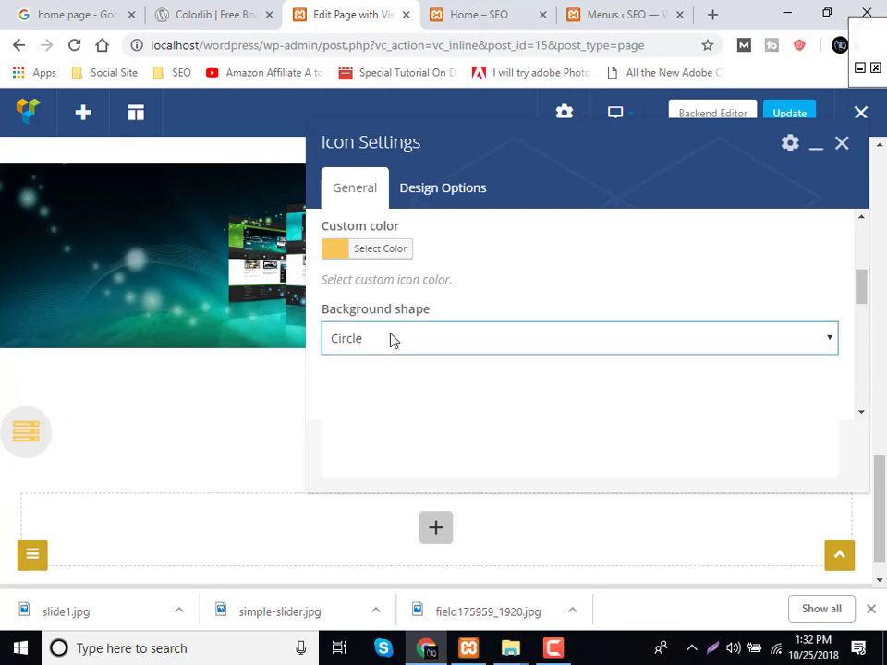
left_click(368, 365)
left_click(479, 462)
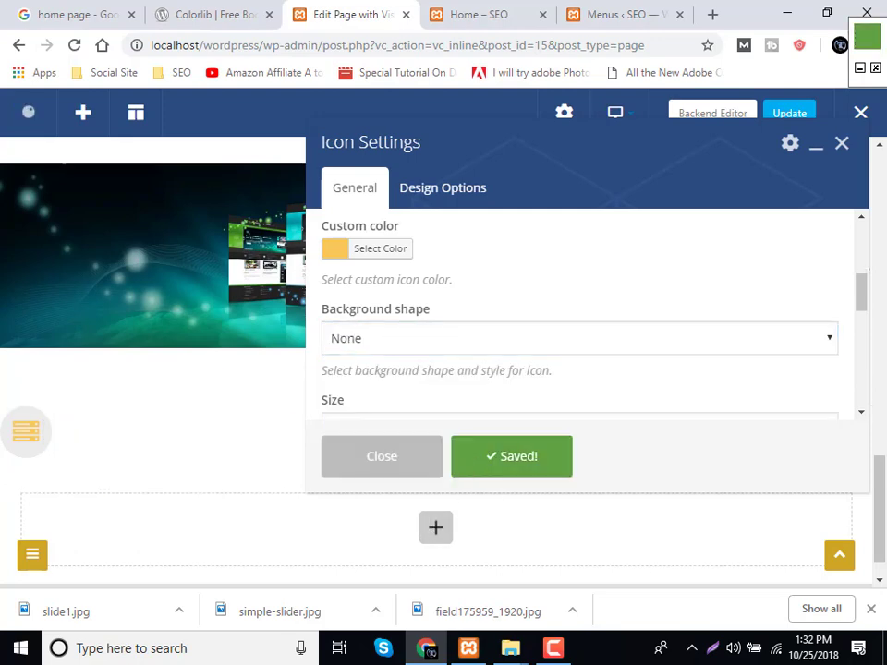
Set the icon size to Extra Large and save the icon settings.
scroll(458, 356, "down", 1)
left_click(441, 343)
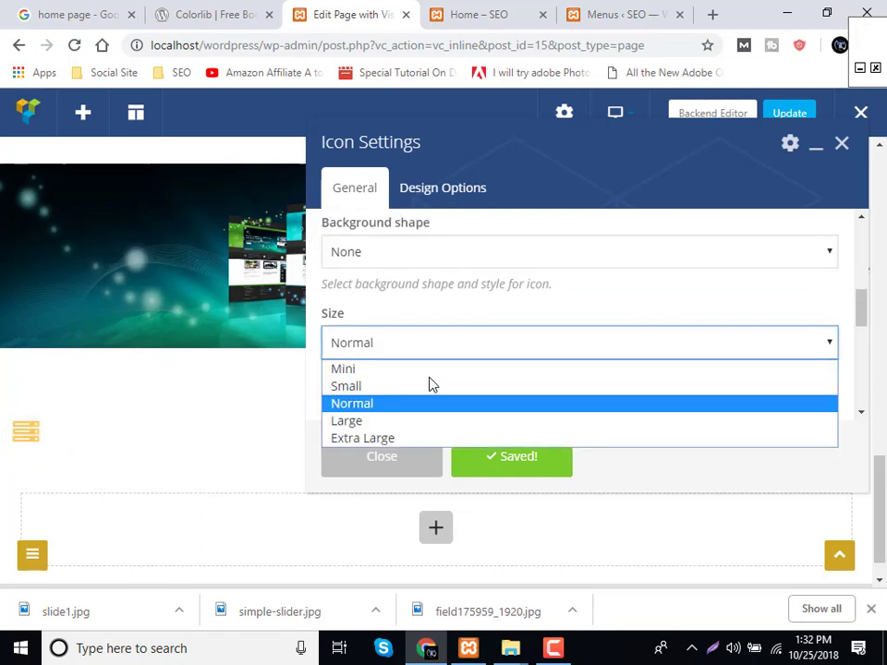
left_click(412, 439)
left_click(479, 476)
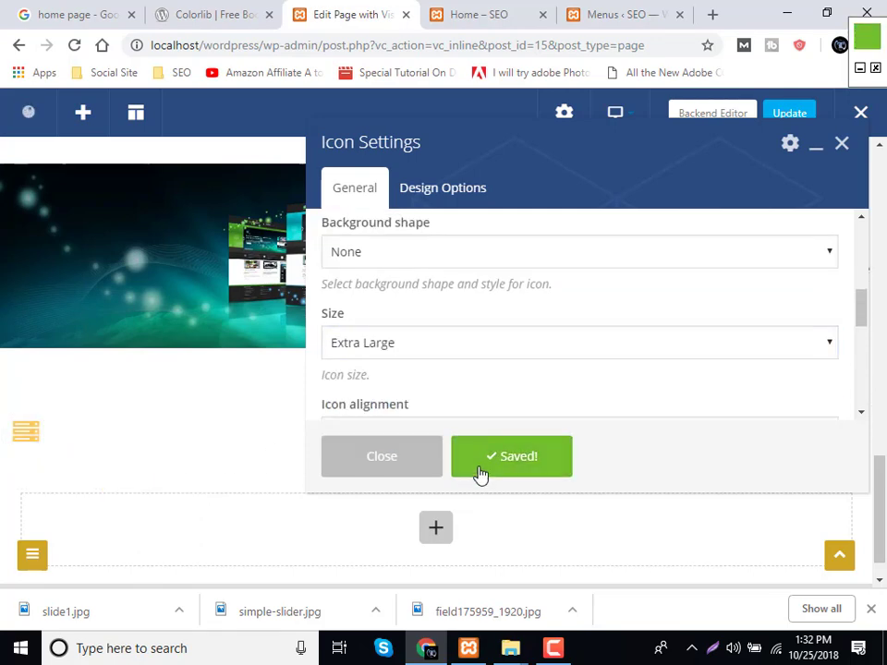
Compare the Left icon alignment with the Colorlib preview, keep it, and set the icon's CSS animation to fadeInLeft.
scroll(429, 397, "down", 1)
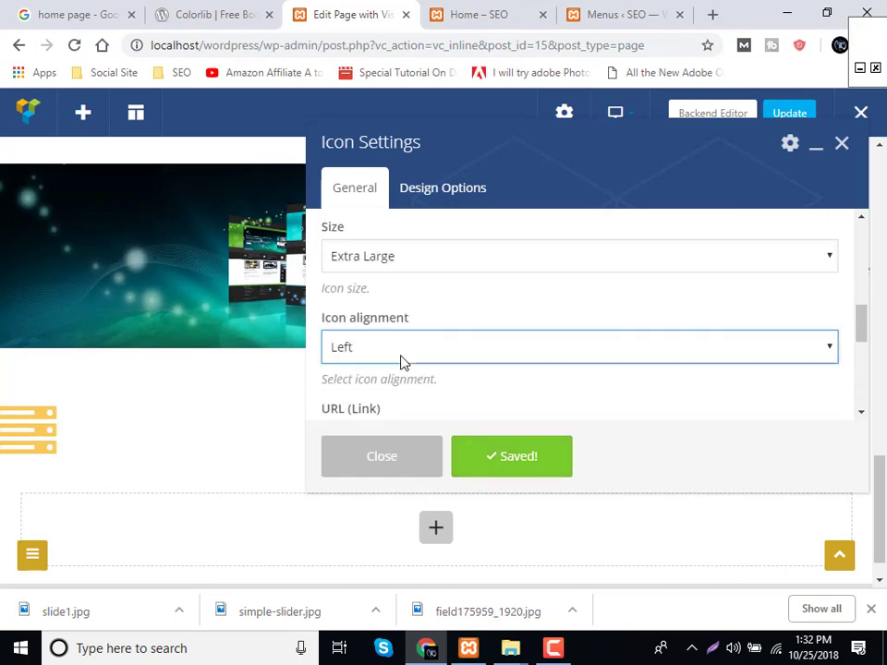
left_click(402, 356)
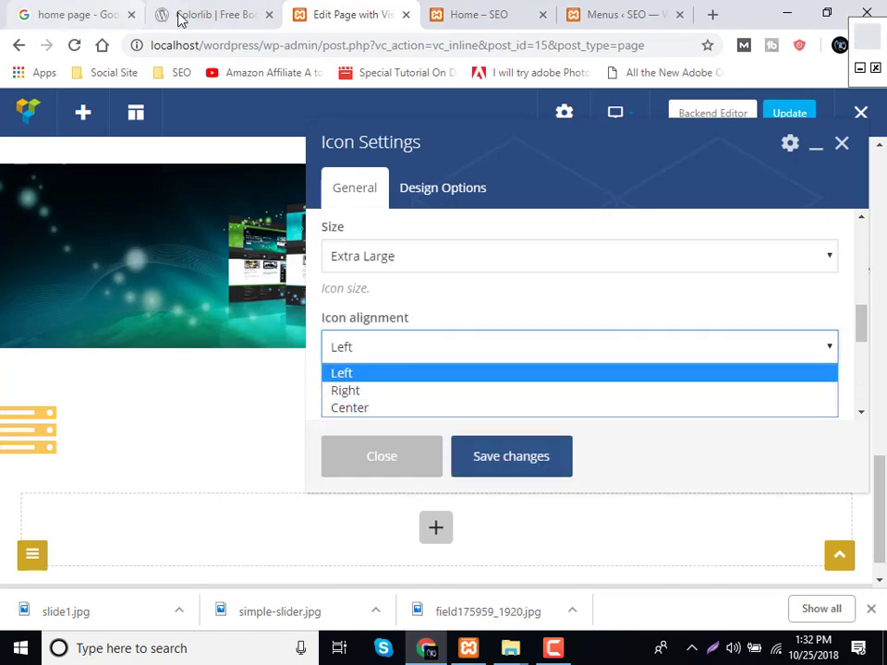
left_click(178, 17)
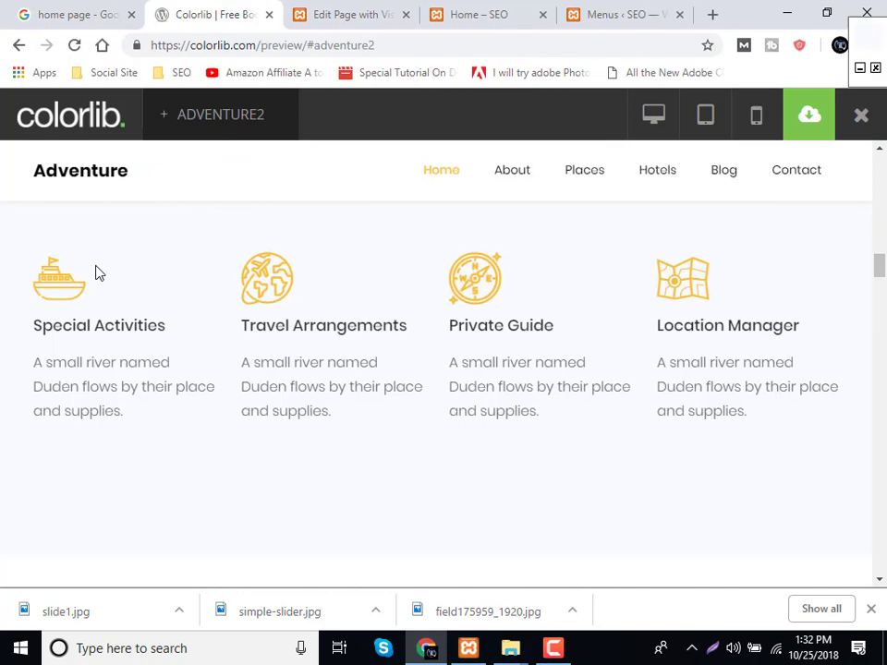
left_click(318, 8)
scroll(416, 379, "down", 2)
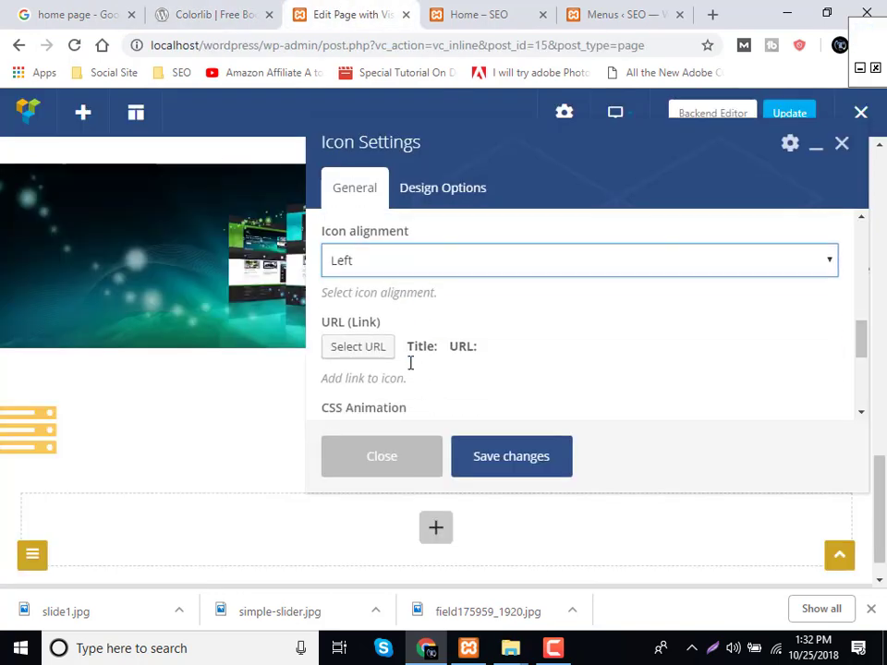
scroll(412, 369, "down", 1)
left_click(409, 350)
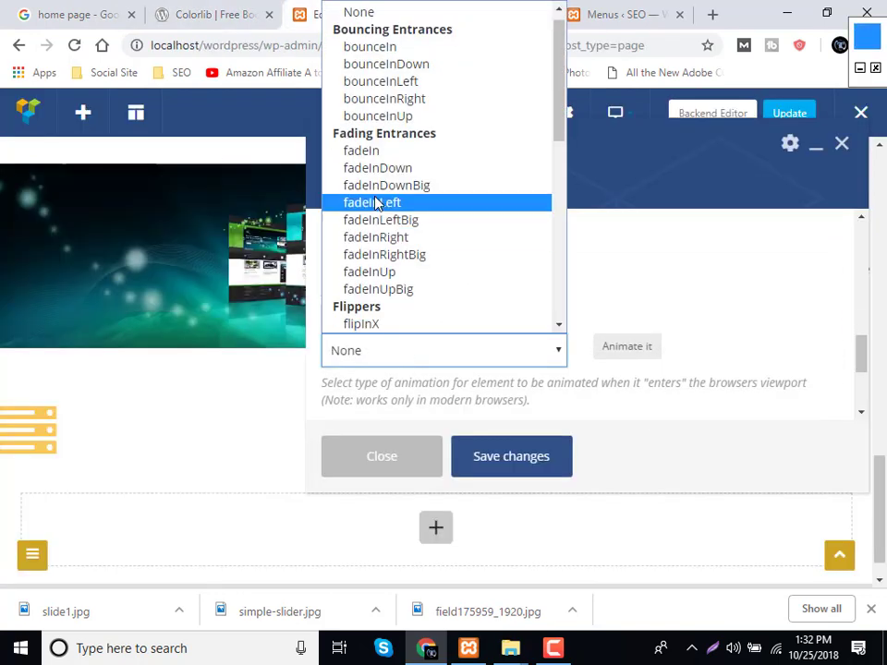
left_click(366, 203)
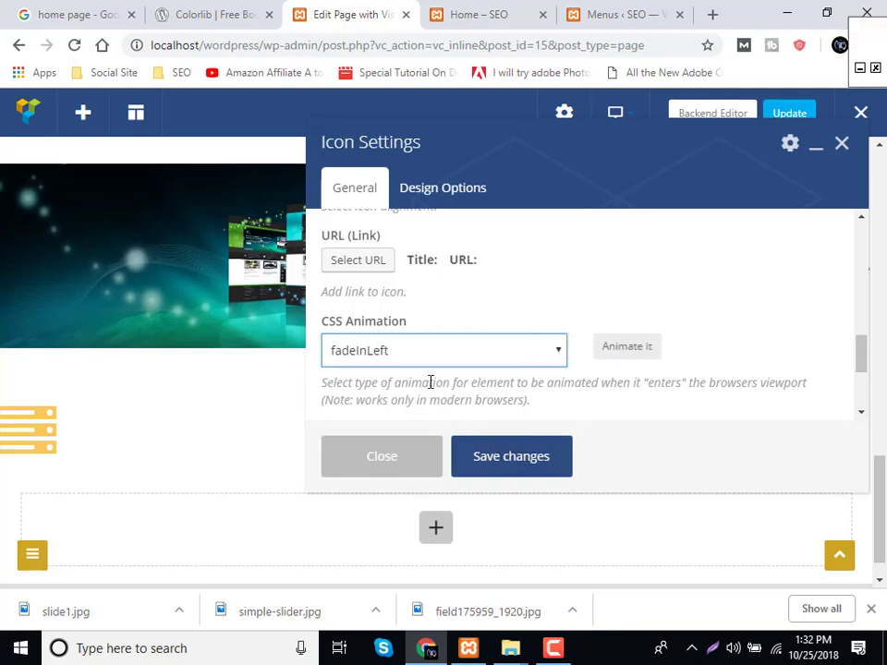
Save the server icon's settings and close the icon settings dialog.
scroll(430, 382, "down", 1)
scroll(430, 381, "down", 1)
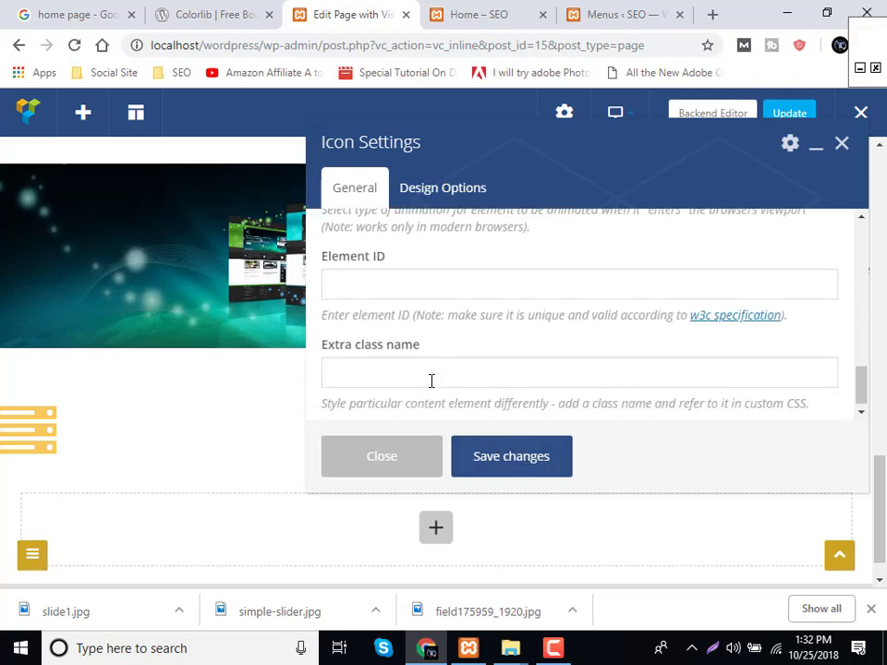
left_click(490, 469)
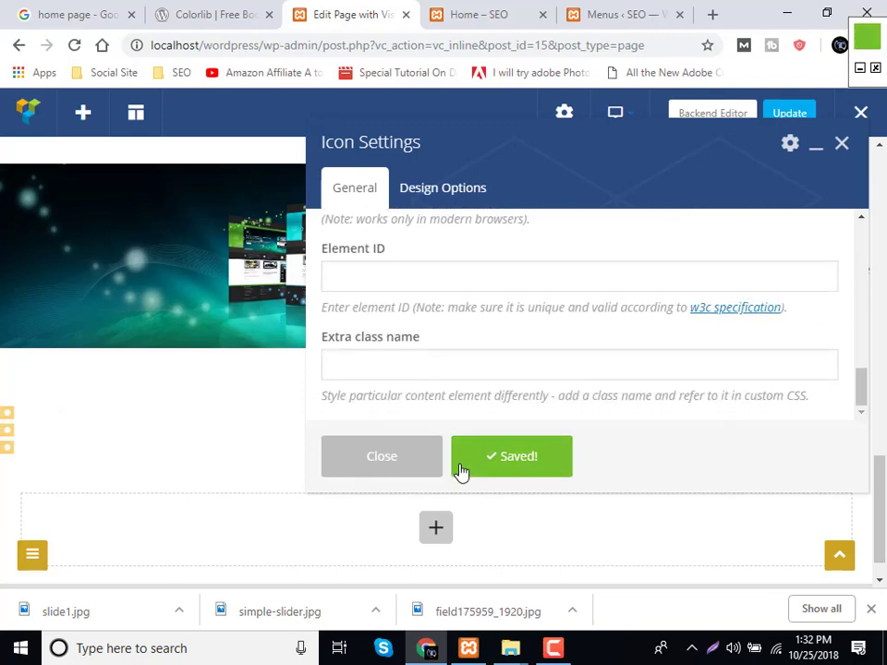
left_click(373, 454)
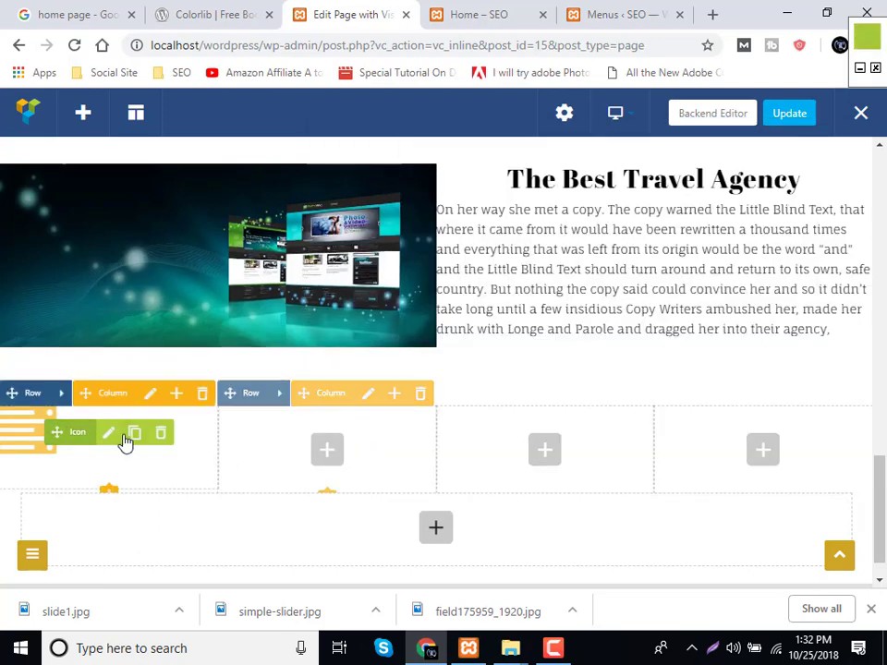
Clone the server icon and move the copies so each of the row's four columns holds one icon.
left_click(128, 440)
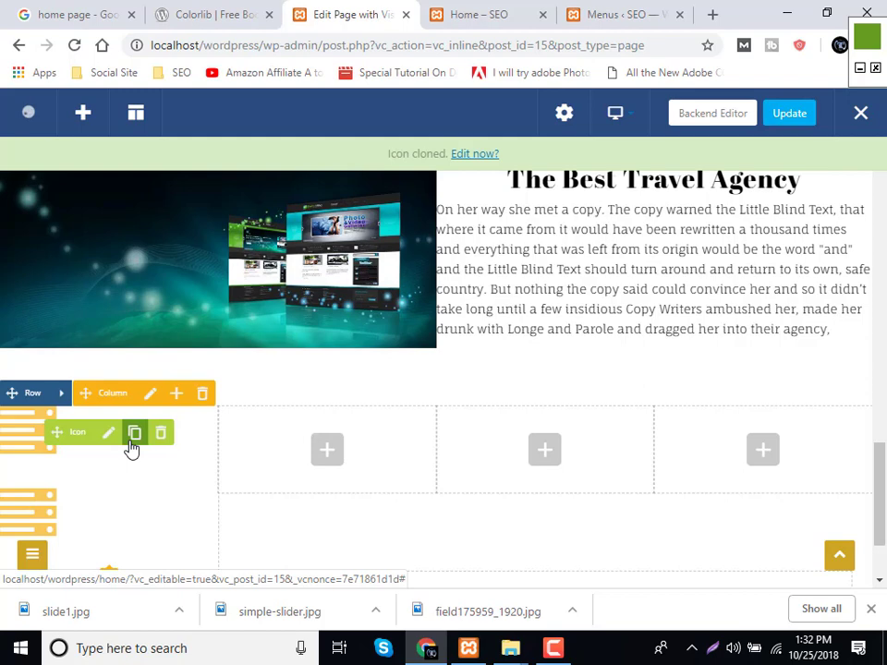
scroll(120, 448, "down", 1)
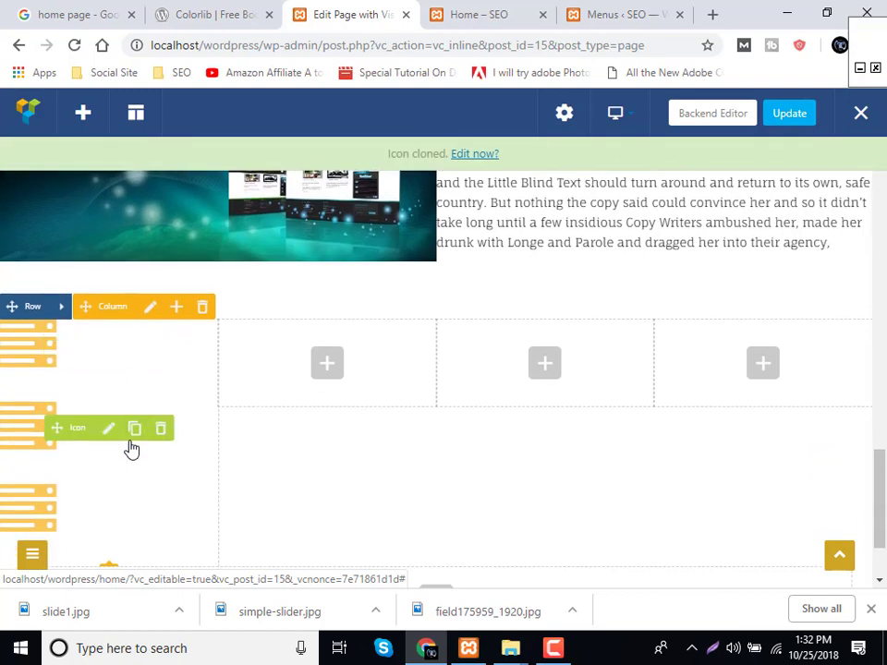
mouse_move(56, 428)
left_mouse_down()
mouse_move(290, 371)
mouse_move(303, 362)
mouse_move(307, 346)
mouse_move(300, 349)
left_mouse_up()
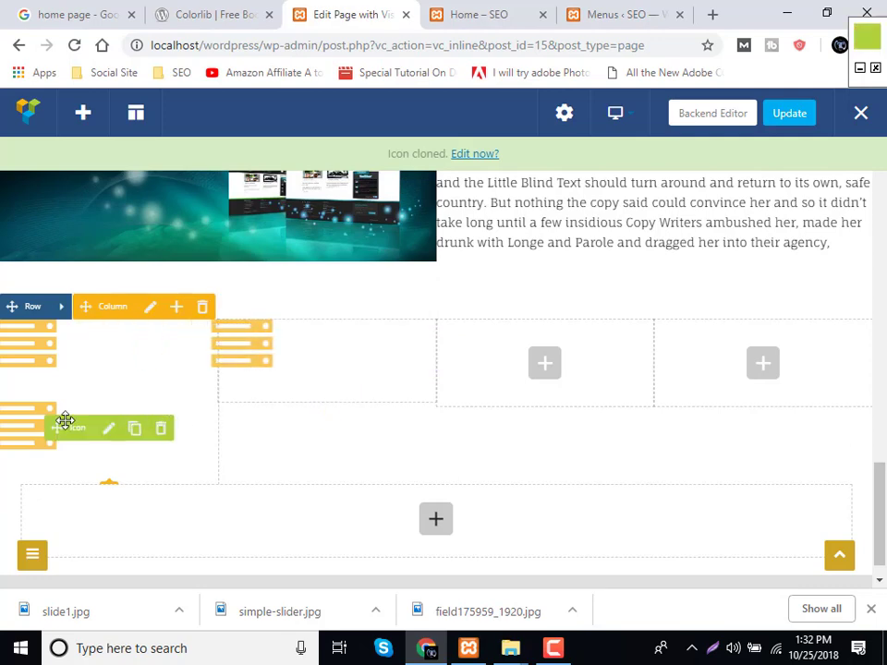
left_click_drag(387, 350, 471, 397)
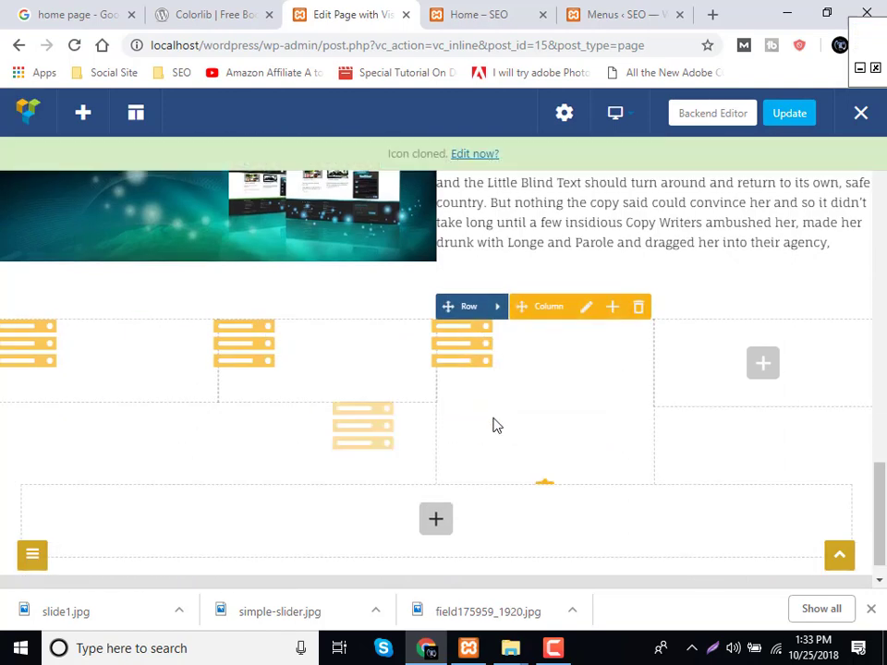
mouse_move(497, 424)
left_mouse_down()
mouse_move(639, 363)
mouse_move(719, 364)
left_mouse_up()
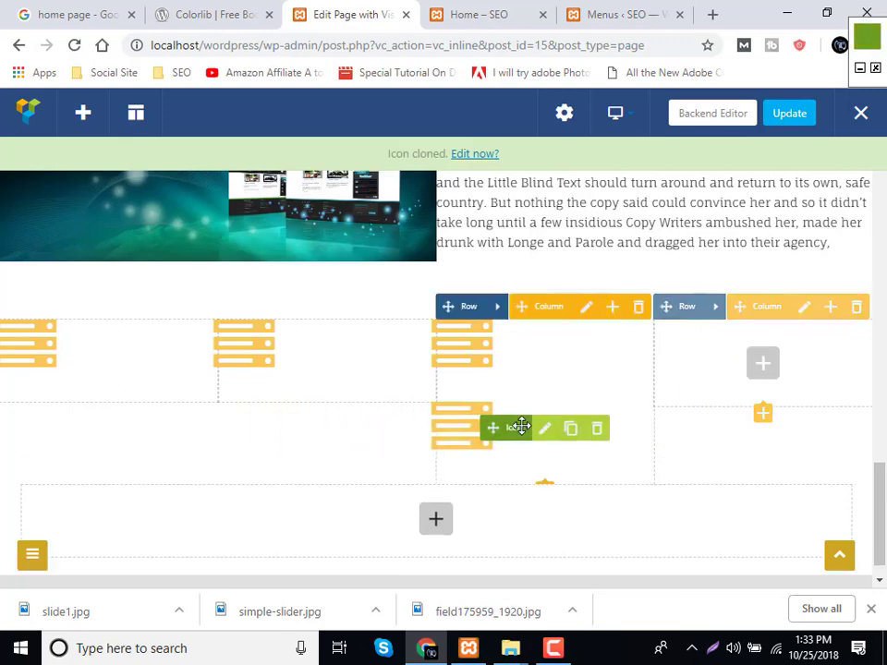
left_click_drag(522, 426, 718, 389)
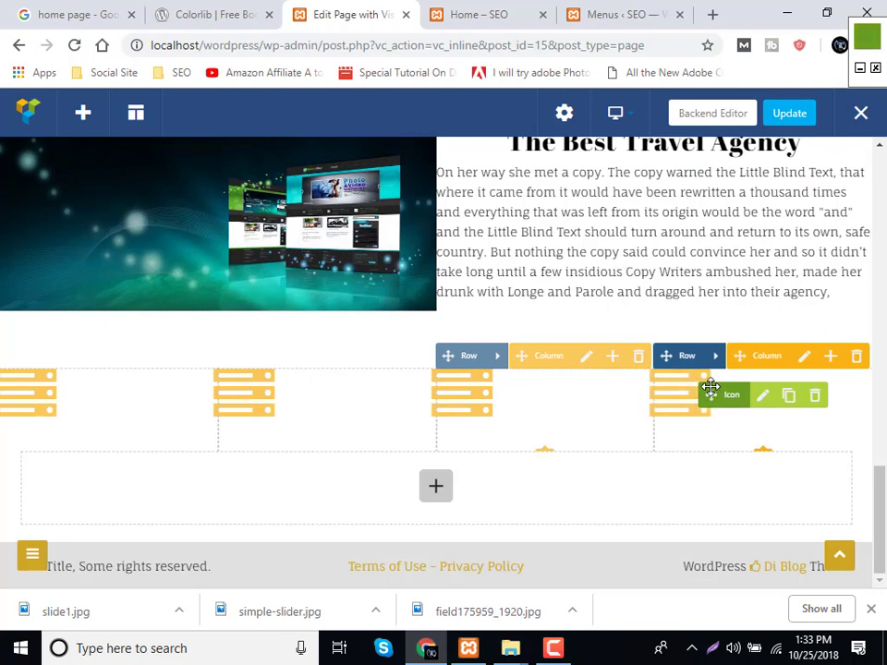
Replace the fourth column's icon with the map marker, searching "loc" after checking the matching item in the Colorlib preview.
left_click(764, 395)
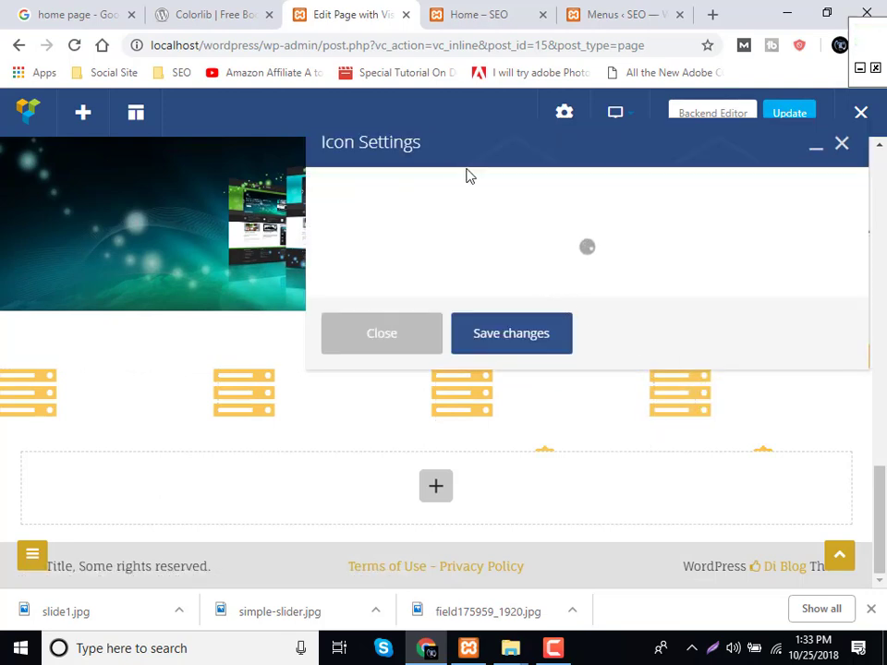
left_click(275, 8)
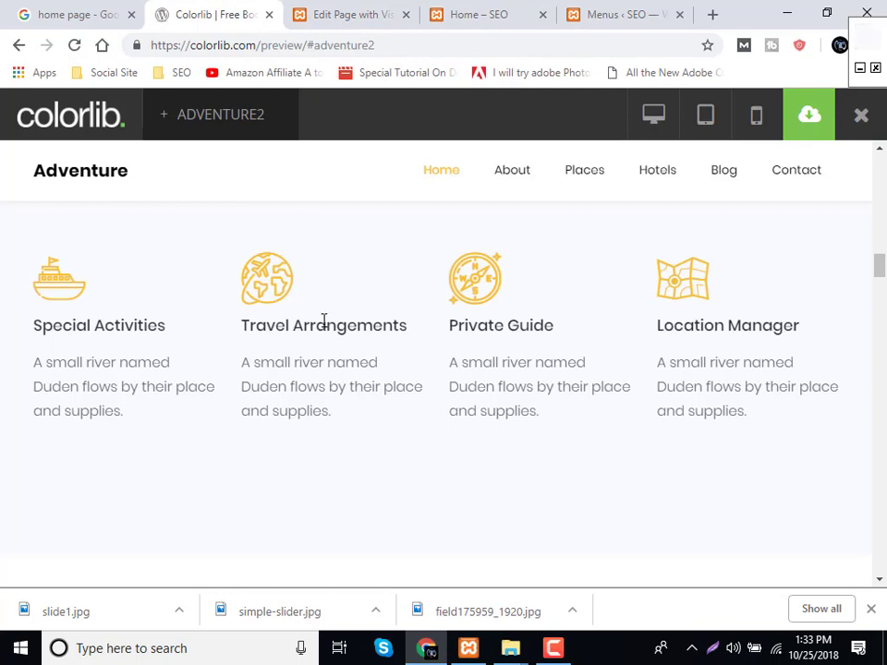
left_click(356, 14)
scroll(394, 343, "down", 1)
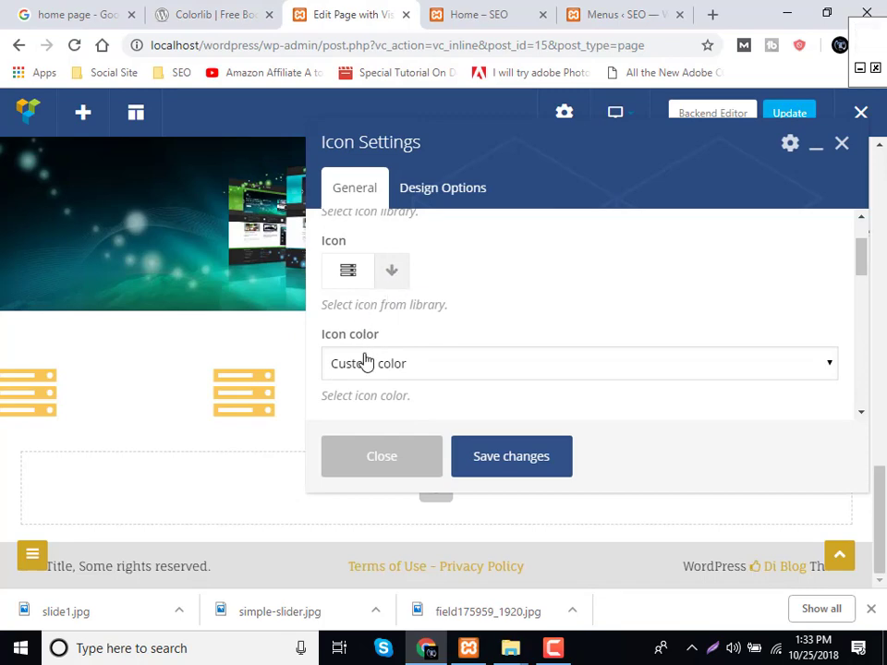
left_click(392, 272)
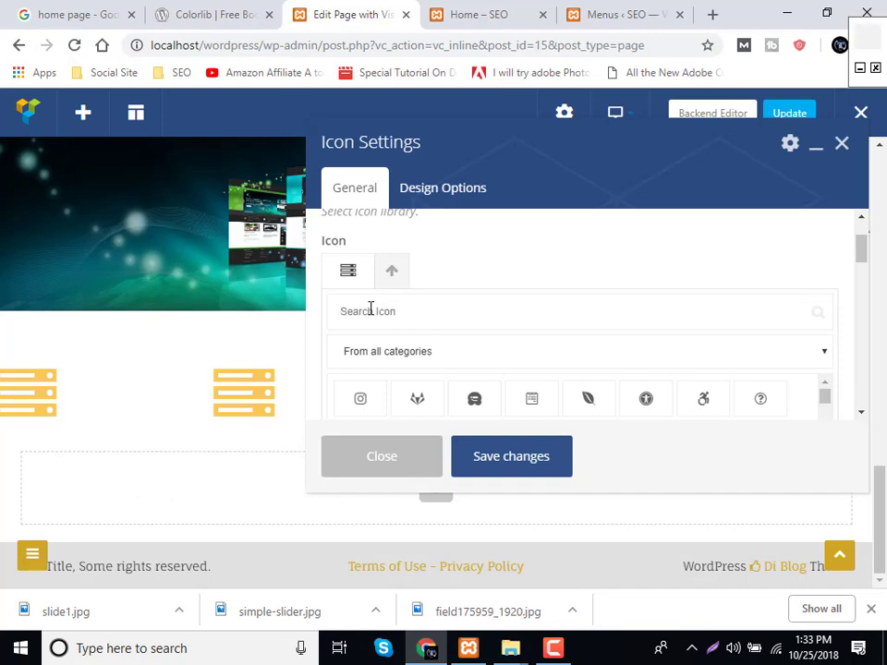
type("loc")
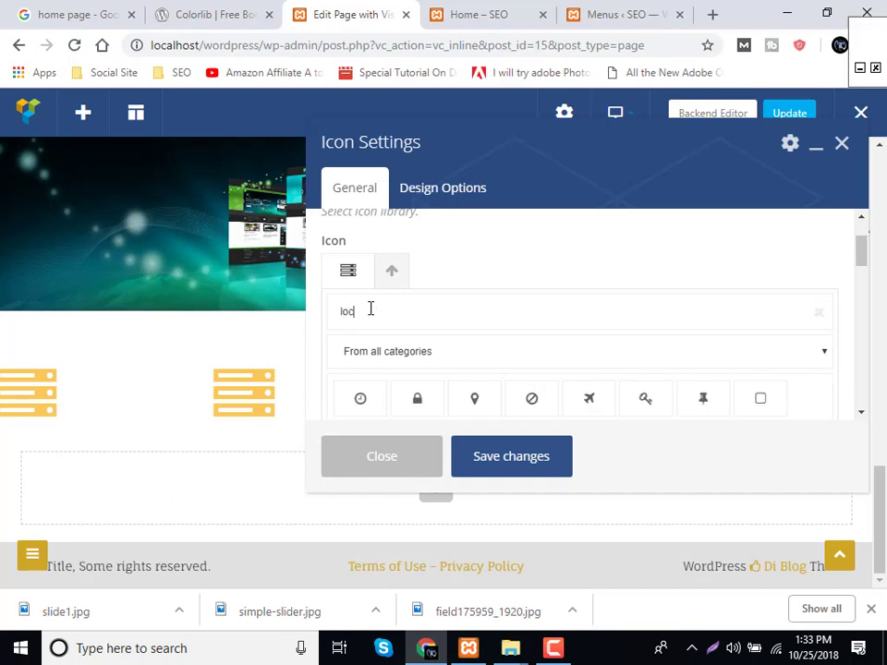
left_click(491, 400)
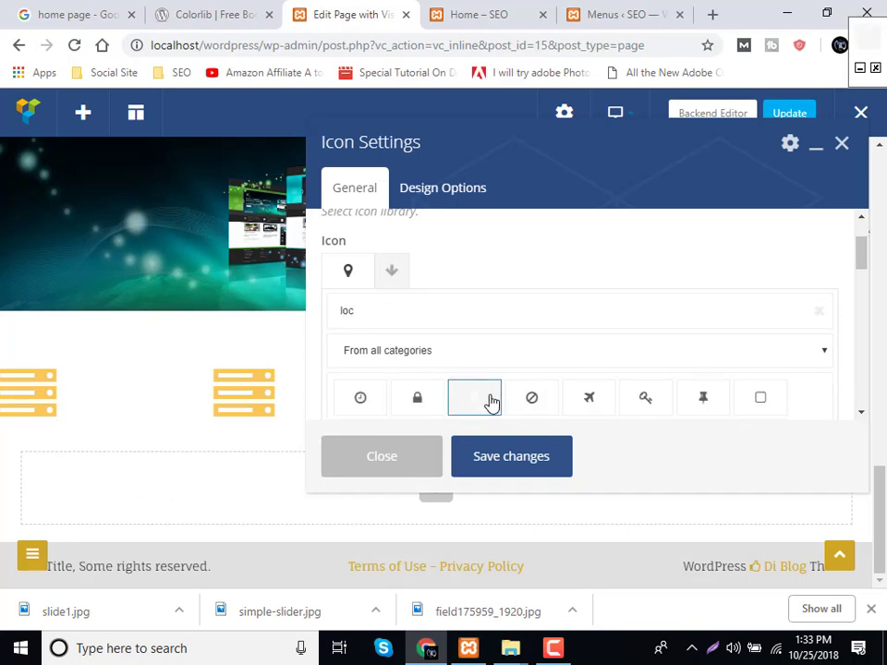
Set the fourth column's icon alignment to Center, save the settings and close them.
scroll(481, 376, "down", 4)
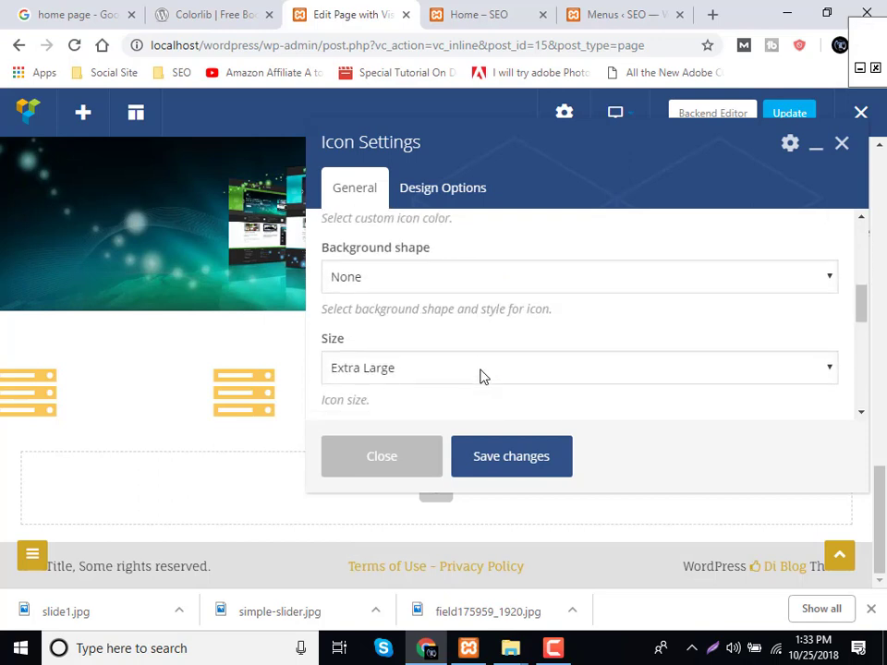
left_click(401, 294)
left_click(406, 348)
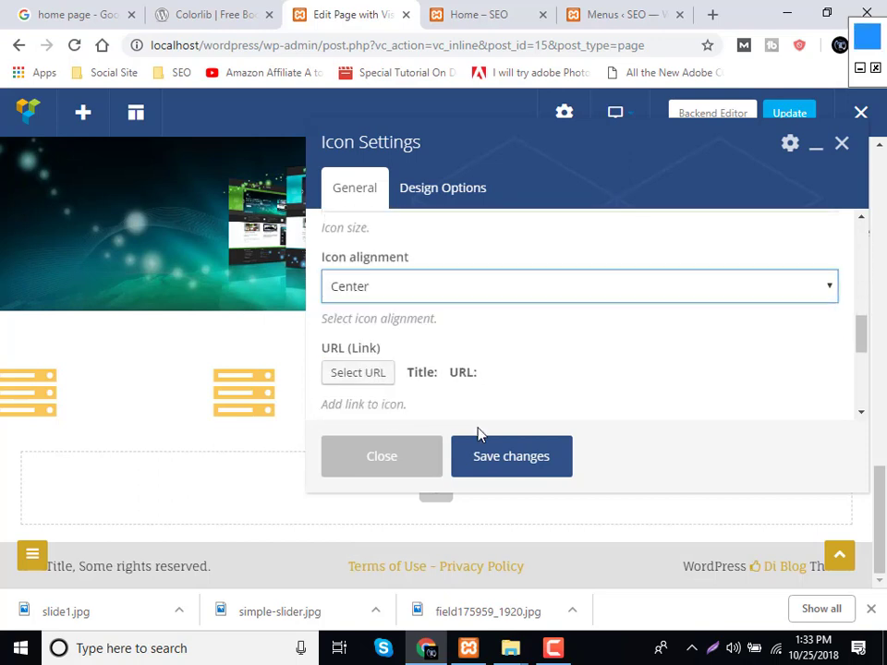
left_click(496, 457)
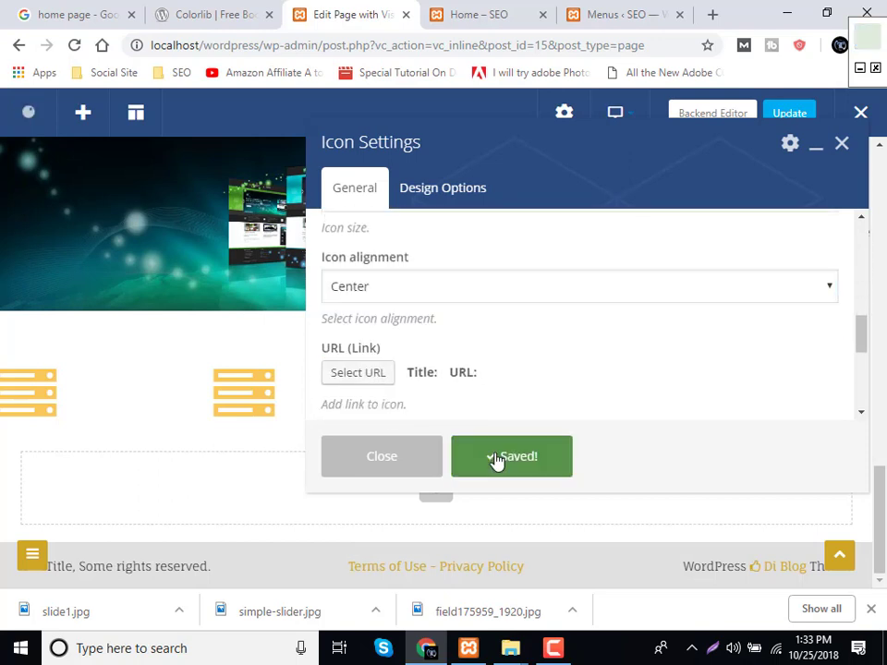
left_click(382, 457)
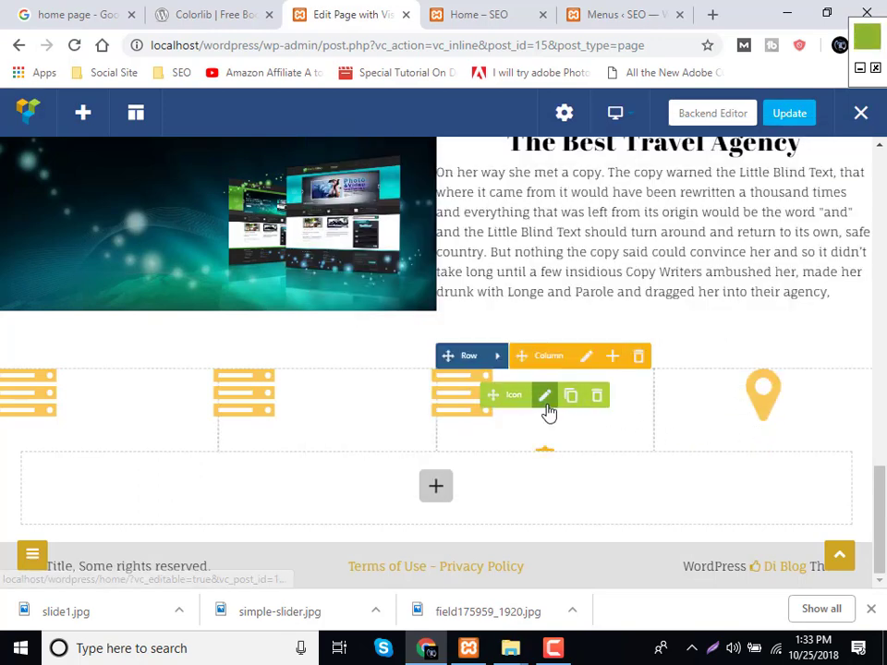
Check the Private Guide icon in the Colorlib preview and change the third column's icon to the rounded smiling-face logo.
left_click(547, 407)
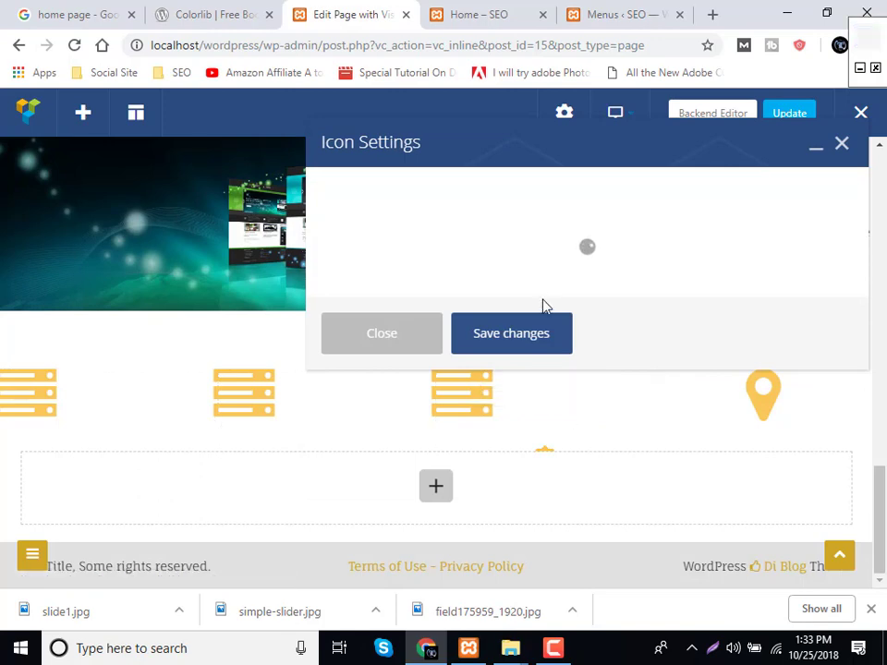
scroll(433, 300, "down", 1)
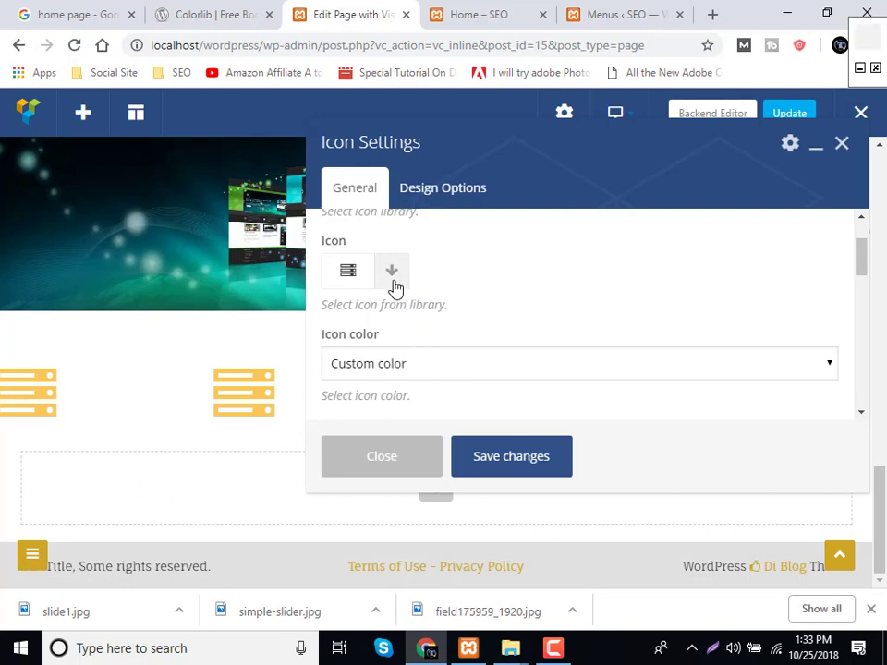
left_click(391, 305)
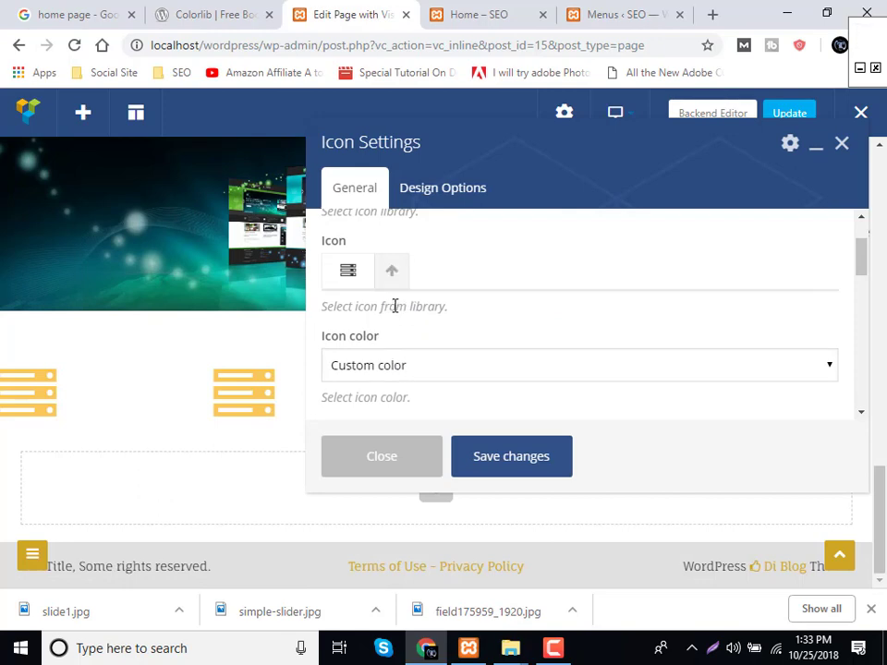
left_click(205, 11)
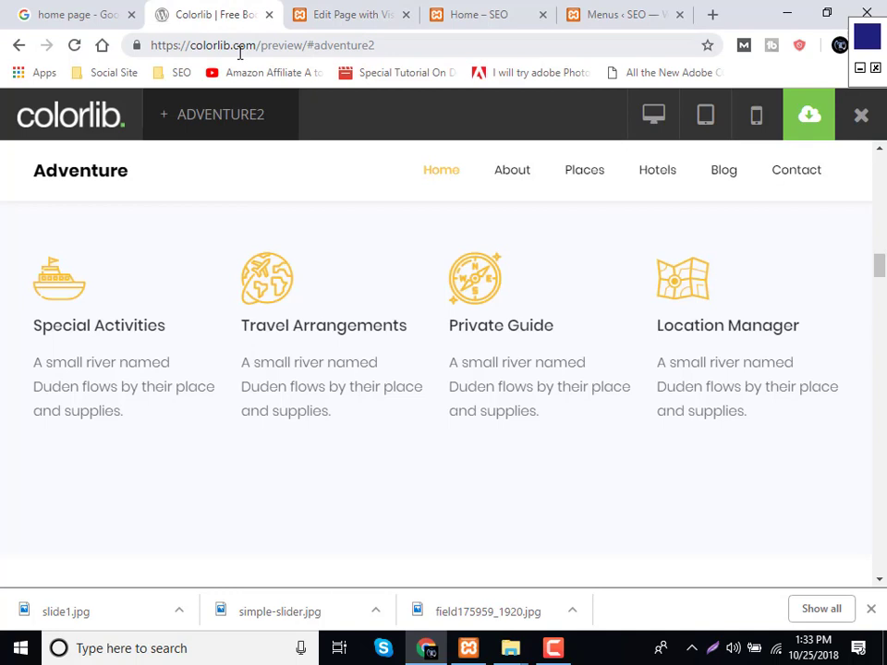
left_click(323, 15)
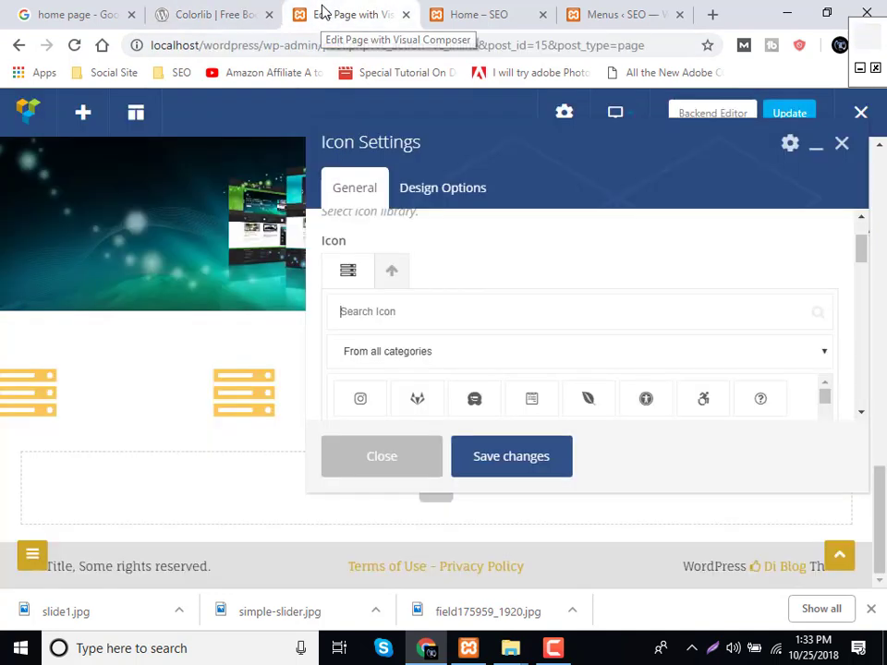
left_click(486, 404)
Set the third column's icon alignment to Center, save the settings and close them.
scroll(475, 379, "down", 2)
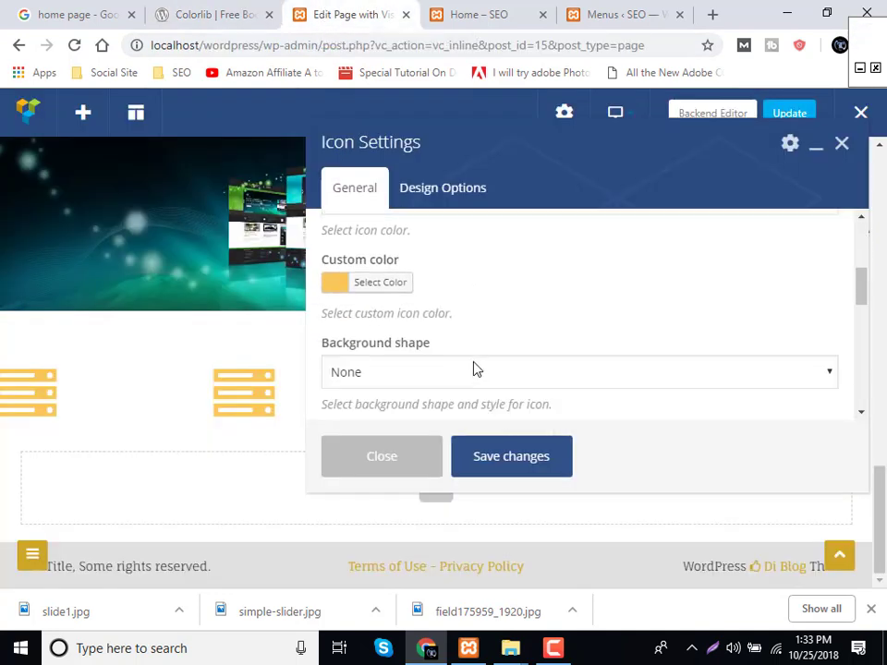
scroll(417, 333, "down", 5)
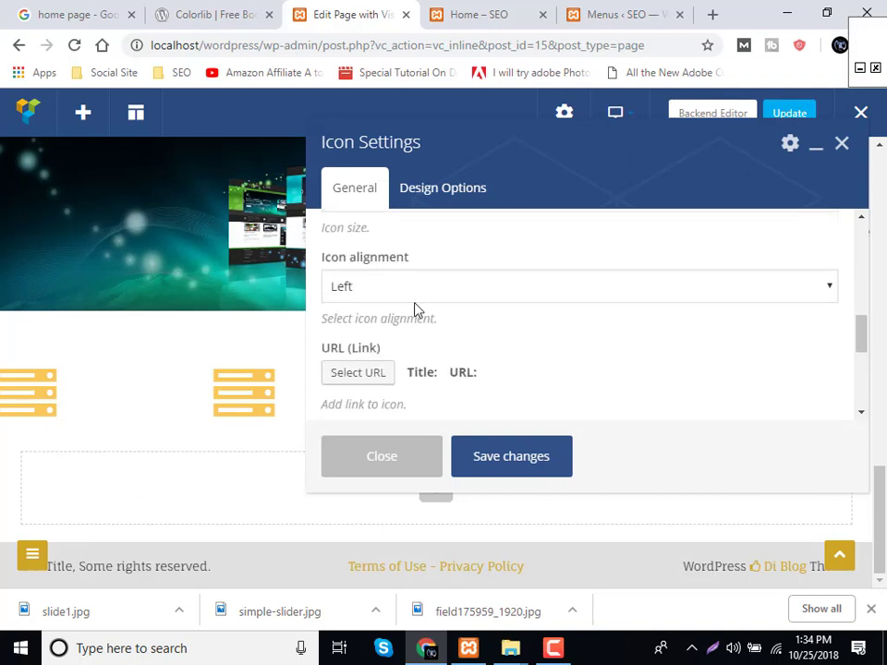
left_click(416, 288)
left_click(398, 347)
left_click(526, 467)
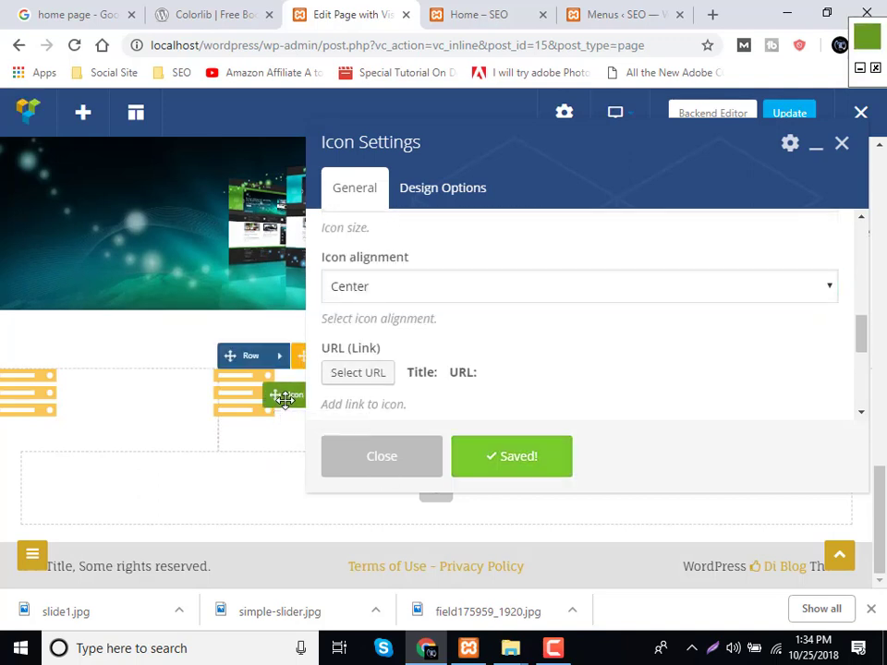
left_click(408, 456)
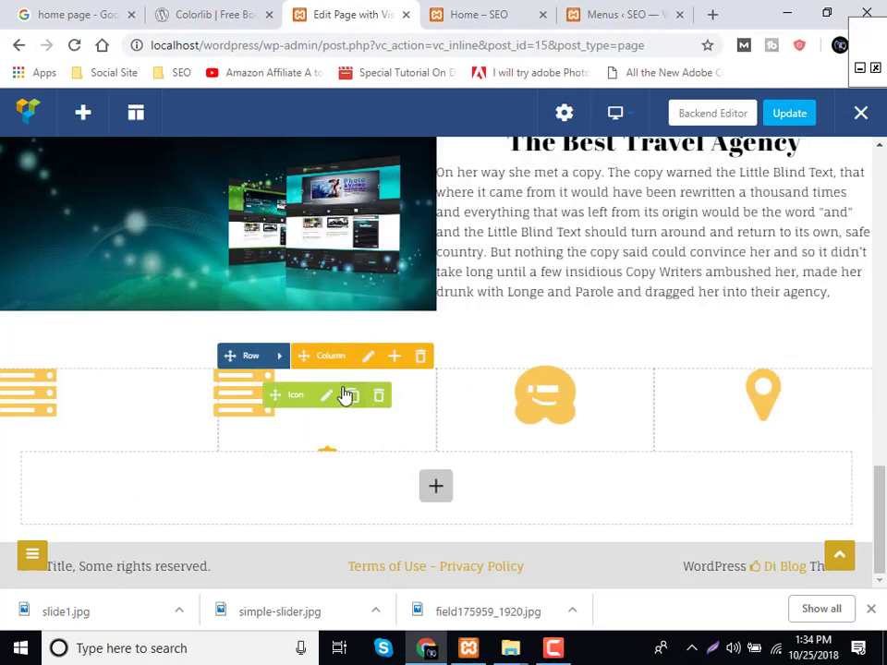
Replace the second column's icon with the plane, searching "trav" after checking Travel Arrangements in the Colorlib preview.
left_click(329, 396)
left_click(237, 18)
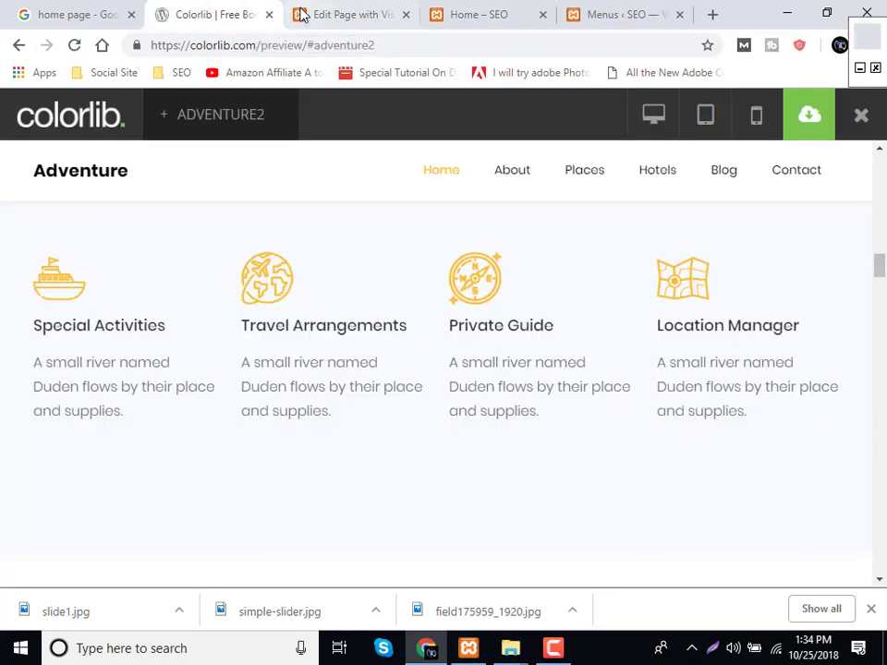
left_click(351, 13)
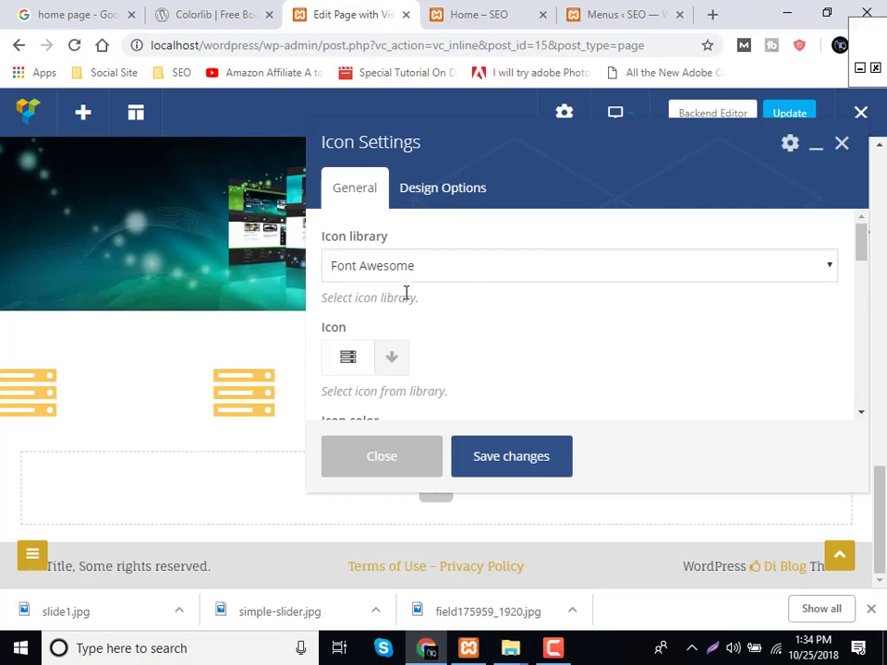
left_click(388, 368)
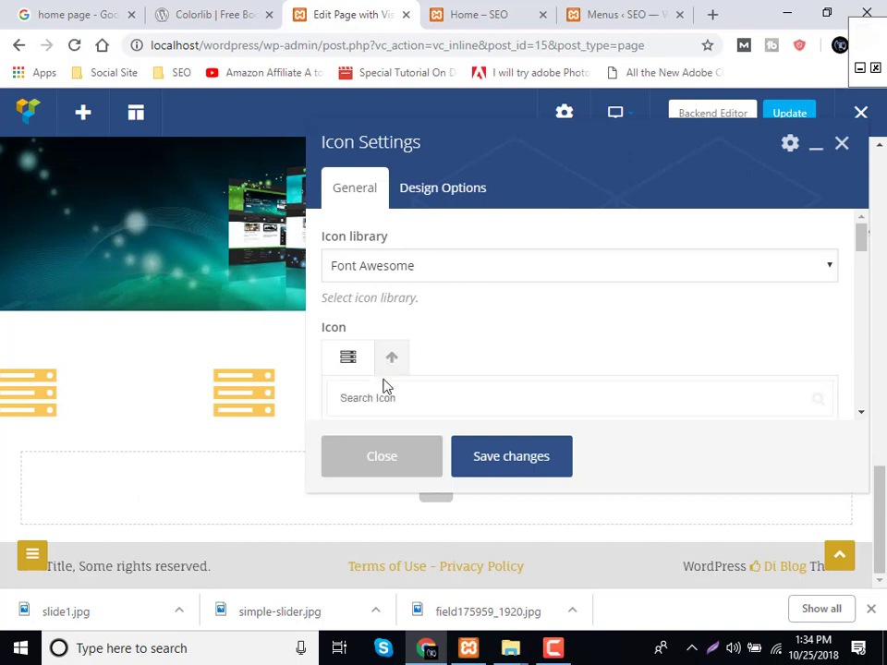
left_click(386, 386)
scroll(386, 386, "down", 1)
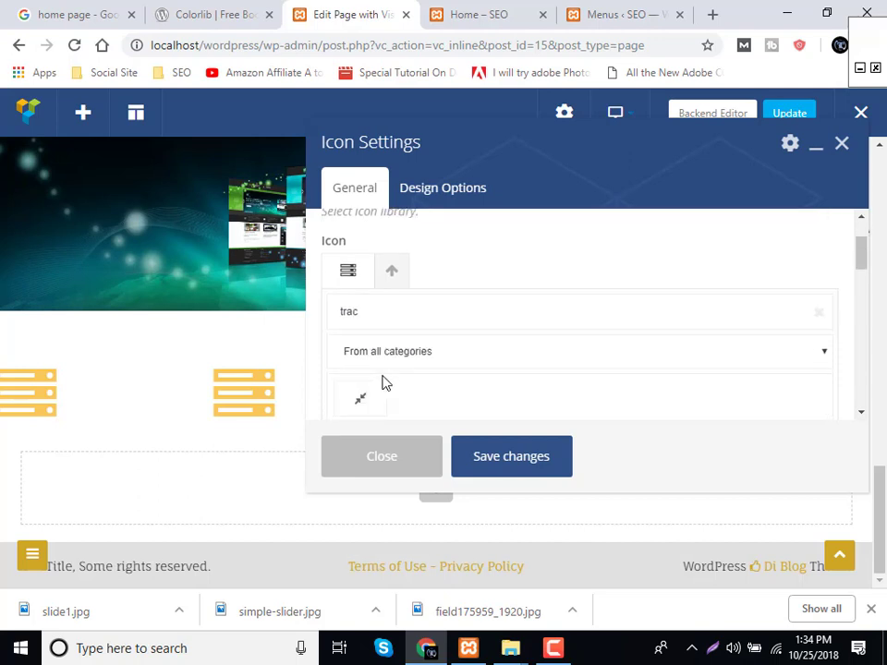
key("BackSpace")
type("v")
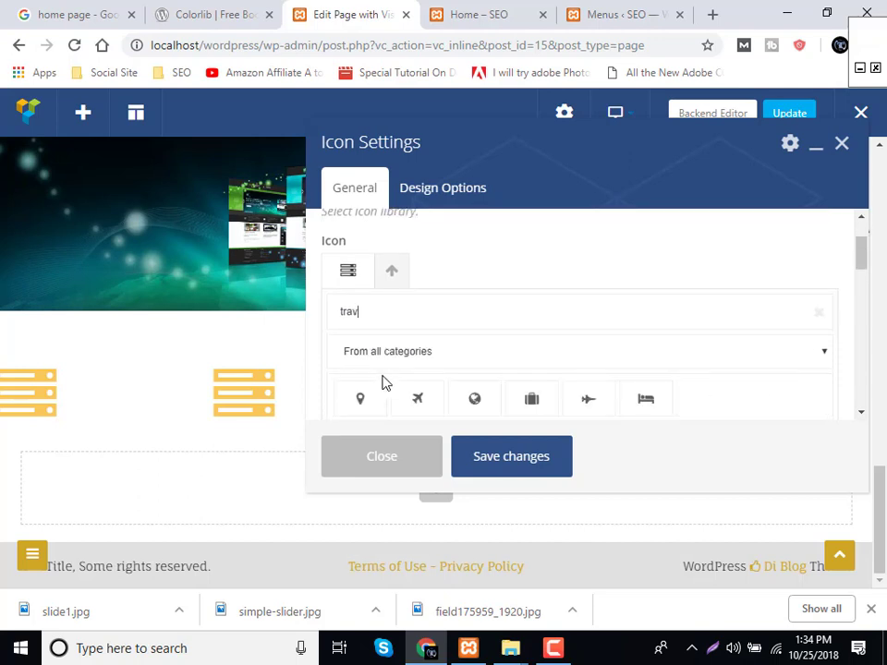
left_click(423, 404)
Set the second column's icon alignment to Center, save the settings and close them.
scroll(420, 361, "down", 2)
scroll(418, 359, "down", 4)
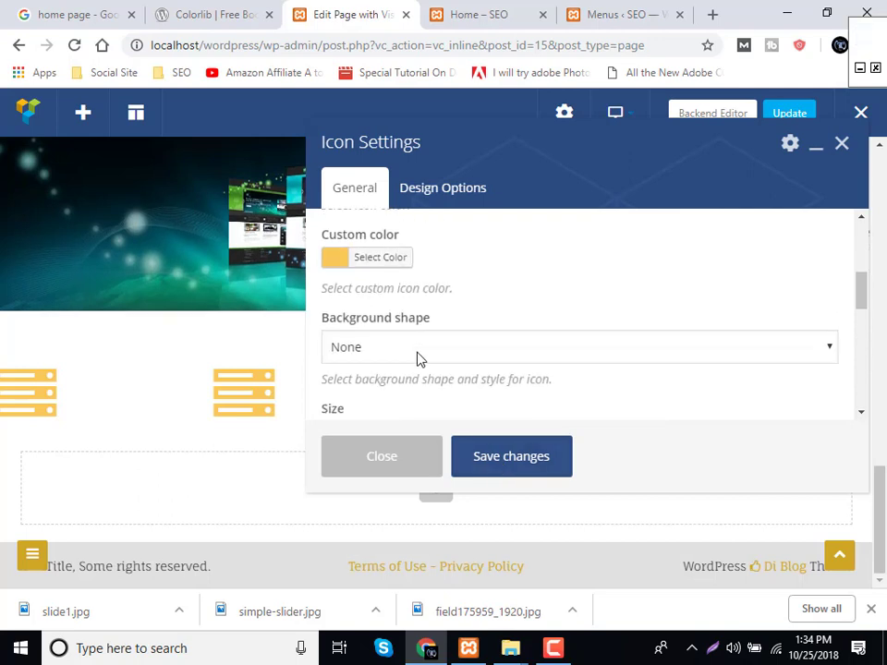
left_click(384, 291)
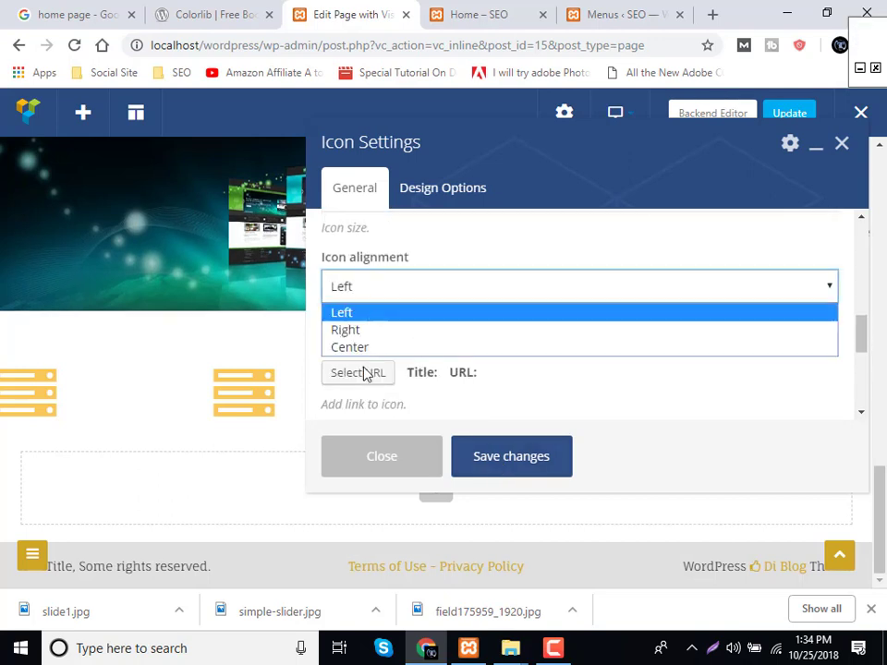
left_click(341, 348)
left_click(525, 477)
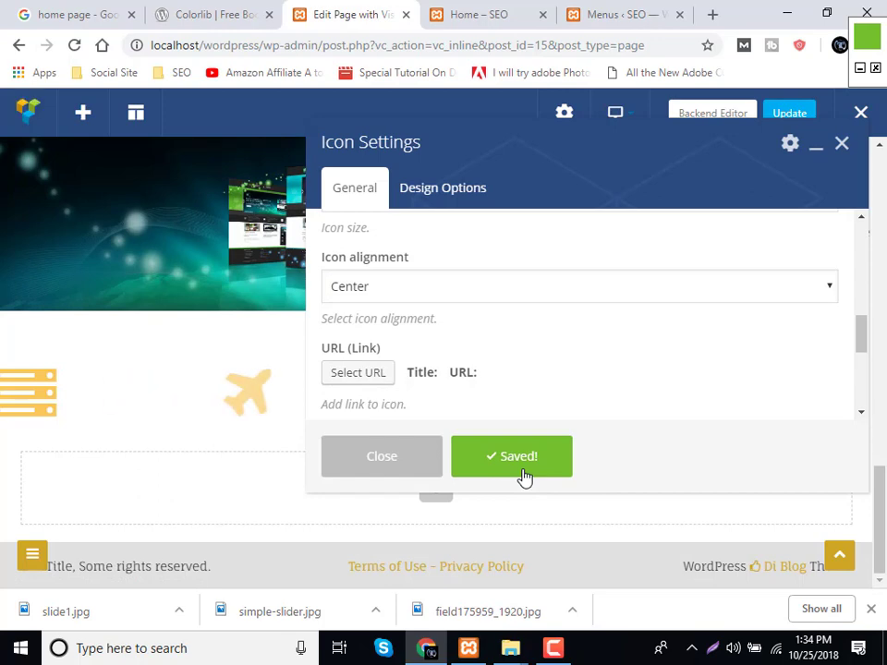
left_click(411, 465)
Set the first column's icon alignment to Center and save the icon settings.
mouse_move(8, 397)
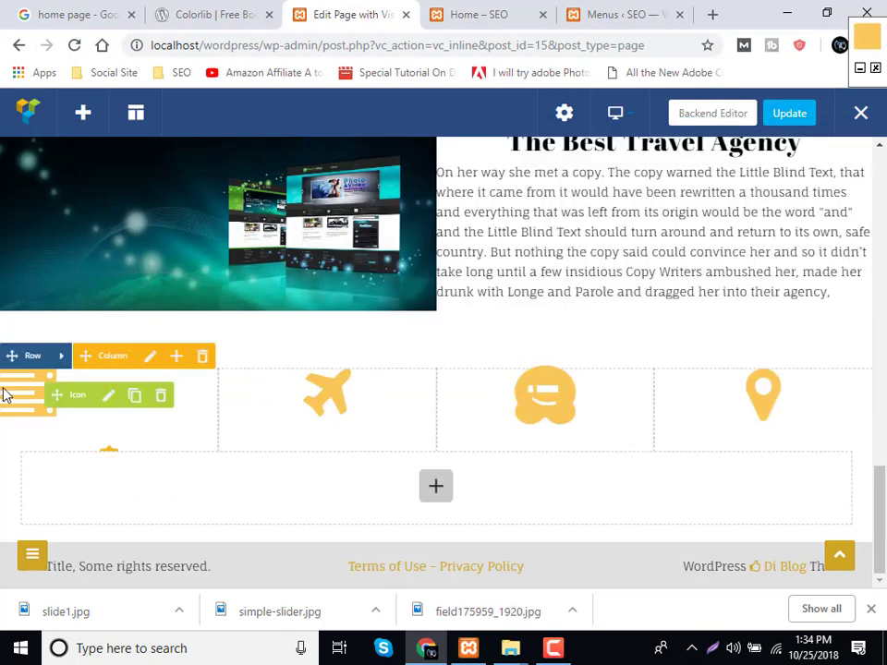
left_click(109, 397)
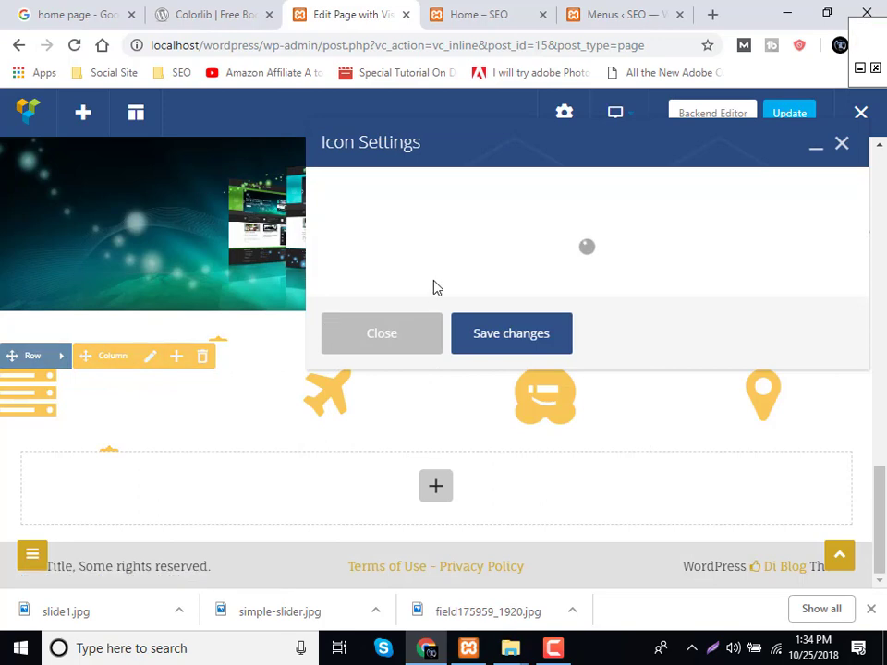
scroll(437, 285, "down", 5)
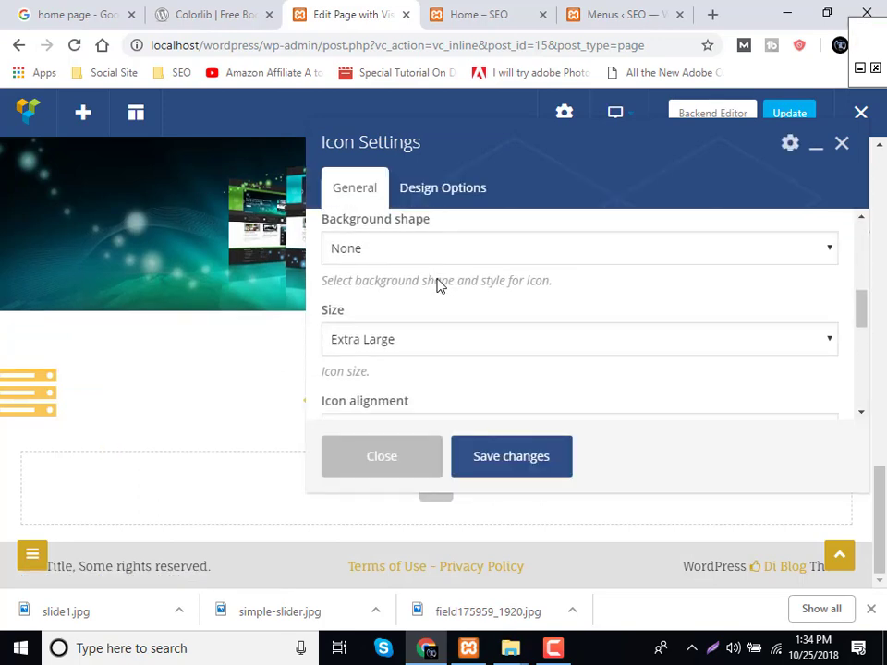
left_click(438, 283)
left_click(439, 283)
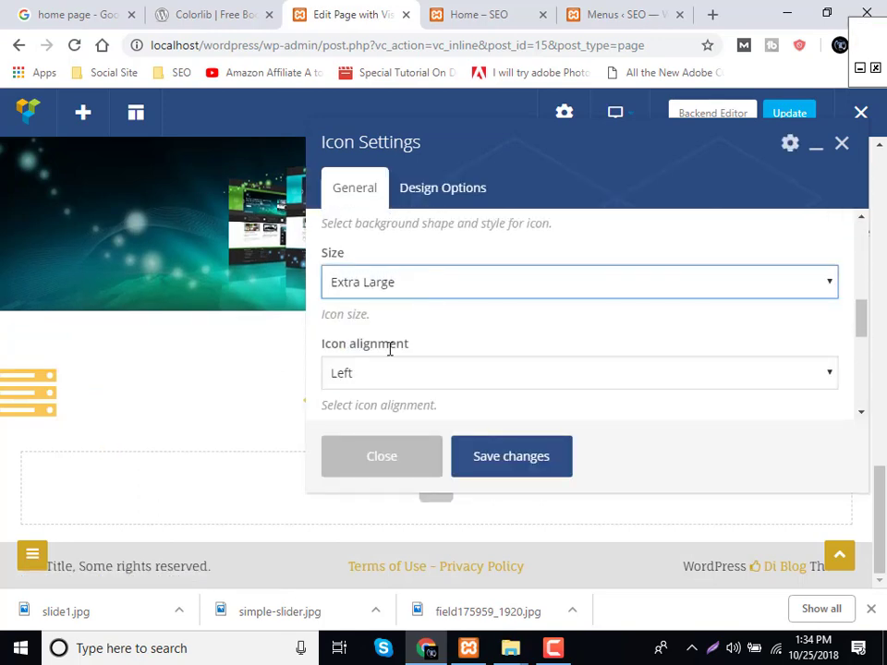
left_click(376, 373)
left_click(397, 435)
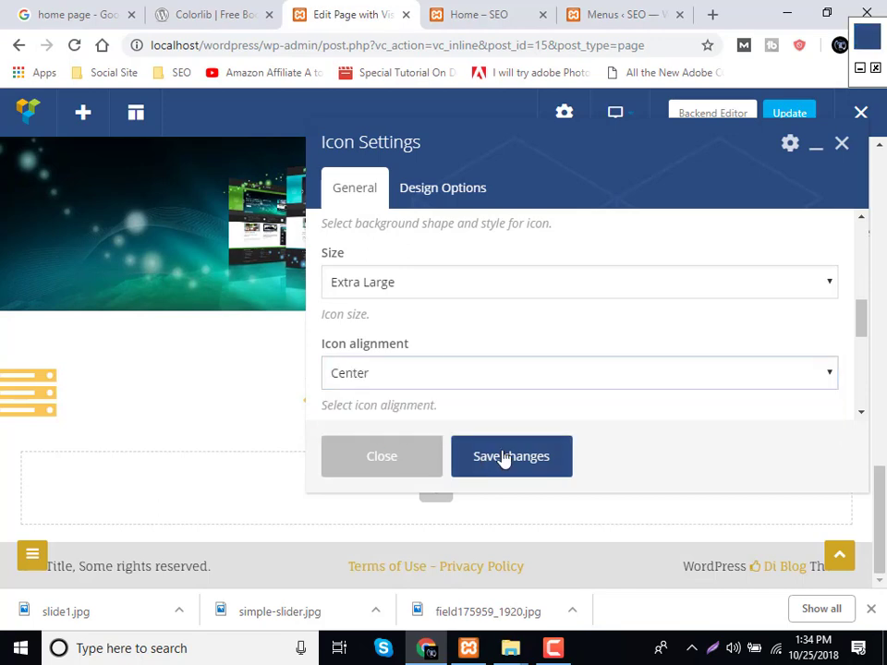
left_click(502, 458)
Copy the Special Activities title from the Colorlib preview and use it as the text of a new Custom Heading in the first column.
left_click(255, 11)
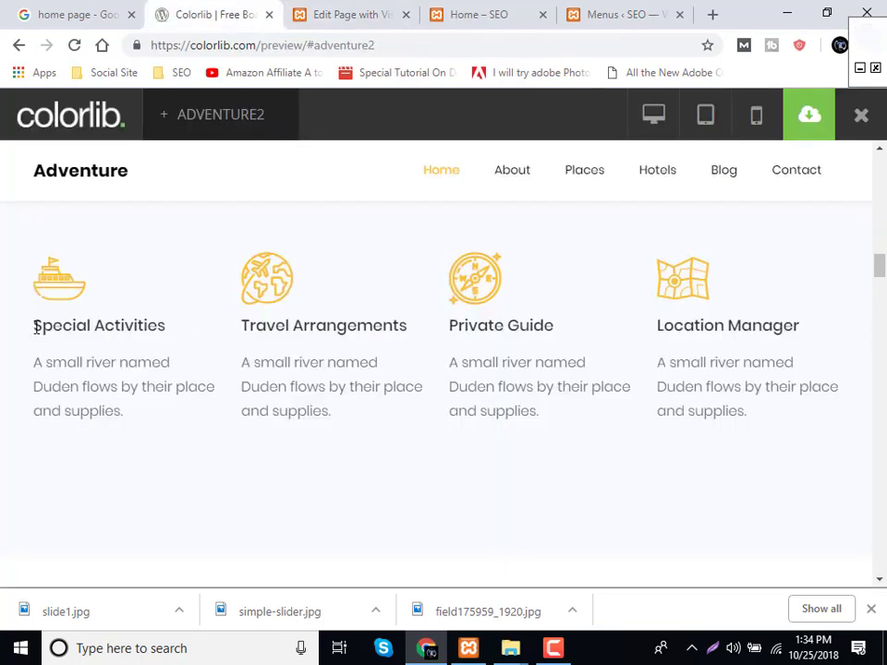
left_click_drag(36, 327, 180, 336)
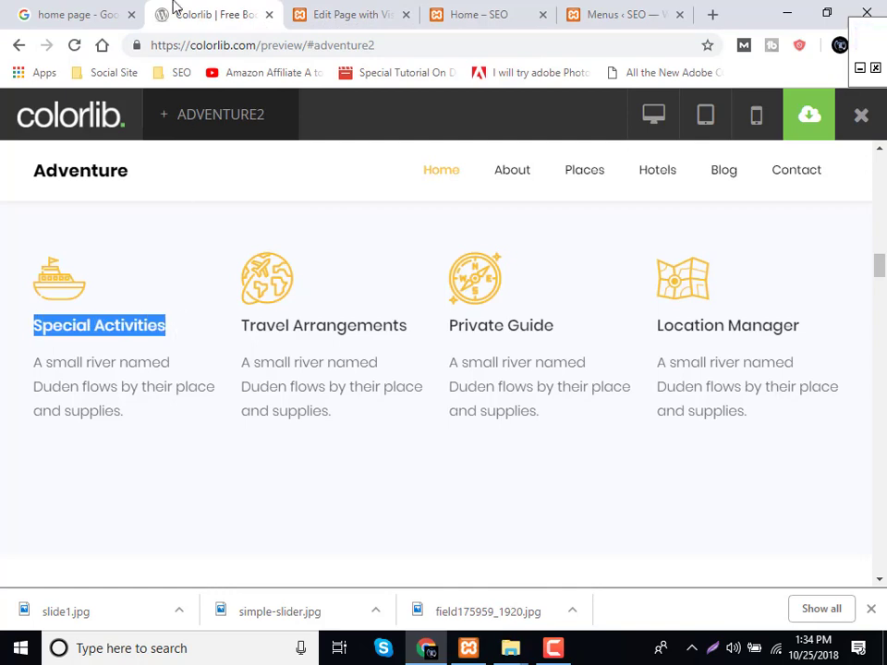
left_click(307, 15)
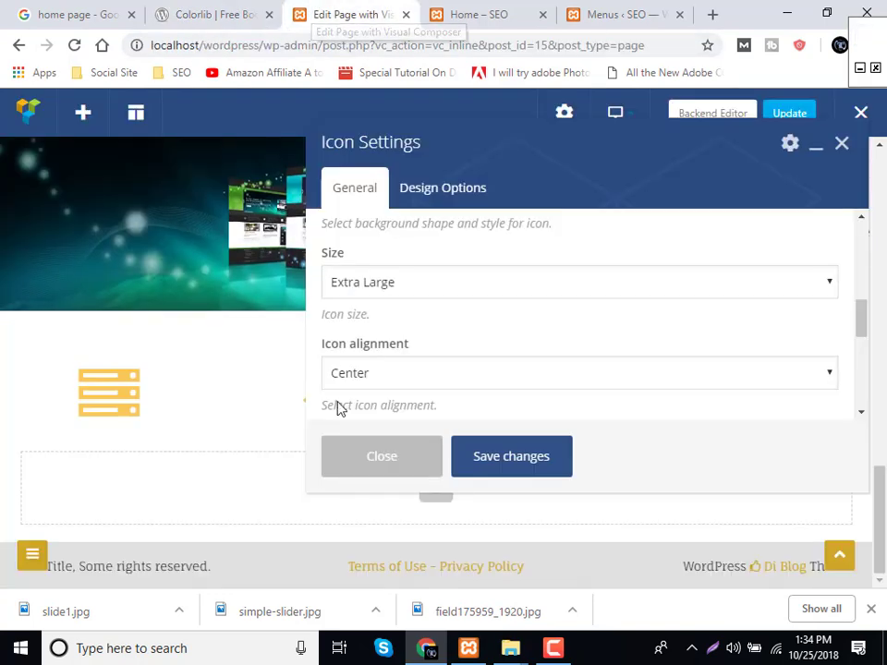
left_click(393, 462)
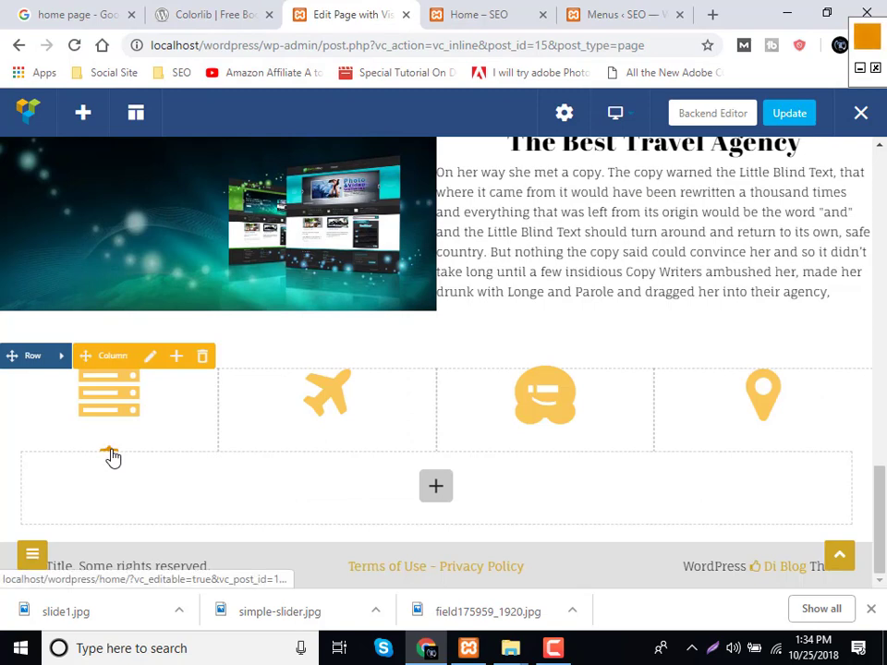
left_click(109, 453)
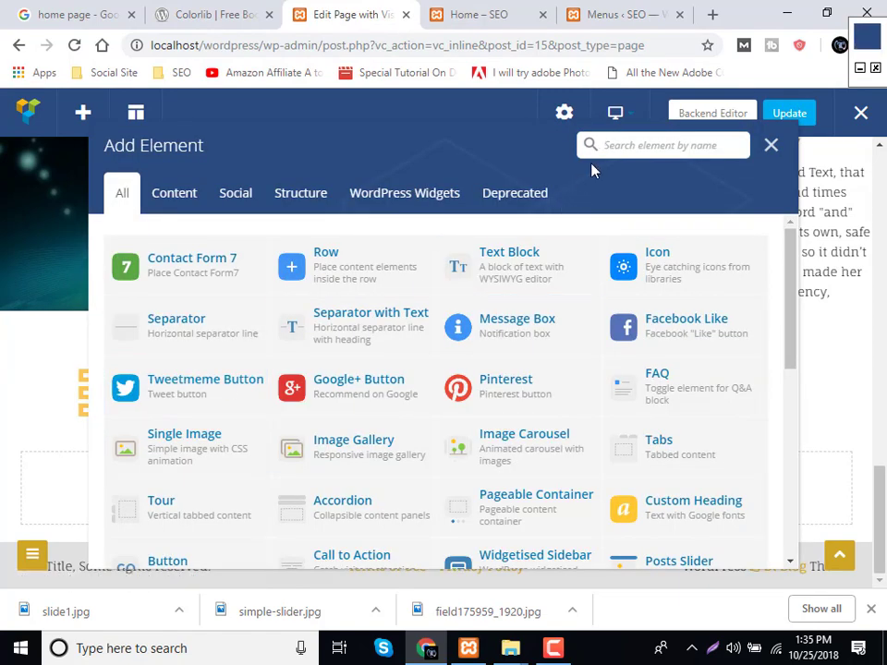
left_click(620, 501)
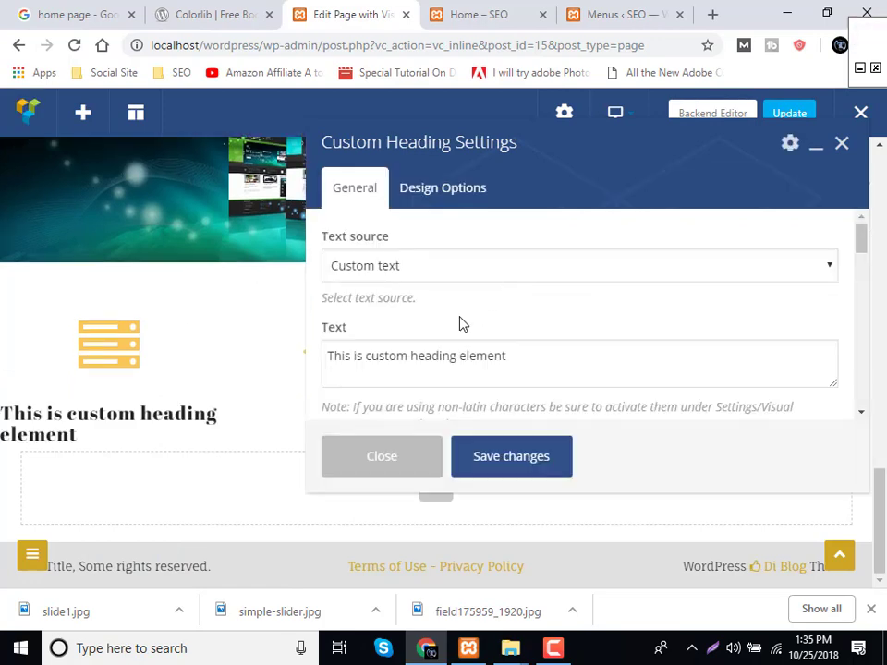
left_click_drag(518, 359, 296, 355)
type("Special Activities")
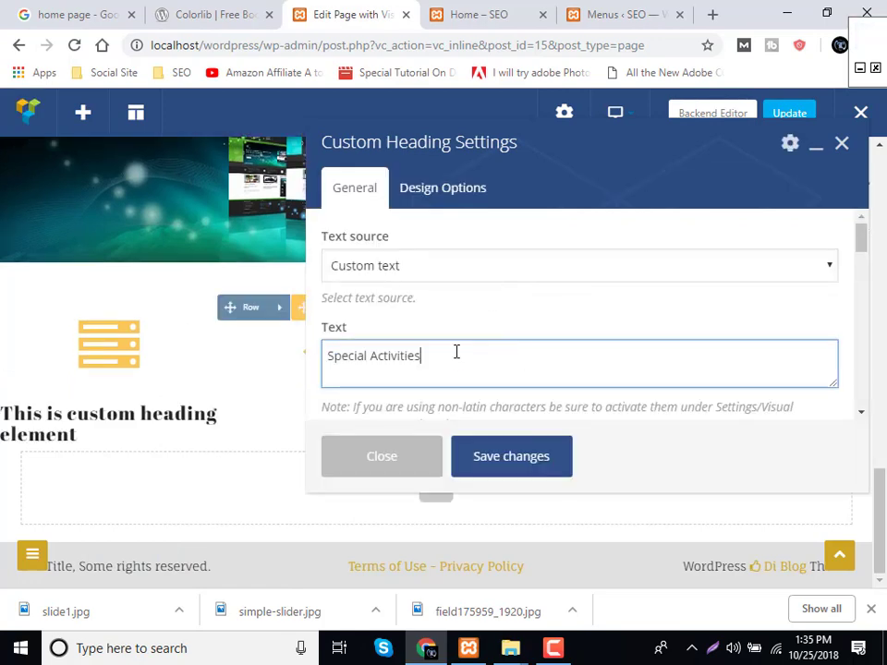
Set the Special Activities heading's text alignment to center, save the settings and close them.
scroll(456, 351, "down", 2)
scroll(462, 383, "down", 4)
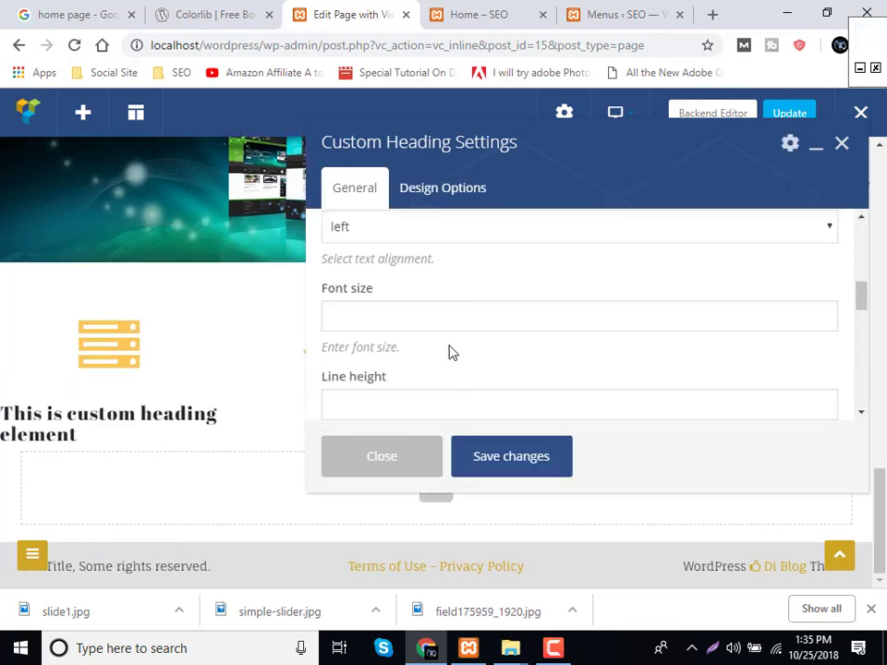
left_click(393, 225)
left_click(404, 305)
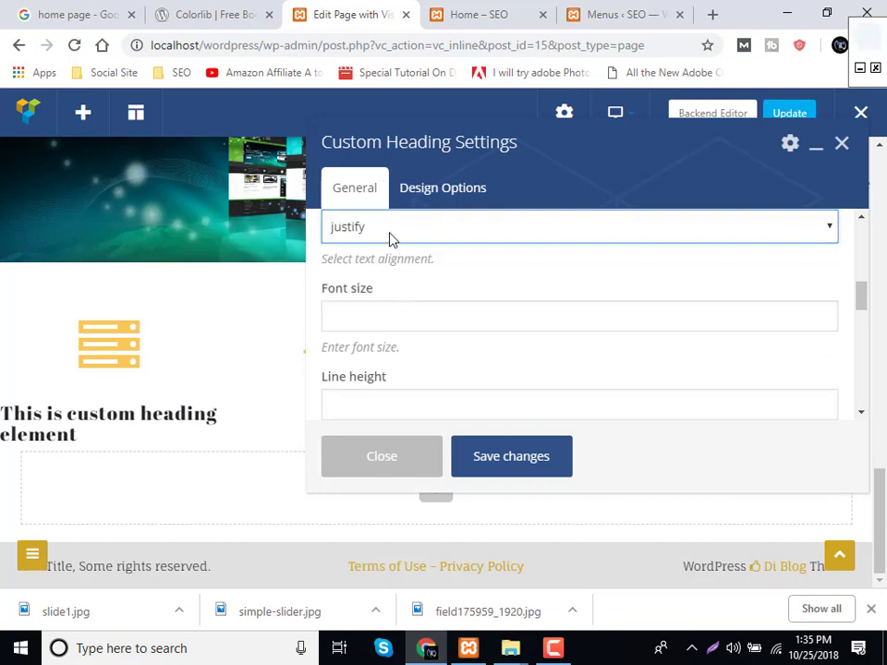
left_click(389, 235)
left_click(382, 290)
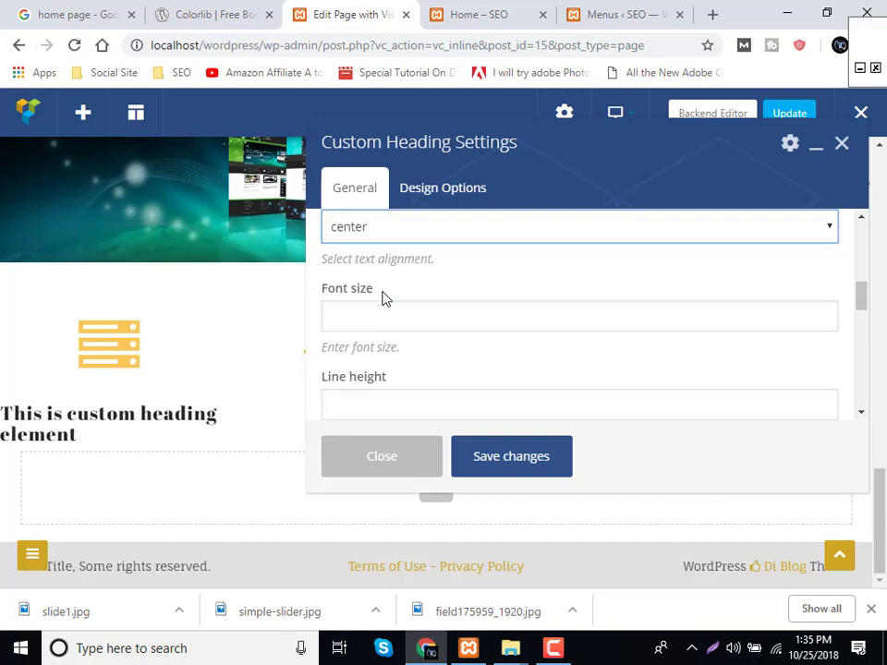
scroll(388, 313, "down", 2)
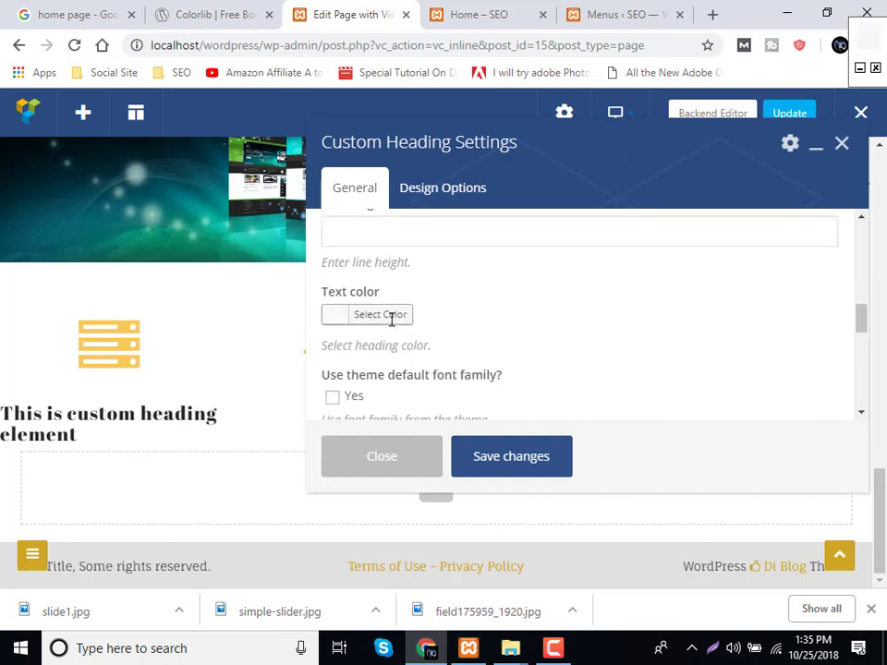
left_click(386, 315)
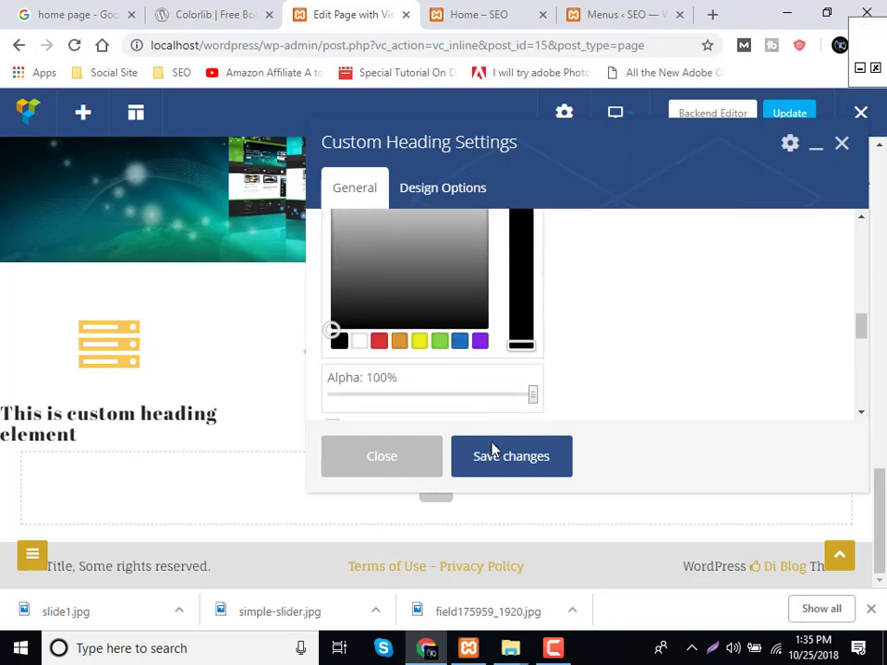
left_click(499, 456)
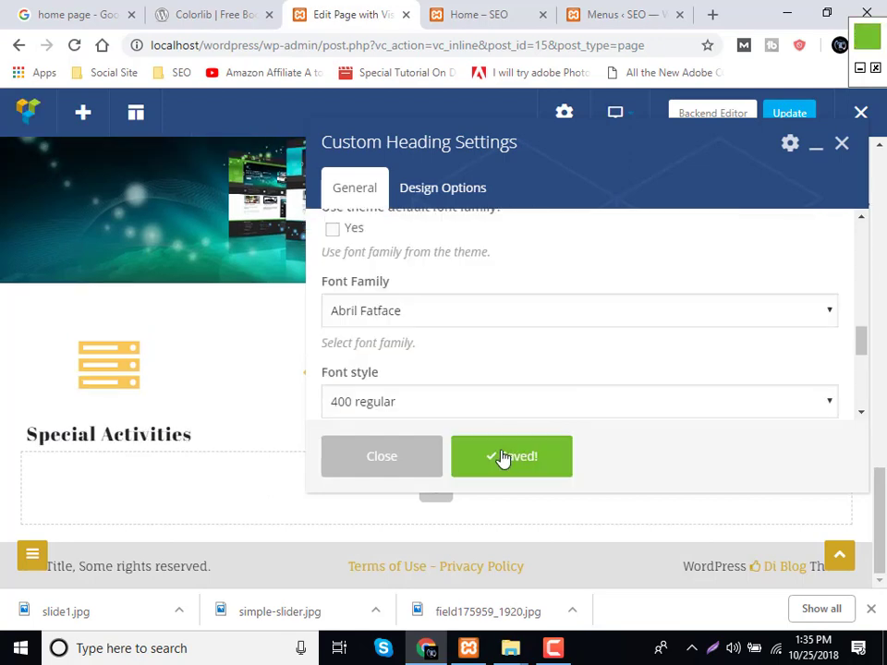
left_click(356, 459)
Clone the Special Activities heading and move the copies beneath the icons in the second, third and fourth columns.
mouse_move(155, 435)
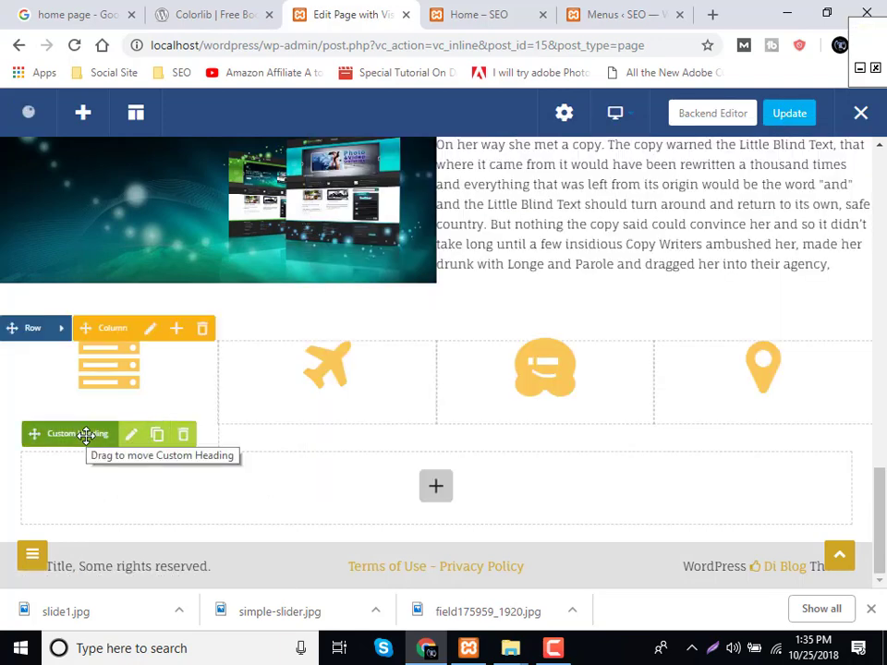
left_click_drag(79, 420, 305, 399)
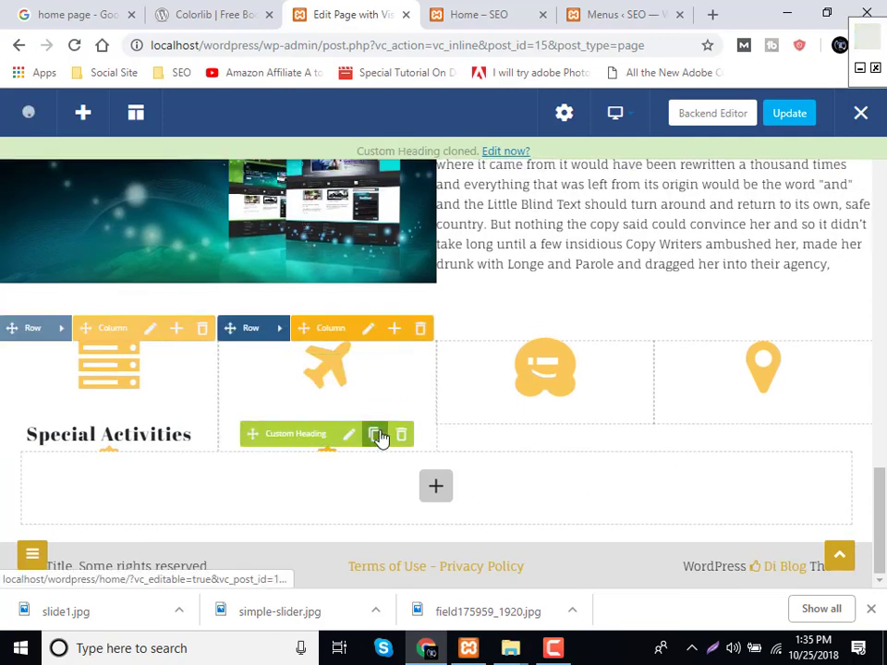
left_click(376, 434)
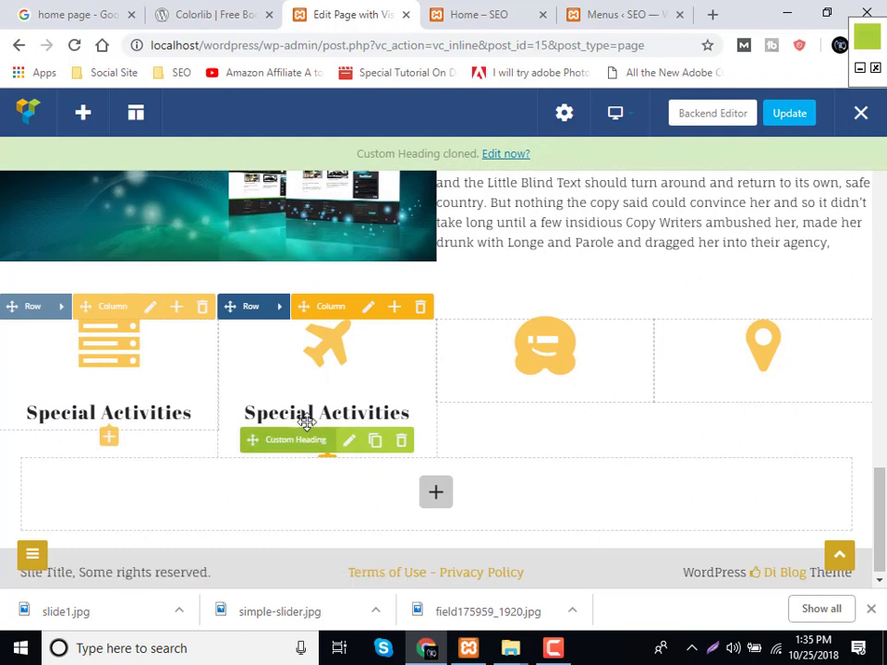
mouse_move(494, 390)
left_mouse_down()
mouse_move(526, 380)
mouse_move(495, 358)
mouse_move(497, 395)
left_mouse_up()
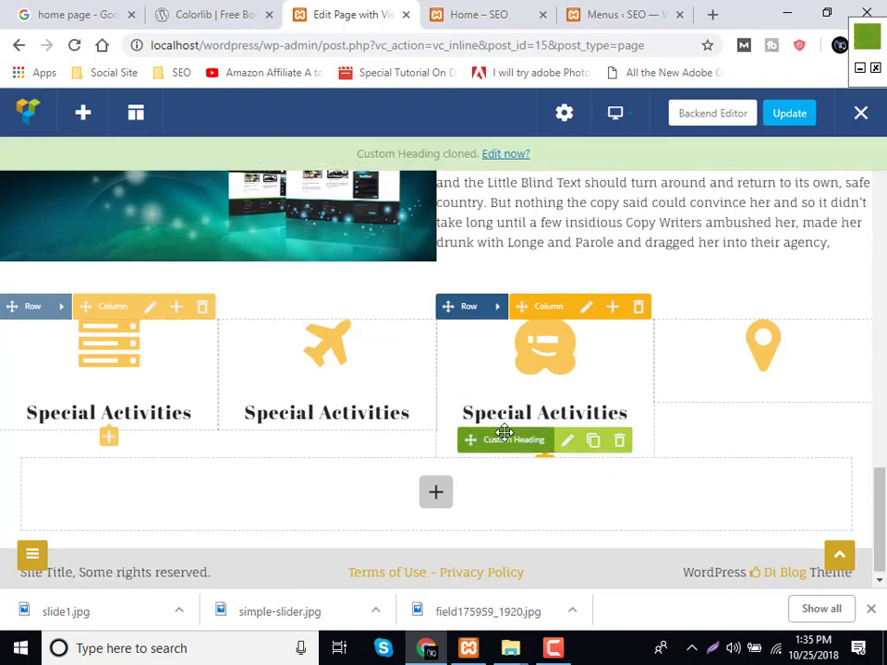
mouse_move(683, 378)
left_mouse_down()
mouse_move(752, 366)
mouse_move(735, 415)
left_mouse_up()
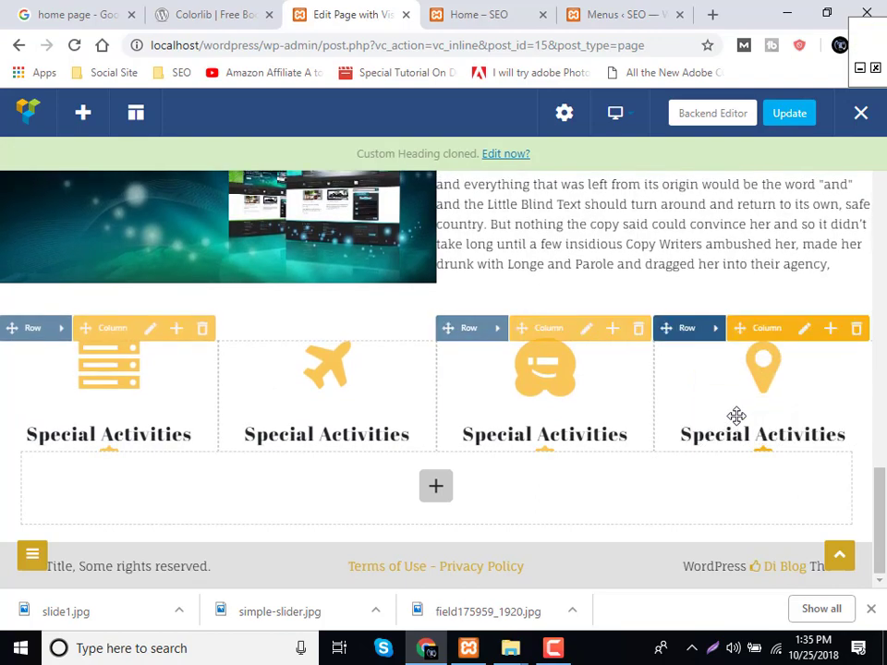
Add a Text Block to the first column containing "A small river named Duden flows by their place and supplies.", copied from the Colorlib preview.
left_click(111, 454)
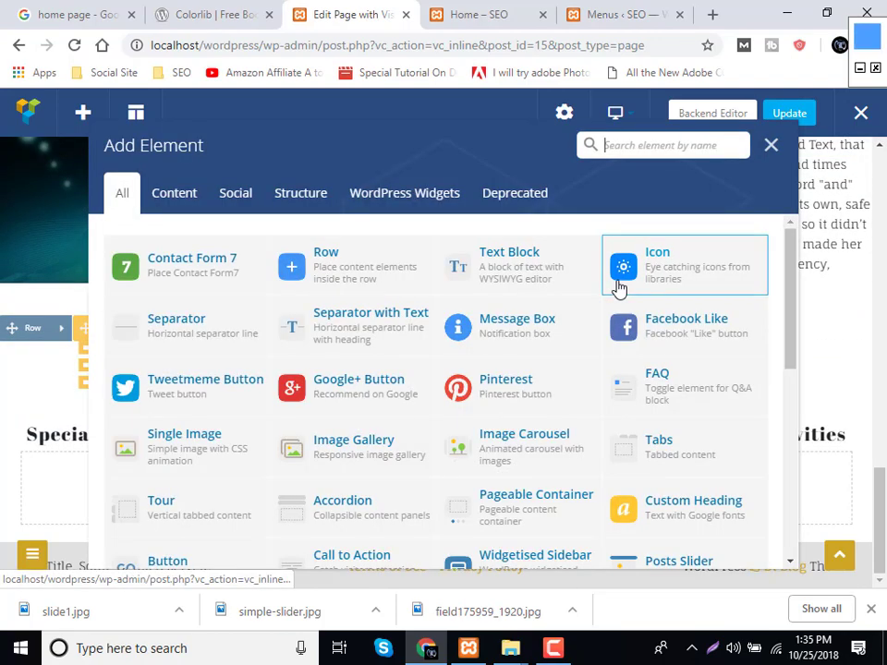
left_click(535, 287)
left_click(477, 11)
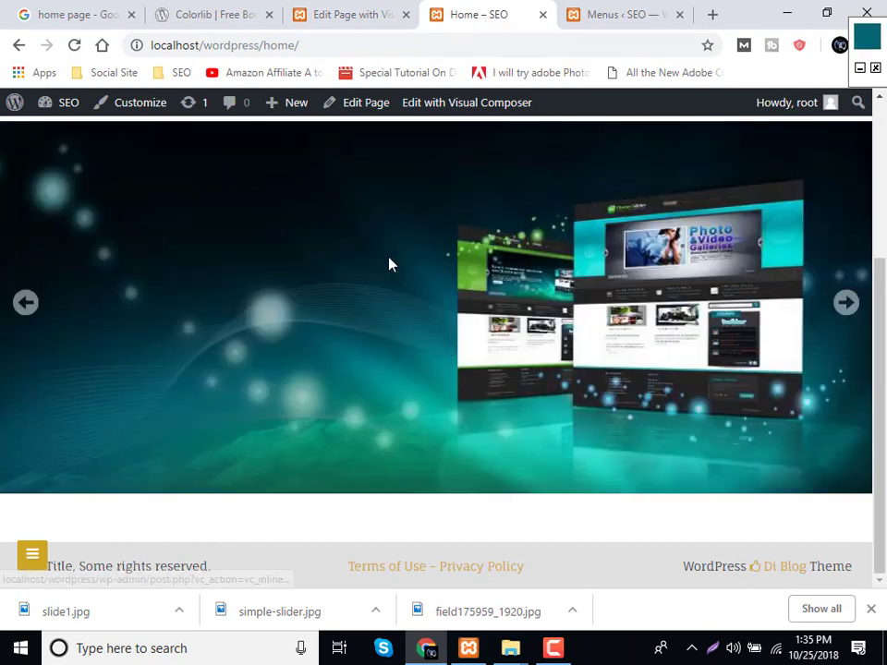
left_click(214, 14)
scroll(297, 254, "down", 1)
left_click(178, 332)
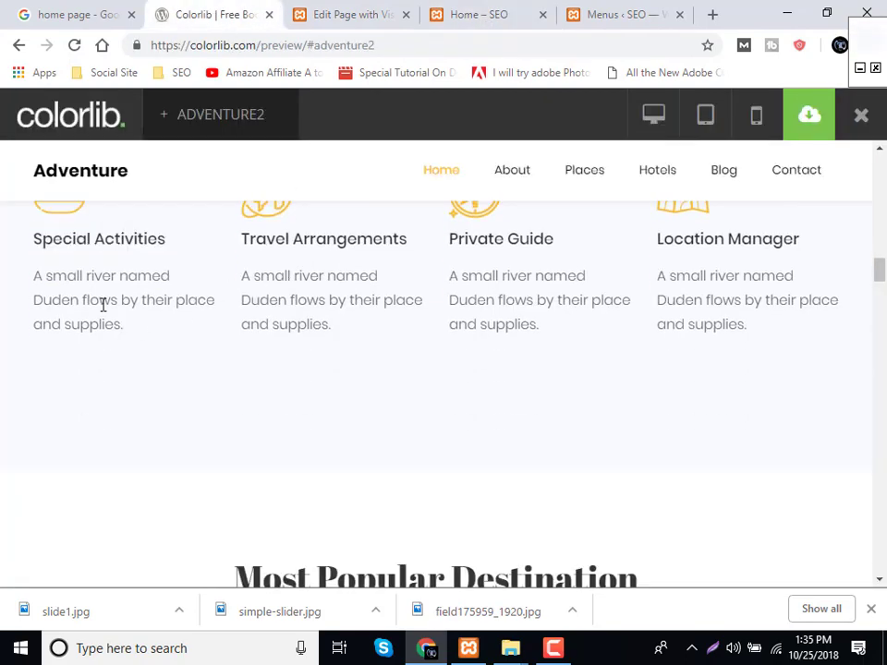
left_click_drag(124, 325, 44, 277)
left_click(347, 14)
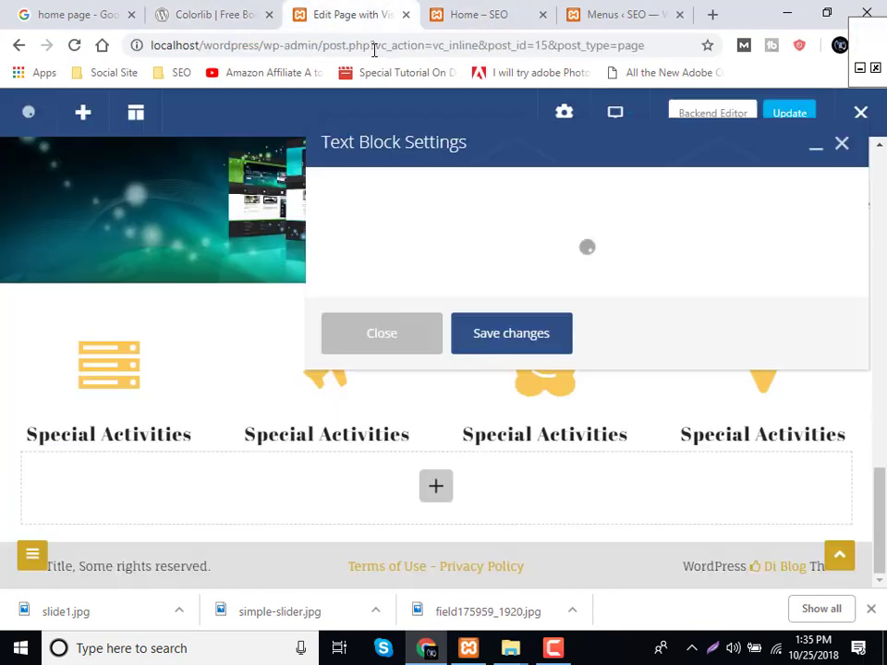
left_click(444, 408)
key("ctrl+a")
type("A small river named Duden flows by their place and supplies.")
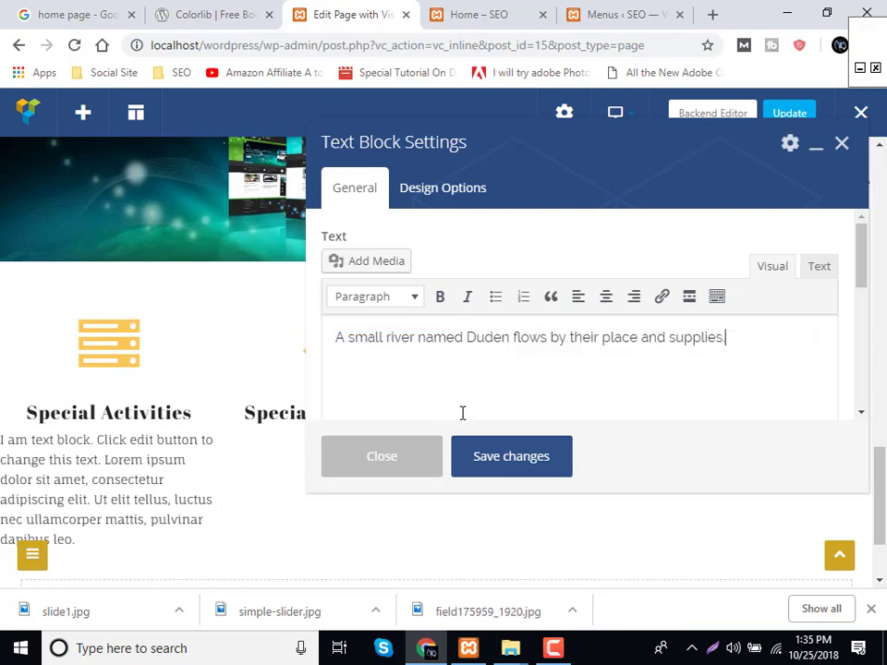
Center-align the first column's paragraph, save the text block settings and close them.
left_click(520, 451)
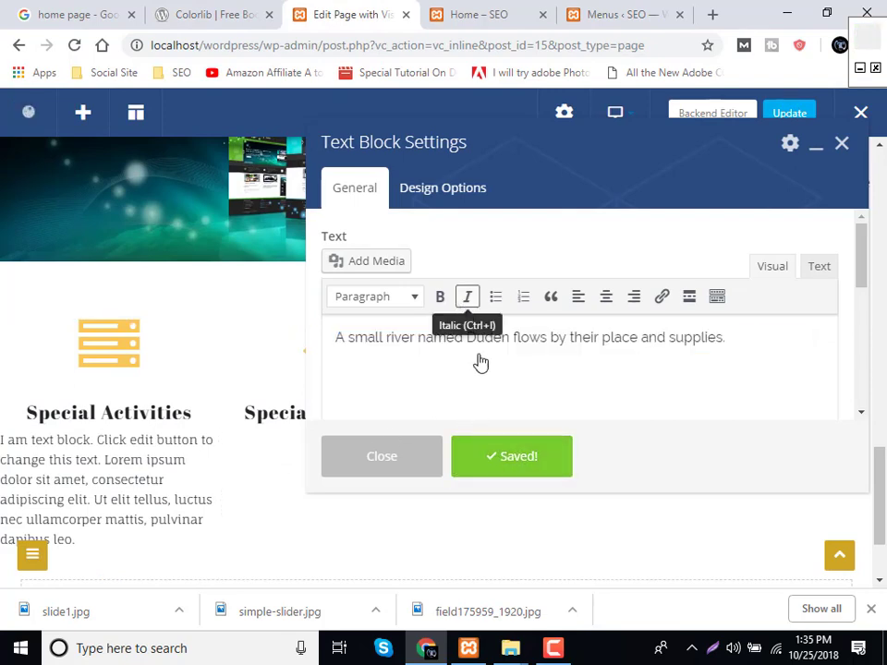
left_click(606, 299)
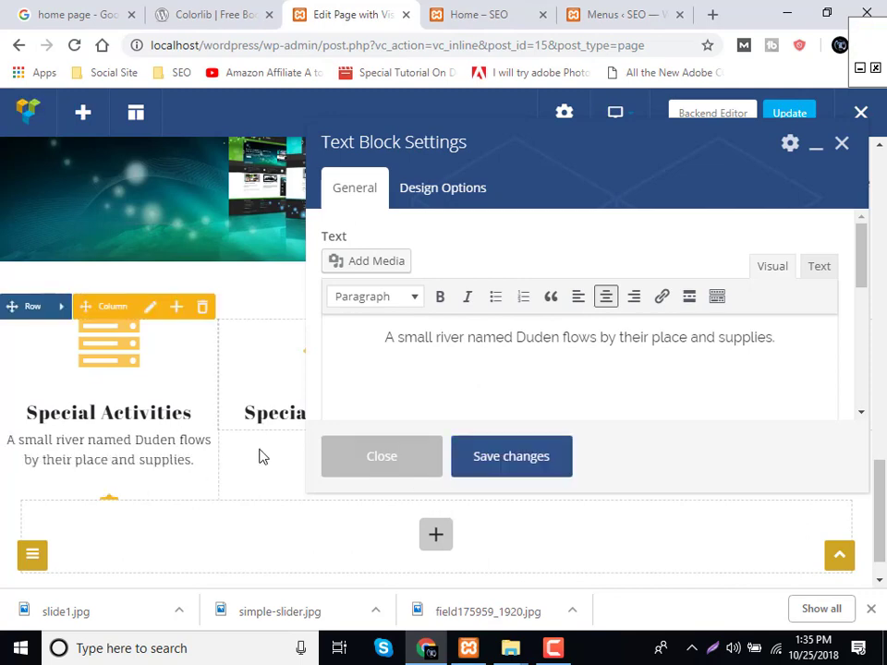
key("Escape")
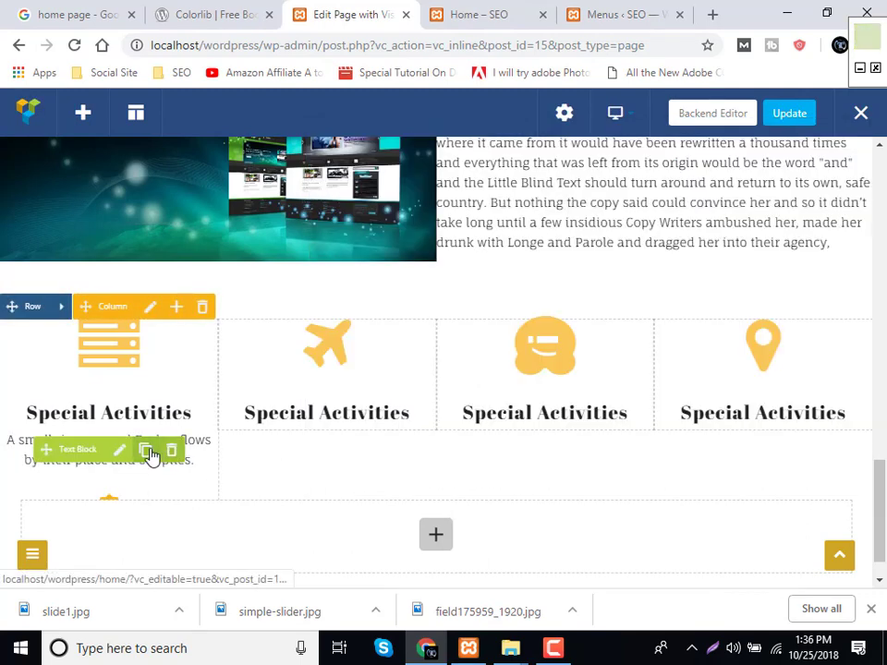
Clone the first column's text block and move the copies beneath the headings in the second, third and fourth columns.
left_click(145, 450)
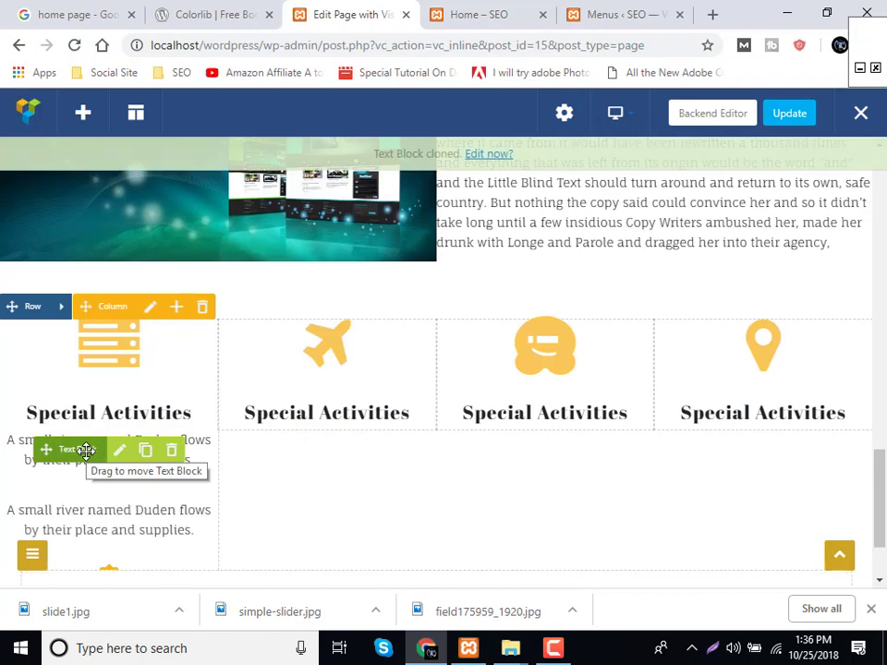
mouse_move(84, 451)
left_mouse_down()
mouse_move(251, 418)
mouse_move(275, 425)
mouse_move(274, 448)
left_mouse_up()
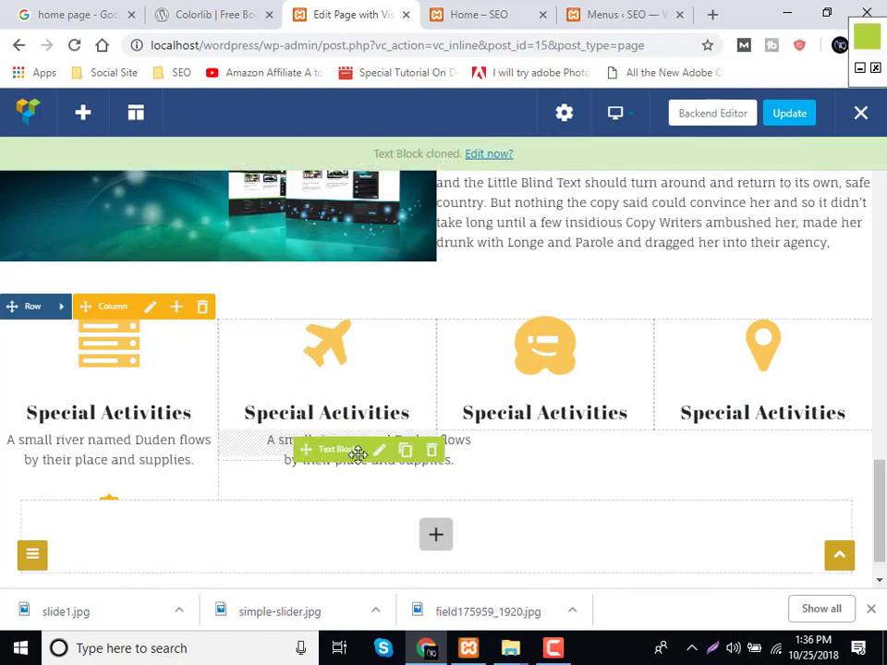
left_click_drag(358, 455, 373, 470)
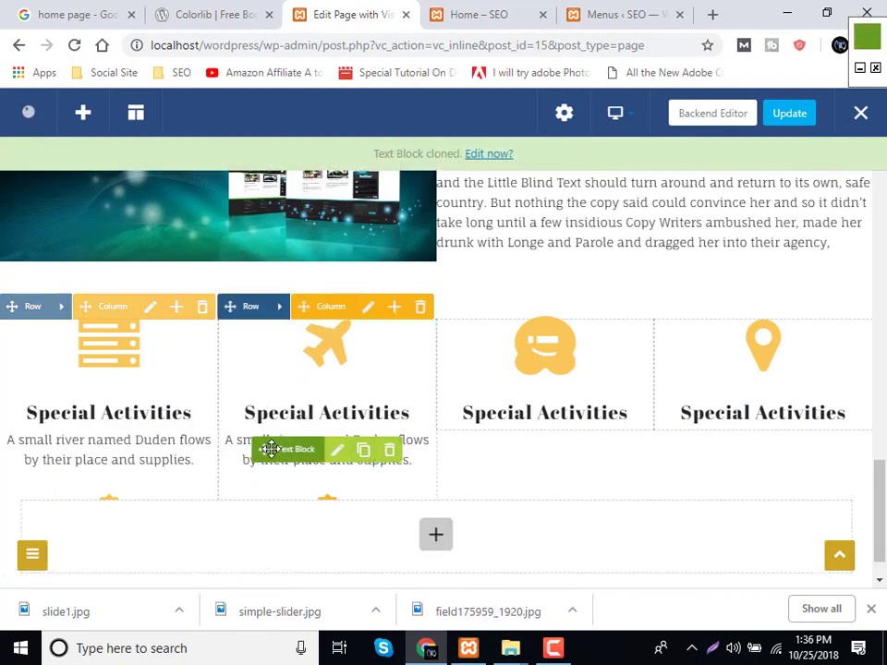
left_click_drag(293, 452, 507, 441)
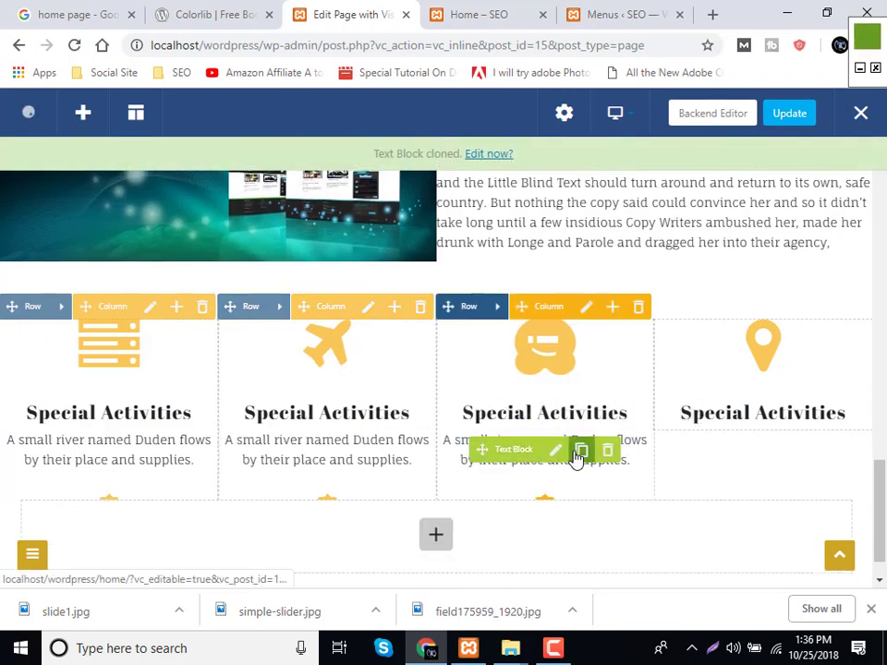
left_click(580, 452)
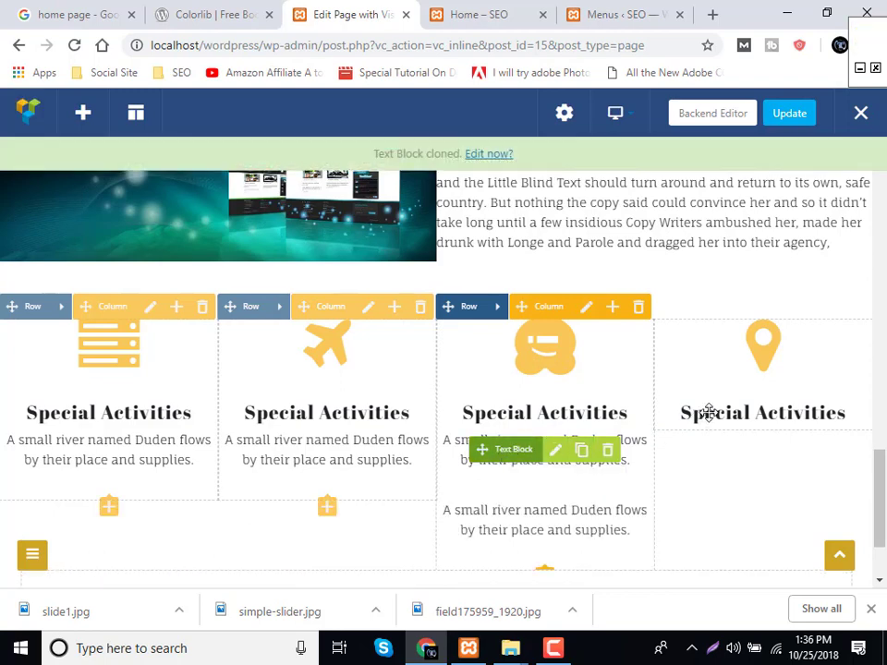
mouse_move(709, 412)
left_mouse_down()
mouse_move(729, 402)
mouse_move(723, 440)
left_mouse_up()
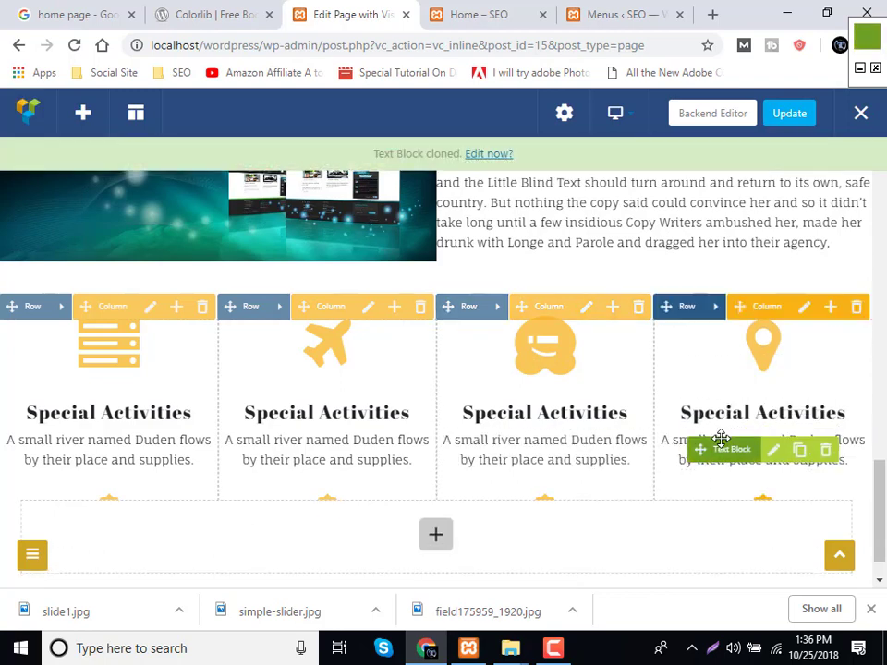
Give the four-column services row the pale lavender background of the Colorlib preview, save the row settings and close them.
scroll(629, 438, "down", 1)
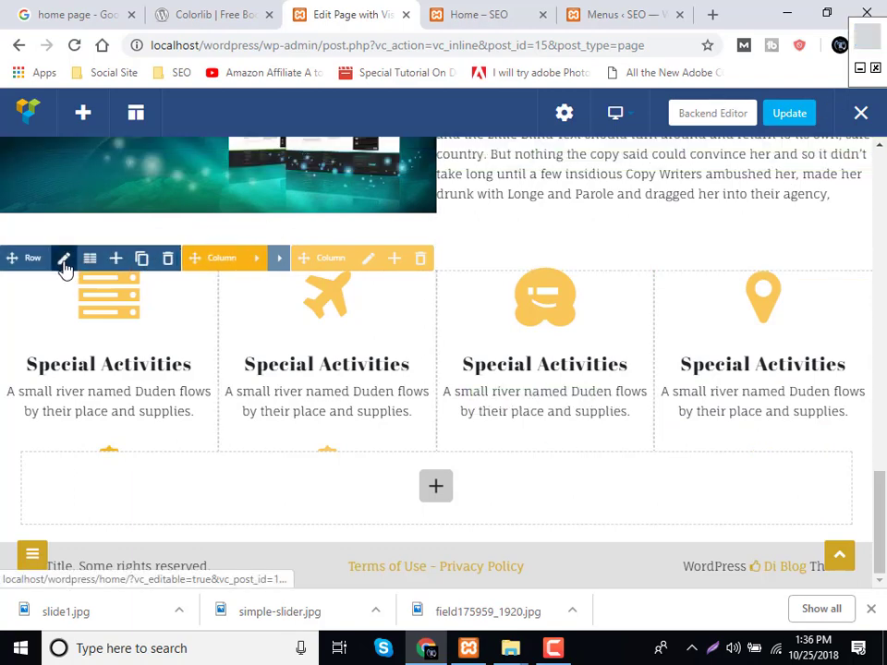
left_click(64, 259)
left_click(204, 12)
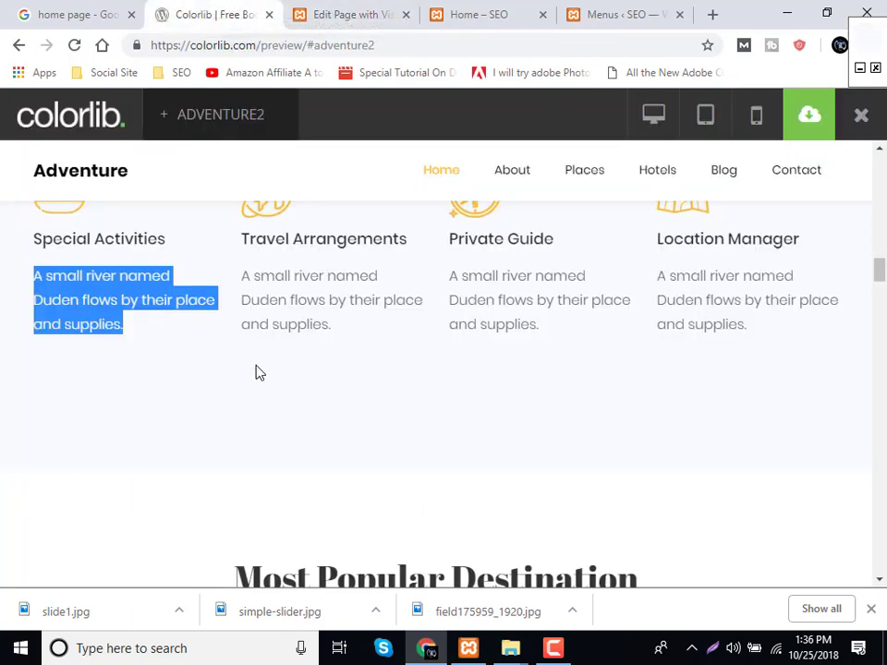
left_click(416, 12)
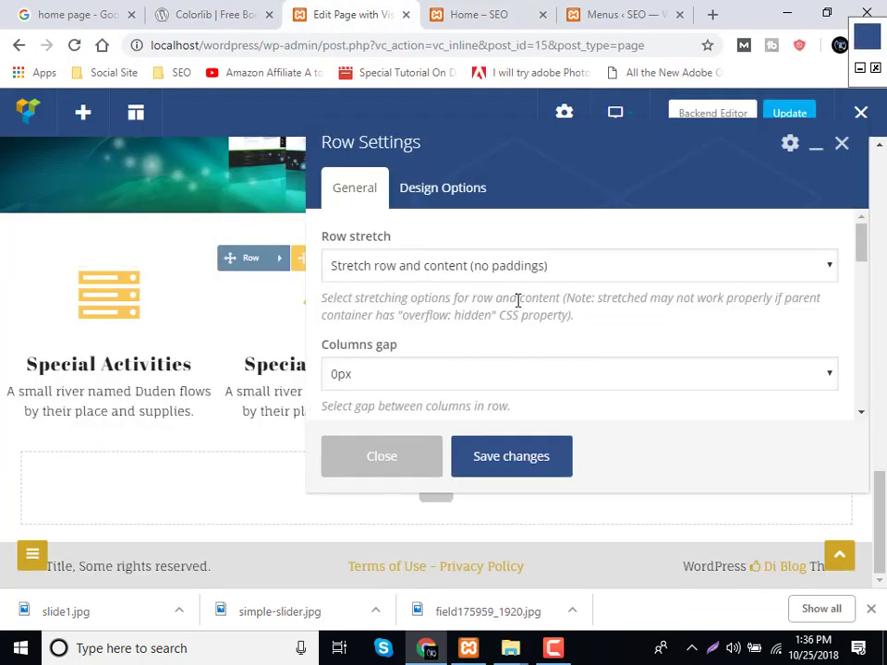
left_click(462, 188)
scroll(665, 356, "down", 2)
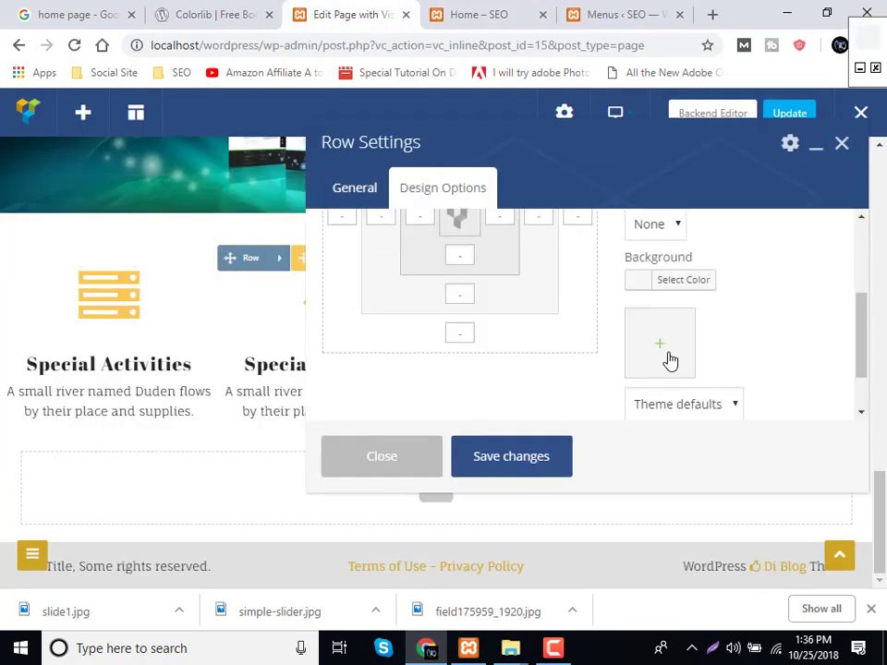
left_click(683, 281)
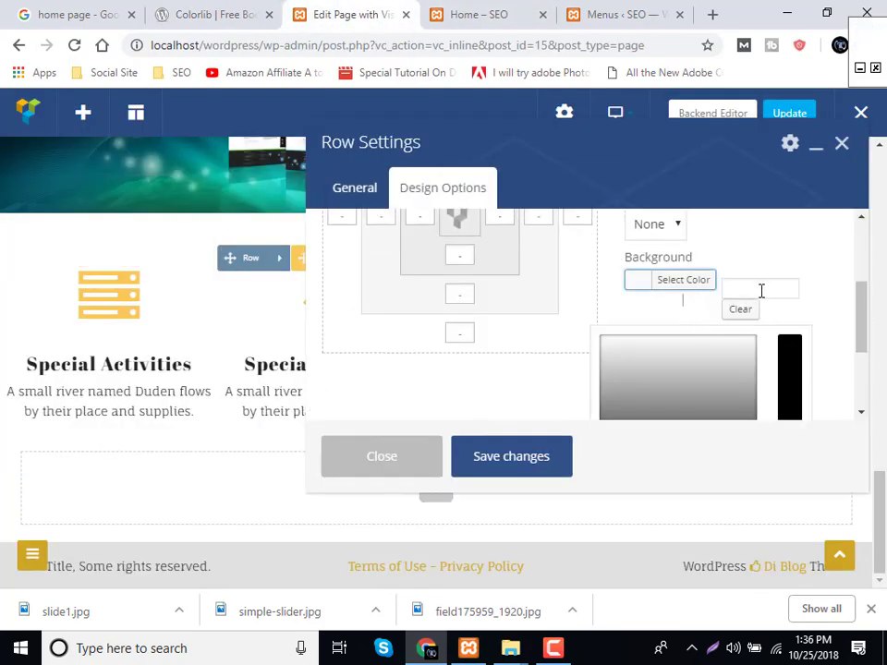
left_click(512, 463)
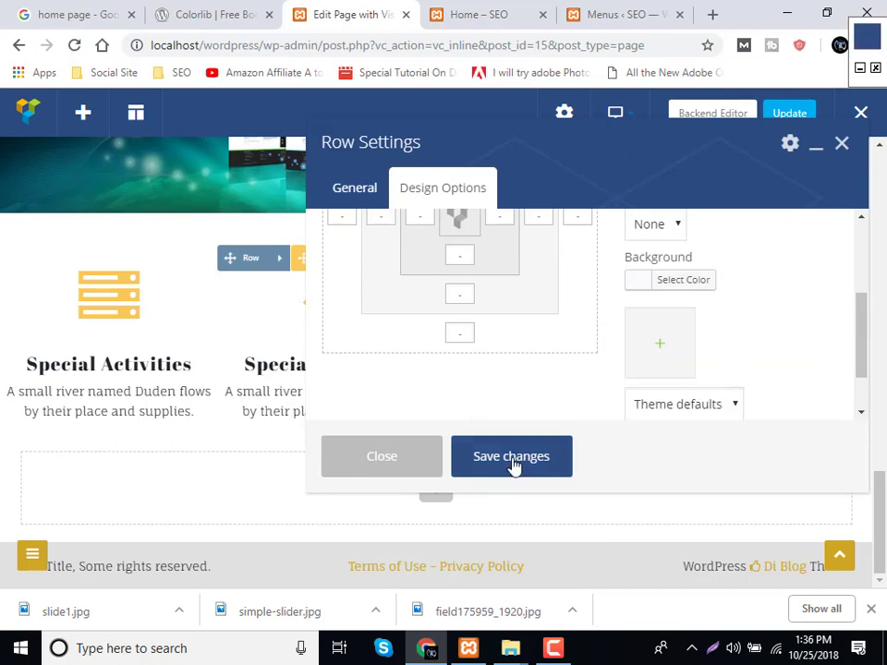
left_click(348, 456)
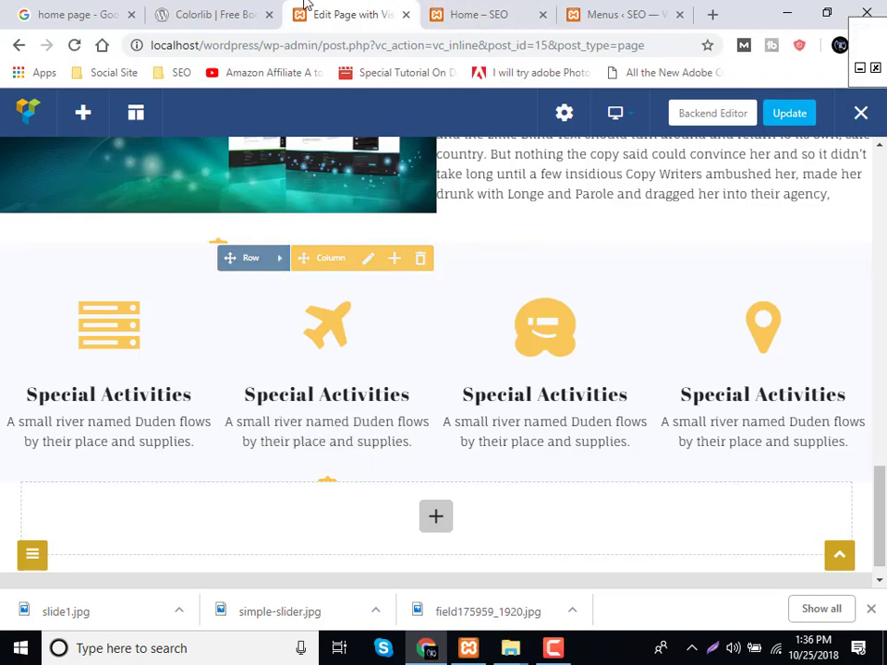
Copy the "Most Popular Destination" heading text from the Colorlib Adventure preview.
left_click(211, 14)
scroll(347, 384, "down", 3)
scroll(349, 384, "down", 2)
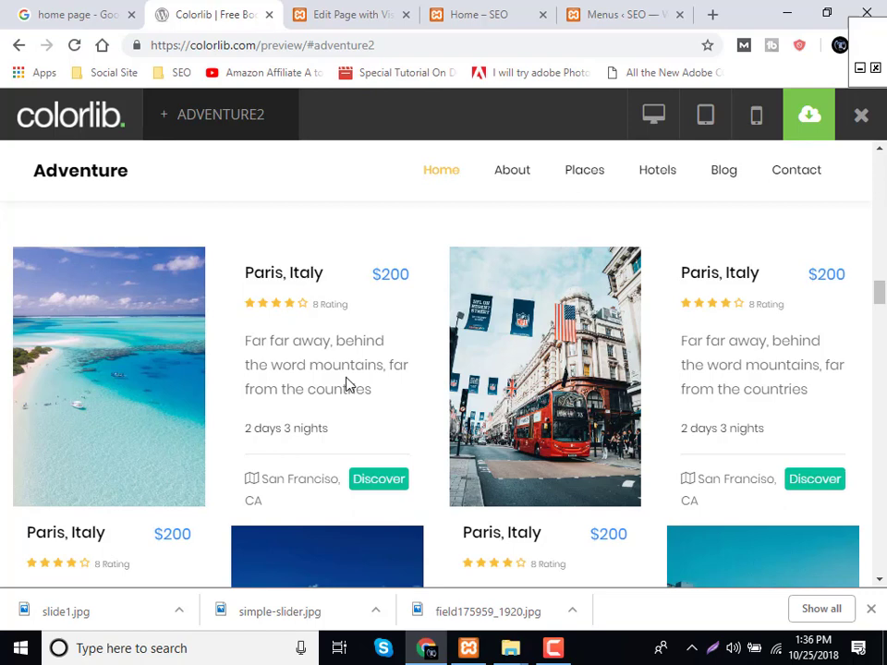
scroll(347, 384, "up", 2)
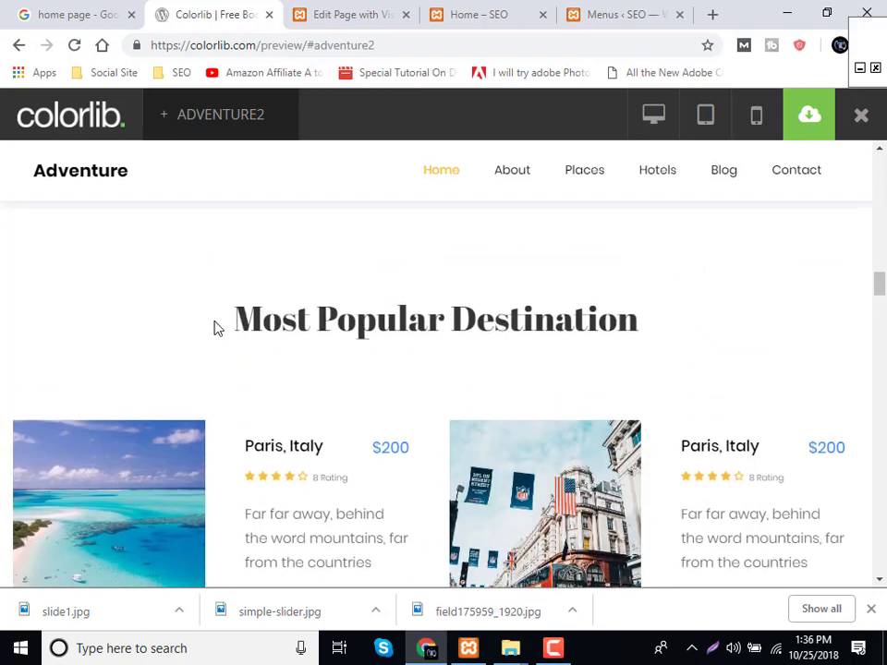
left_click_drag(213, 328, 673, 347)
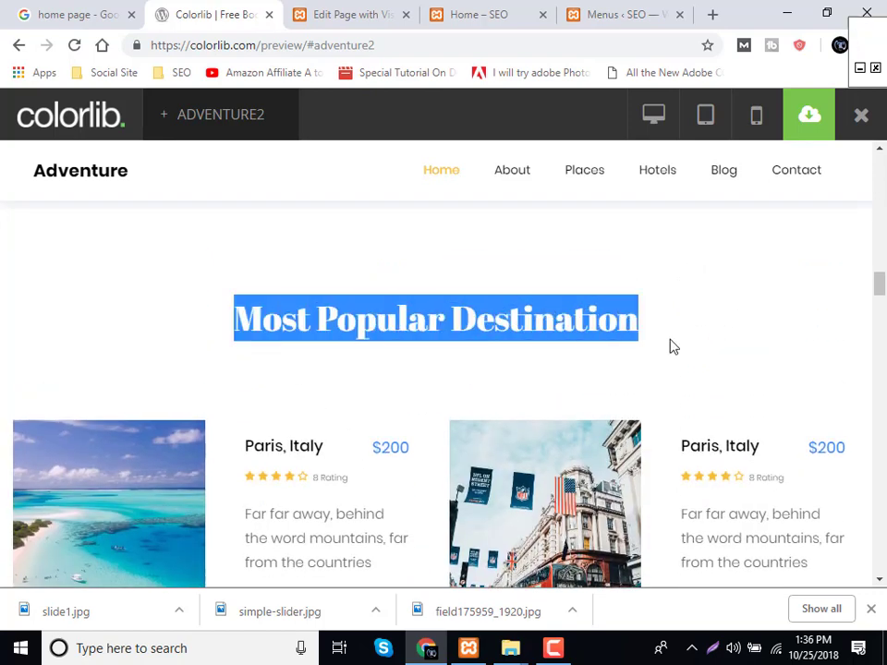
Back in the page editor, clone the "See our latest vacation ideas" heading and move the copy beneath the services row's second-column text.
left_click(305, 14)
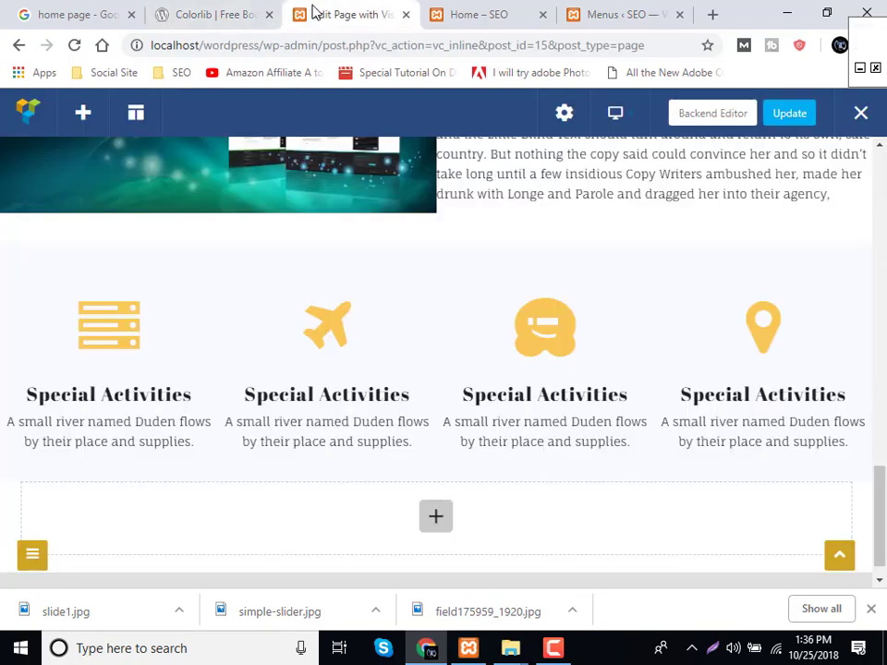
scroll(382, 296, "up", 4)
scroll(487, 396, "up", 3)
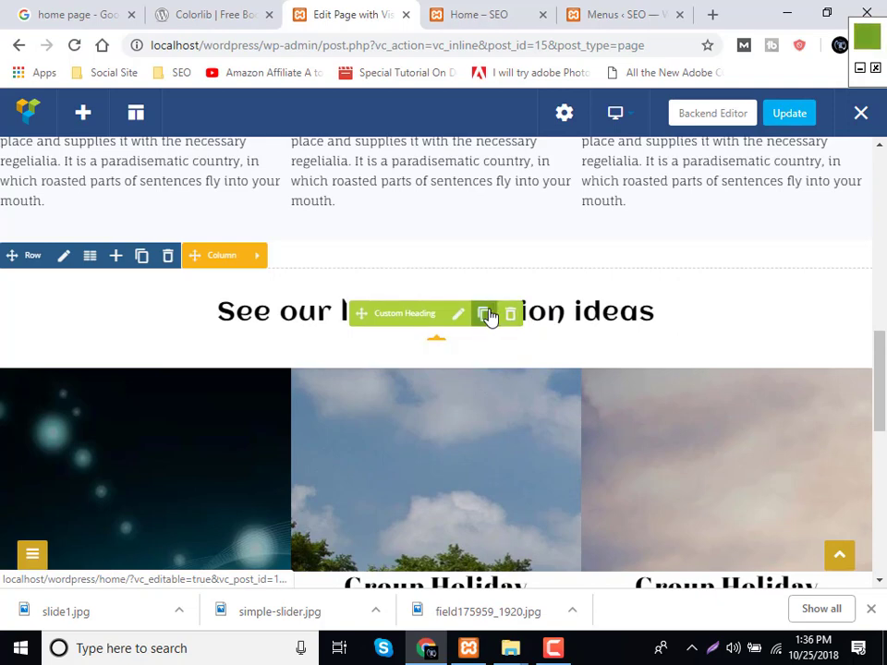
left_click(485, 315)
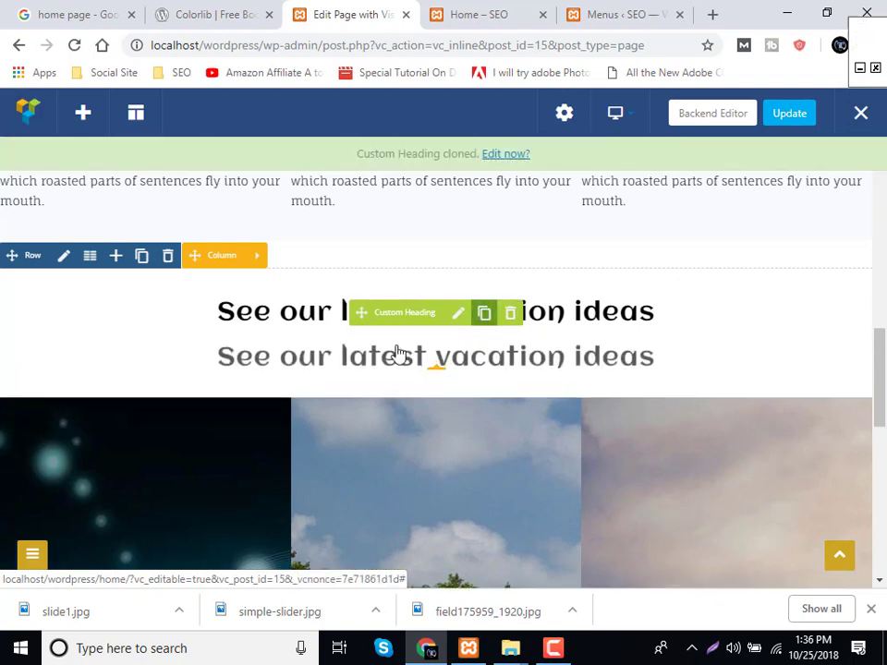
mouse_move(383, 349)
left_mouse_down()
mouse_move(390, 440)
mouse_move(380, 477)
mouse_move(392, 480)
left_mouse_up()
scroll(390, 363, "down", 5)
scroll(380, 470, "down", 3)
mouse_move(452, 500)
left_mouse_down()
mouse_move(435, 518)
mouse_move(436, 501)
left_mouse_up()
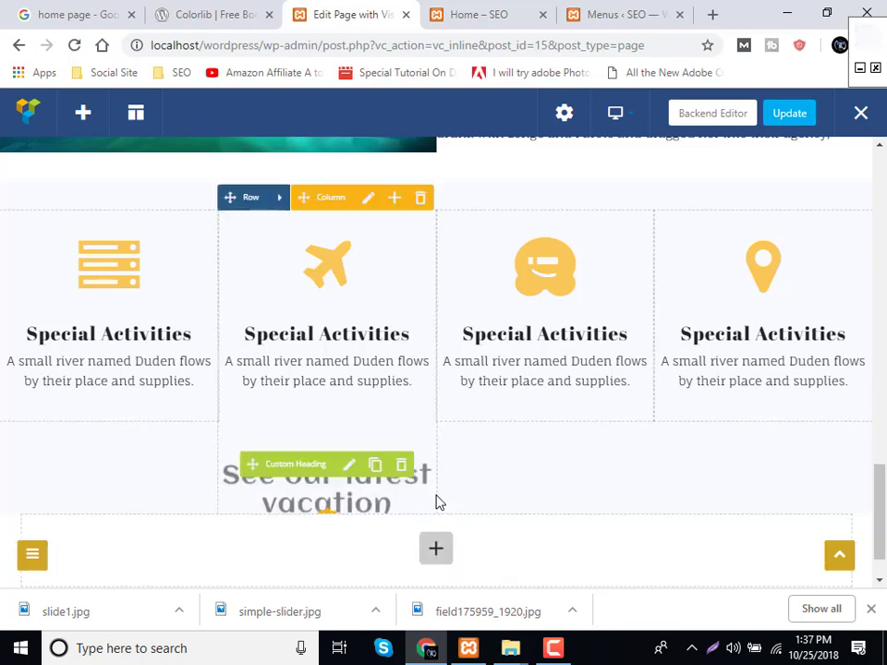
Add a new row below the services section, set its row stretch to "Stretch row and content (no paddings)", save and close.
scroll(440, 500, "down", 1)
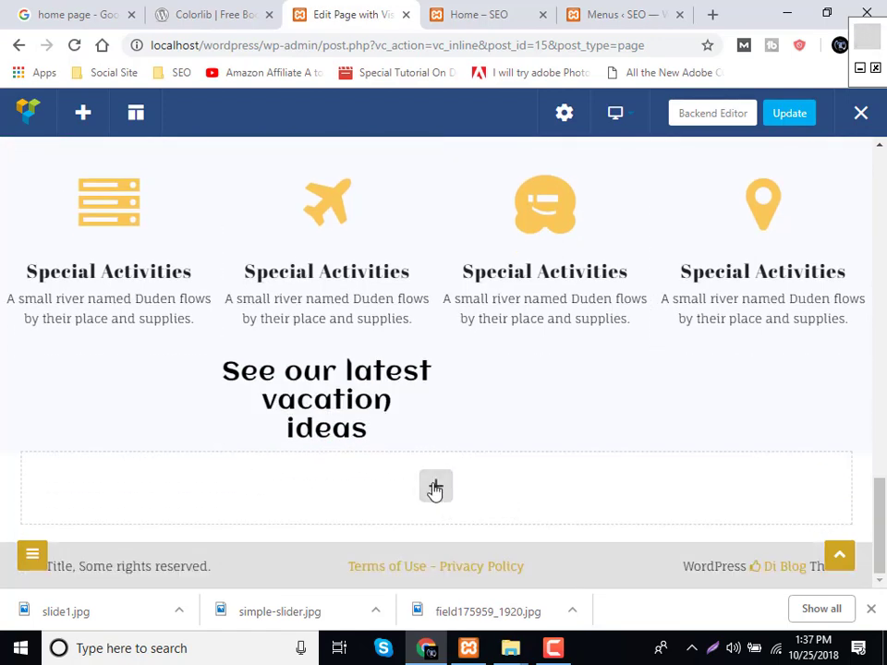
left_click(435, 494)
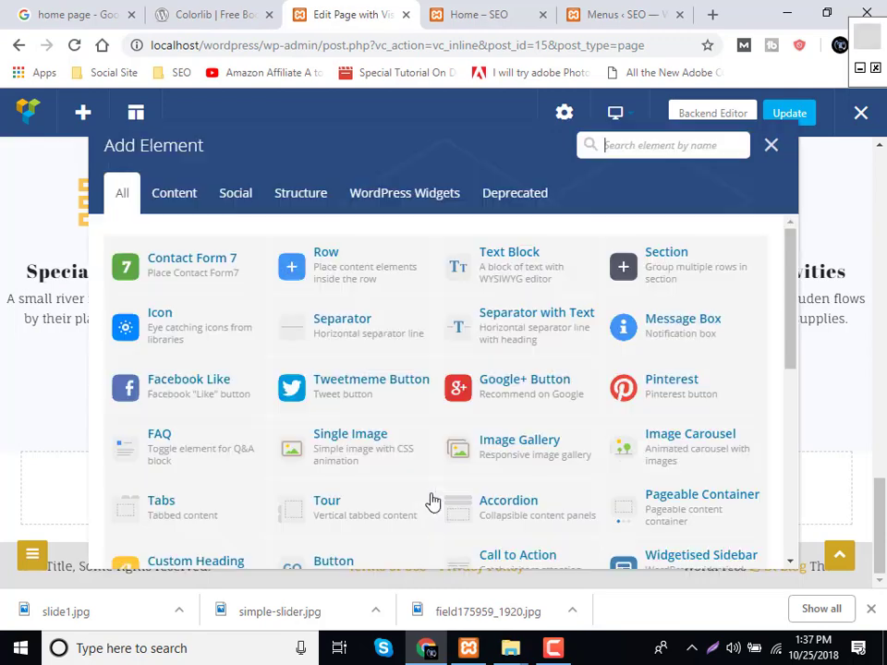
left_click(308, 267)
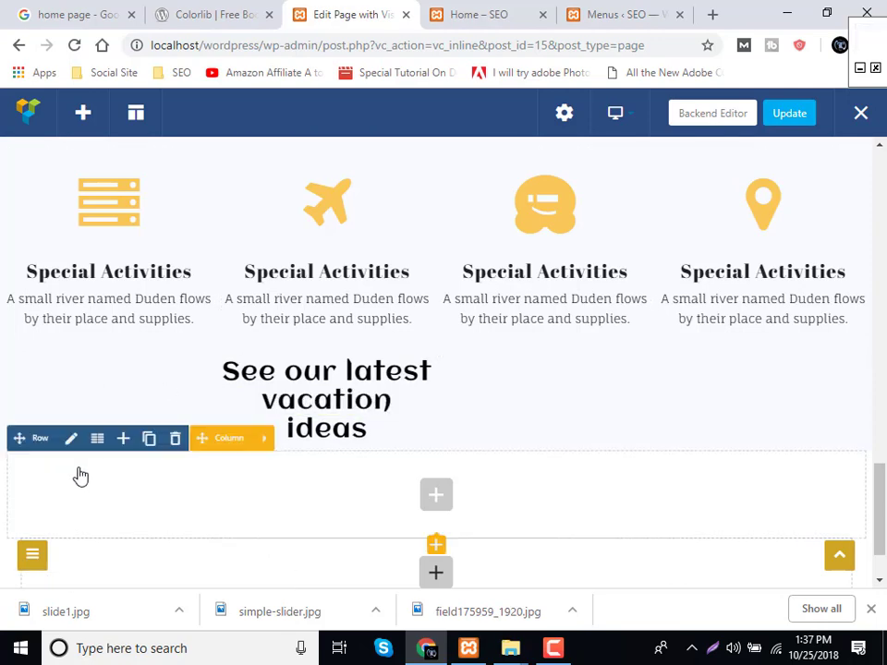
left_click(71, 440)
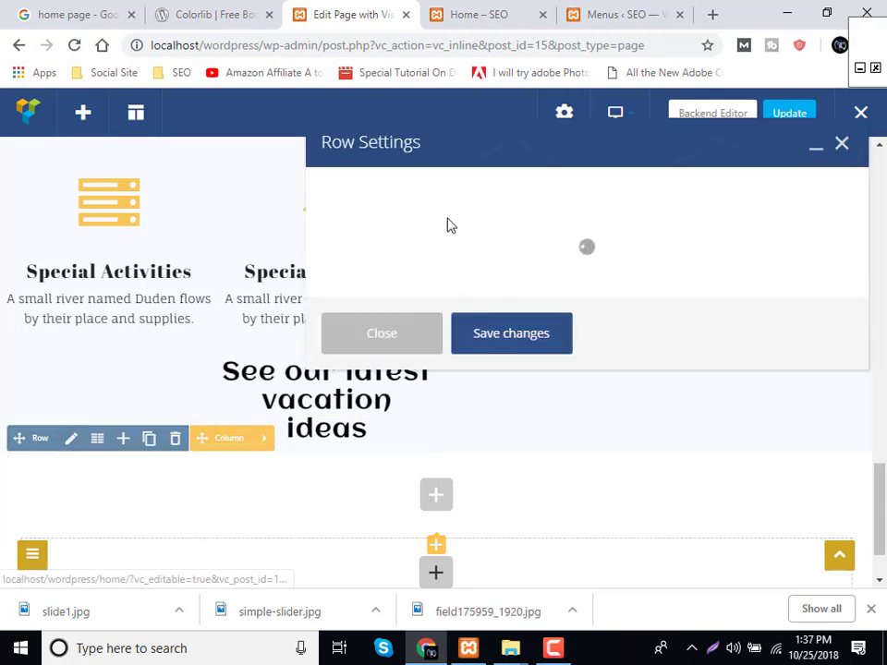
left_click(412, 266)
left_click(406, 342)
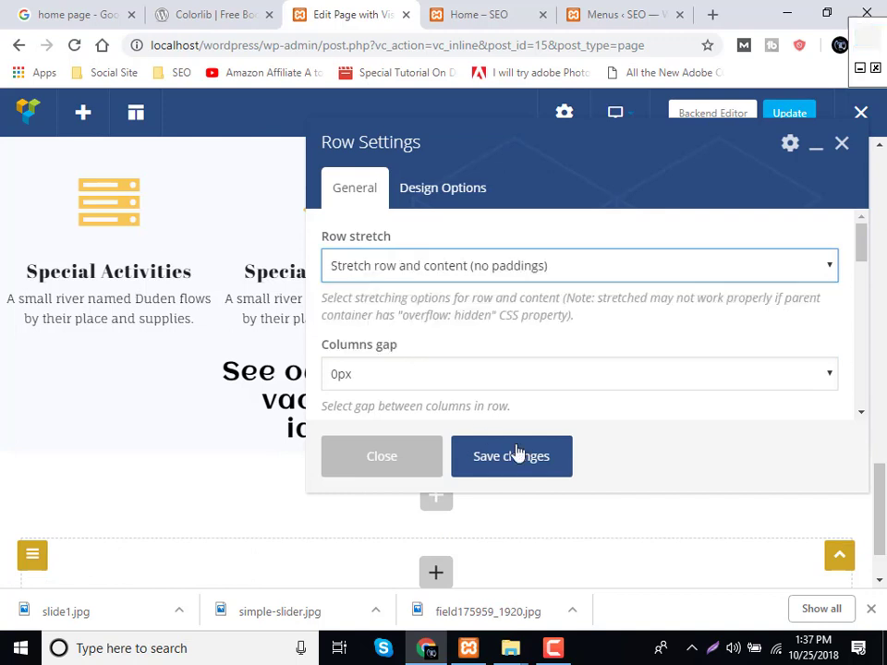
left_click(515, 455)
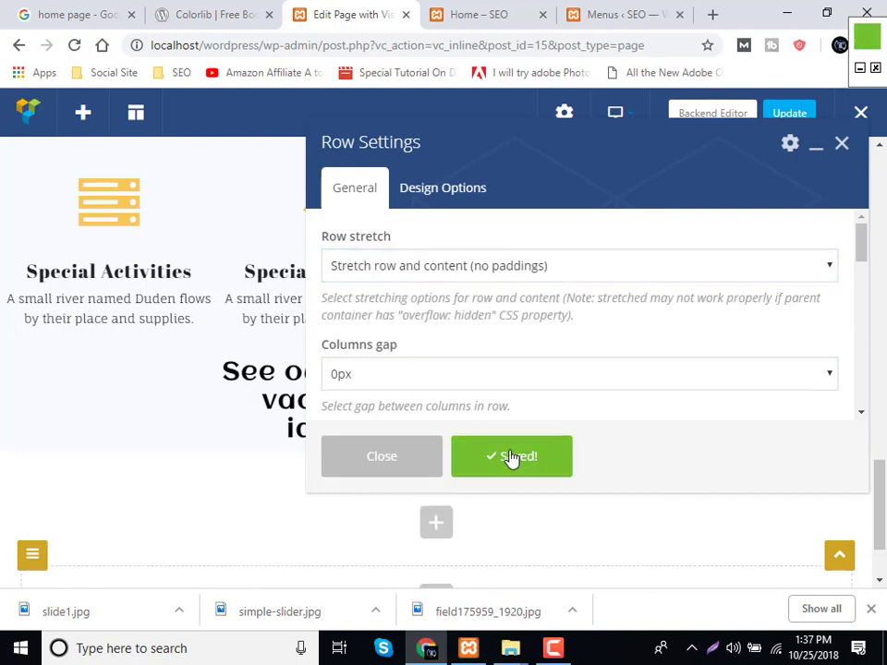
left_click(397, 467)
Clone the new empty row and move the copied "See our latest vacation ideas" heading into the upper of the two rows.
scroll(174, 468, "down", 2)
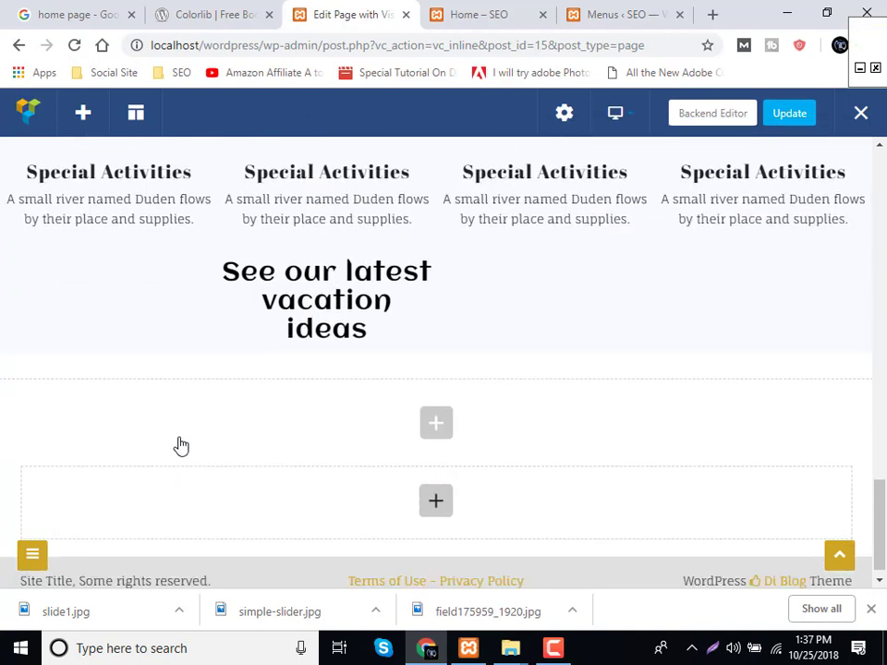
mouse_move(301, 286)
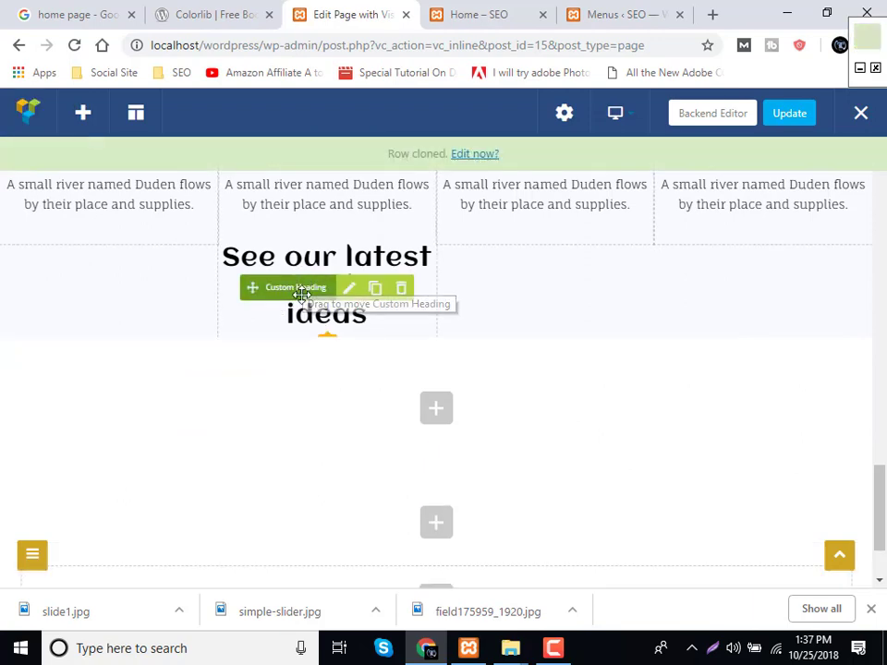
mouse_move(297, 286)
left_mouse_down()
mouse_move(360, 383)
mouse_move(385, 404)
mouse_move(405, 388)
mouse_move(435, 328)
left_mouse_up()
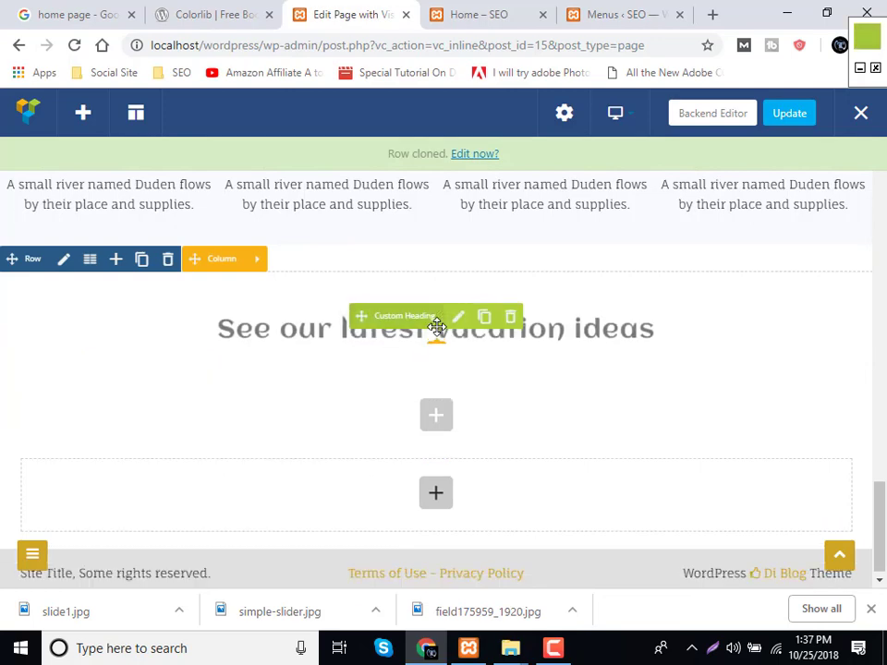
Change the moved heading's text to "Most Popular Destination", save the heading settings and close them.
scroll(435, 327, "up", 1)
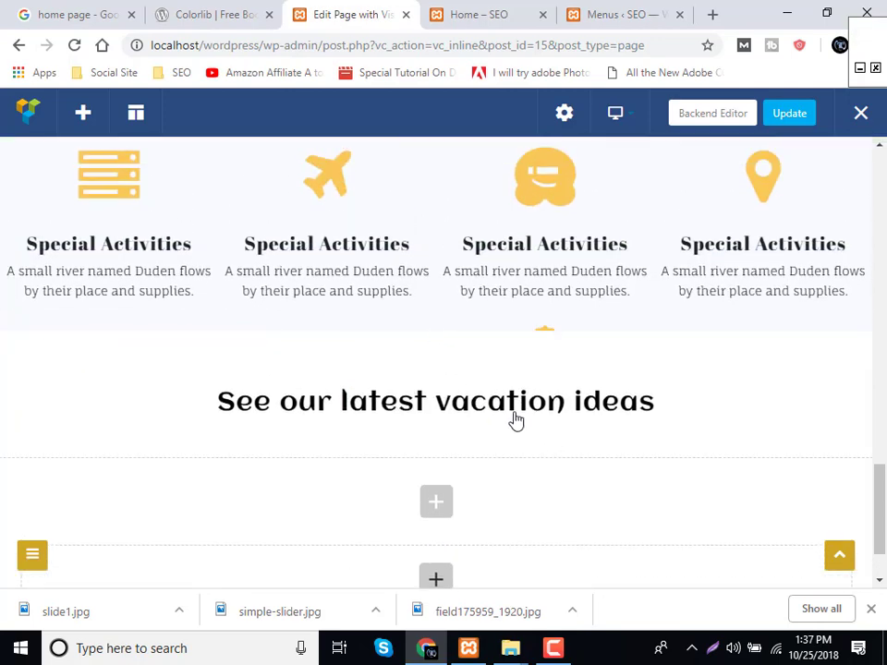
left_click(462, 407)
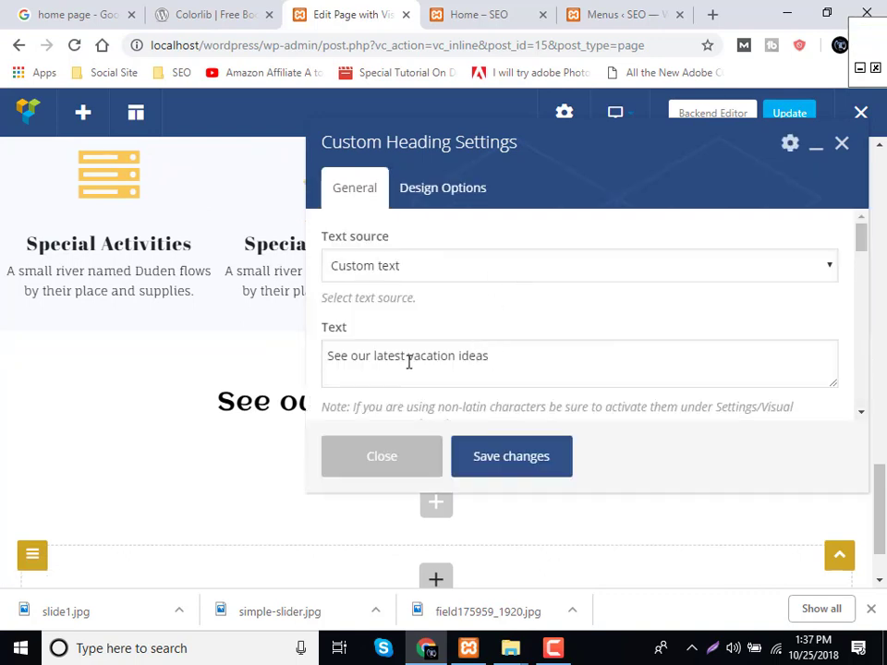
triple_click(409, 362)
type("Most Popular Destination")
left_click(519, 455)
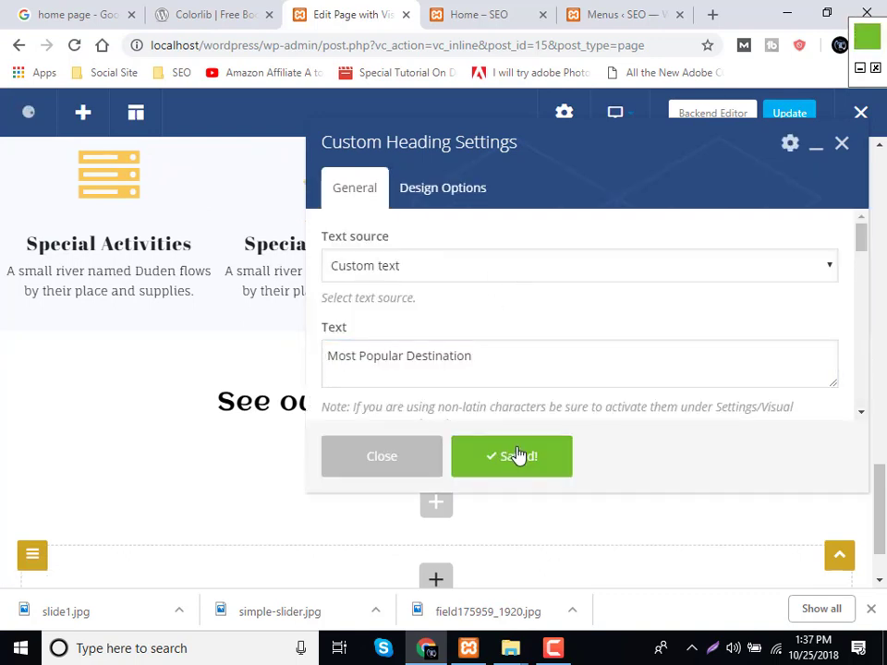
left_click(394, 455)
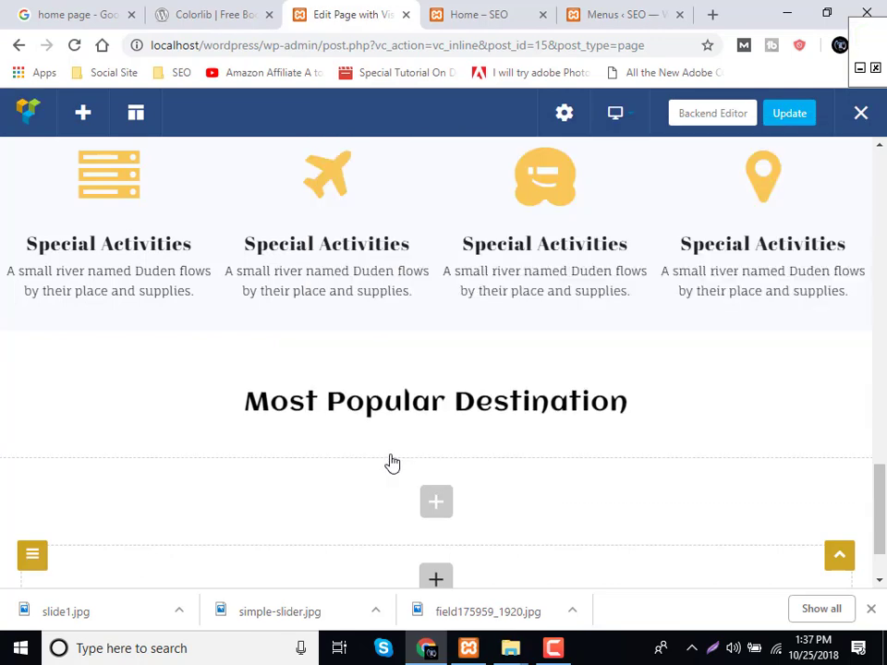
Switch to the Colorlib Adventure template preview and examine the layout of its Most Popular Destination cards.
left_click(233, 9)
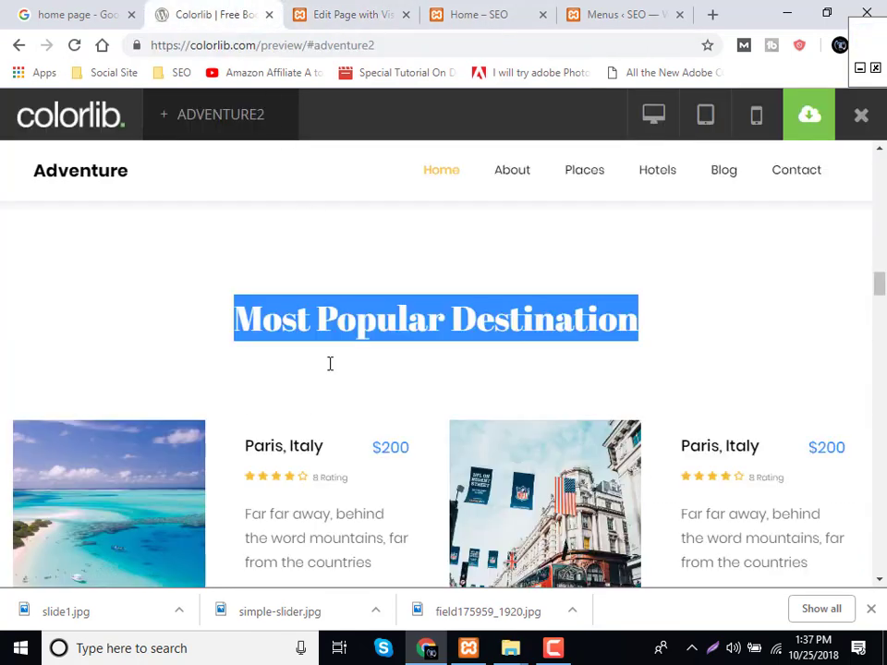
scroll(277, 416, "down", 3)
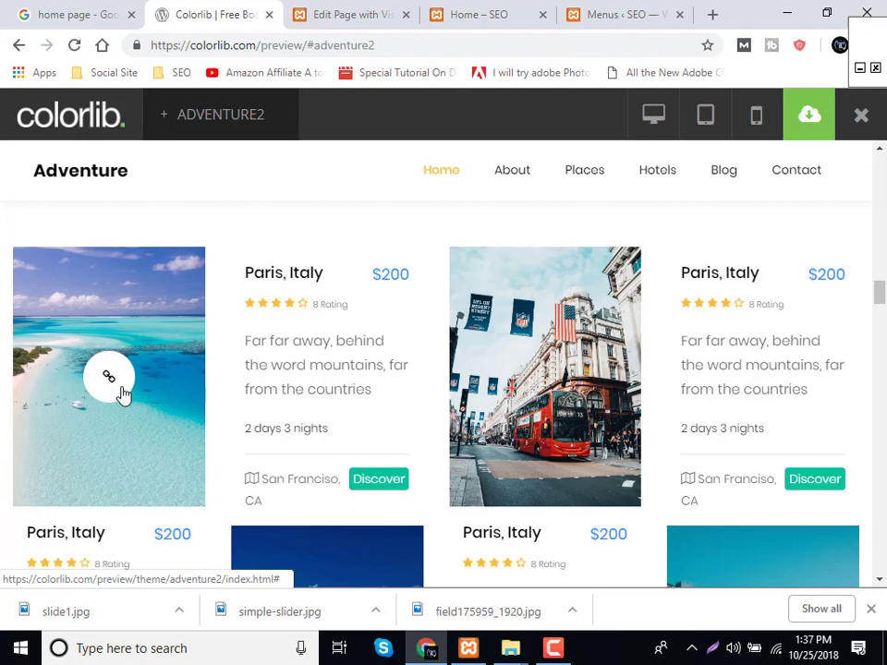
scroll(123, 396, "down", 1)
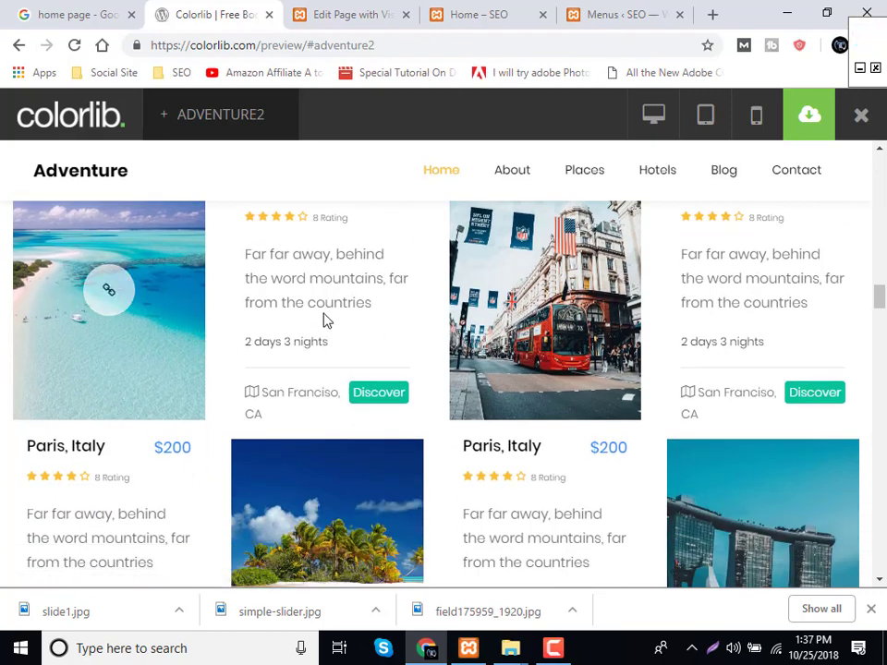
scroll(313, 343, "down", 2)
scroll(312, 342, "down", 3)
left_click(319, 351)
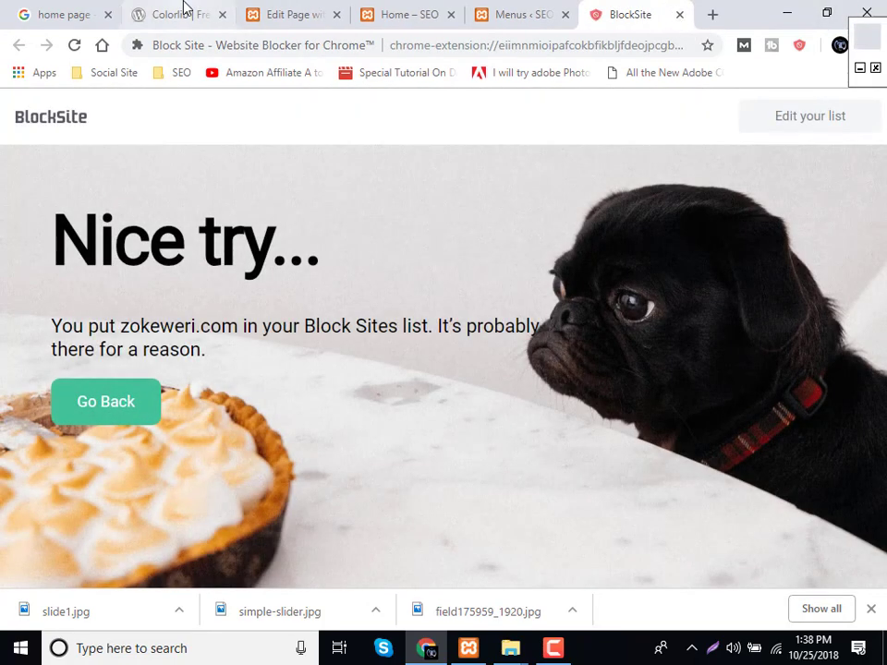
Return to the template preview from the blocked-site page and examine the green counters section above Popular Hotels.
left_click(183, 11)
scroll(398, 461, "down", 1)
scroll(404, 452, "up", 1)
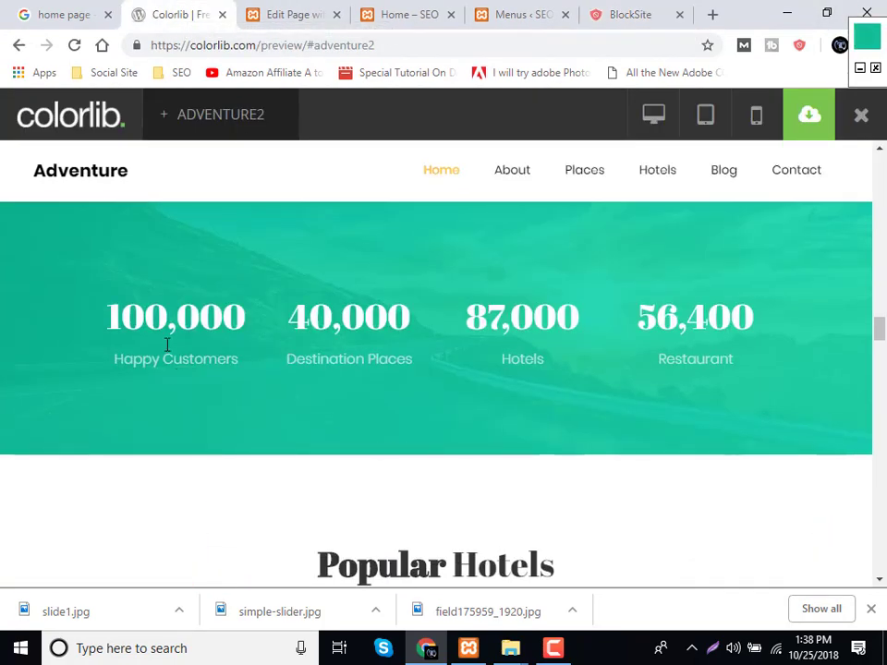
left_click_drag(143, 318, 799, 321)
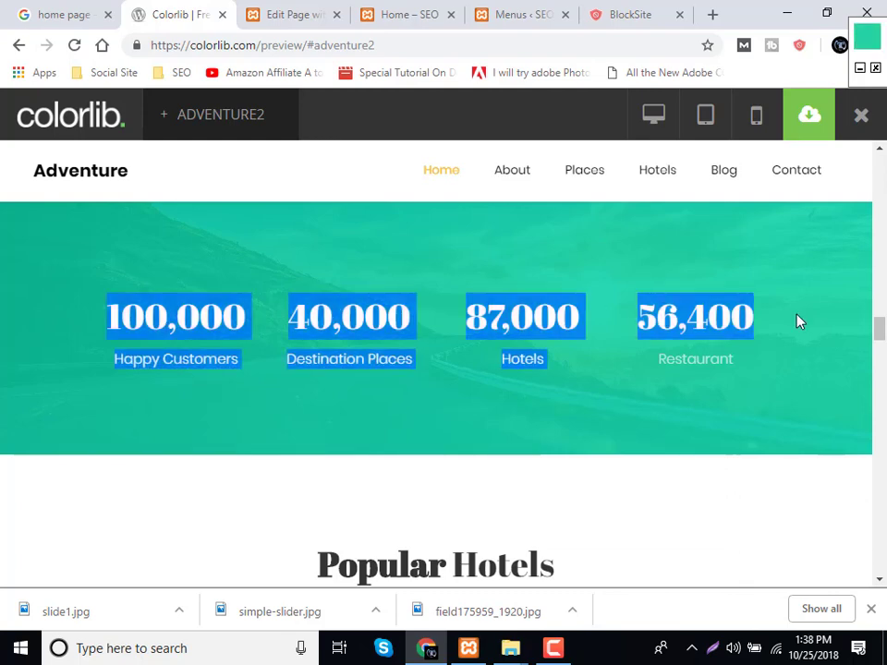
left_click(800, 320)
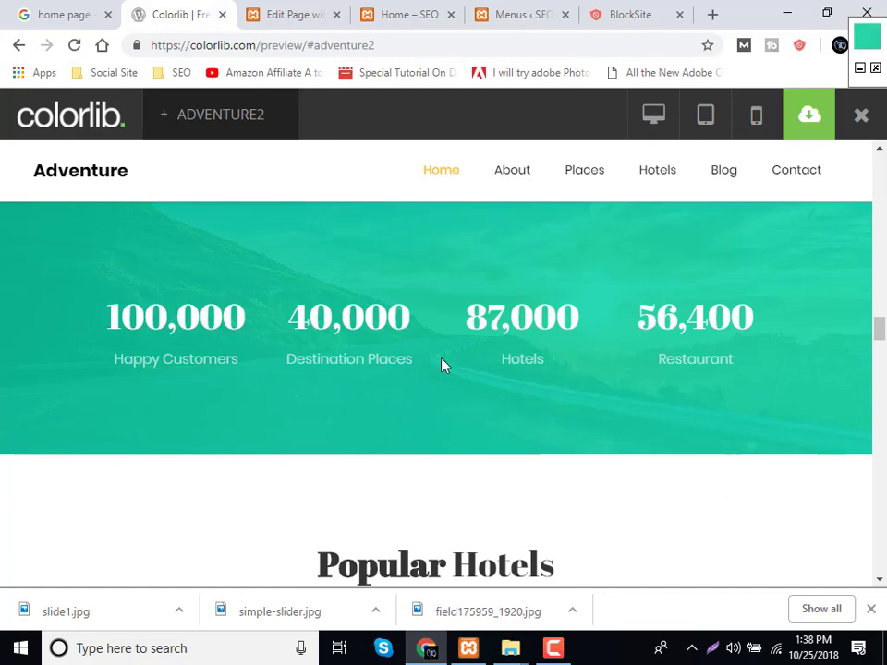
Examine the template's Popular Hotels section, including the four-column hotel cards and the full-width hotel listing.
scroll(379, 366, "down", 3)
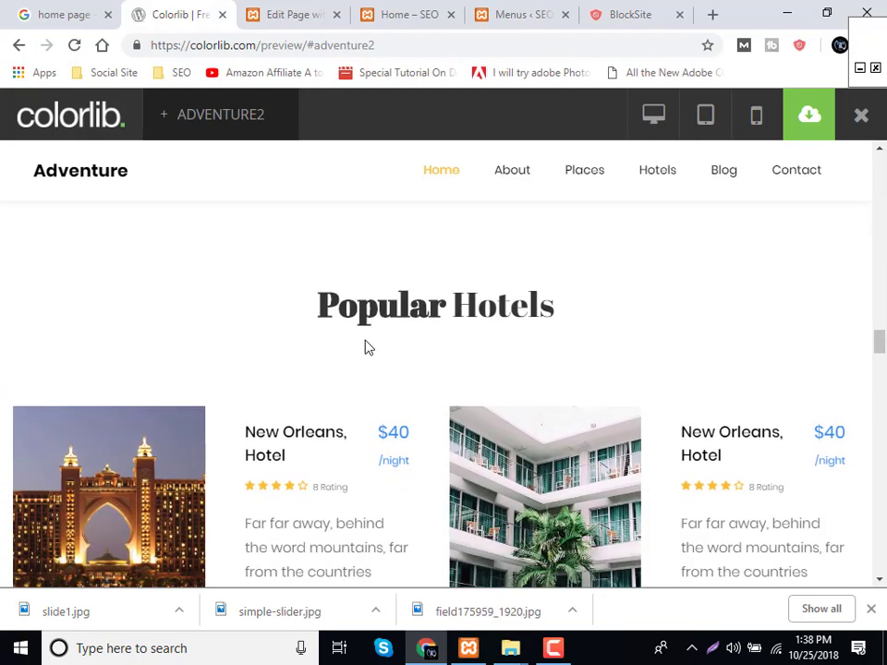
scroll(452, 344, "down", 7)
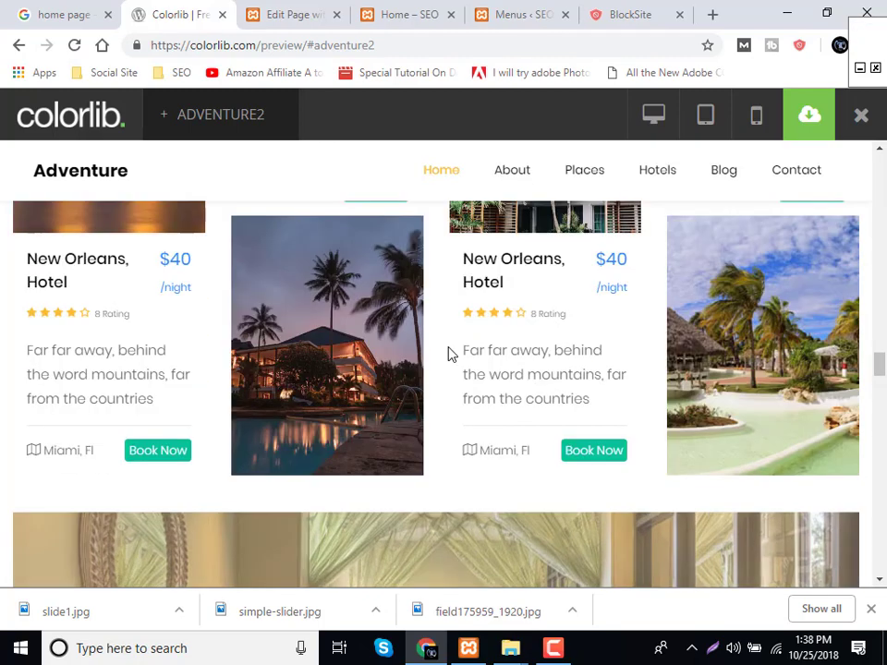
scroll(420, 382, "down", 1)
scroll(55, 413, "up", 1)
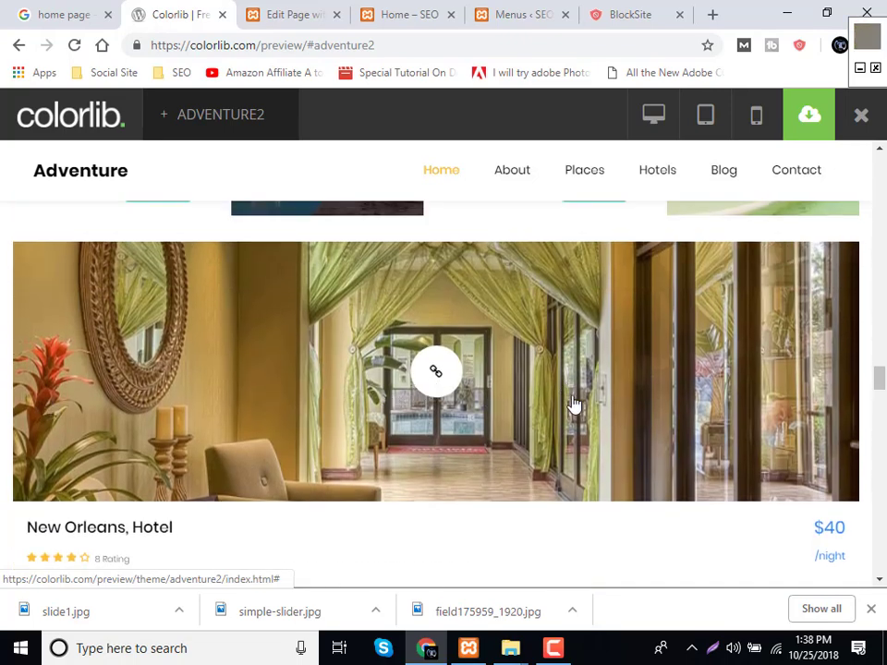
scroll(539, 413, "down", 1)
scroll(539, 413, "down", 5)
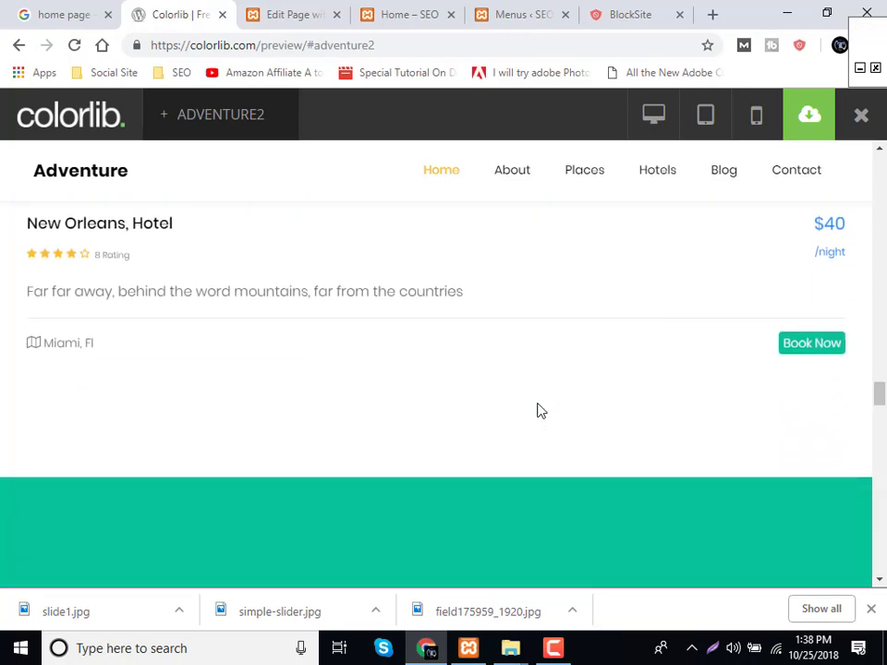
Examine the heading, intro text and three-card layout of the template's "Our satisfied customer says" testimonials section.
scroll(425, 414, "down", 2)
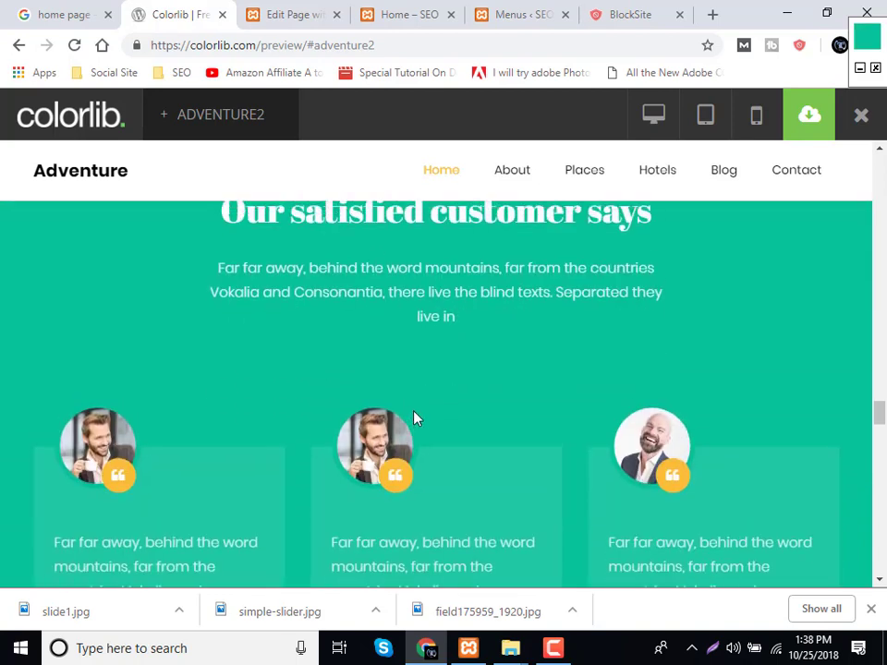
scroll(416, 416, "up", 1)
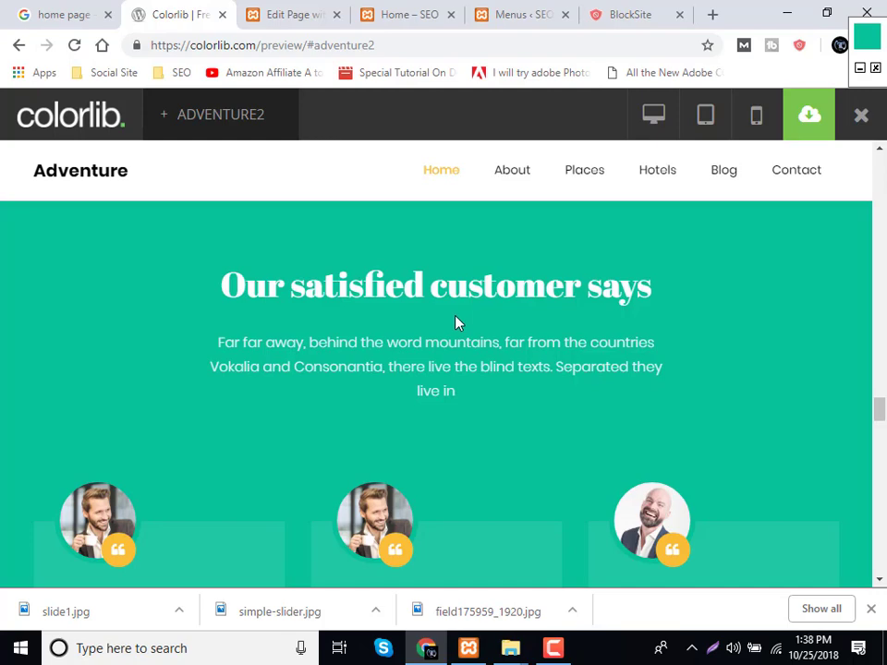
scroll(456, 320, "down", 2)
scroll(200, 390, "down", 1)
scroll(204, 389, "down", 2)
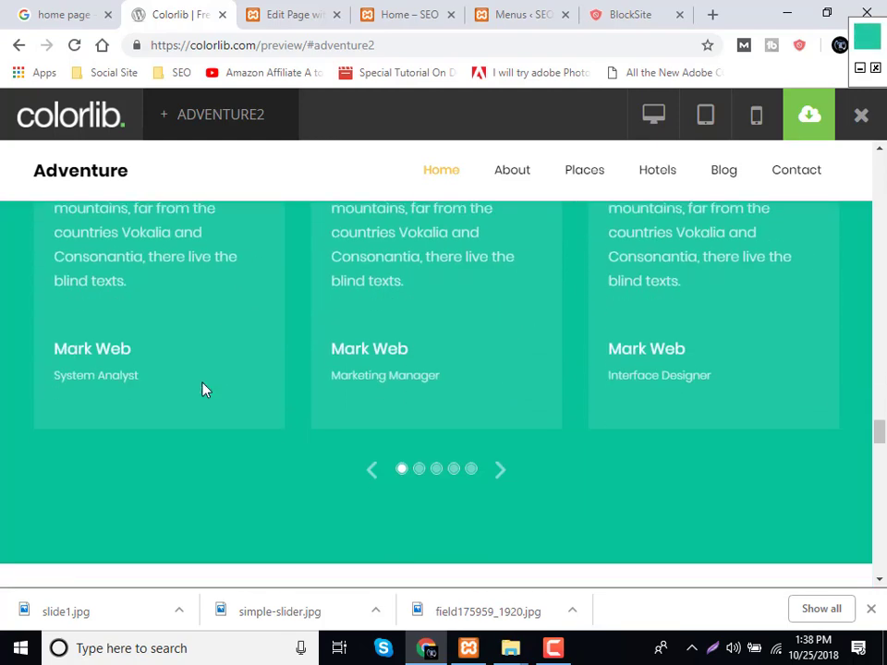
scroll(204, 389, "up", 1)
scroll(440, 390, "up", 2)
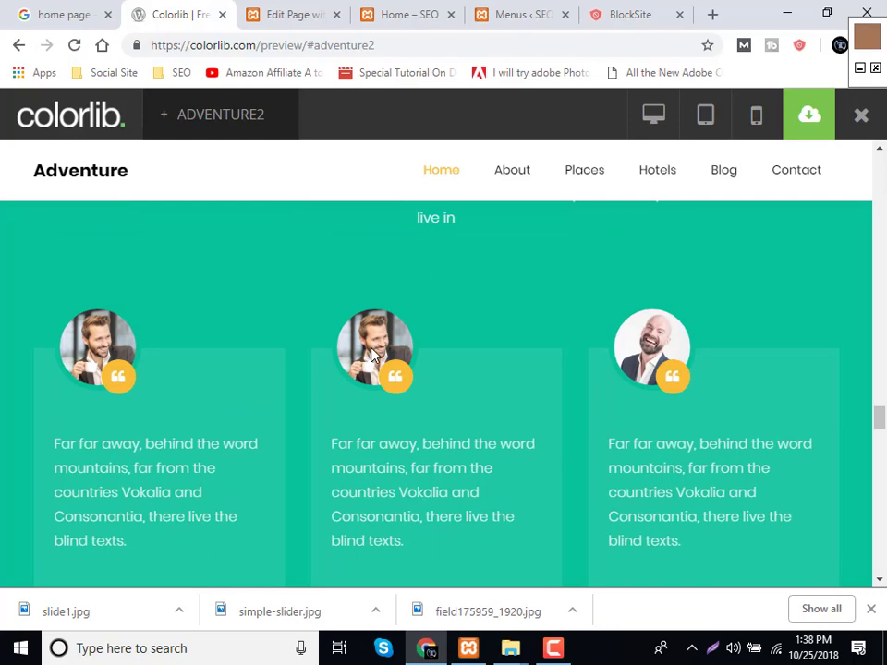
scroll(377, 354, "down", 7)
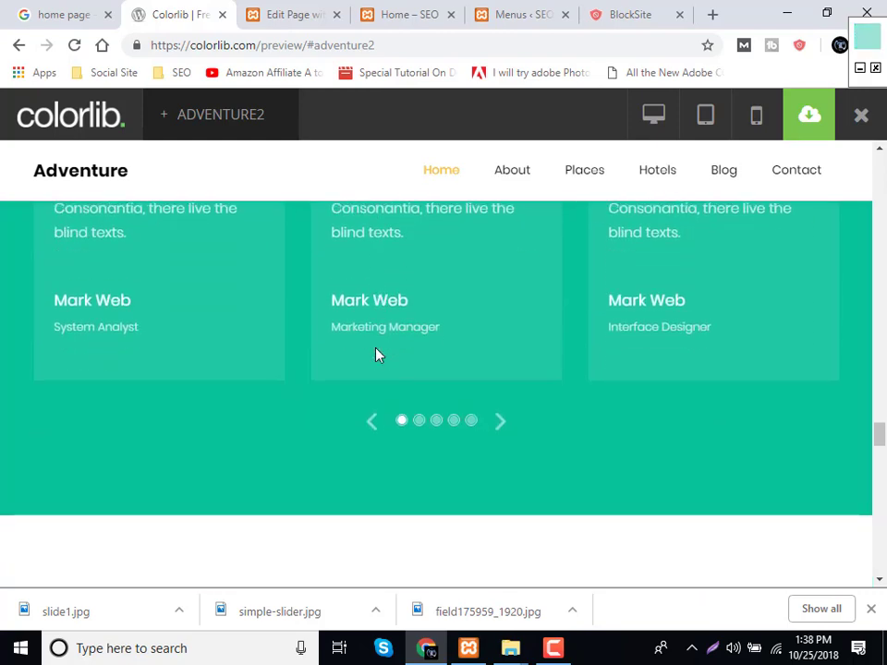
Page through the testimonial carousel's slides to check how it changes the displayed customer cards.
scroll(377, 354, "up", 2)
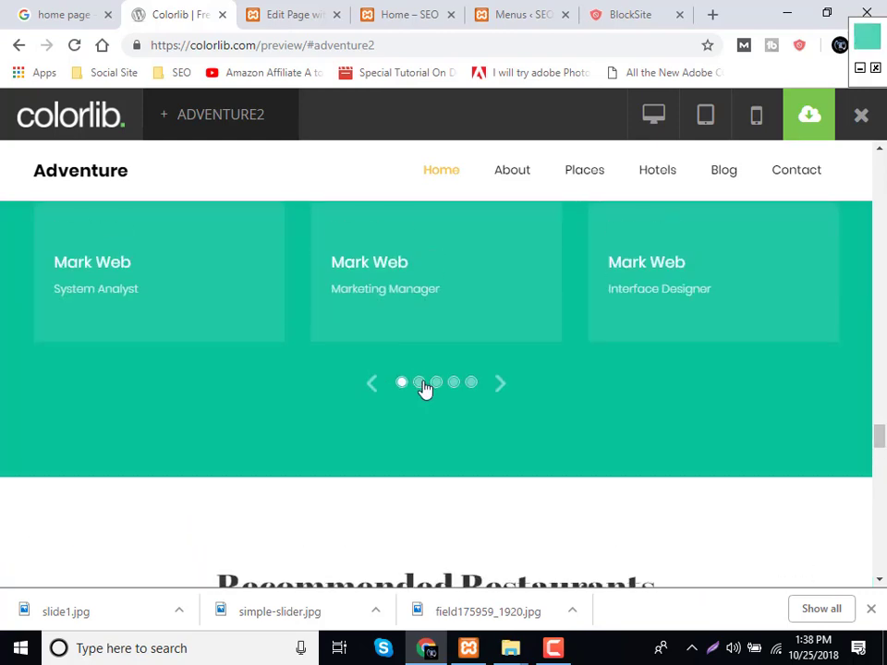
left_click(436, 383)
scroll(441, 392, "up", 1)
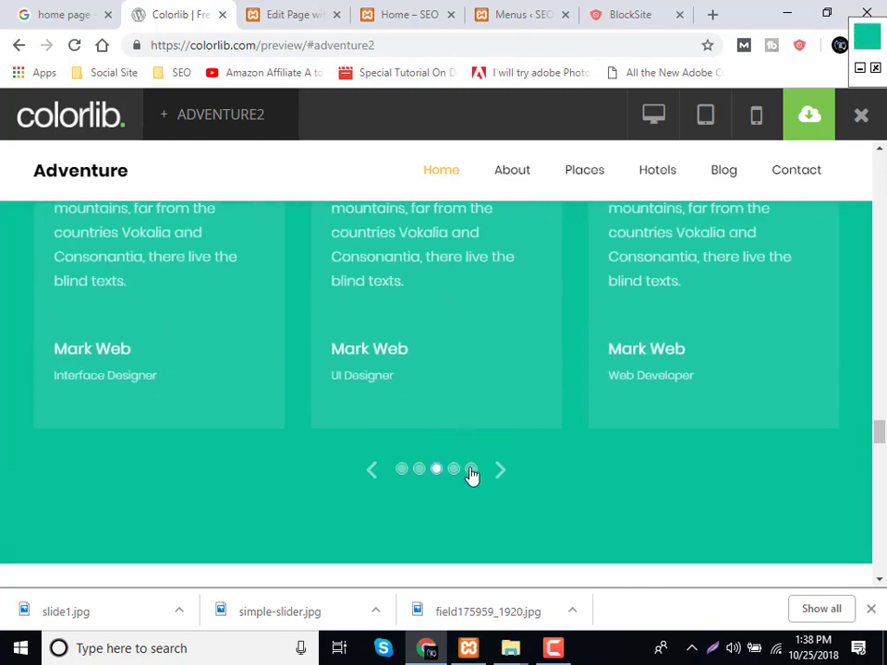
left_click(467, 469)
left_click(456, 470)
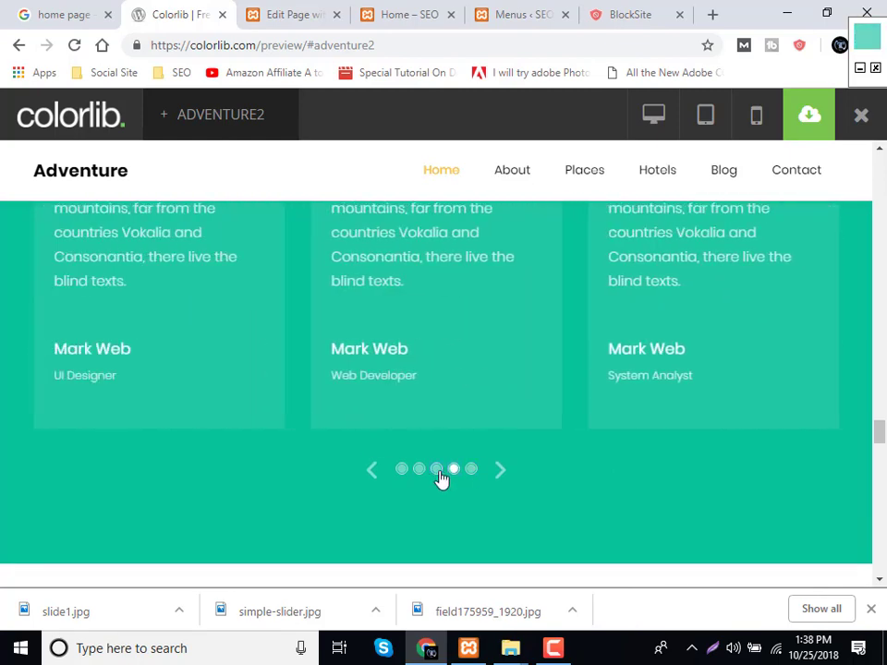
left_click(438, 472)
Examine the template's Recommended Restaurants, Tips & Articles and newsletter sections, down to the footer's copyright line.
scroll(428, 475, "down", 4)
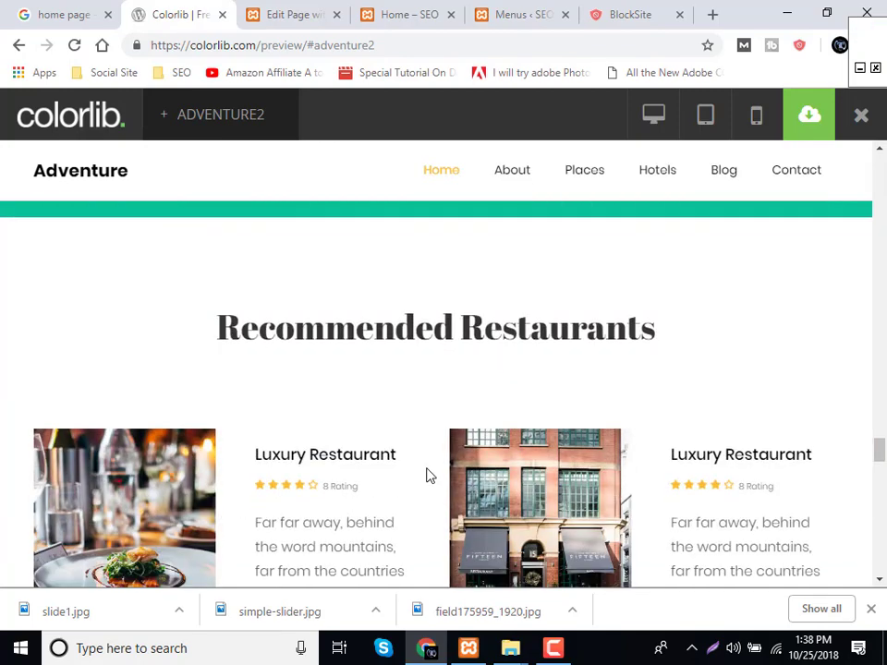
scroll(426, 475, "down", 7)
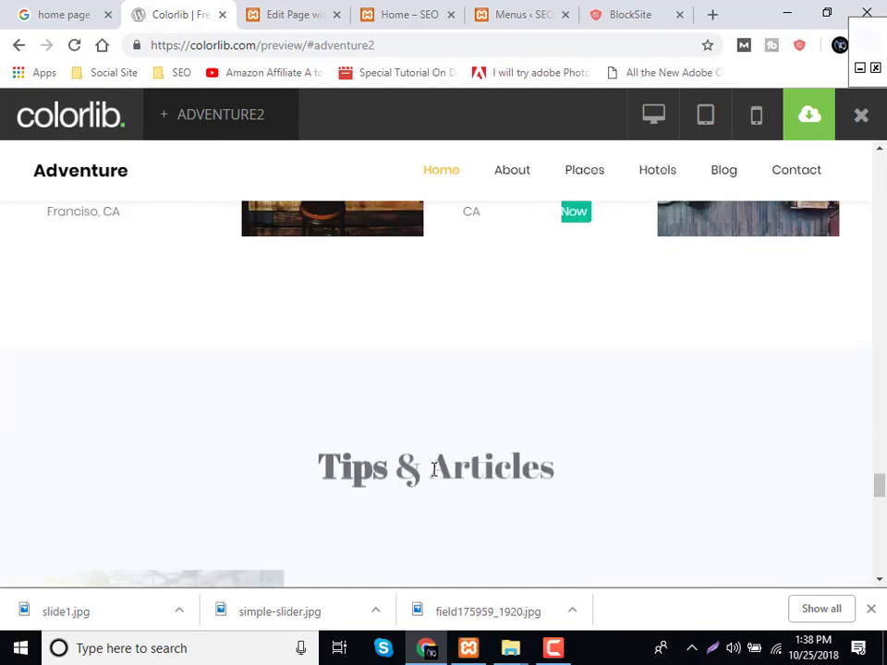
scroll(434, 470, "down", 3)
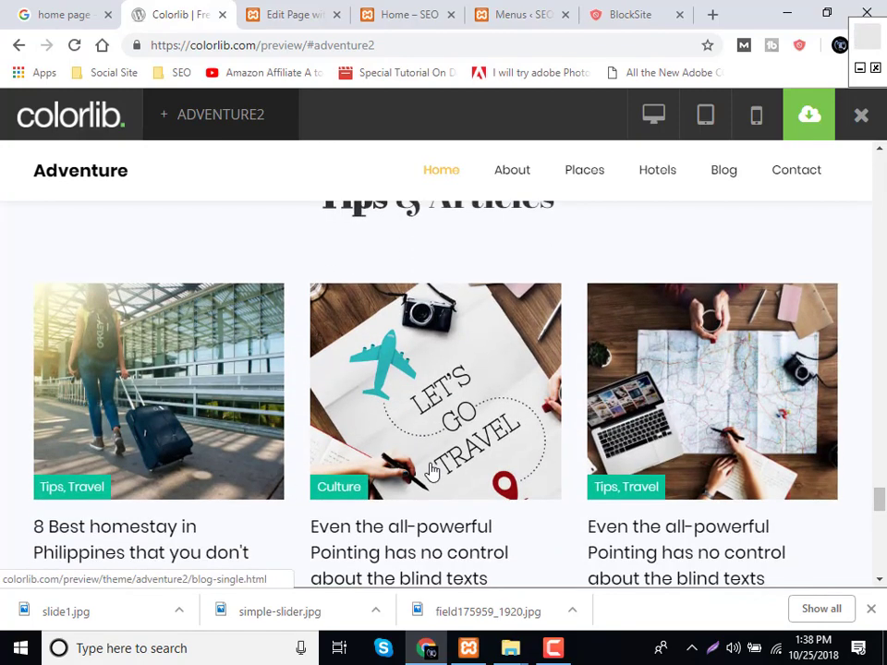
scroll(693, 386, "down", 3)
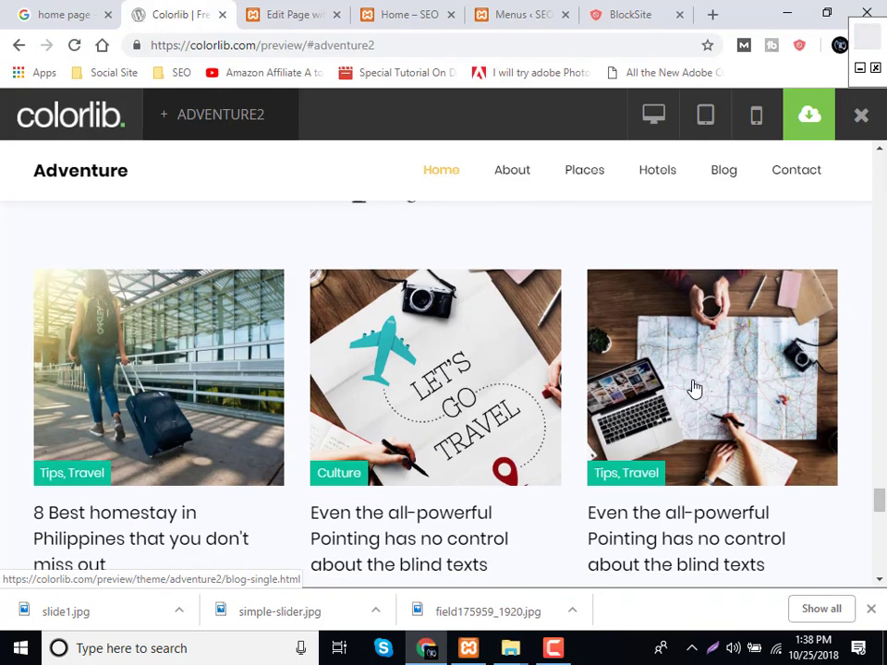
scroll(418, 457, "down", 5)
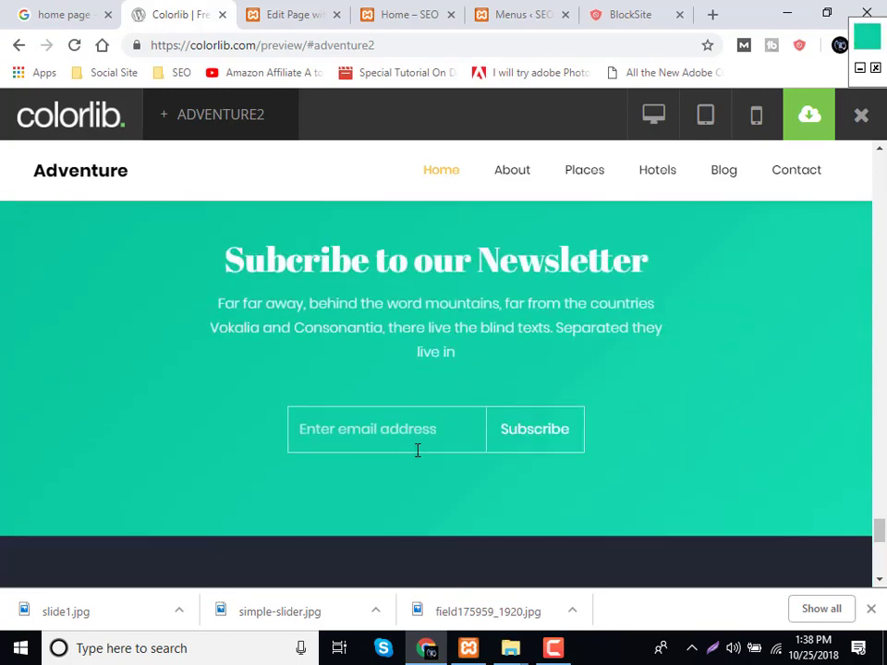
scroll(417, 451, "down", 6)
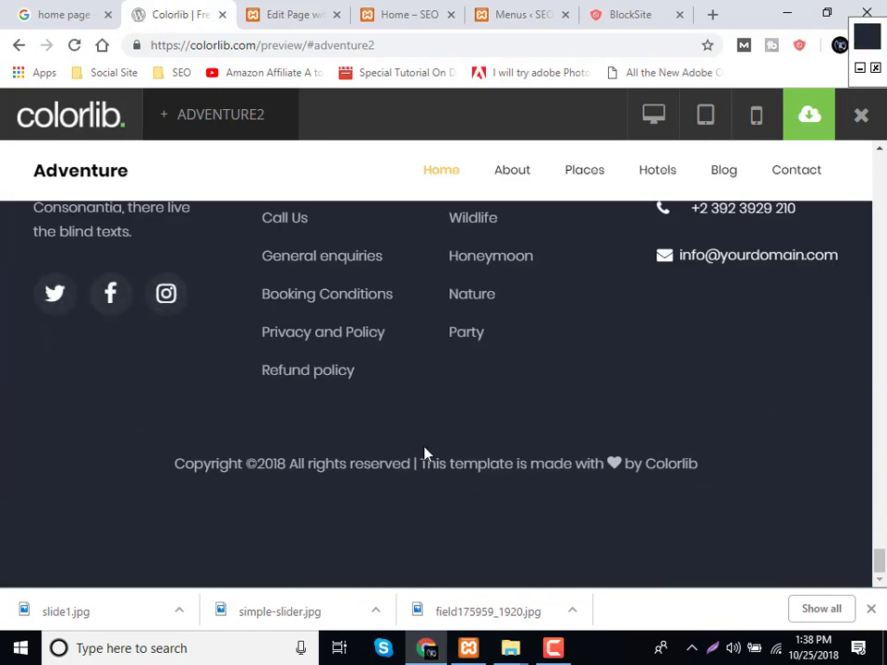
Switch back to the page editor and review the built home page from its header down to The Best Travel Agency section.
left_click(287, 13)
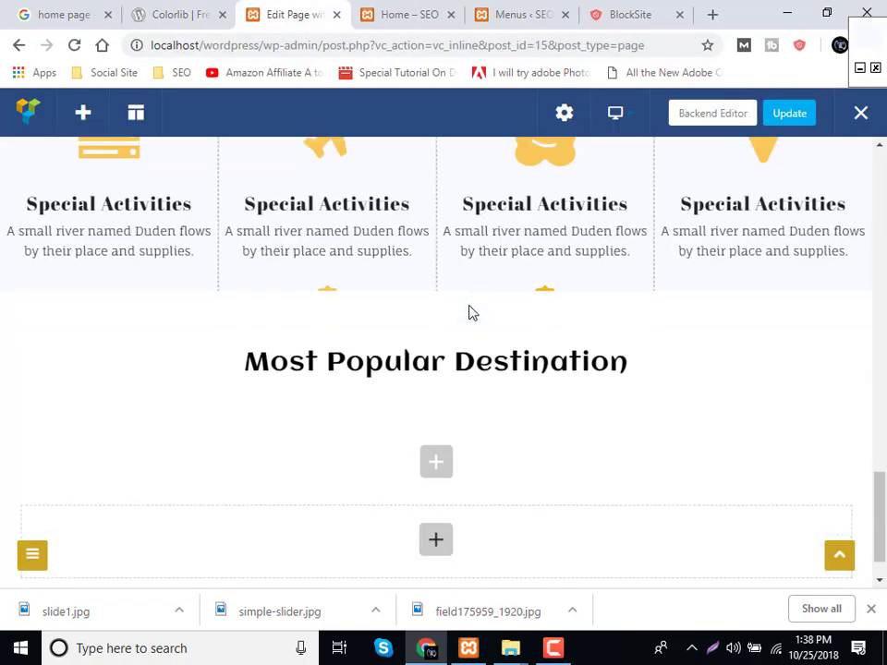
scroll(471, 312, "up", 5)
scroll(471, 312, "up", 12)
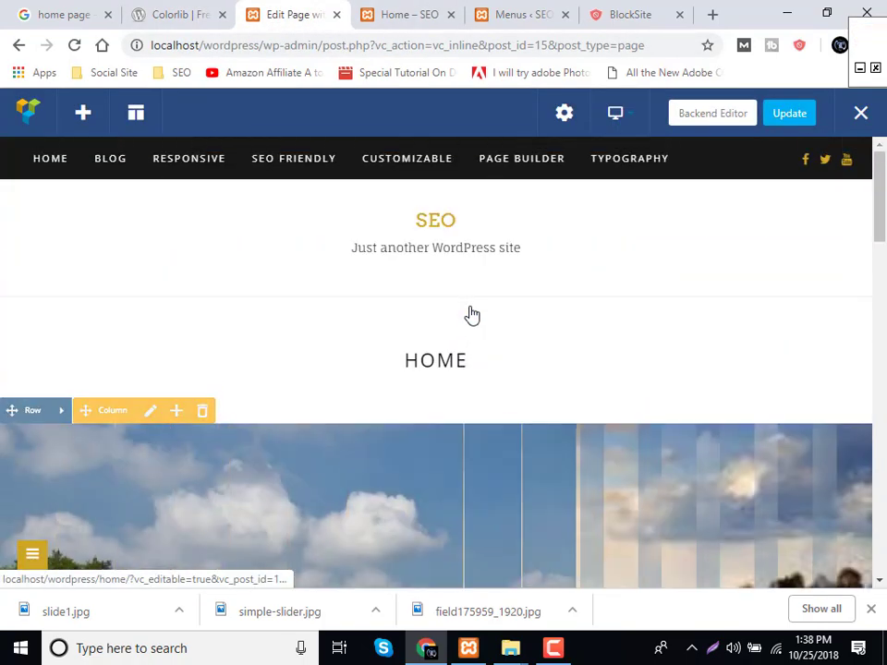
scroll(471, 313, "down", 3)
scroll(470, 313, "down", 9)
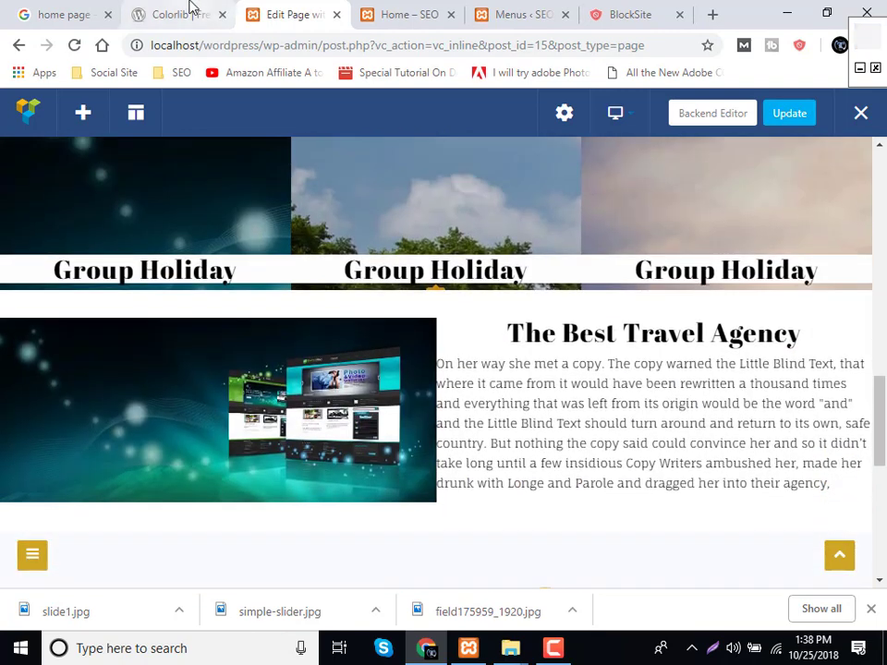
Return to the template preview and examine the footer's Adventure, Information, Experience and Have a Questions? columns.
left_click(191, 7)
scroll(364, 371, "up", 1)
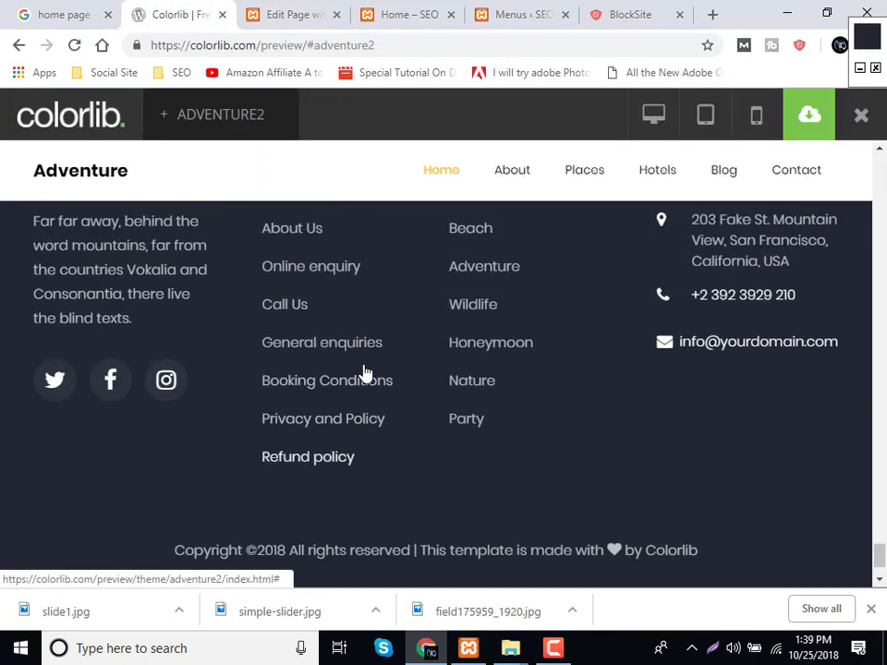
scroll(364, 371, "up", 1)
scroll(363, 371, "down", 1)
scroll(180, 313, "up", 1)
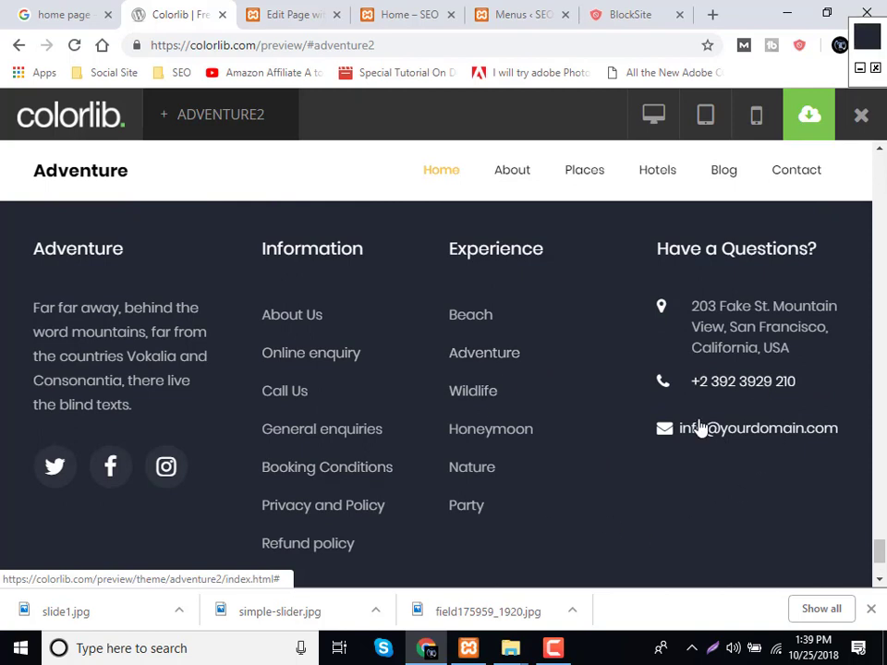
Go back to the page editor and update the home page to save its changes.
left_click(274, 7)
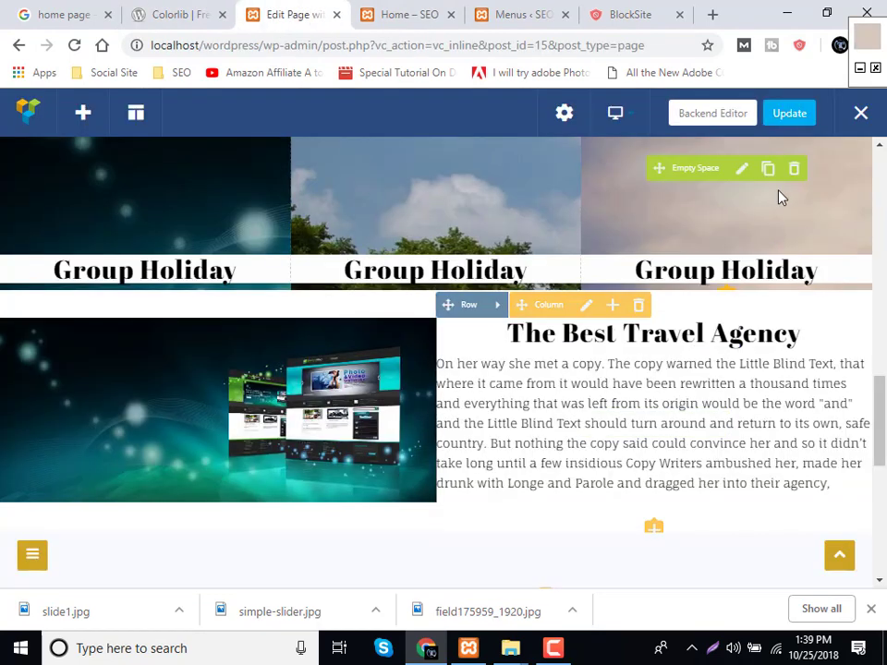
left_click(791, 115)
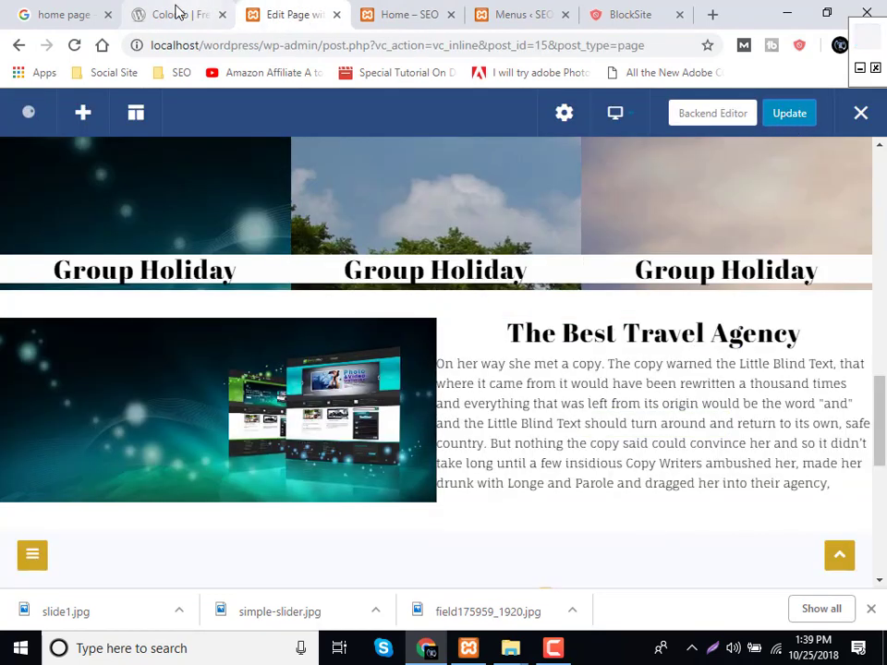
Reopen the template preview and go back up to its "Discover A new Place" hero section.
left_click(178, 10)
scroll(414, 377, "up", 2)
scroll(351, 305, "up", 1)
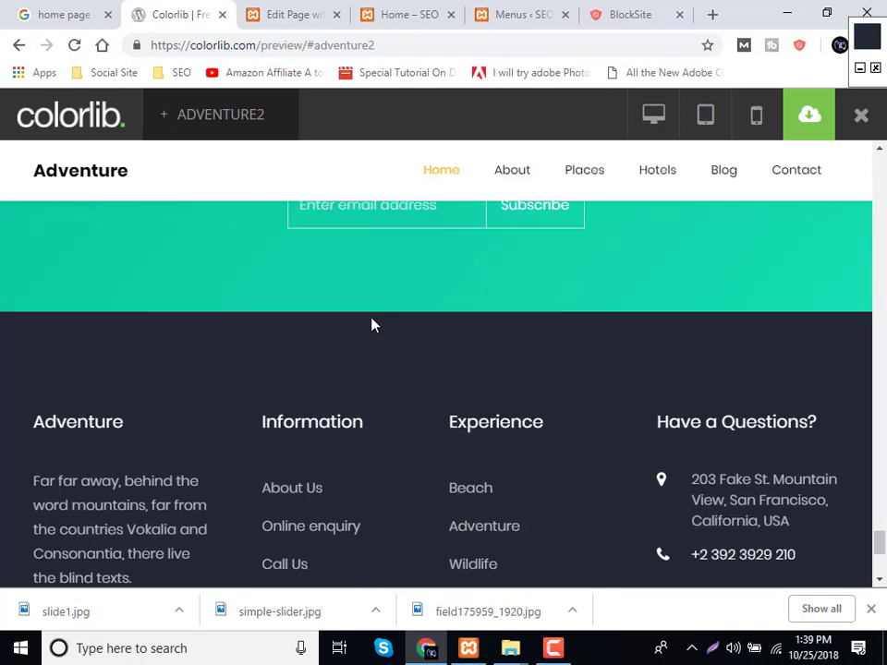
scroll(373, 323, "up", 15)
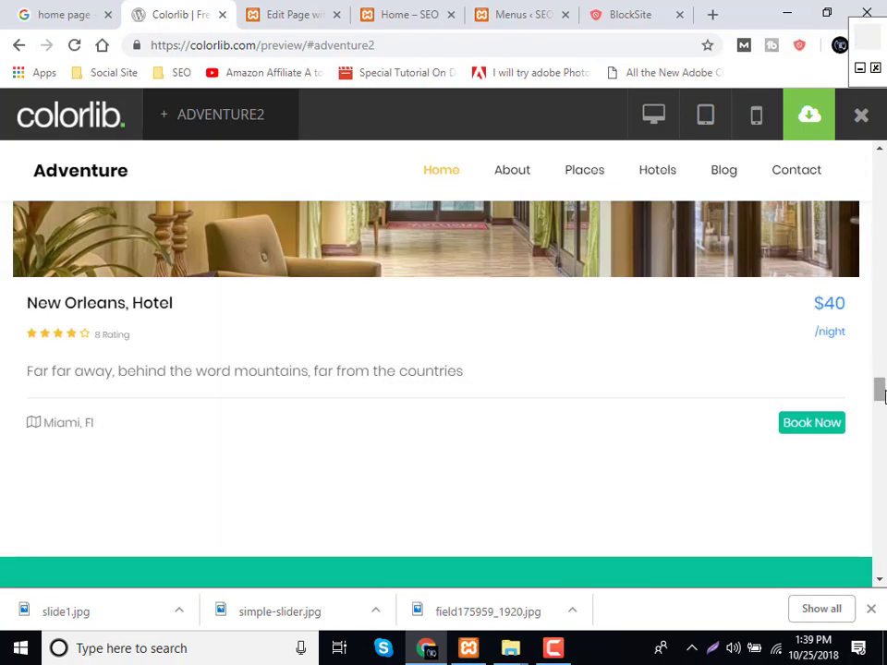
left_click_drag(881, 395, 881, 162)
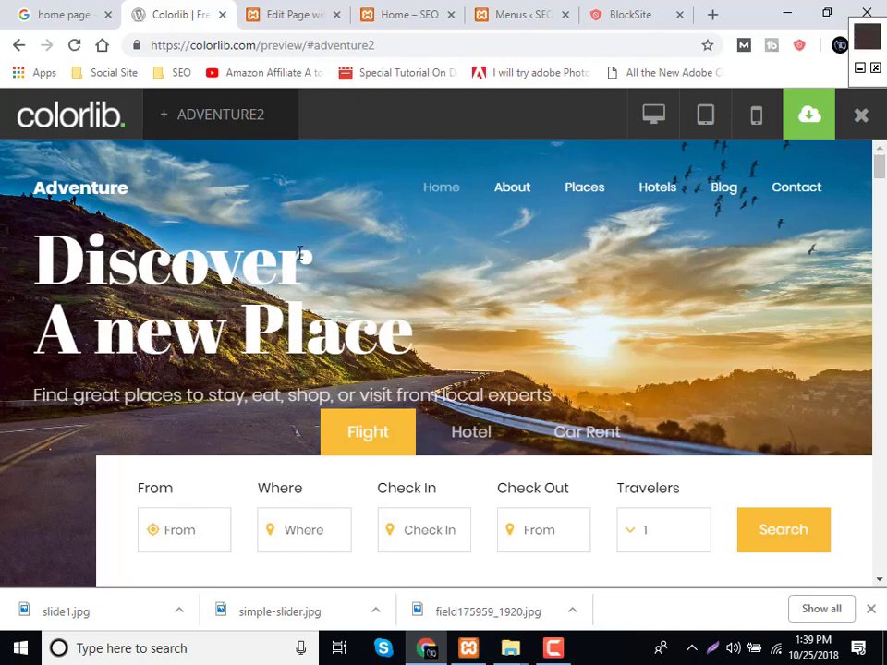
Review the template from its hero section down to the green counter band and return to the page editor.
scroll(532, 390, "down", 10)
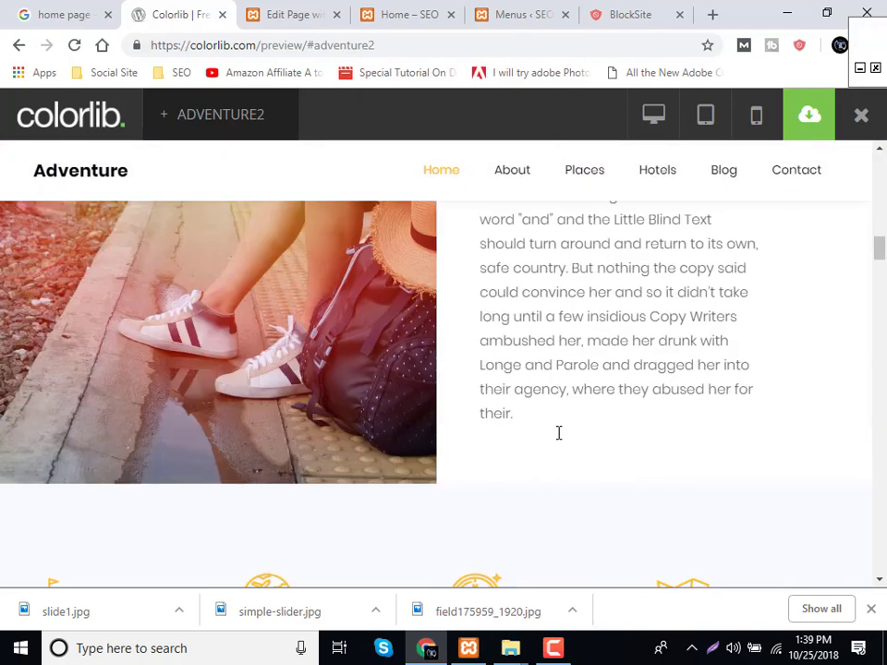
scroll(558, 432, "down", 8)
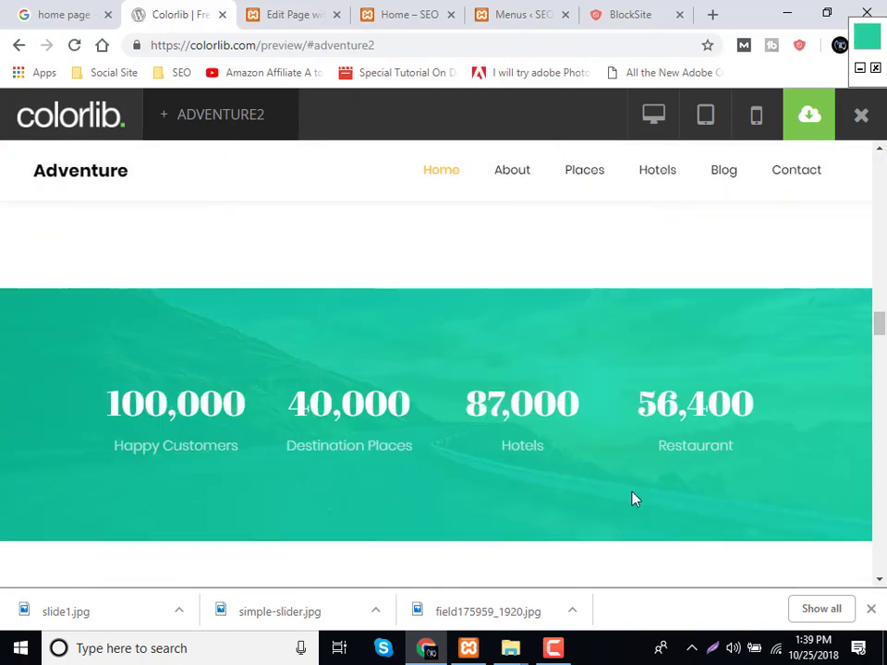
left_click(294, 15)
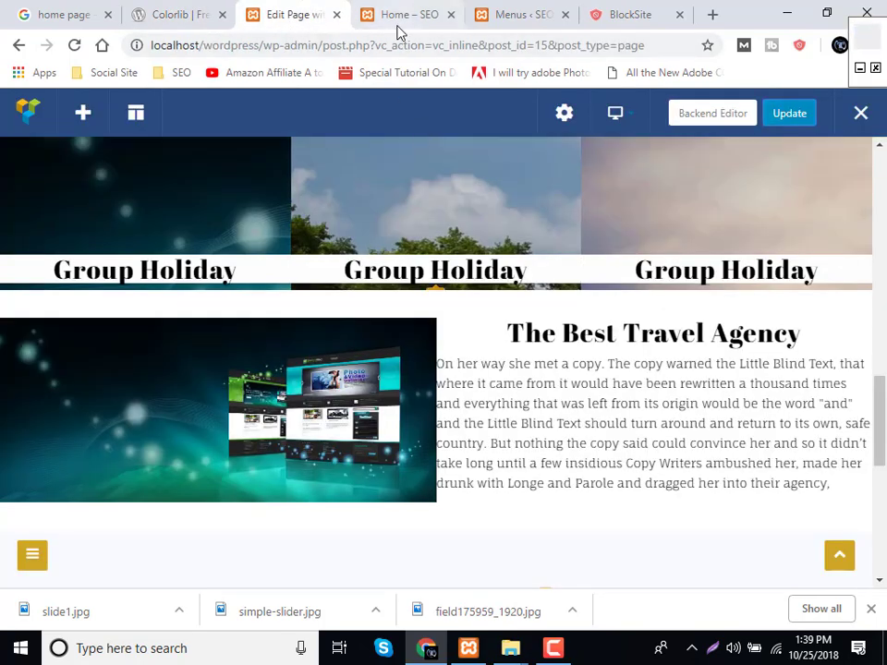
Open the published home page, reload it and review it from the slider down to the Most Popular Destination heading.
left_click(398, 28)
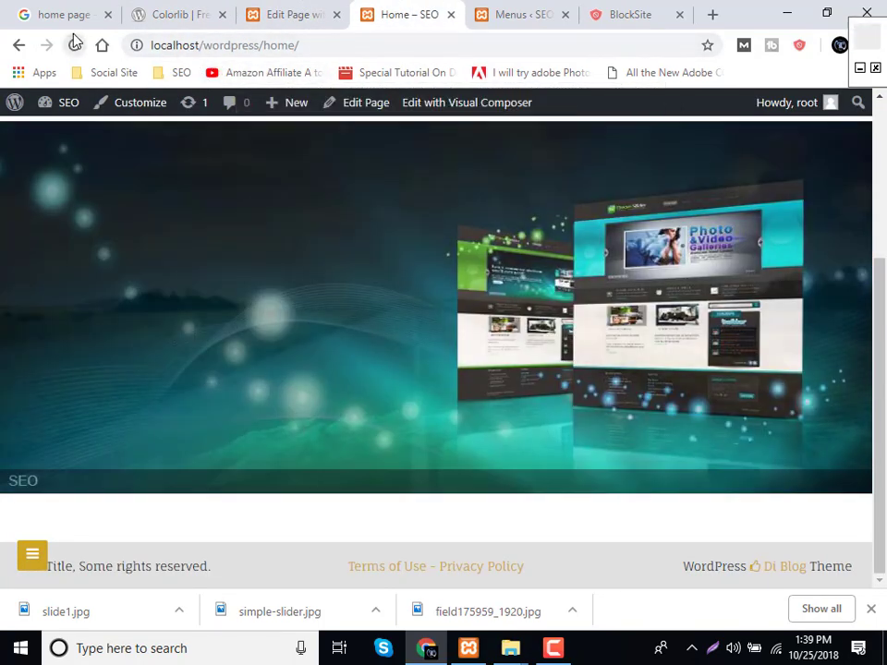
left_click(73, 43)
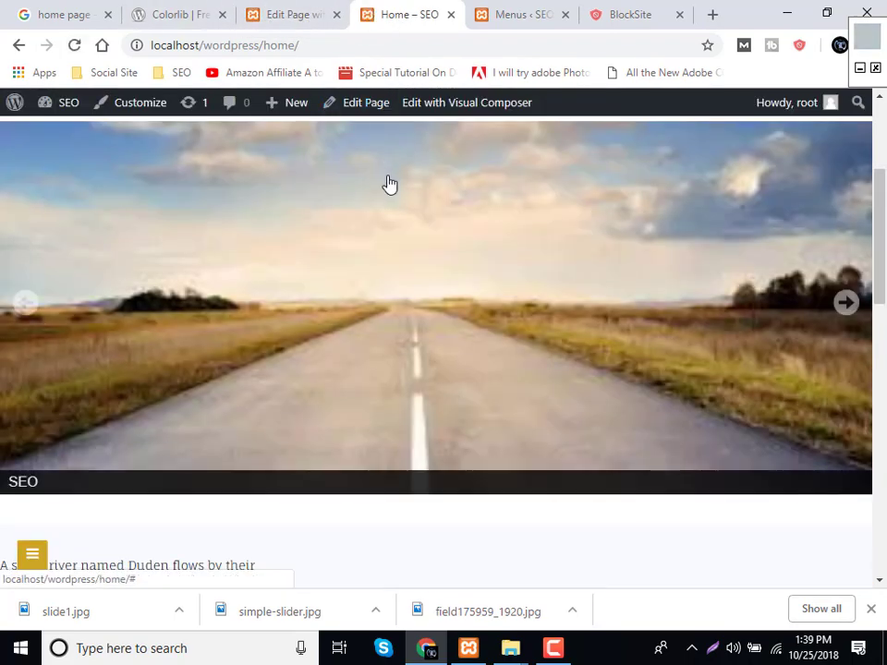
scroll(389, 185, "down", 1)
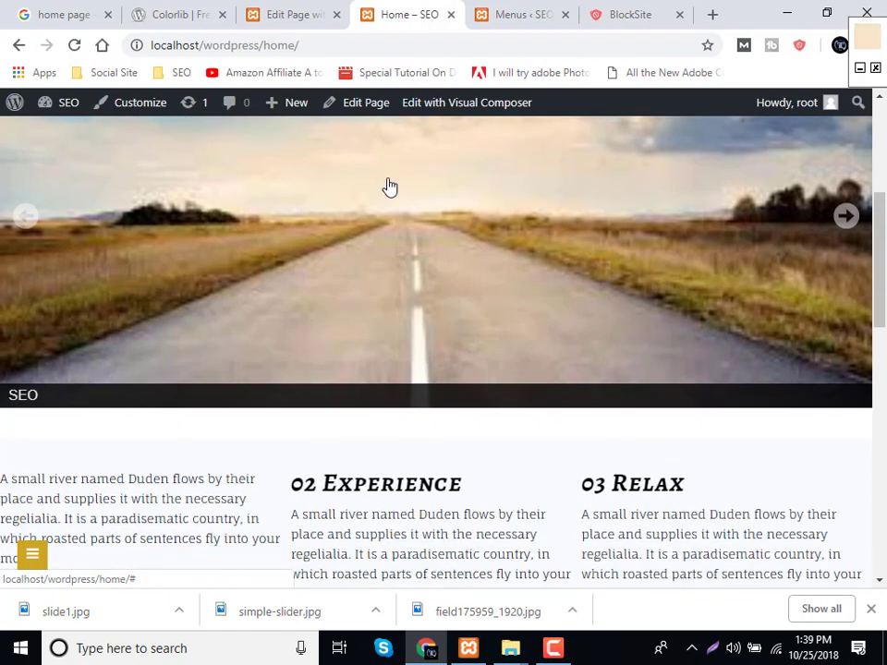
scroll(389, 188, "down", 3)
scroll(389, 188, "down", 1)
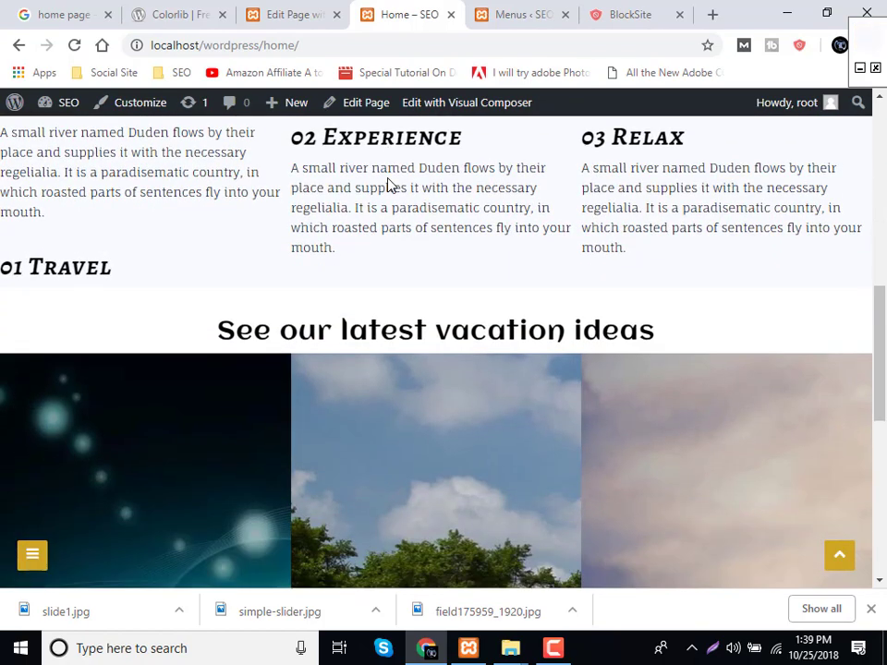
scroll(123, 308, "down", 5)
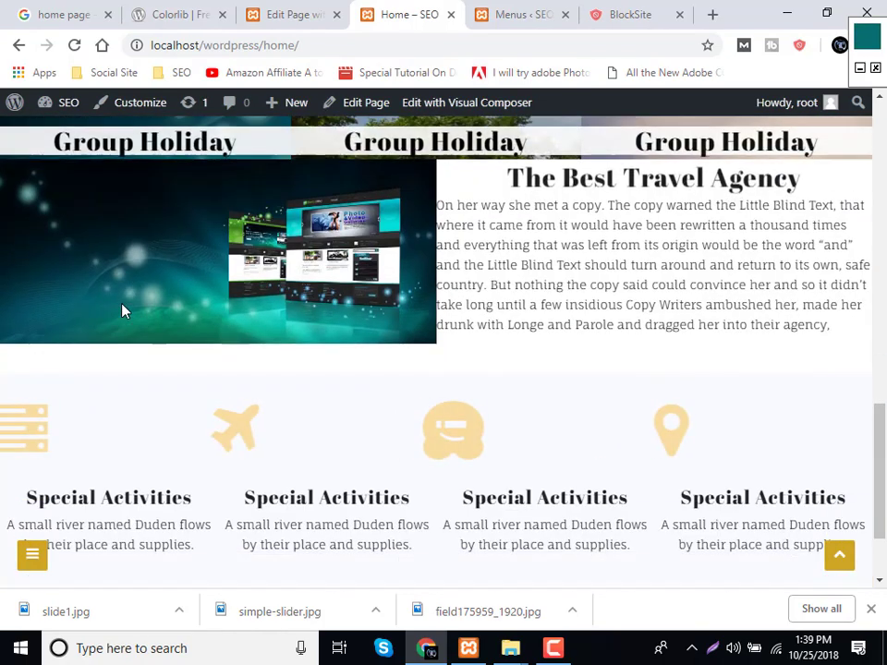
scroll(123, 310, "down", 2)
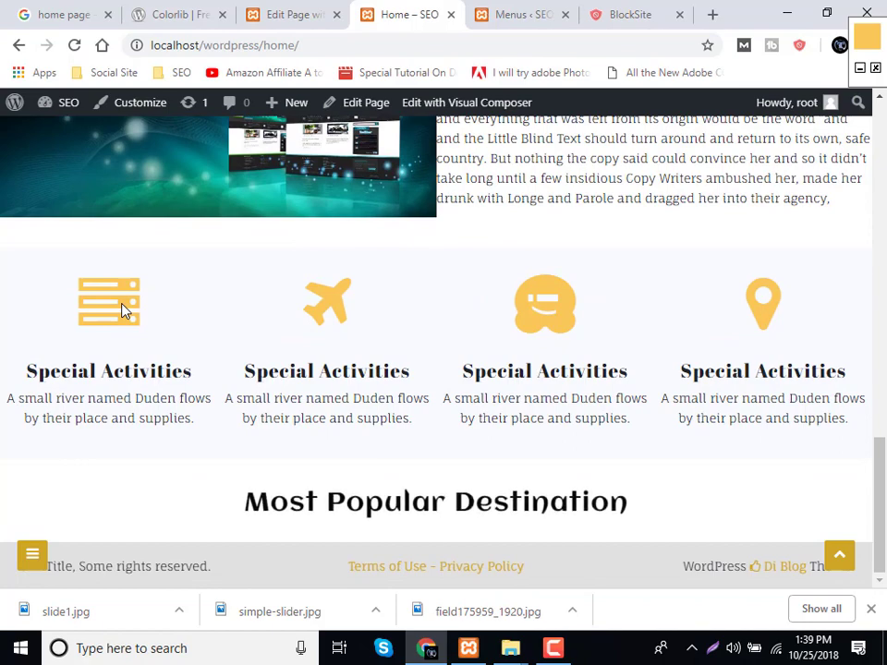
scroll(492, 525, "up", 20)
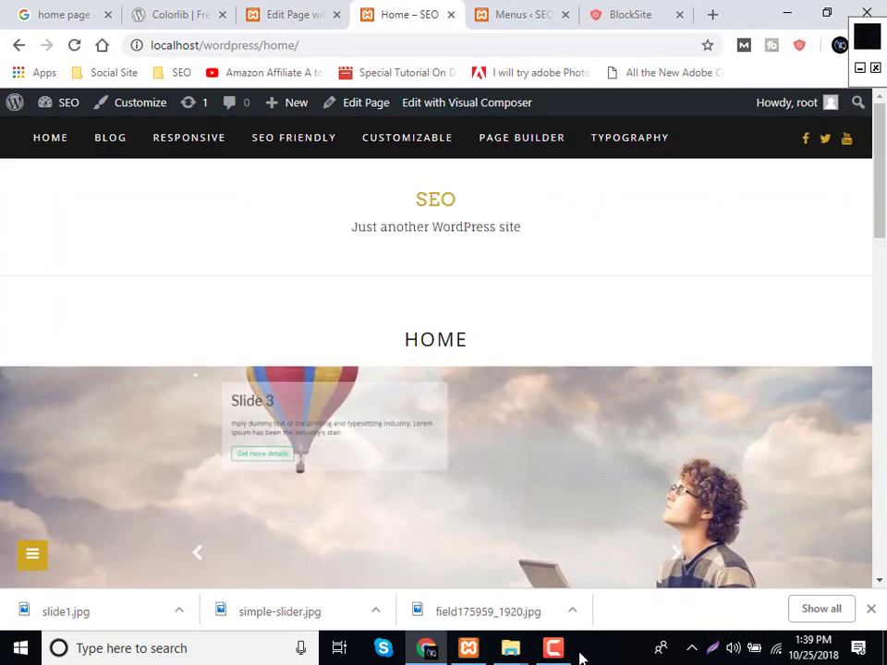
left_click(555, 650)
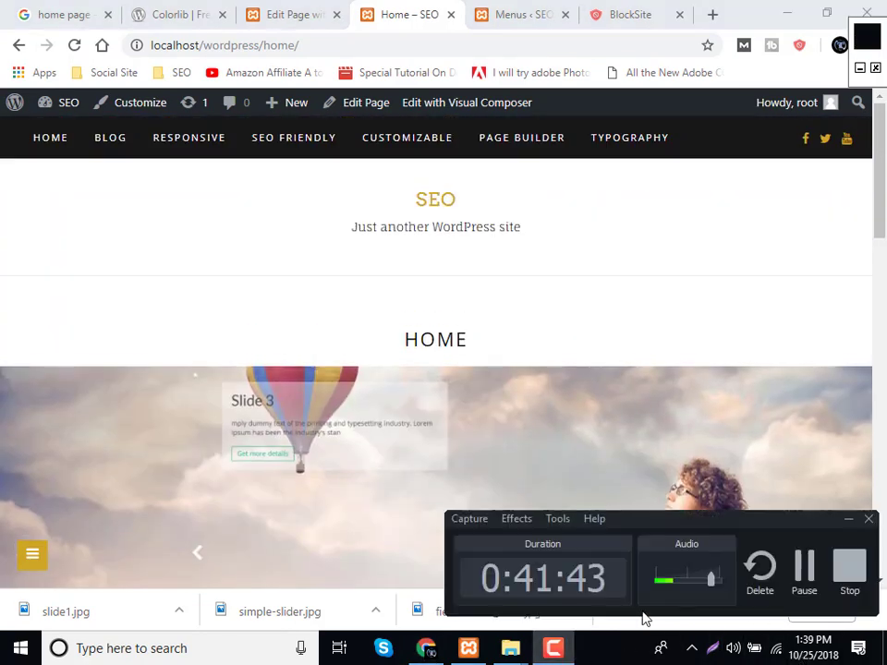
left_click(800, 573)
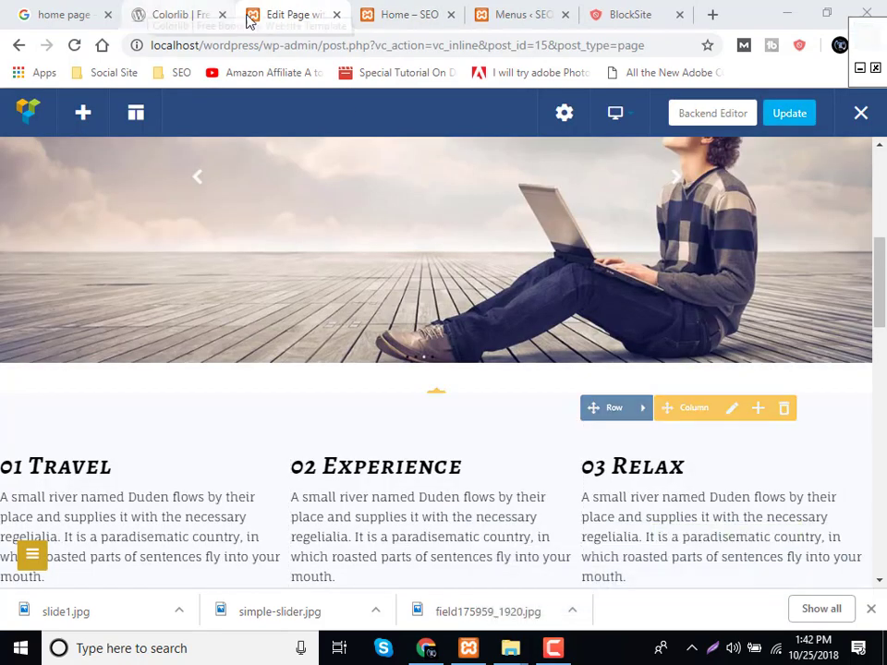
From the published home page, go to the WordPress dashboard and open the installation list of the theme's recommended plugins.
left_click(427, 6)
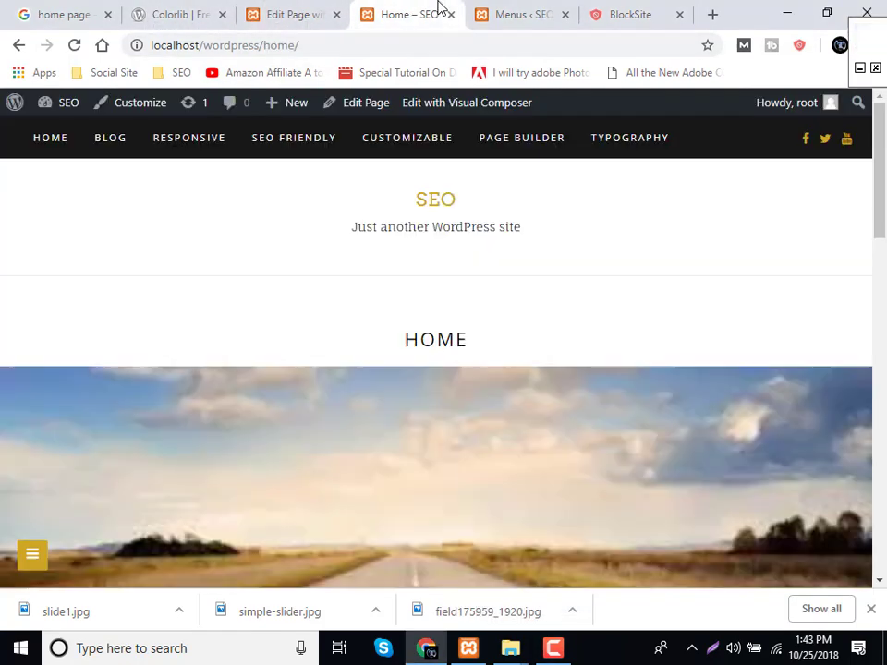
mouse_move(64, 109)
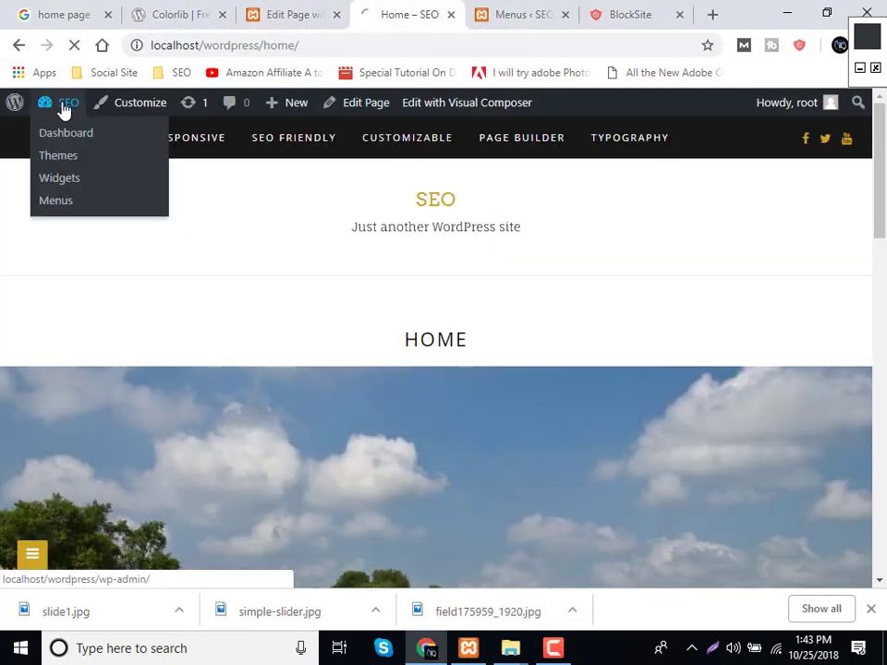
left_click(68, 132)
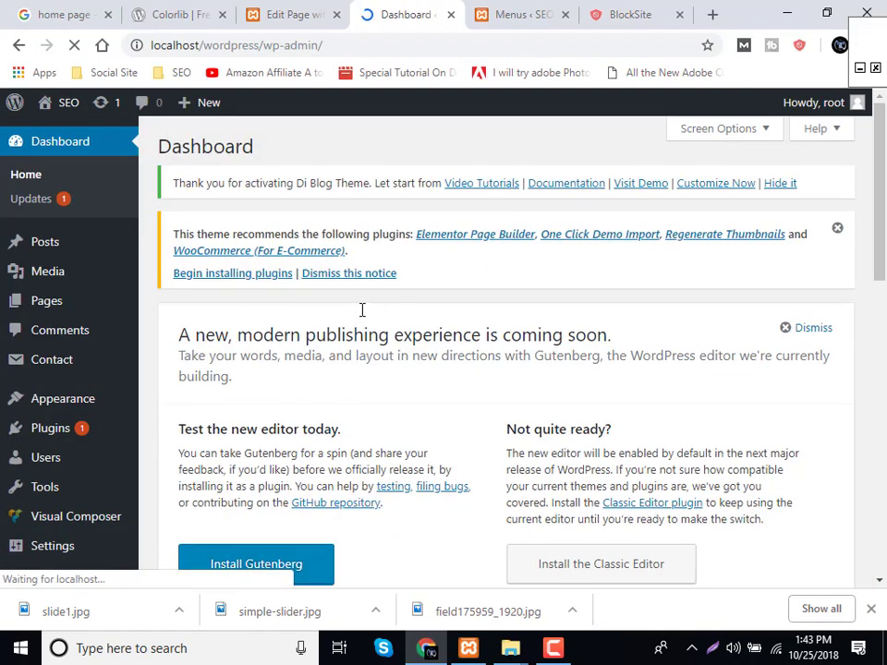
left_click(222, 277)
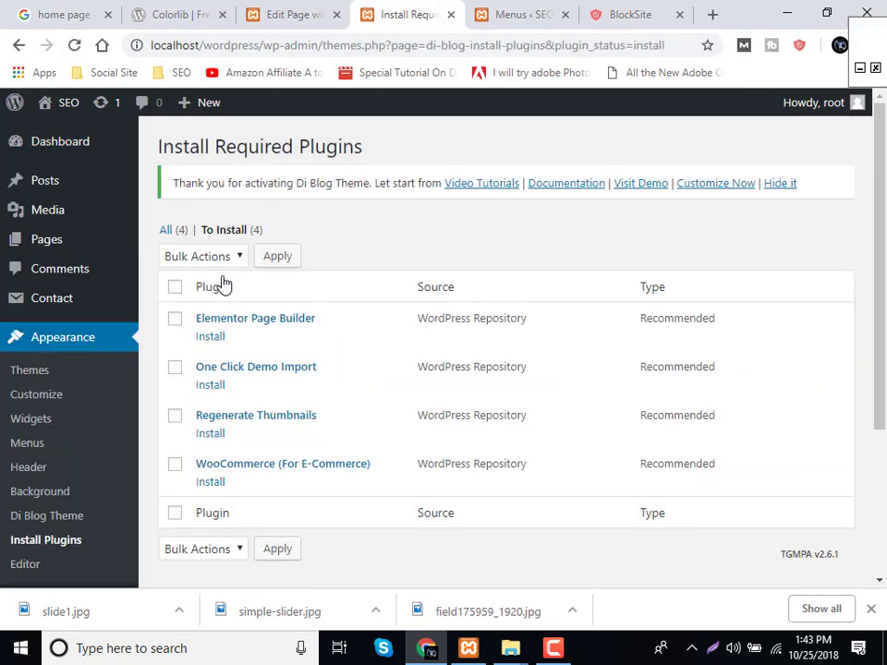
left_click(553, 648)
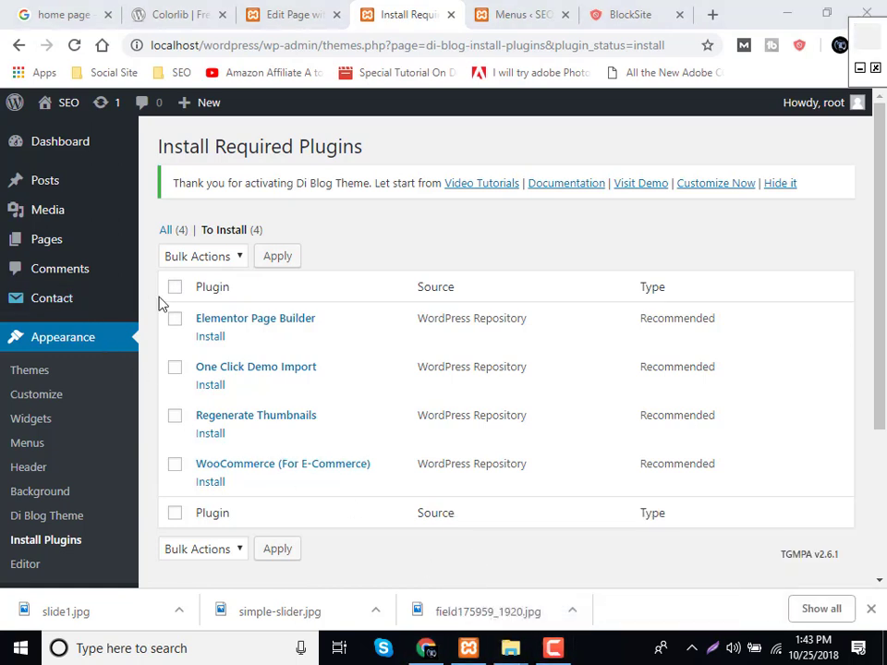
Bulk install Elementor Page Builder, One Click Demo Import, Regenerate Thumbnails and WooCommerce.
left_click(175, 287)
left_click(212, 257)
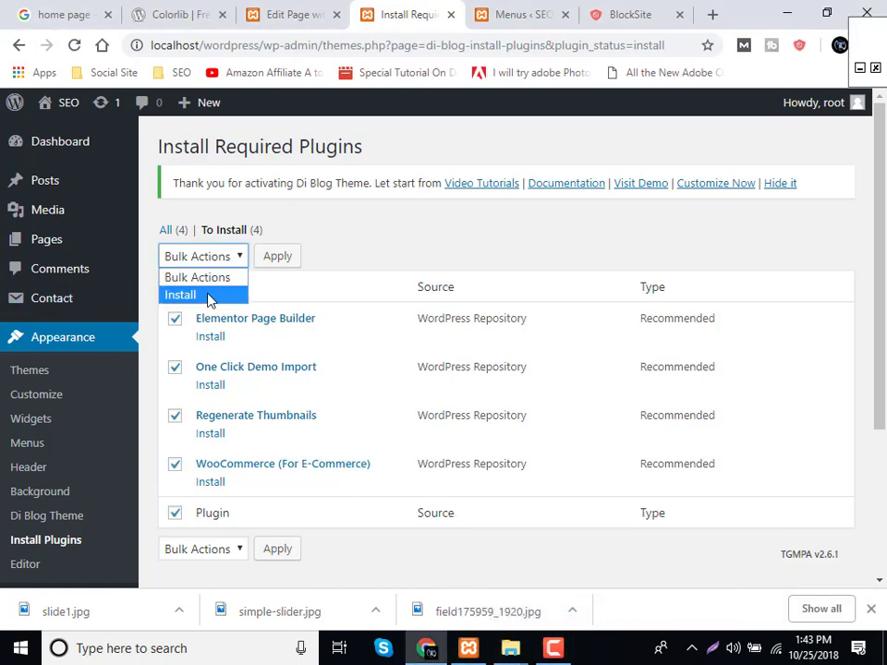
left_click(213, 295)
left_click(283, 263)
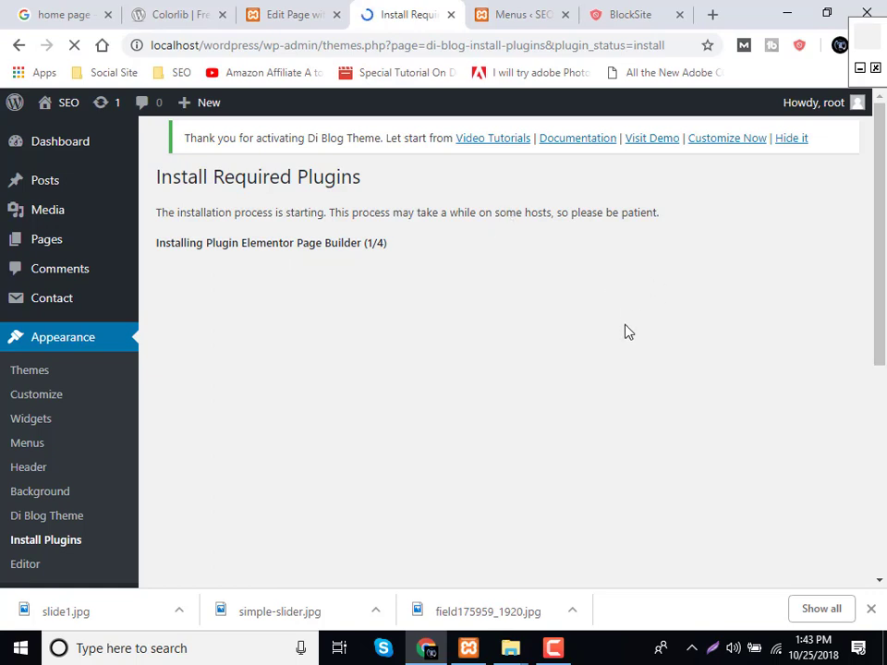
scroll(624, 330, "down", 2)
scroll(625, 331, "down", 2)
scroll(624, 331, "down", 4)
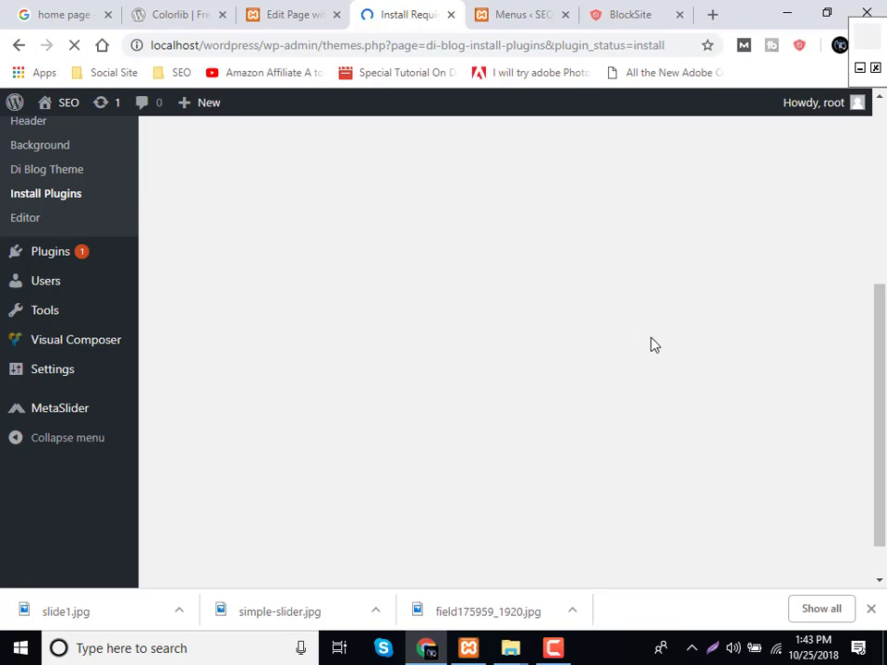
scroll(574, 307, "down", 1)
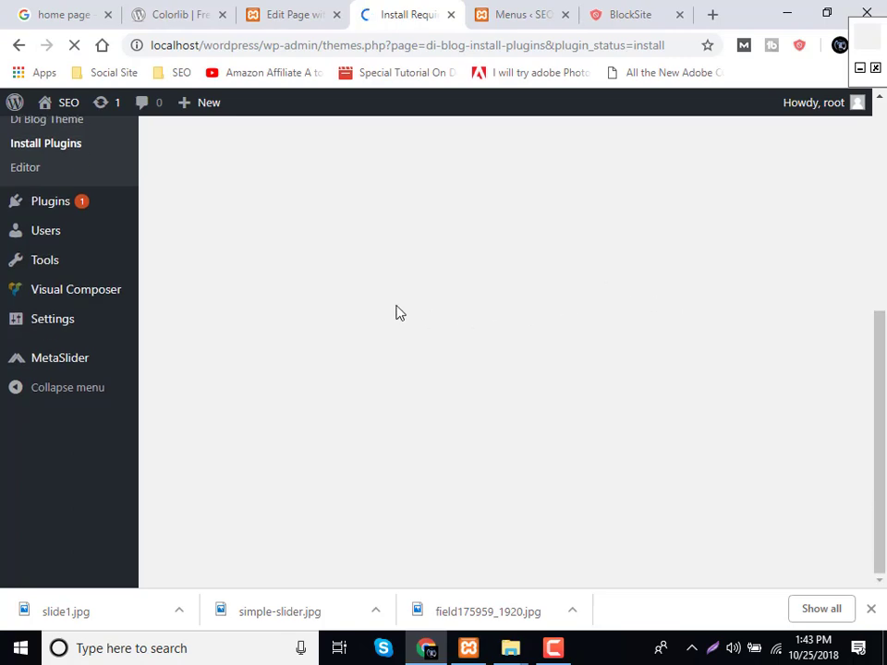
left_click(286, 13)
left_click(420, 15)
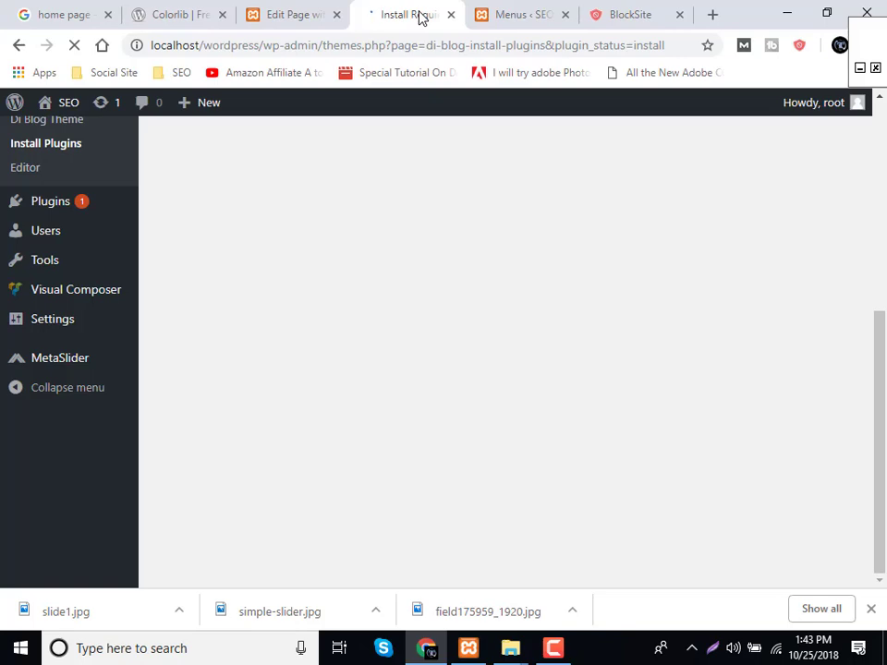
Return to the page editor and review the home page's Travel, Experience and Relax columns and its header, checking the plugin installation in between.
left_click(313, 11)
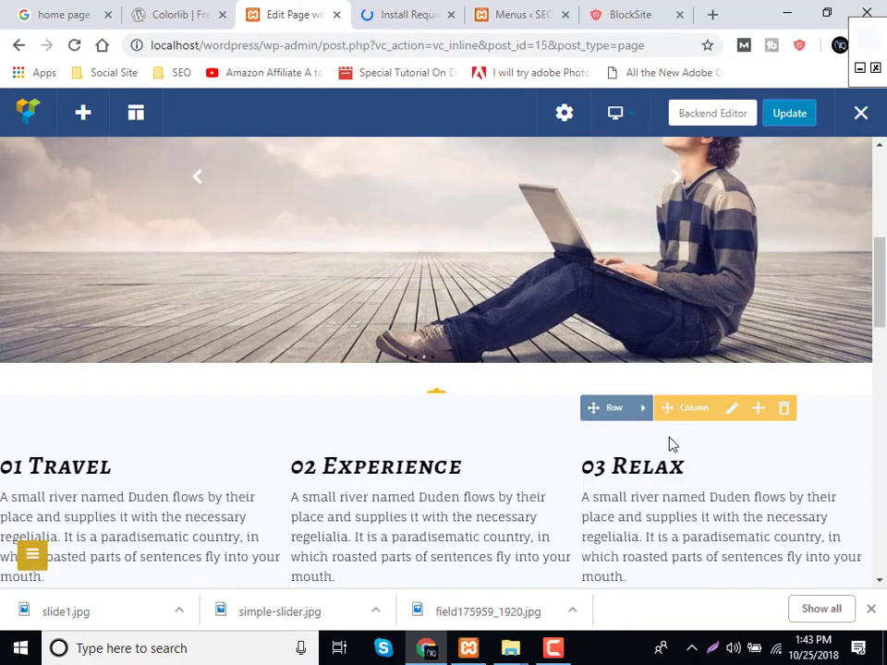
scroll(590, 463, "down", 5)
scroll(577, 454, "up", 2)
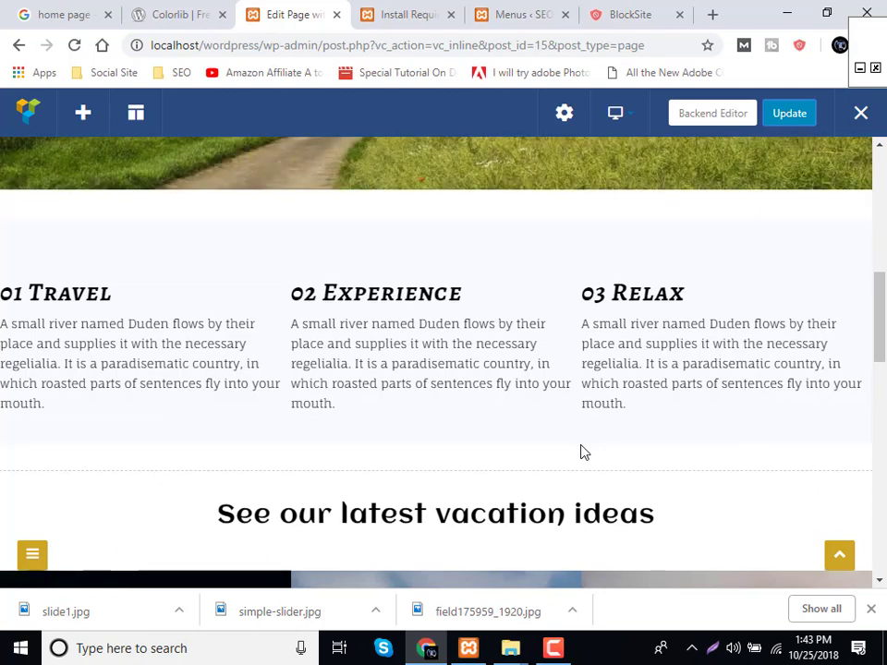
left_click(402, 11)
left_click(295, 14)
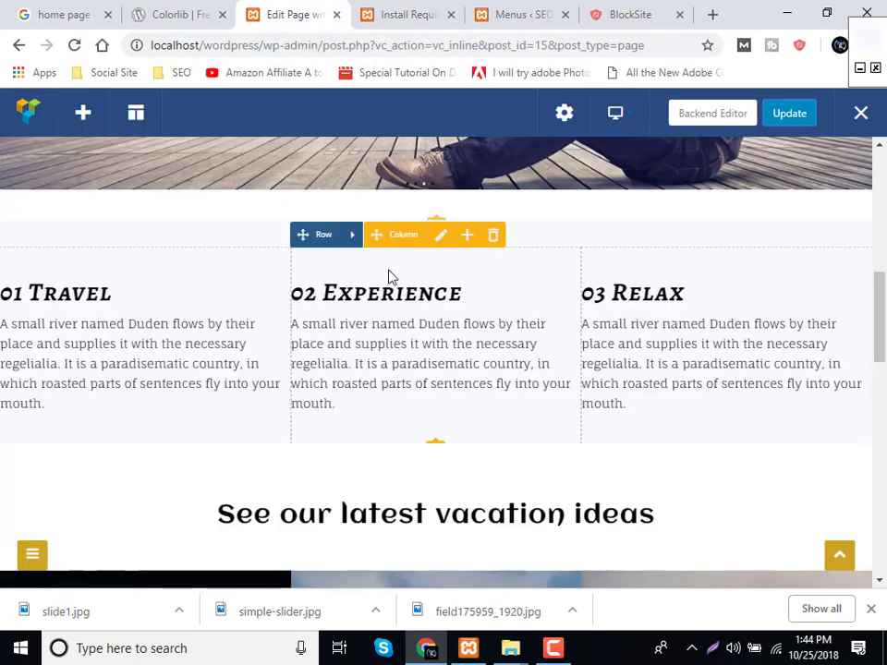
scroll(388, 277, "up", 2)
scroll(389, 287, "up", 5)
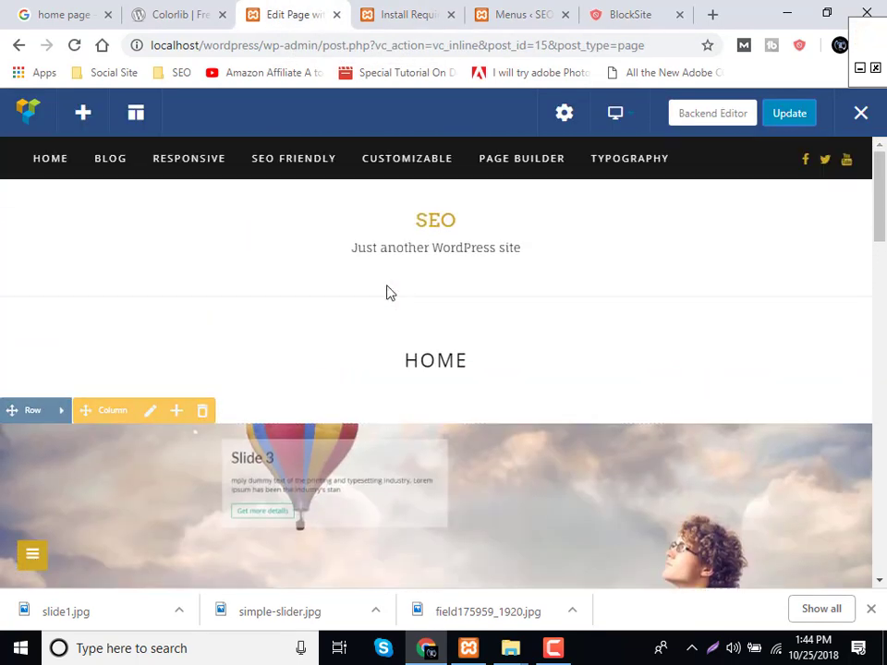
Look at the template preview's Popular Hotels section and return to the page editor.
left_click(166, 11)
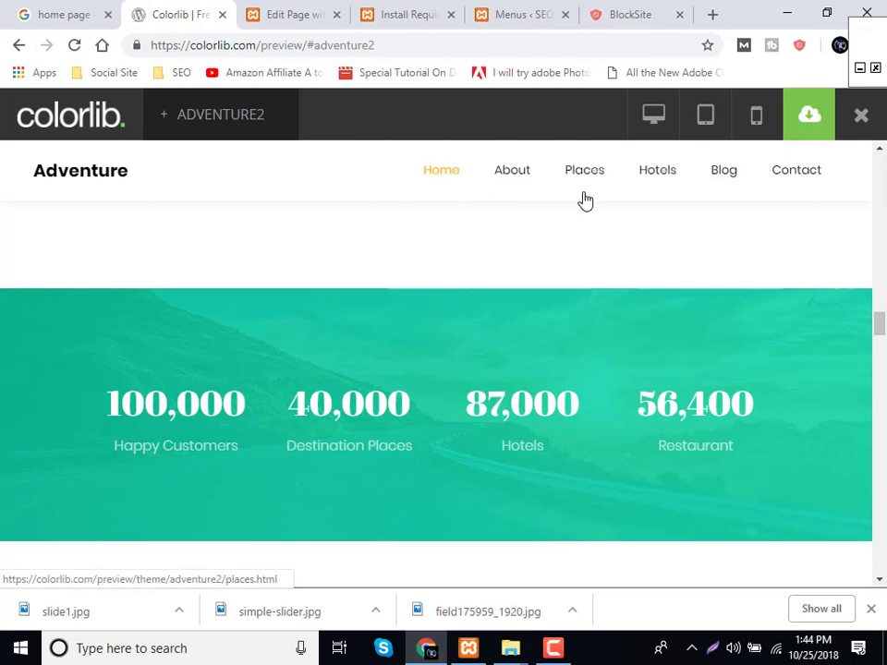
scroll(584, 201, "down", 5)
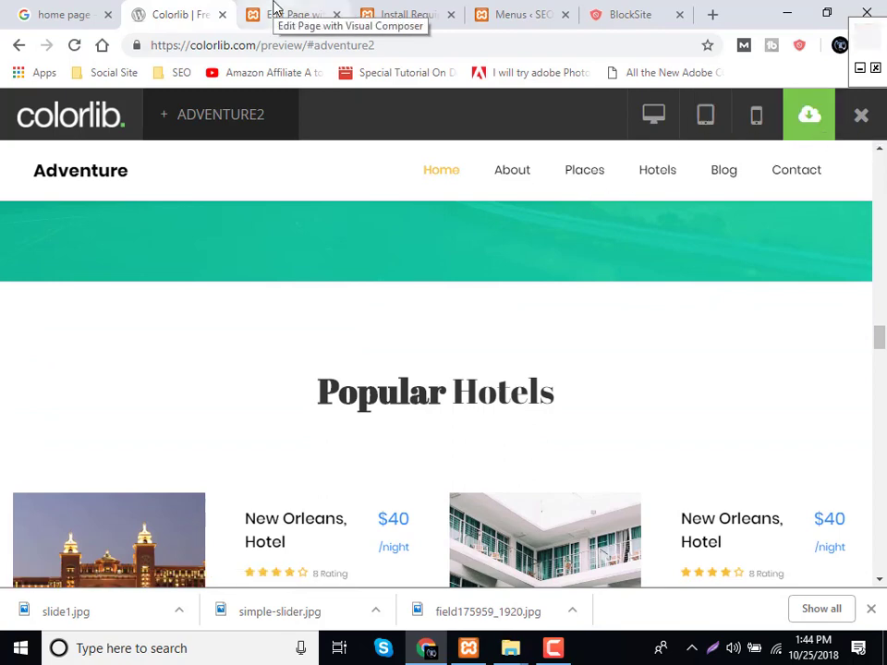
left_click(274, 9)
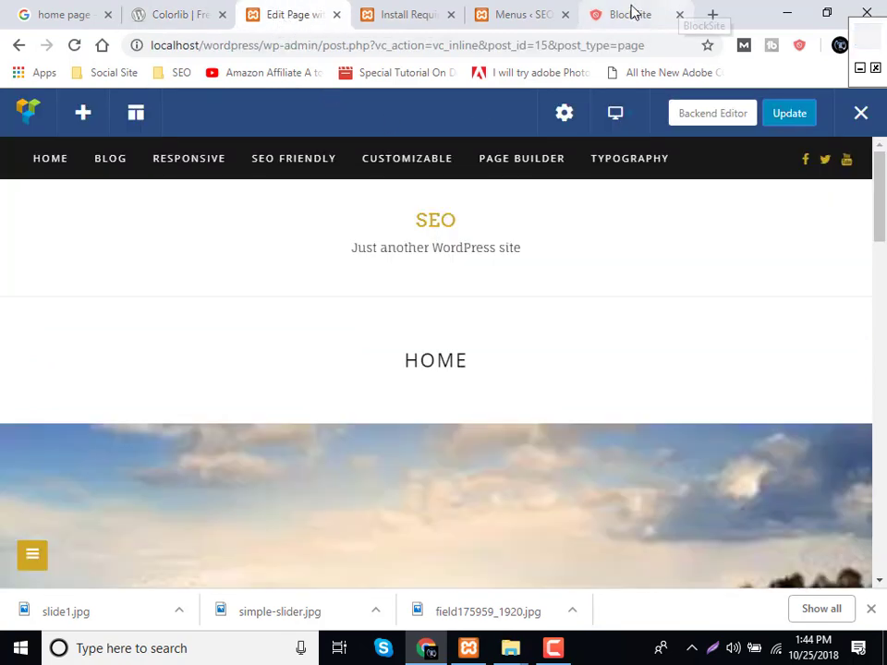
Search Google for "about us" in the BlockSite tab and show the image results.
left_click(634, 11)
left_click(545, 54)
type("abi")
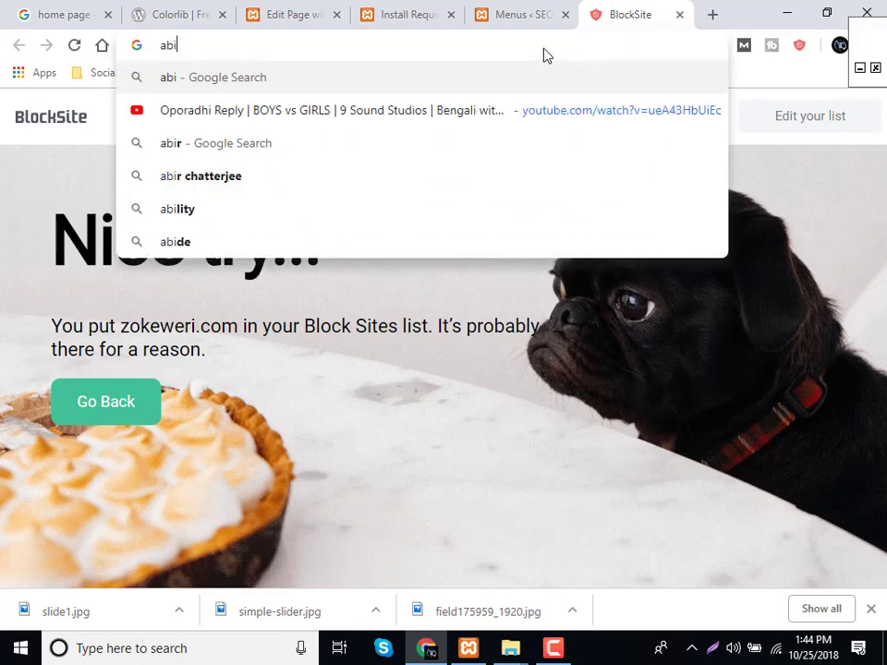
key("BackSpace")
type("u")
type("t")
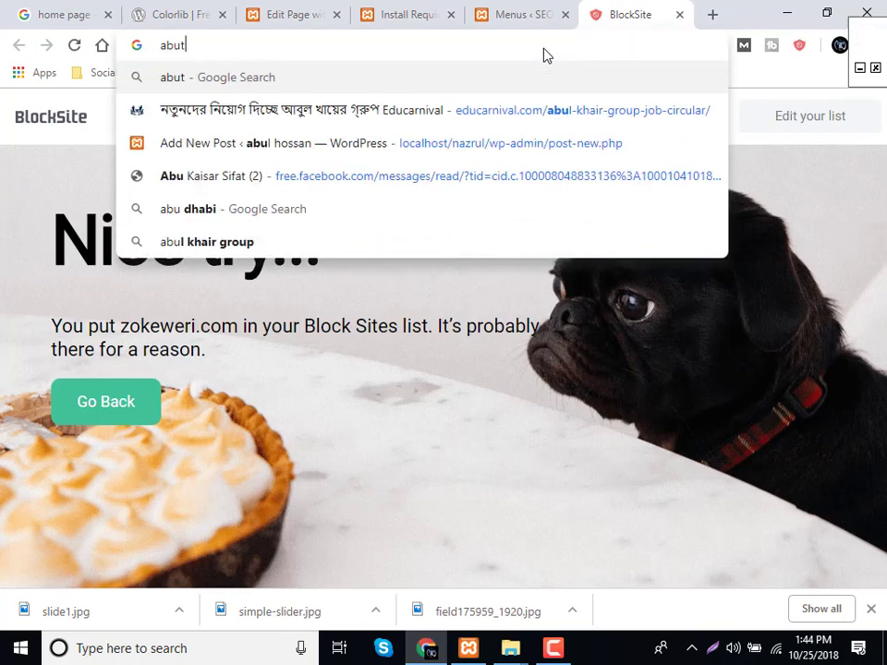
key("BackSpace")
key("BackSpace")
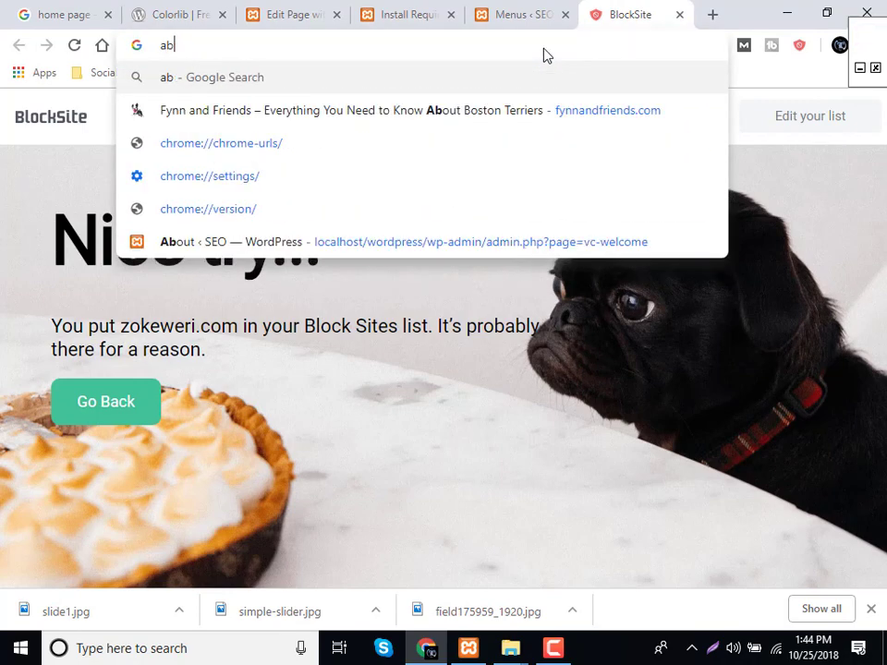
type("out ud")
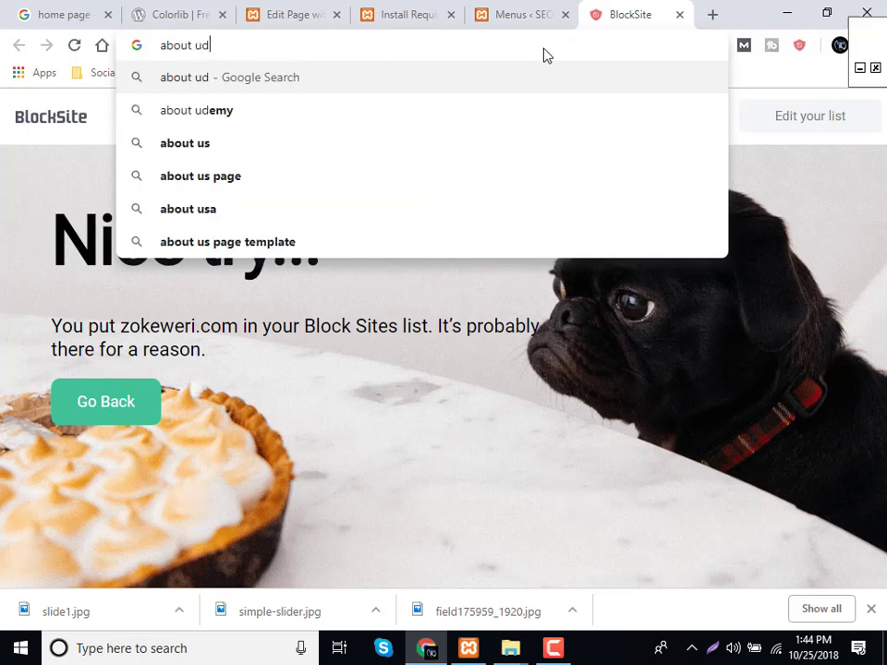
key("BackSpace")
type("s")
key("Return")
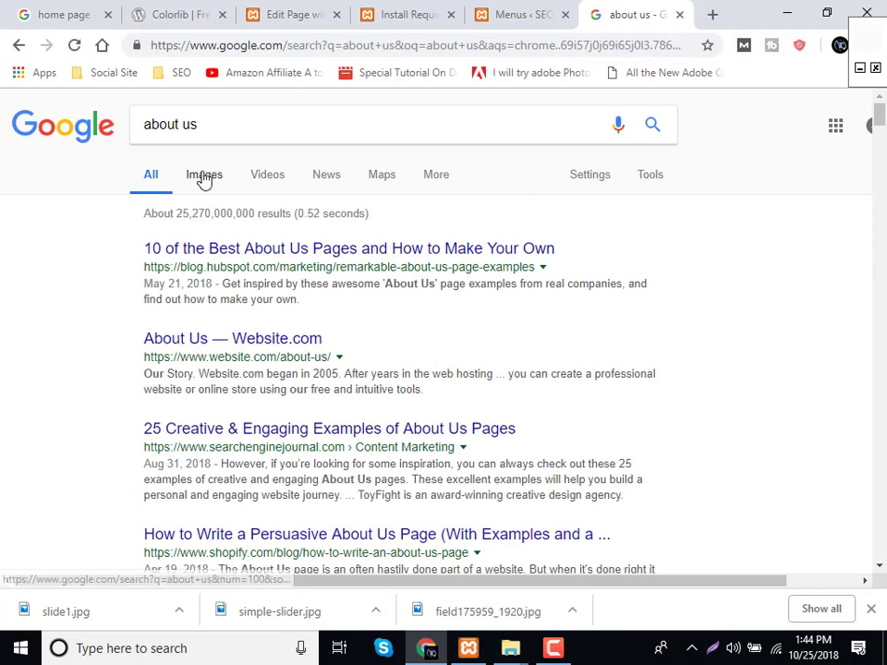
left_click(205, 177)
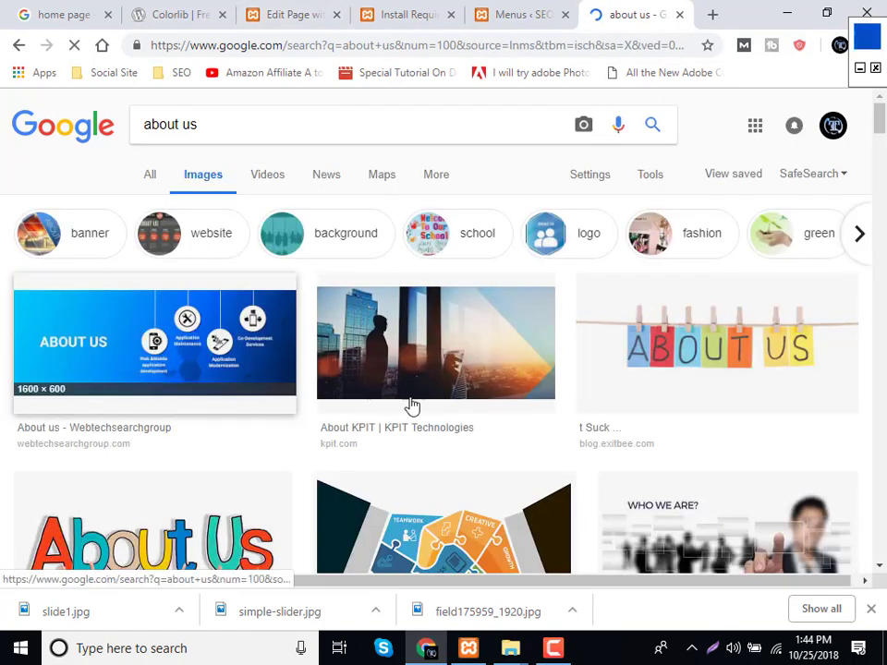
Browse the "about us" image results for page ideas and return to the required plugins installation.
scroll(571, 485, "down", 5)
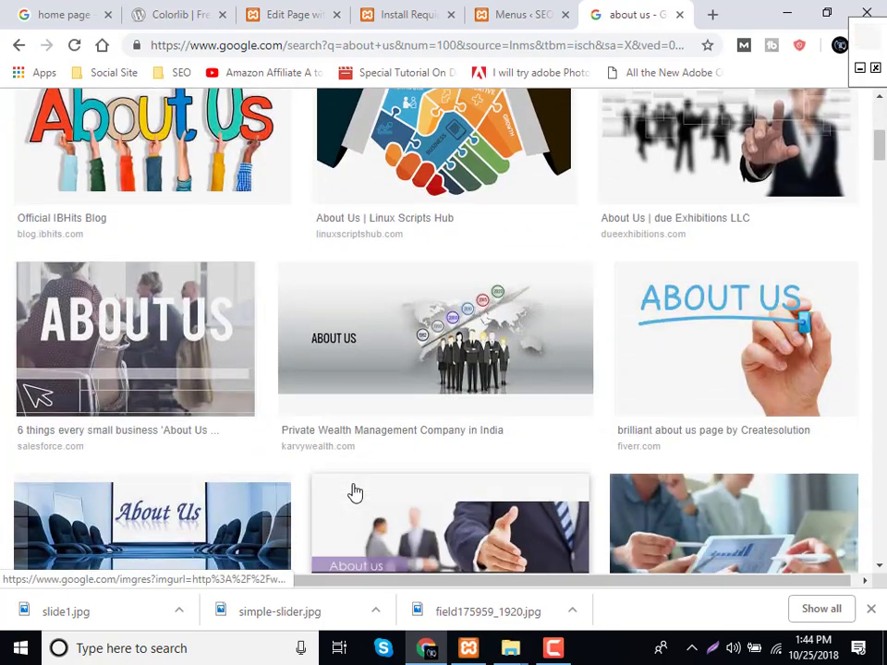
scroll(356, 493, "down", 5)
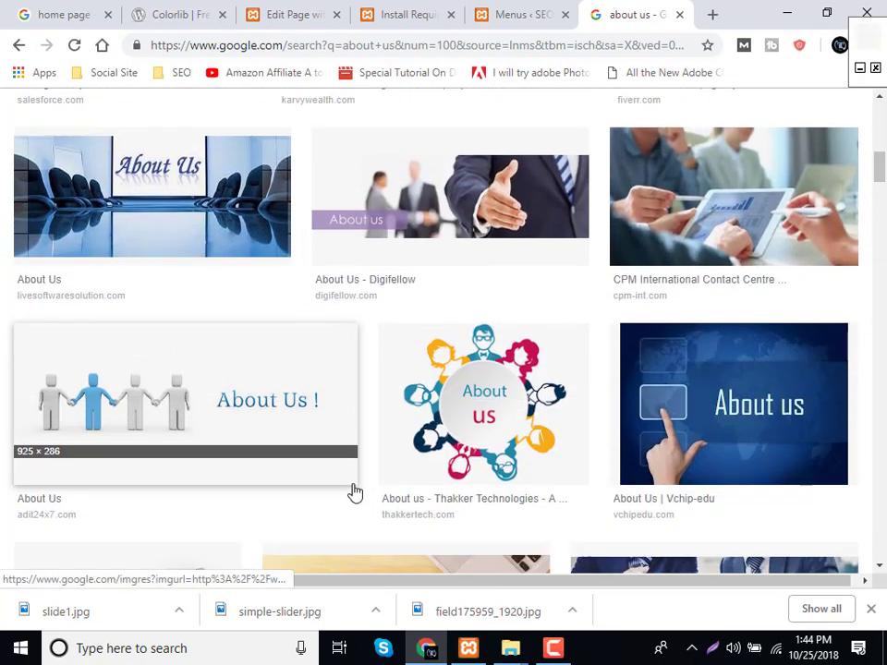
scroll(355, 492, "down", 2)
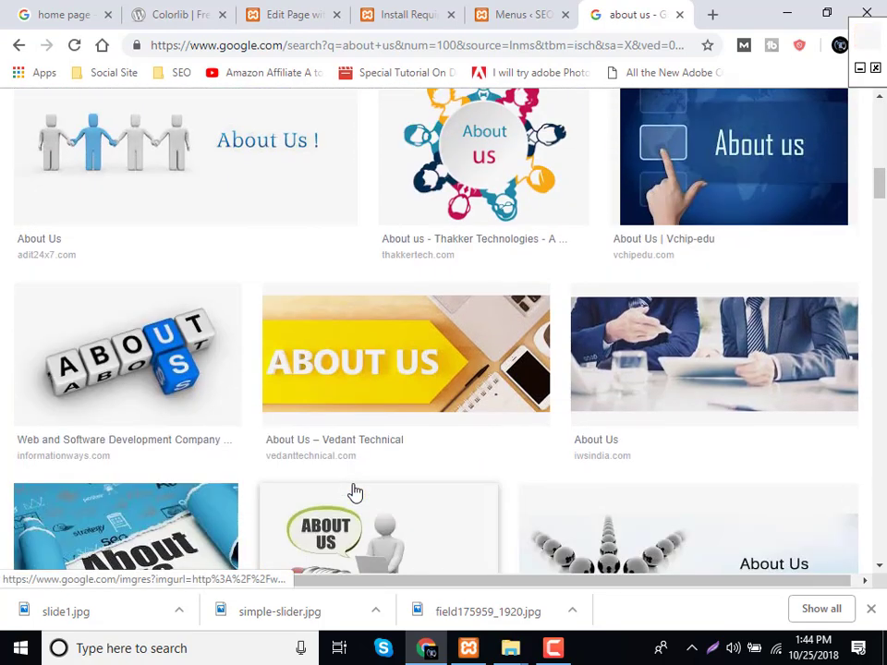
scroll(356, 492, "down", 8)
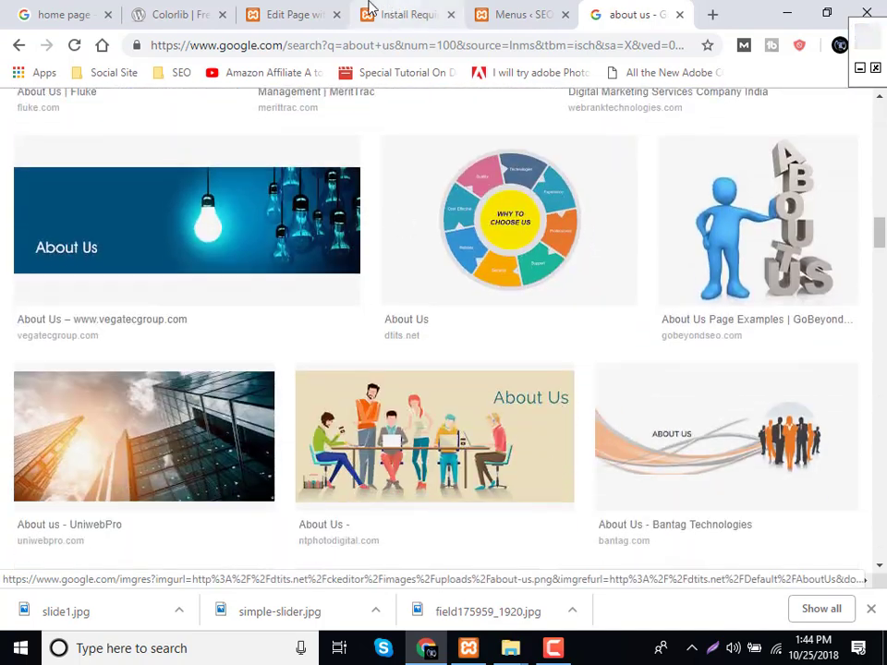
left_click(196, 12)
left_click(268, 11)
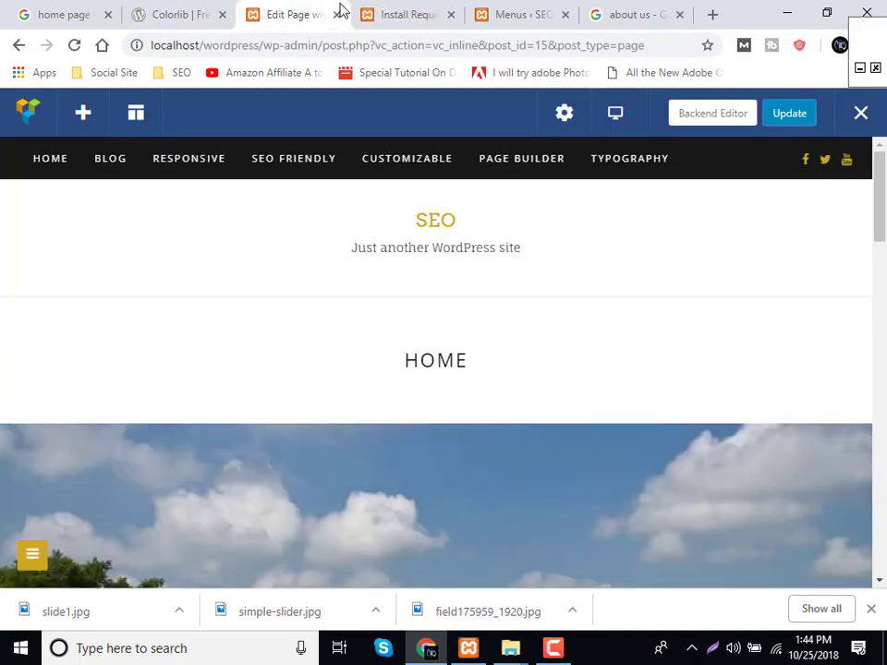
left_click(374, 13)
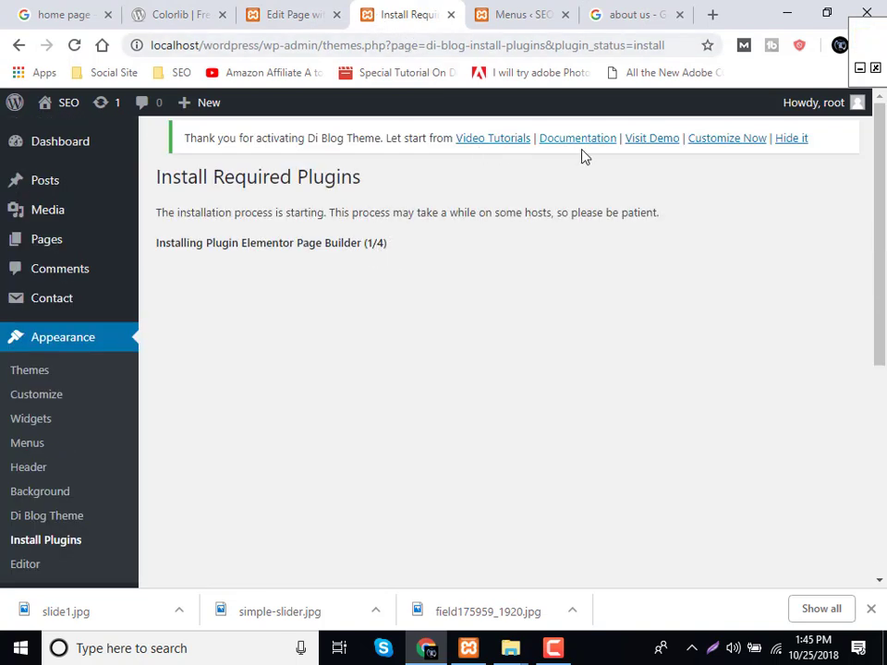
Open the Di Blog theme's demo site, look through its home page and return to the plugin installation.
left_click(649, 139)
left_click(352, 12)
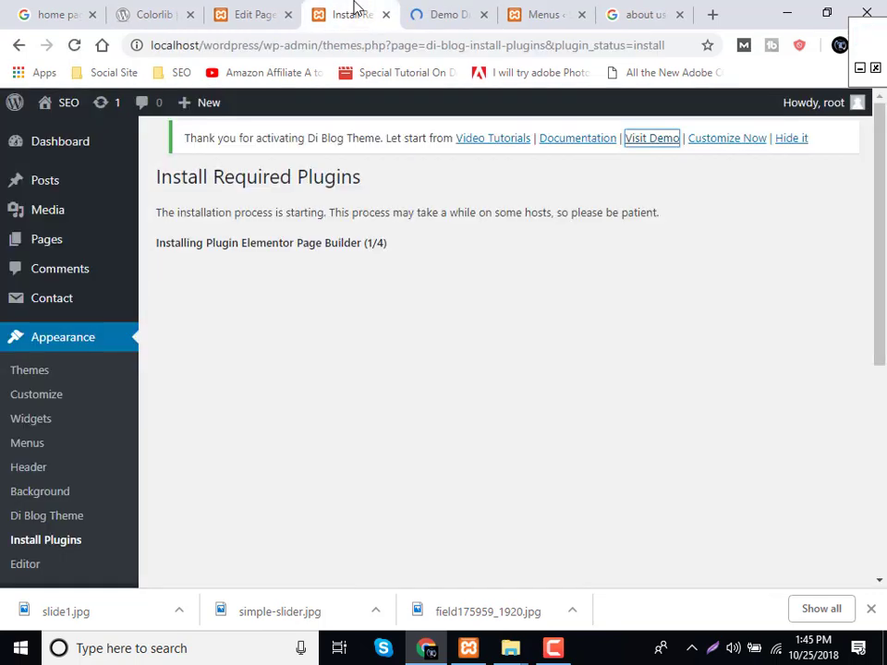
left_click(454, 16)
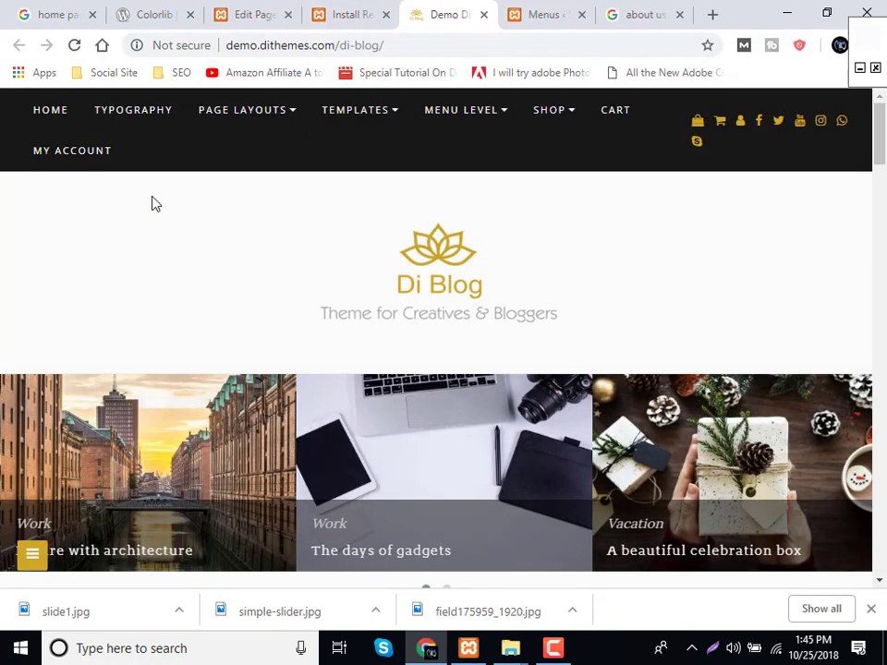
scroll(518, 267, "down", 3)
scroll(519, 267, "down", 8)
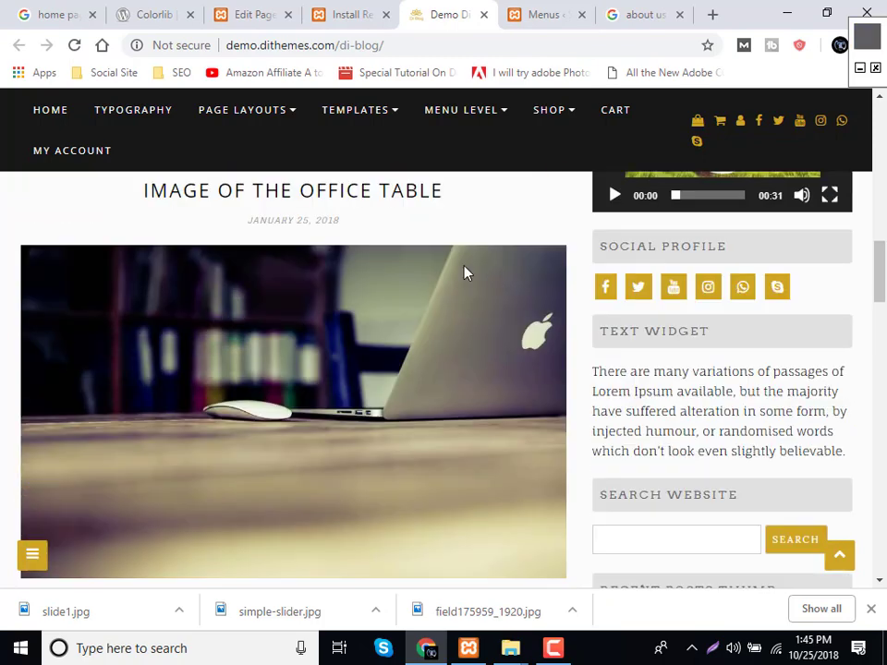
scroll(467, 272, "up", 5)
left_click(349, 14)
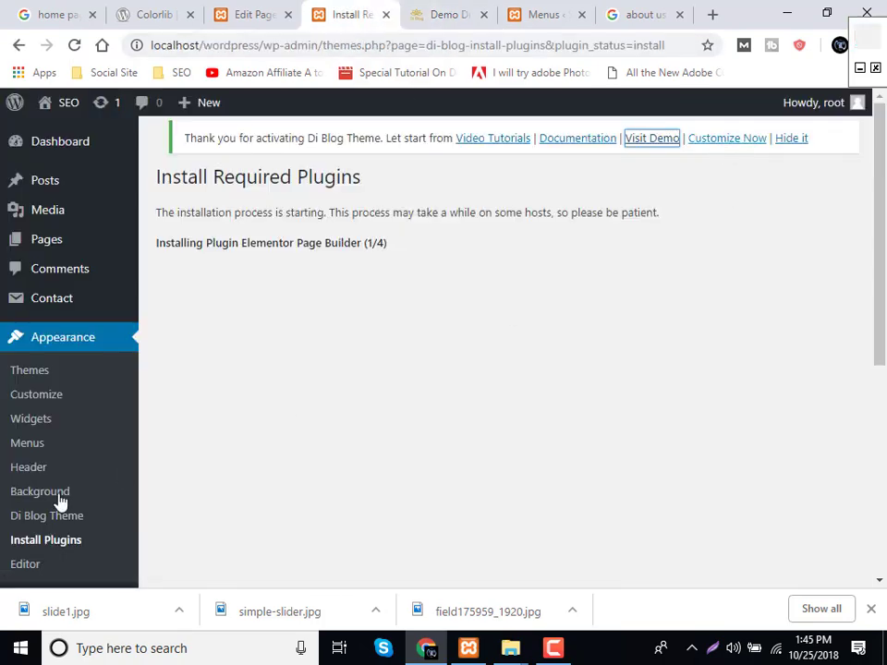
Open the Di Blog theme info page and try to install Elementor Page Builder from its plugin details, reading the description before closing it.
scroll(73, 487, "down", 1)
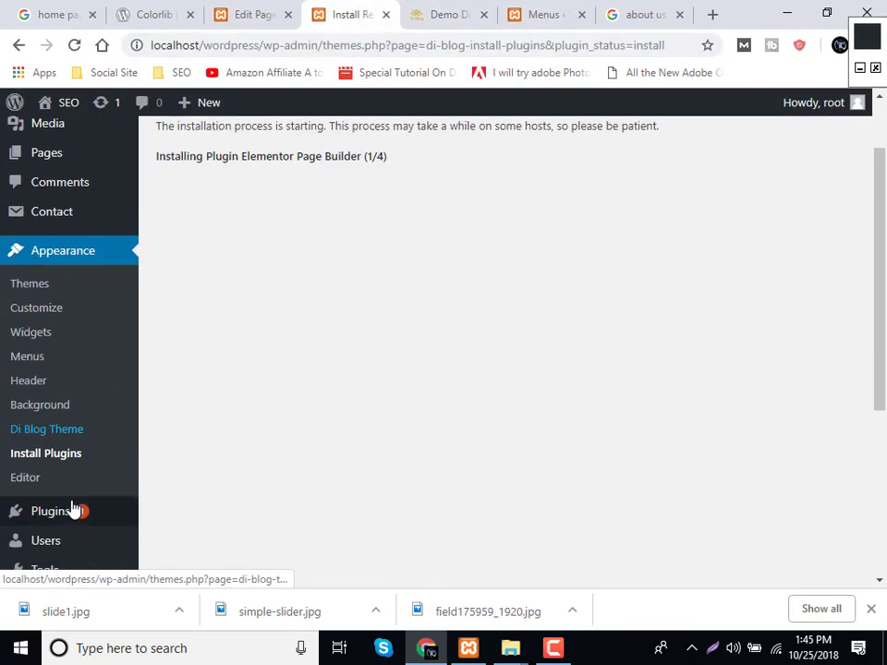
left_click(48, 438)
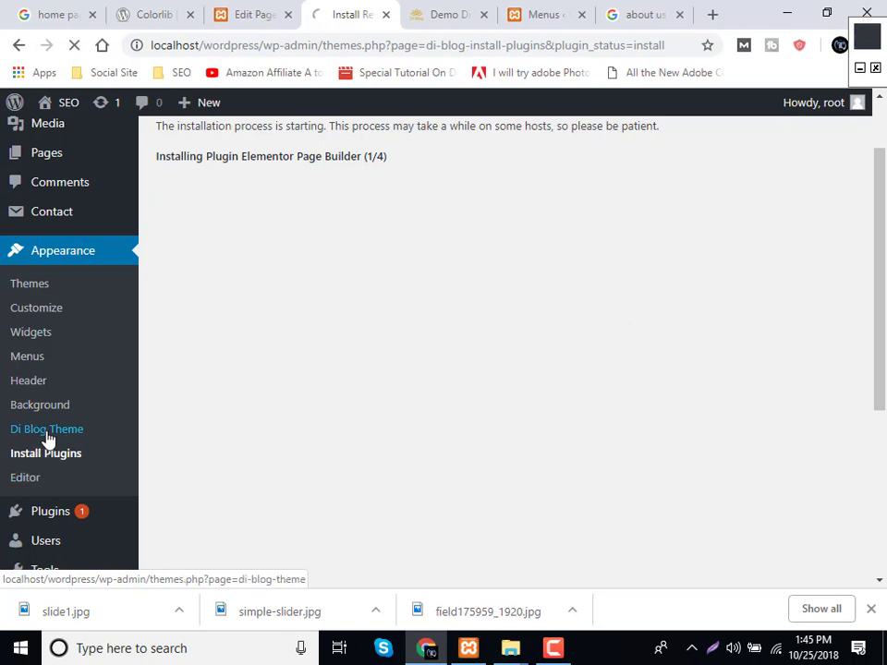
scroll(46, 441, "down", 2)
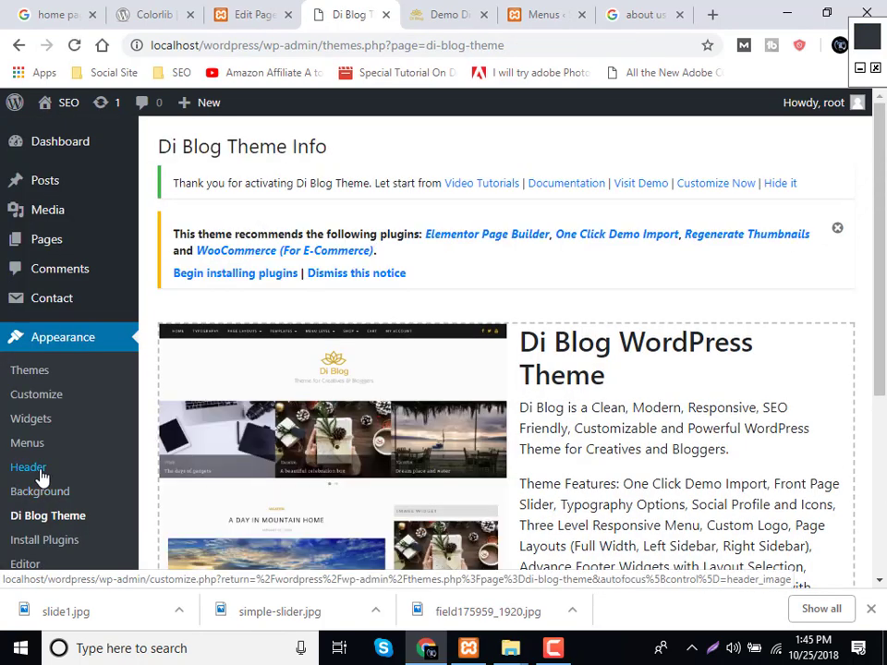
left_click(453, 237)
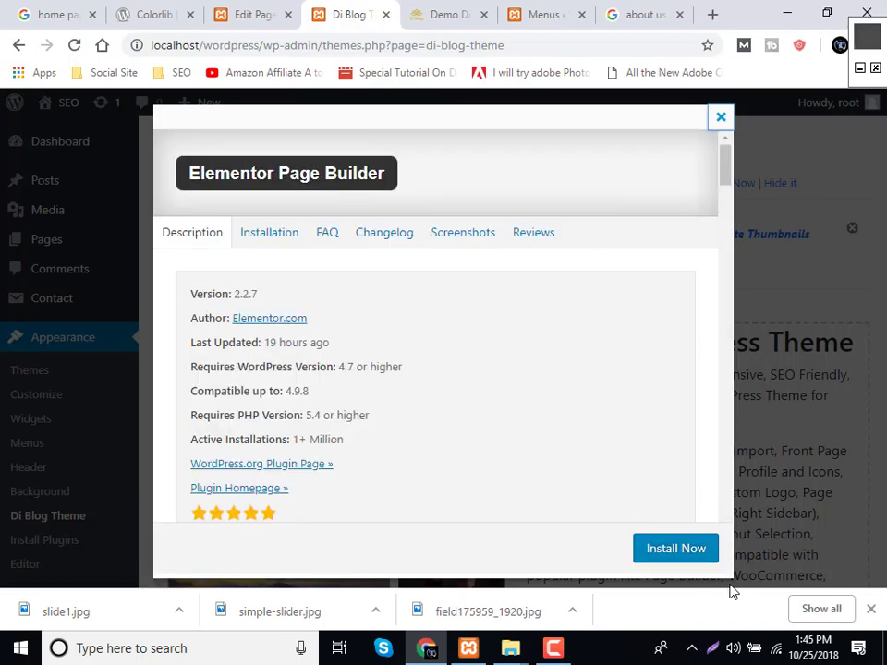
left_click(685, 553)
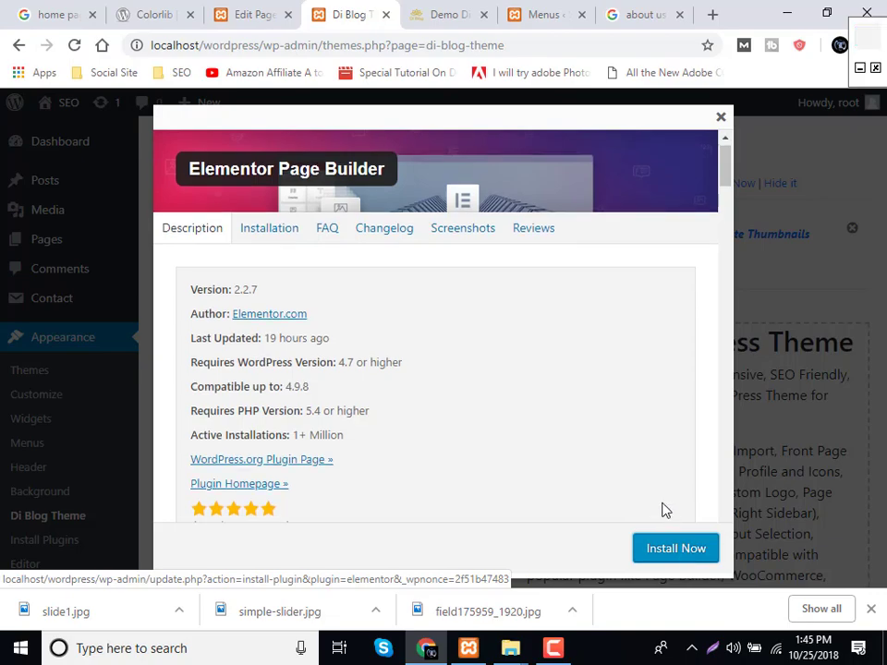
scroll(662, 504, "down", 15)
scroll(661, 507, "down", 15)
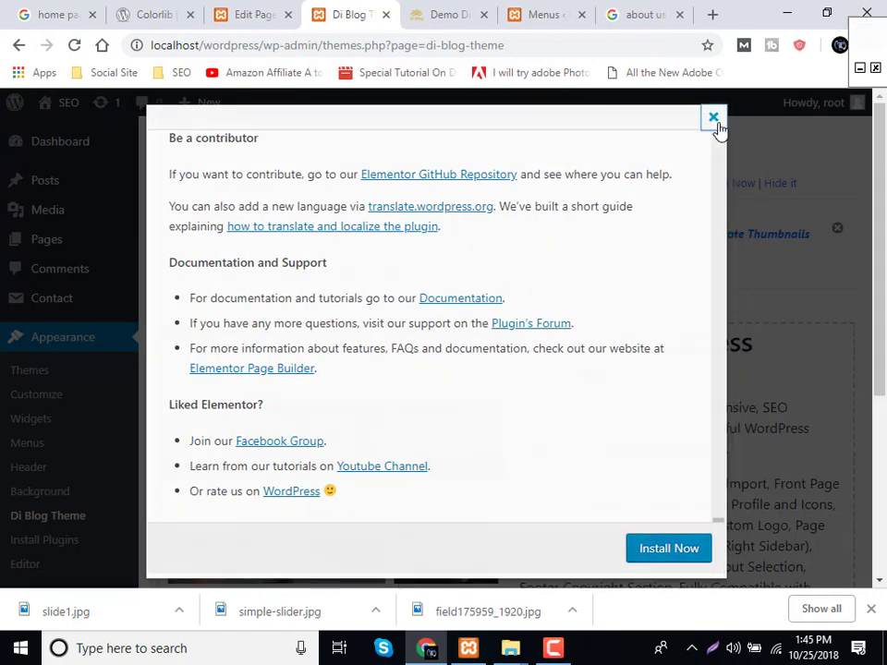
left_click(721, 119)
Reopen the theme's recommended plugins list, then install and activate One Click Demo Import.
left_click(242, 281)
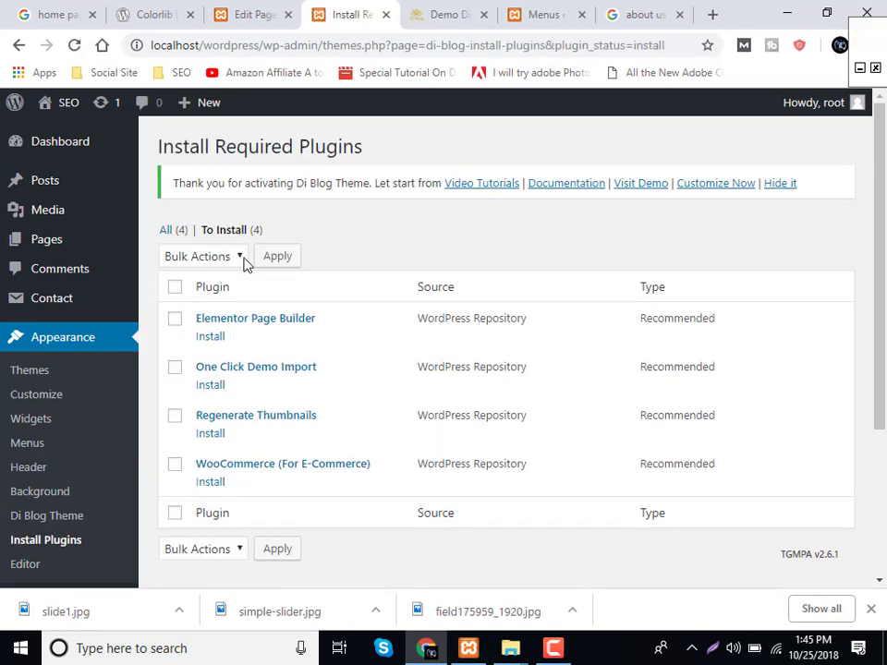
left_click(208, 321)
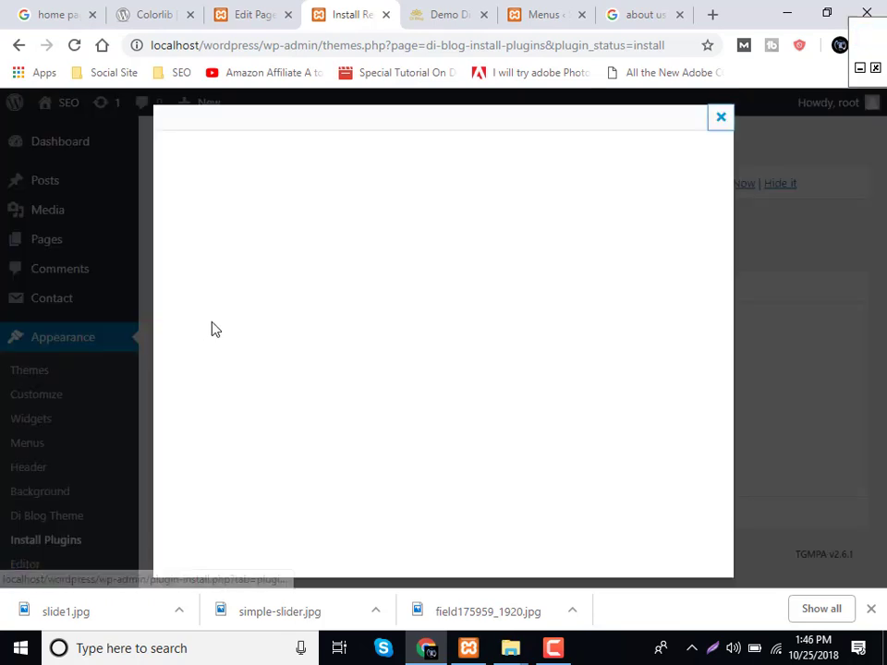
left_click(721, 127)
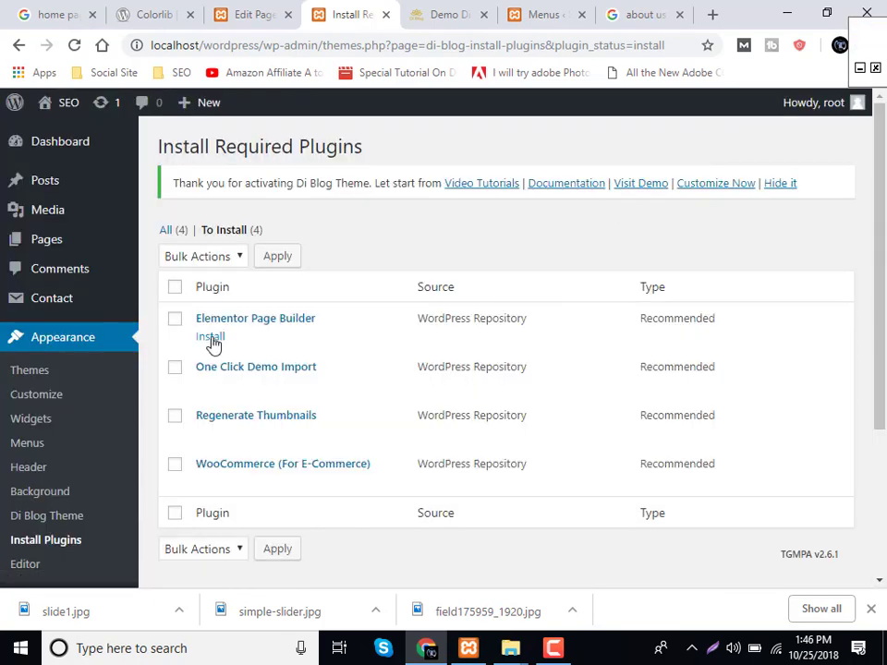
left_click(209, 384)
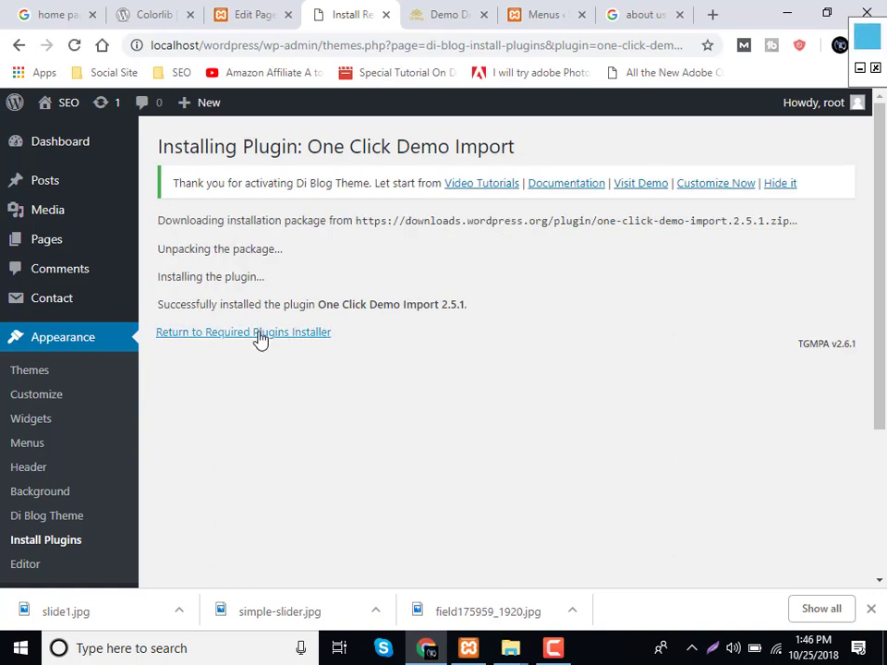
left_click(261, 334)
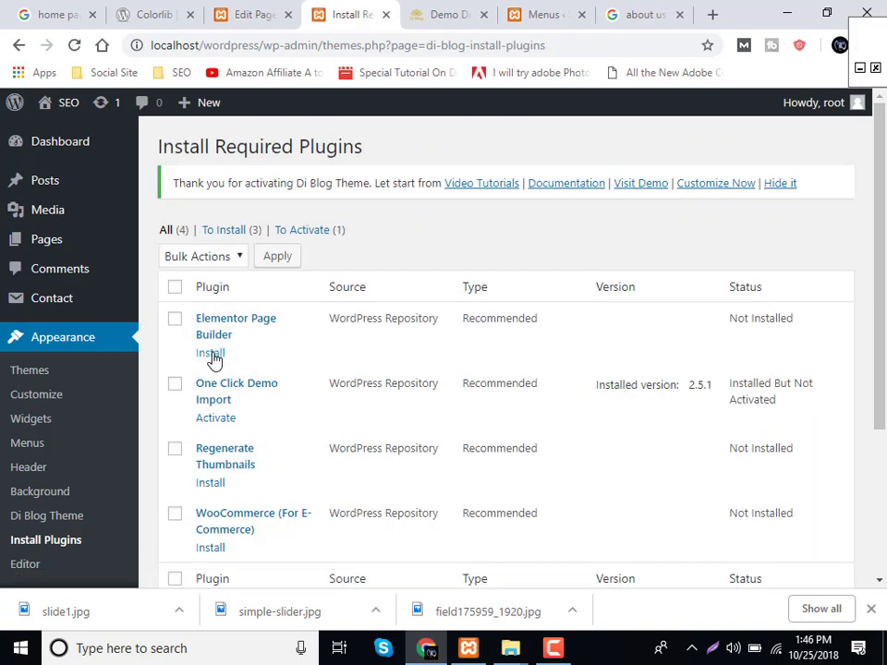
left_click(209, 421)
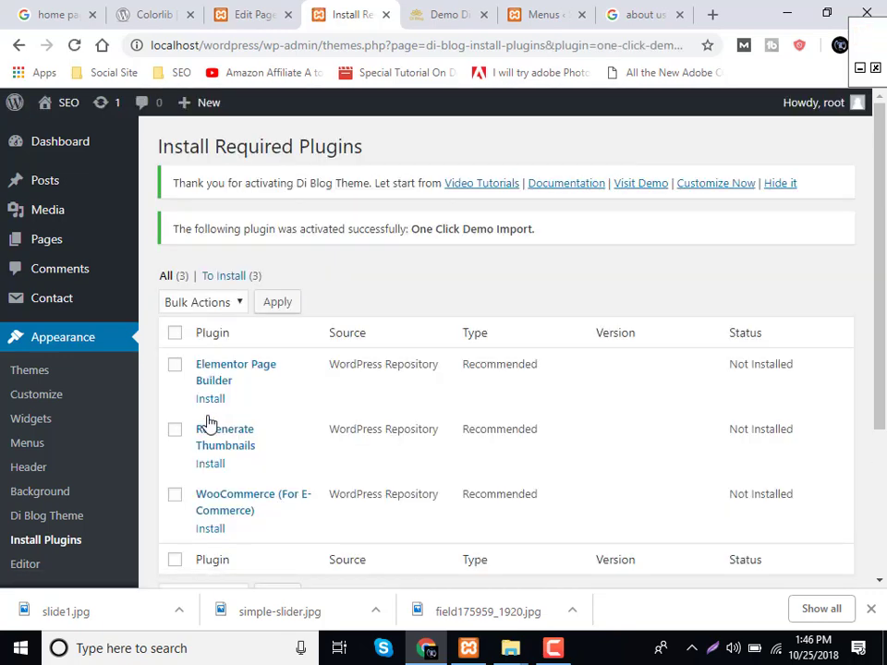
Install Elementor Page Builder from the recommended plugins list and activate it.
left_click(209, 400)
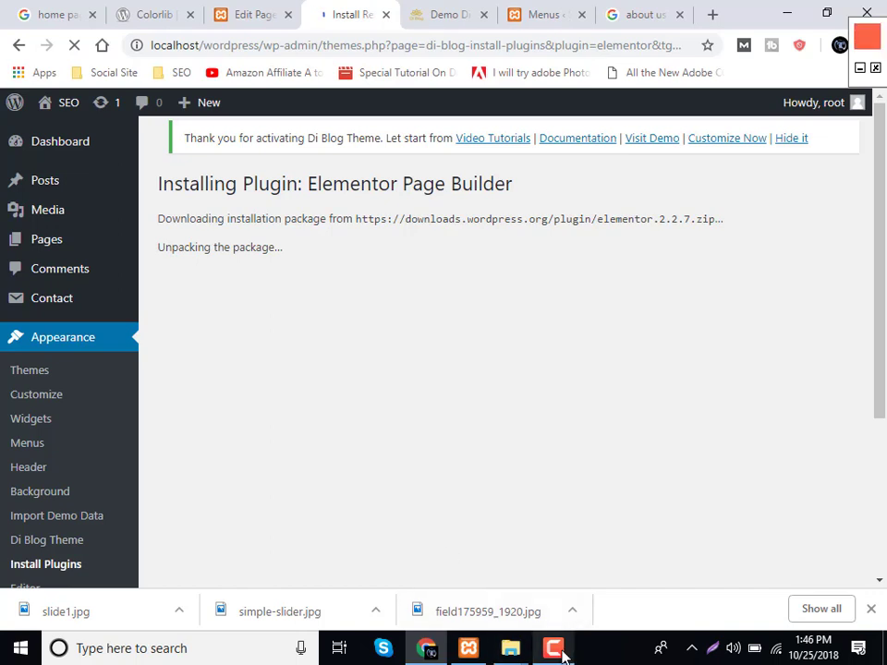
mouse_move(565, 655)
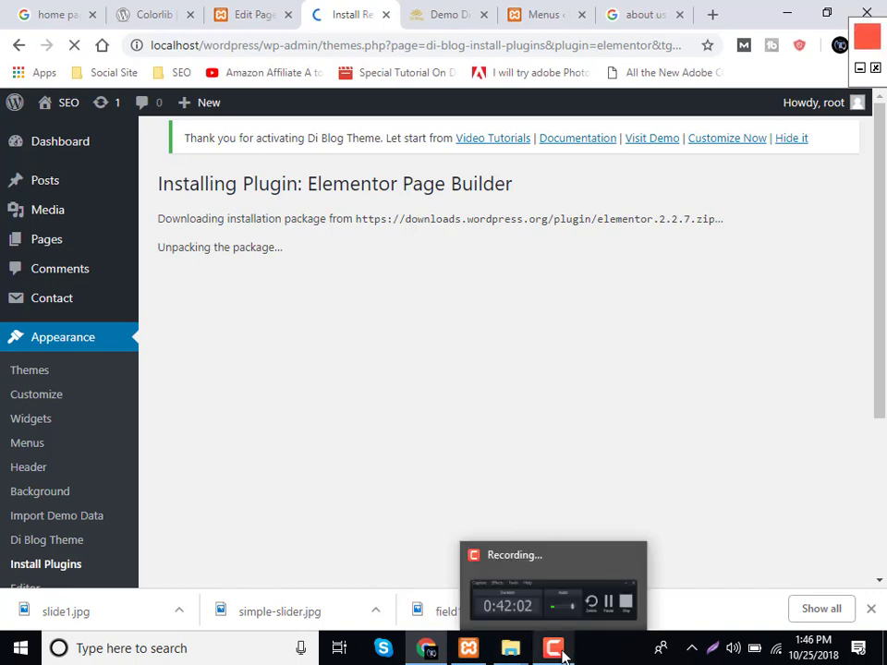
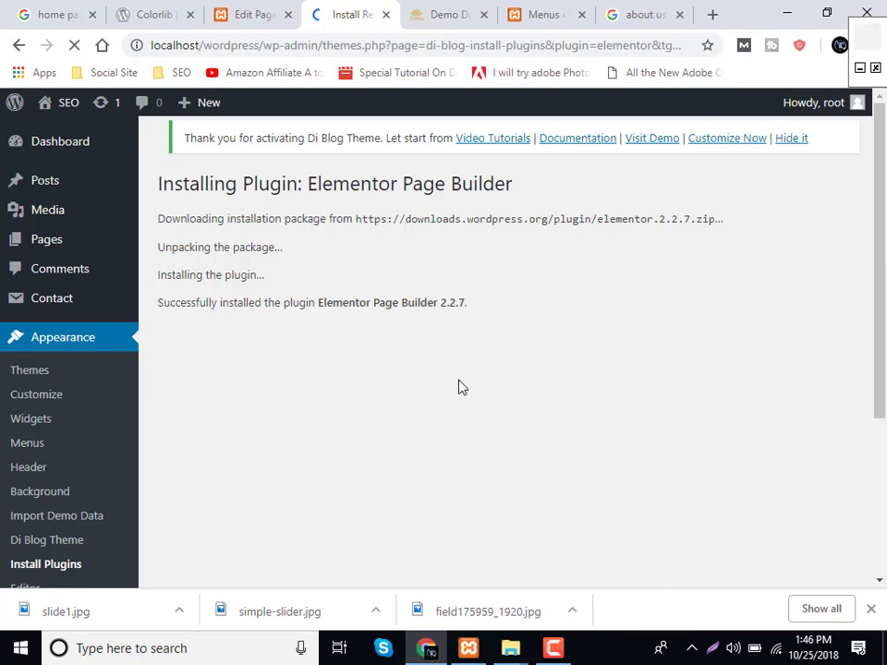
left_click(246, 12)
left_click(307, 26)
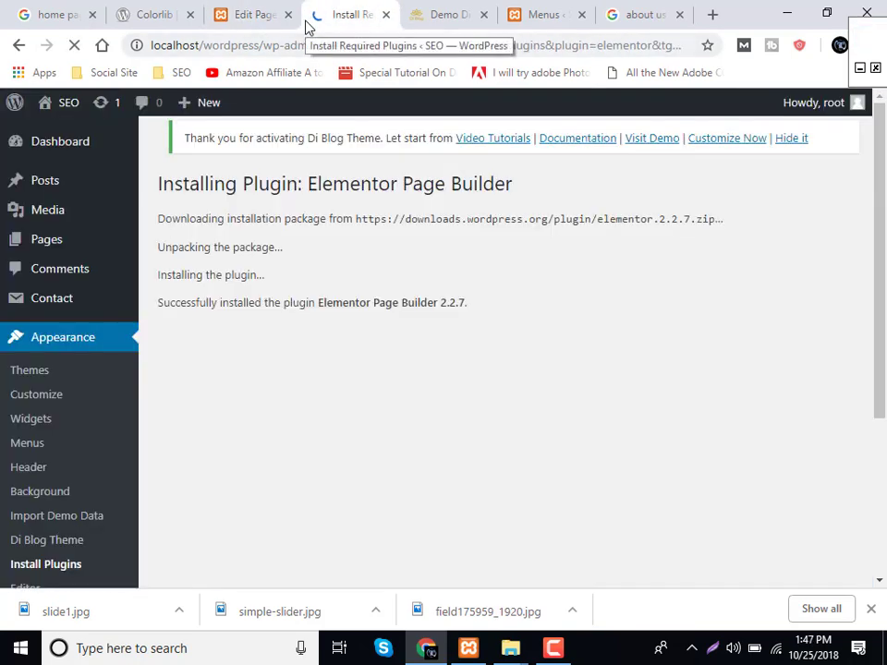
left_click(208, 333)
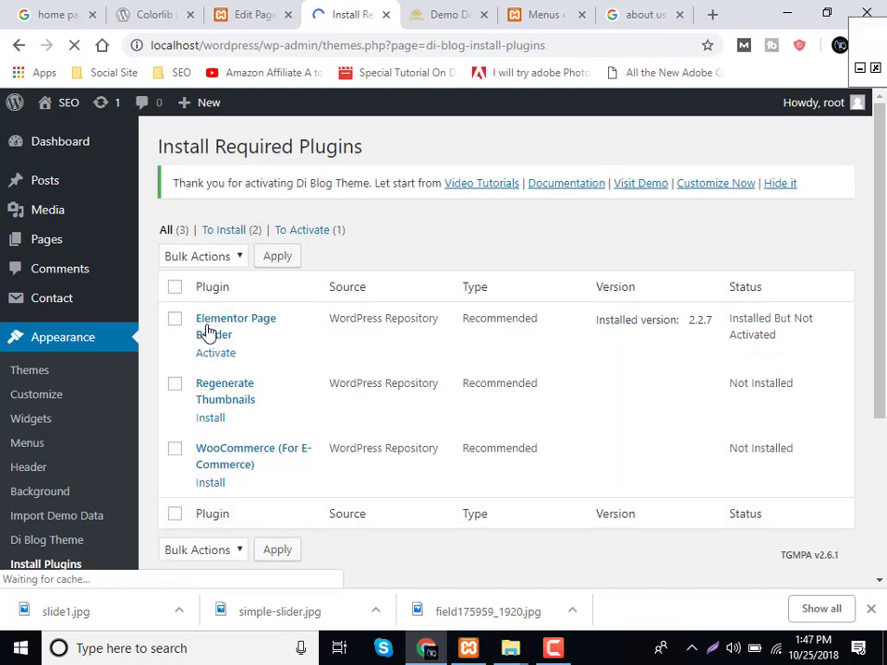
left_click(218, 358)
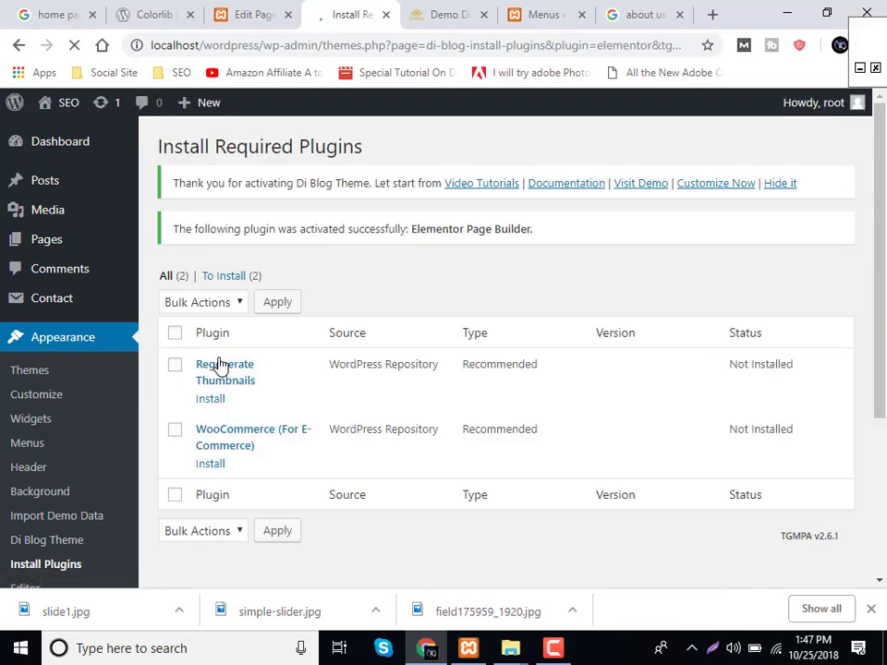
Try to install Regenerate Thumbnails and return from Elementor's Getting Started page to the required plugins list.
left_click(212, 403)
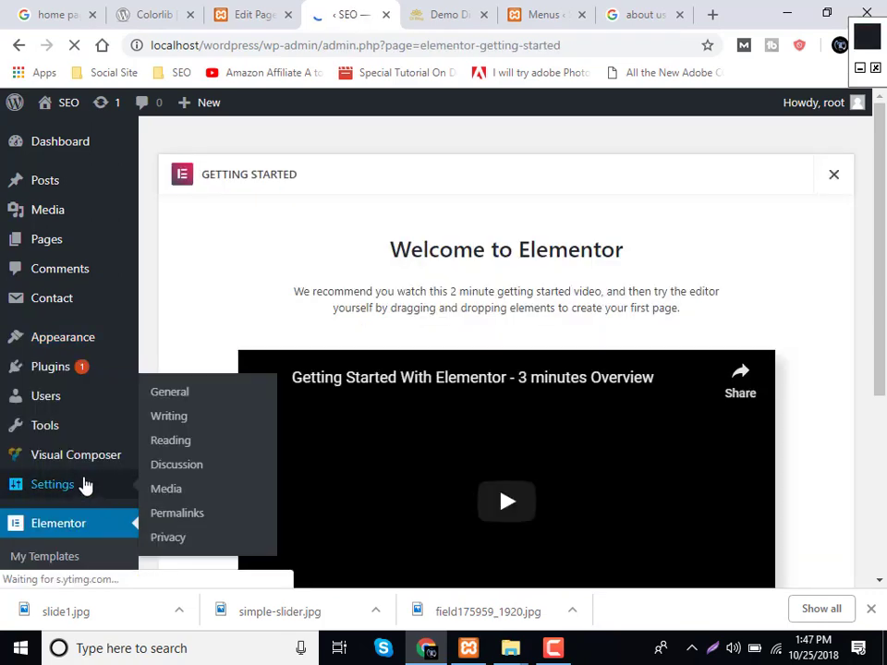
scroll(84, 481, "down", 3)
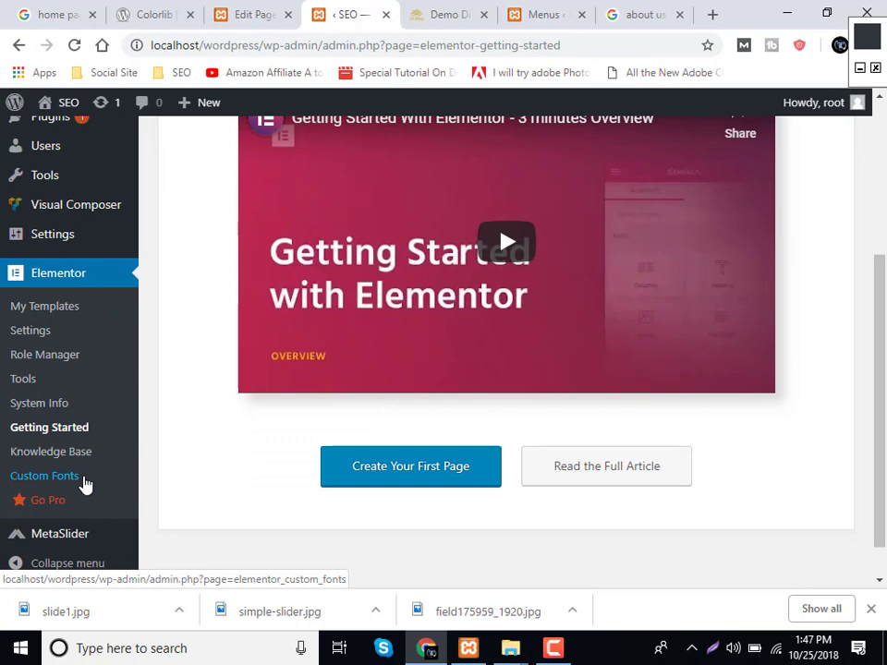
scroll(84, 482, "down", 1)
scroll(71, 525, "up", 3)
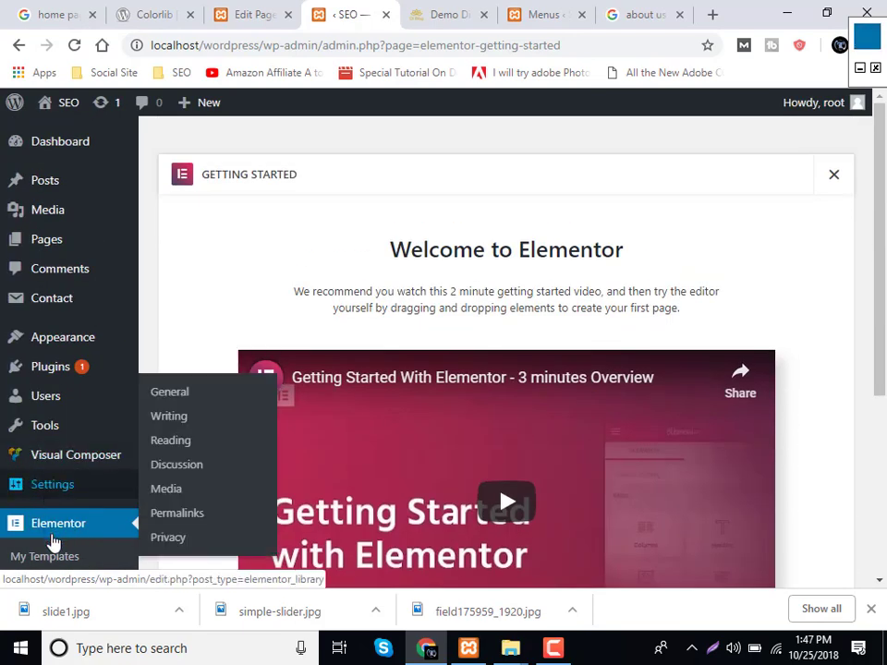
mouse_move(60, 366)
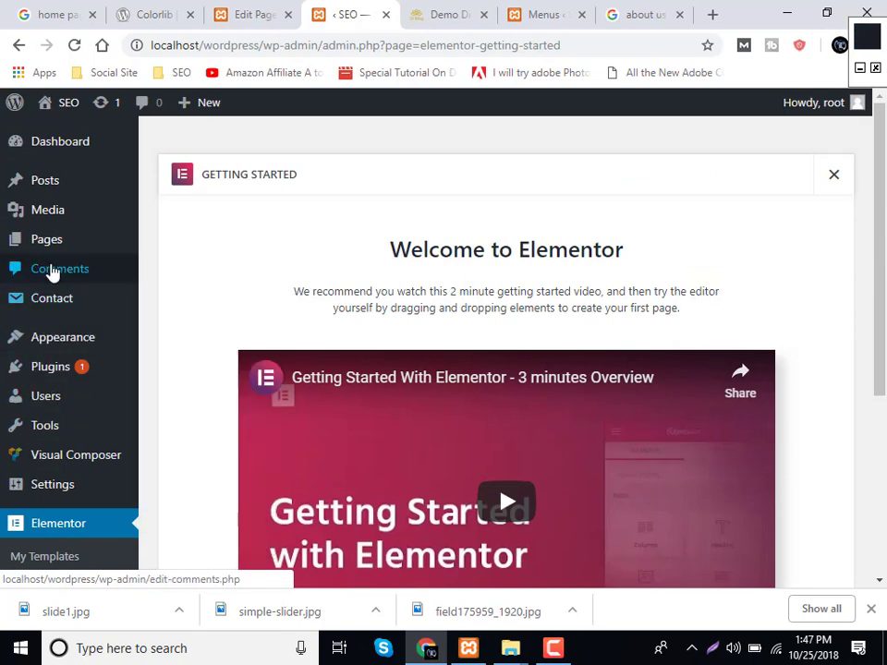
left_click(53, 270)
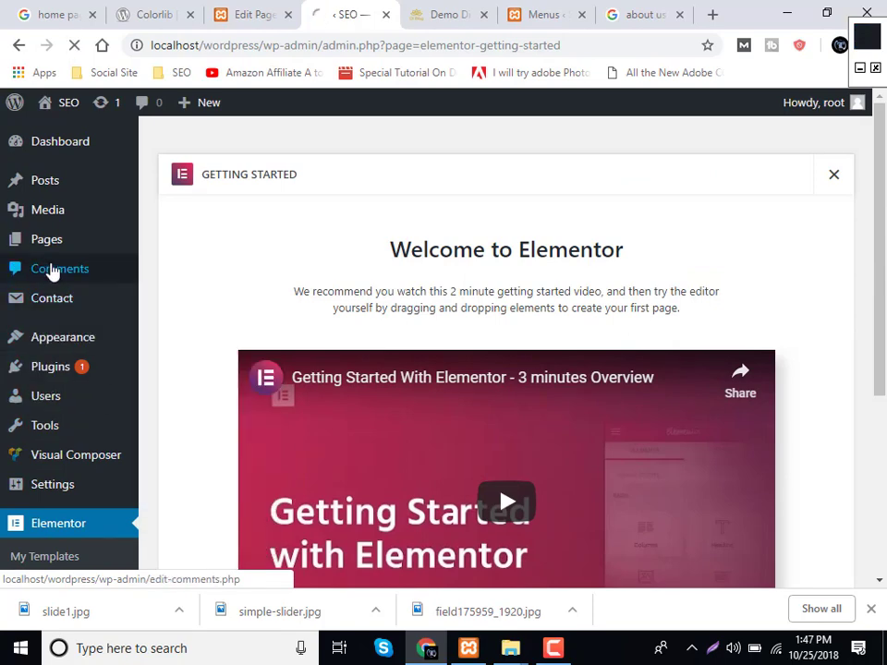
mouse_move(48, 246)
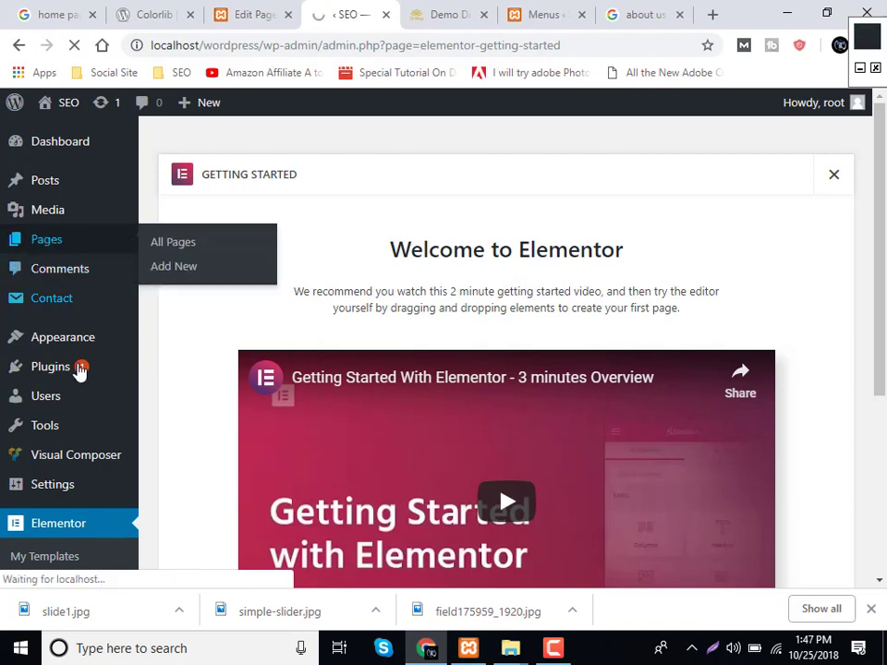
scroll(87, 420, "down", 2)
left_click(20, 46)
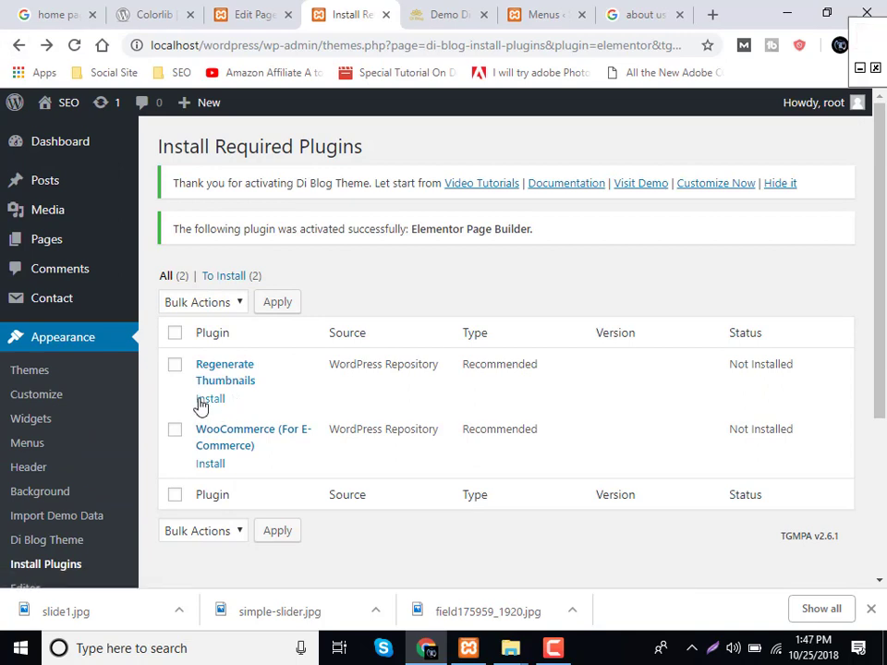
Refresh the required plugins list, install Regenerate Thumbnails from it and return to the list.
left_click(74, 48)
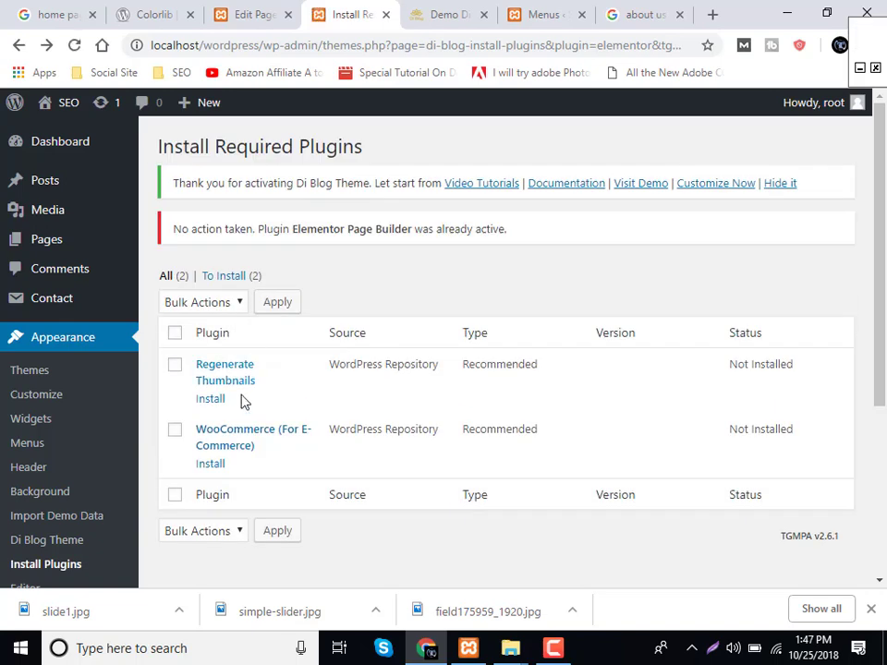
left_click(211, 399)
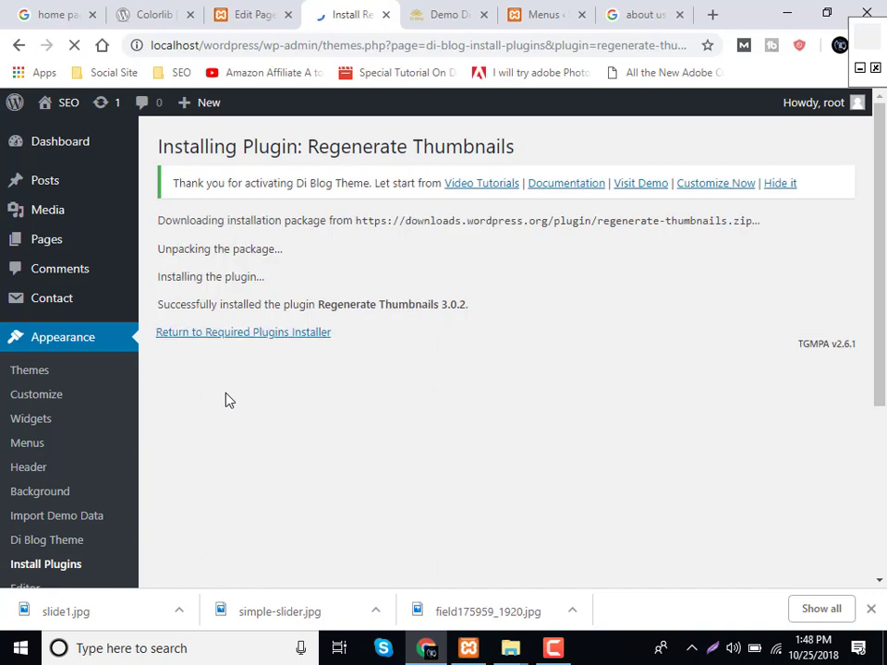
left_click(221, 334)
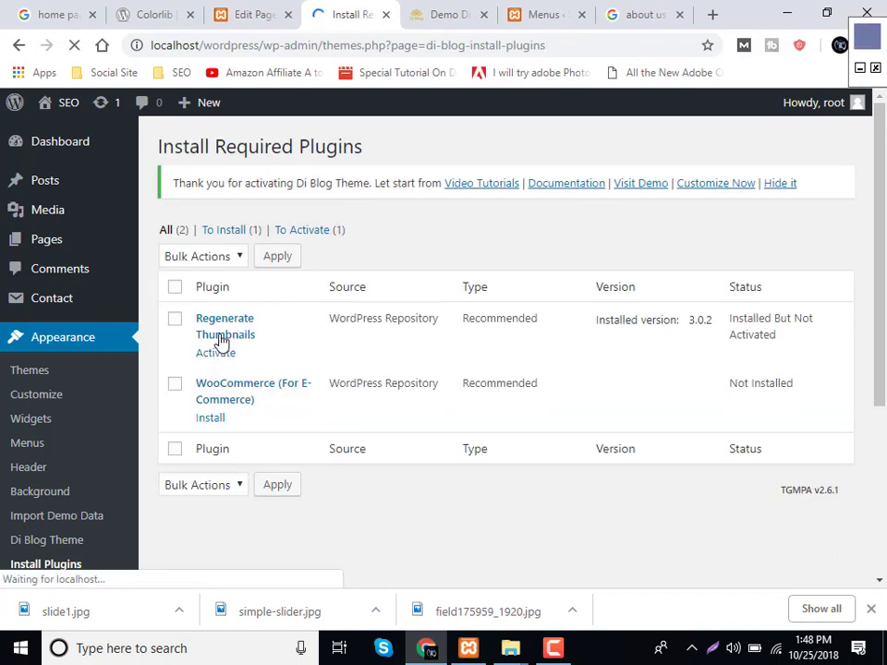
Try to install WooCommerce from the required plugins list, checking the Home page editor while it runs.
left_click(211, 418)
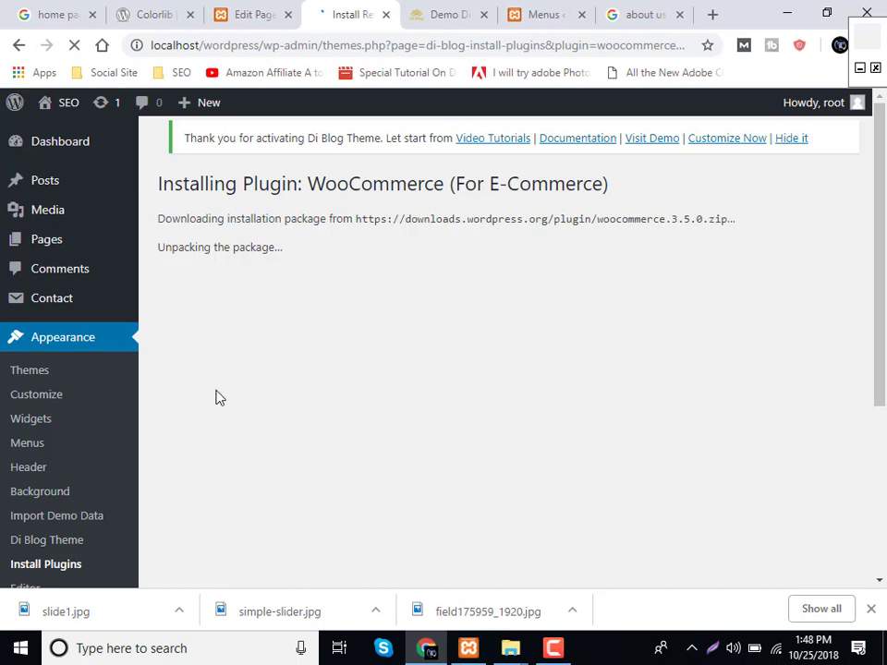
left_click(233, 23)
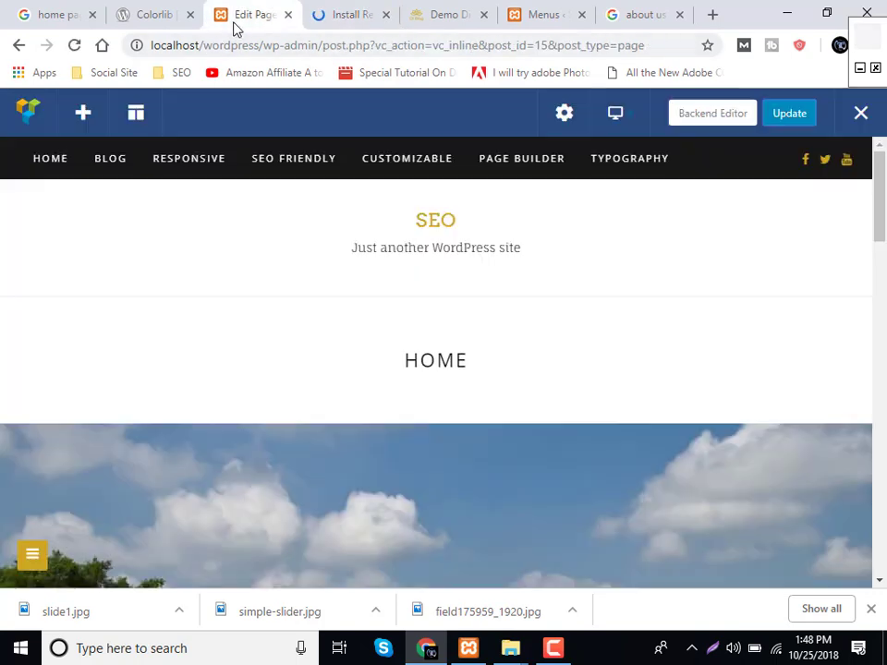
left_click(339, 17)
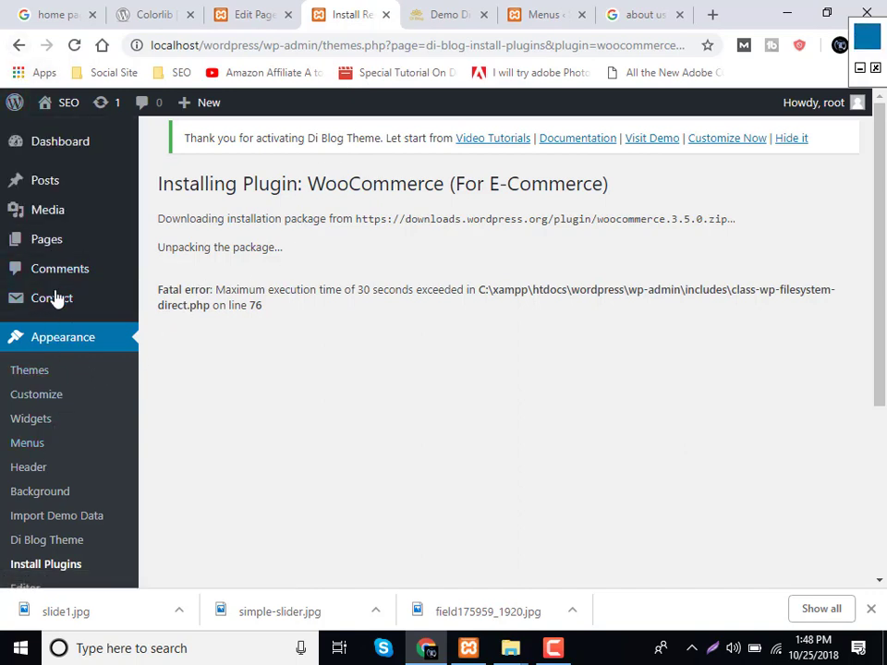
Open the site's installed plugins list and activate Regenerate Thumbnails.
scroll(56, 425, "down", 2)
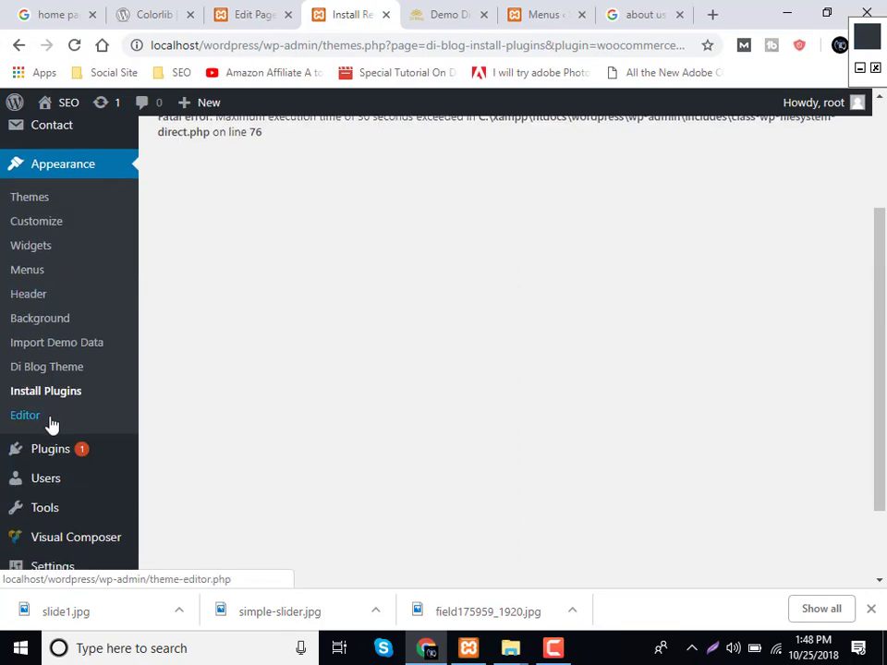
scroll(56, 364, "up", 2)
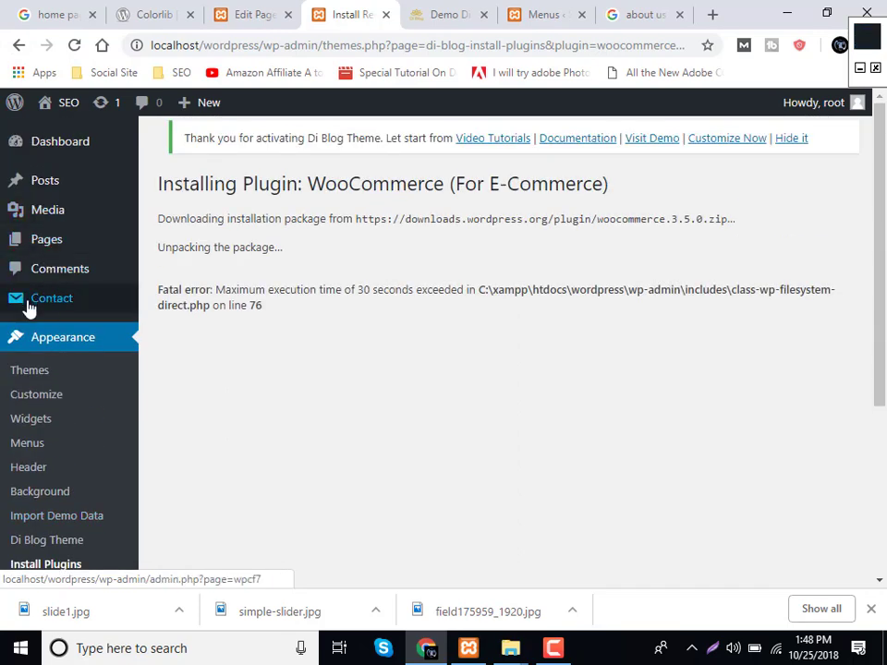
scroll(41, 370, "down", 2)
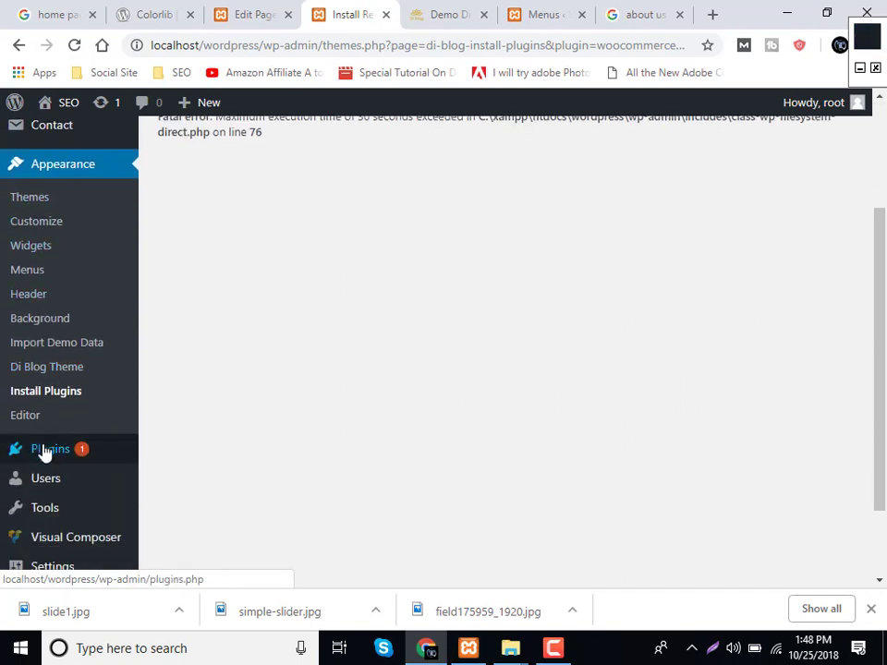
left_click(43, 450)
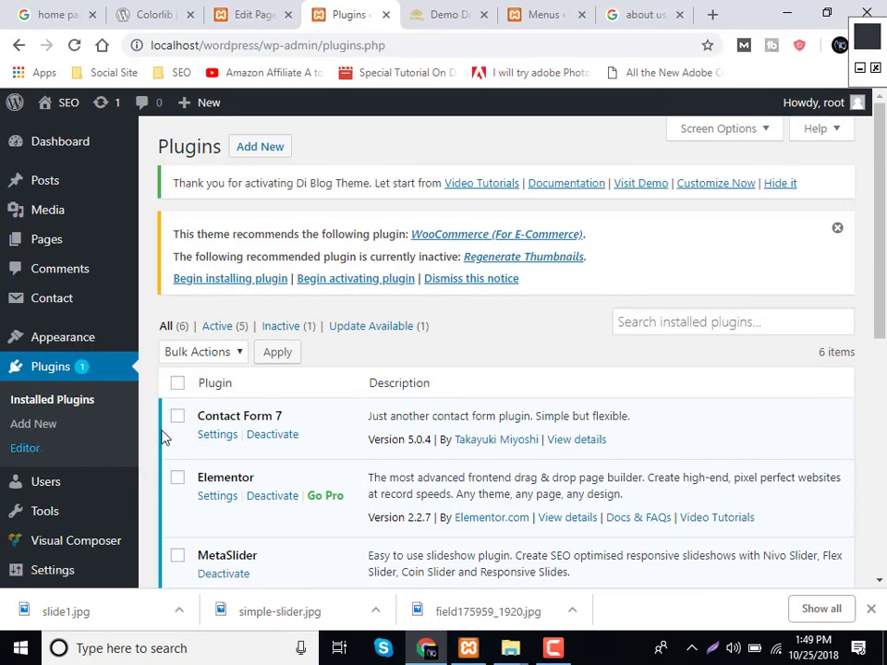
scroll(165, 438, "down", 3)
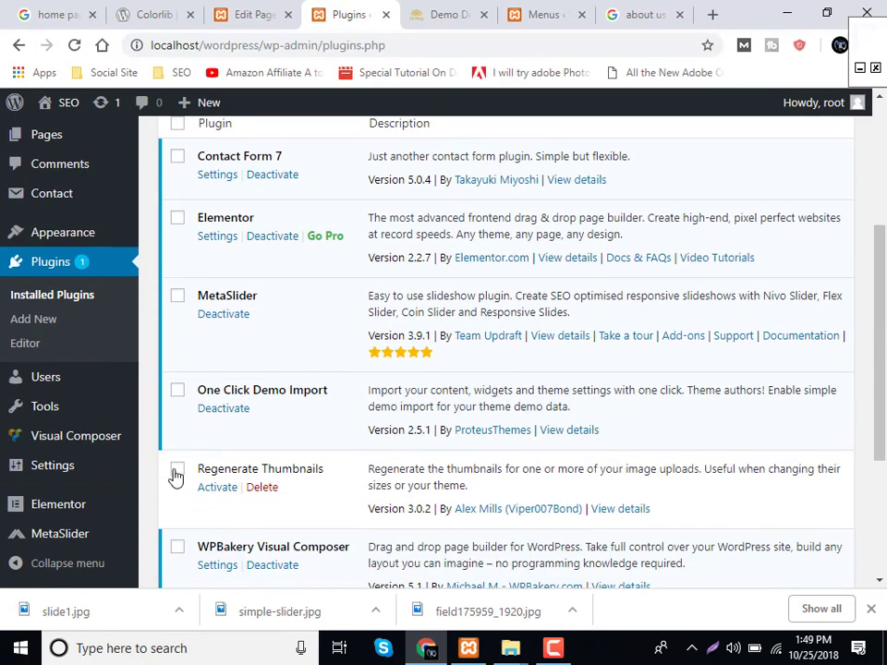
left_click(177, 469)
scroll(176, 476, "down", 3)
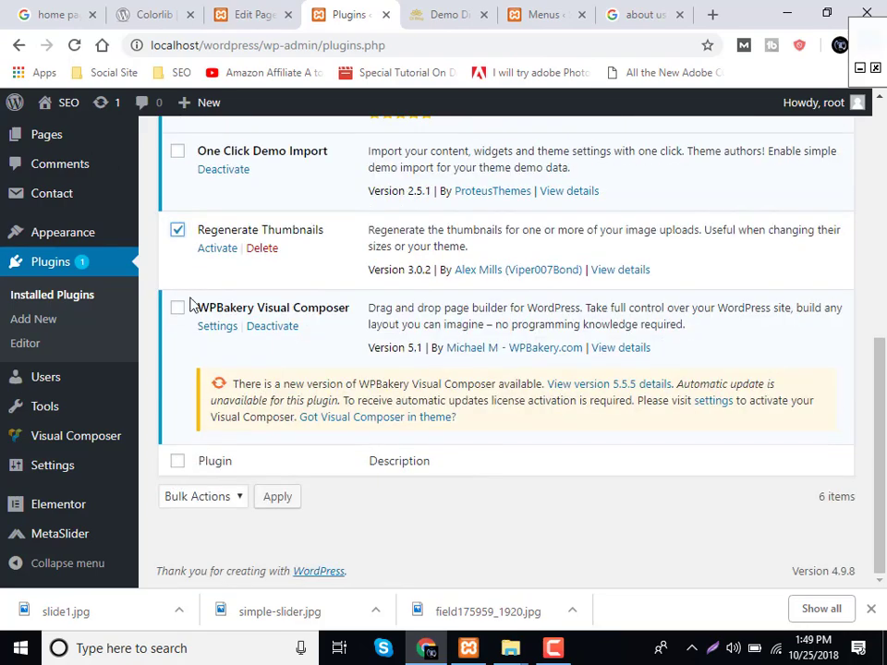
left_click(215, 249)
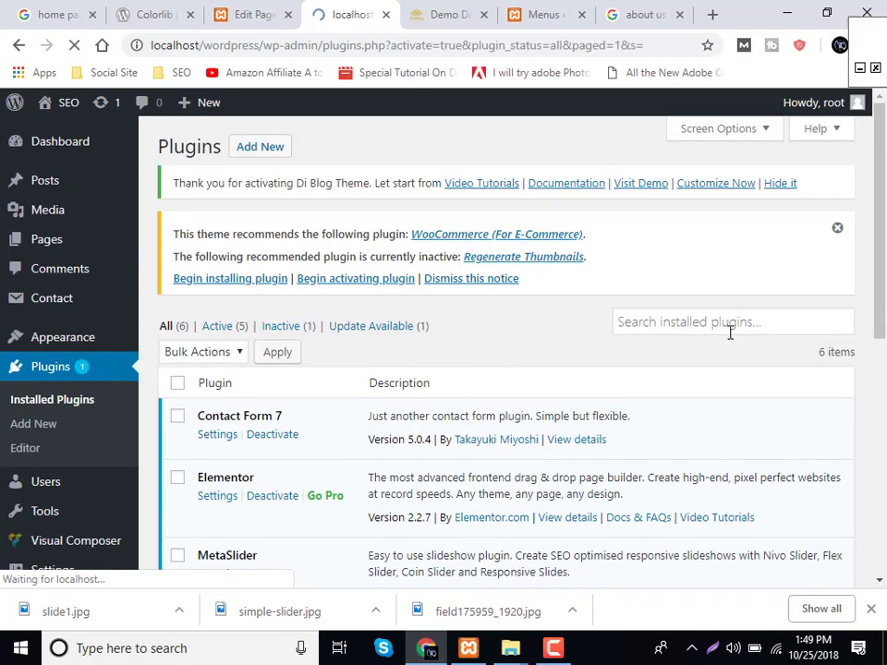
Try to install WooCommerce from its plugin details and the theme's recommendation notice, staying on the plugins page.
left_click(484, 237)
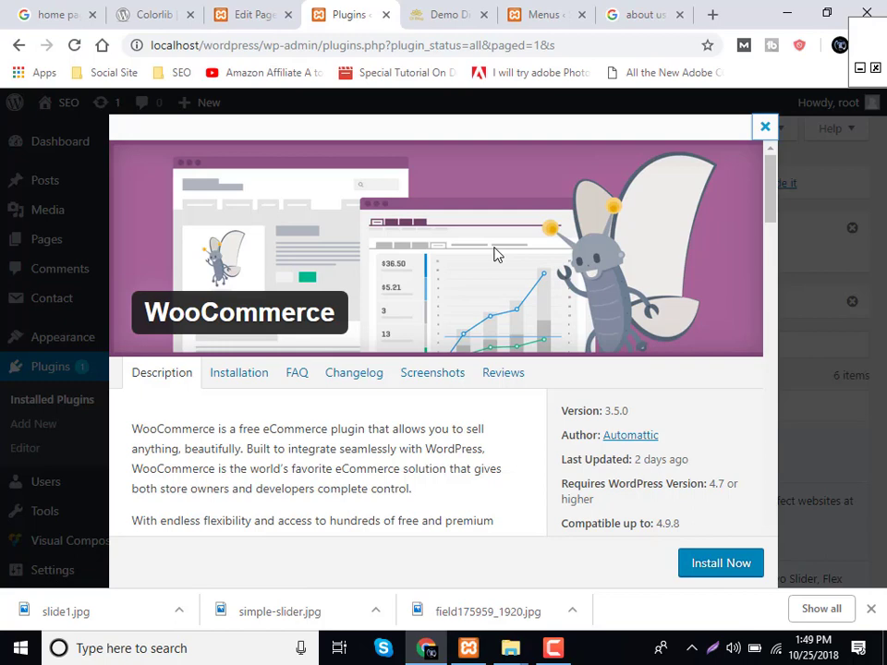
left_click(737, 564)
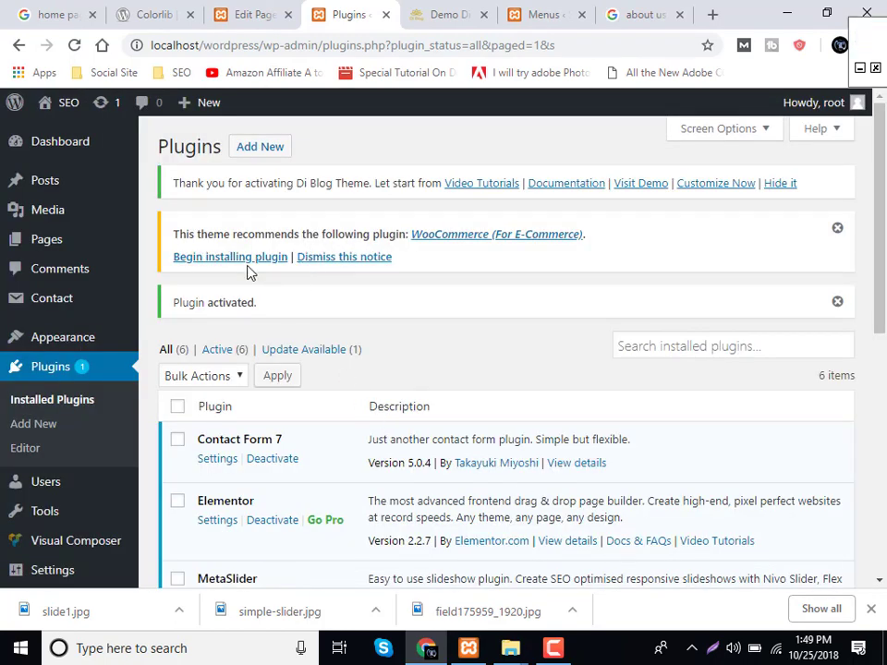
left_click(446, 237)
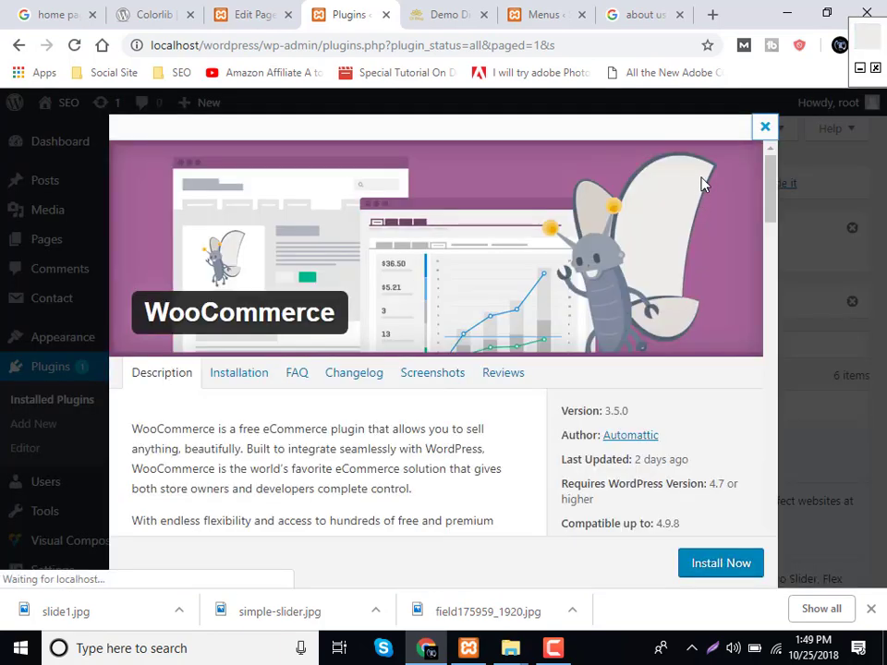
left_click(720, 561)
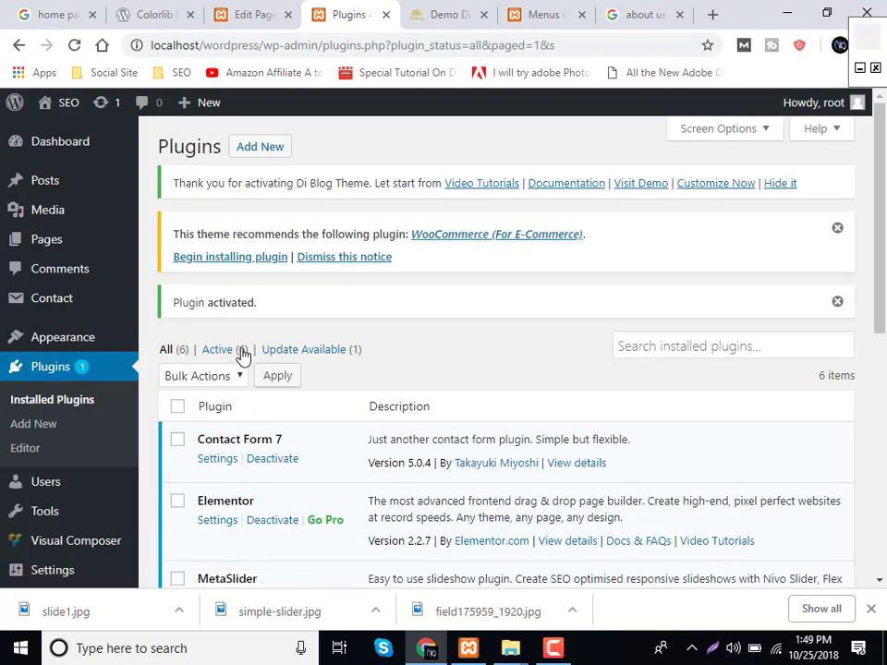
left_click(208, 264)
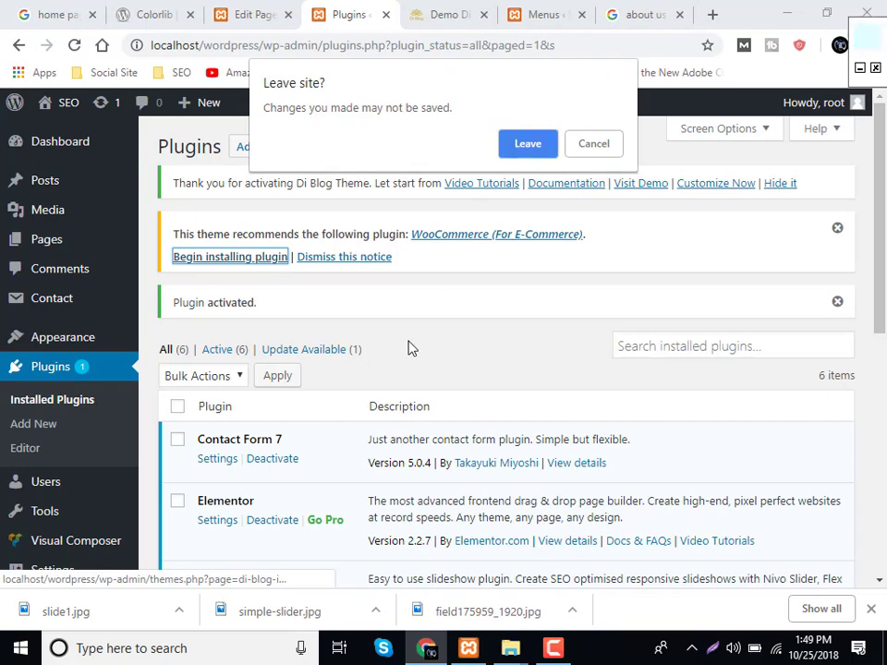
left_click(589, 144)
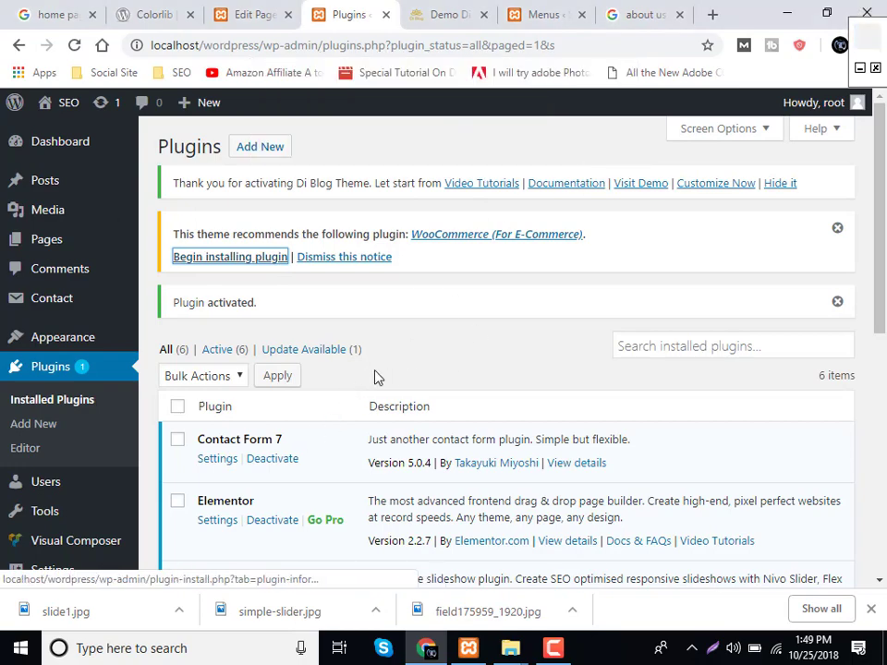
Open the theme's recommended plugin installer in a new tab and try to install WooCommerce from there.
scroll(374, 377, "down", 6)
scroll(352, 370, "up", 5)
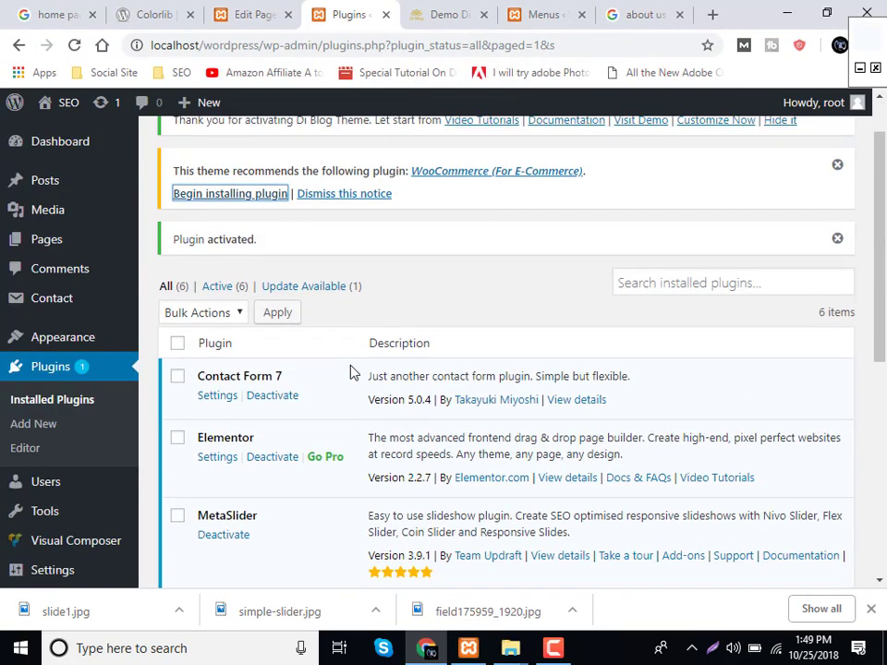
scroll(277, 305, "up", 2)
right_click(237, 258)
left_click(262, 271)
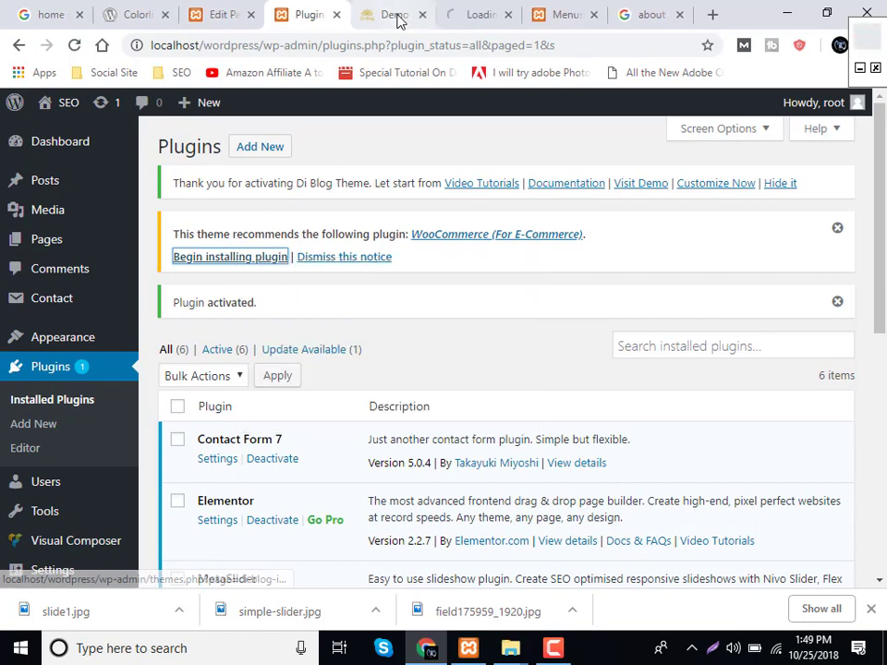
left_click(397, 16)
left_click(450, 17)
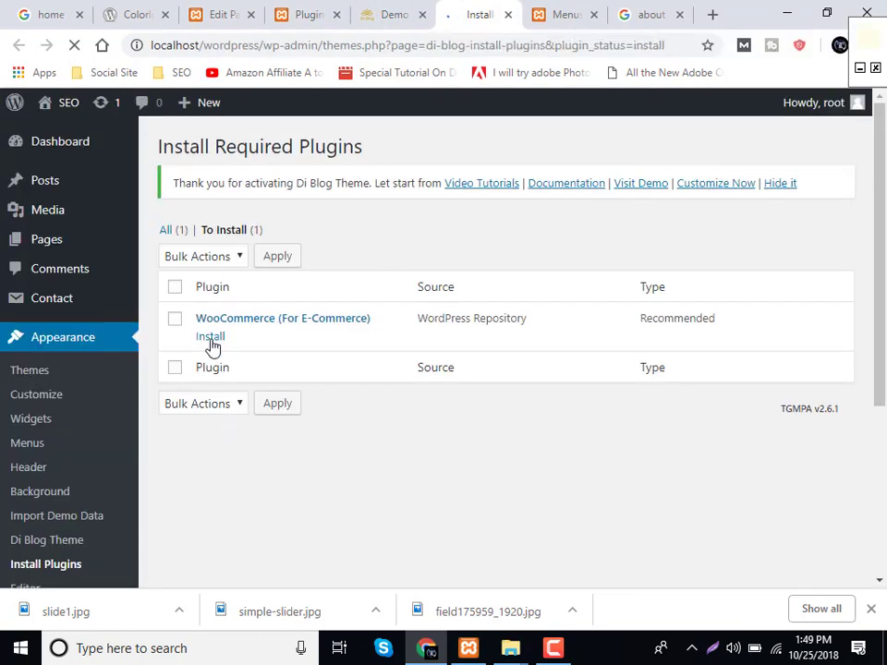
left_click(211, 339)
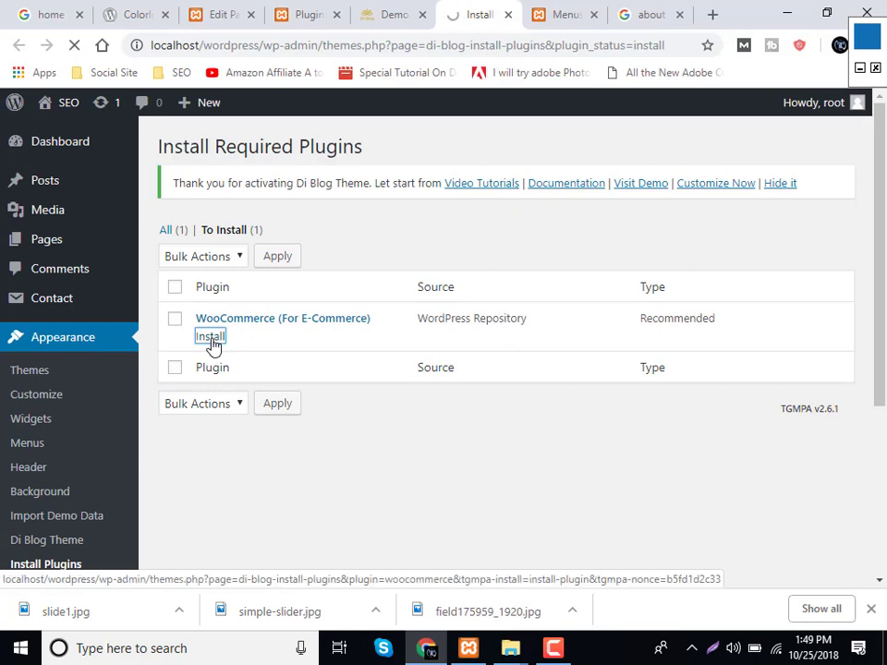
Load the site's front page at localhost/wordpress/ in place of the Home page editor and check on the WooCommerce installation.
left_click(218, 14)
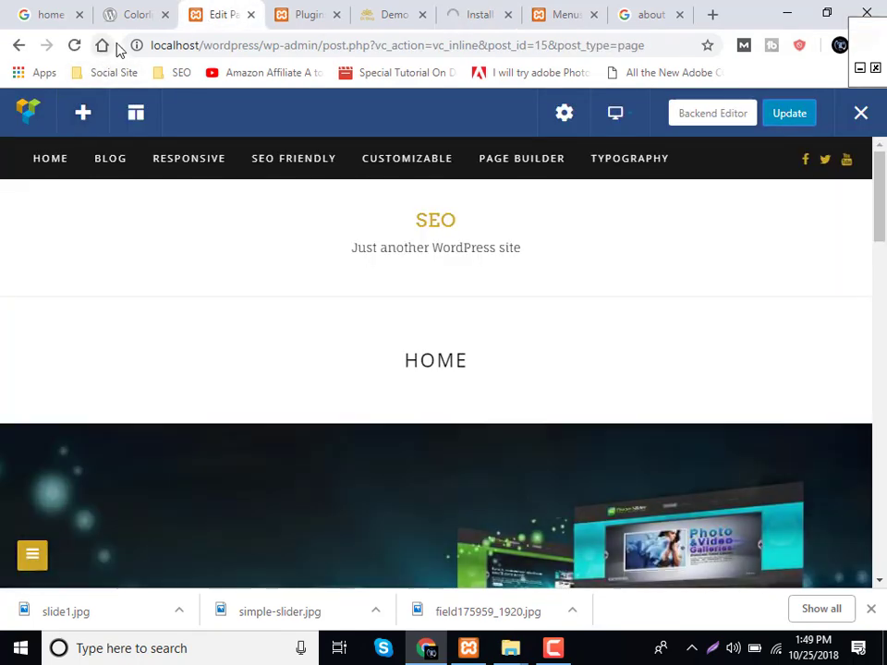
left_click_drag(263, 46, 864, 53)
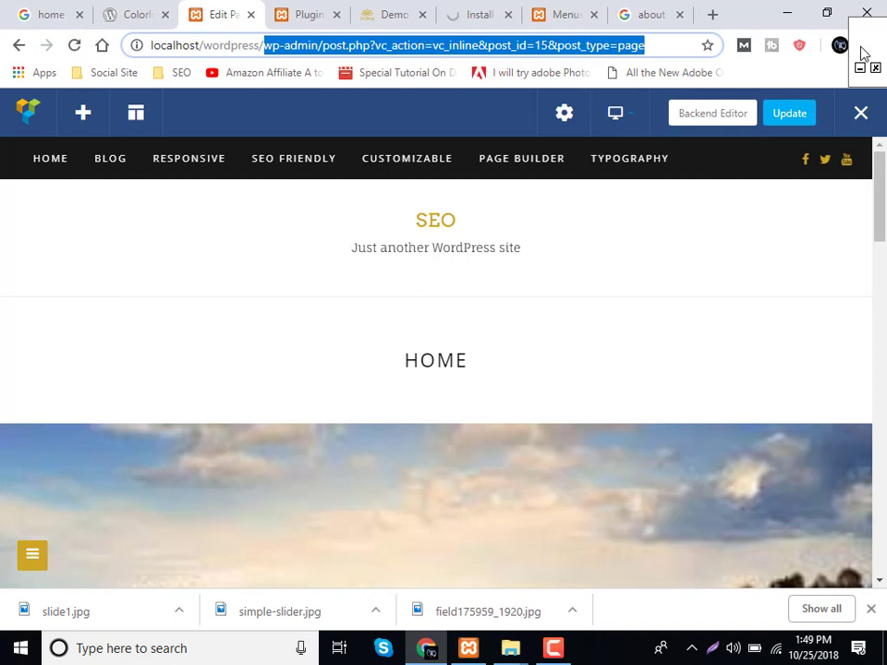
key("BackSpace")
key("Return")
left_click(469, 13)
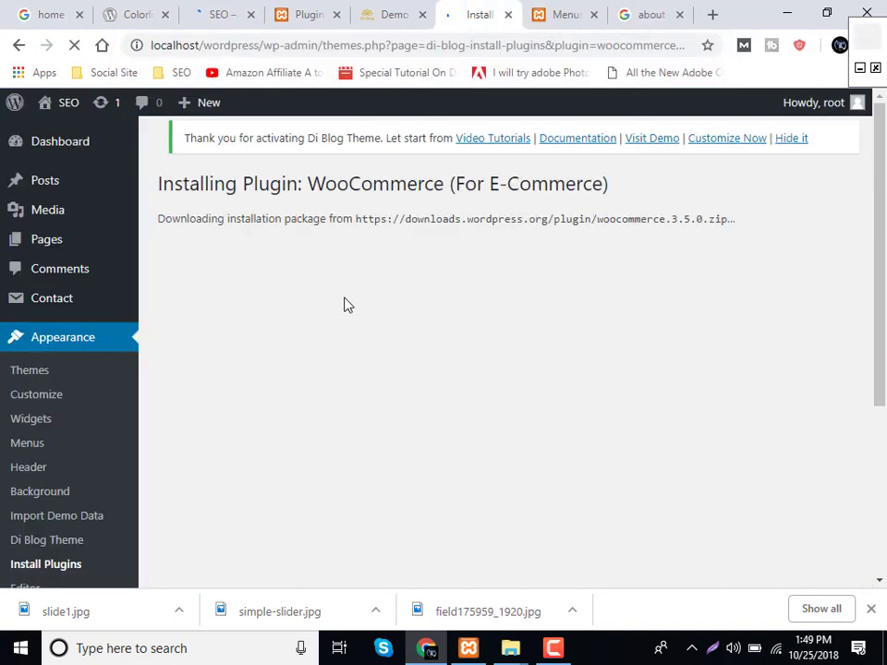
left_click(236, 9)
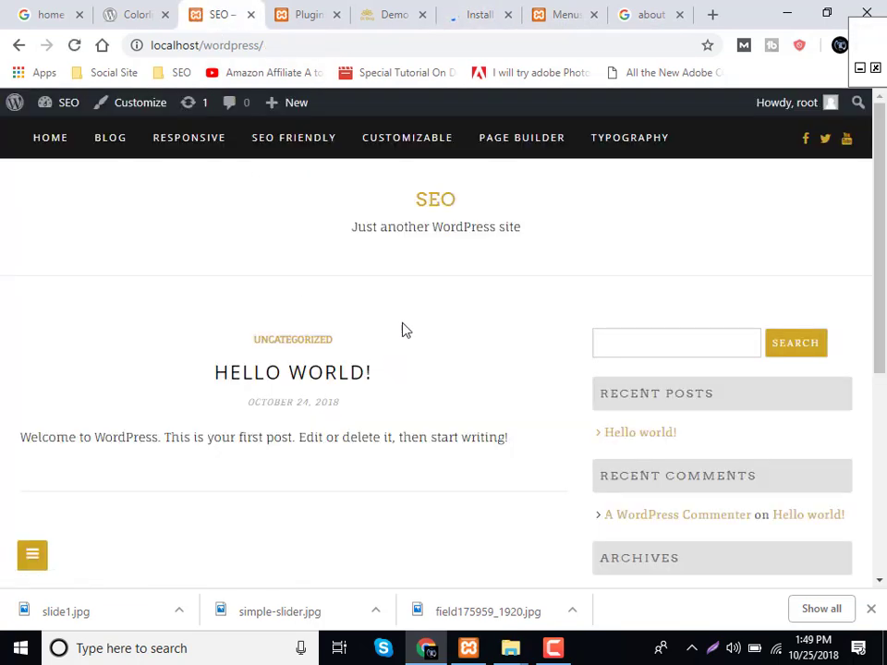
left_click(470, 7)
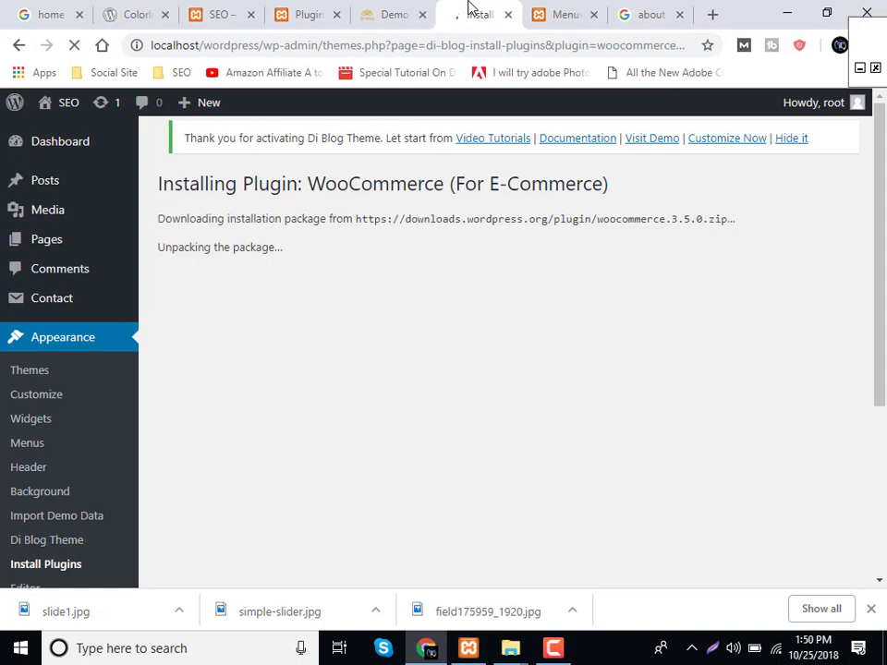
left_click(541, 648)
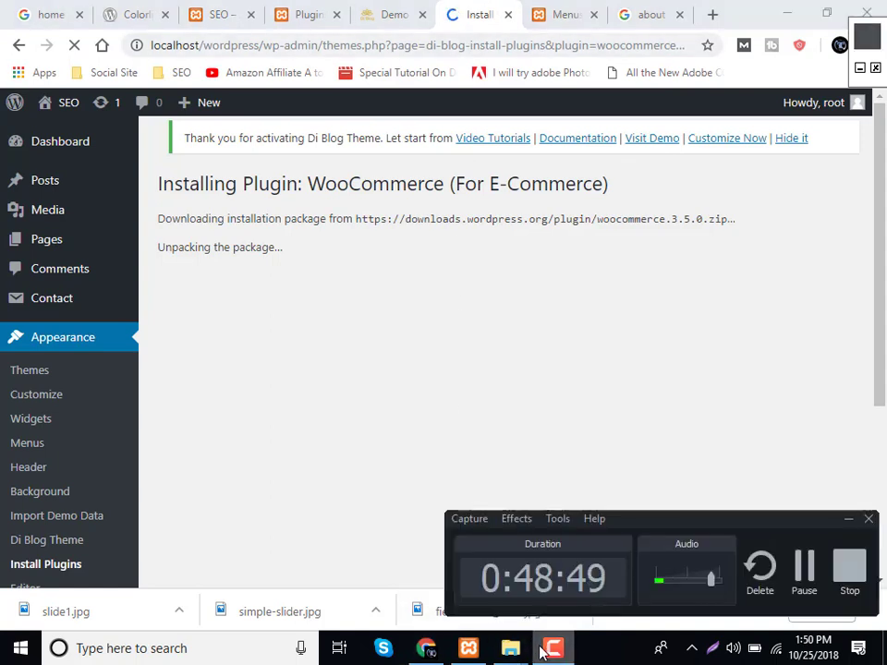
left_click(542, 649)
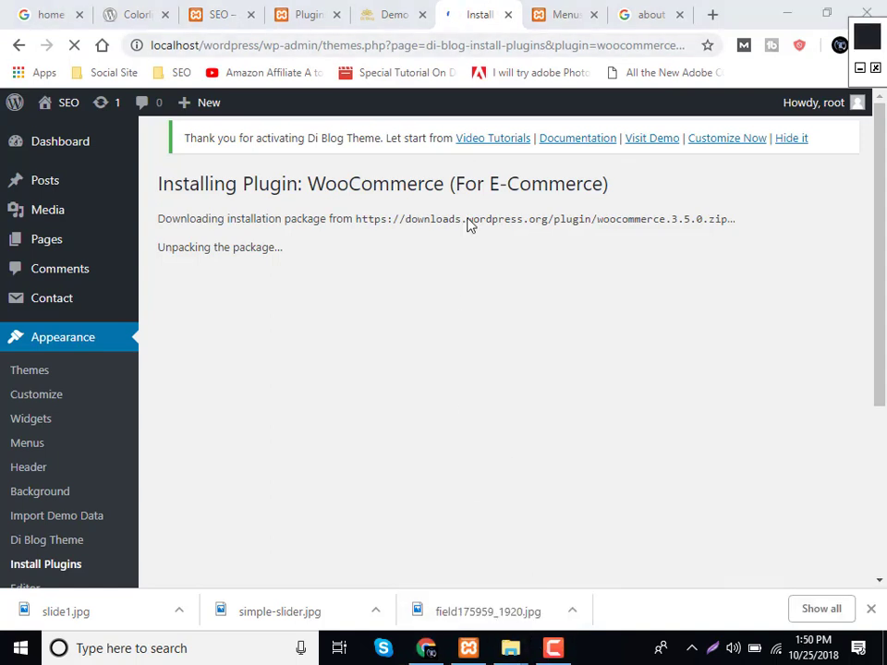
left_click(410, 8)
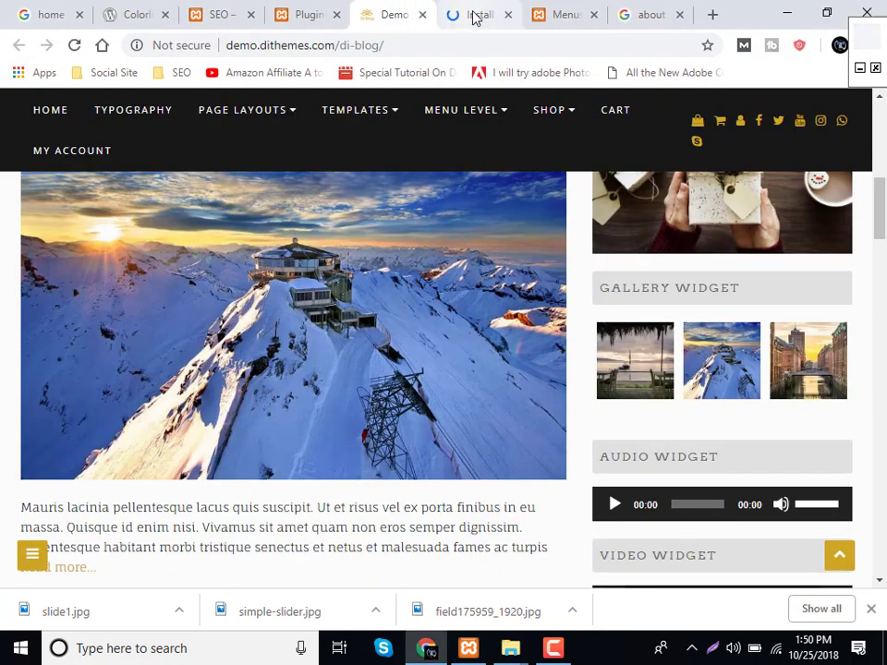
left_click(471, 15)
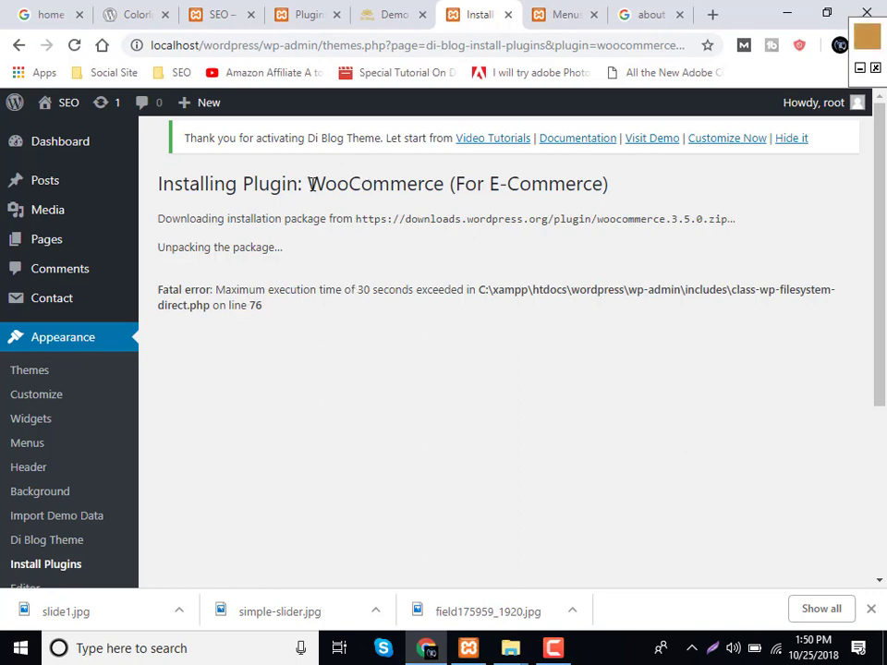
left_click_drag(311, 185, 630, 203)
right_click(564, 204)
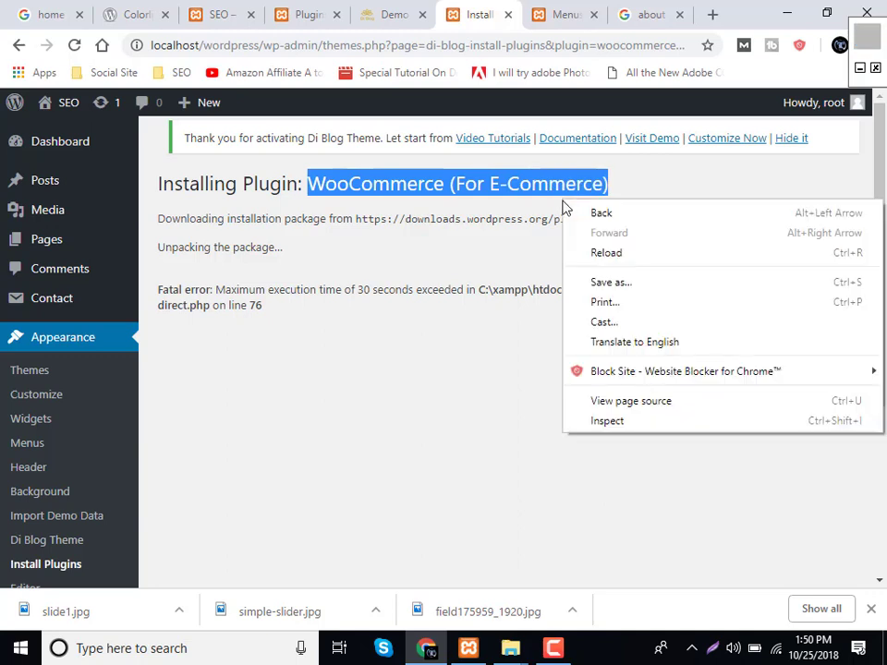
left_click(397, 336)
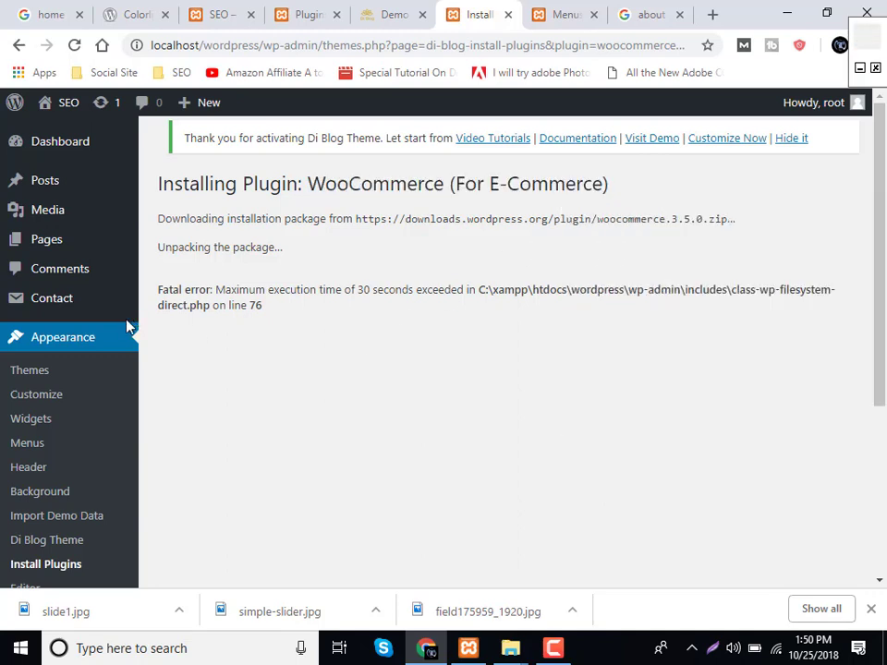
Open the One Click Demo Import page and start importing the Di Blog theme's demo data.
left_click(67, 520)
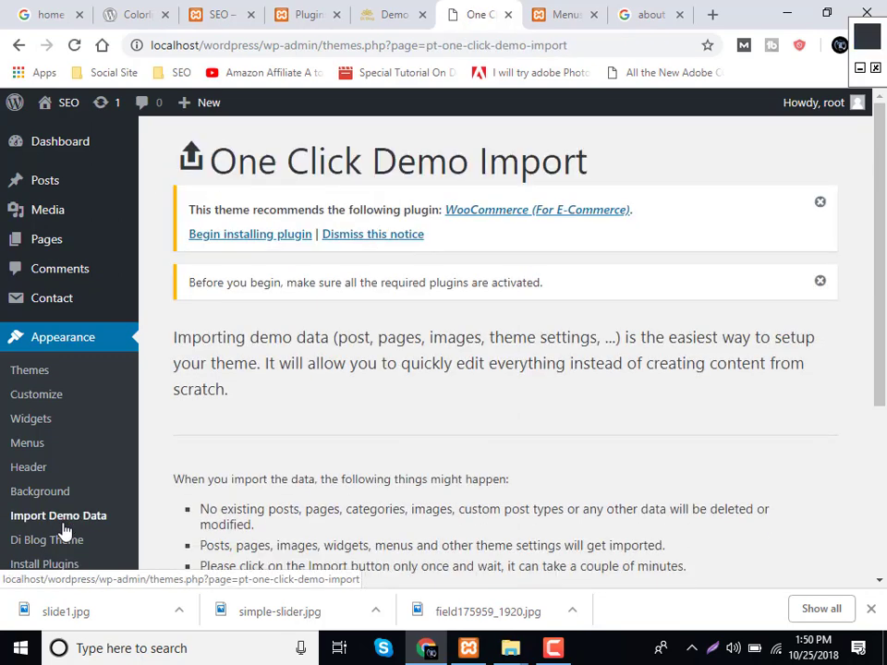
scroll(237, 487, "down", 5)
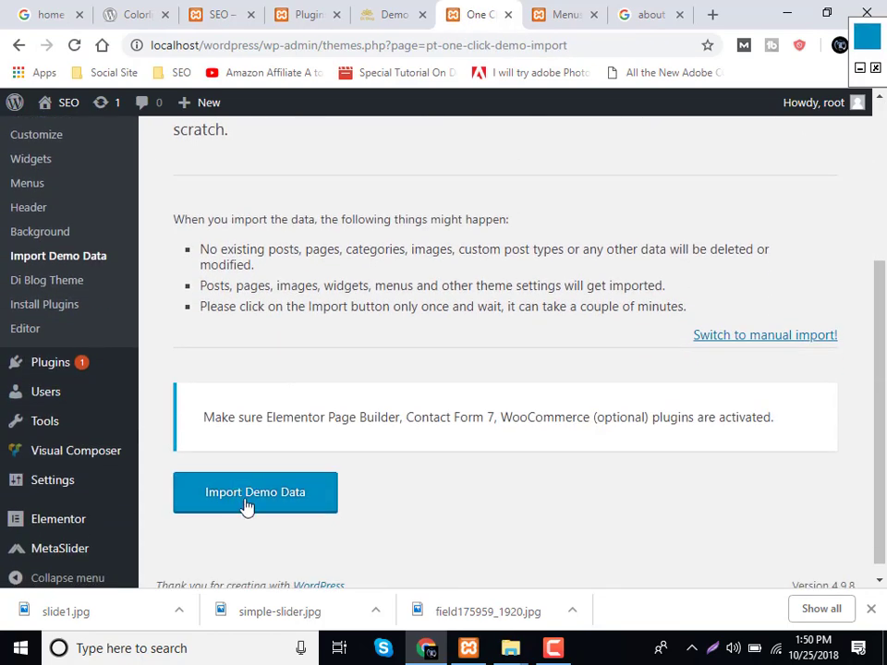
left_click(247, 508)
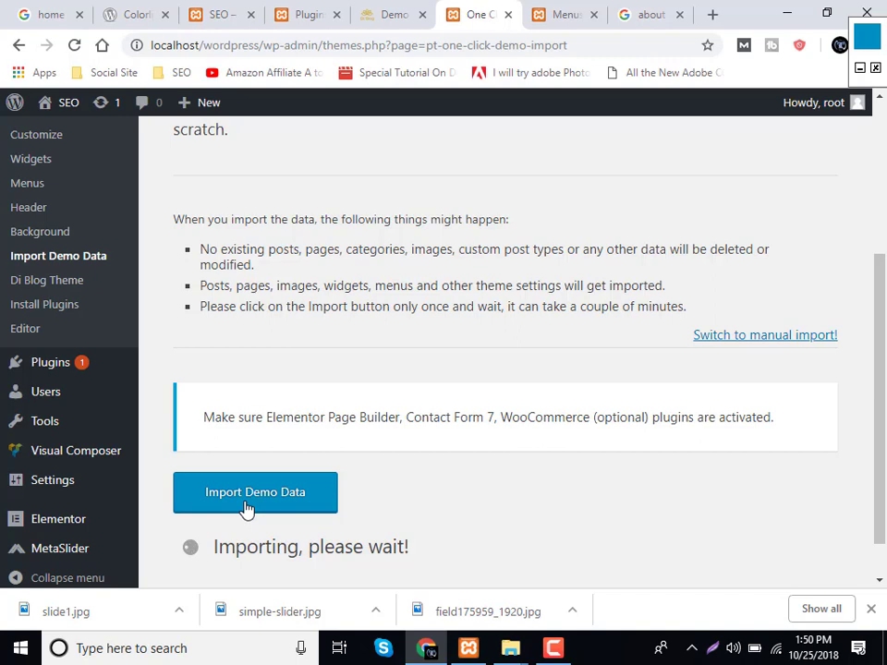
left_click(558, 9)
scroll(407, 322, "down", 4)
scroll(407, 323, "up", 4)
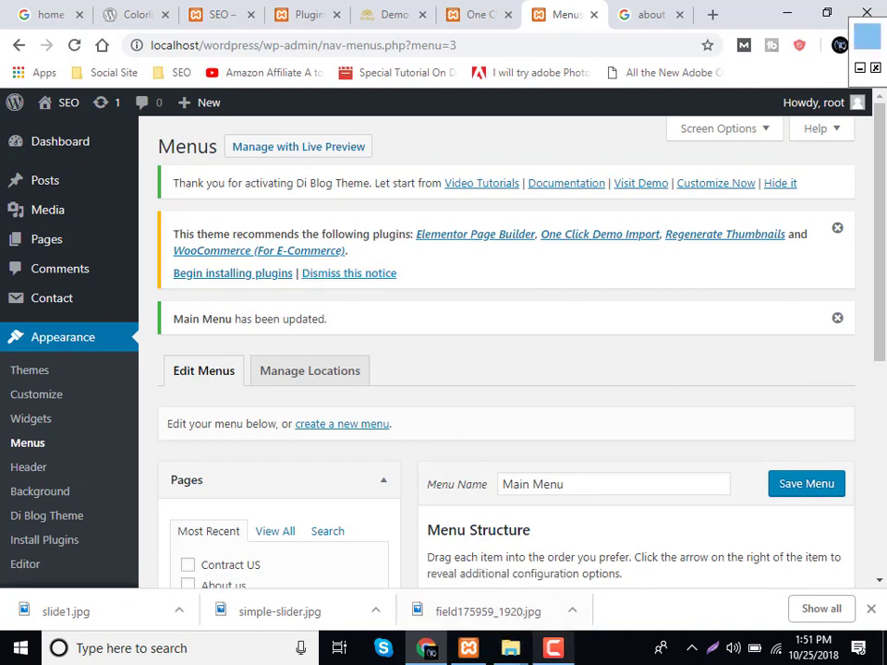
left_click(554, 648)
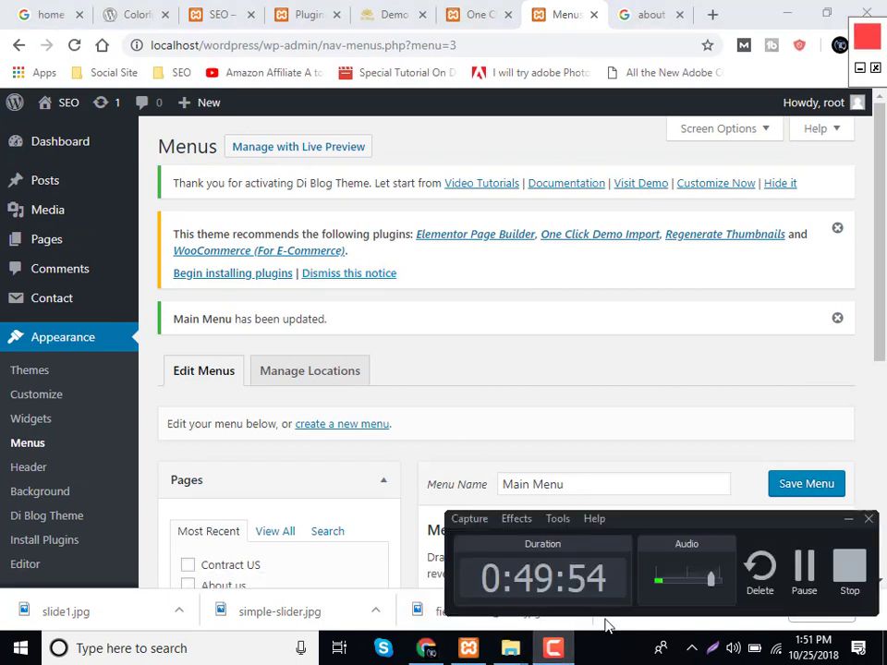
left_click(801, 568)
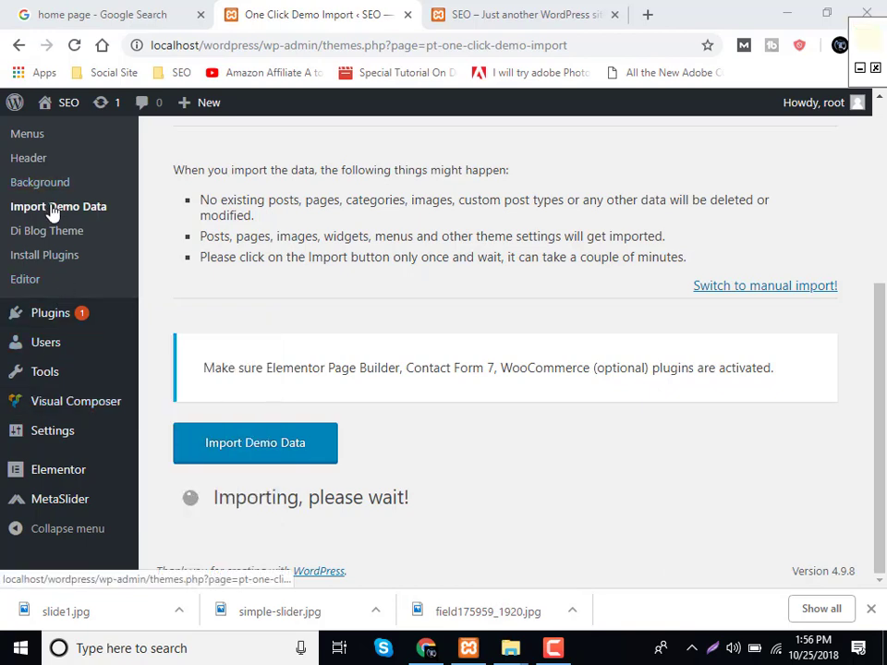
Check the site's front page and the demo import page, and dismiss the theme's WooCommerce recommendation notice.
left_click(462, 11)
left_click(248, 11)
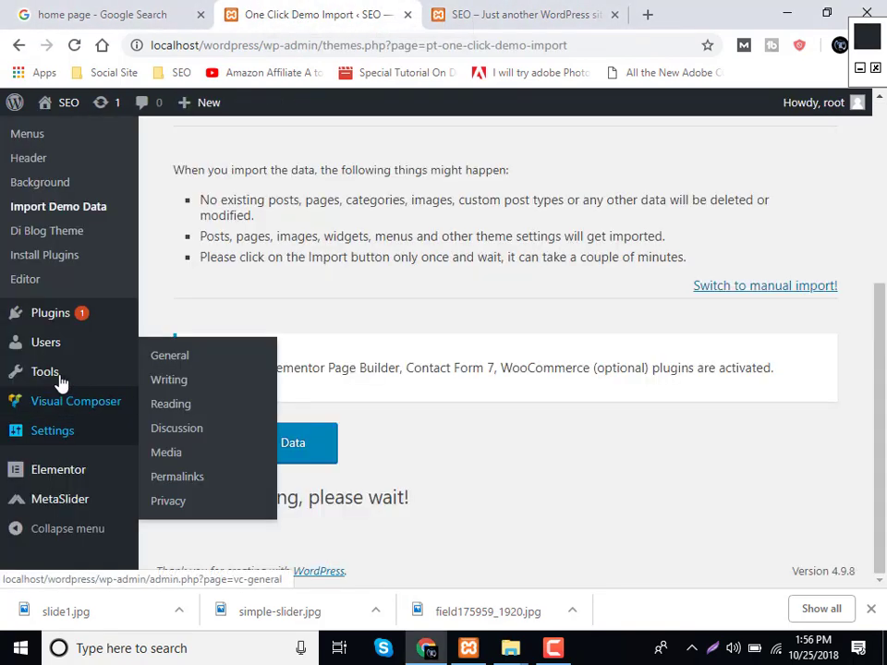
scroll(81, 421, "up", 2)
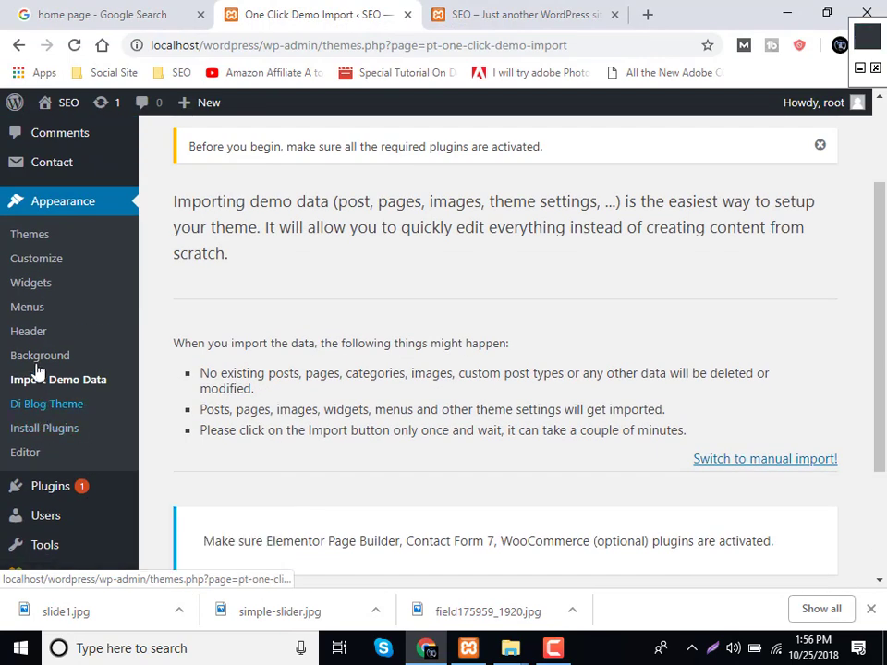
scroll(37, 407, "down", 3)
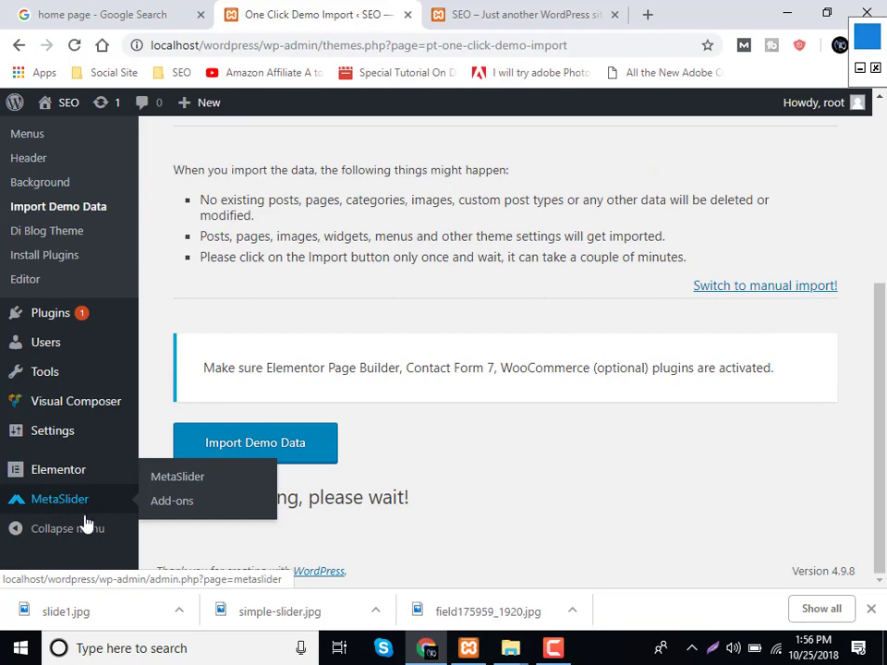
scroll(349, 519, "up", 5)
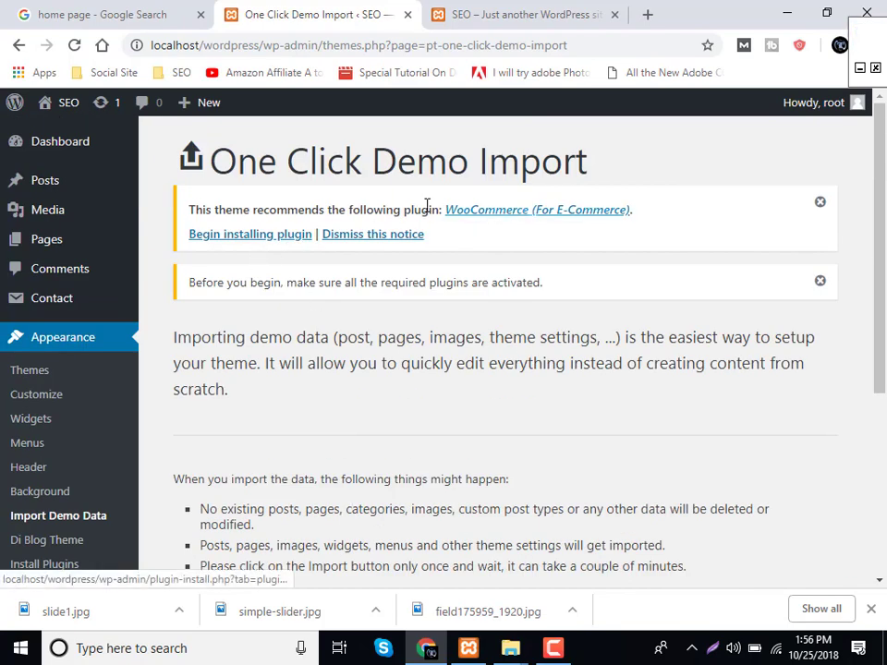
left_click(820, 203)
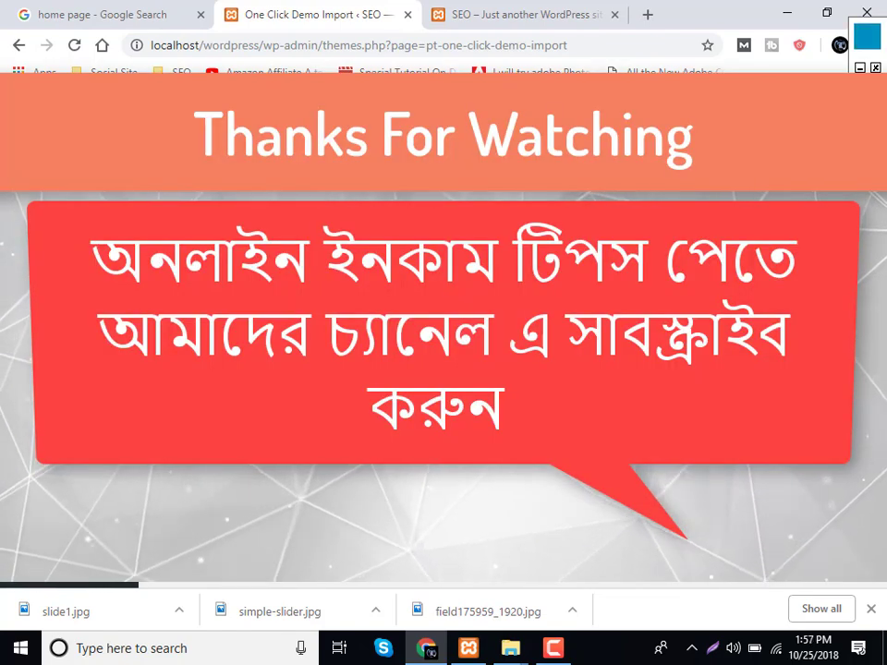
Close the One Click Demo Import page and look over the site's front page down to the footer.
left_click(412, 15)
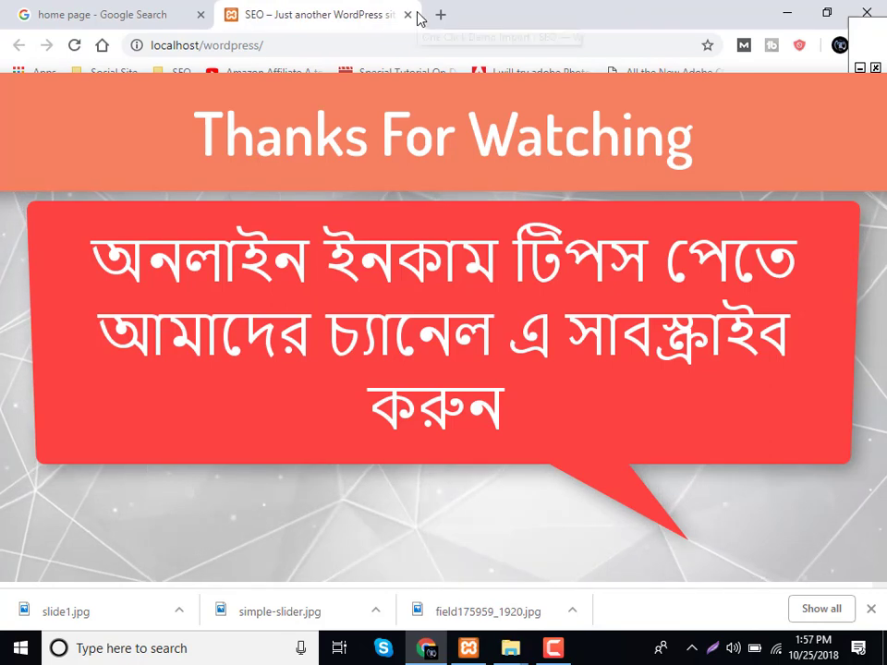
scroll(398, 399, "down", 2)
scroll(402, 406, "down", 5)
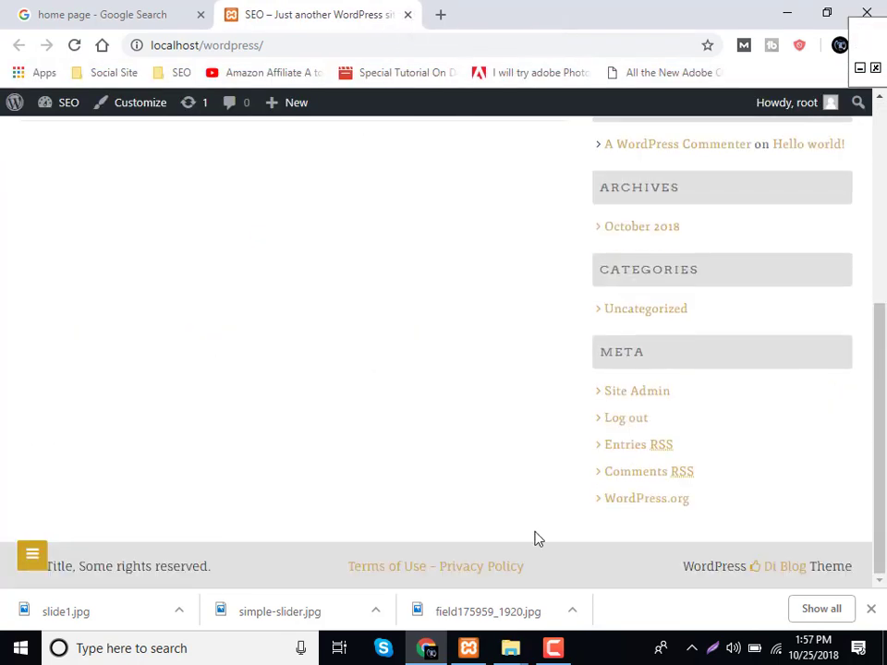
mouse_move(548, 650)
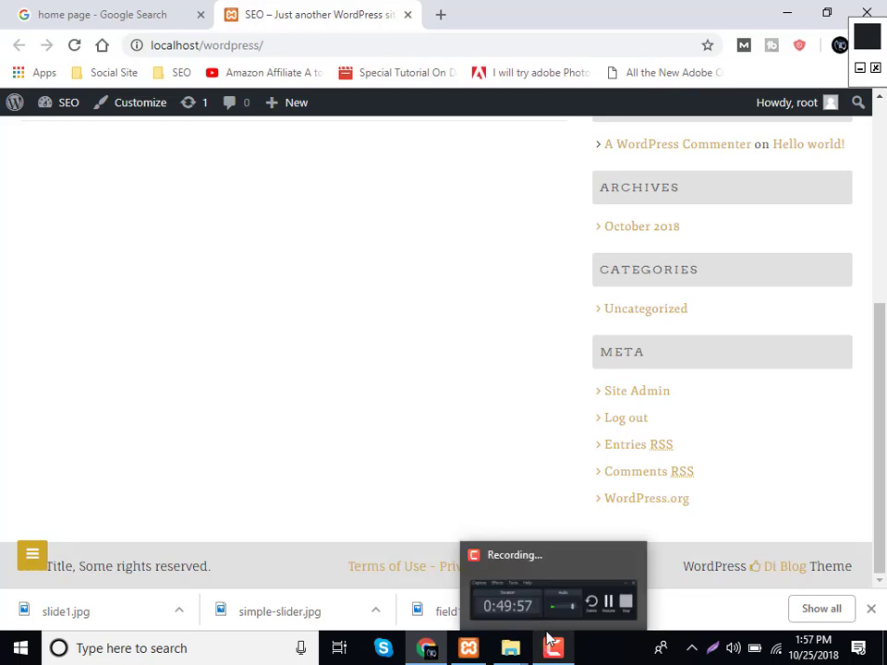
left_click(550, 649)
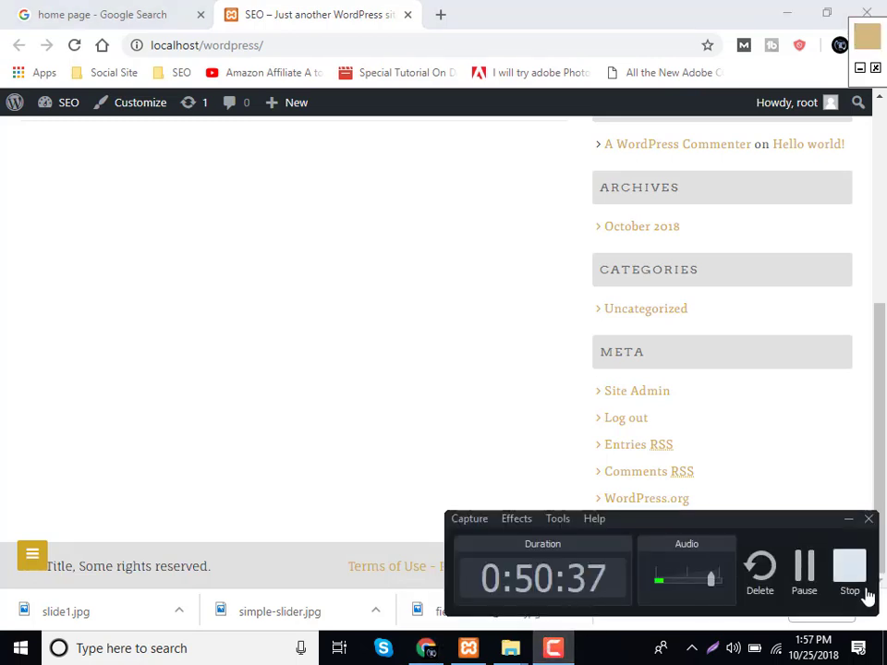